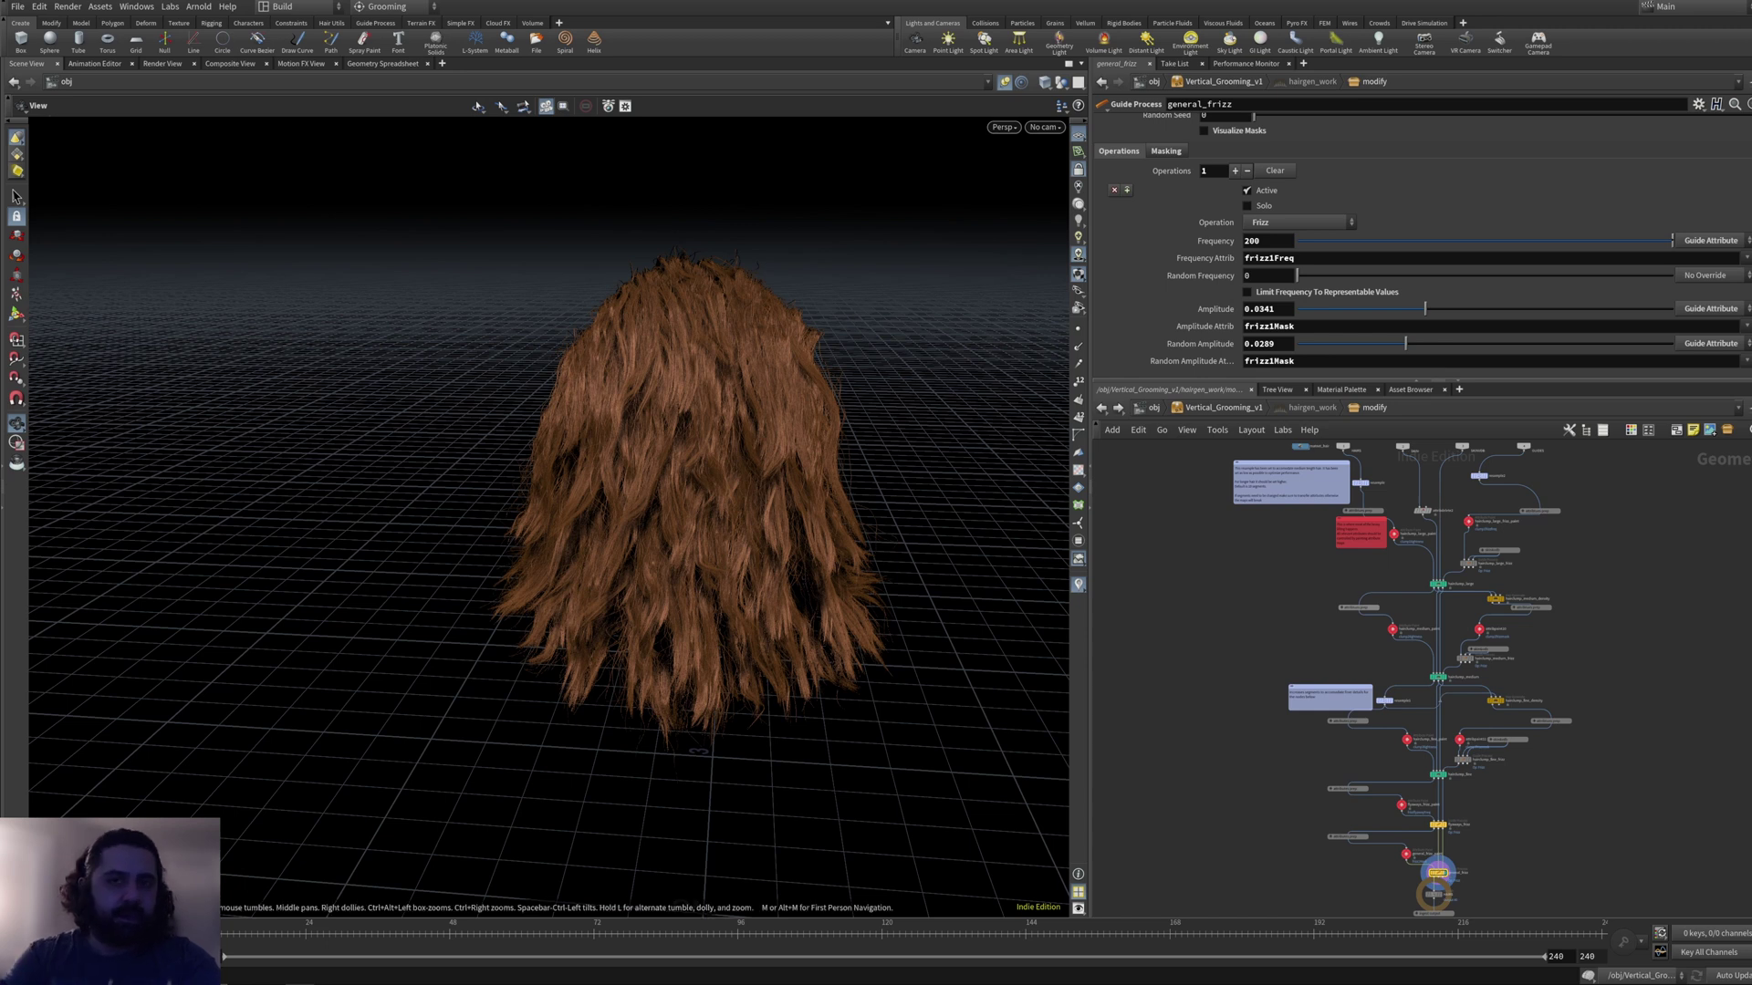
- Switch the viewport's background colour scheme to Light in the display options
{"action": "middle_click_drag", "start_coordinate": [895, 348], "coordinate": [882, 338]}
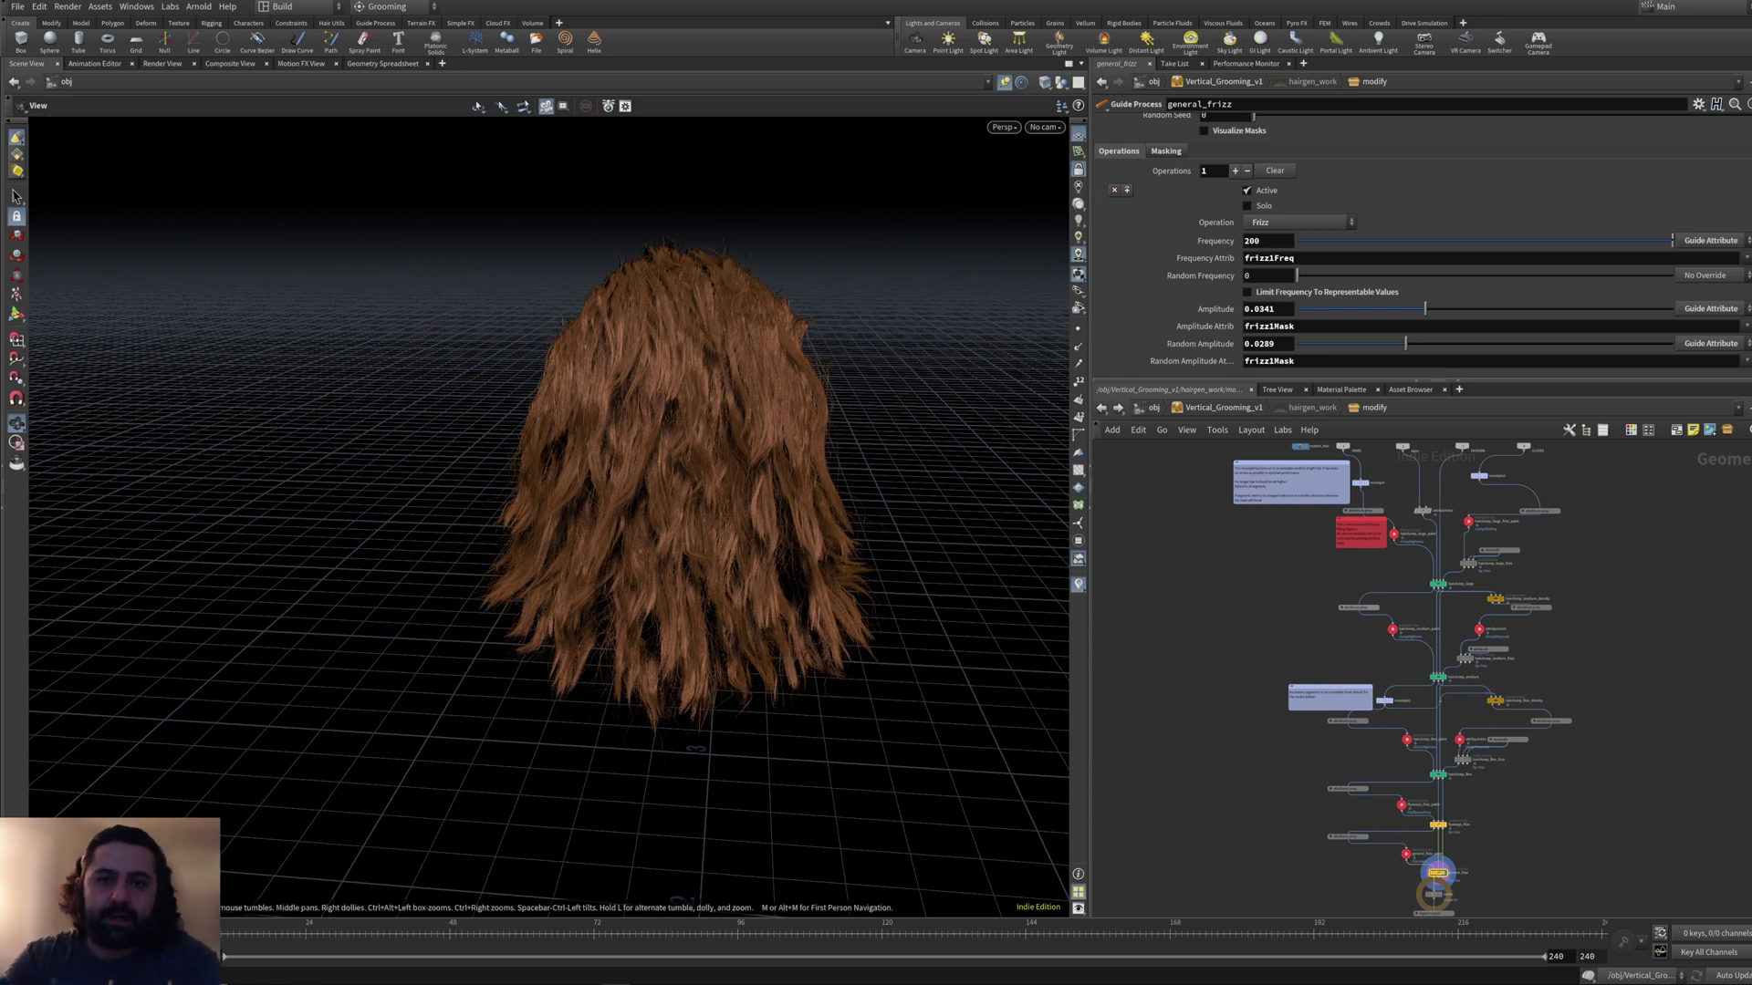
{"action": "key", "text": "d"}
{"action": "left_click", "coordinate": [1015, 121]}
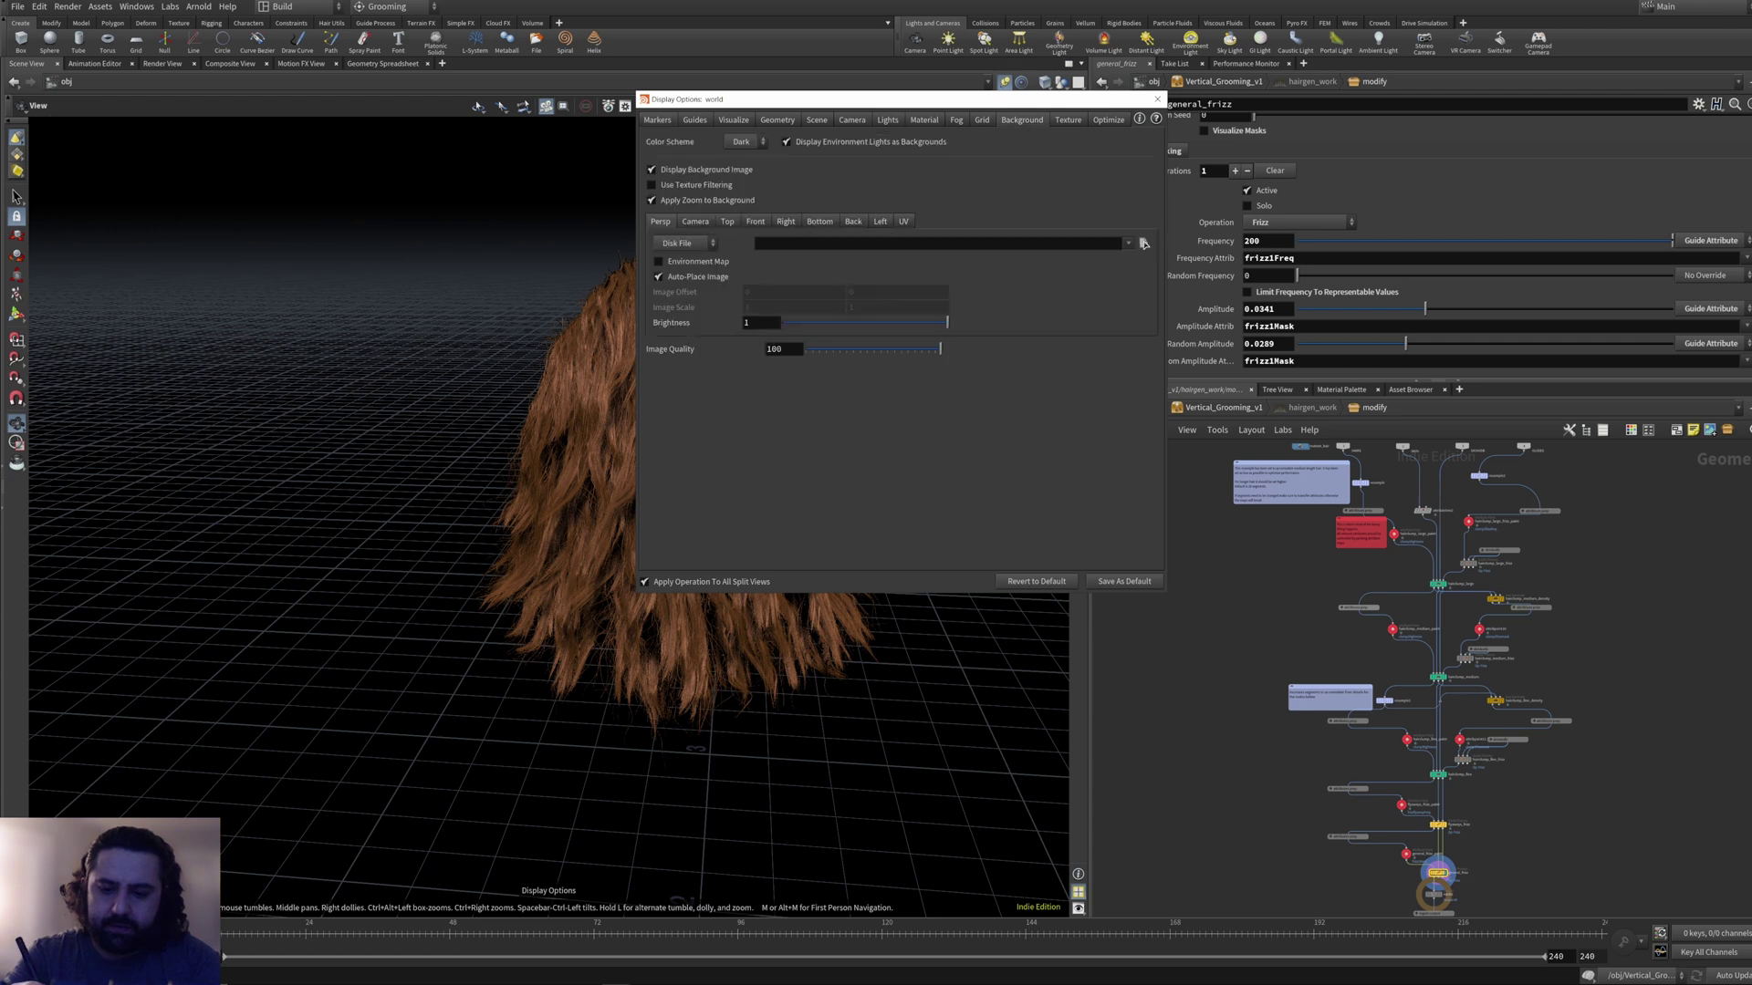
{"action": "left_click", "coordinate": [743, 143]}
{"action": "left_click", "coordinate": [740, 157]}
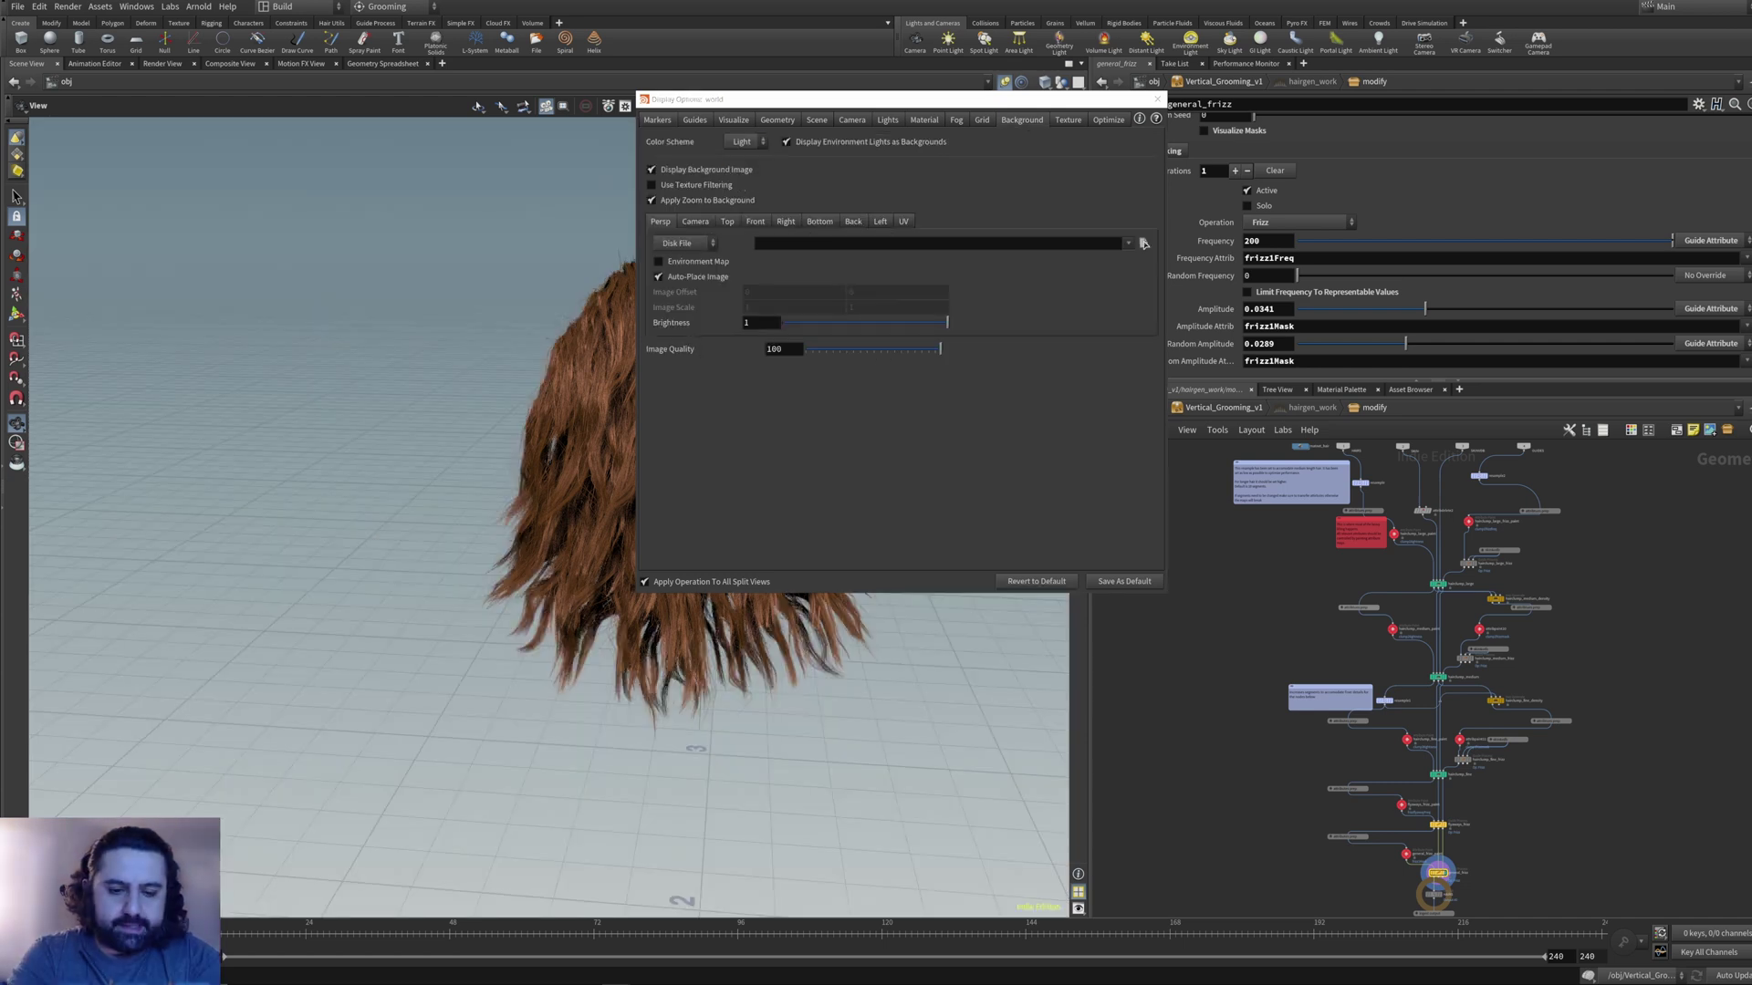
{"action": "left_click", "coordinate": [1157, 99]}
{"action": "left_click_drag", "start_coordinate": [730, 438], "coordinate": [673, 476]}
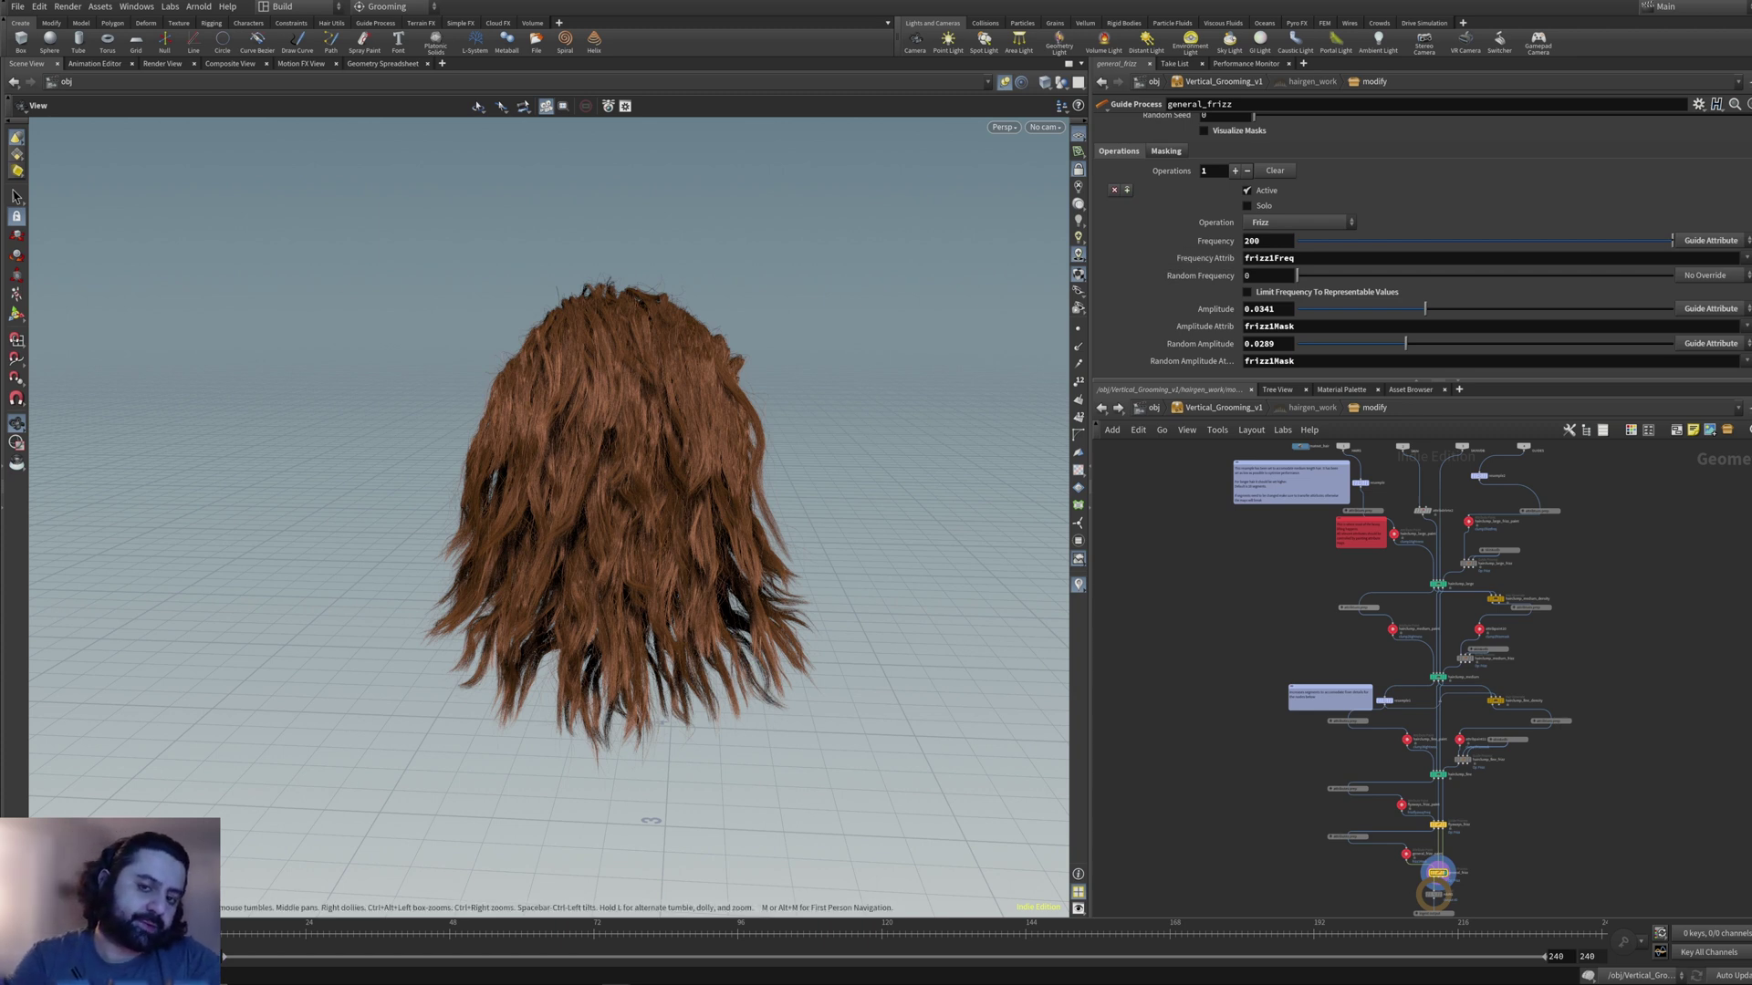
- Select the general_frizz, flyaways_frizz, hairclump_fine, hairclump_medium and hairclump_large nodes together in the modify network
{"action": "middle_click_drag", "start_coordinate": [1494, 866], "coordinate": [1519, 719]}
{"action": "scroll", "coordinate": [1478, 676], "scroll_direction": "up", "scroll_amount": 6}
{"action": "scroll", "coordinate": [1423, 848], "scroll_direction": "down", "scroll_amount": 5}
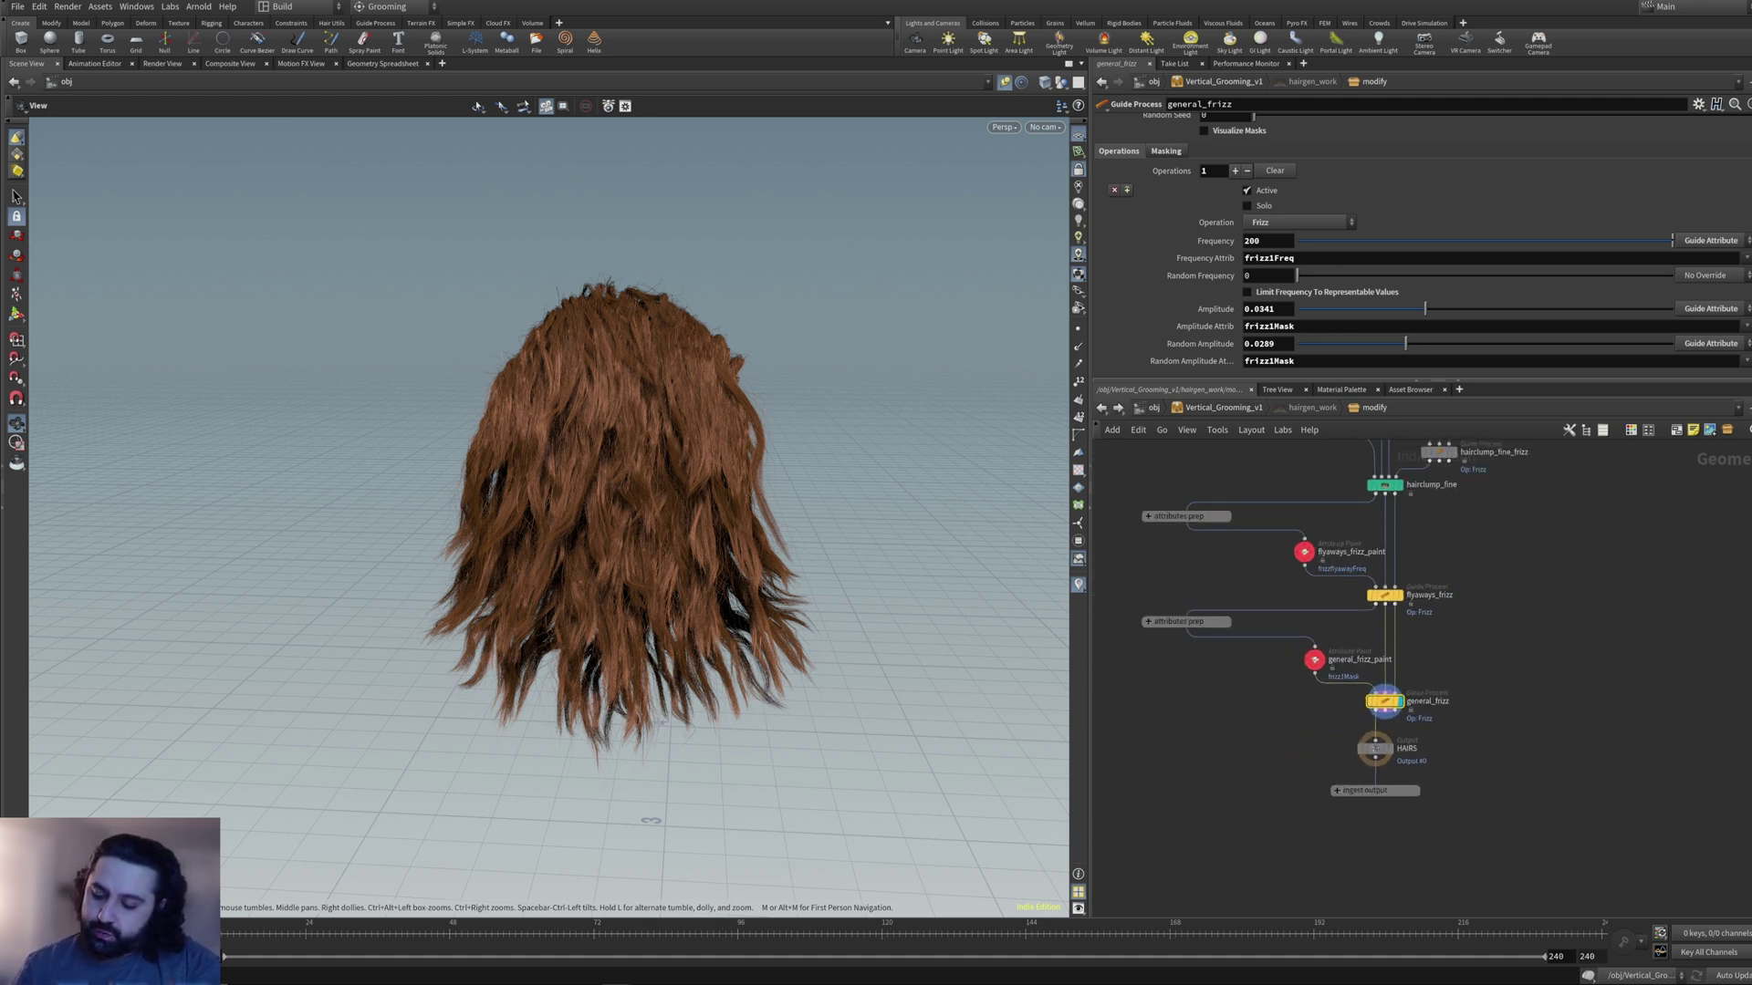
{"action": "left_click_drag", "start_coordinate": [1408, 601], "coordinate": [1376, 743], "text": "shift"}
{"action": "middle_click_drag", "start_coordinate": [1387, 491], "coordinate": [1374, 625]}
{"action": "left_click_drag", "start_coordinate": [1373, 626], "coordinate": [1356, 670], "text": "shift"}
{"action": "middle_click_drag", "start_coordinate": [1373, 456], "coordinate": [1349, 644]}
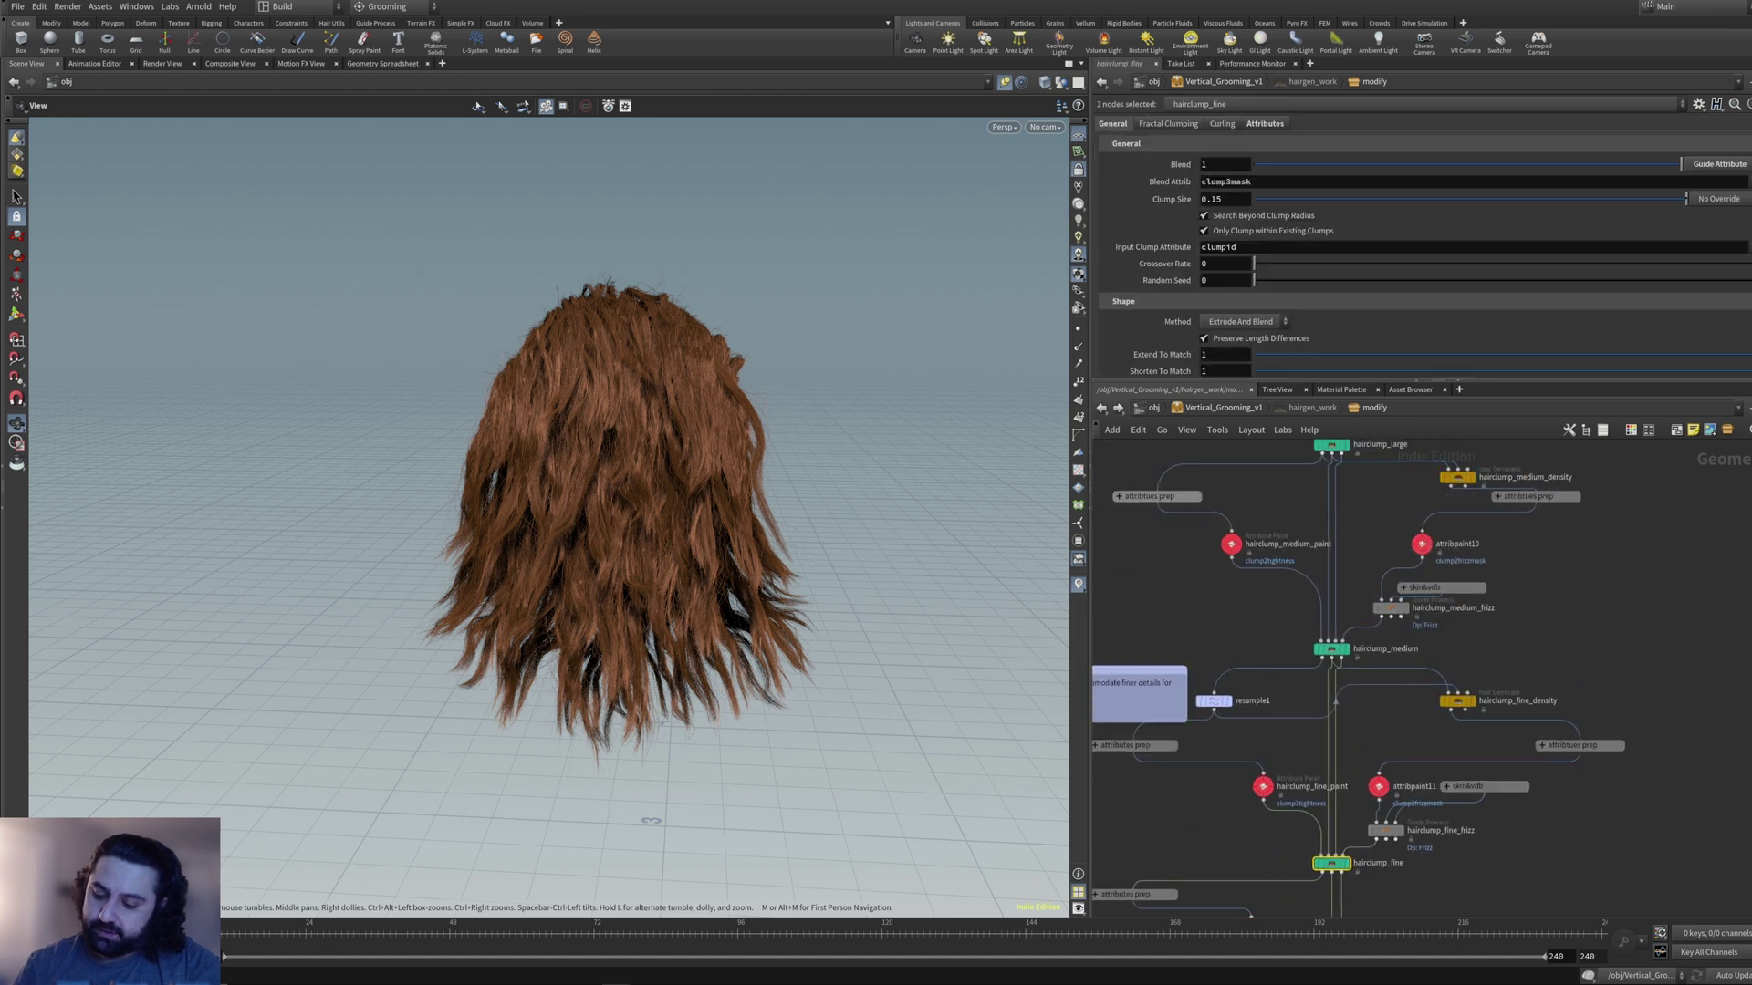
{"action": "left_click_drag", "start_coordinate": [1349, 592], "coordinate": [1334, 646], "text": "shift"}
{"action": "middle_click_drag", "start_coordinate": [1351, 461], "coordinate": [1351, 628]}
{"action": "left_click_drag", "start_coordinate": [1349, 557], "coordinate": [1333, 607], "text": "shift"}
{"action": "left_click", "coordinate": [1329, 610], "text": "shift"}
{"action": "middle_click_drag", "start_coordinate": [1329, 610], "coordinate": [1327, 815]}
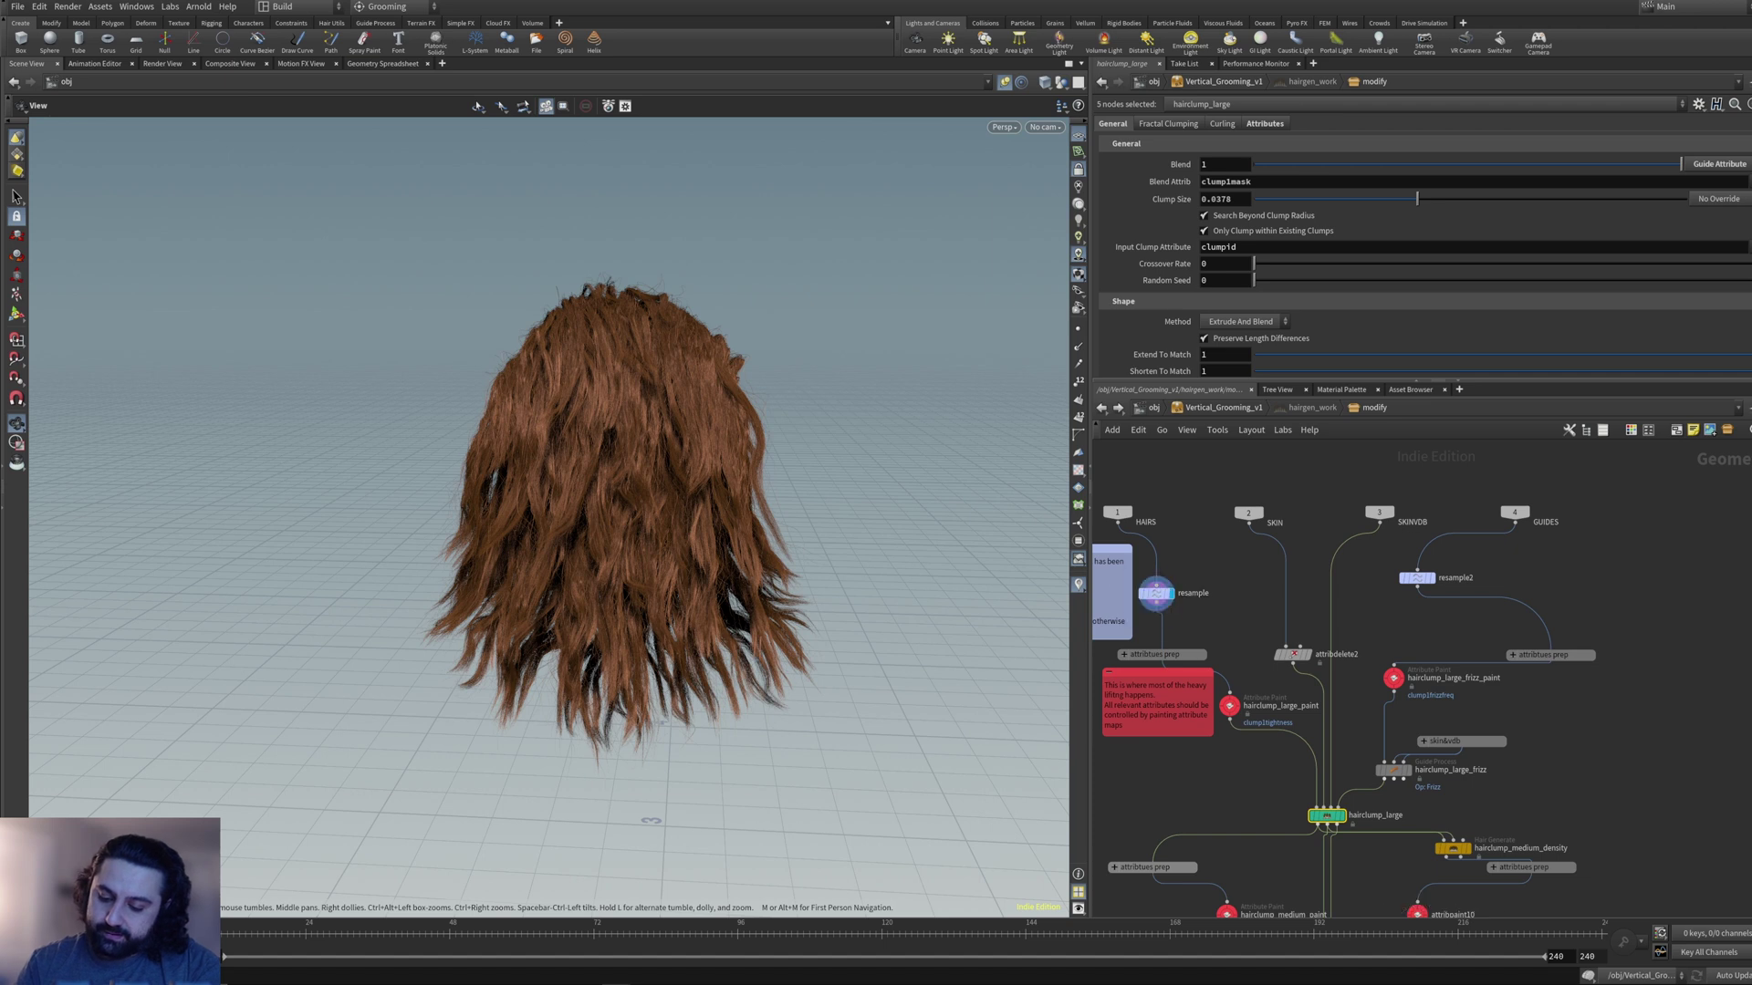
- Make the viewport follow the modify network and set the display flag on general_frizz
{"action": "middle_click_drag", "start_coordinate": [1156, 593], "coordinate": [1202, 556]}
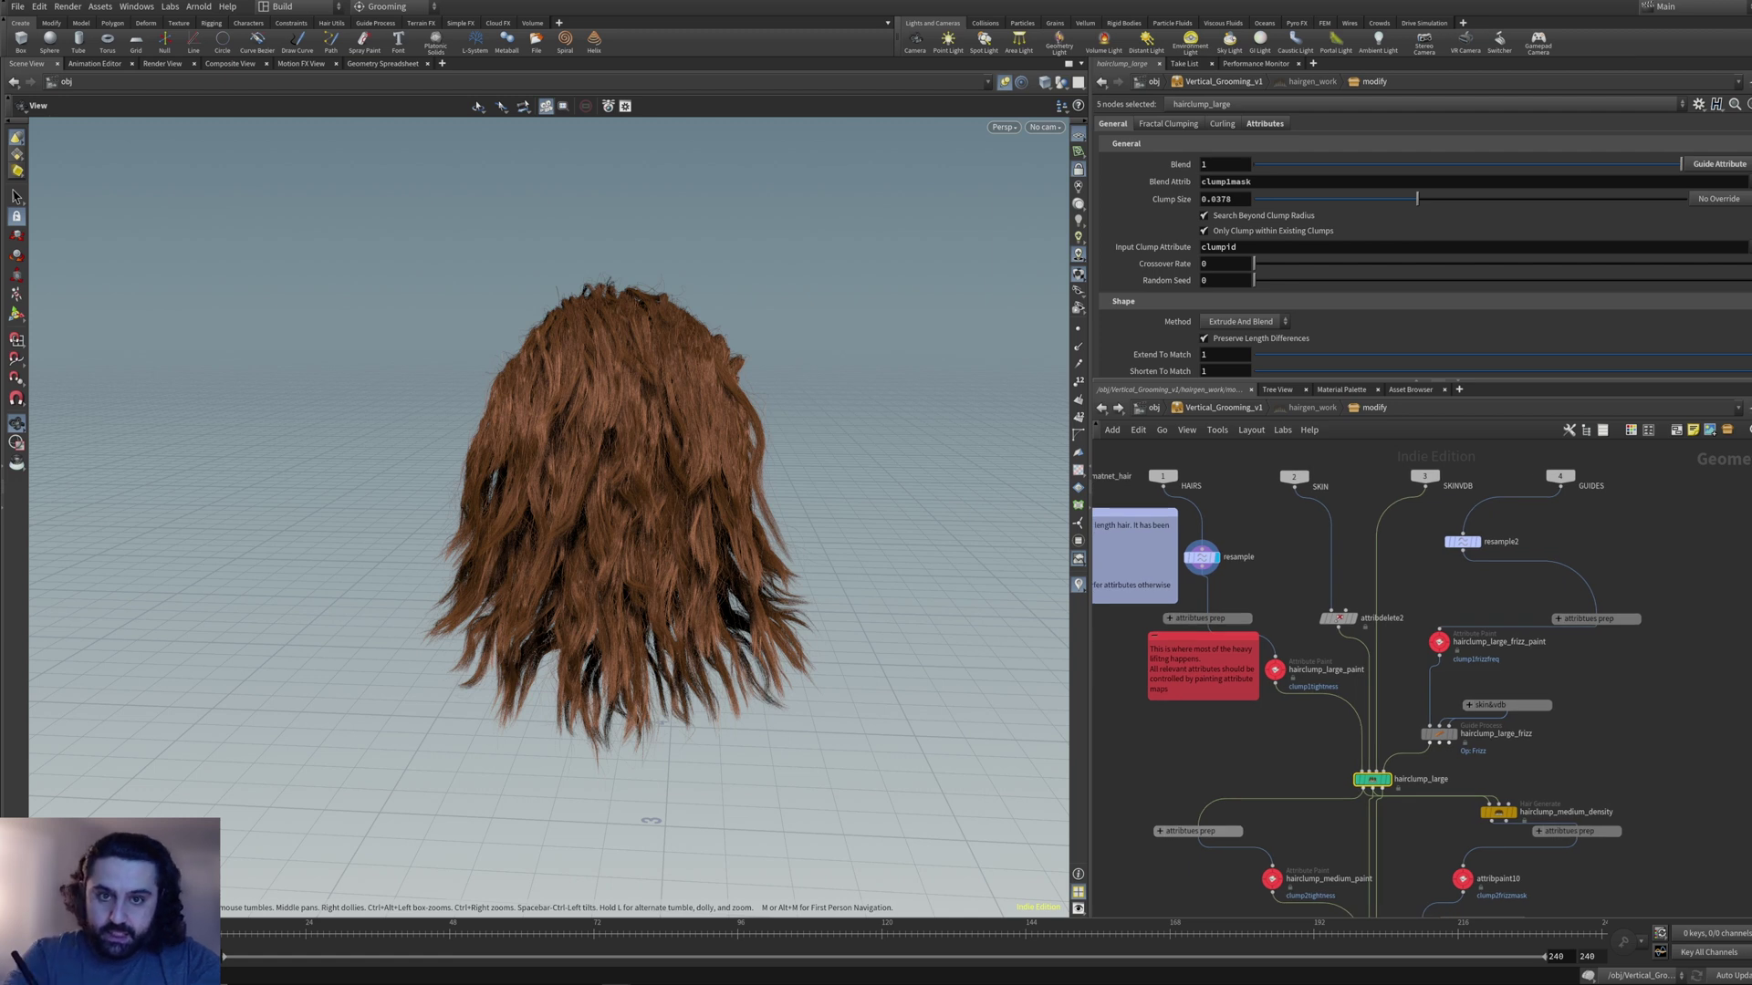
{"action": "left_click", "coordinate": [1004, 82]}
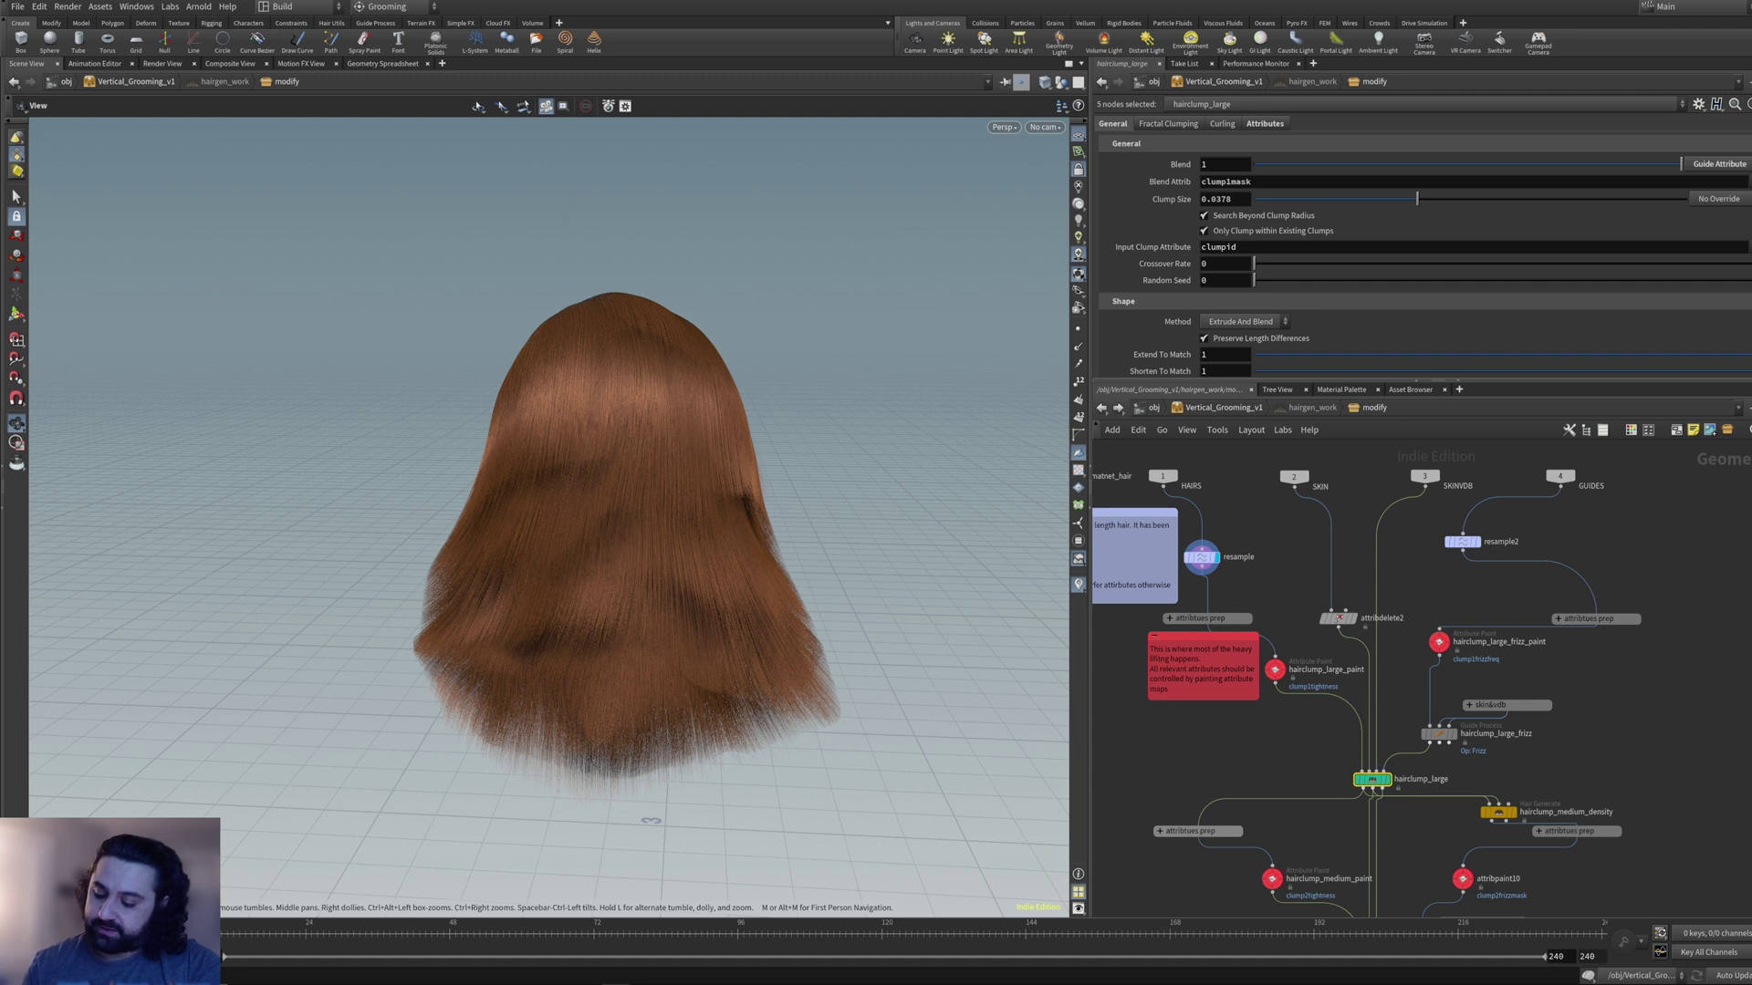
{"action": "middle_click_drag", "start_coordinate": [1433, 757], "coordinate": [1351, 593]}
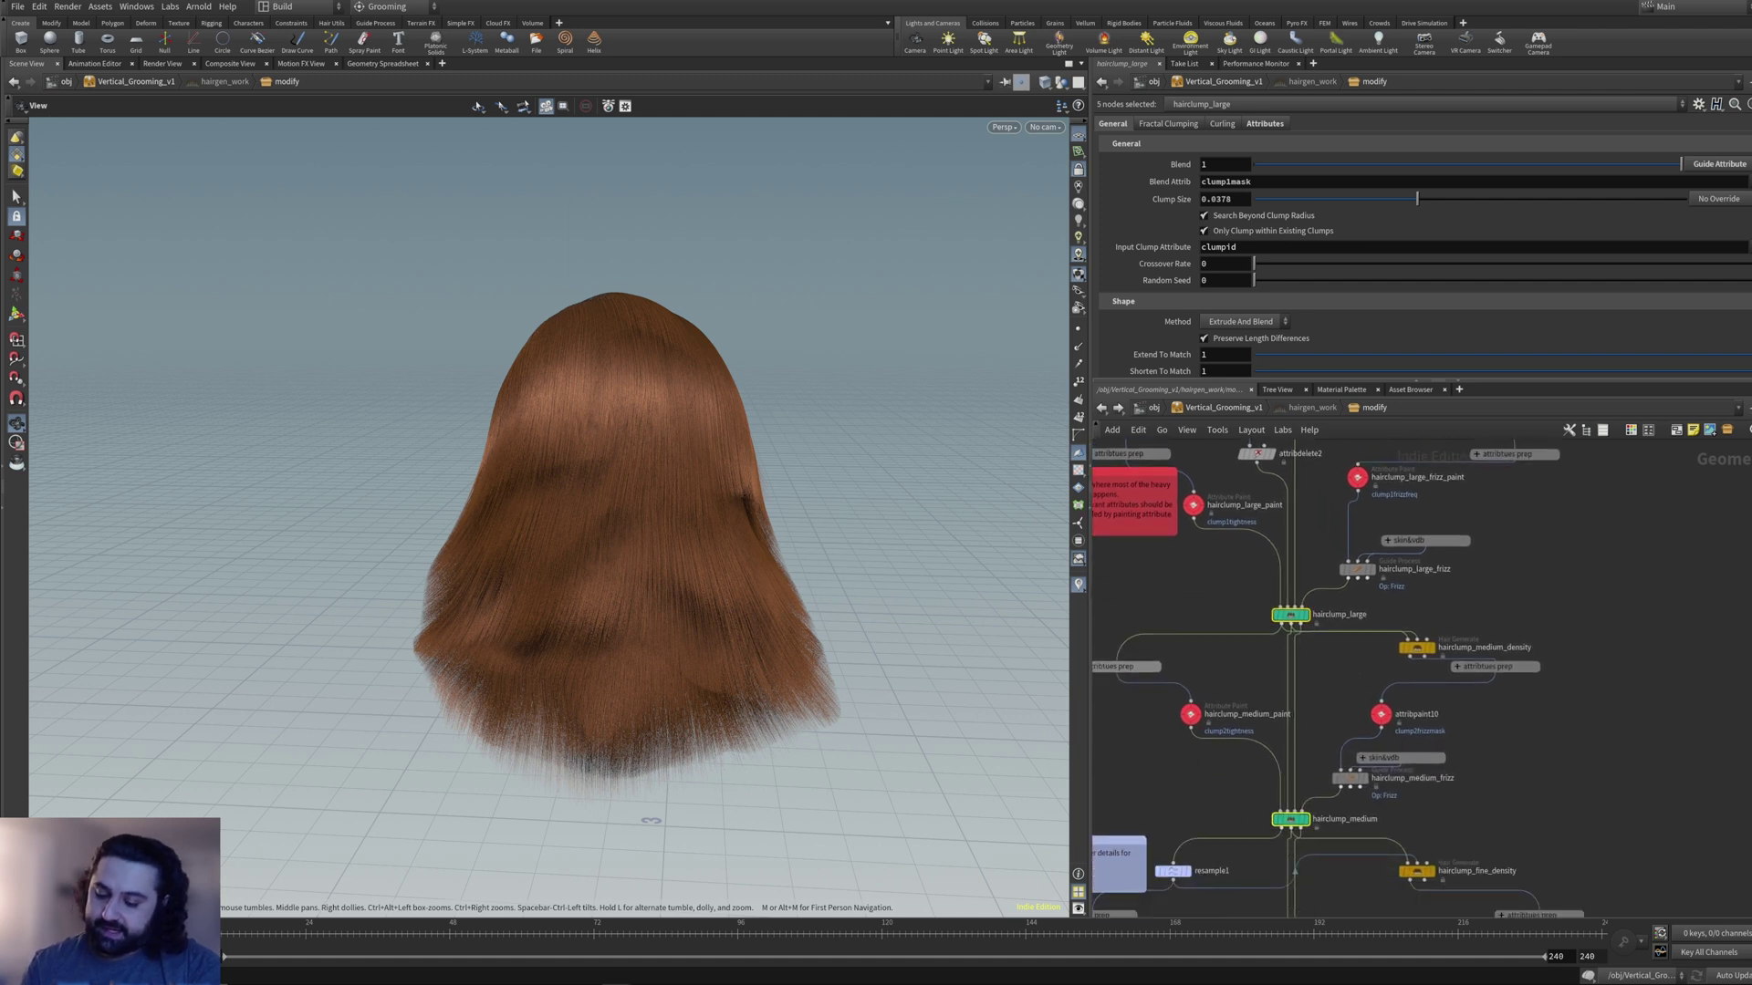
{"action": "middle_click_drag", "start_coordinate": [1323, 799], "coordinate": [1341, 670]}
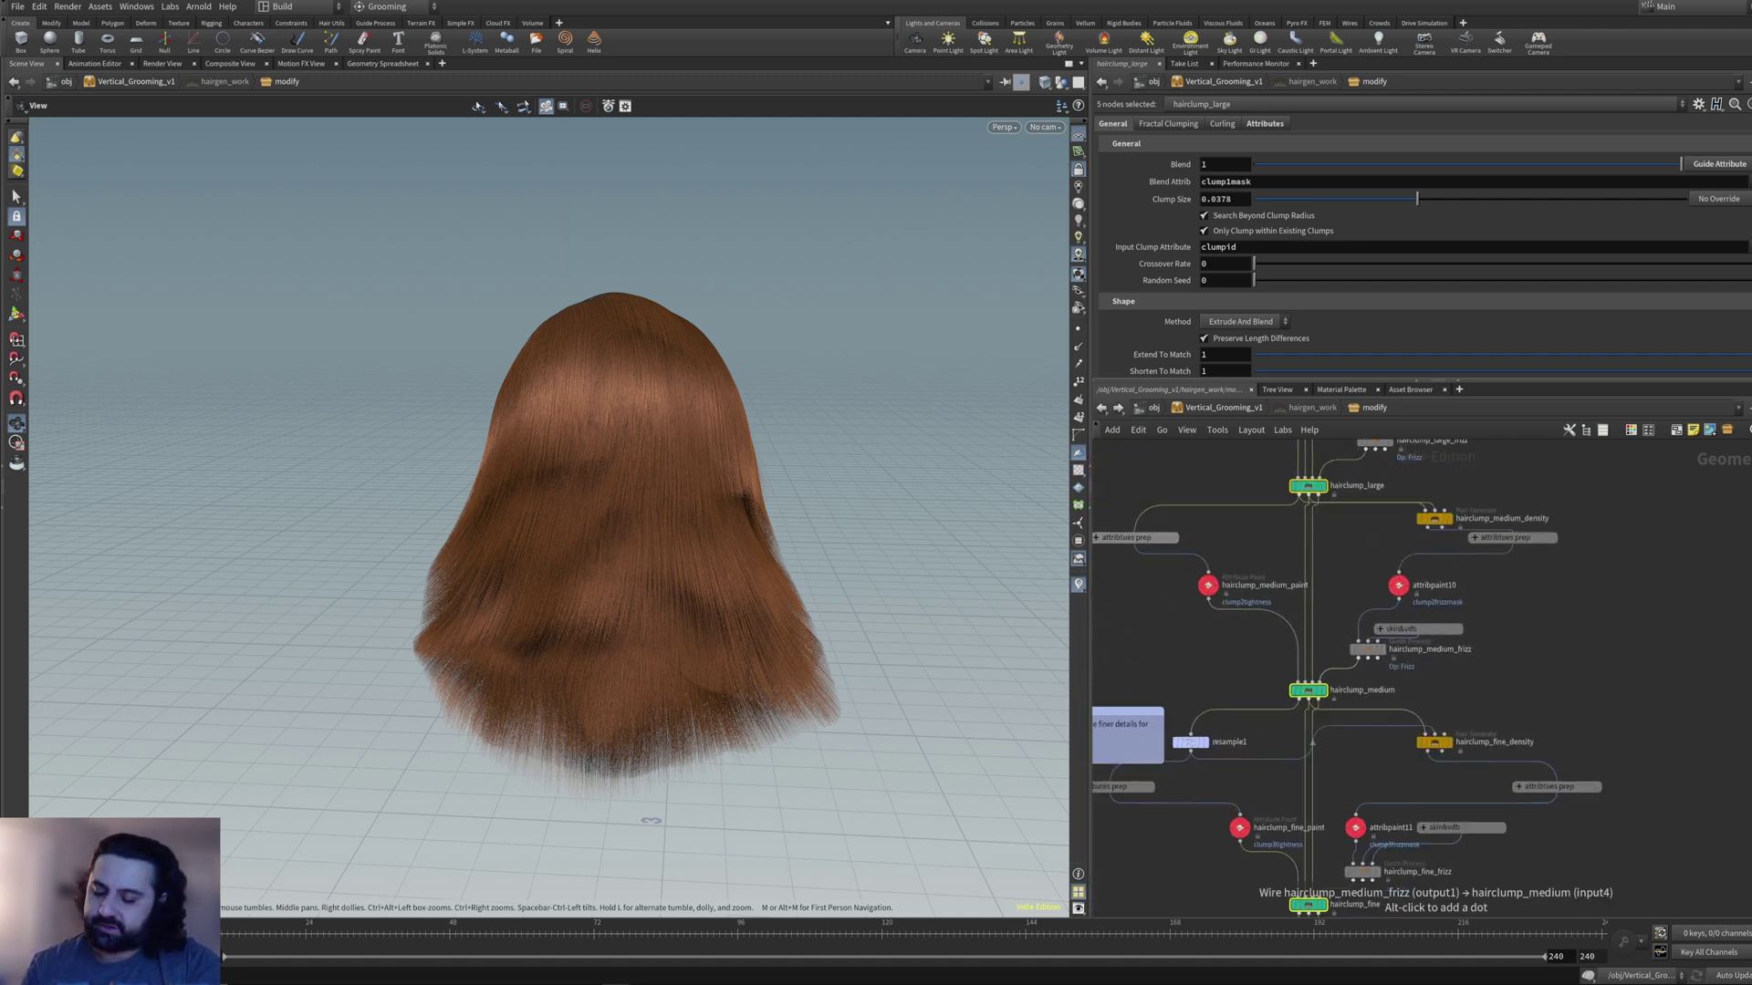
{"action": "middle_click_drag", "start_coordinate": [1341, 775], "coordinate": [1350, 583]}
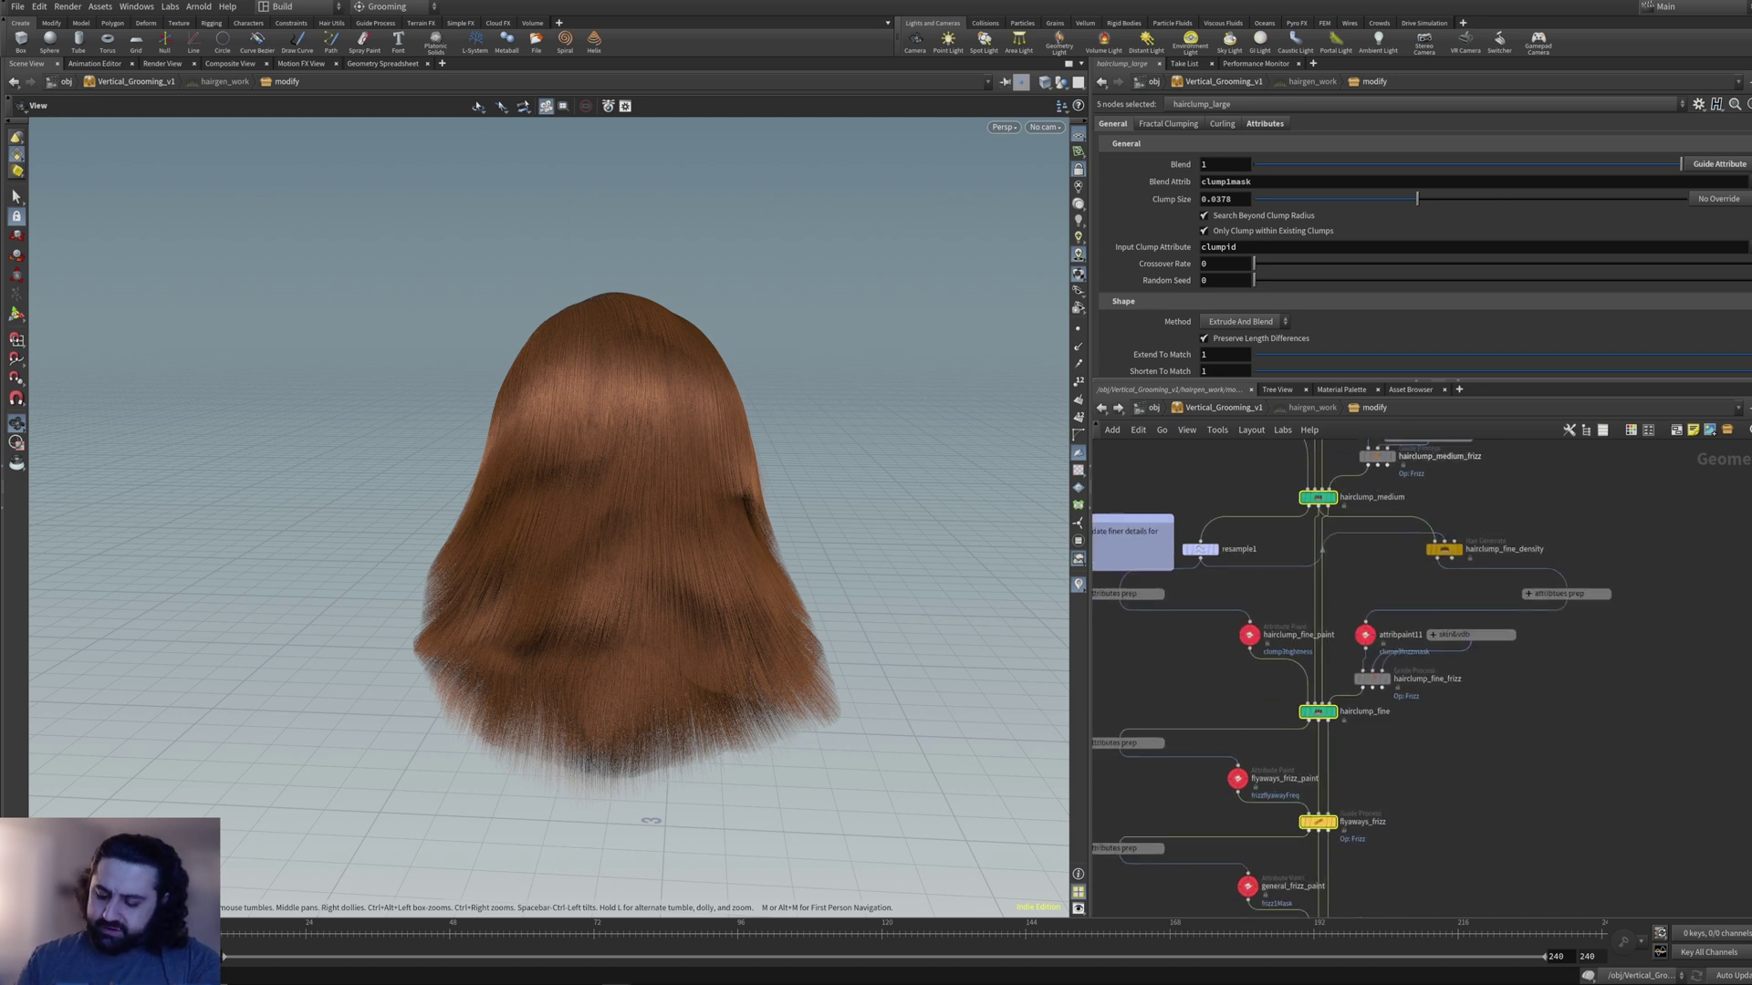
{"action": "middle_click_drag", "start_coordinate": [1350, 730], "coordinate": [1347, 669]}
{"action": "middle_click_drag", "start_coordinate": [1297, 868], "coordinate": [1311, 698]}
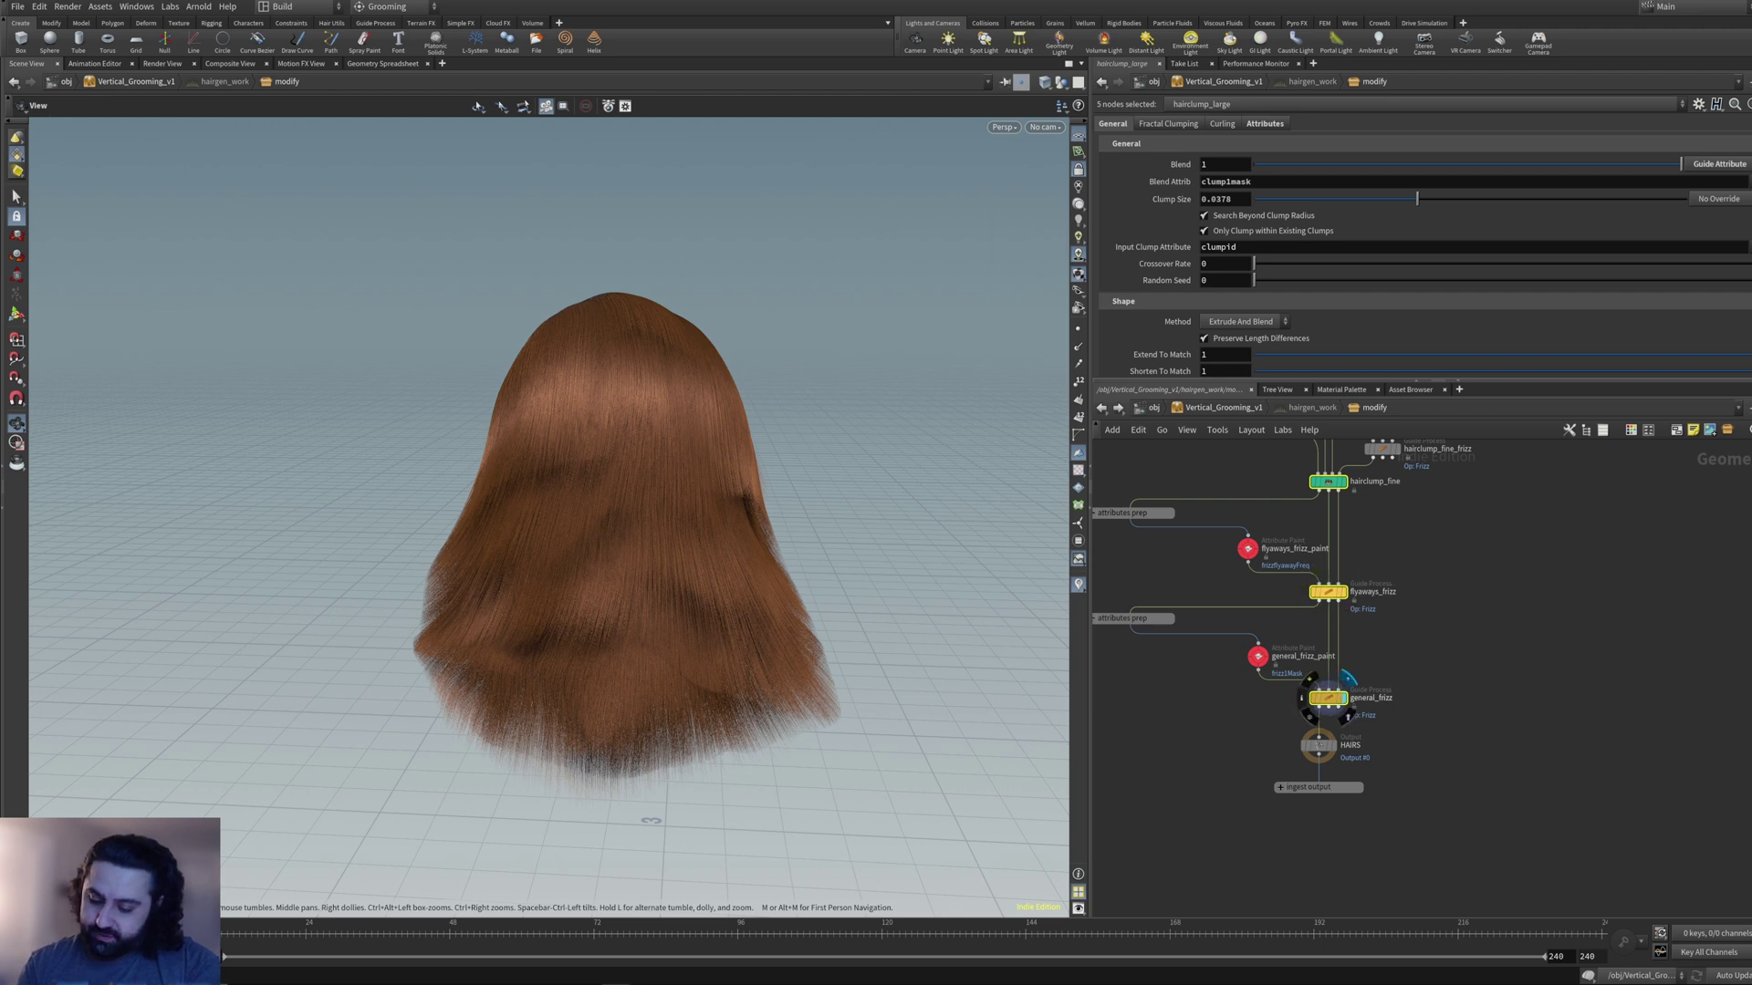
{"action": "left_click", "coordinate": [1334, 698]}
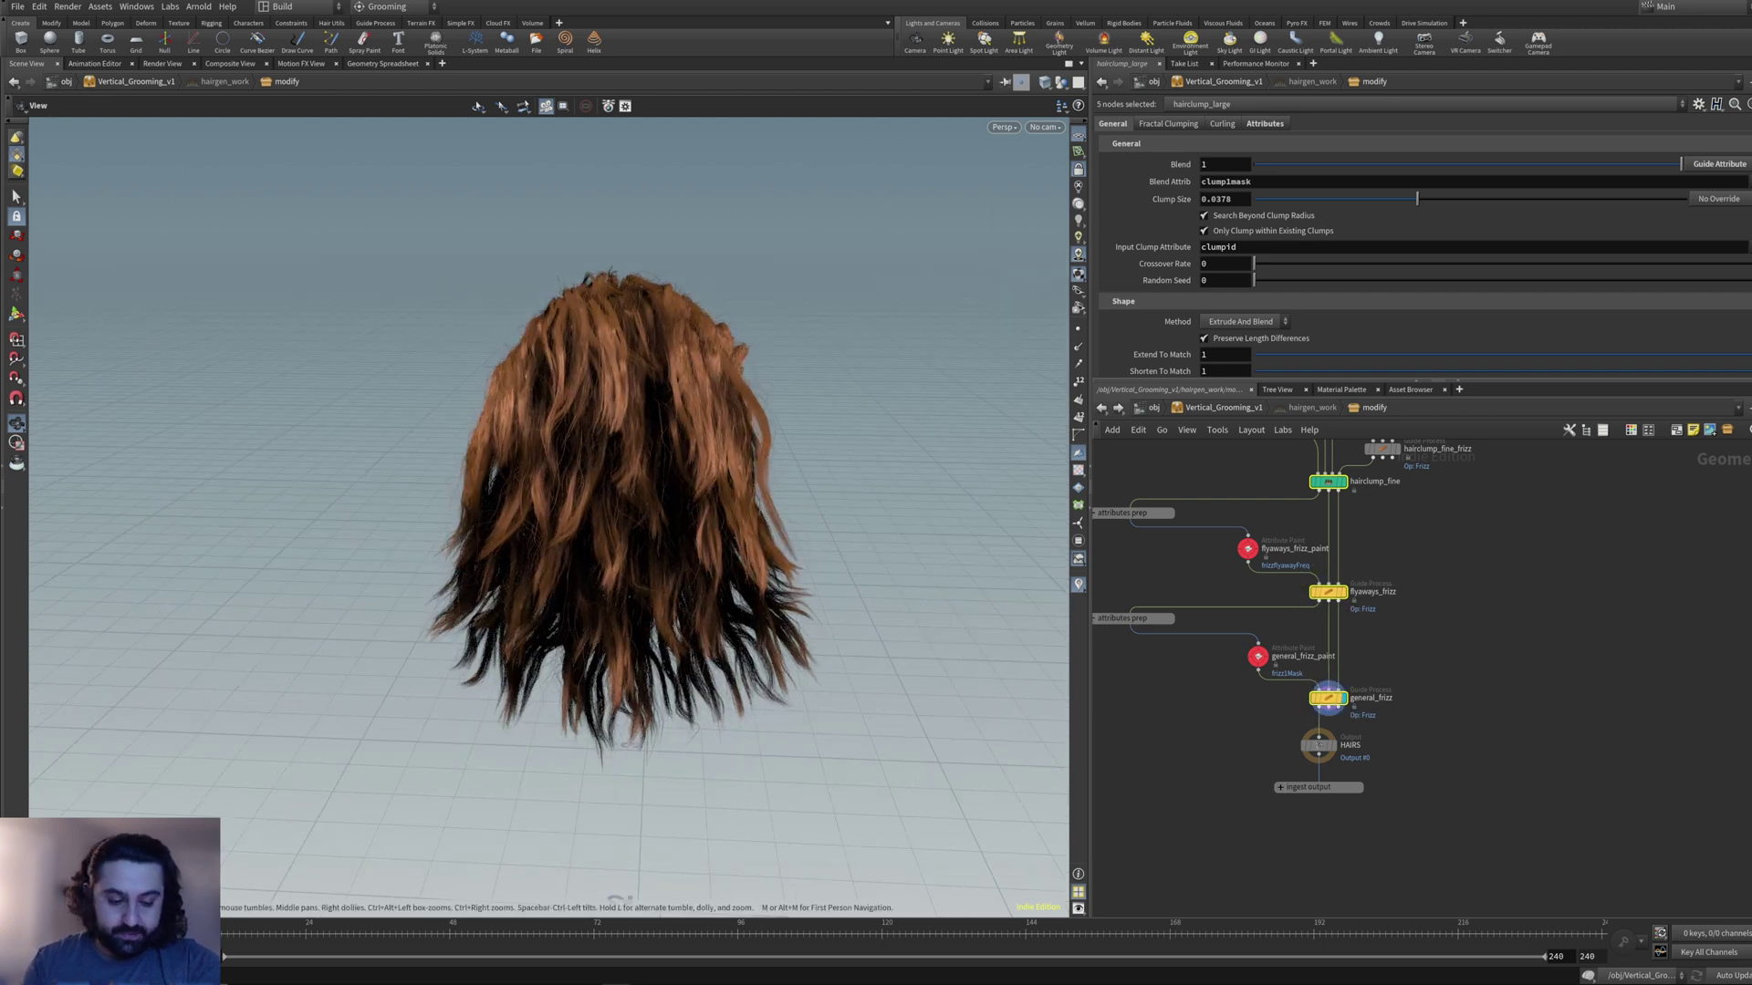
- Look through the cam_groom camera and frame the hair from behind
{"action": "left_click", "coordinate": [1045, 127]}
{"action": "left_click", "coordinate": [1095, 197]}
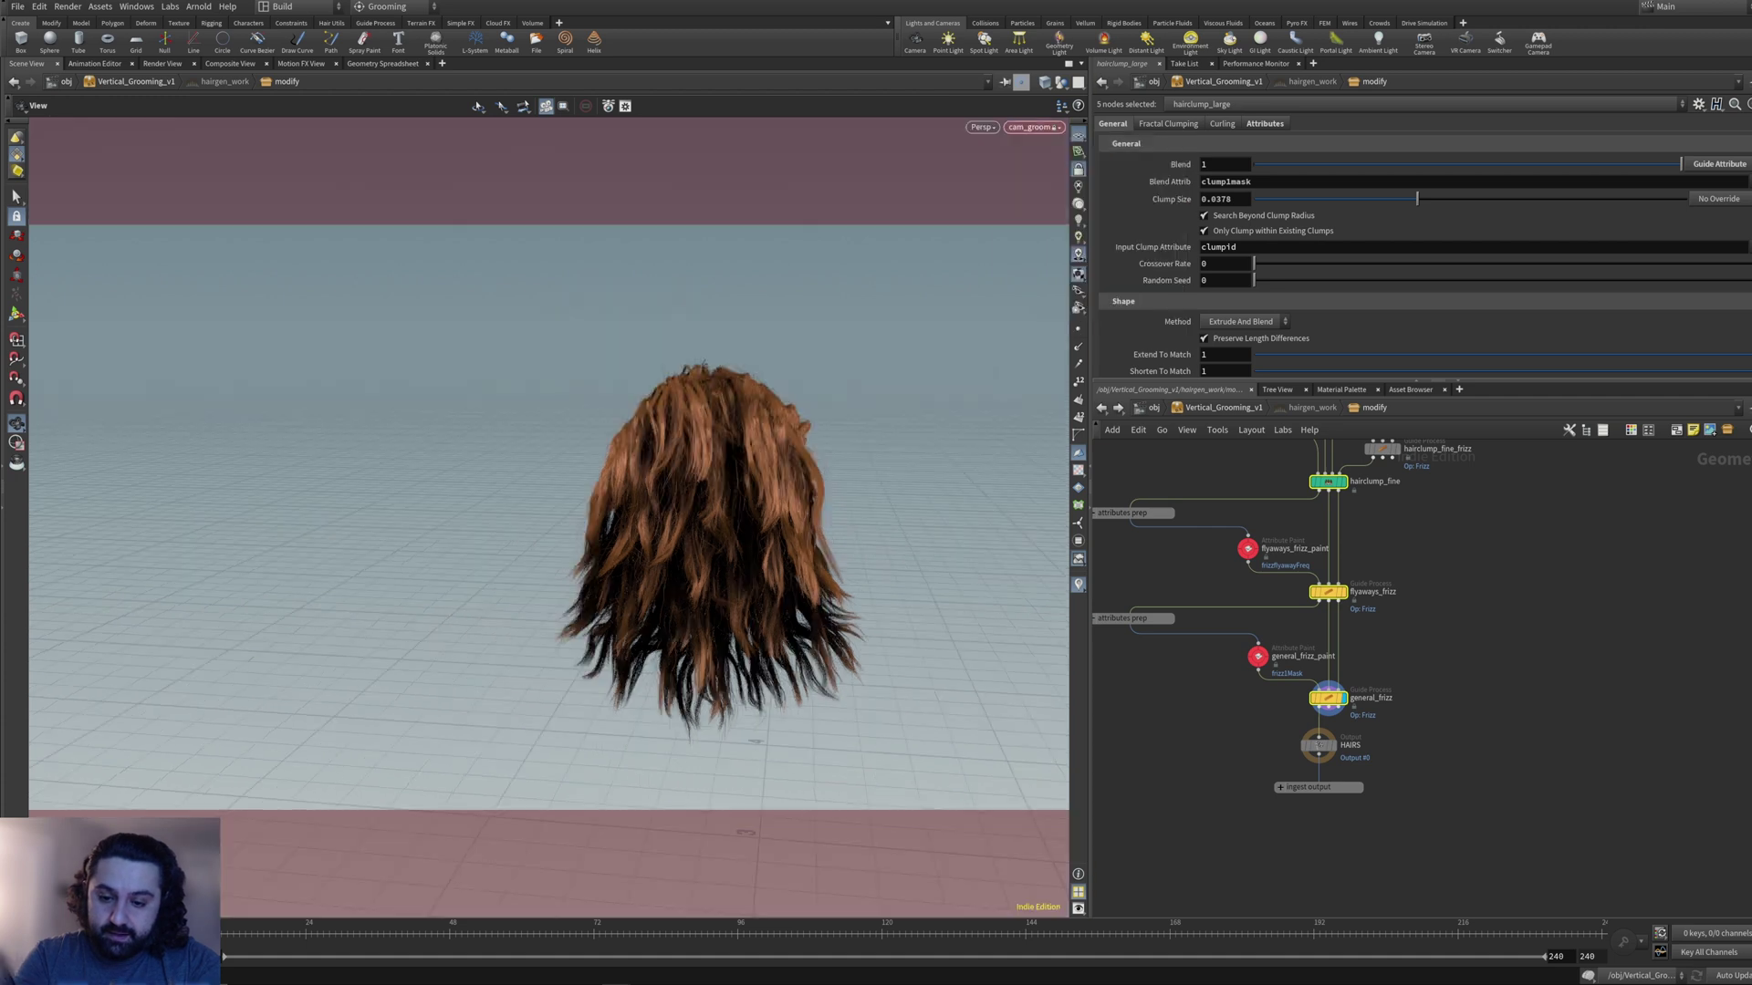
{"action": "left_click_drag", "start_coordinate": [639, 511], "coordinate": [629, 547]}
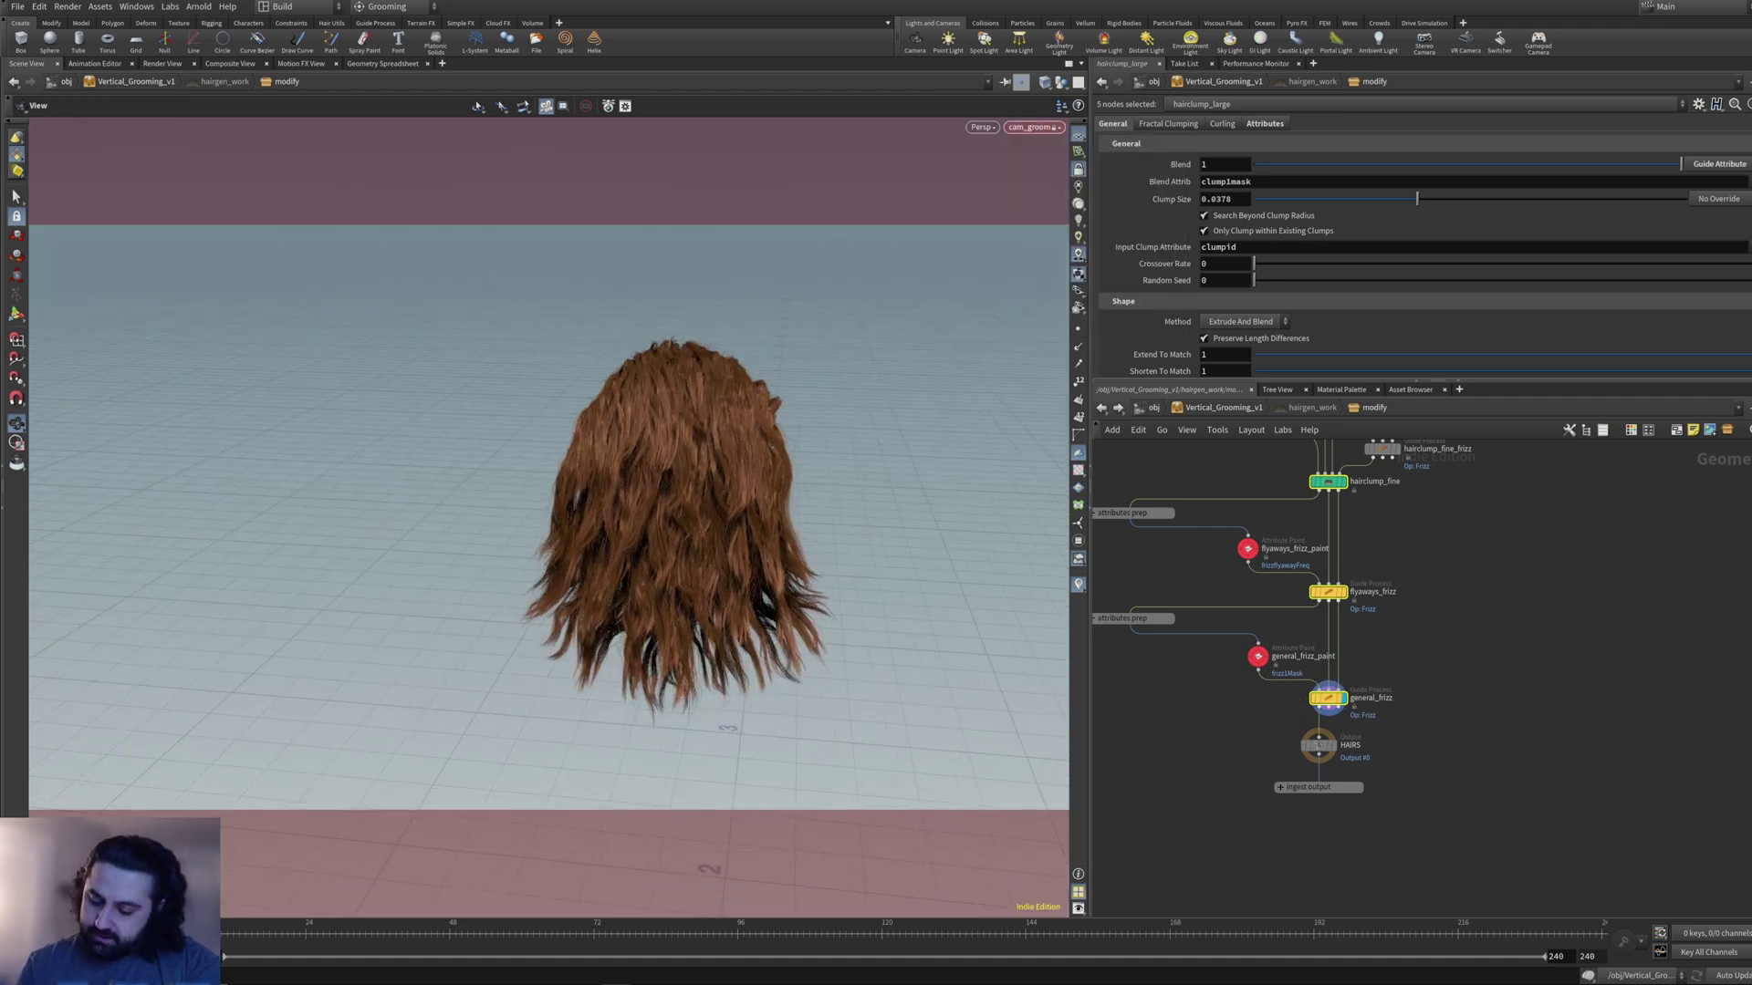
- Bypass the five selected clump and frizz nodes and check the geometry info on general_frizz
{"action": "mouse_move", "coordinate": [1328, 698]}
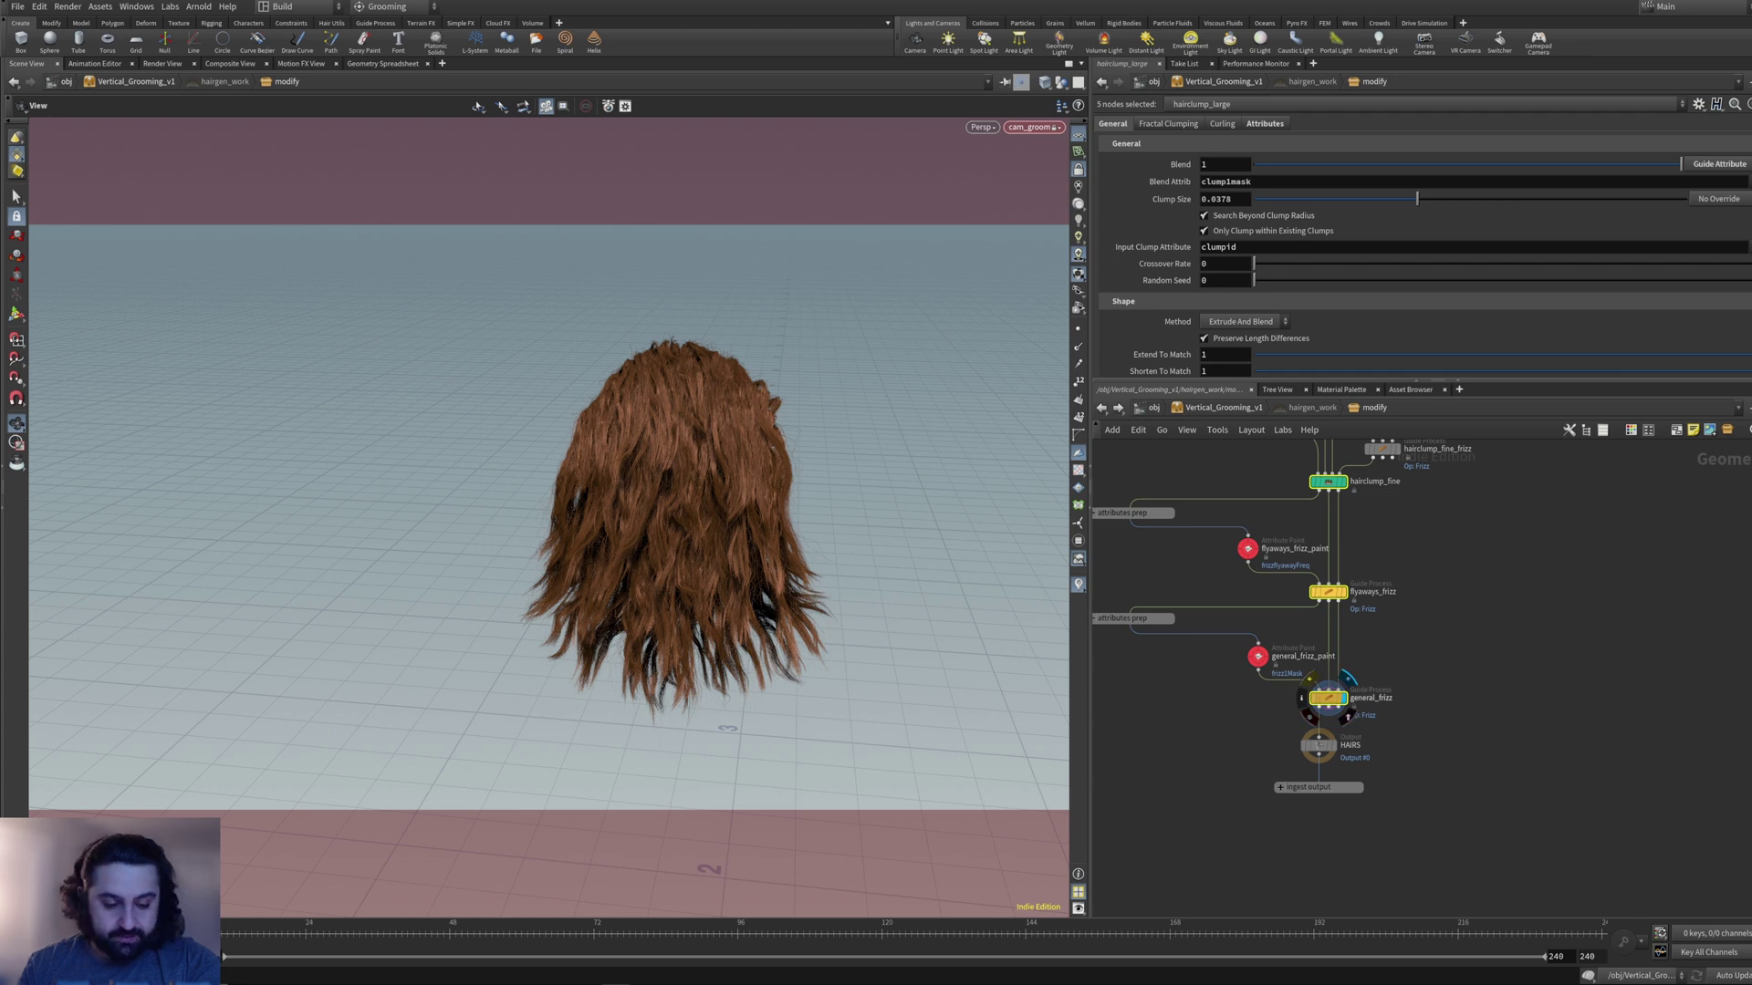
{"action": "key", "text": "b"}
{"action": "left_click_drag", "start_coordinate": [679, 584], "coordinate": [675, 538]}
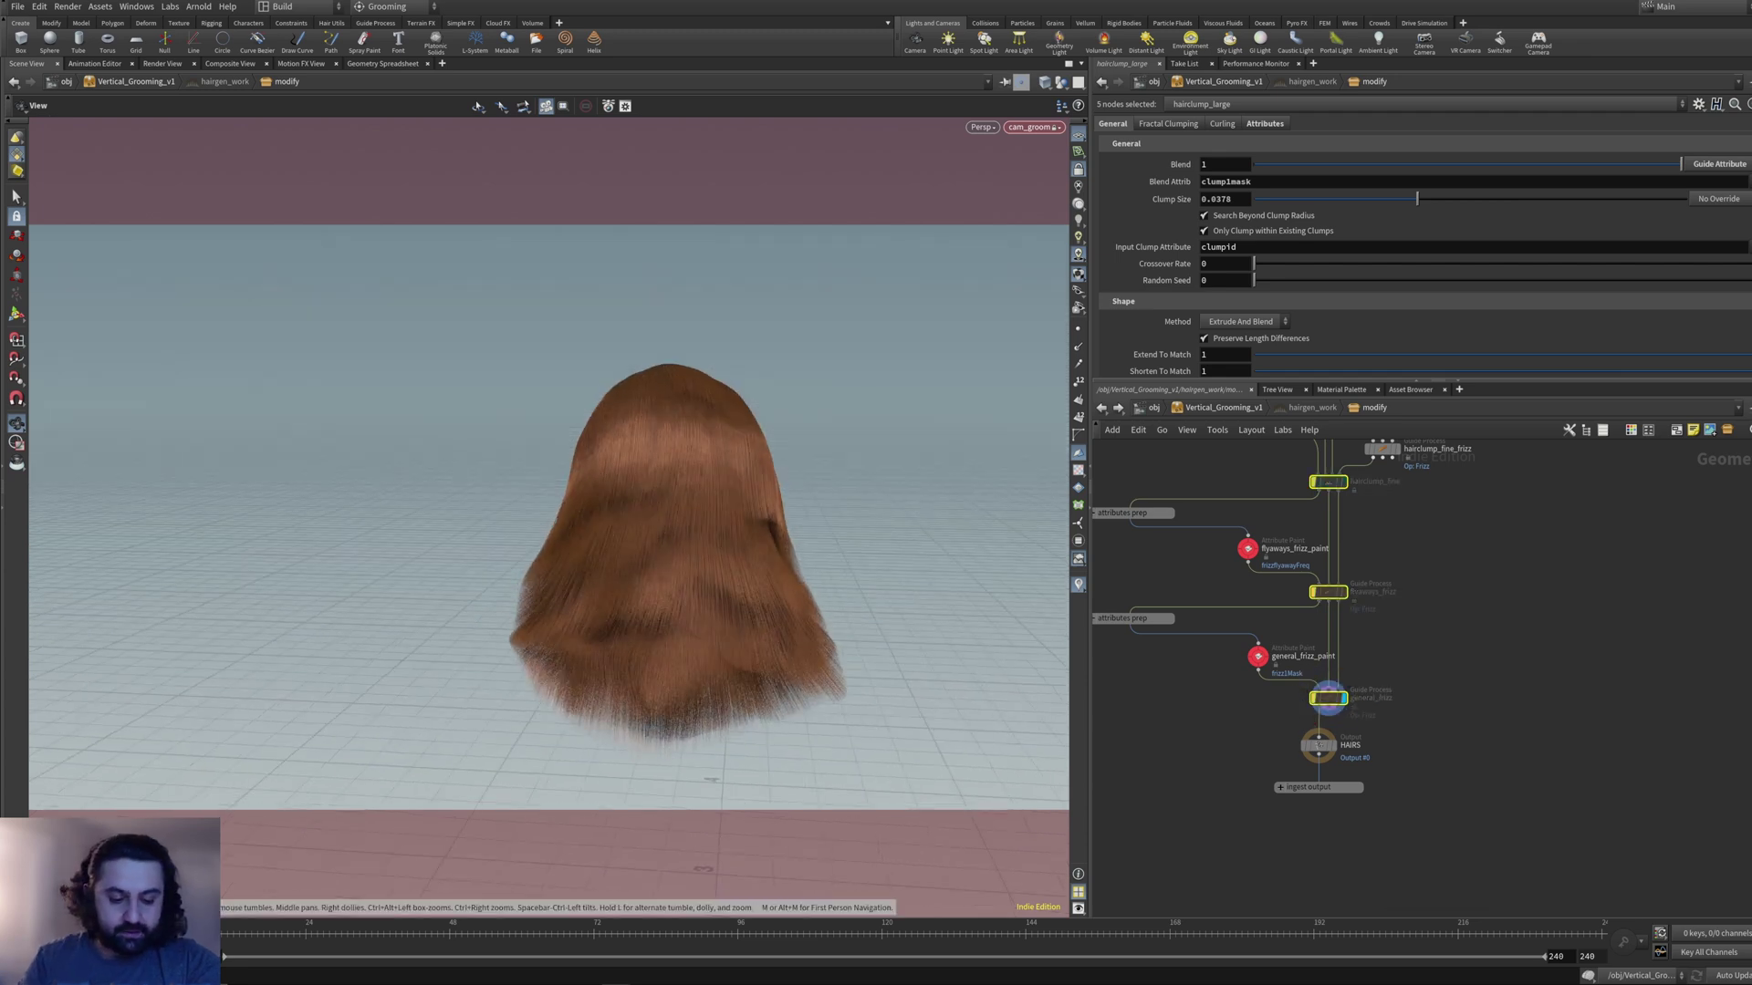
{"action": "mouse_move", "coordinate": [1318, 745]}
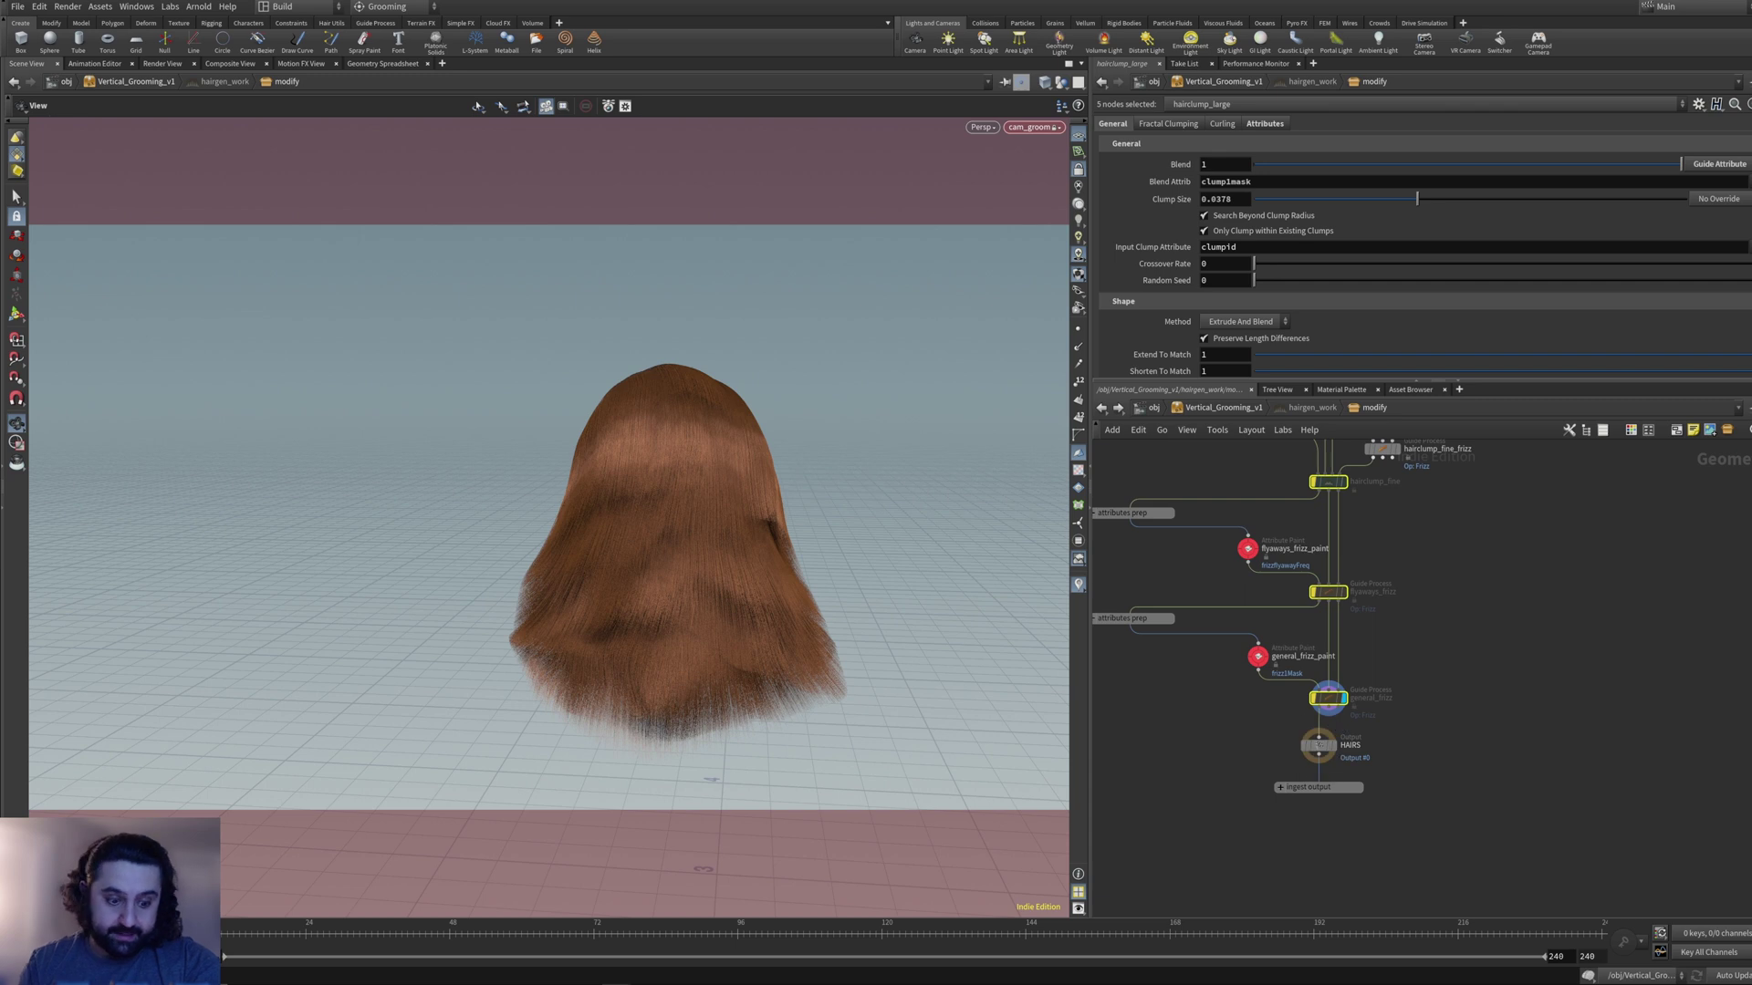
{"action": "middle_click", "coordinate": [1328, 698]}
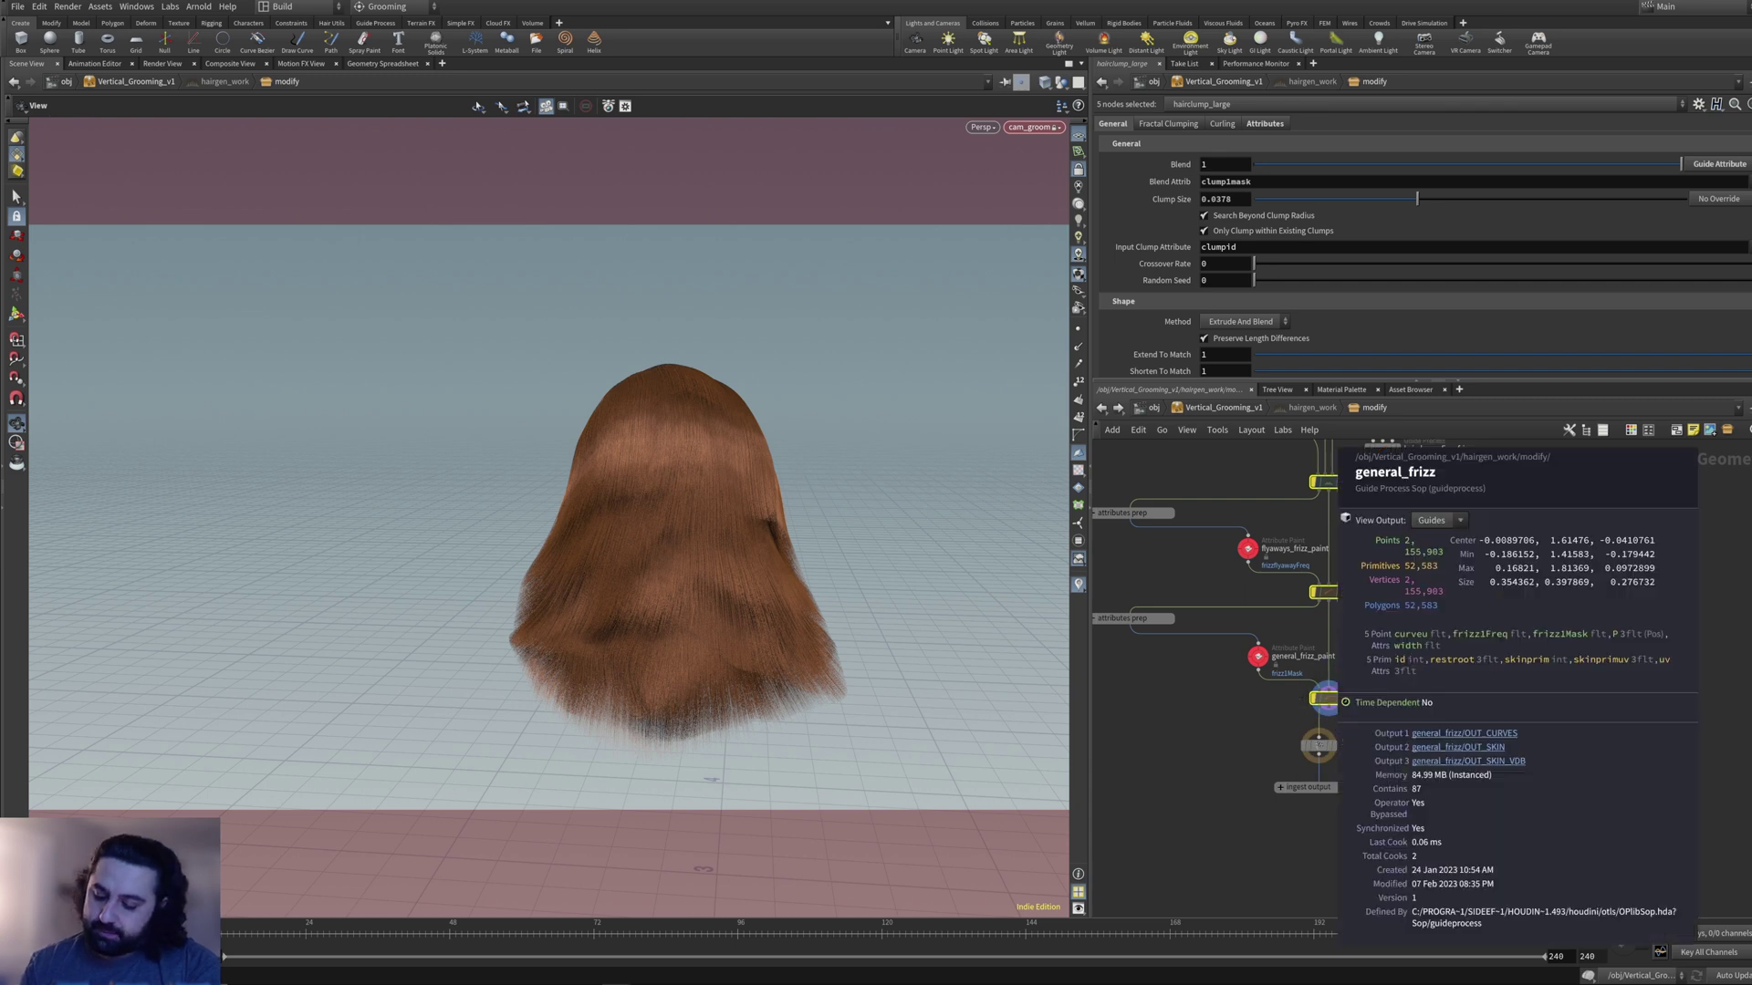
- Bypass the nodes inside the attribute prep boxes feeding flyaways_frizz_paint and general_frizz_paint, and collapse both boxes again
{"action": "middle_click_drag", "start_coordinate": [1423, 566], "coordinate": [1591, 703]}
{"action": "left_click", "coordinate": [1257, 651]}
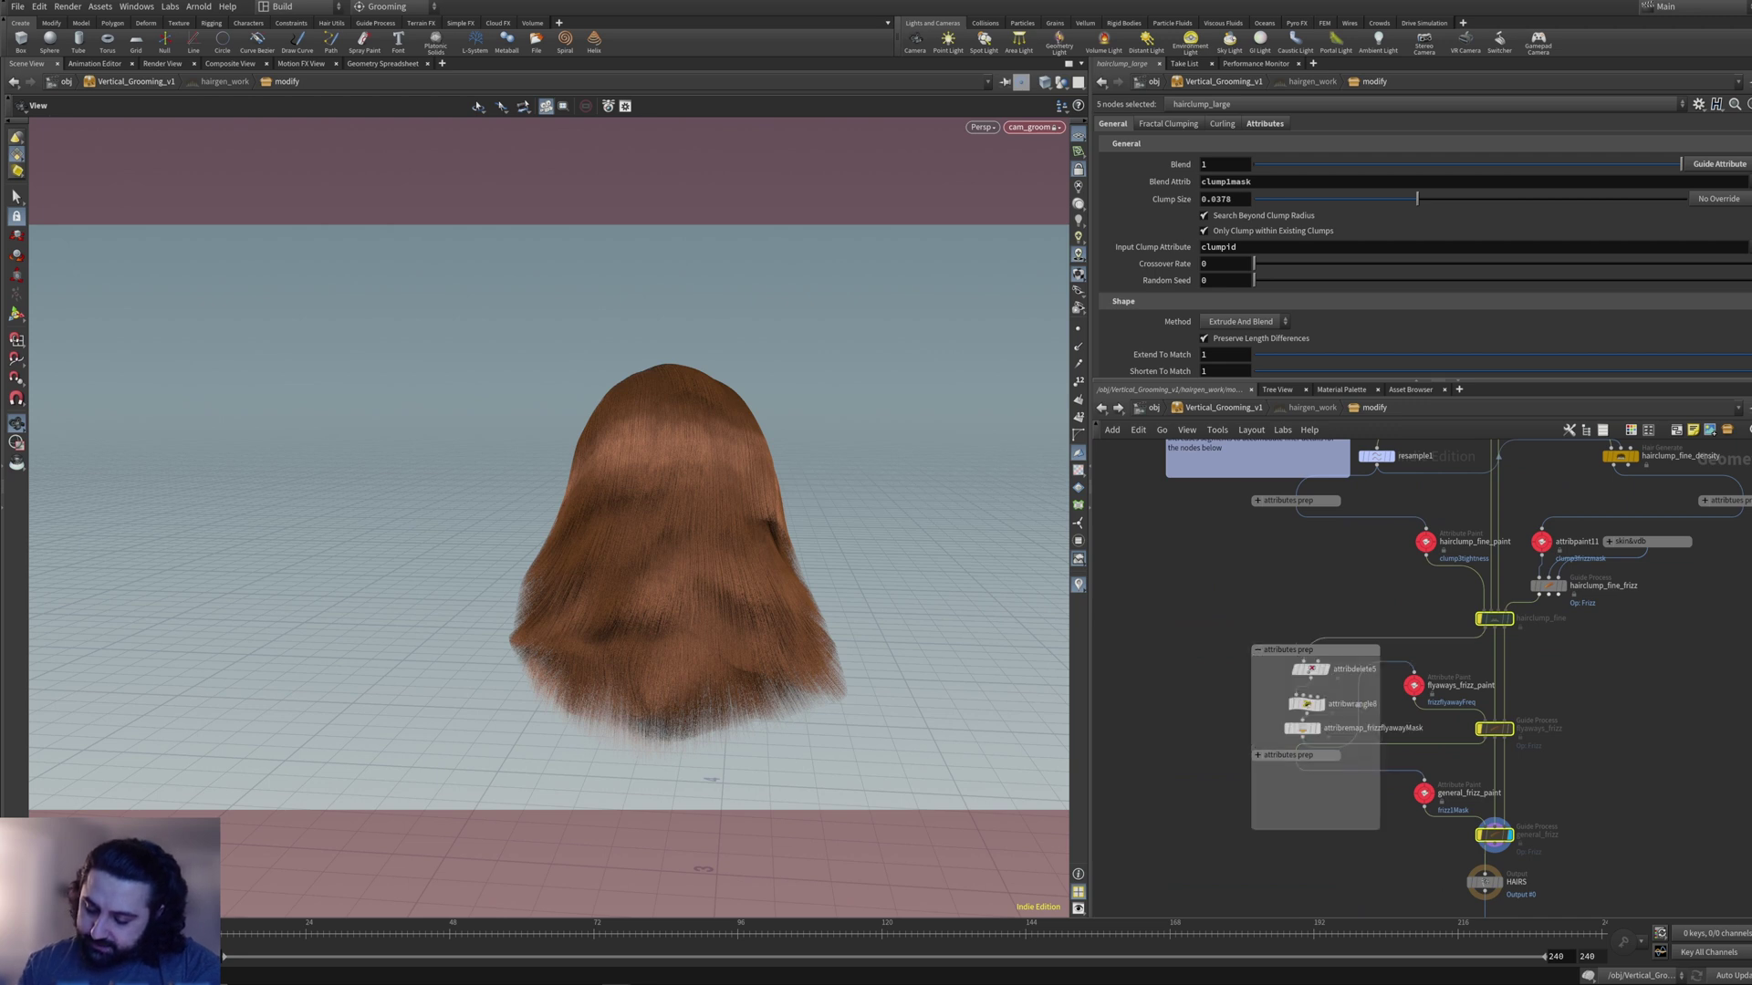
{"action": "left_click_drag", "start_coordinate": [1274, 661], "coordinate": [1340, 741]}
{"action": "left_click", "coordinate": [1257, 649]}
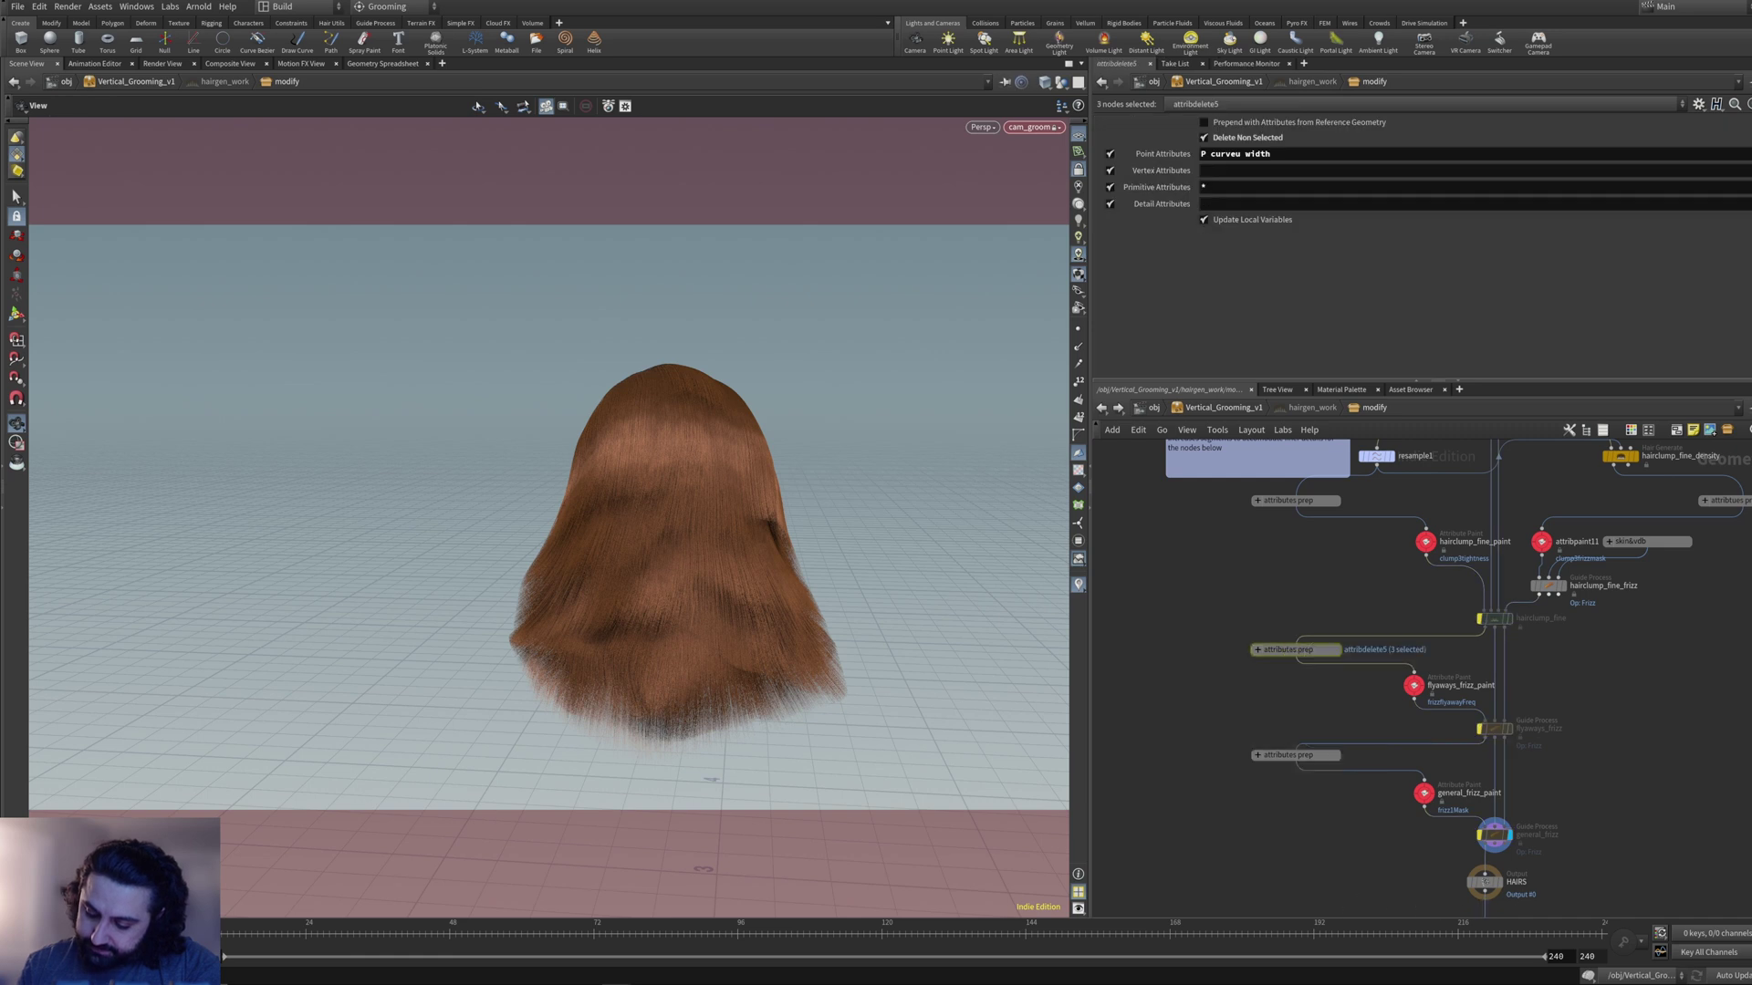
{"action": "left_click", "coordinate": [1257, 755]}
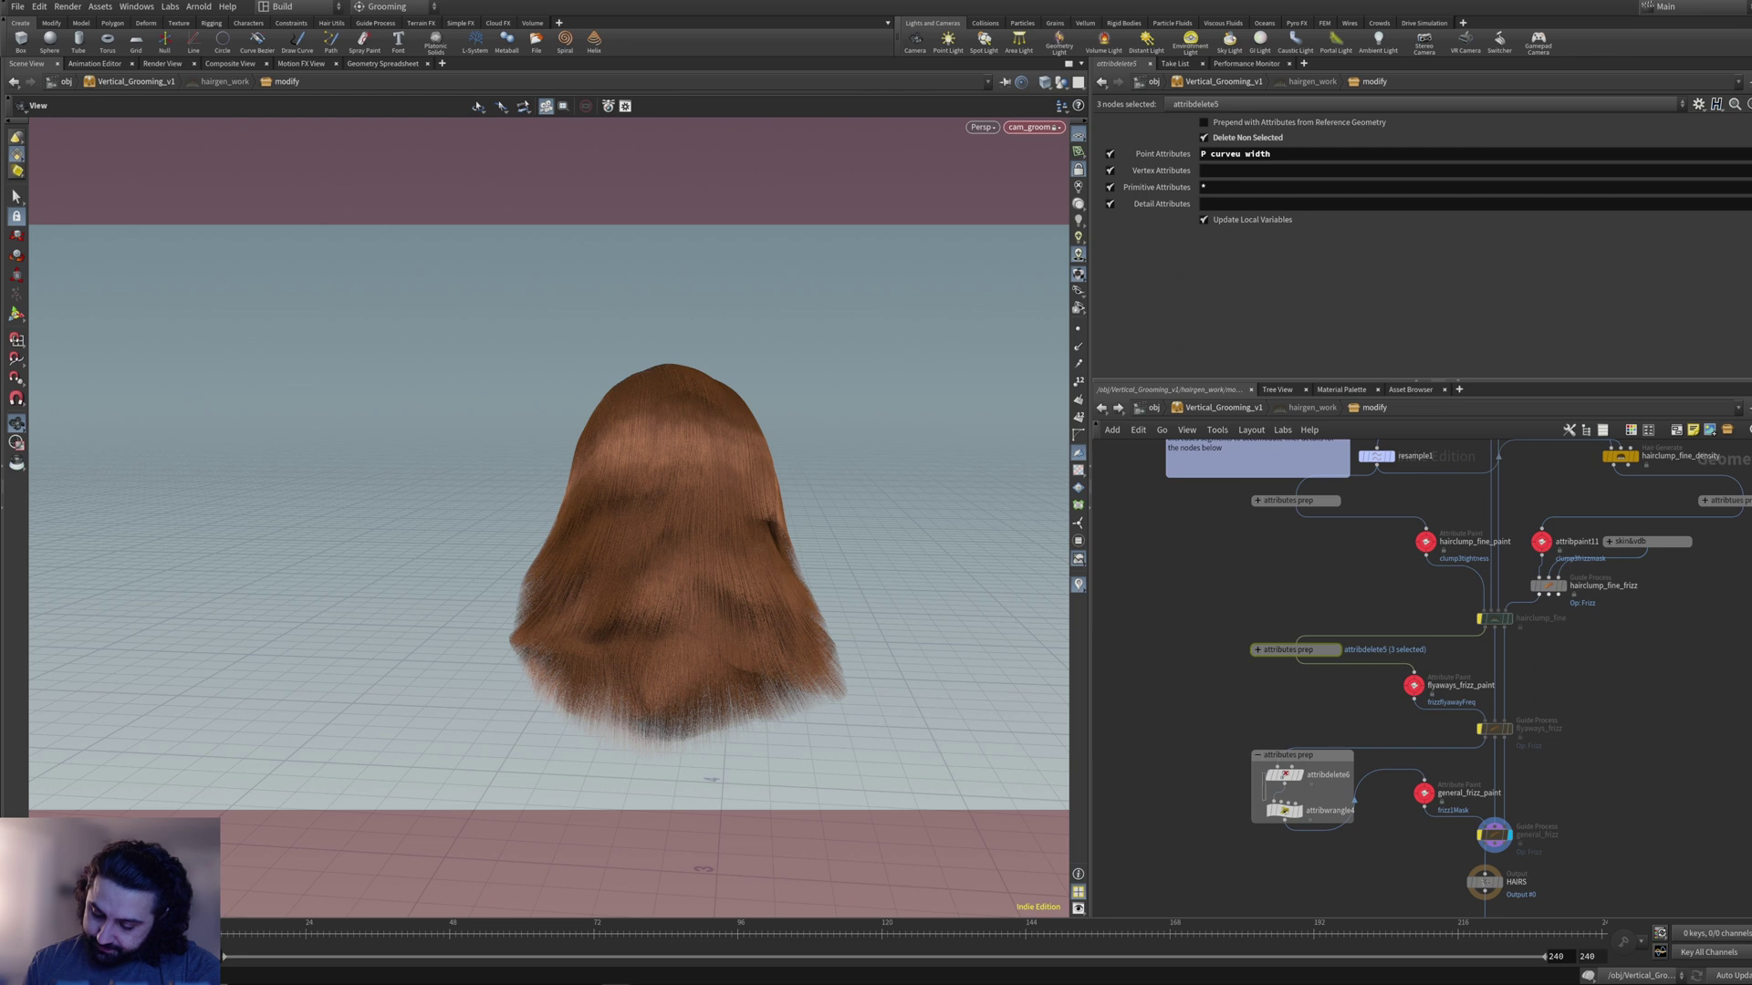
{"action": "left_click_drag", "start_coordinate": [1264, 774], "coordinate": [1306, 819]}
{"action": "left_click", "coordinate": [1257, 755]}
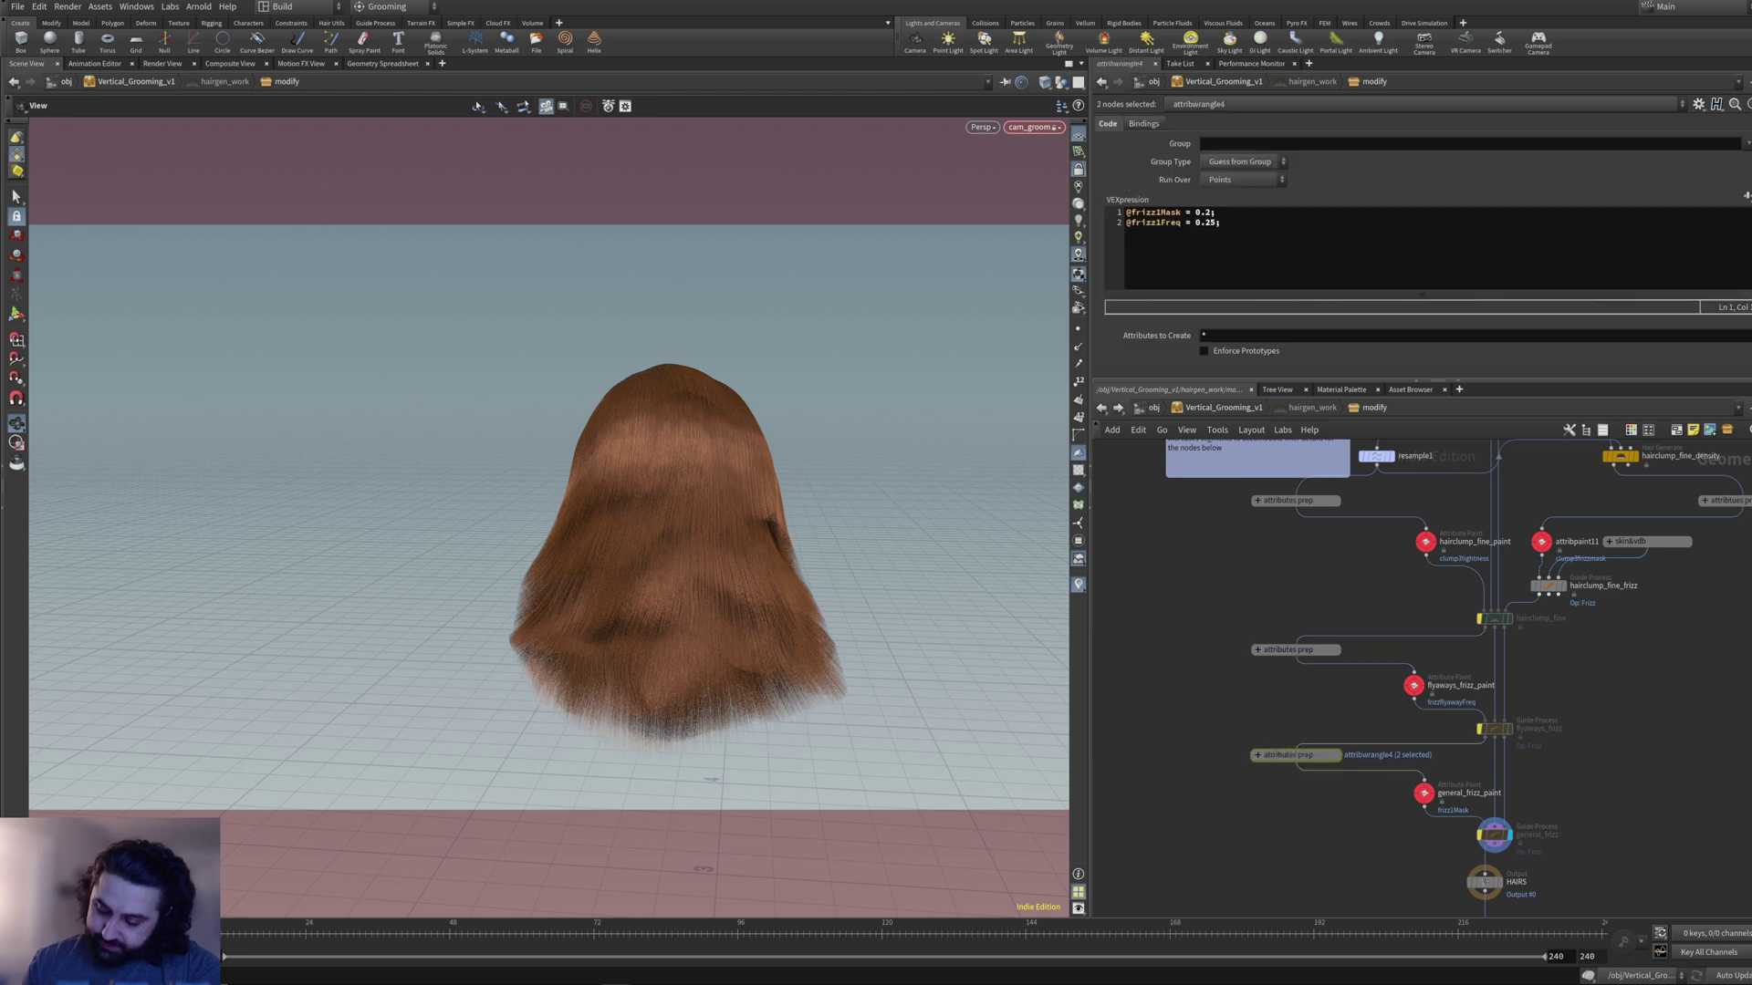
- Bypass the four nodes in the attribute prep box feeding hairclump_fine_paint and collapse the box
{"action": "middle_click_drag", "start_coordinate": [1387, 638], "coordinate": [1331, 797]}
{"action": "left_click", "coordinate": [1201, 658]}
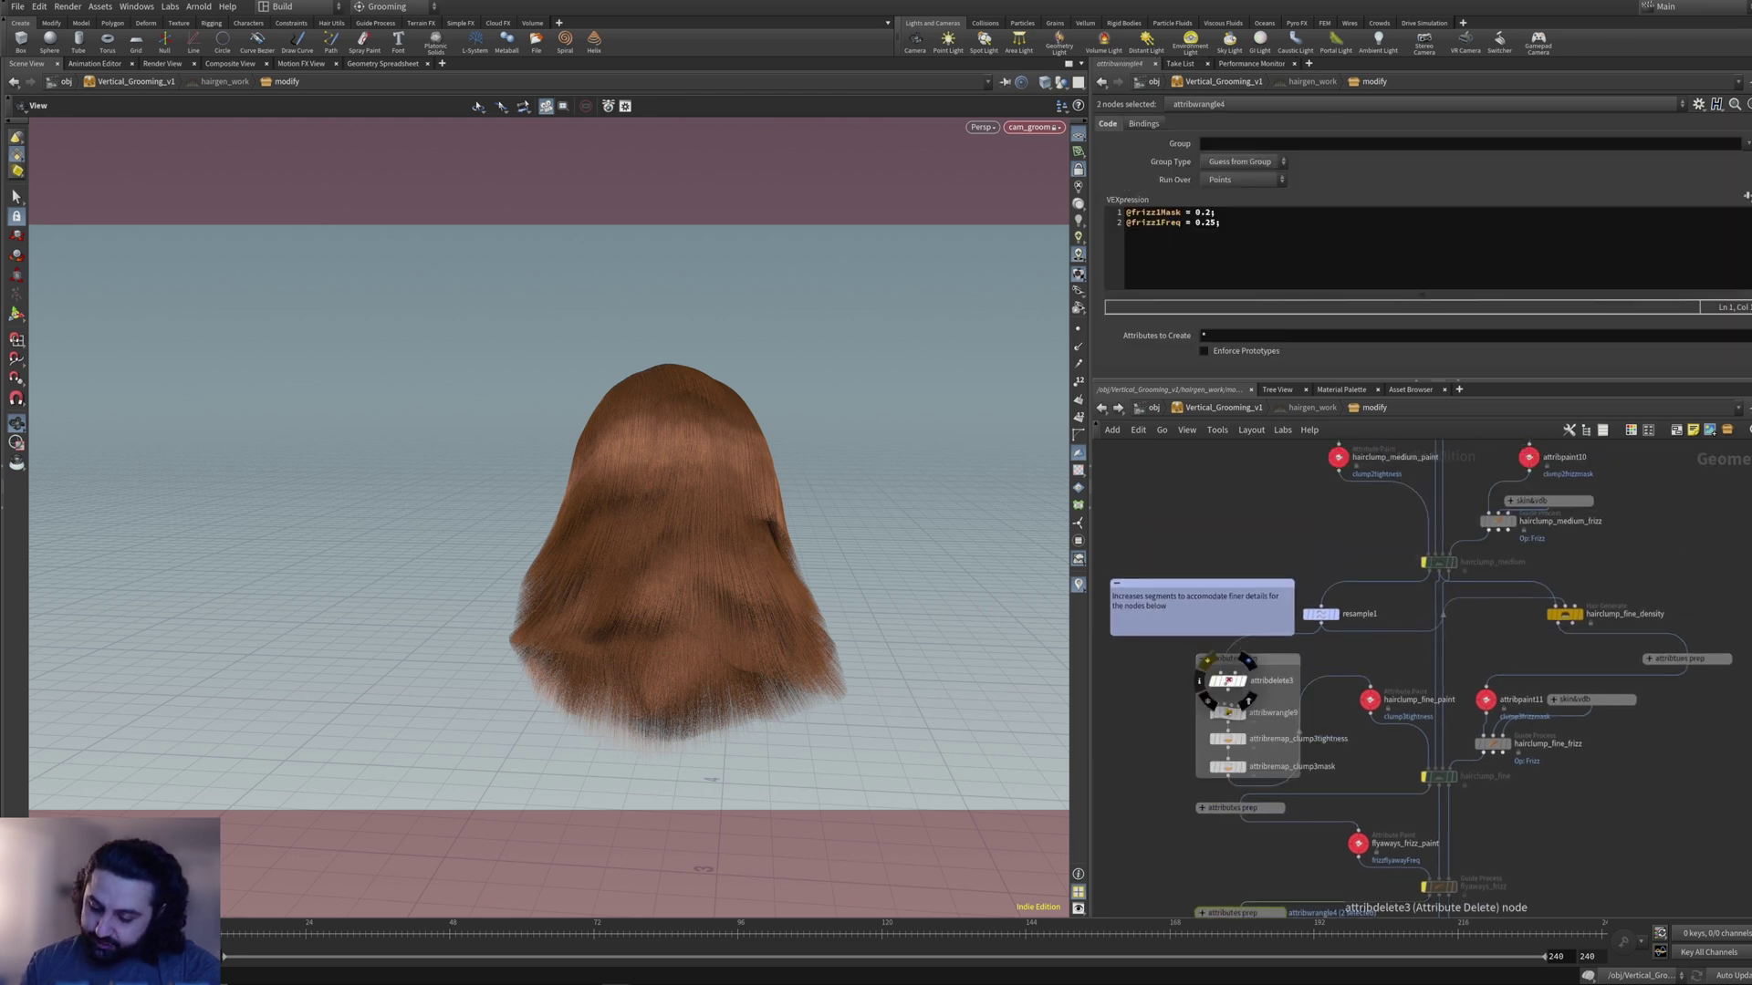
{"action": "left_click_drag", "start_coordinate": [1200, 674], "coordinate": [1248, 769]}
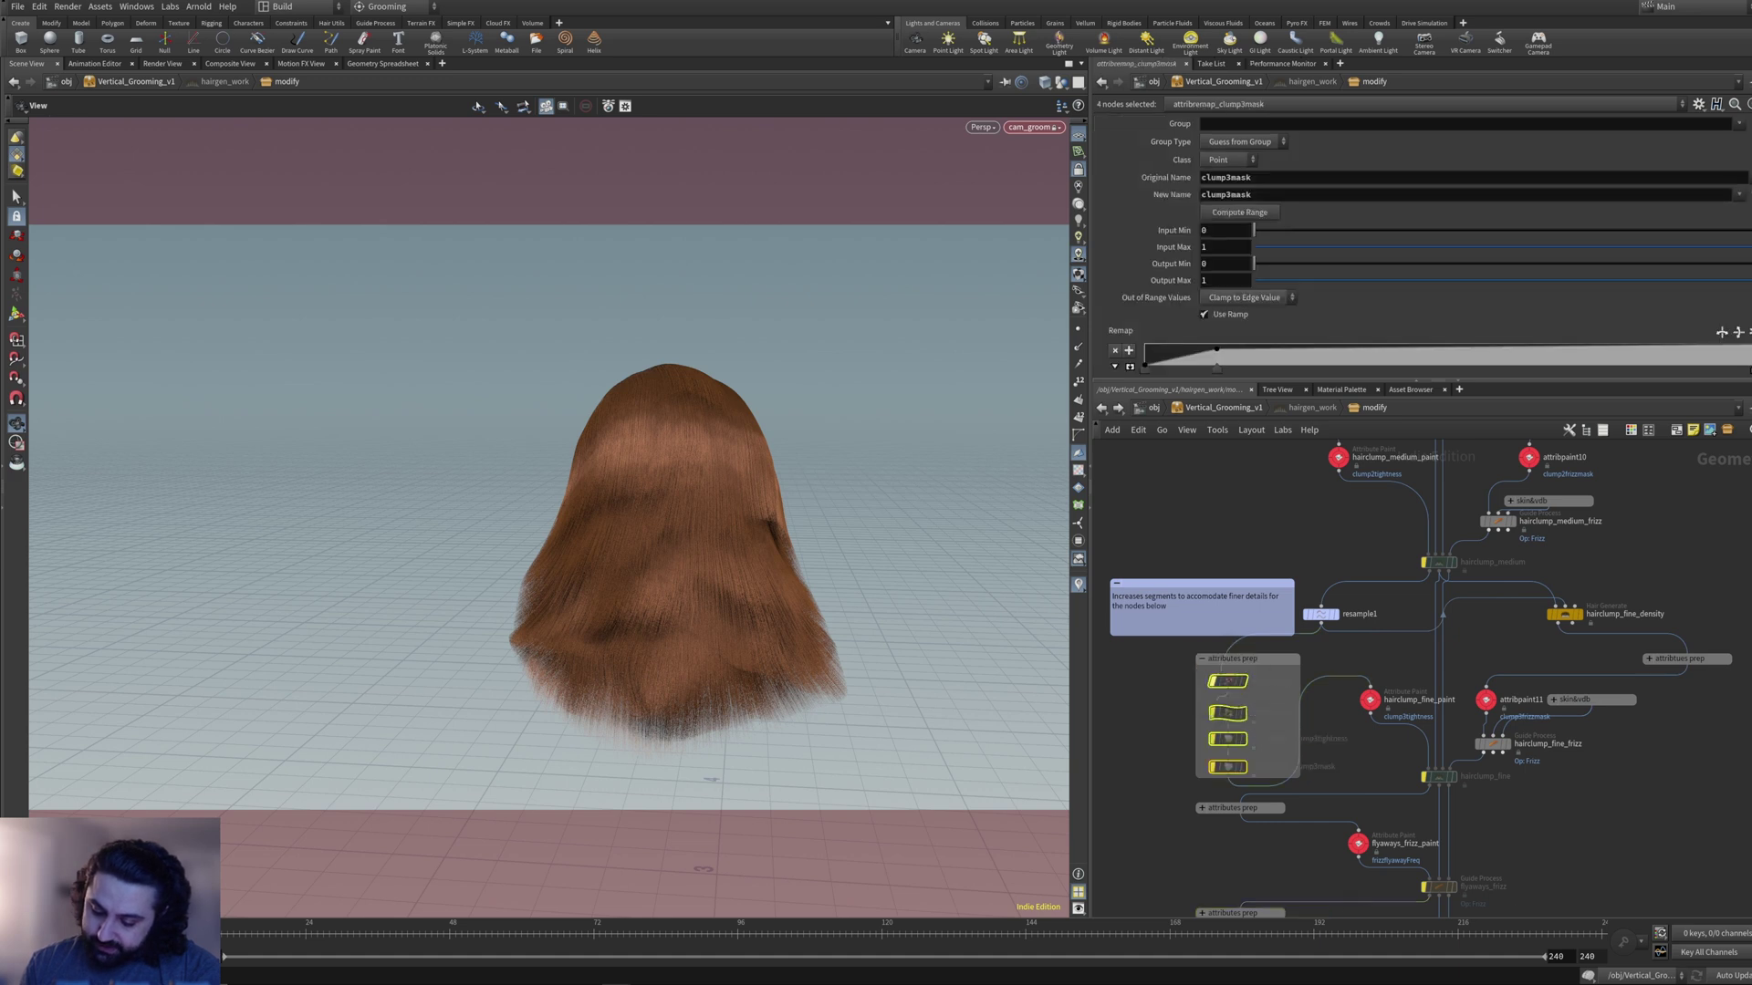
{"action": "left_click", "coordinate": [1202, 659]}
- Bypass the four nodes in the attribute prep box feeding hairclump_medium_paint and collapse the box
{"action": "middle_click_drag", "start_coordinate": [1164, 721], "coordinate": [1125, 932]}
{"action": "left_click", "coordinate": [1186, 620]}
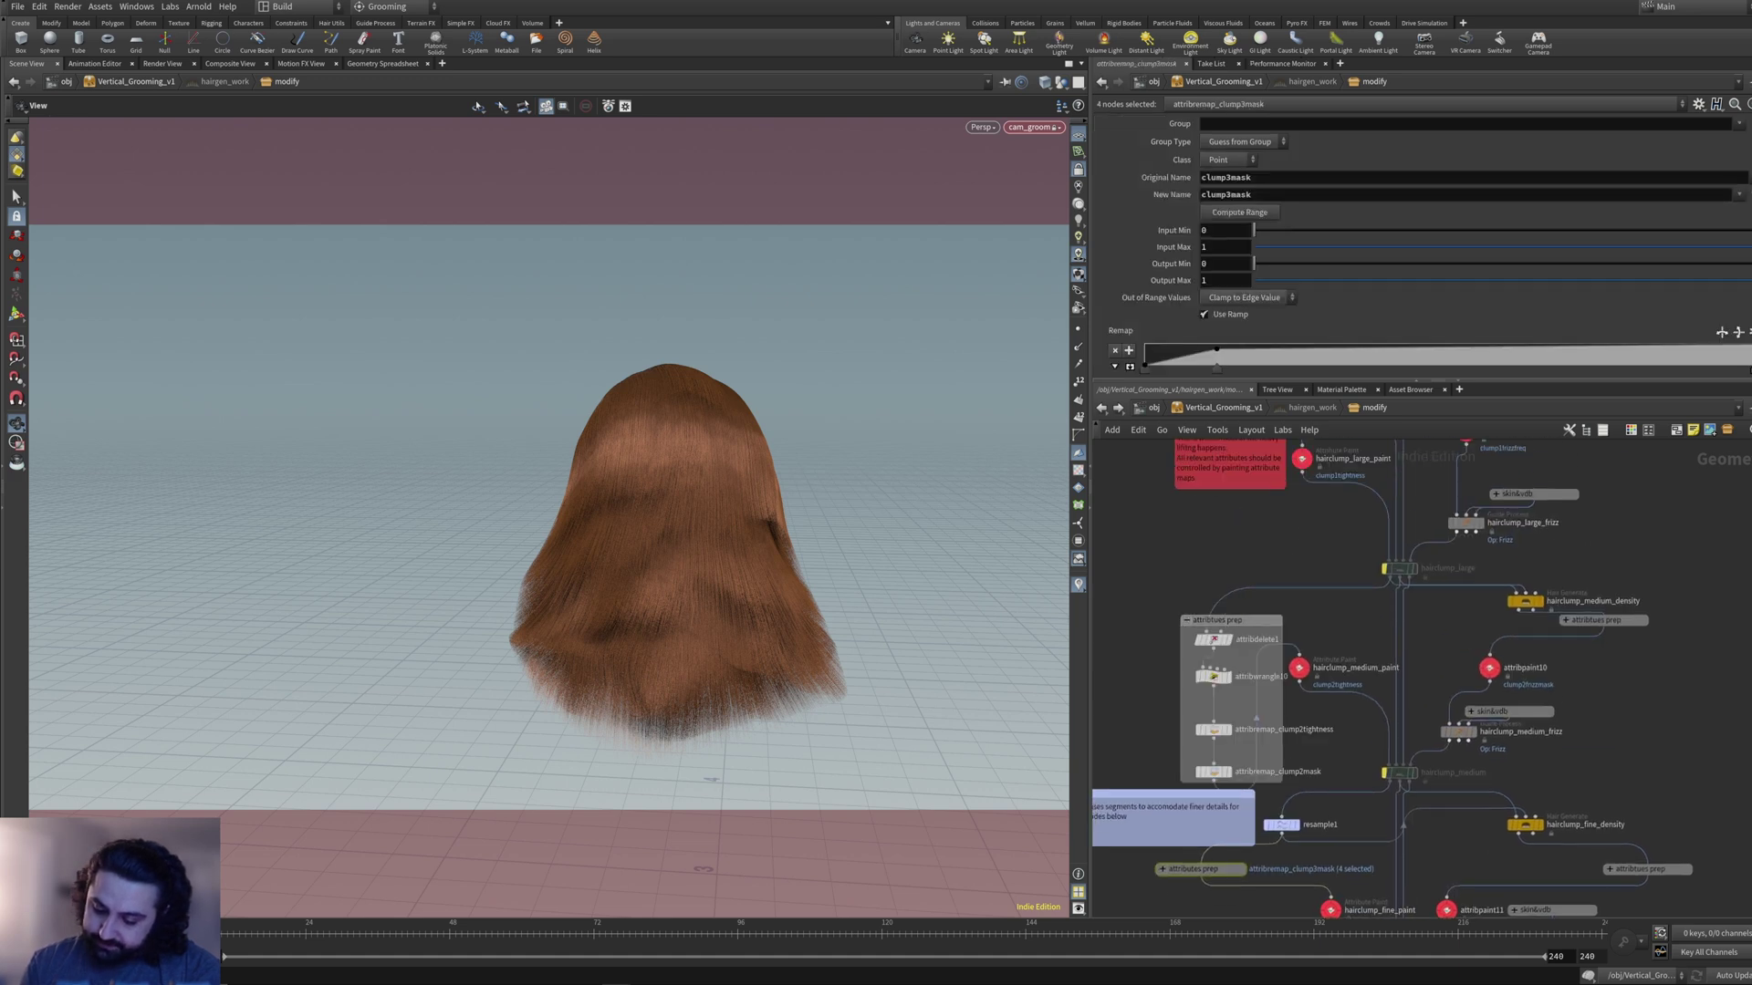
{"action": "left_click_drag", "start_coordinate": [1189, 636], "coordinate": [1231, 778]}
{"action": "mouse_move", "coordinate": [1213, 639]}
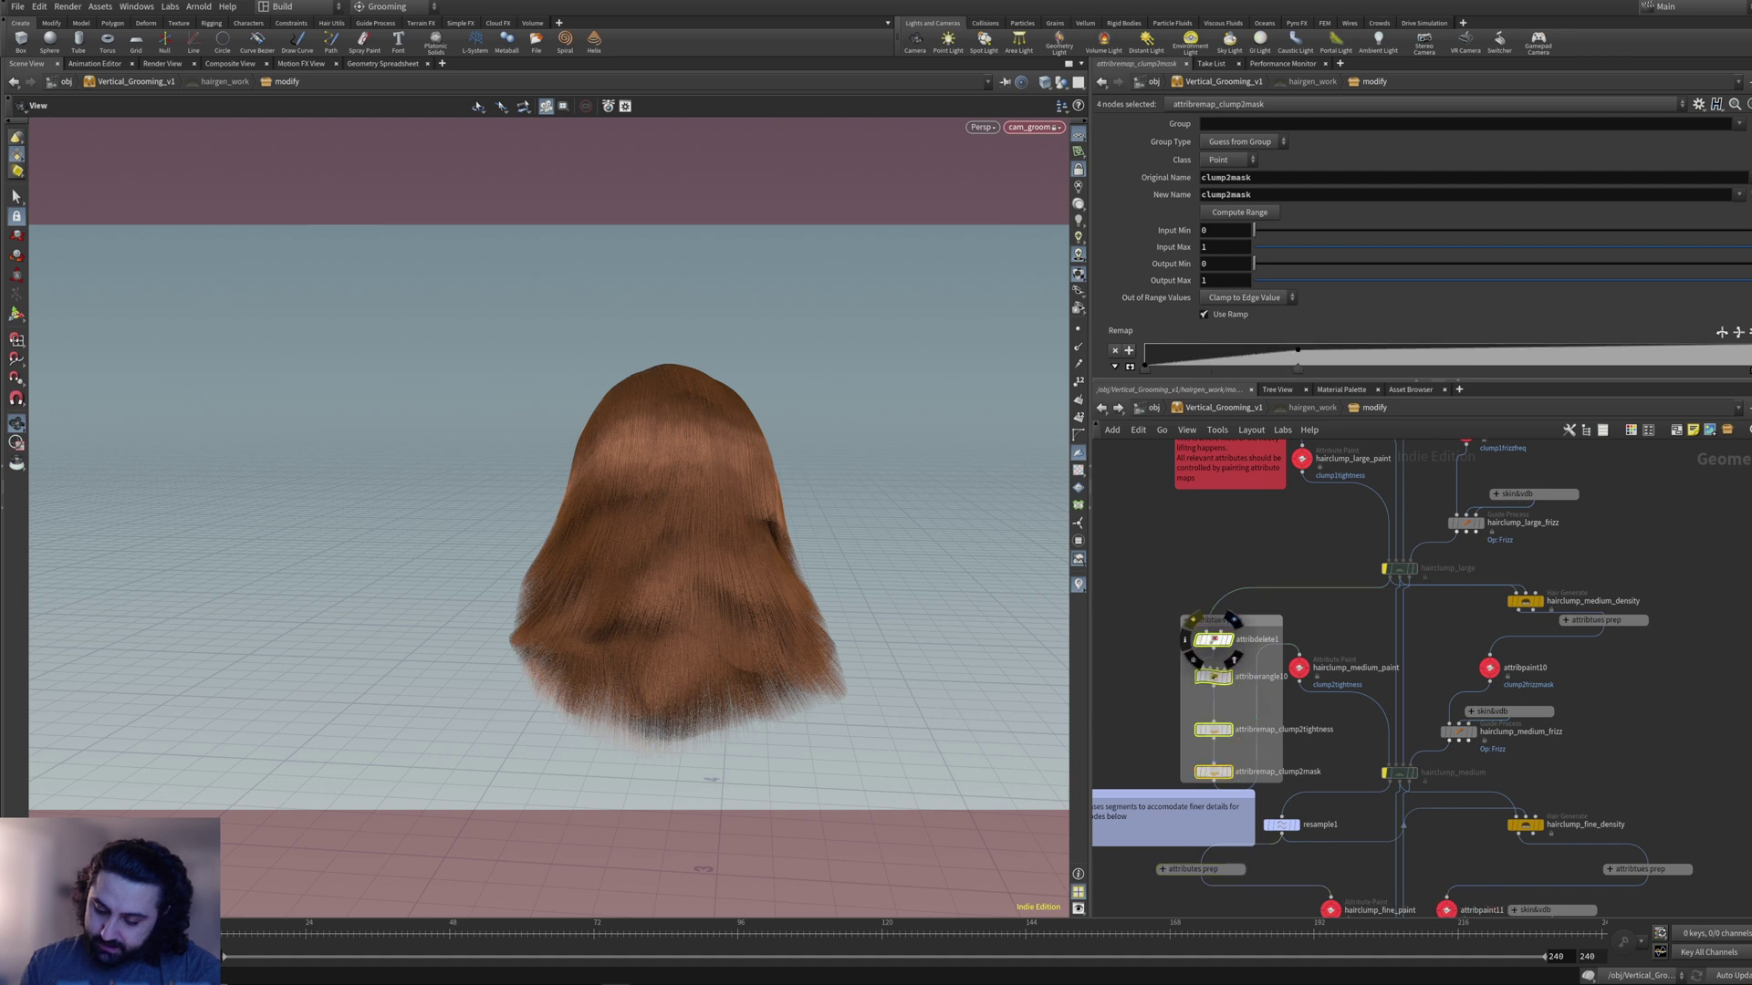
{"action": "left_click", "coordinate": [1186, 619]}
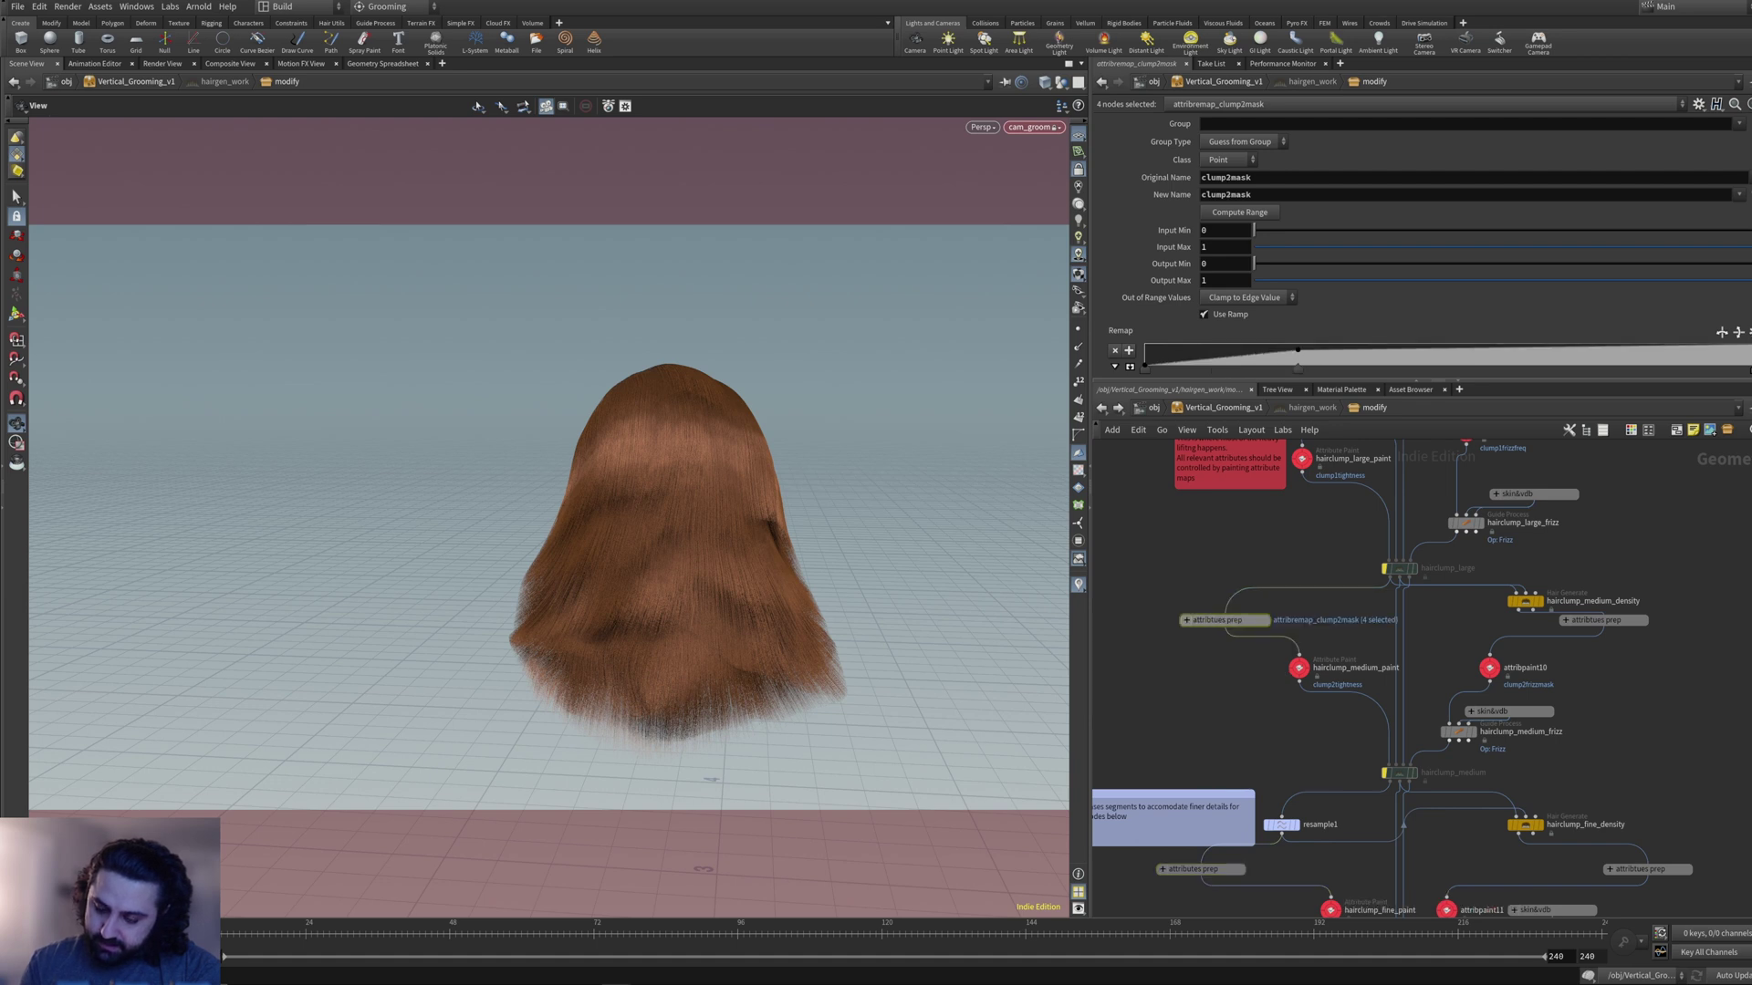
- Move the red note off the hairclump_large_paint attribute prep box, bypass the box's three nodes and collapse it
{"action": "middle_click_drag", "start_coordinate": [1277, 565], "coordinate": [1261, 801]}
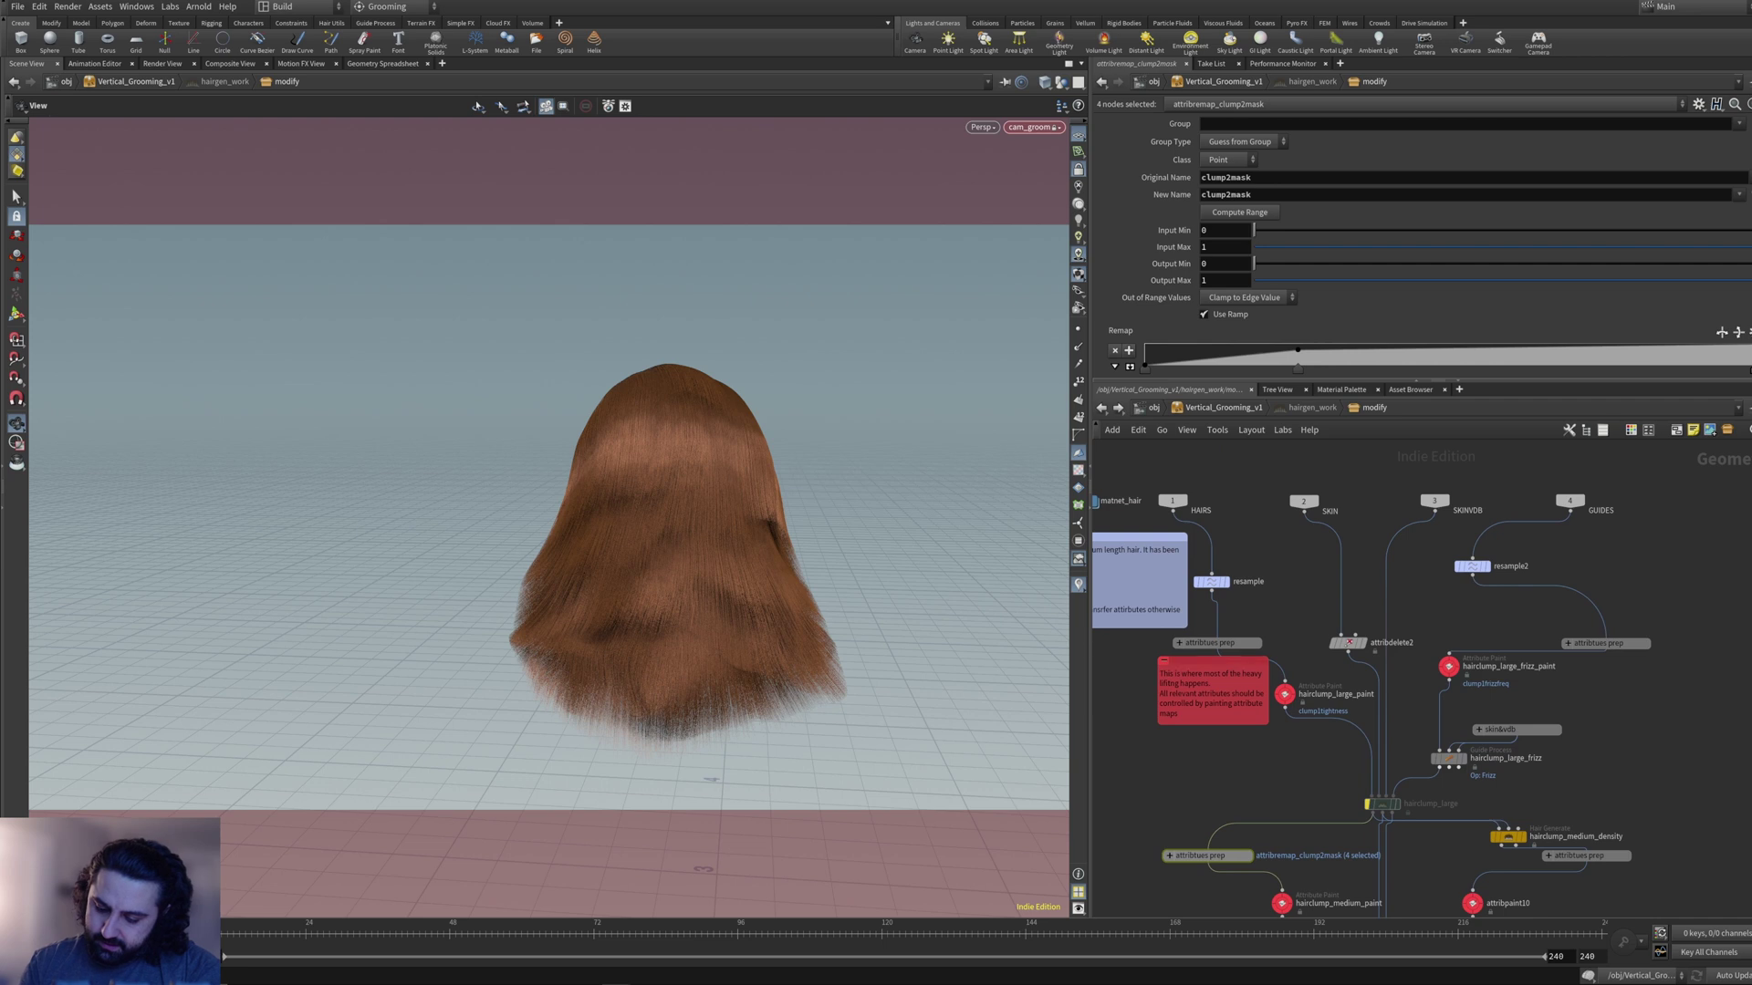
{"action": "left_click", "coordinate": [1178, 643]}
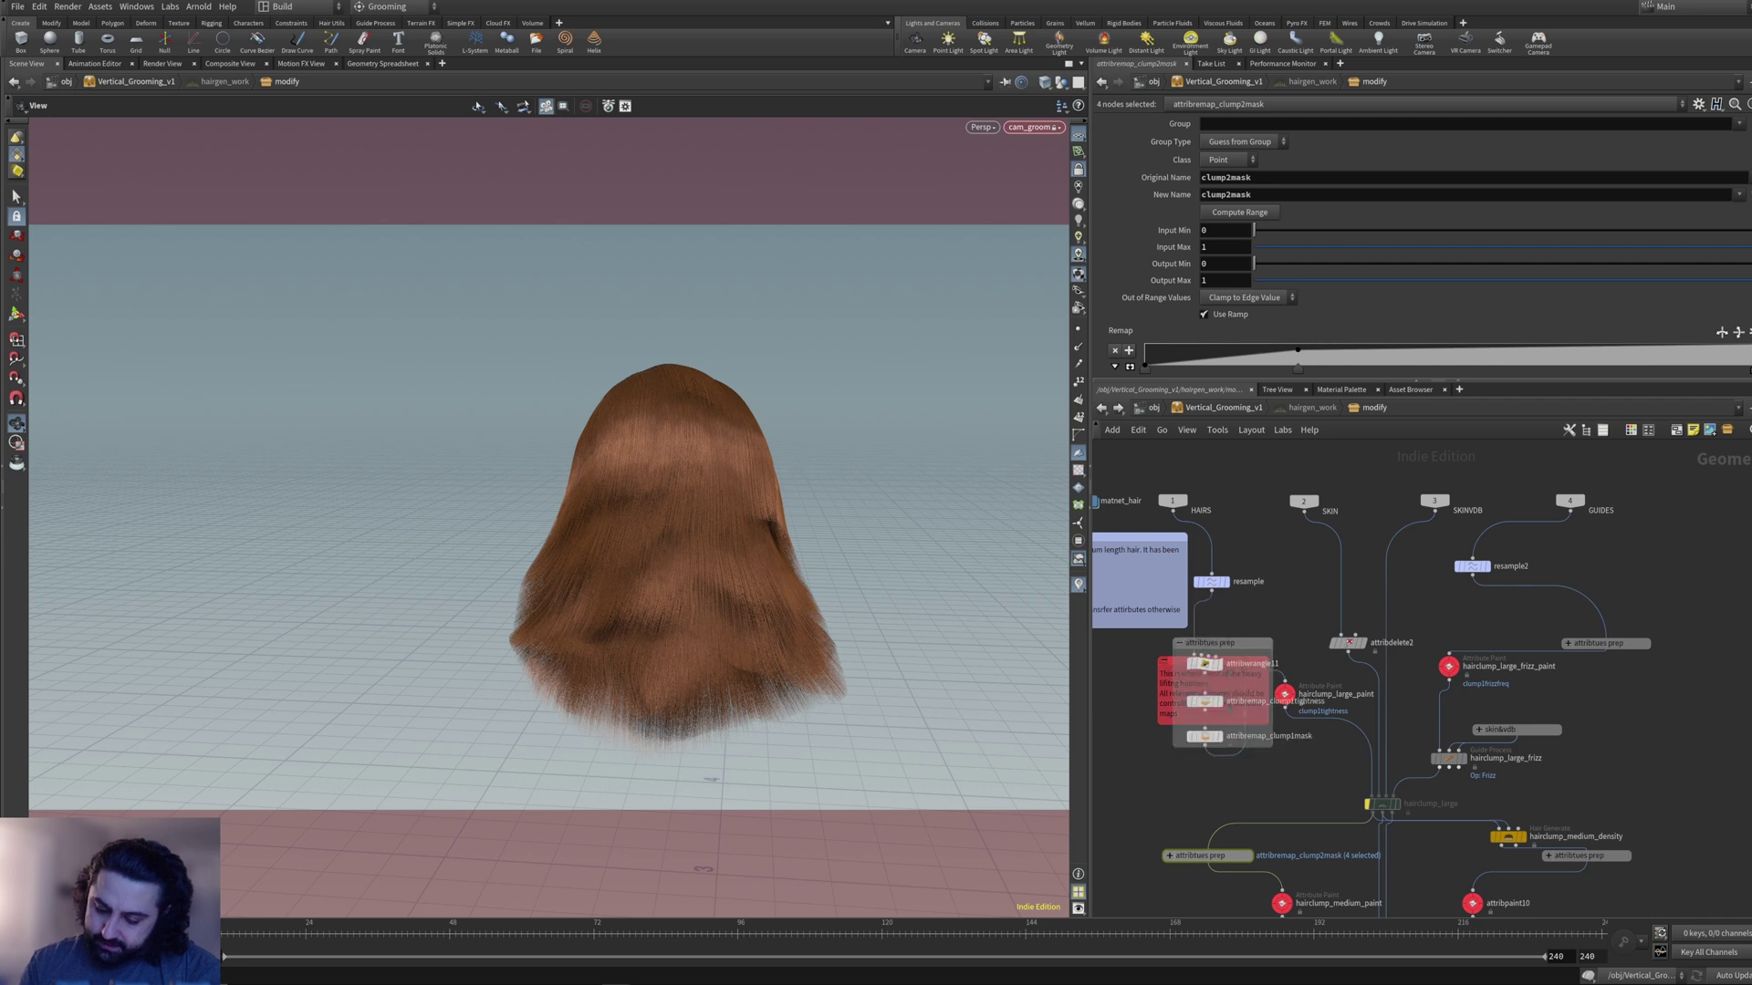
{"action": "left_click_drag", "start_coordinate": [1166, 679], "coordinate": [1102, 782]}
{"action": "middle_click_drag", "start_coordinate": [1115, 783], "coordinate": [1178, 772]}
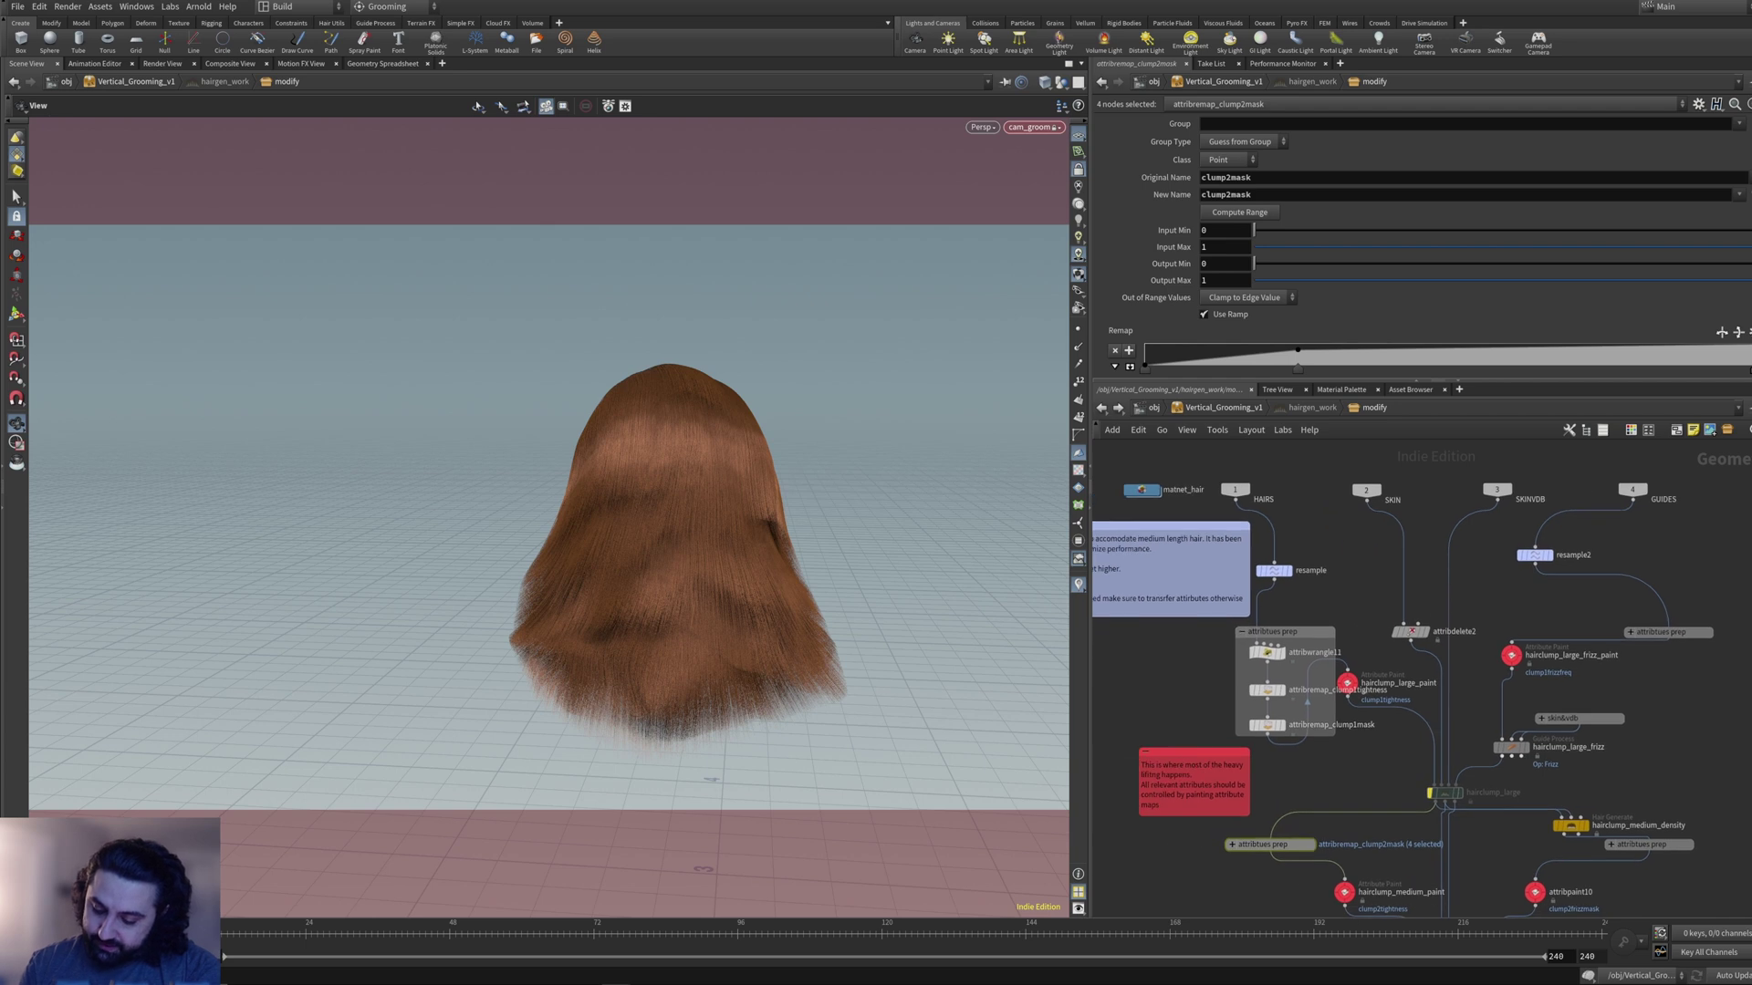
{"action": "left_click_drag", "start_coordinate": [1230, 641], "coordinate": [1292, 733]}
{"action": "left_click", "coordinate": [1248, 634]}
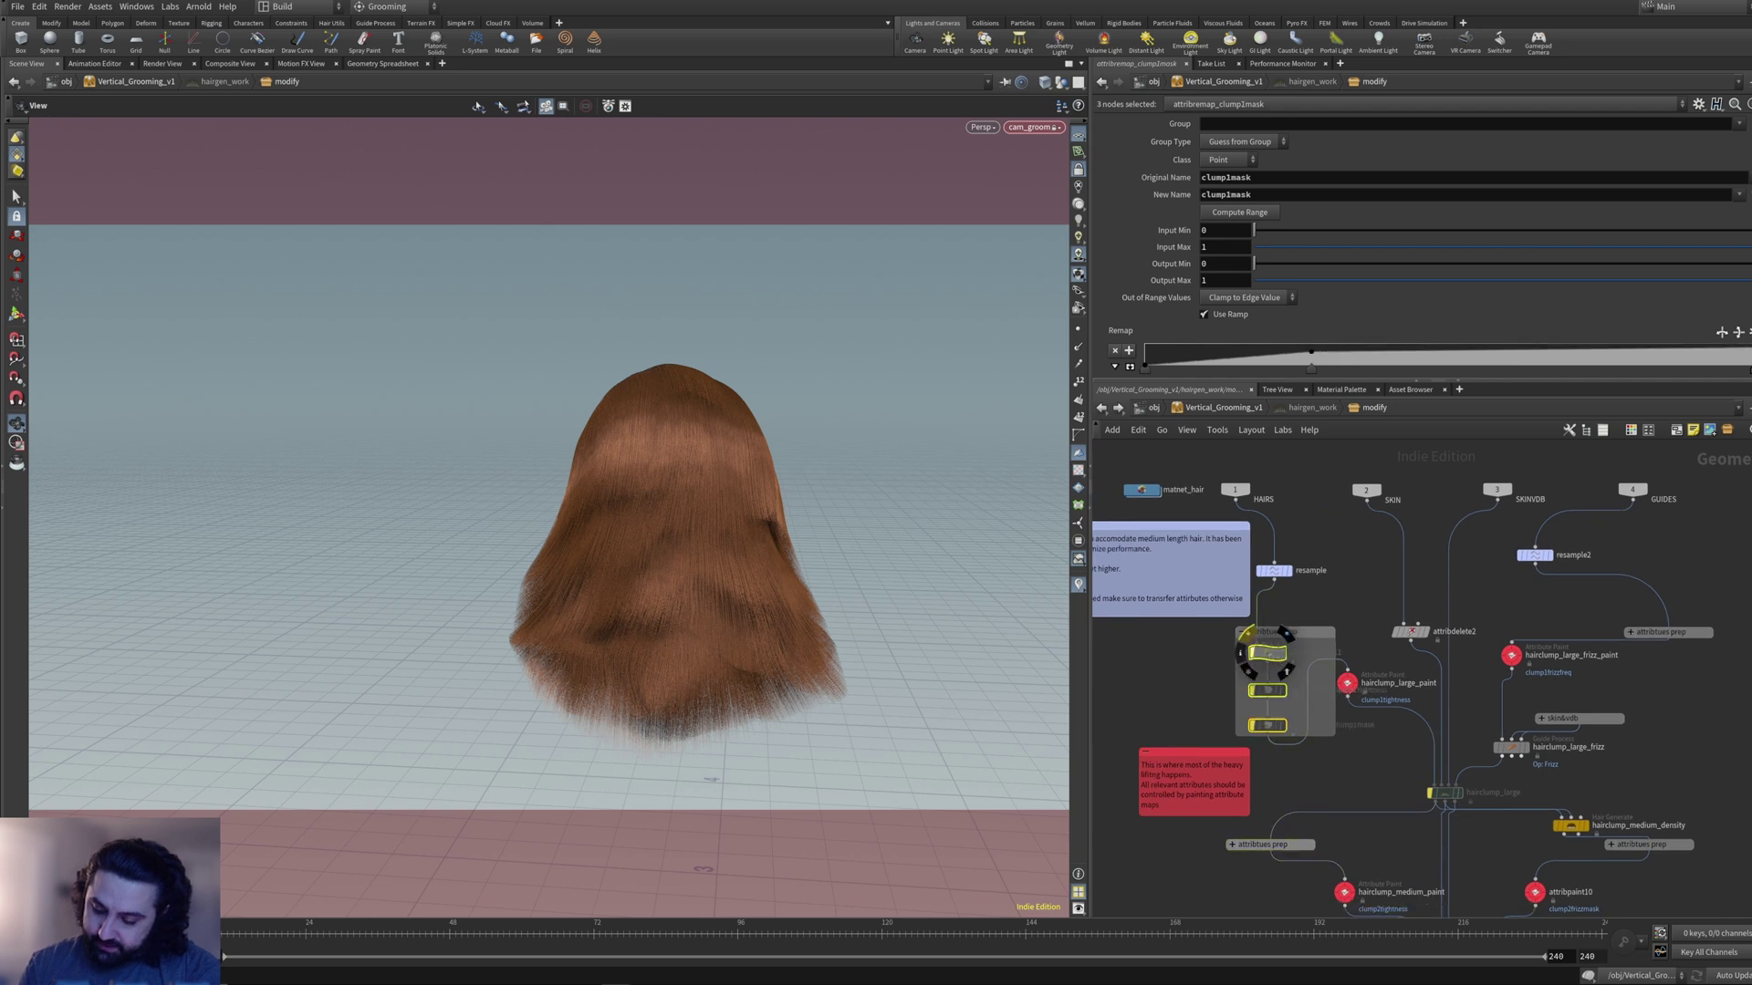
- Check the geometry info of the HAIRS output node at the end of the network
{"action": "middle_click_drag", "start_coordinate": [1392, 904], "coordinate": [1298, 438]}
{"action": "middle_click_drag", "start_coordinate": [1341, 858], "coordinate": [1312, 557]}
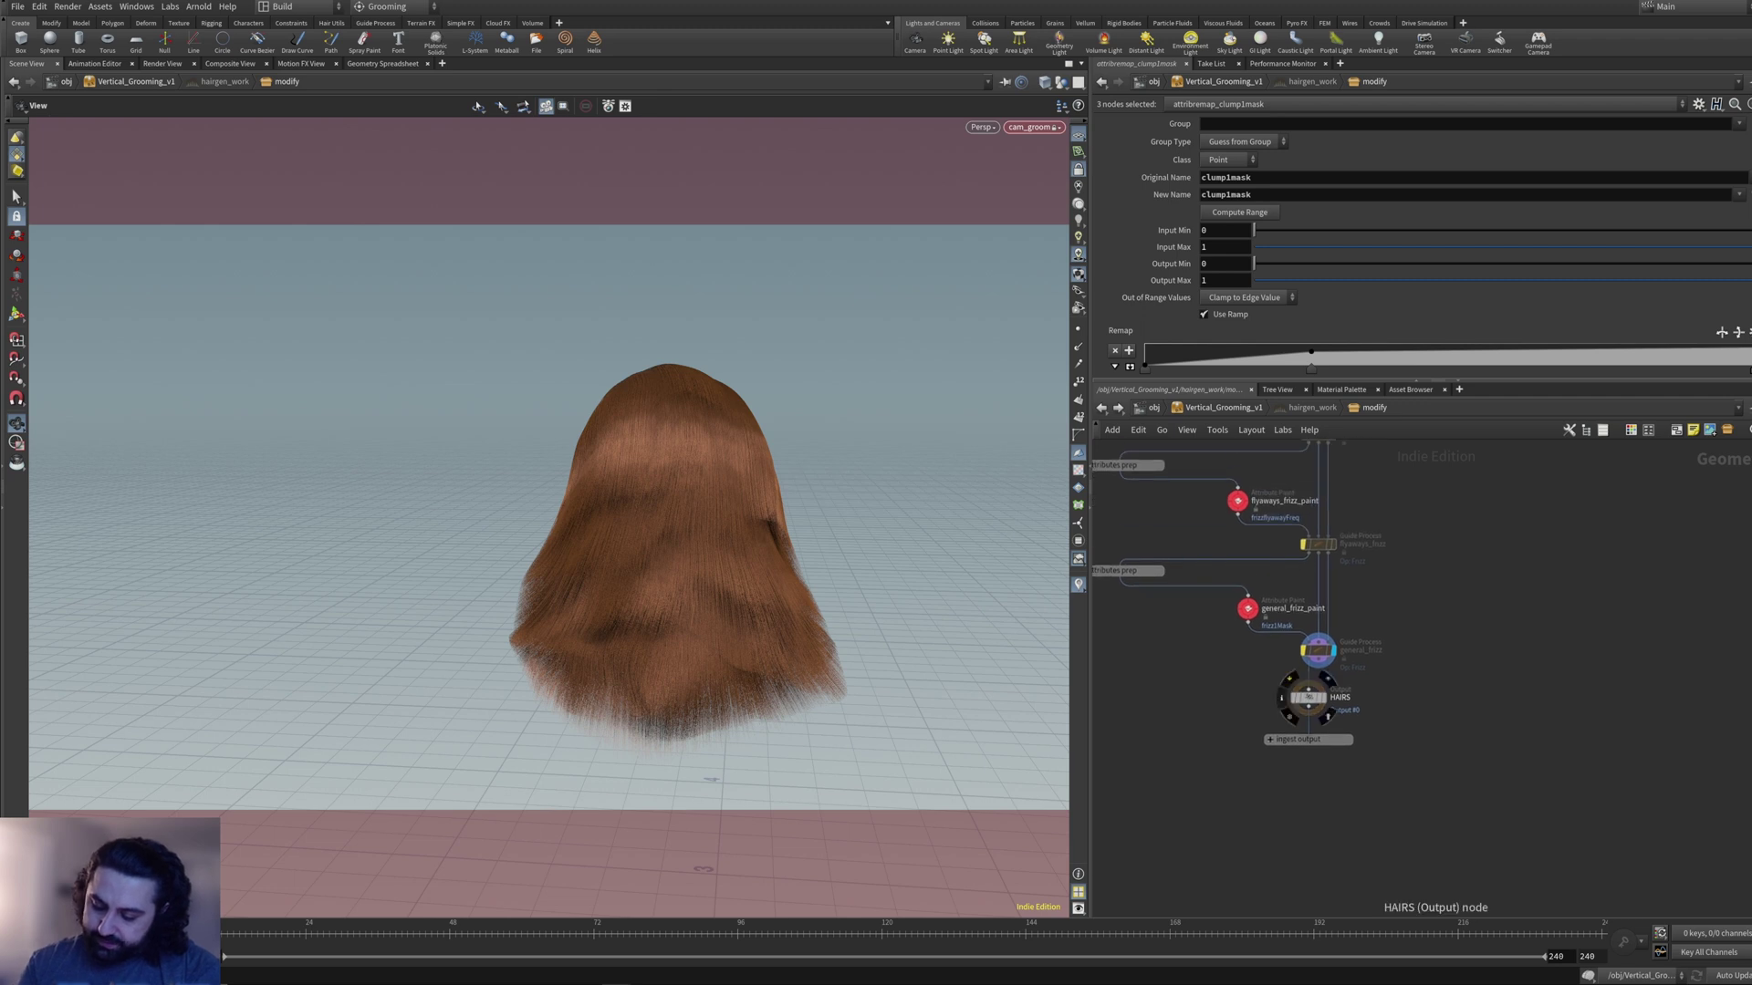
{"action": "middle_click", "coordinate": [1308, 698]}
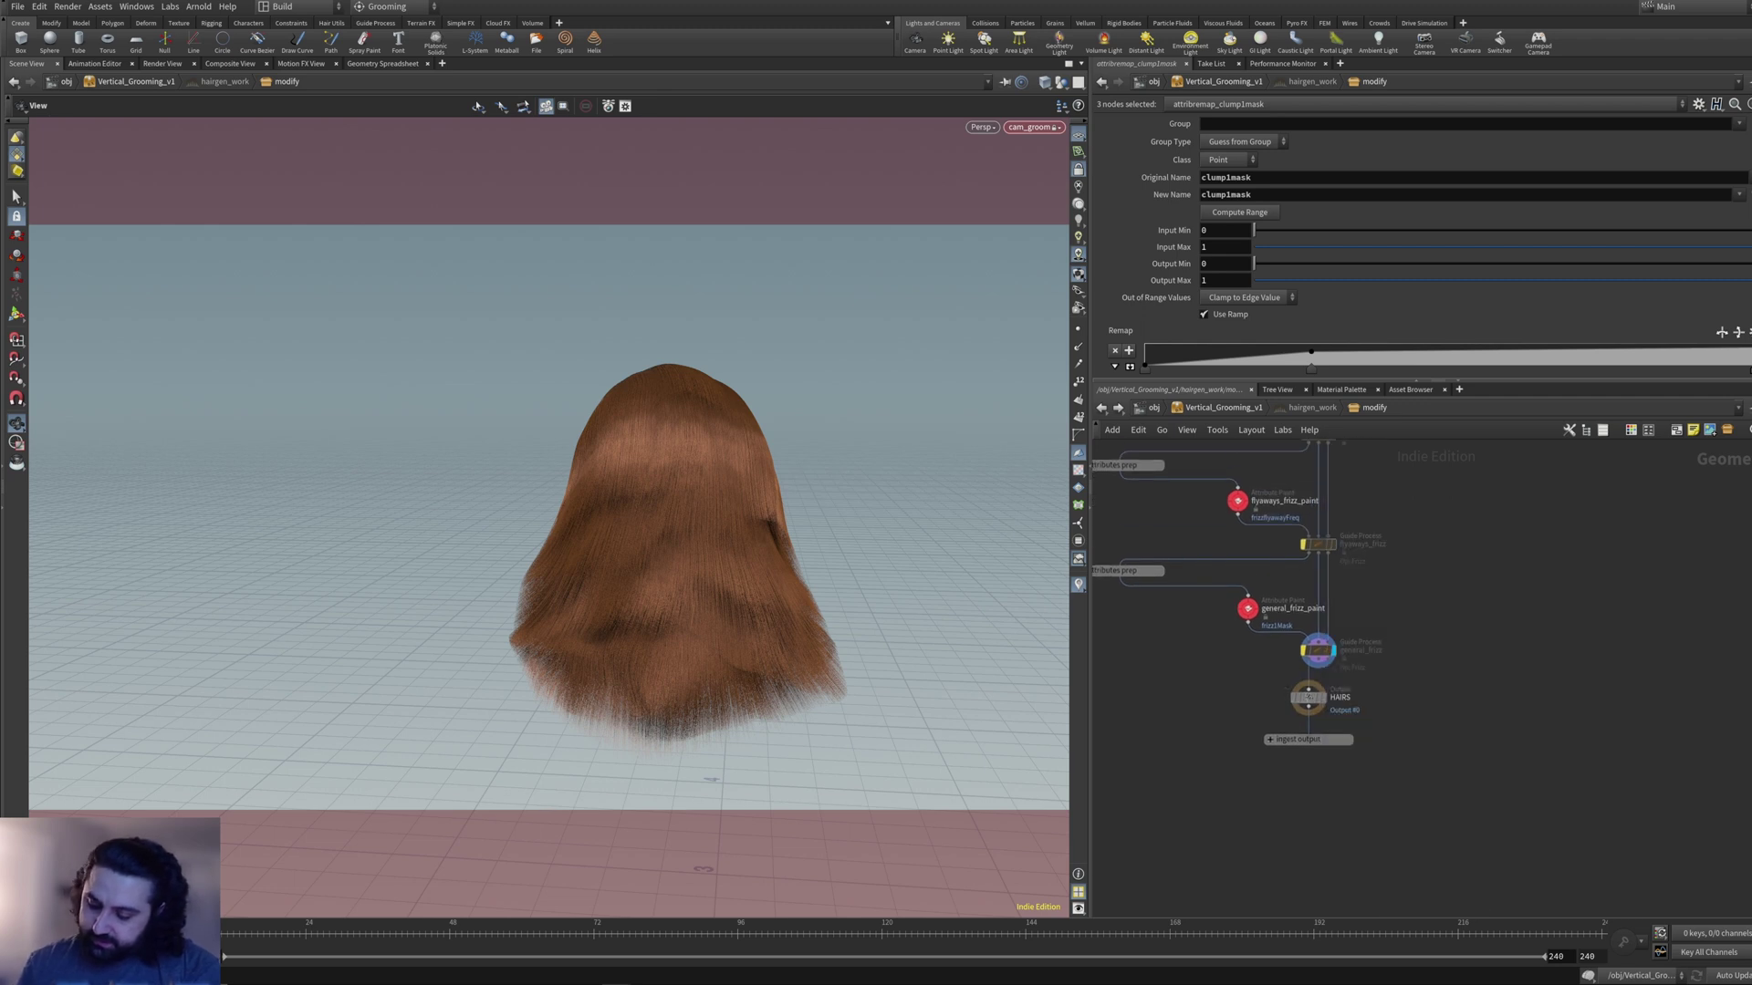
- Re-enable the bypassed general_frizz, flyaways_frizz, hairclump_fine, hairclump_medium and hairclump_large nodes together
{"action": "left_click", "coordinate": [1311, 650]}
{"action": "middle_click_drag", "start_coordinate": [1311, 564], "coordinate": [1298, 757]}
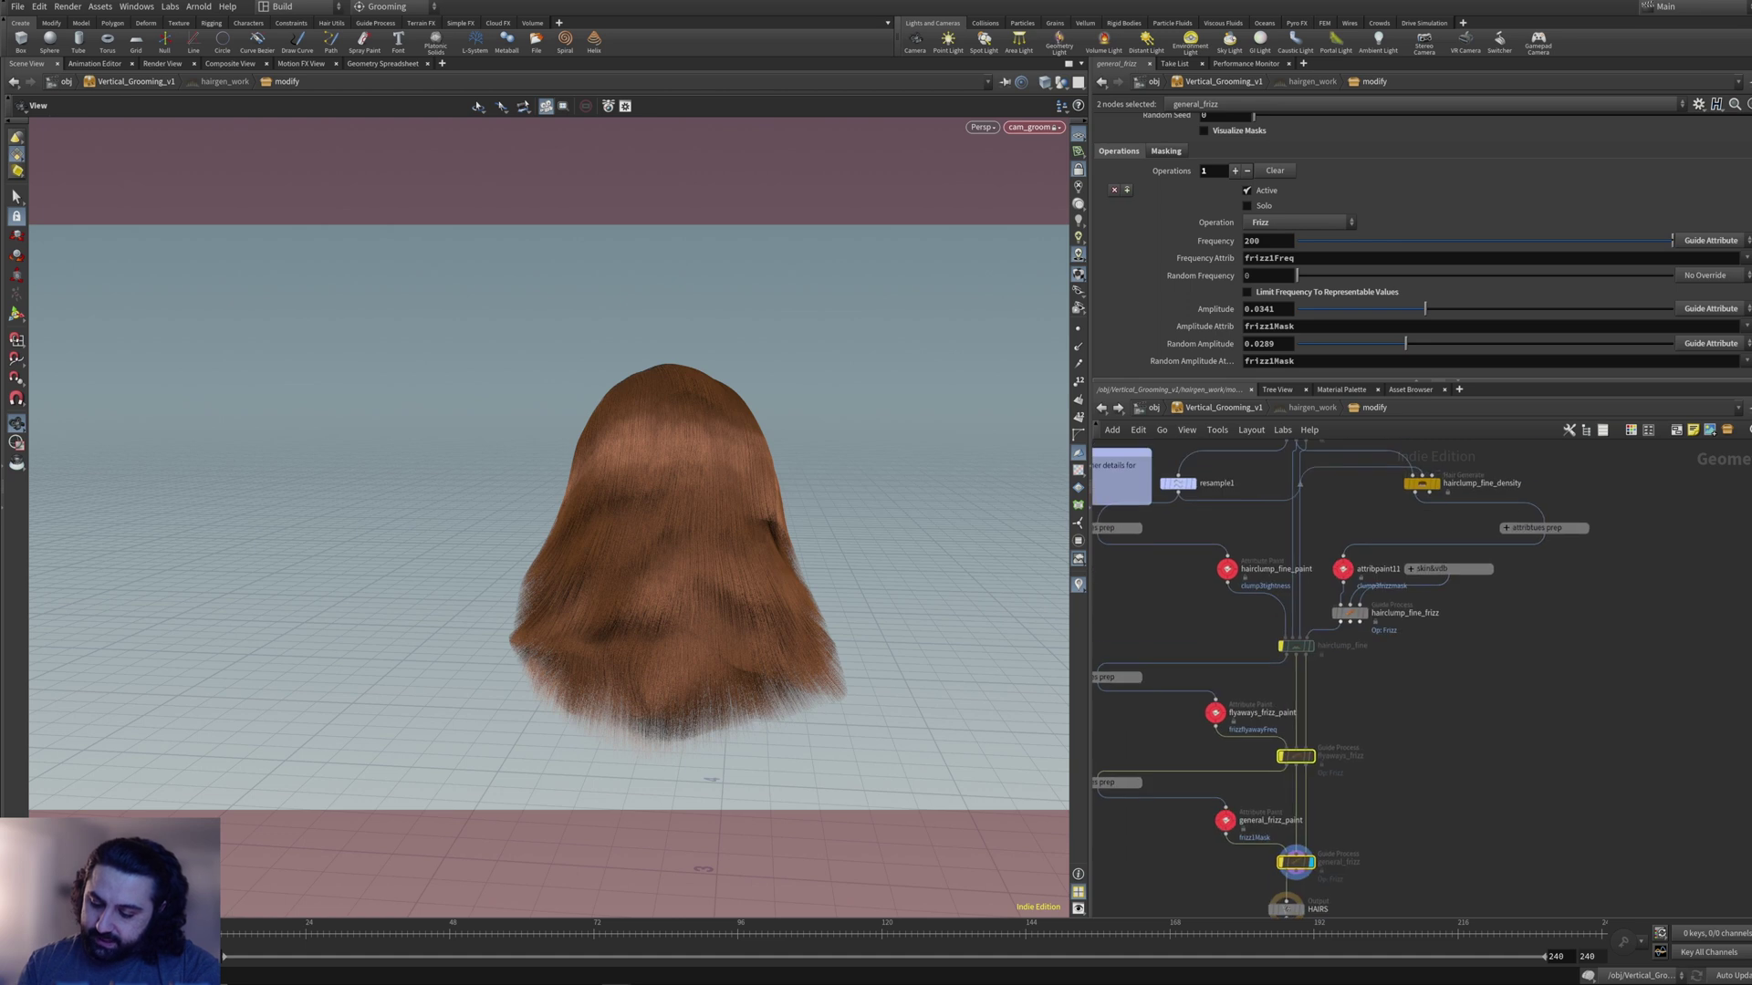
{"action": "left_click", "coordinate": [1299, 646], "text": "shift"}
{"action": "mouse_move", "coordinate": [1298, 646]}
{"action": "middle_mouse_down"}
{"action": "mouse_move", "coordinate": [1295, 872]}
{"action": "mouse_move", "coordinate": [1284, 797]}
{"action": "mouse_move", "coordinate": [1319, 671]}
{"action": "middle_mouse_up"}
{"action": "left_click", "coordinate": [1305, 640], "text": "shift"}
{"action": "left_click", "coordinate": [1295, 667], "text": "shift"}
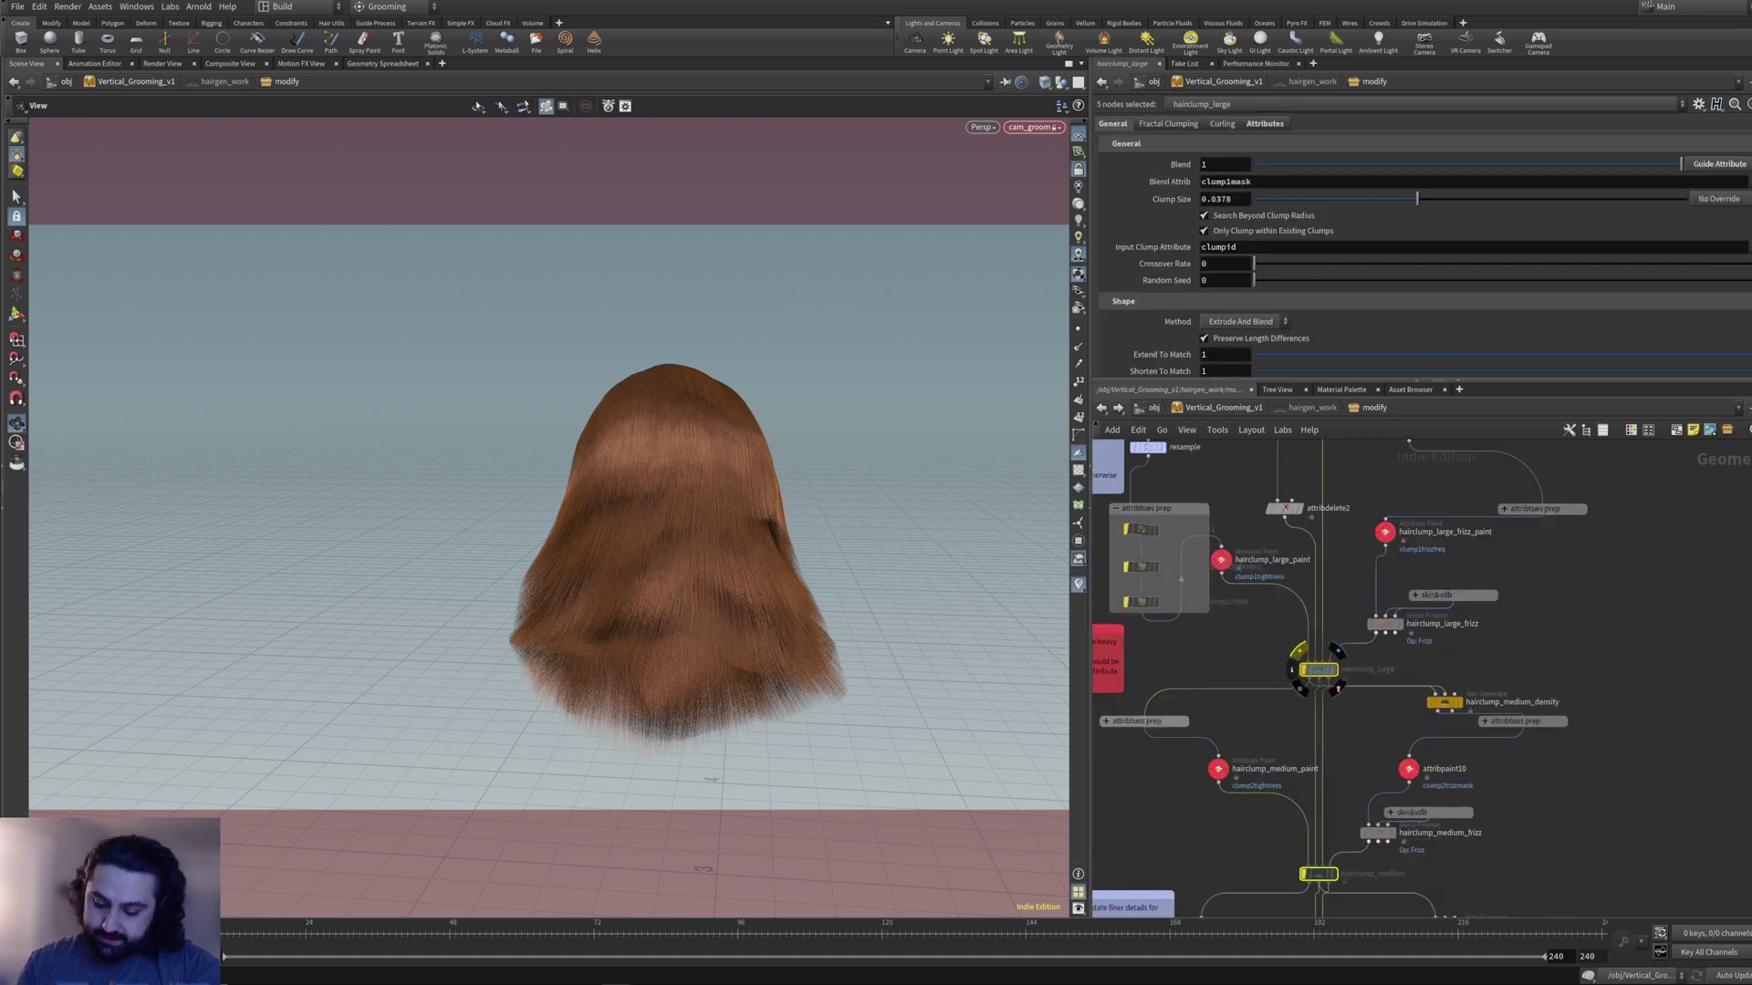
{"action": "key", "text": "b"}
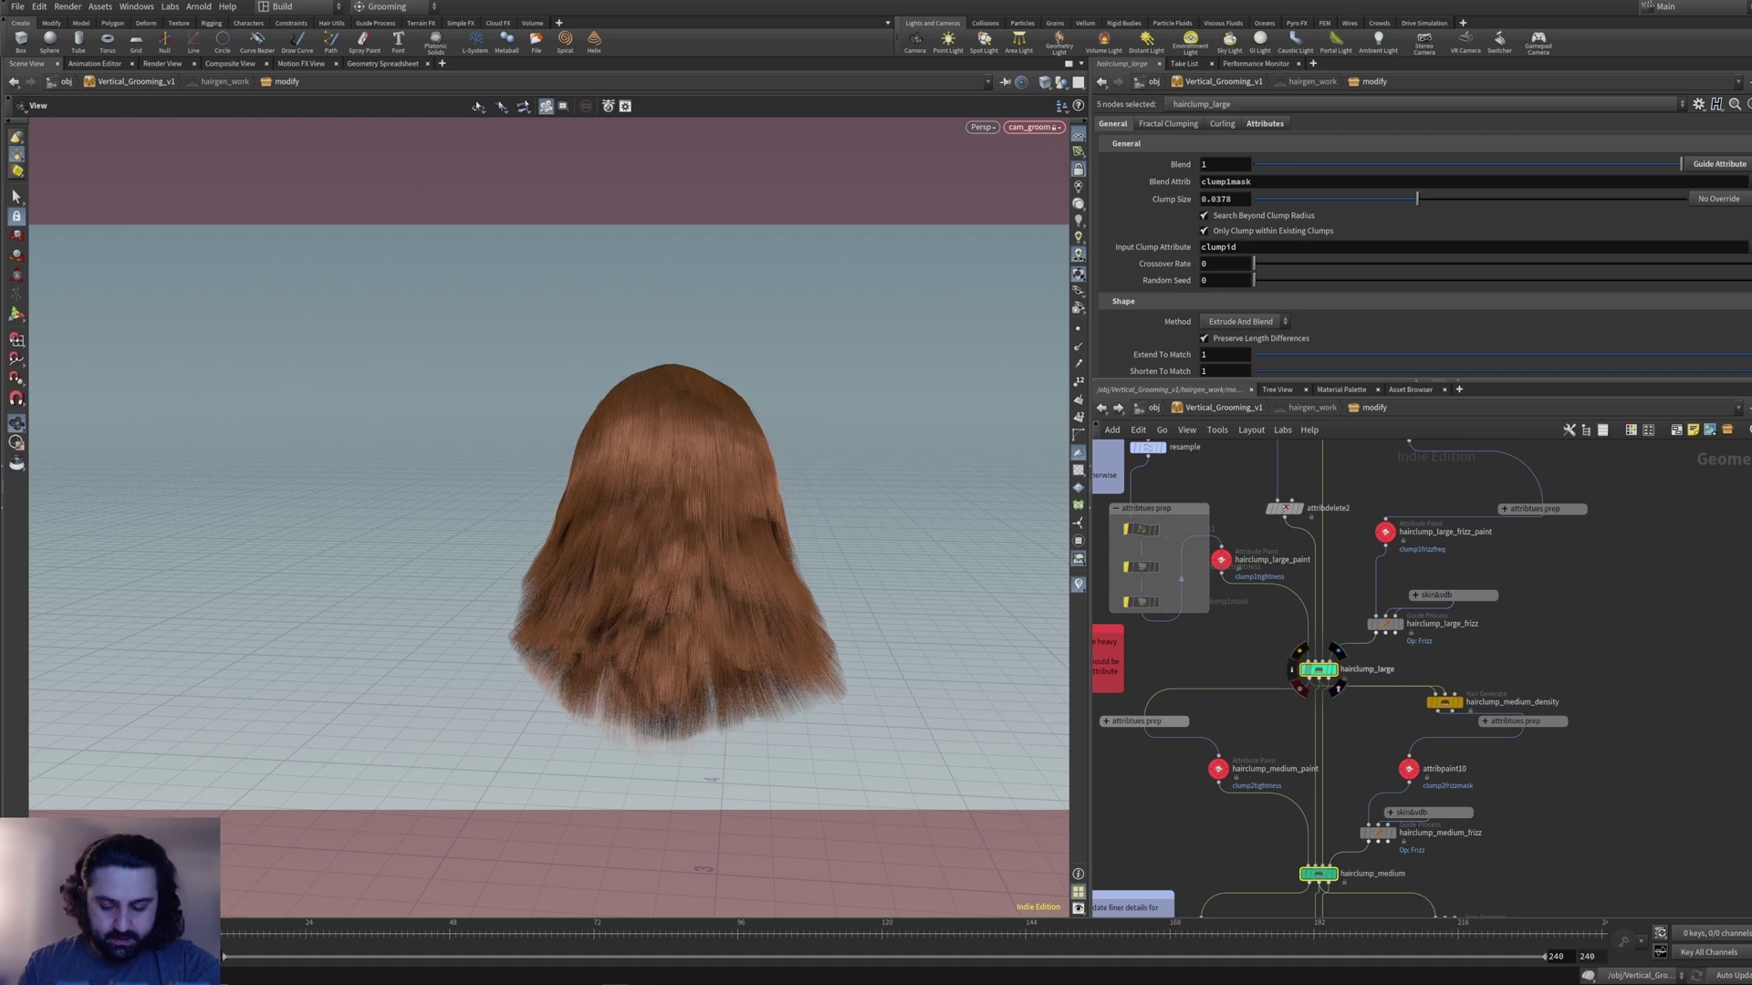
- Re-enable the three bypassed nodes in the attribute prep box feeding hairclump_large_paint
{"action": "middle_click_drag", "start_coordinate": [1318, 671], "coordinate": [1416, 690]}
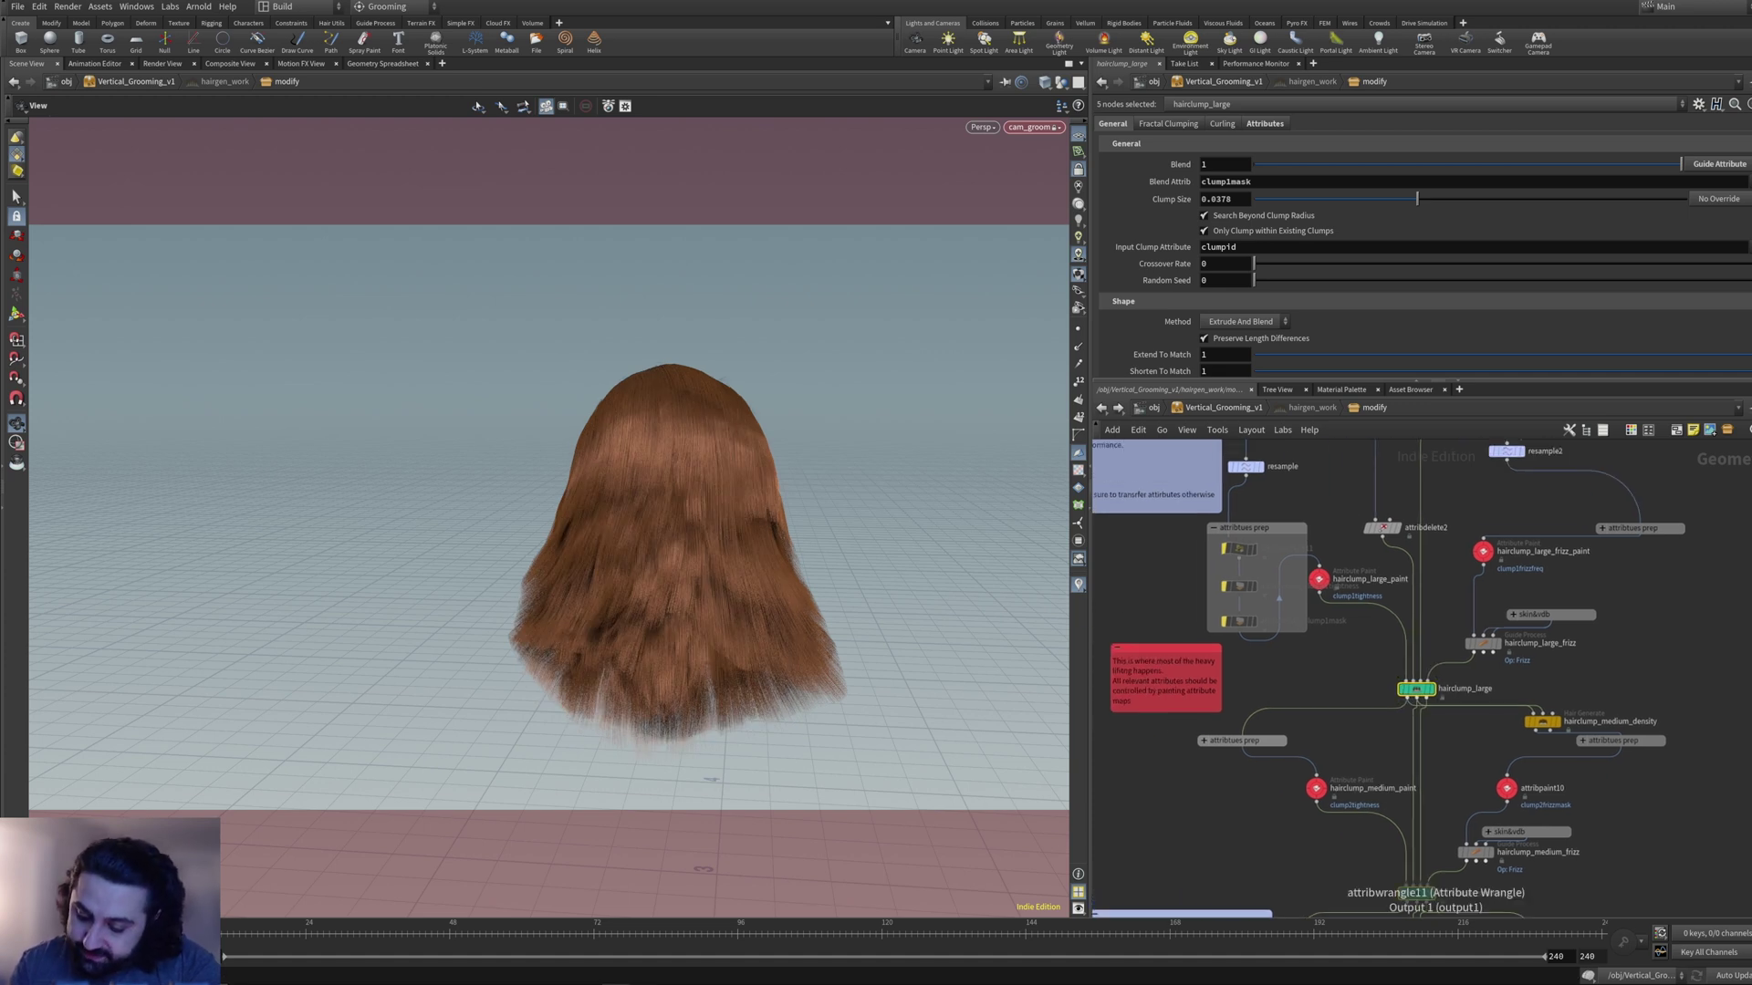
{"action": "scroll", "coordinate": [1171, 607], "scroll_direction": "up", "scroll_amount": 3}
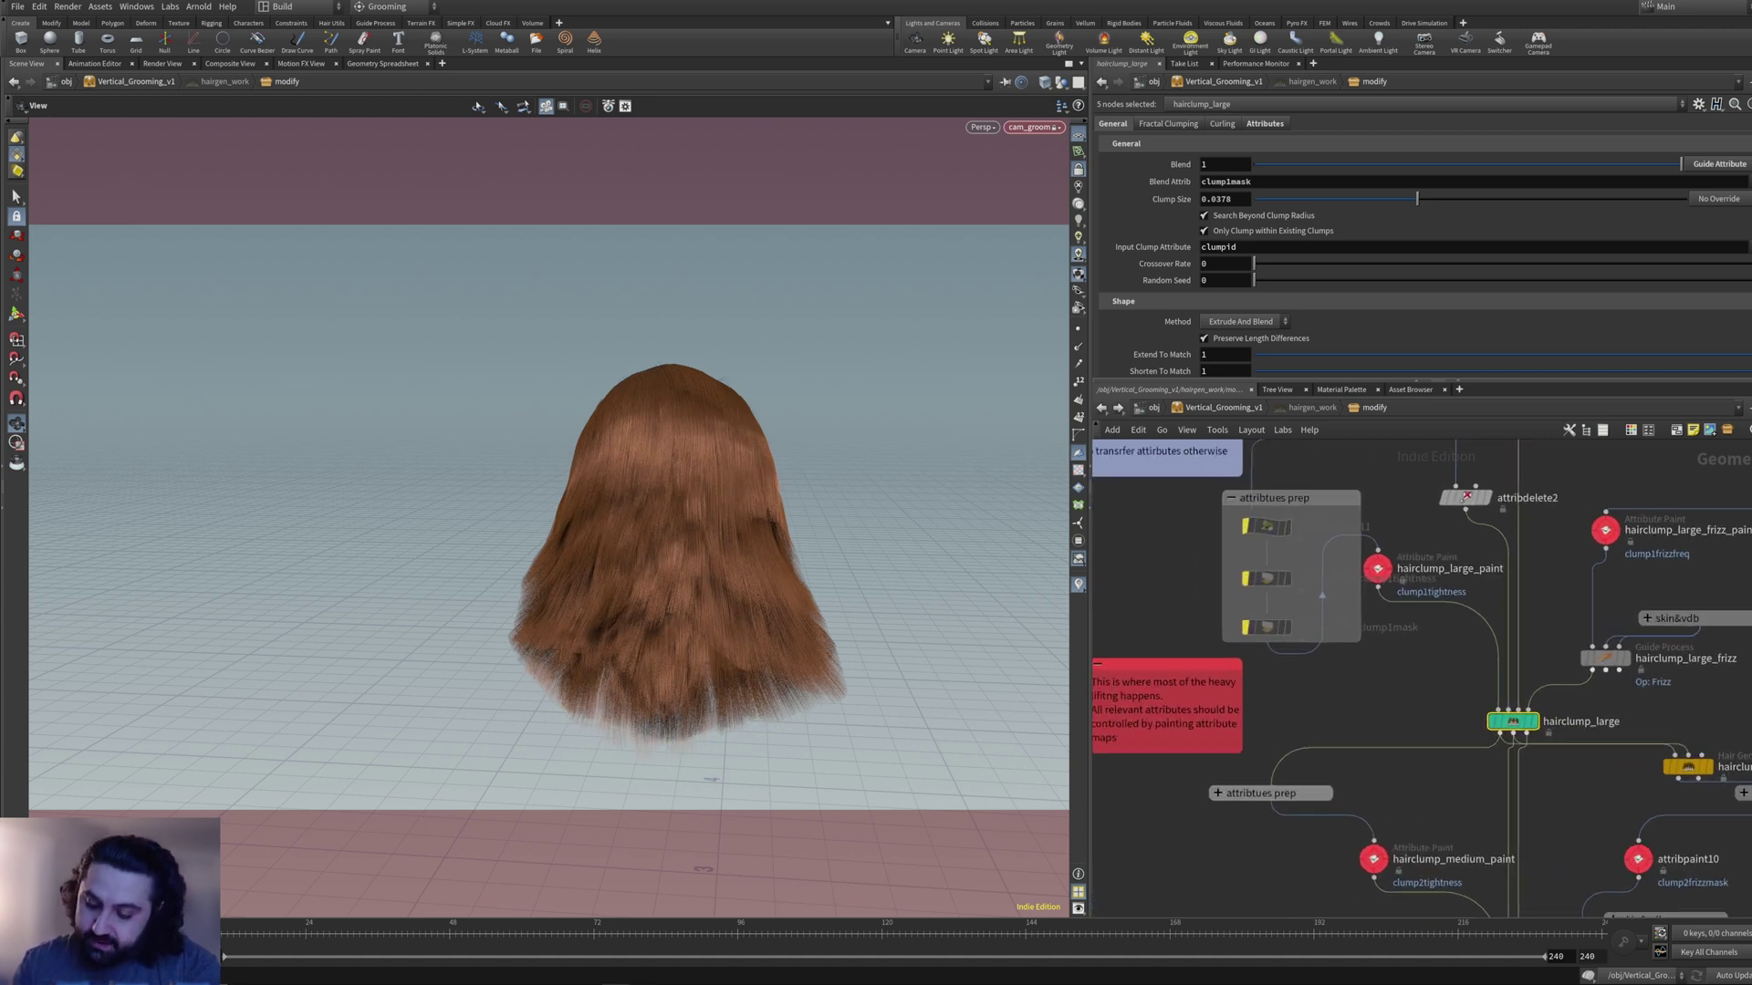
{"action": "left_click", "coordinate": [1316, 524]}
{"action": "left_click_drag", "start_coordinate": [1231, 515], "coordinate": [1282, 635]}
{"action": "key", "text": "b"}
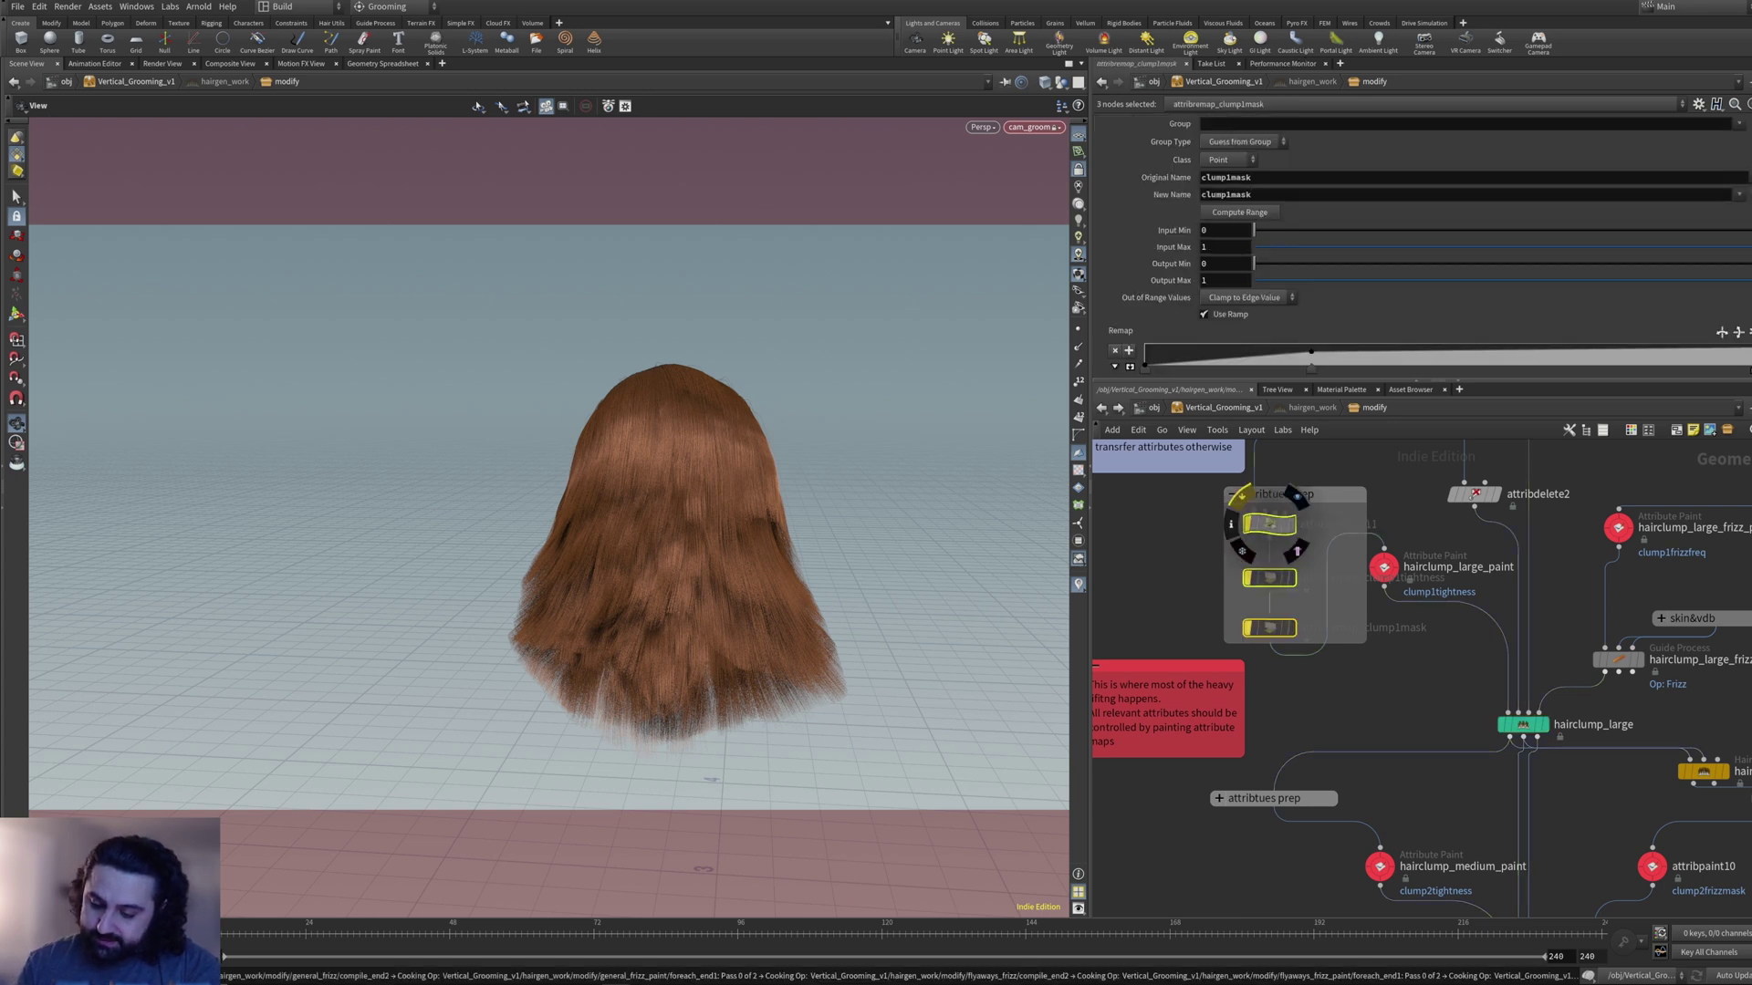
- Expand the attribute prep box feeding hairclump_medium_paint, re-enable its four nodes, and bypass only attribdelete1
{"action": "middle_click_drag", "start_coordinate": [1314, 789], "coordinate": [1319, 476]}
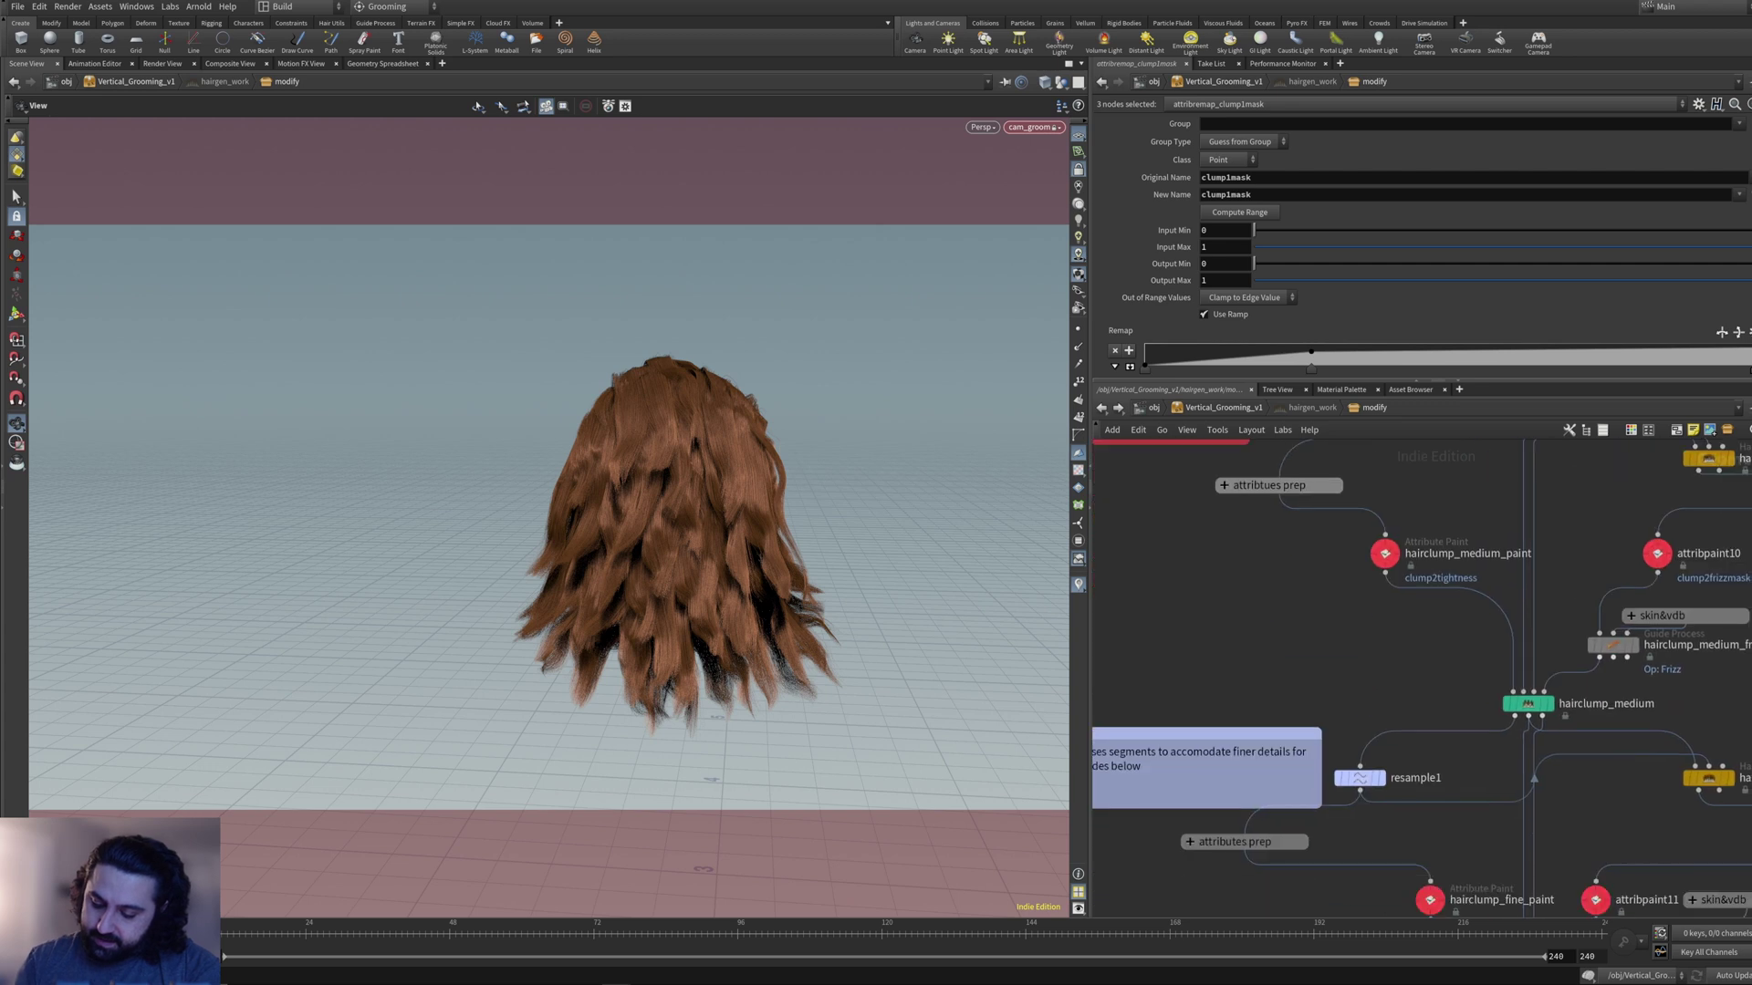
{"action": "left_click", "coordinate": [1224, 486]}
{"action": "left_click_drag", "start_coordinate": [1224, 485], "coordinate": [1300, 721]}
{"action": "mouse_move", "coordinate": [1261, 511]}
{"action": "left_click", "coordinate": [1234, 484]}
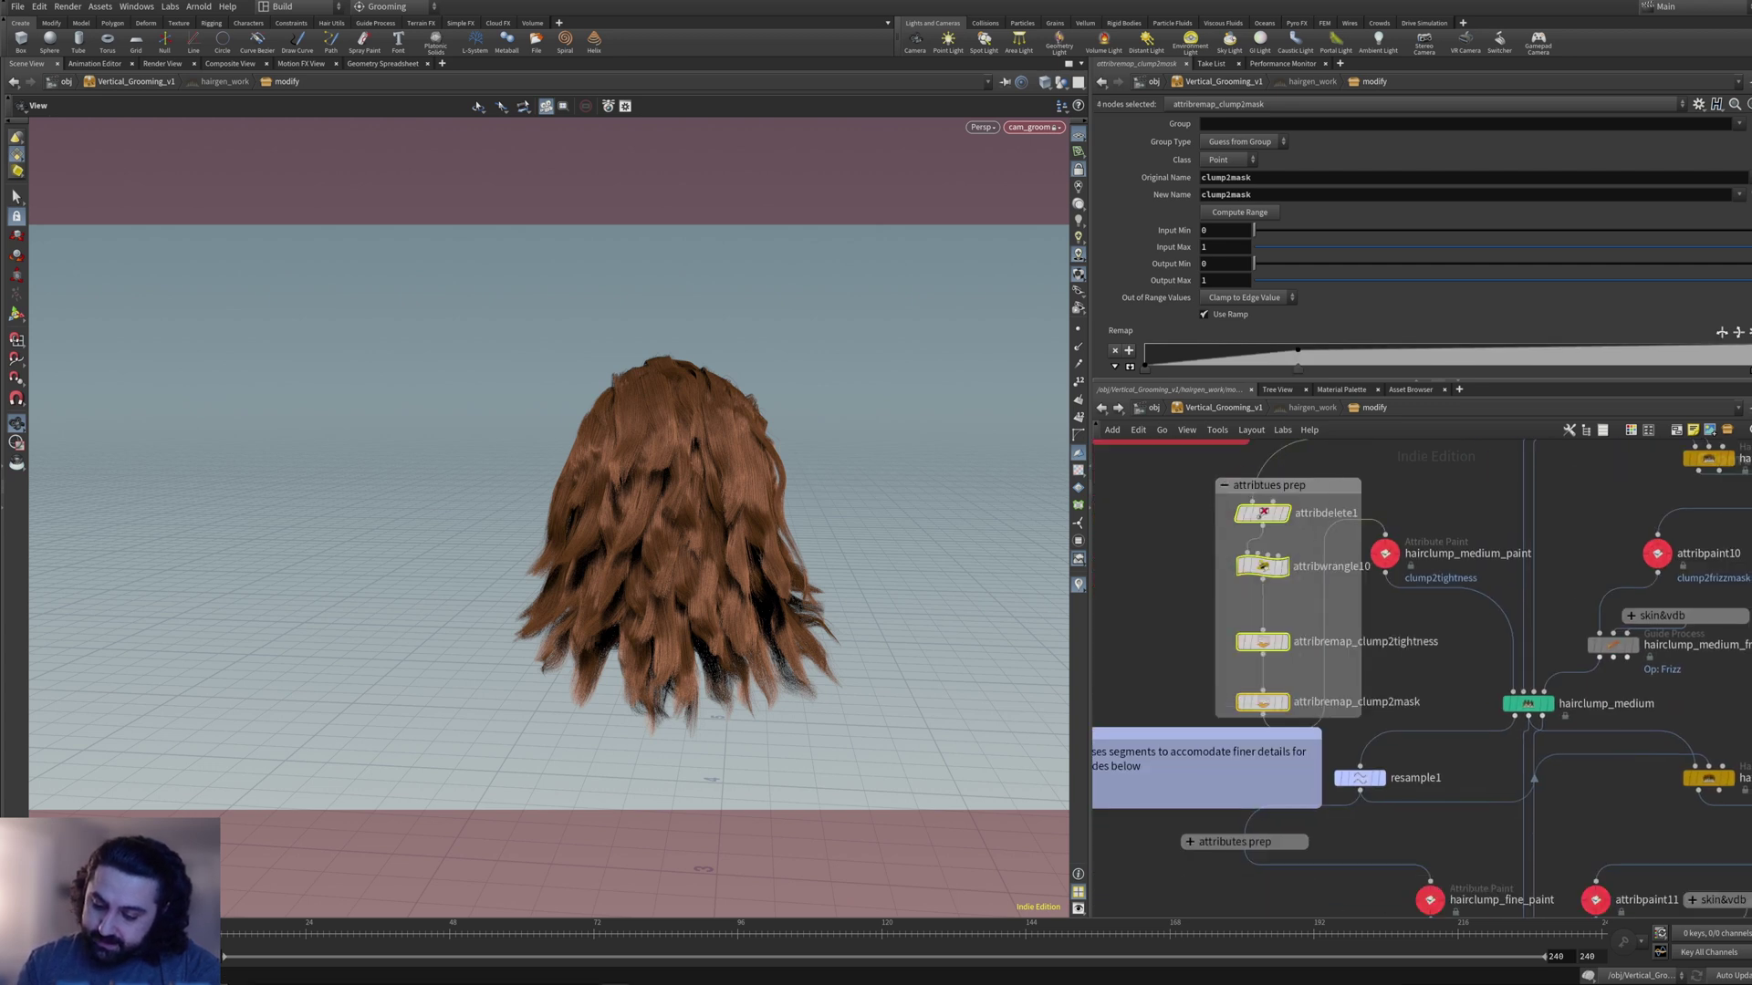
{"action": "left_click", "coordinate": [1186, 538]}
{"action": "left_click", "coordinate": [1235, 486]}
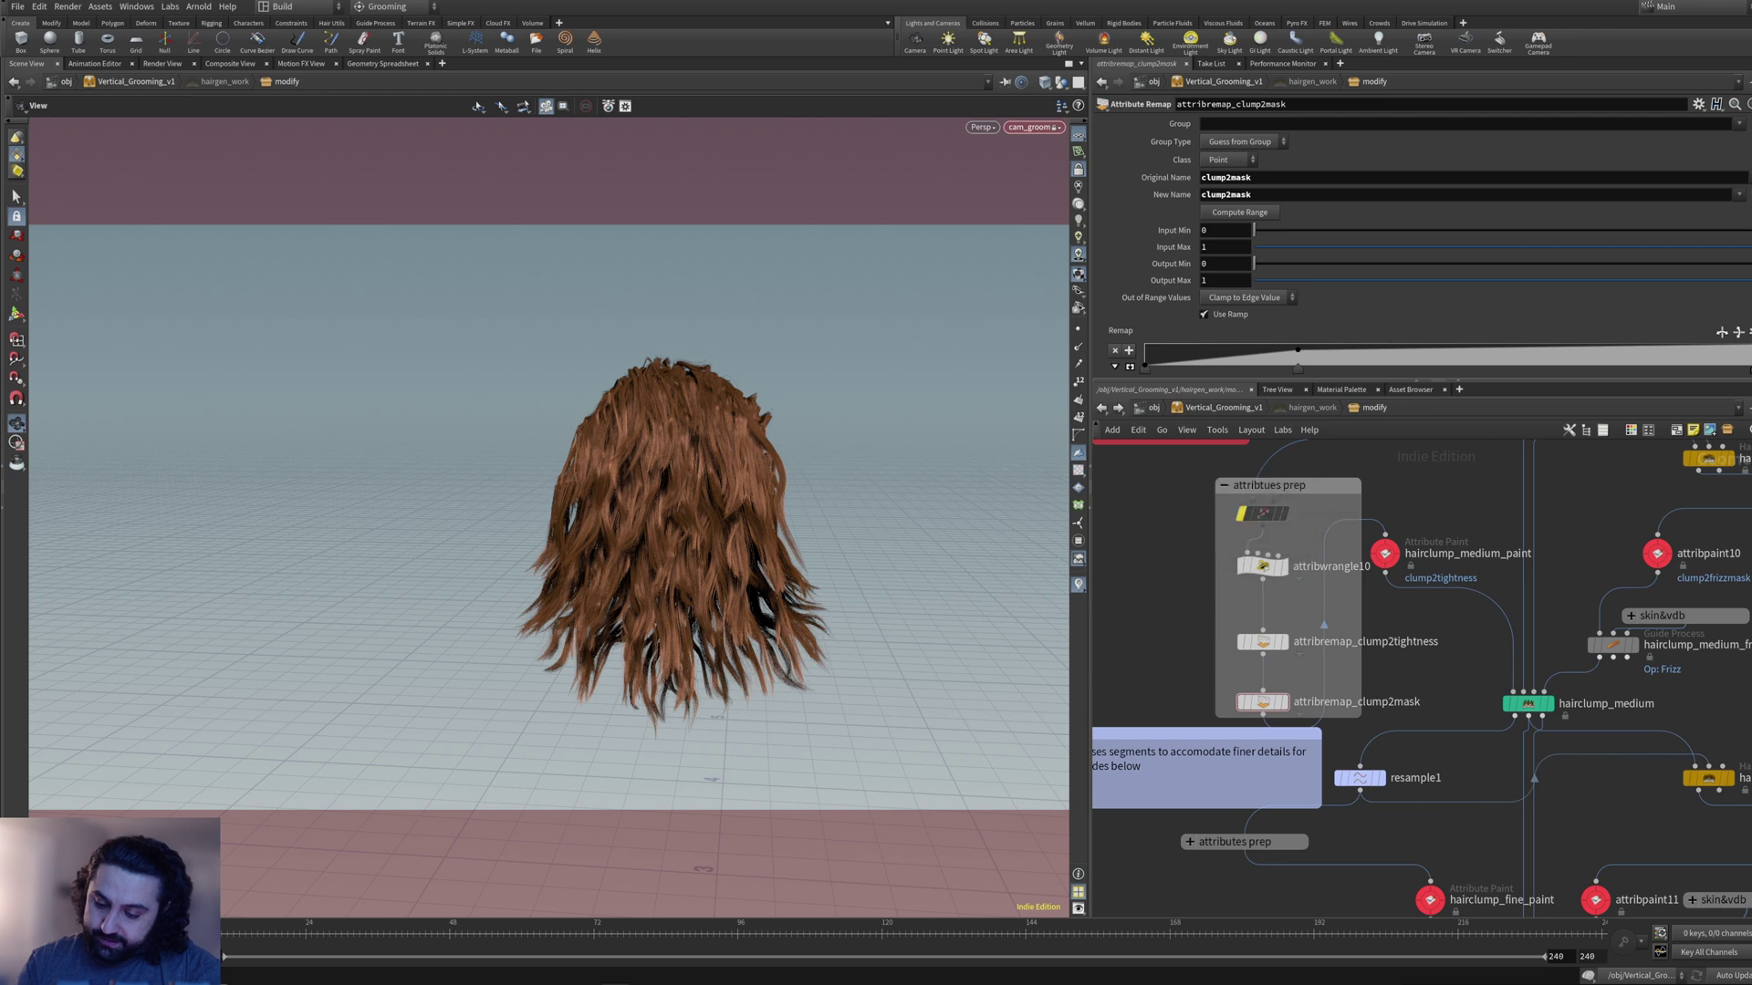
- Expand the attribute prep box feeding hairclump_fine_paint, re-enable its four nodes and collapse the box
{"action": "middle_click_drag", "start_coordinate": [1314, 498], "coordinate": [1277, 484]}
{"action": "middle_click_drag", "start_coordinate": [1291, 825], "coordinate": [1301, 584]}
{"action": "left_click", "coordinate": [1175, 593]}
{"action": "middle_click_drag", "start_coordinate": [1177, 602], "coordinate": [1176, 600]}
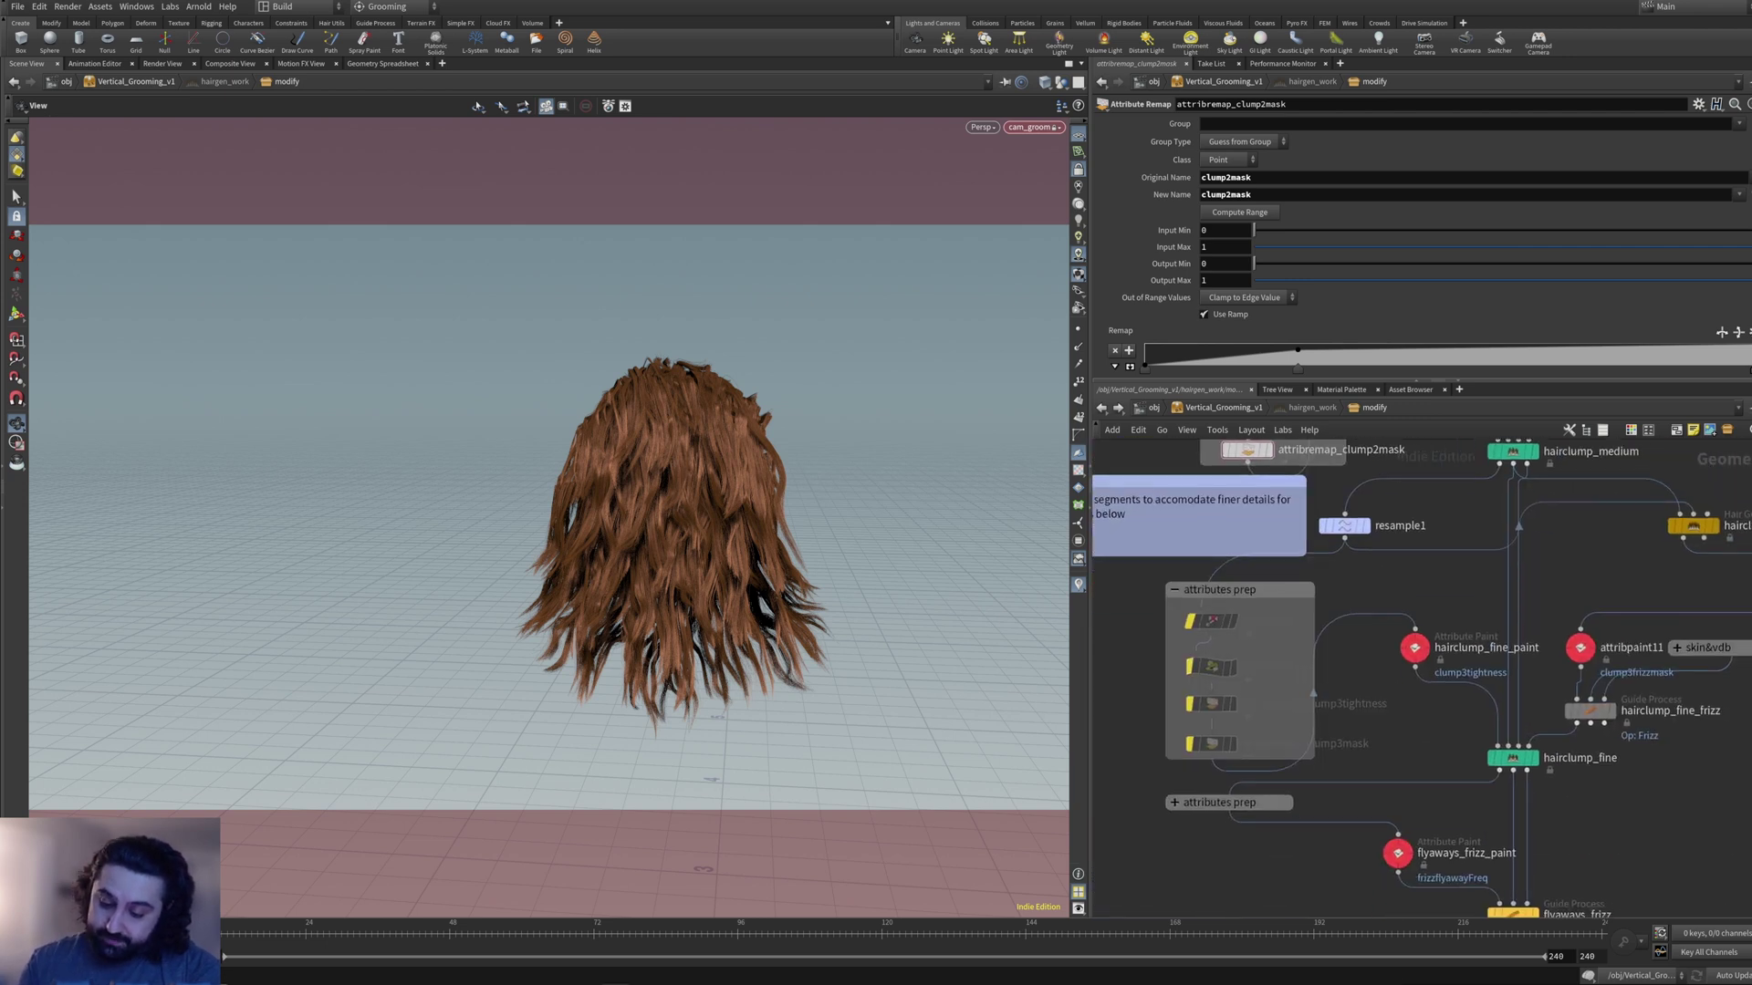
{"action": "left_click_drag", "start_coordinate": [1174, 609], "coordinate": [1264, 759]}
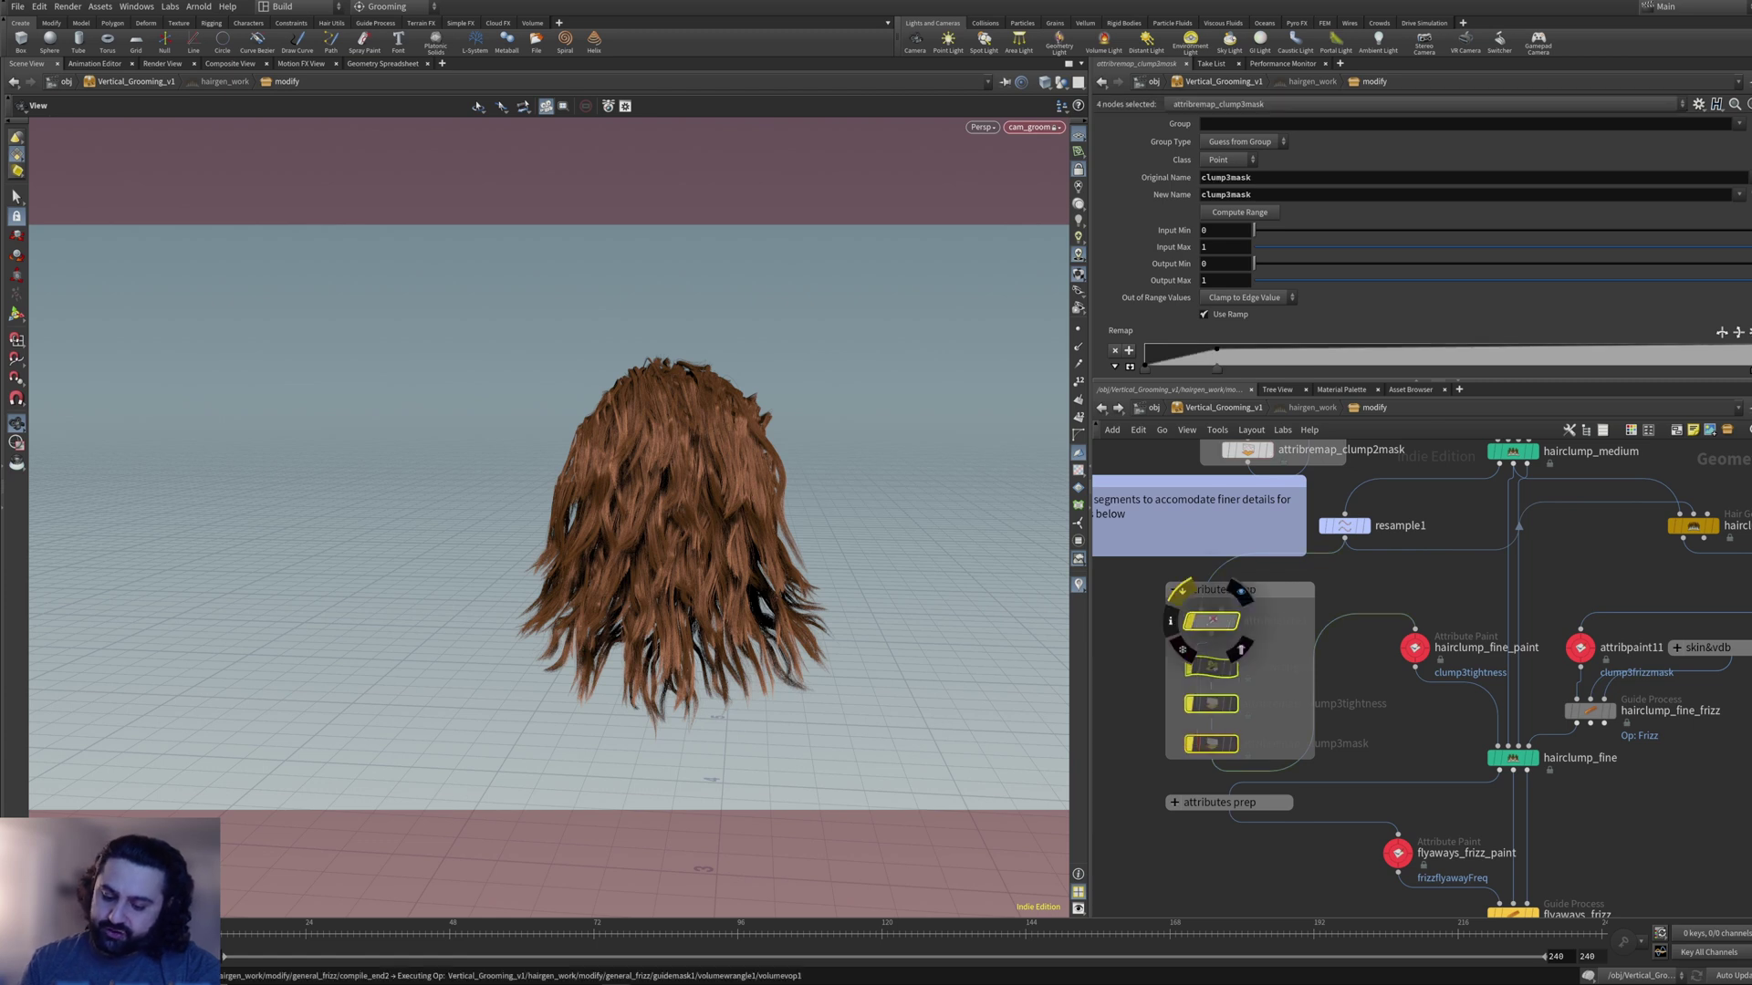
{"action": "left_click", "coordinate": [1183, 592]}
{"action": "left_click", "coordinate": [1175, 591]}
- Expand the attribute prep box feeding flyaways_frizz_paint, re-enable its three nodes and collapse the box
{"action": "middle_click_drag", "start_coordinate": [1273, 734], "coordinate": [1284, 492]}
{"action": "left_click", "coordinate": [1186, 561]}
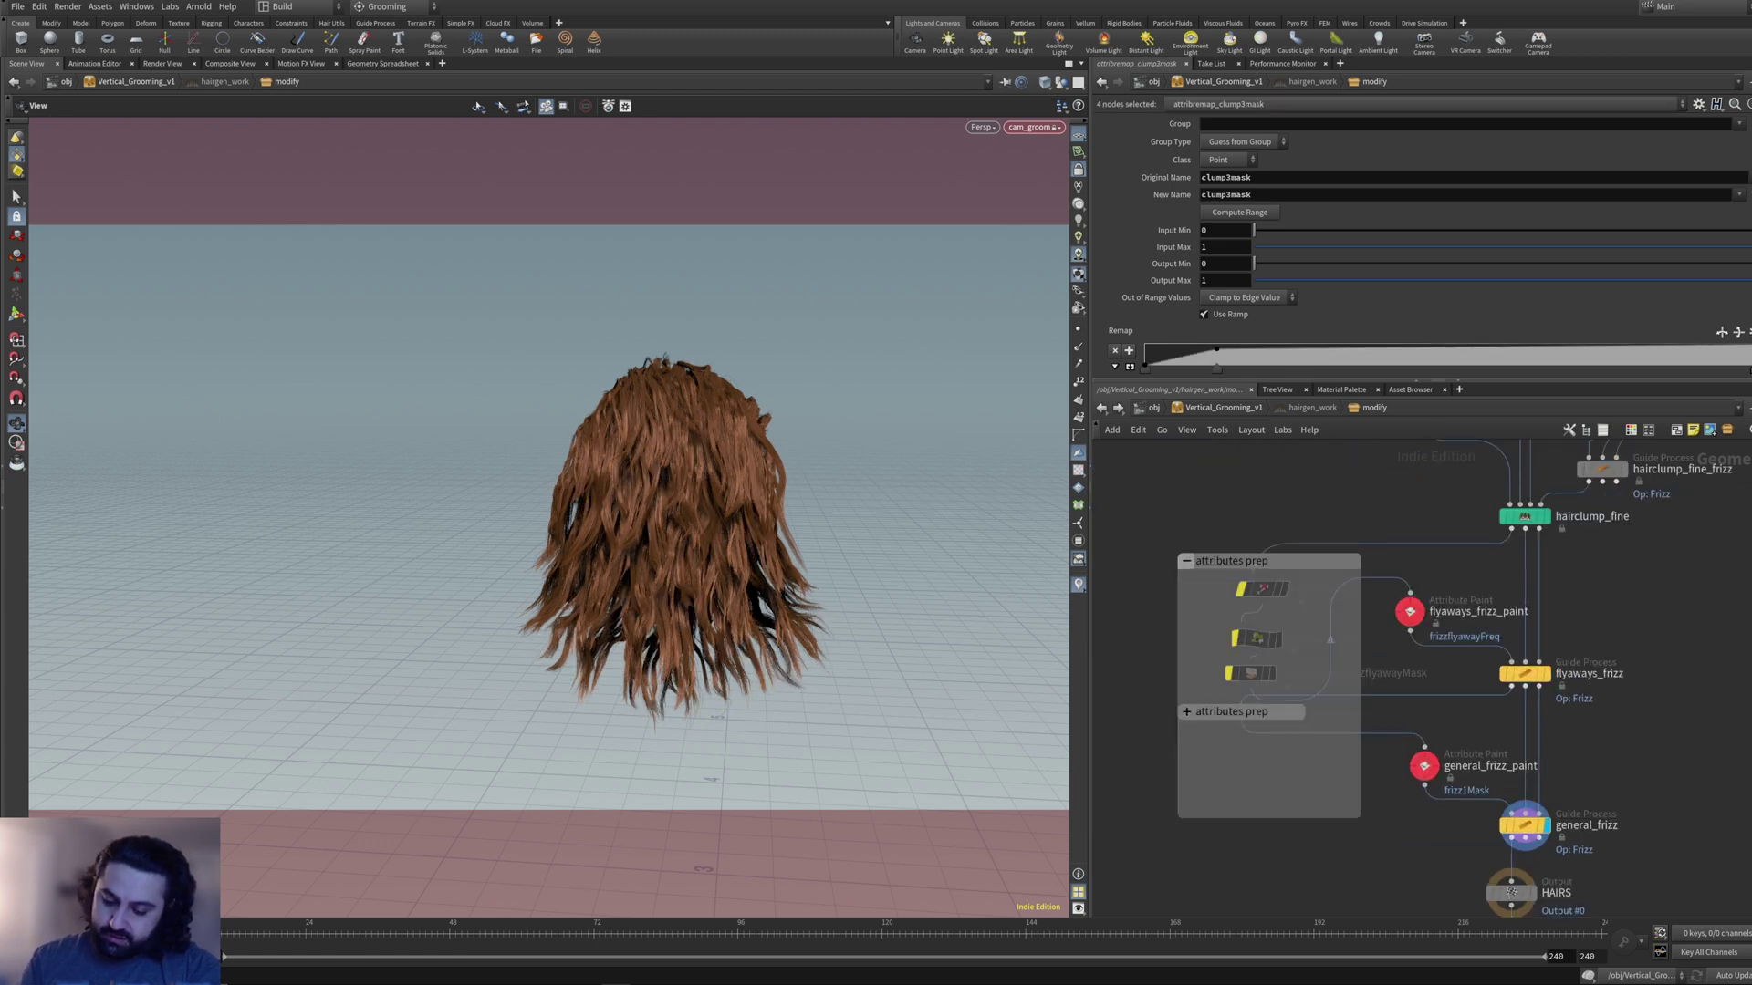
{"action": "left_click_drag", "start_coordinate": [1192, 580], "coordinate": [1276, 688]}
{"action": "left_click", "coordinate": [1233, 560]}
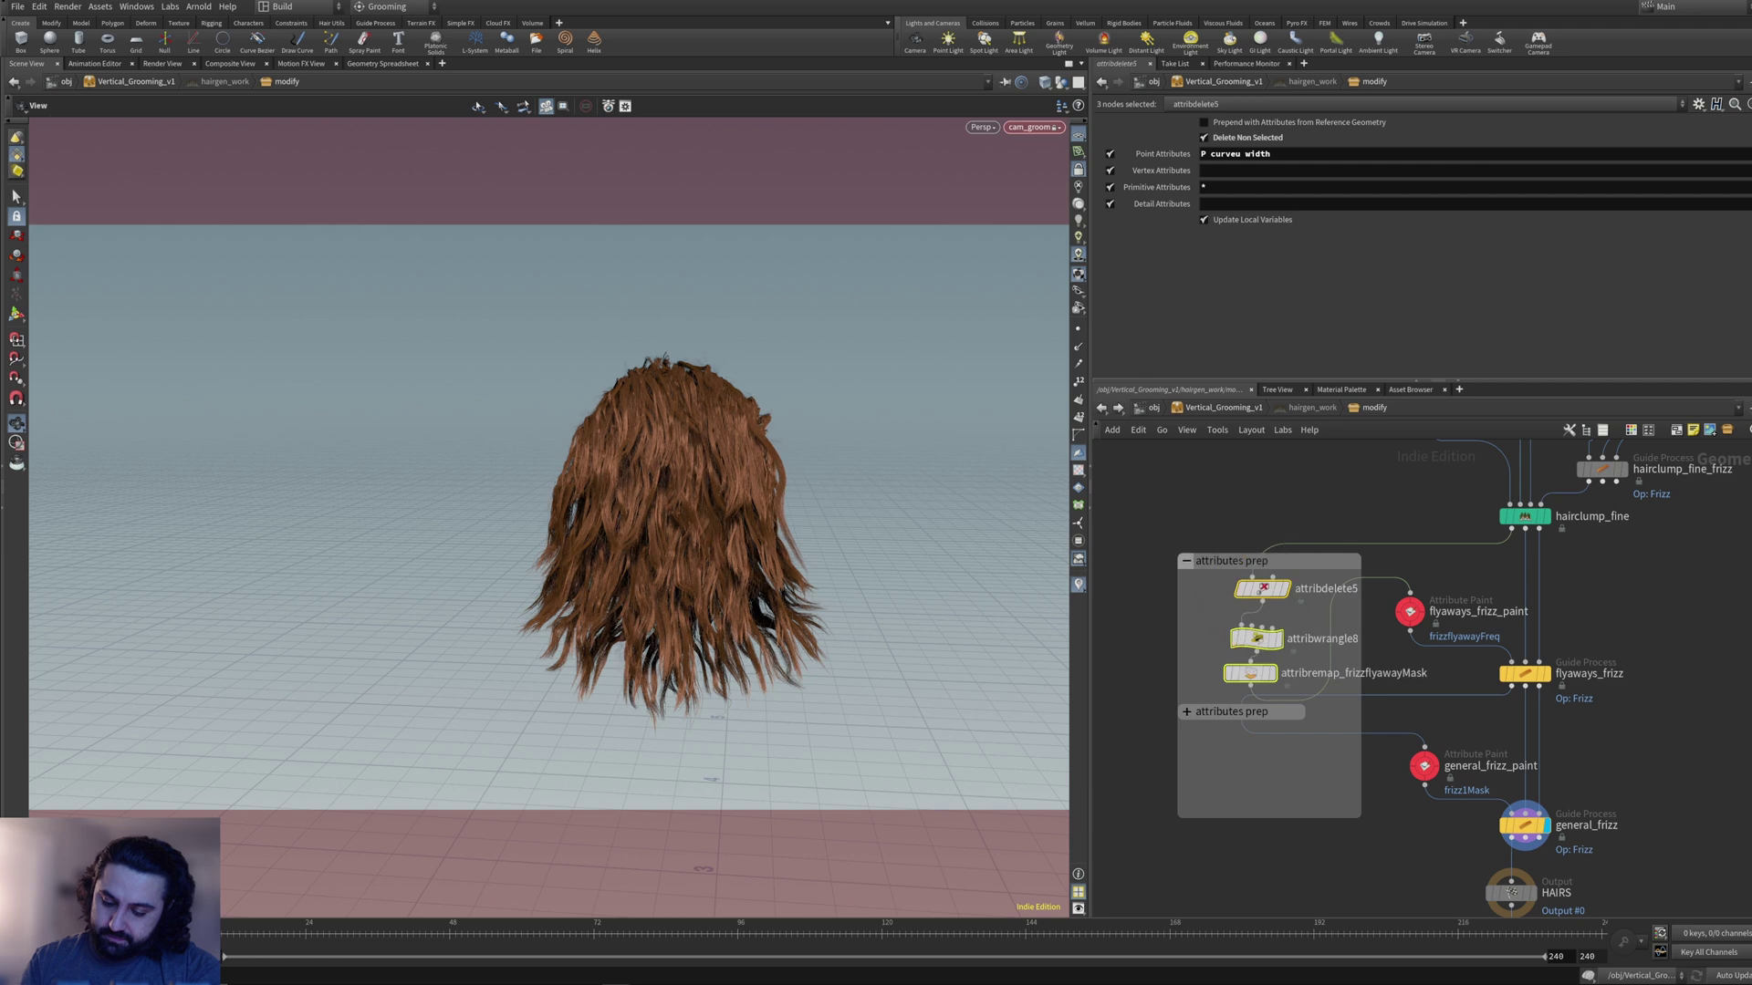
{"action": "left_click", "coordinate": [1186, 561]}
- Expand the attribute prep box feeding general_frizz_paint, re-enable its two nodes, and bypass only attribdelete6
{"action": "middle_click_drag", "start_coordinate": [1286, 803], "coordinate": [1280, 706]}
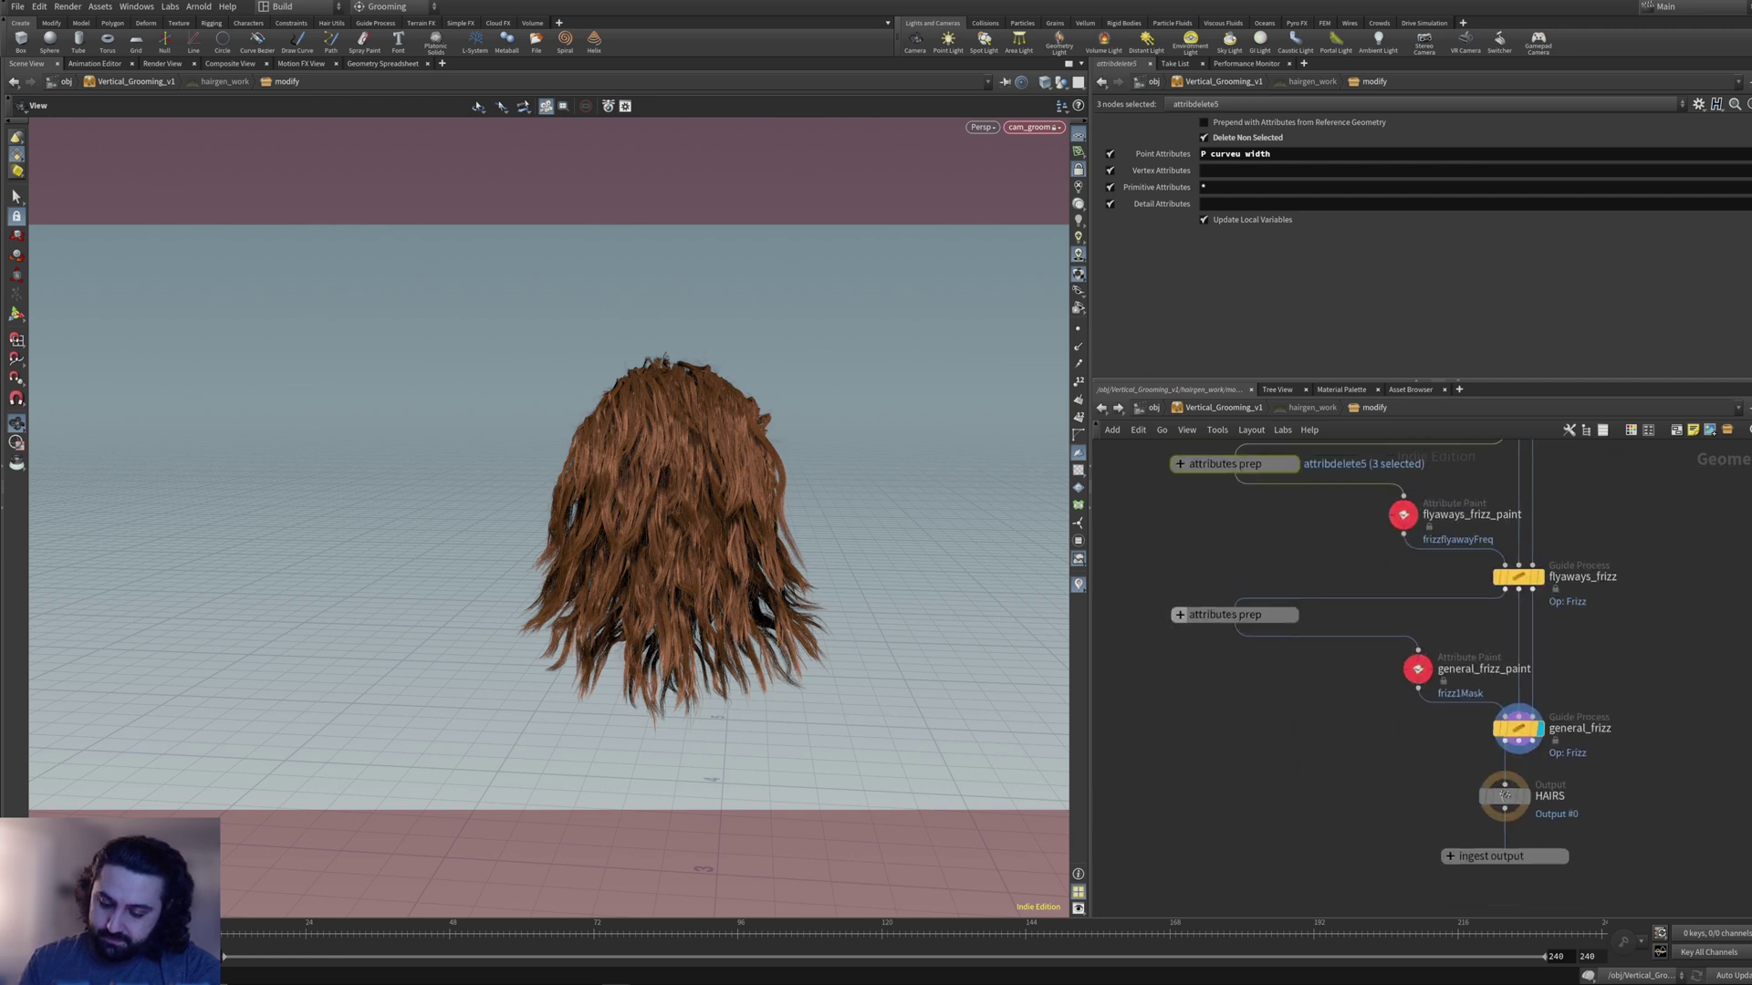
{"action": "left_click", "coordinate": [1180, 615]}
{"action": "left_click_drag", "start_coordinate": [1180, 632], "coordinate": [1247, 709]}
{"action": "left_click", "coordinate": [1189, 616]}
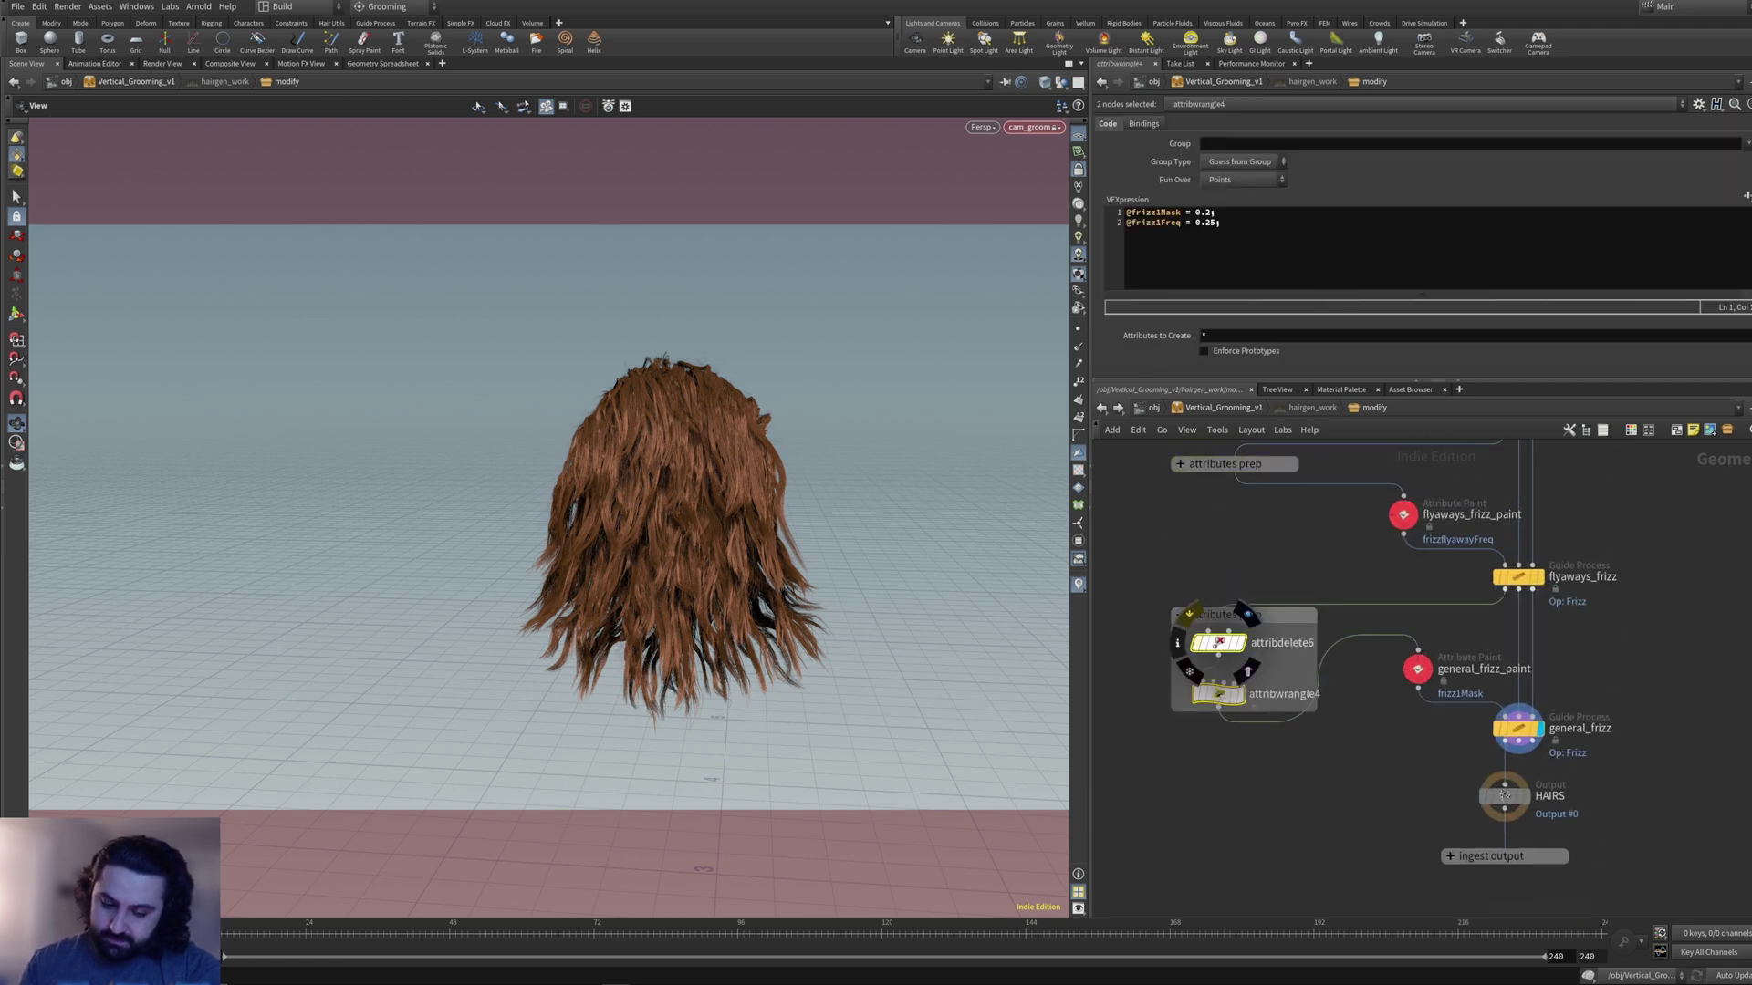
{"action": "left_click", "coordinate": [1248, 767]}
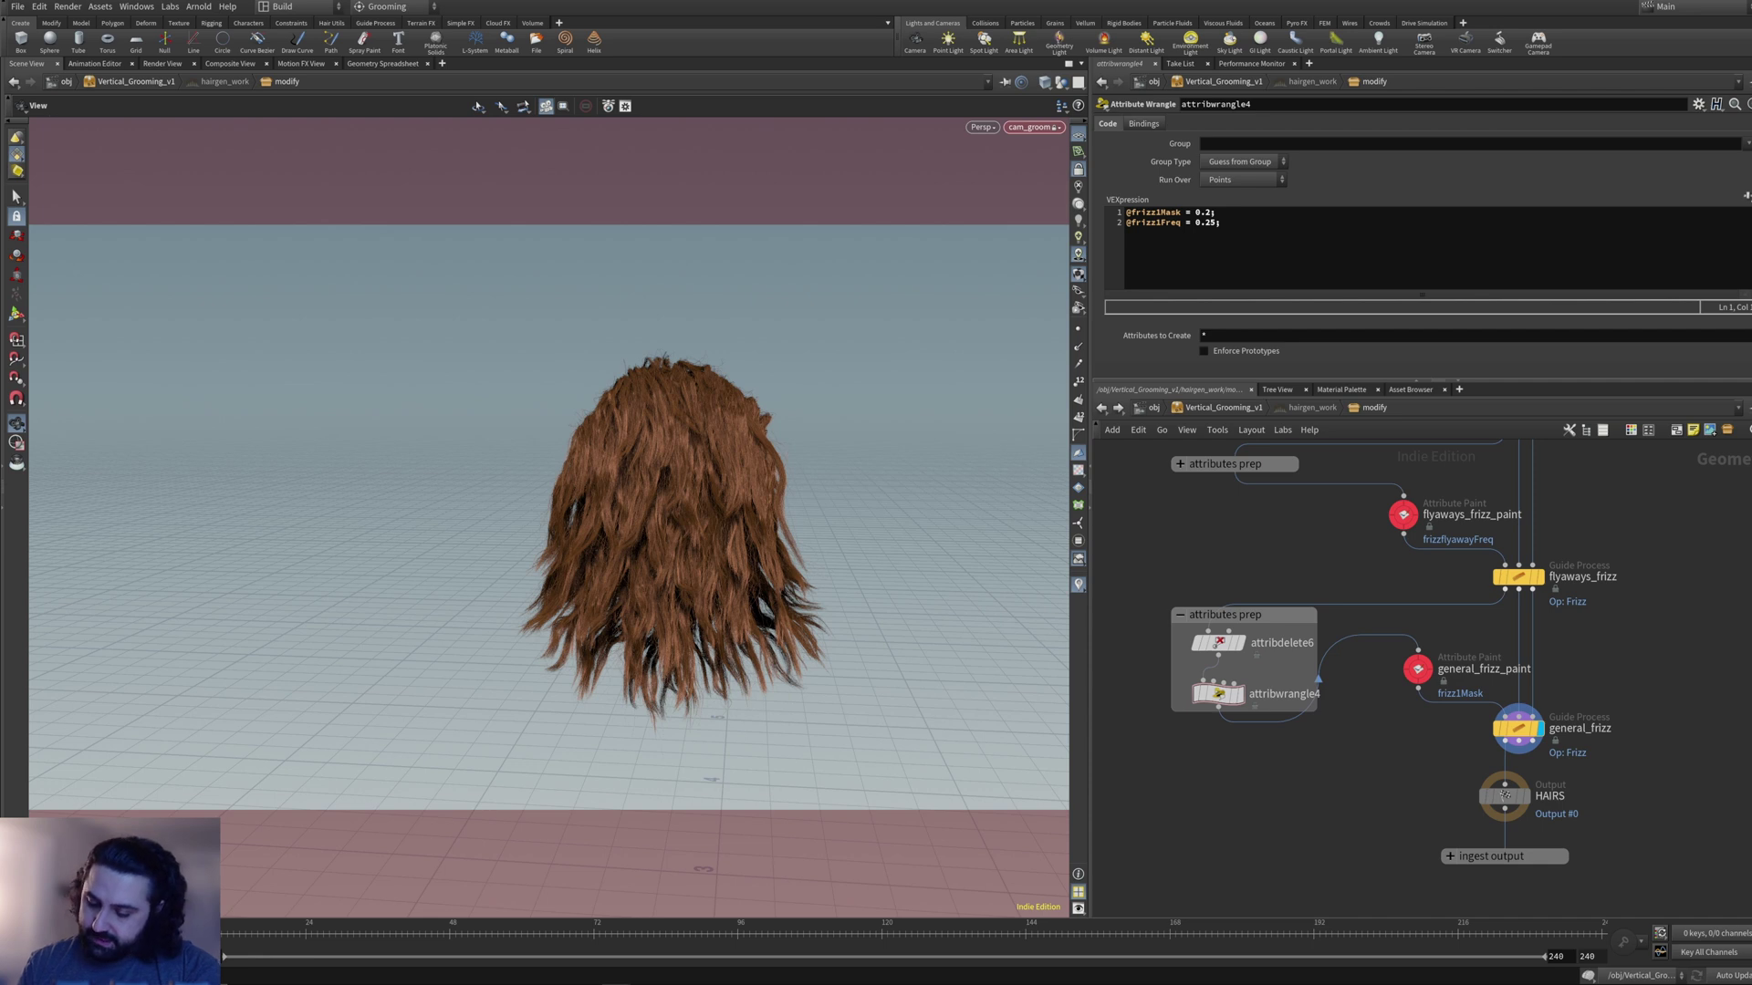
{"action": "left_click", "coordinate": [1190, 618]}
- Expand the attribute prep boxes for flyaways_frizz_paint and hairclump_fine_paint and bypass attribdelete5 and attribdelete3 inside them
{"action": "middle_click_drag", "start_coordinate": [1273, 639], "coordinate": [1271, 824]}
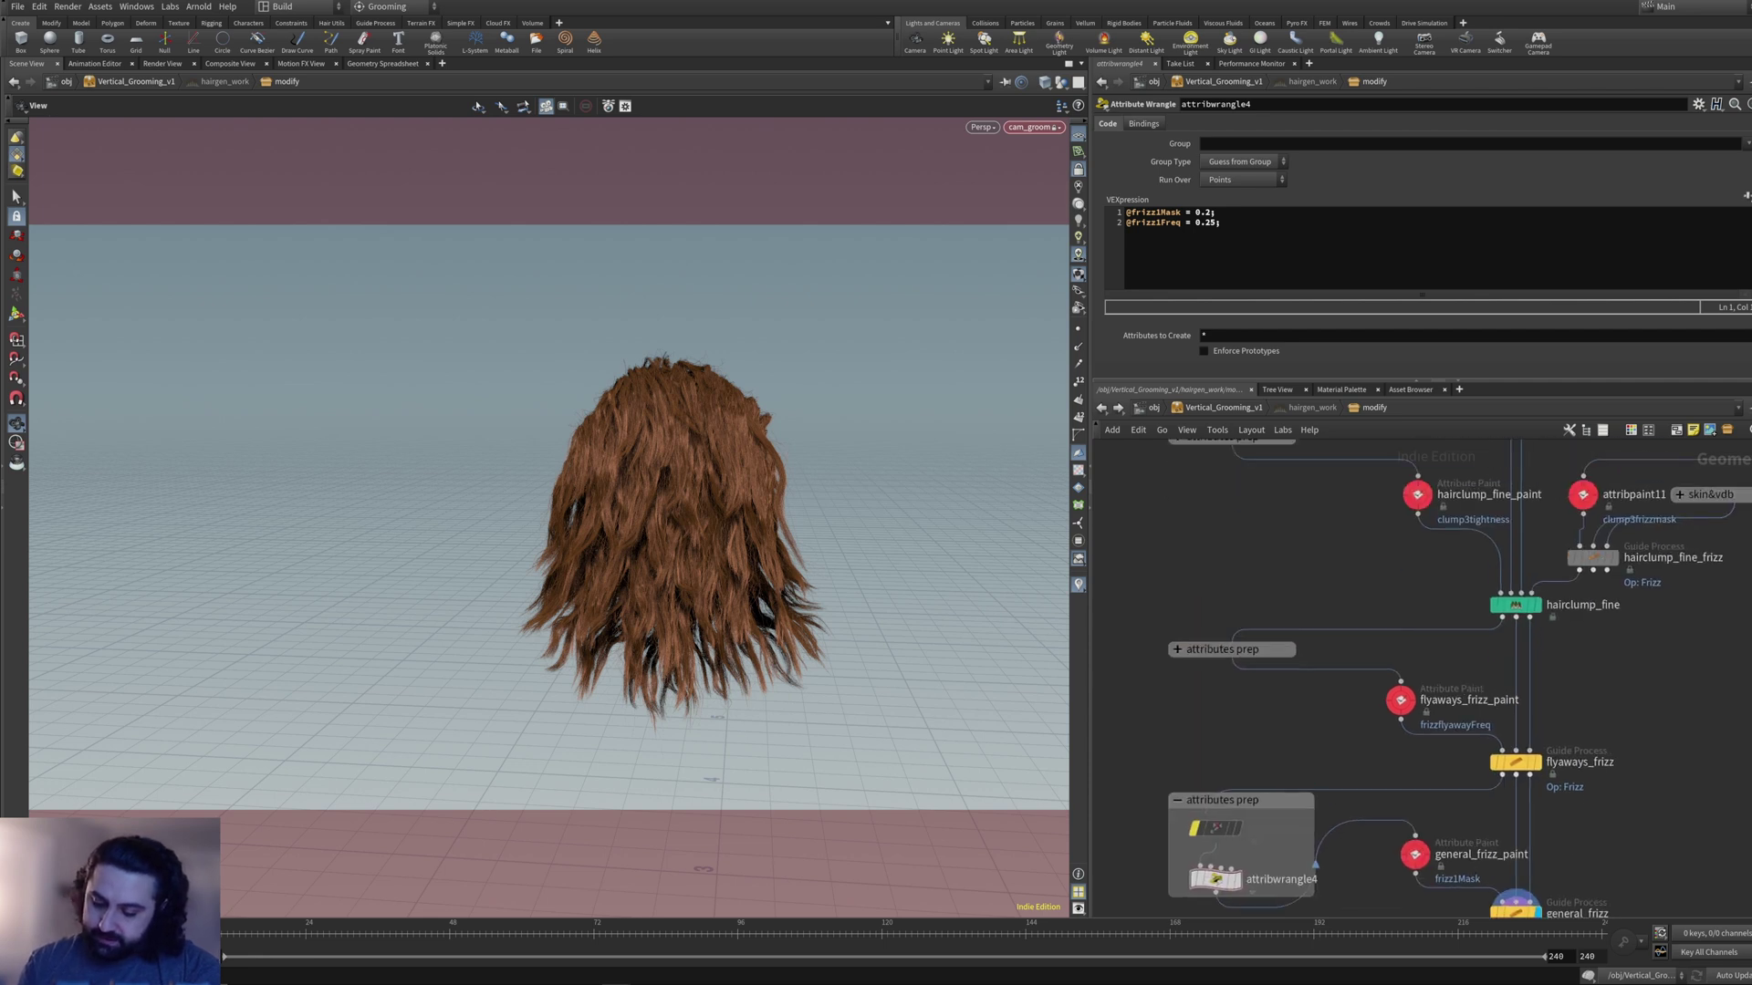
{"action": "left_click", "coordinate": [1177, 649]}
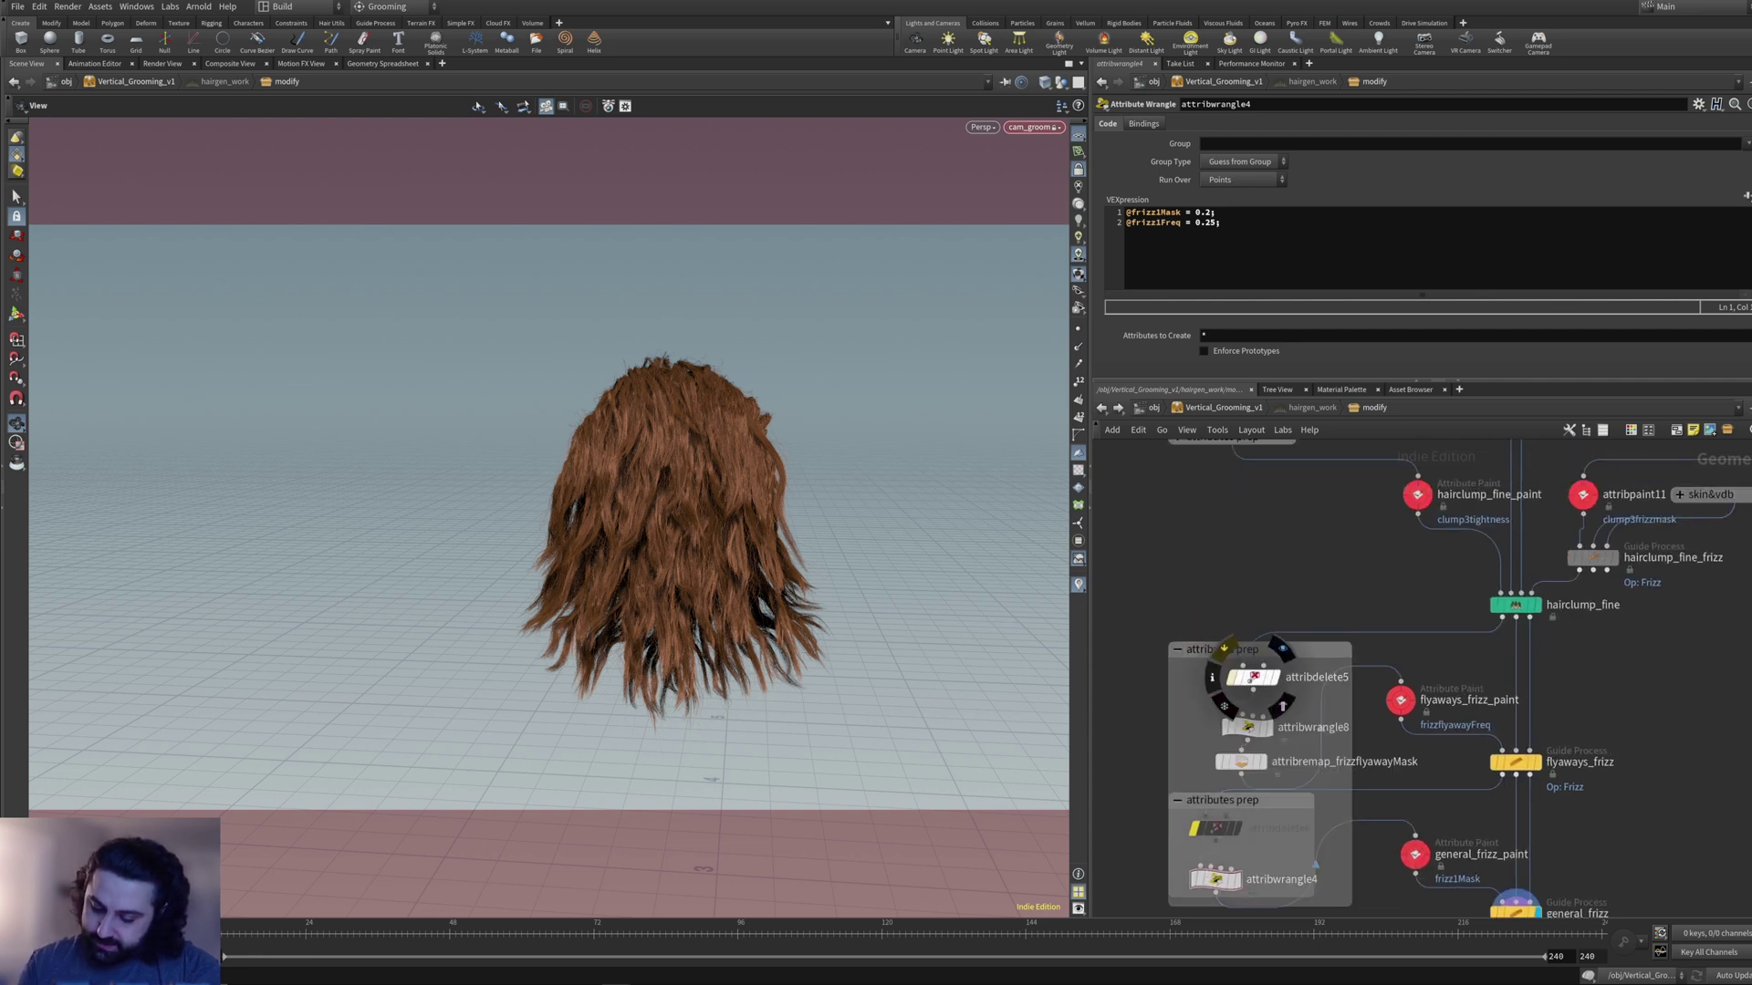
{"action": "left_click", "coordinate": [1233, 677]}
{"action": "middle_click_drag", "start_coordinate": [1269, 511], "coordinate": [1240, 798]}
{"action": "left_click", "coordinate": [1149, 724]}
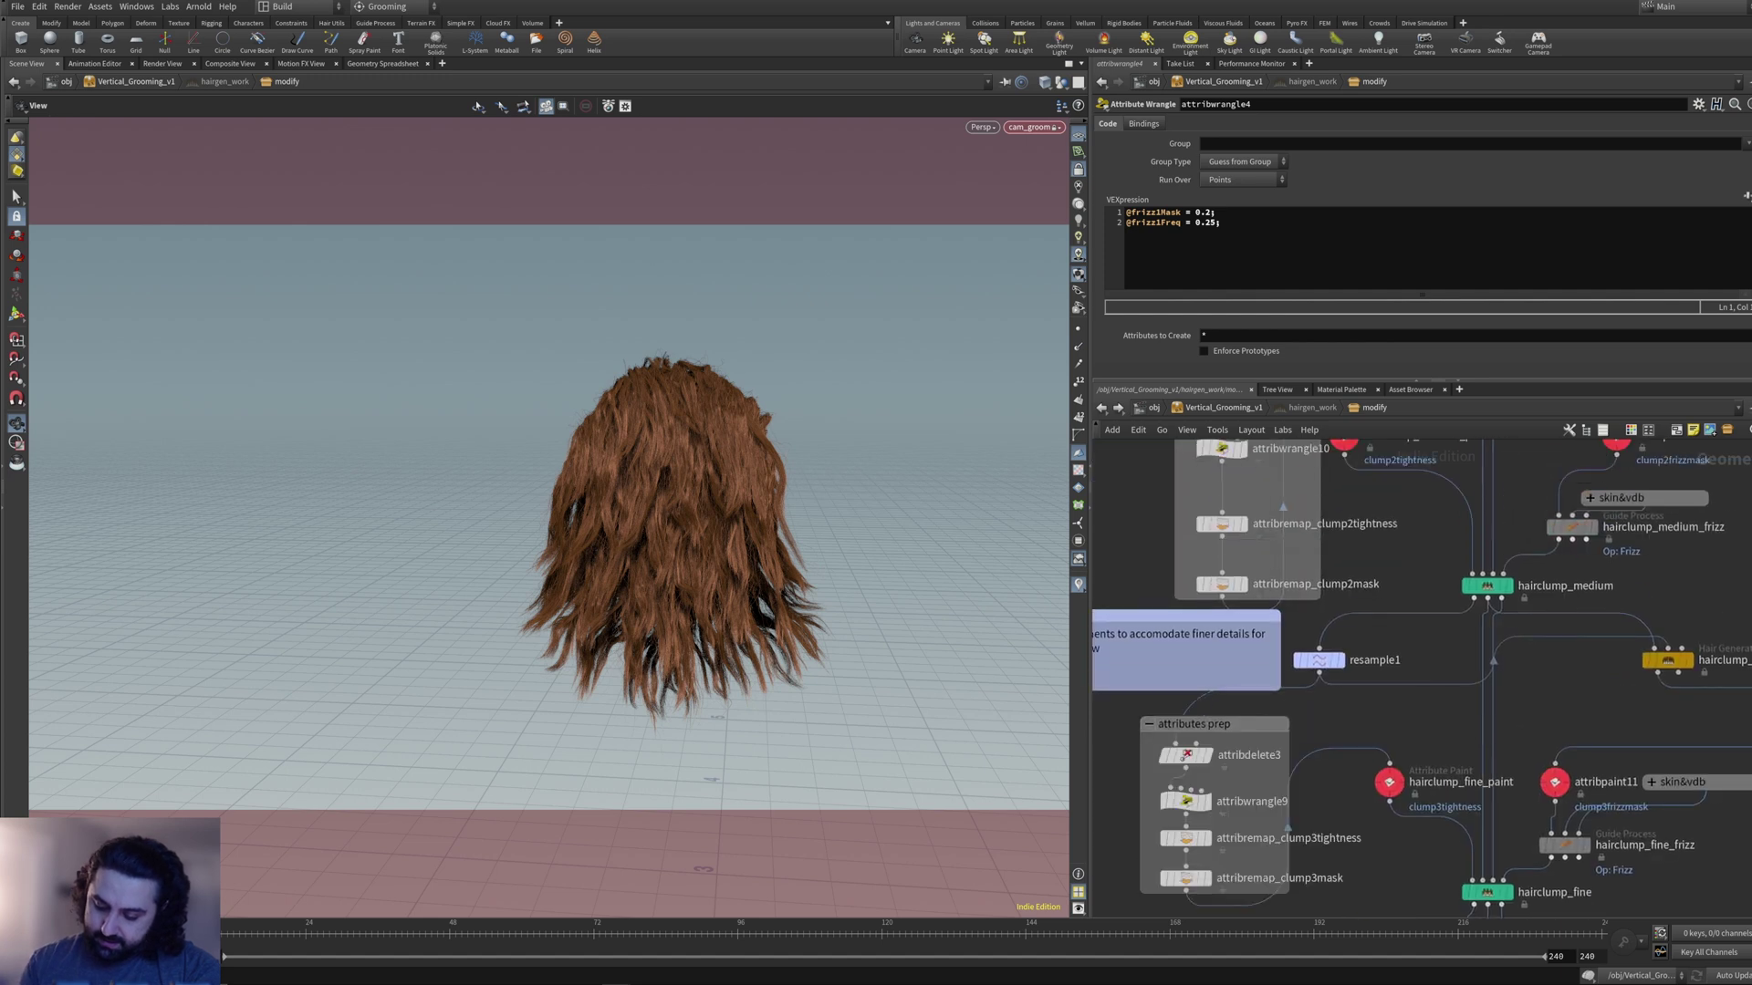
{"action": "left_click", "coordinate": [1166, 755]}
- Expand the attribute prep boxes feeding hairclump_large_frizz_paint, attribpaint10 and attribpaint11 to examine the nodes inside
{"action": "middle_click_drag", "start_coordinate": [1275, 511], "coordinate": [1272, 865]}
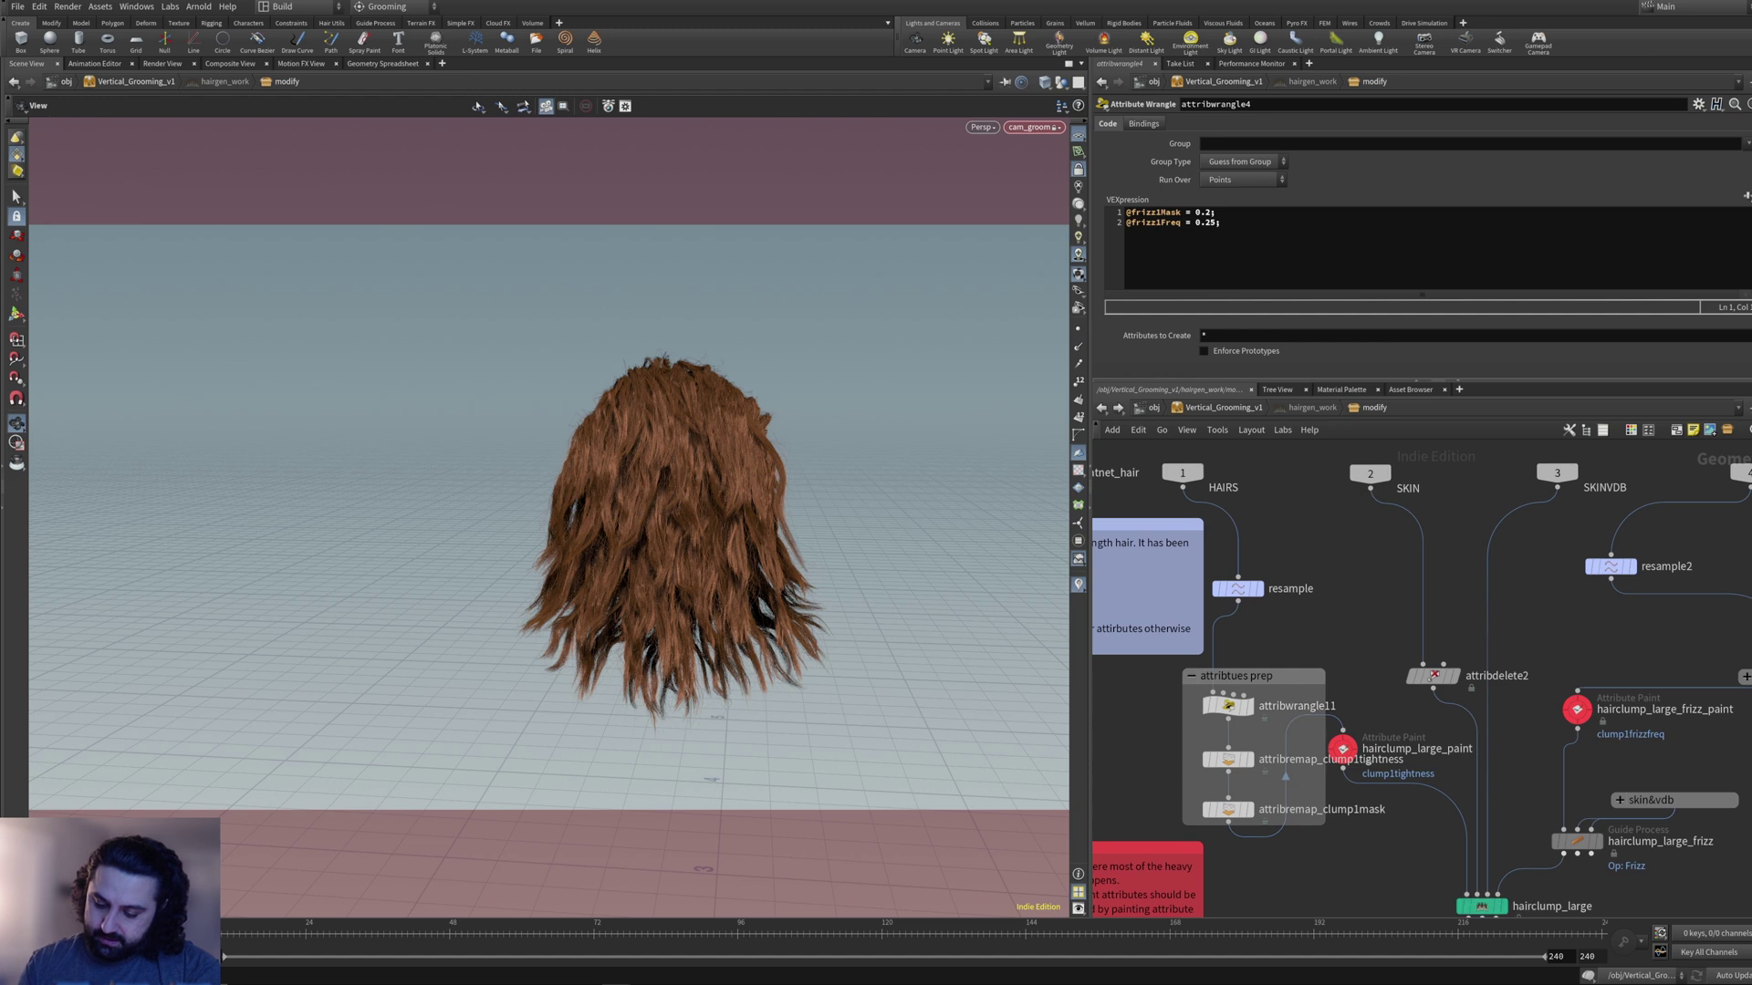
{"action": "middle_click_drag", "start_coordinate": [1369, 730], "coordinate": [1058, 634]}
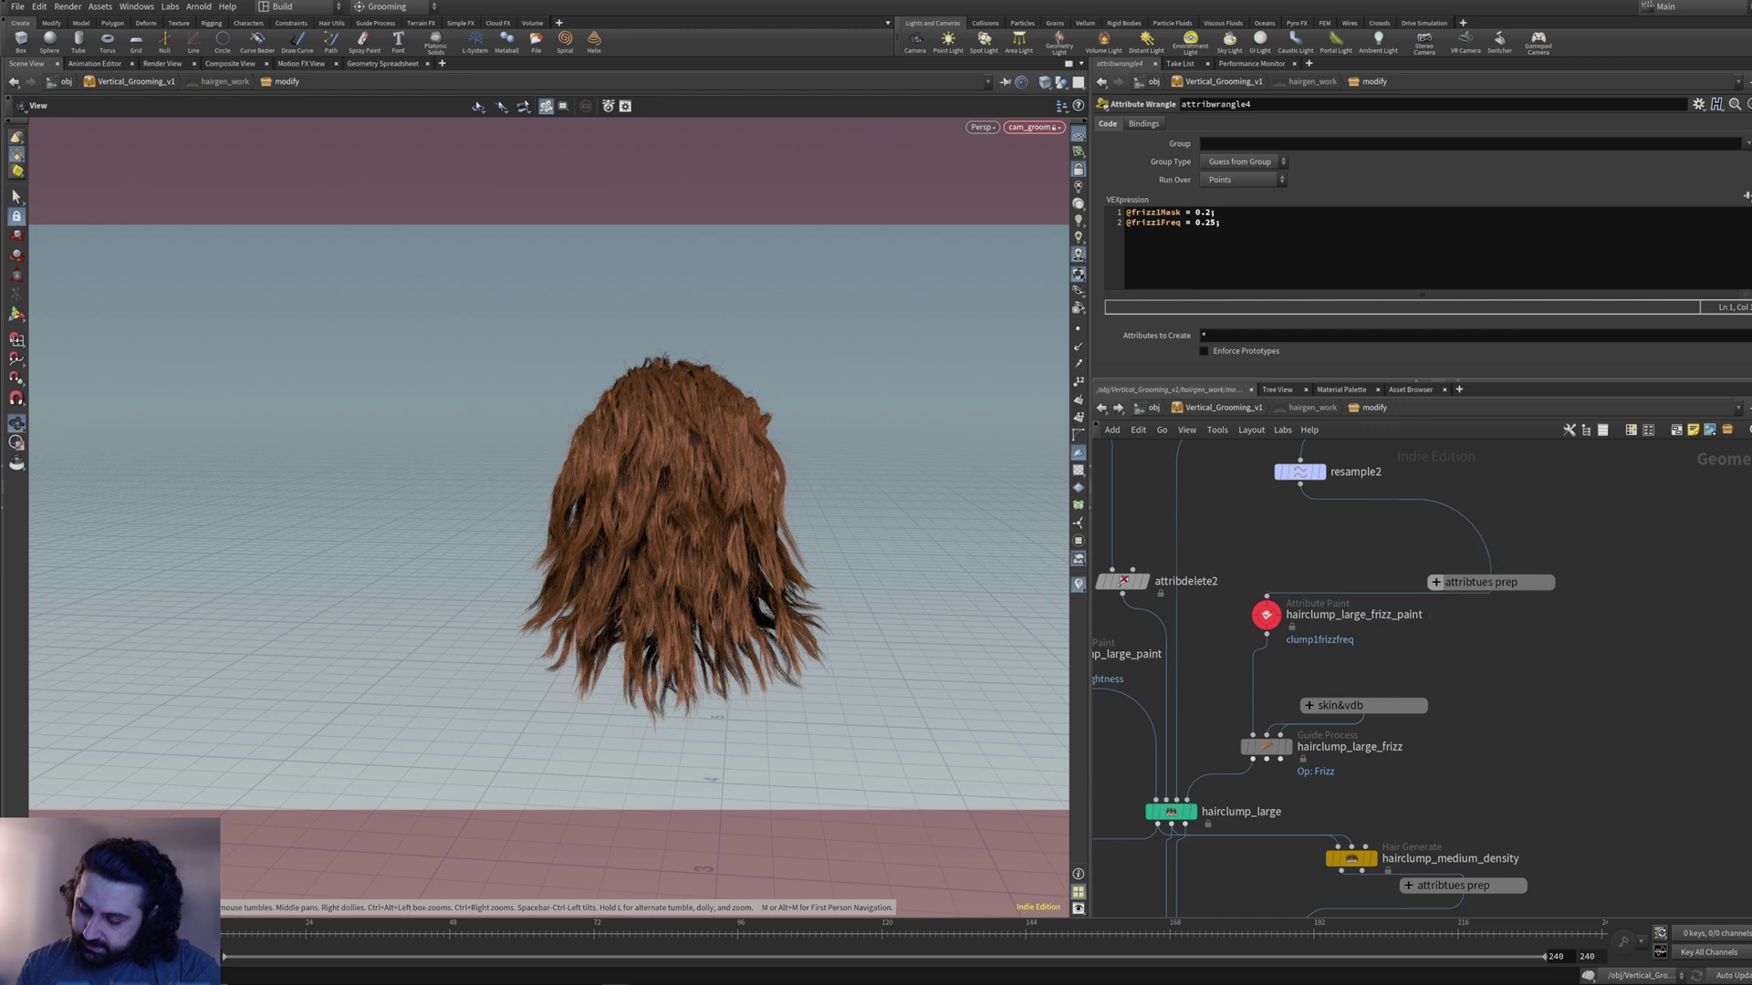
{"action": "scroll", "coordinate": [1505, 641], "scroll_direction": "down", "scroll_amount": 4}
{"action": "scroll", "coordinate": [1505, 641], "scroll_direction": "up", "scroll_amount": 2}
{"action": "left_click", "coordinate": [1456, 599]}
{"action": "middle_click_drag", "start_coordinate": [1460, 657], "coordinate": [1493, 550]}
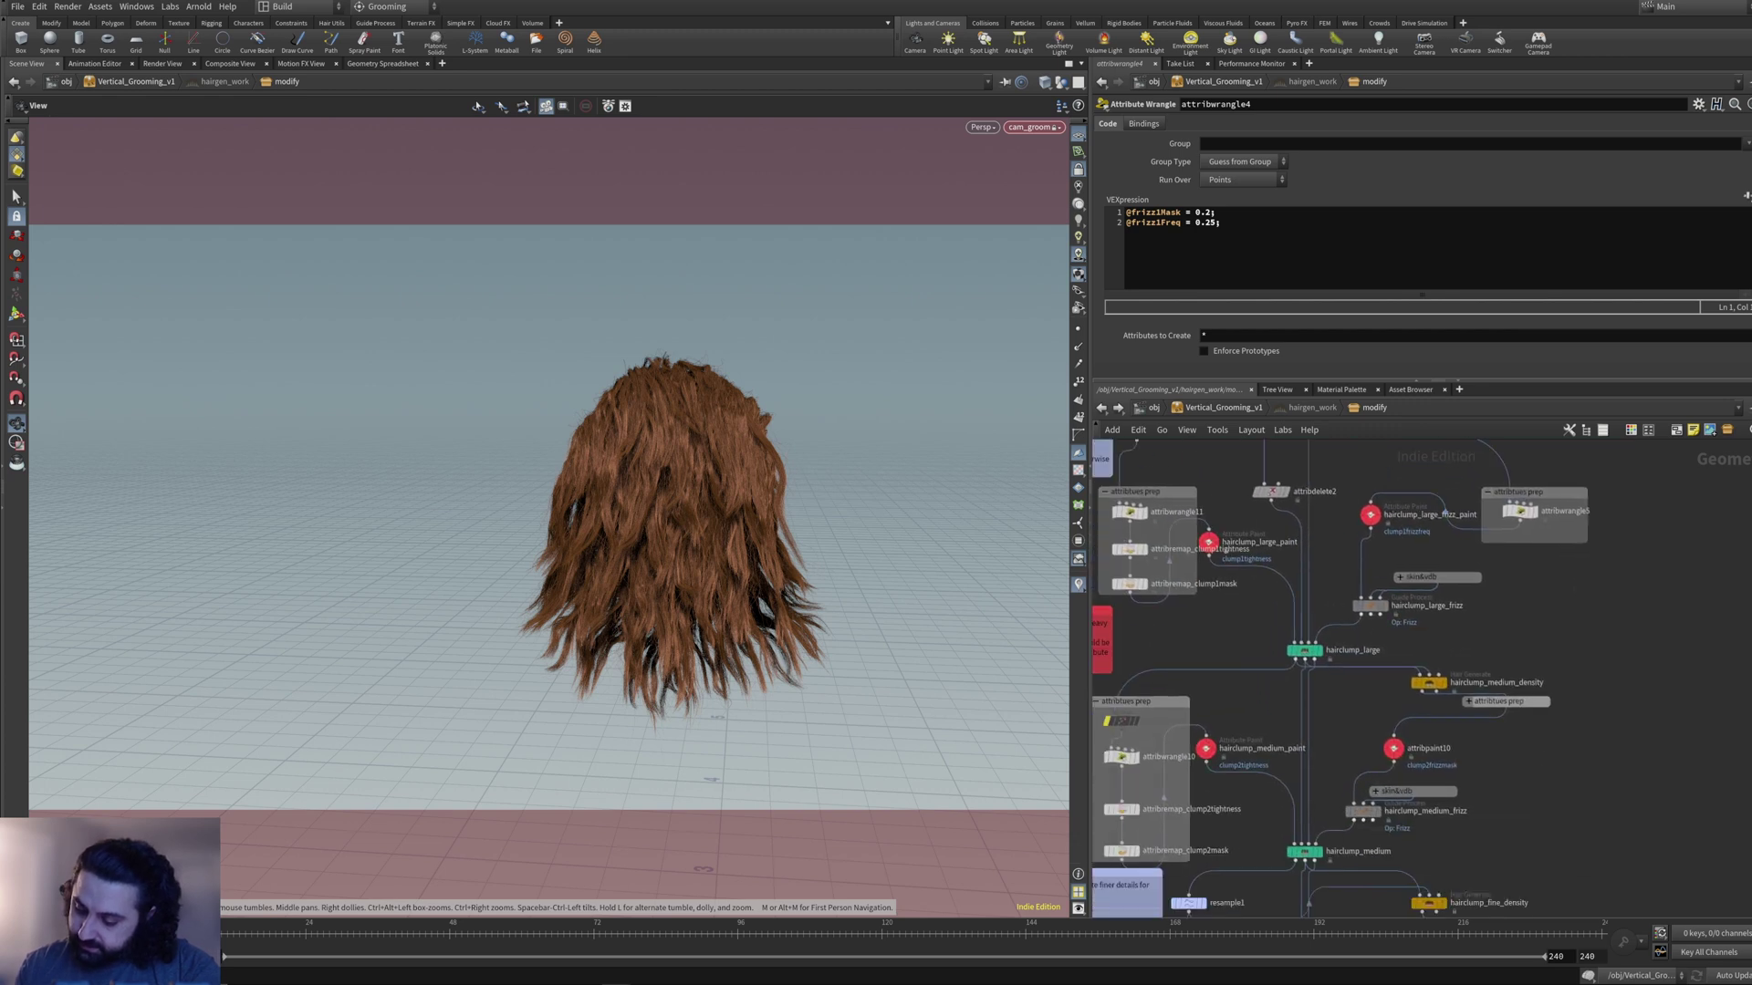
{"action": "left_click", "coordinate": [1468, 701]}
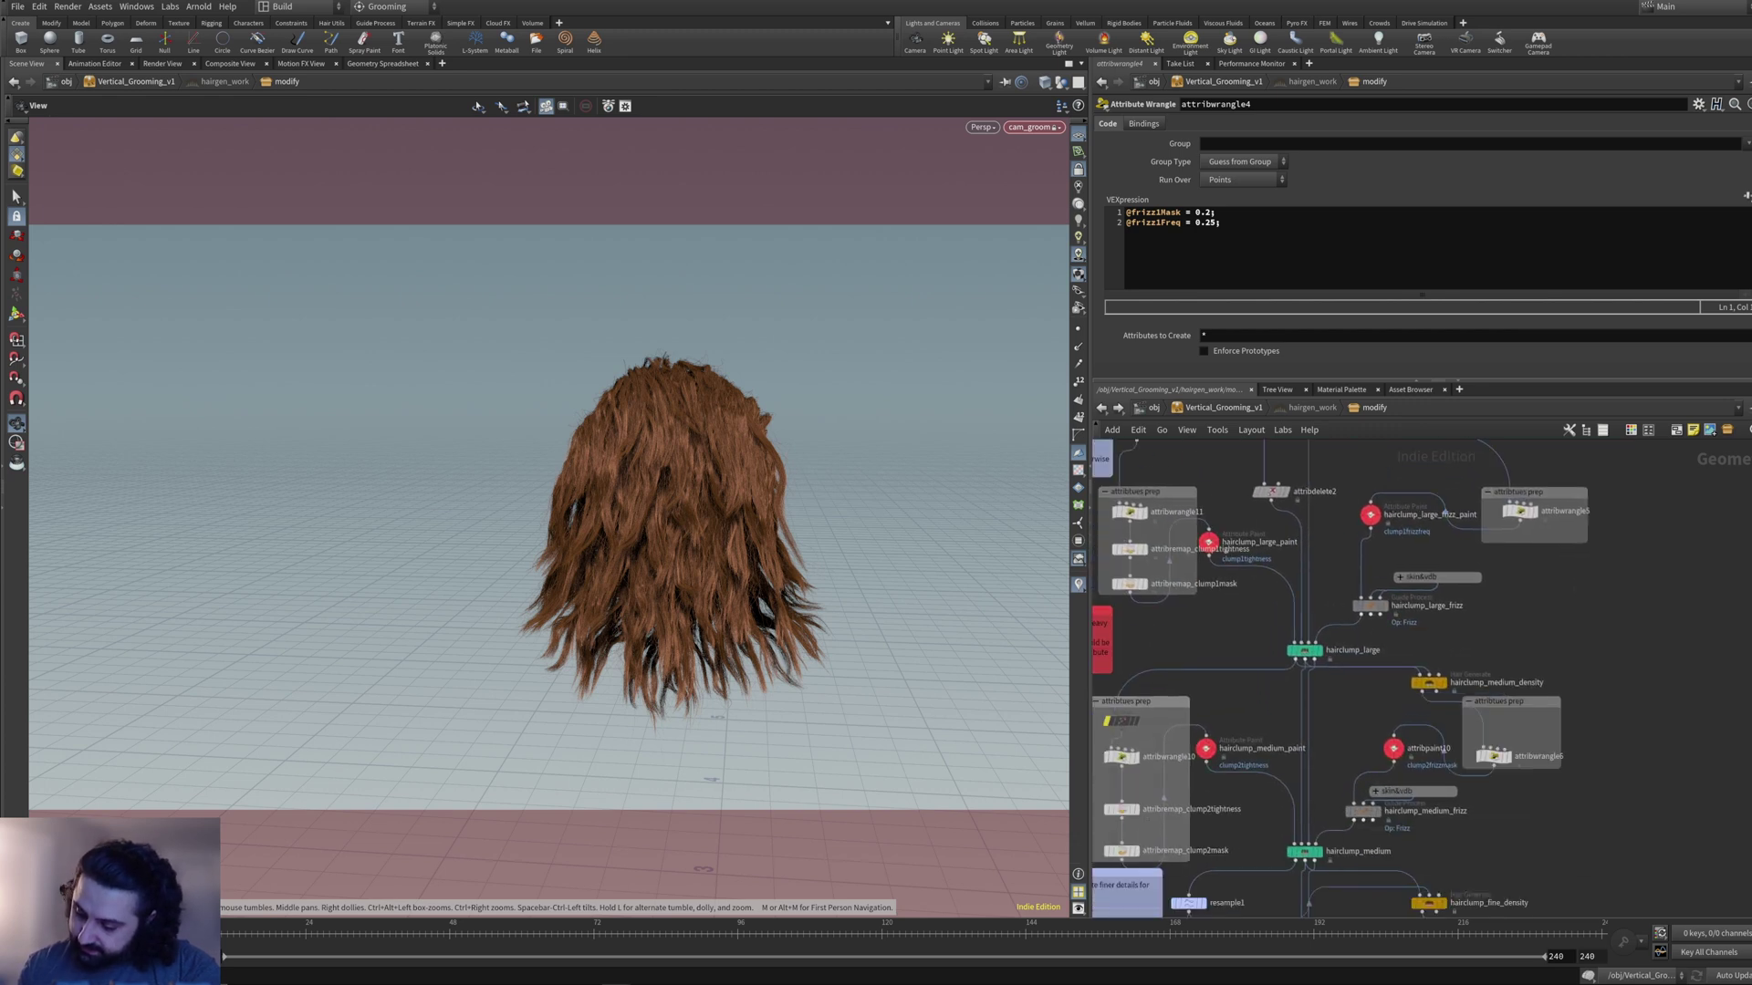
{"action": "middle_click_drag", "start_coordinate": [1359, 851], "coordinate": [1370, 762]}
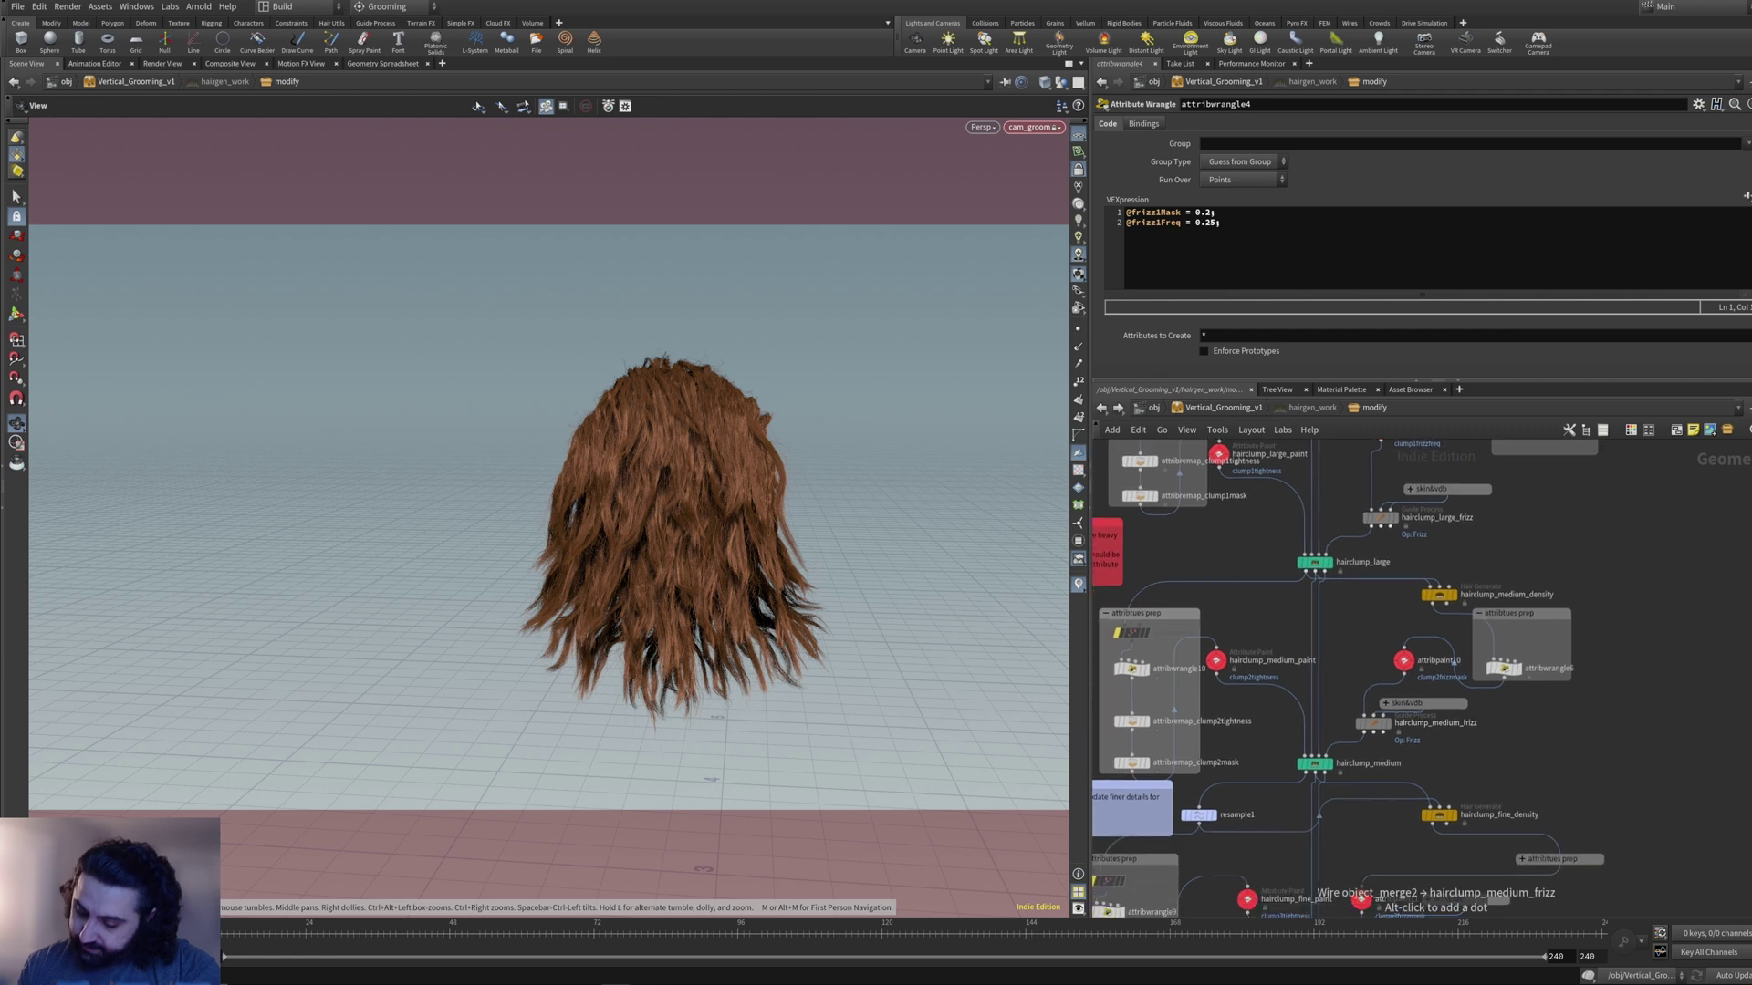
{"action": "middle_click_drag", "start_coordinate": [1435, 899], "coordinate": [1610, 438]}
{"action": "left_click", "coordinate": [1521, 704]}
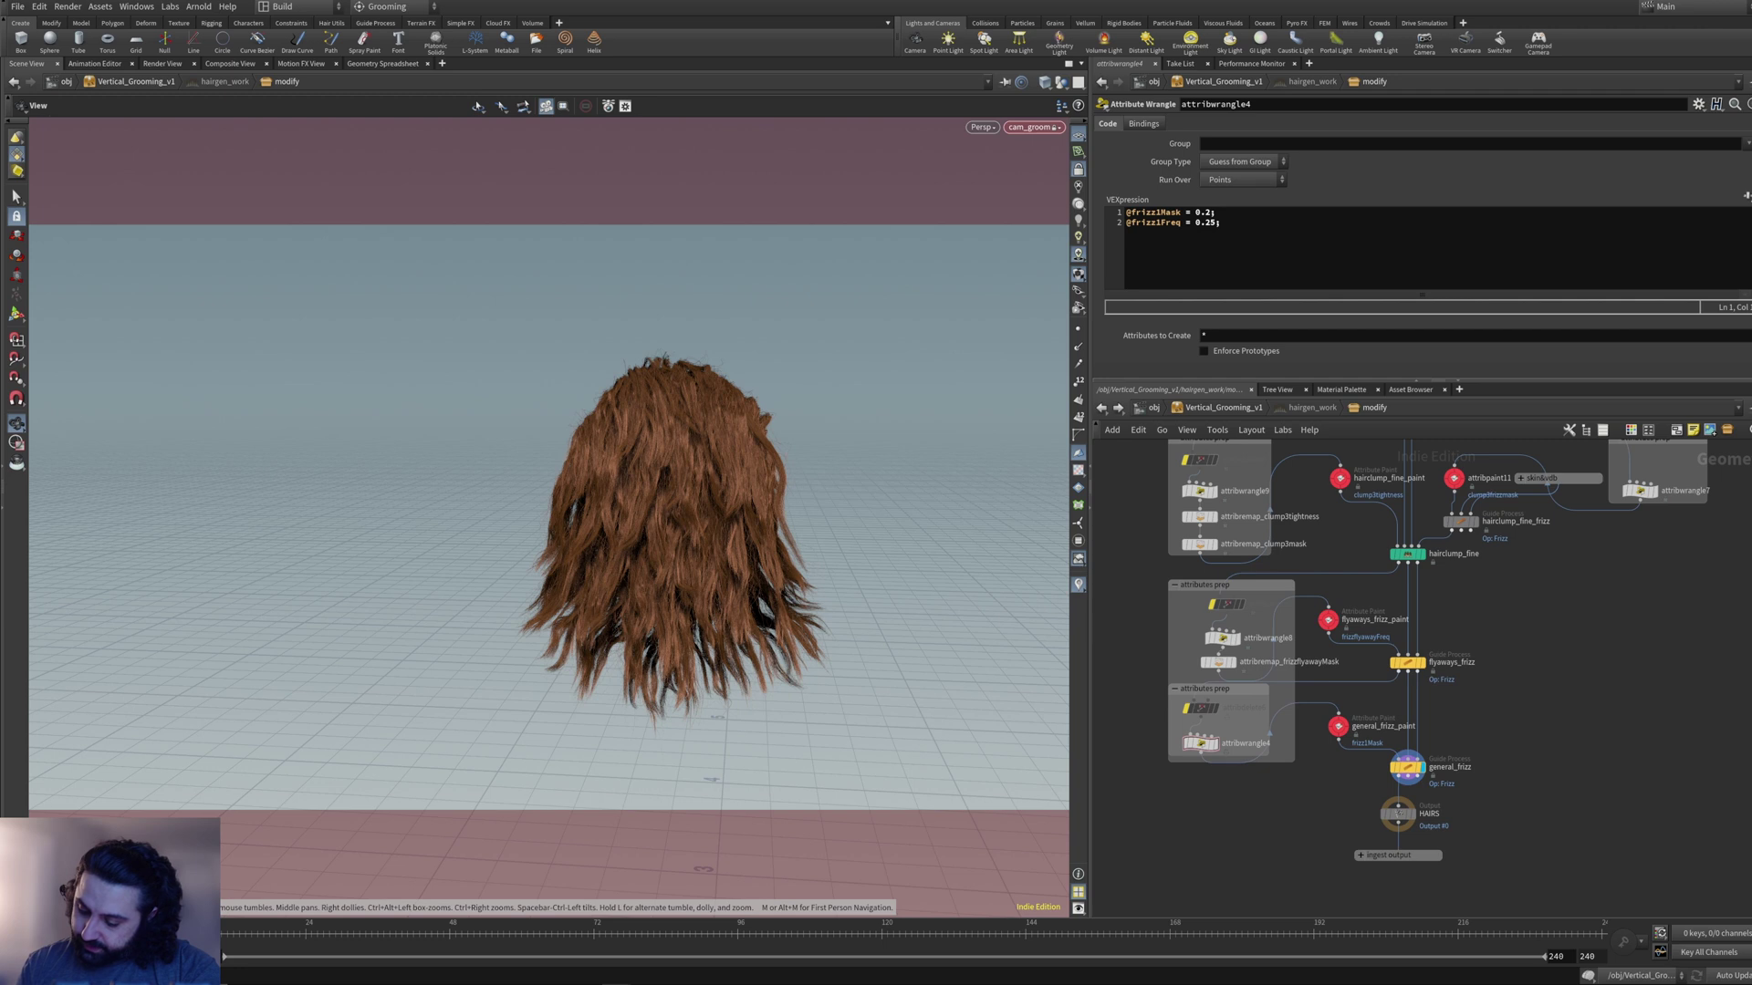
- Bypass the general_frizz, flyaways_frizz, hairclump_fine, hairclump_medium and hairclump_large nodes together
{"action": "left_click_drag", "start_coordinate": [1466, 620], "coordinate": [1390, 759]}
{"action": "mouse_move", "coordinate": [1483, 646]}
{"action": "middle_mouse_down"}
{"action": "mouse_move", "coordinate": [1472, 703]}
{"action": "mouse_move", "coordinate": [1474, 630]}
{"action": "middle_mouse_up"}
{"action": "left_click_drag", "start_coordinate": [1477, 631], "coordinate": [1384, 761]}
{"action": "middle_click_drag", "start_coordinate": [1396, 730], "coordinate": [1357, 885]}
{"action": "left_click", "coordinate": [1372, 747], "text": "shift"}
{"action": "left_click", "coordinate": [1361, 715], "text": "shift"}
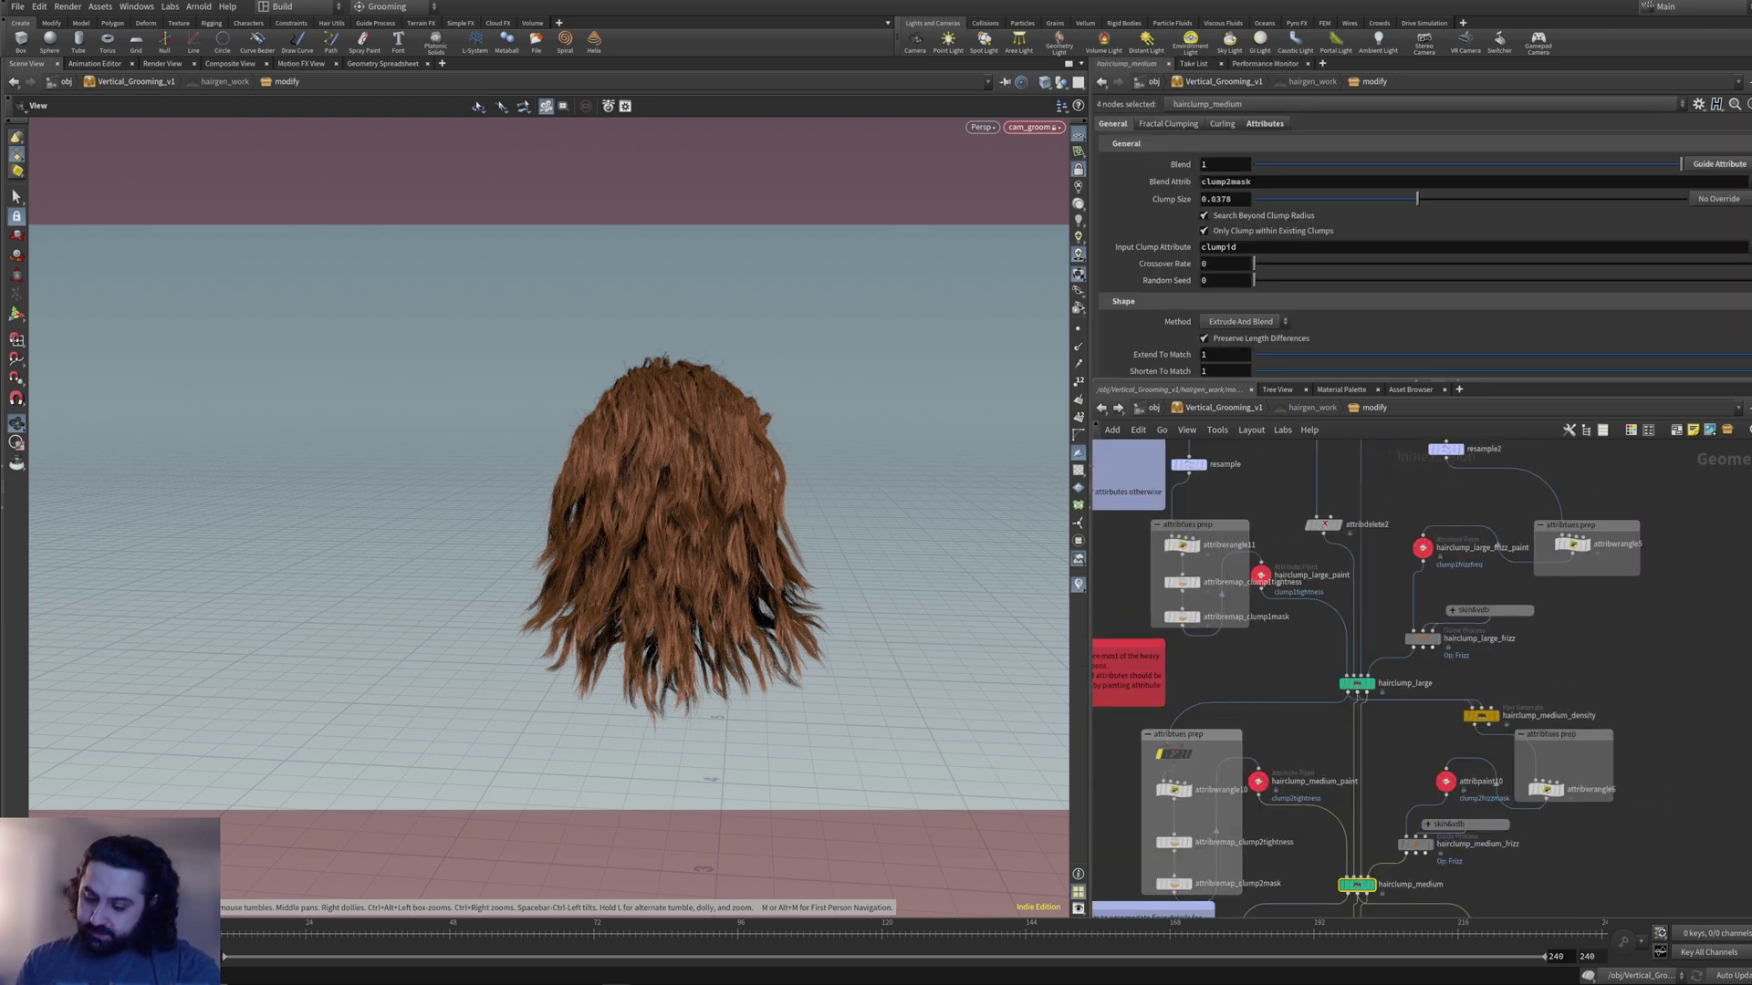
{"action": "left_click", "coordinate": [1357, 684], "text": "shift"}
{"action": "middle_click_drag", "start_coordinate": [1356, 683], "coordinate": [1378, 720]}
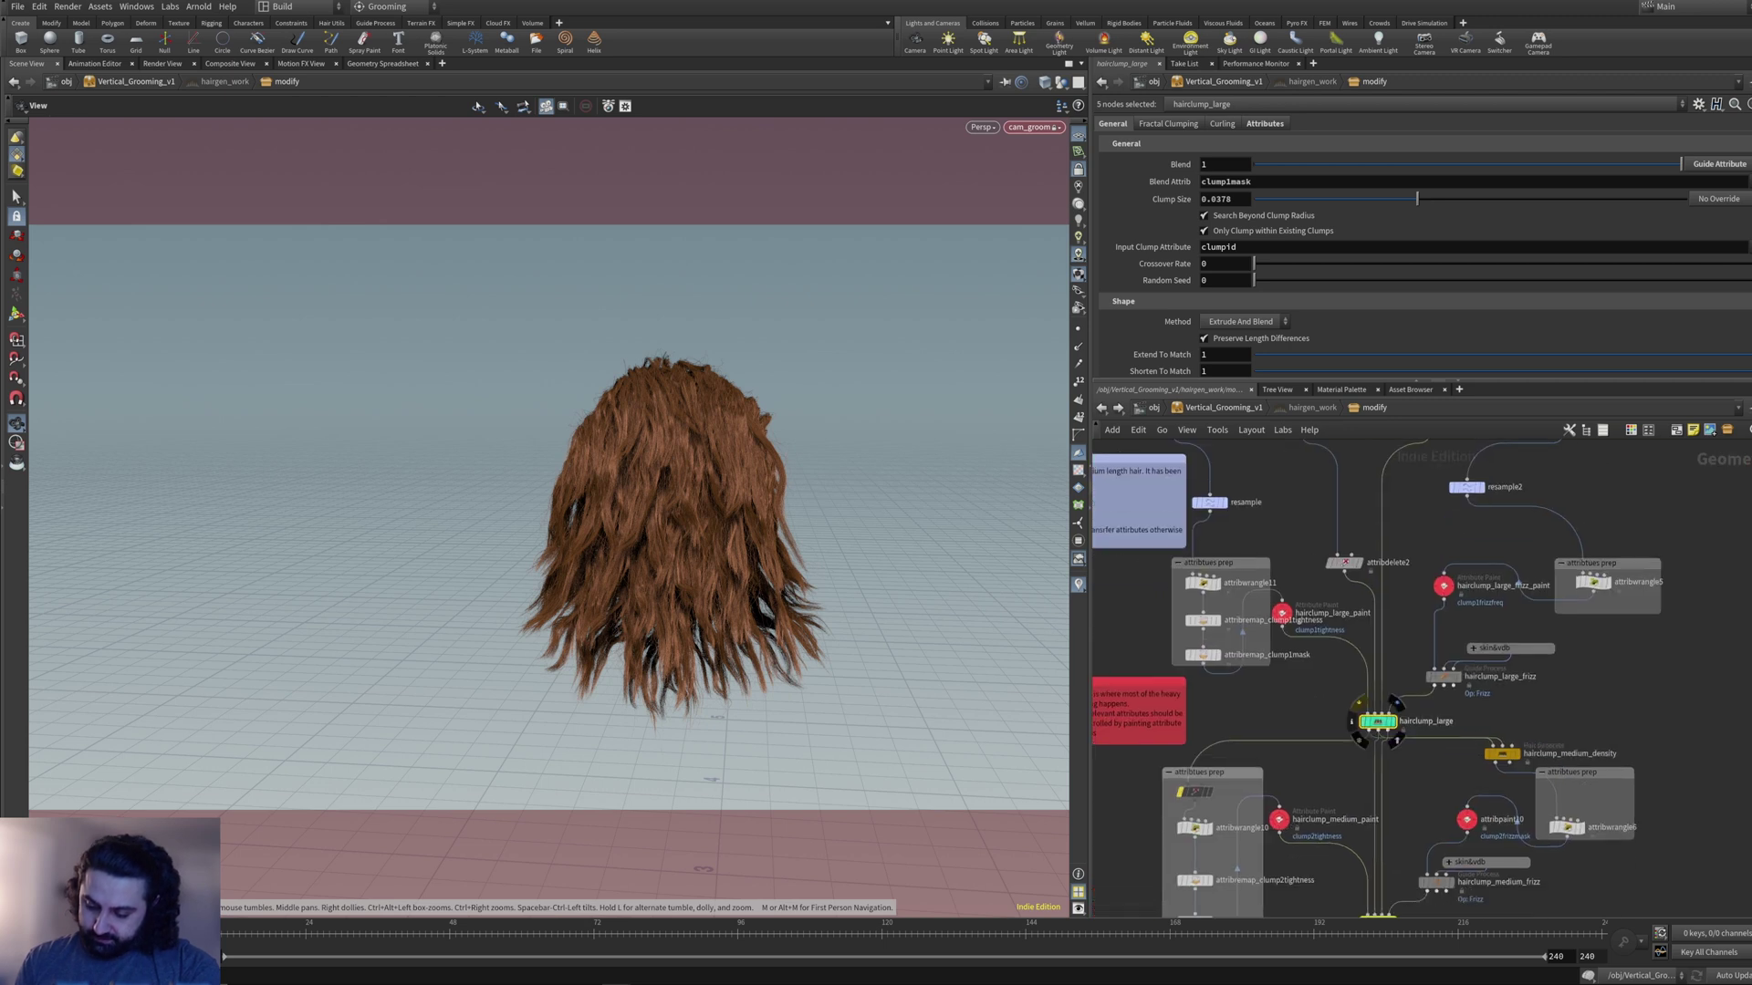
{"action": "key", "text": "b"}
- Inspect the geometry info of the HAIRS output node with the clump and frizz nodes bypassed
{"action": "middle_click_drag", "start_coordinate": [1379, 894], "coordinate": [1376, 511]}
{"action": "middle_click_drag", "start_coordinate": [1460, 785], "coordinate": [1468, 551]}
{"action": "left_click", "coordinate": [1467, 551]}
{"action": "middle_click", "coordinate": [1373, 776]}
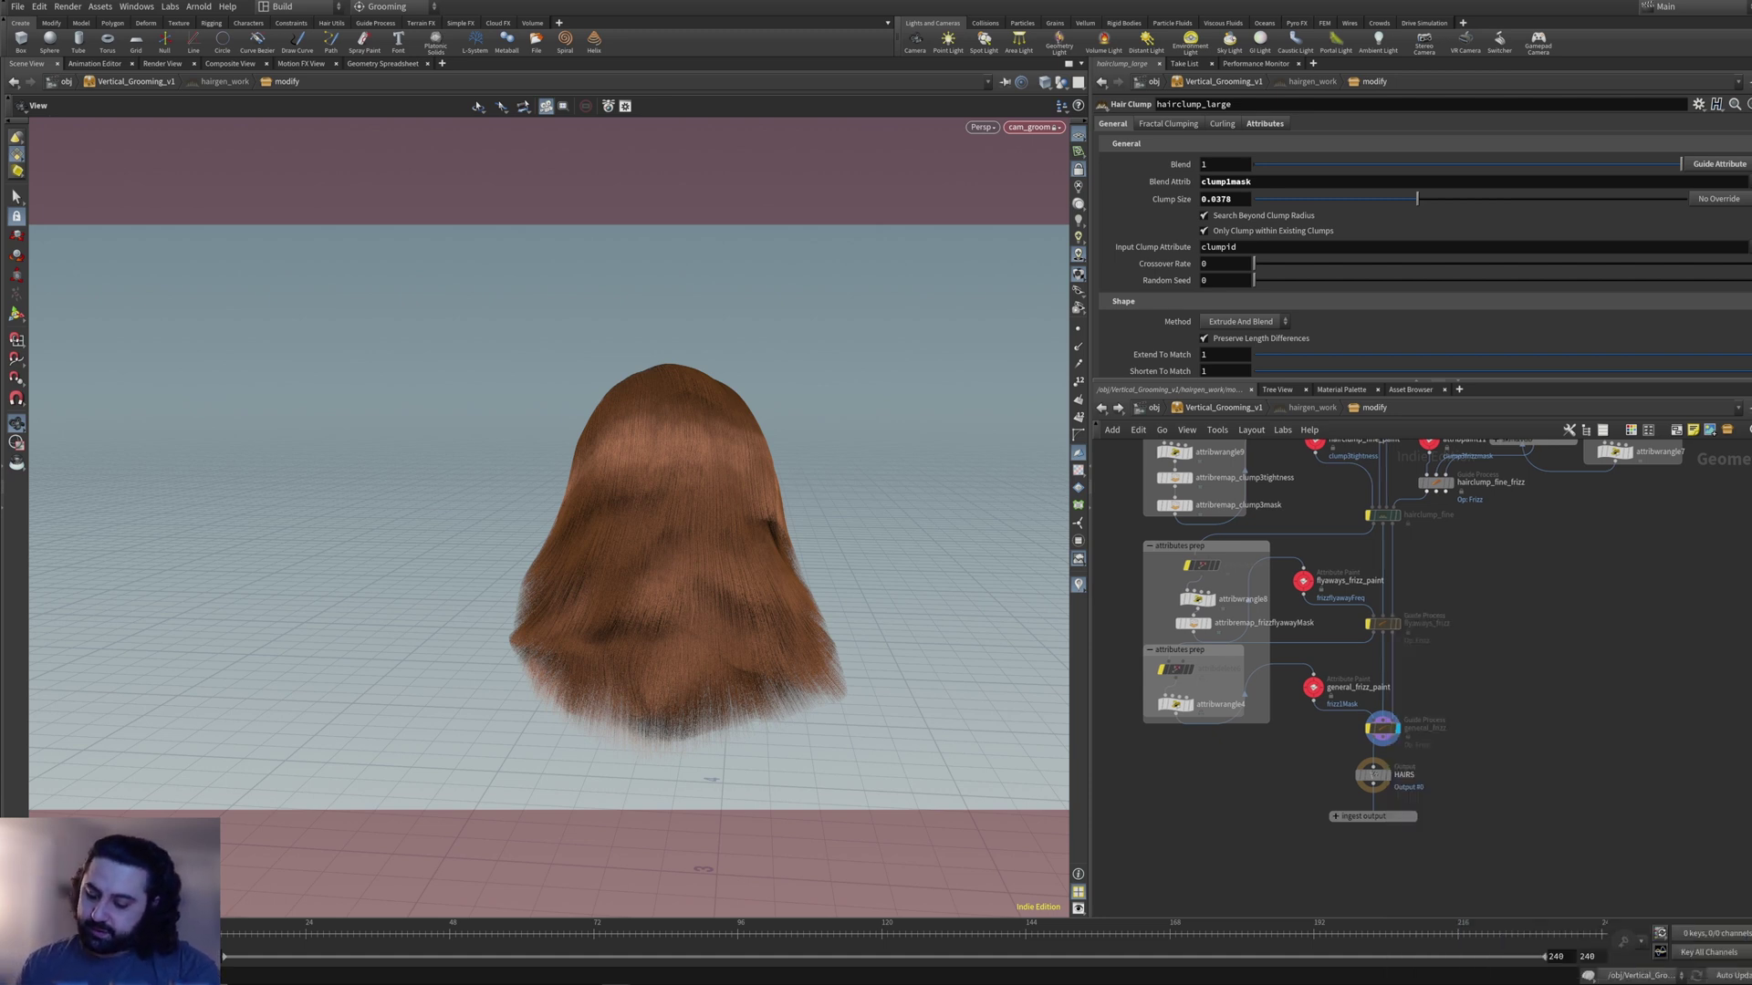
- Add a Stash node beneath the HAIRS output node and wire the HAIRS output into it
{"action": "key", "text": "Tab"}
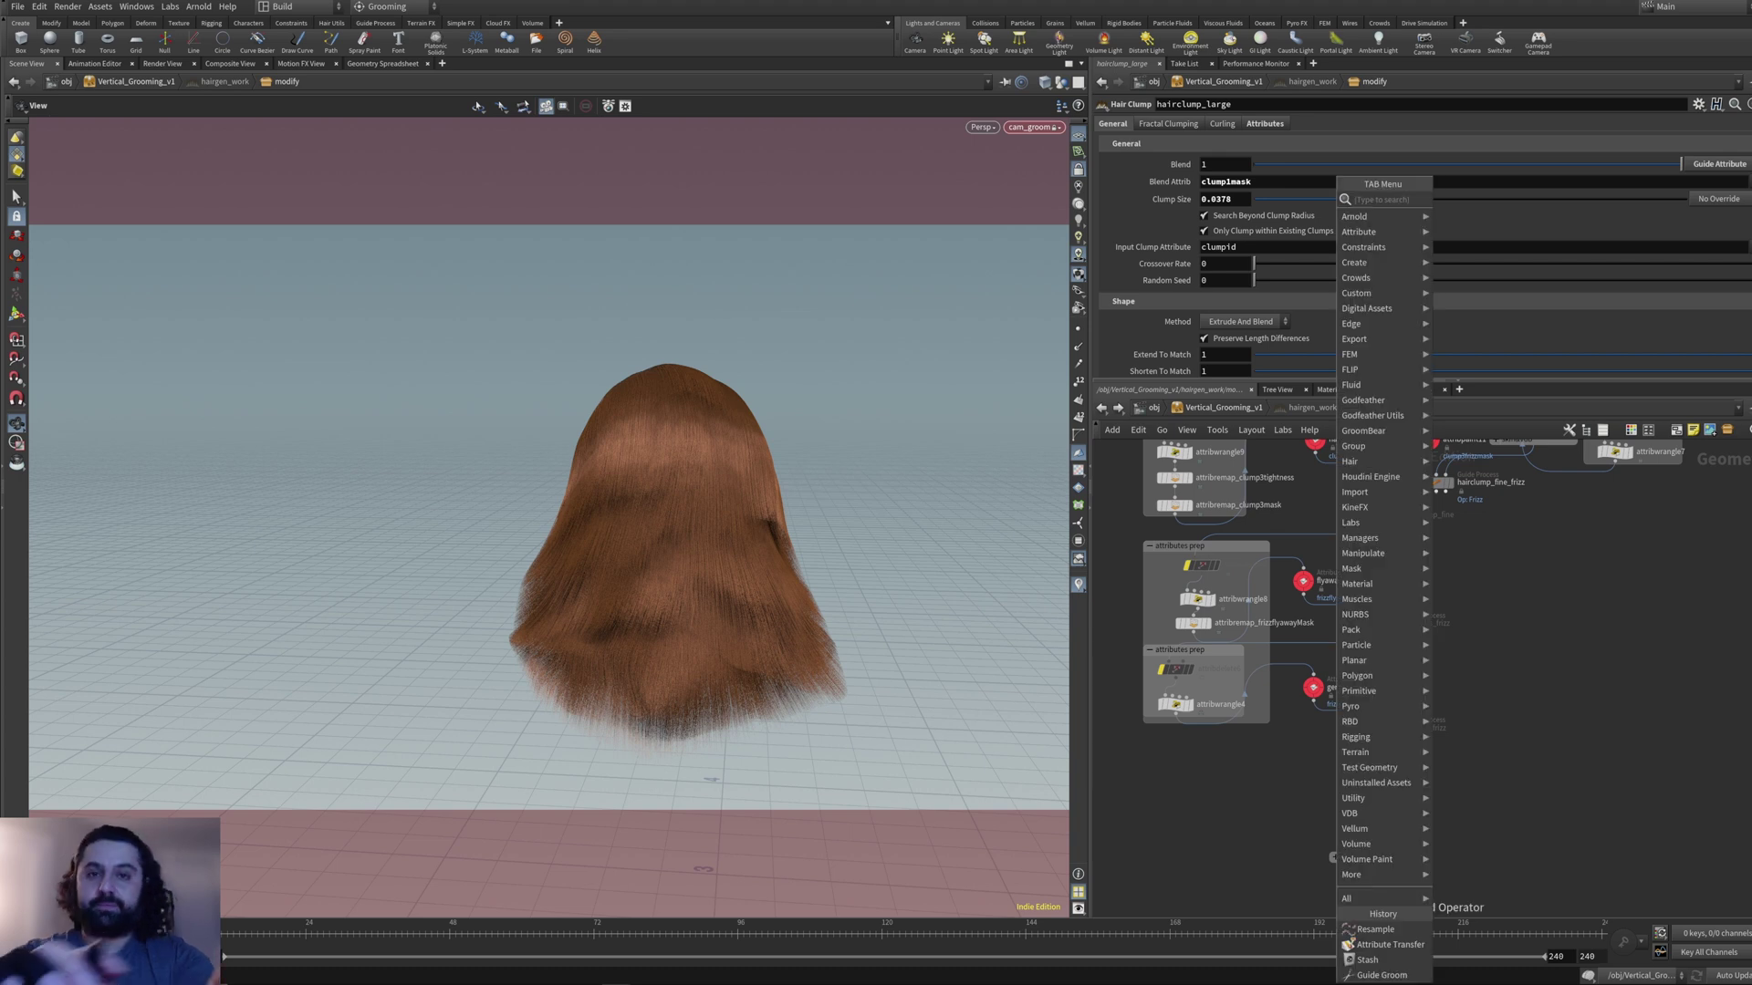
{"action": "type", "text": "sta"}
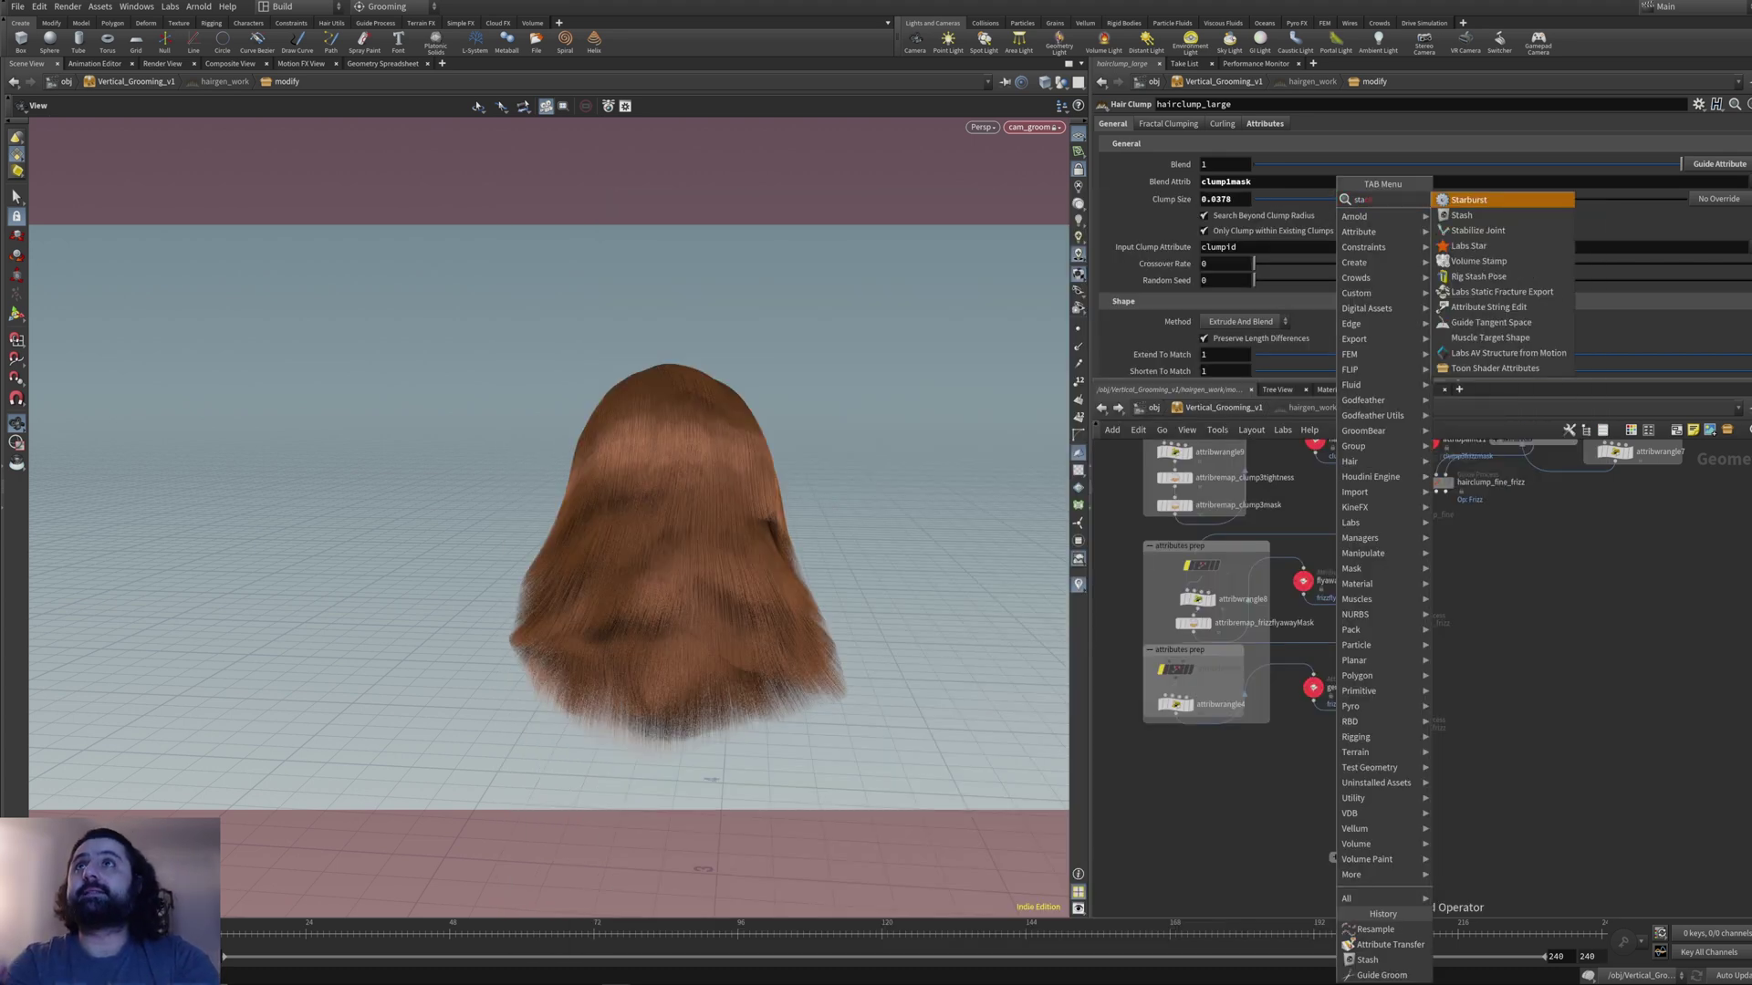
{"action": "key", "text": "Down"}
{"action": "key", "text": "Return"}
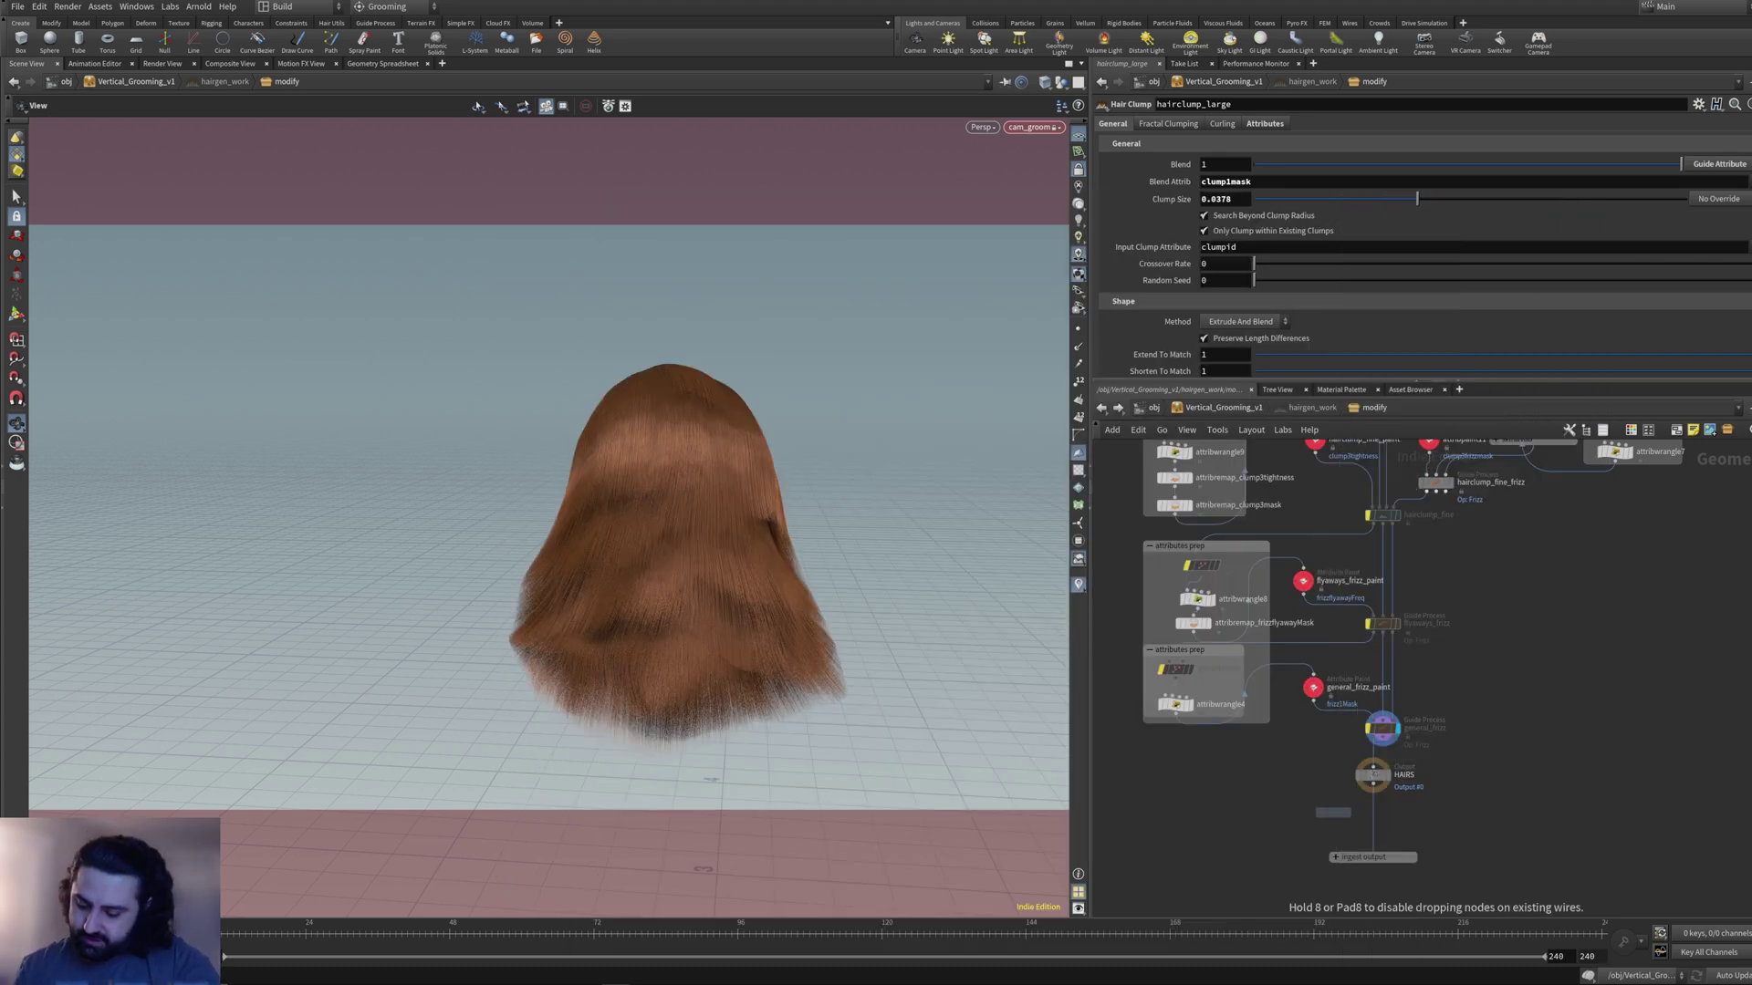
{"action": "left_click", "coordinate": [1312, 812]}
{"action": "left_click_drag", "start_coordinate": [1373, 785], "coordinate": [1312, 806]}
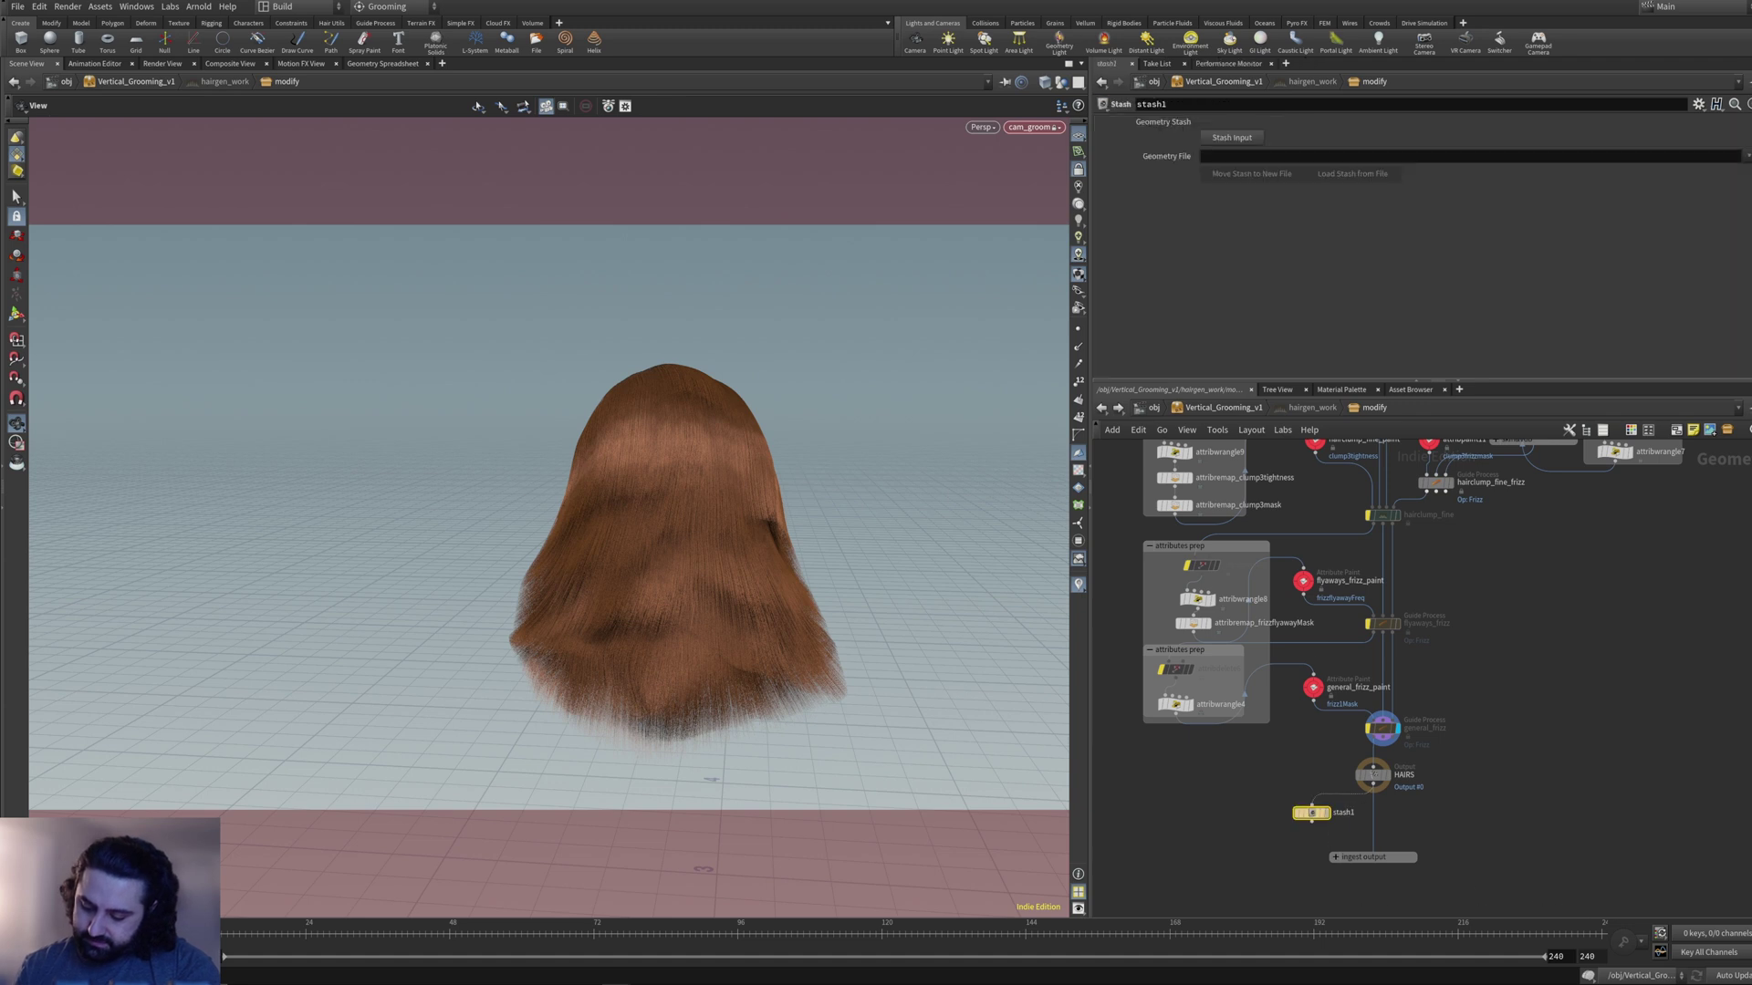
- Display the Stash node, stash its input geometry, then detach it from HAIRS, set it aside and check its info
{"action": "left_click", "coordinate": [1327, 812]}
{"action": "left_click", "coordinate": [1232, 138]}
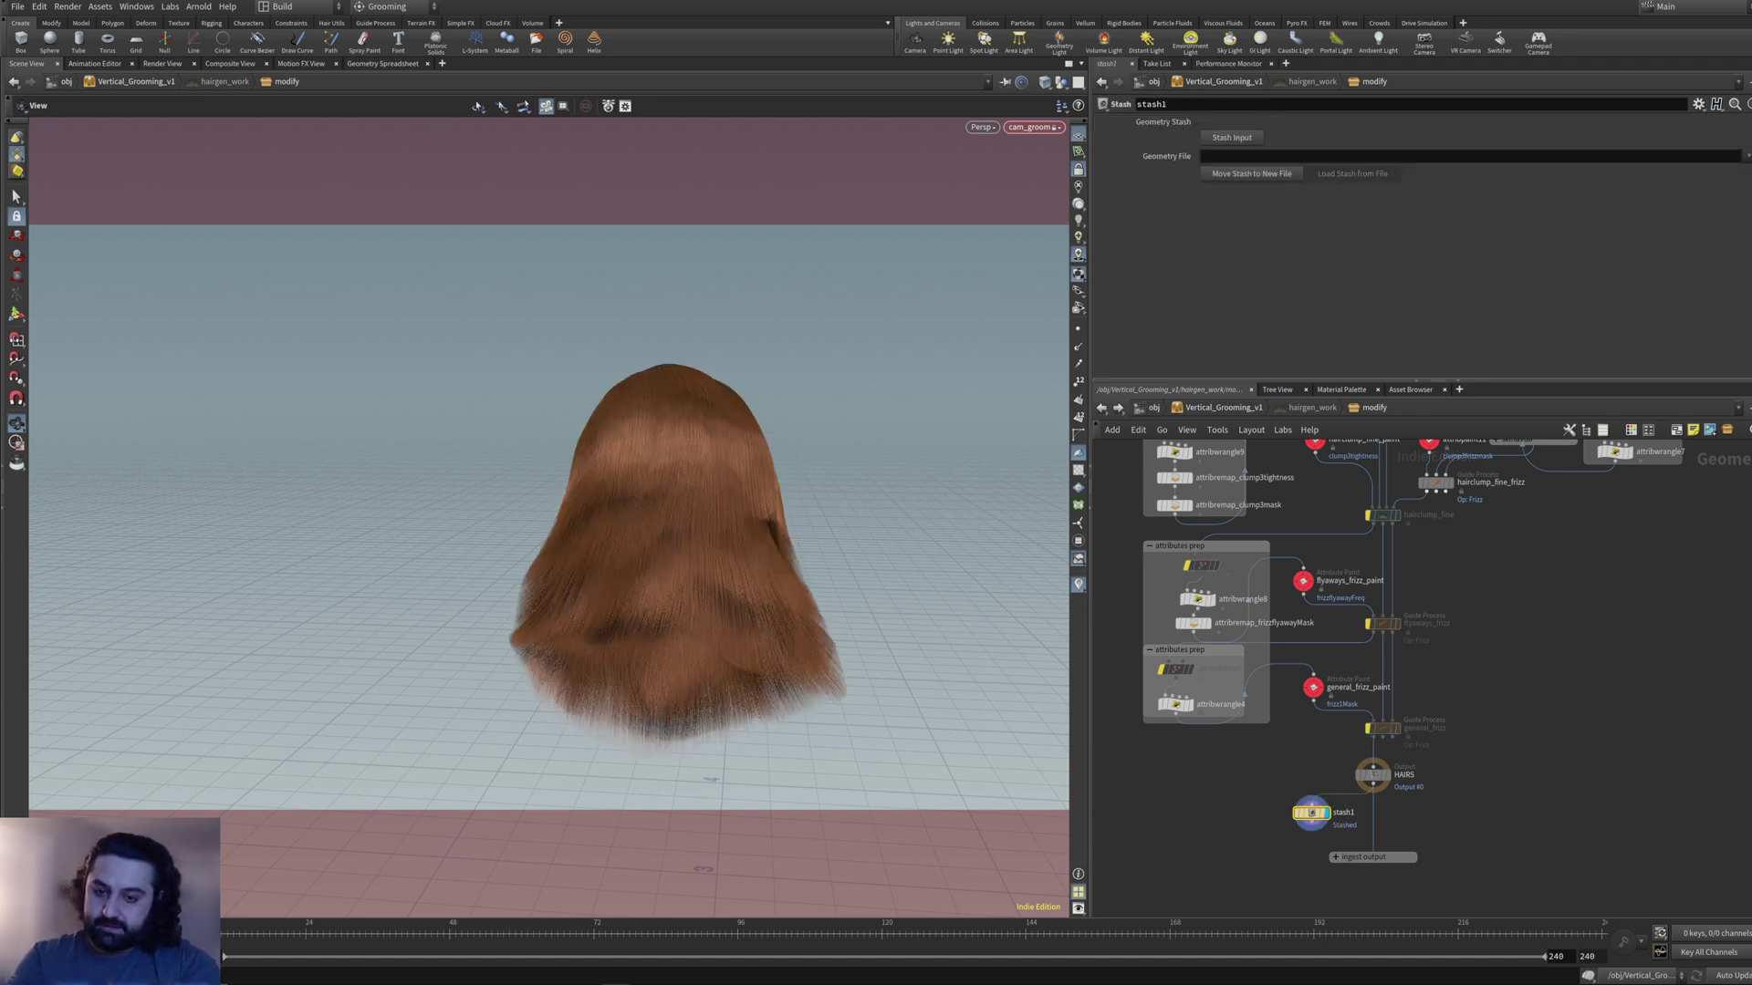
{"action": "left_click_drag", "start_coordinate": [1312, 812], "coordinate": [1175, 813]}
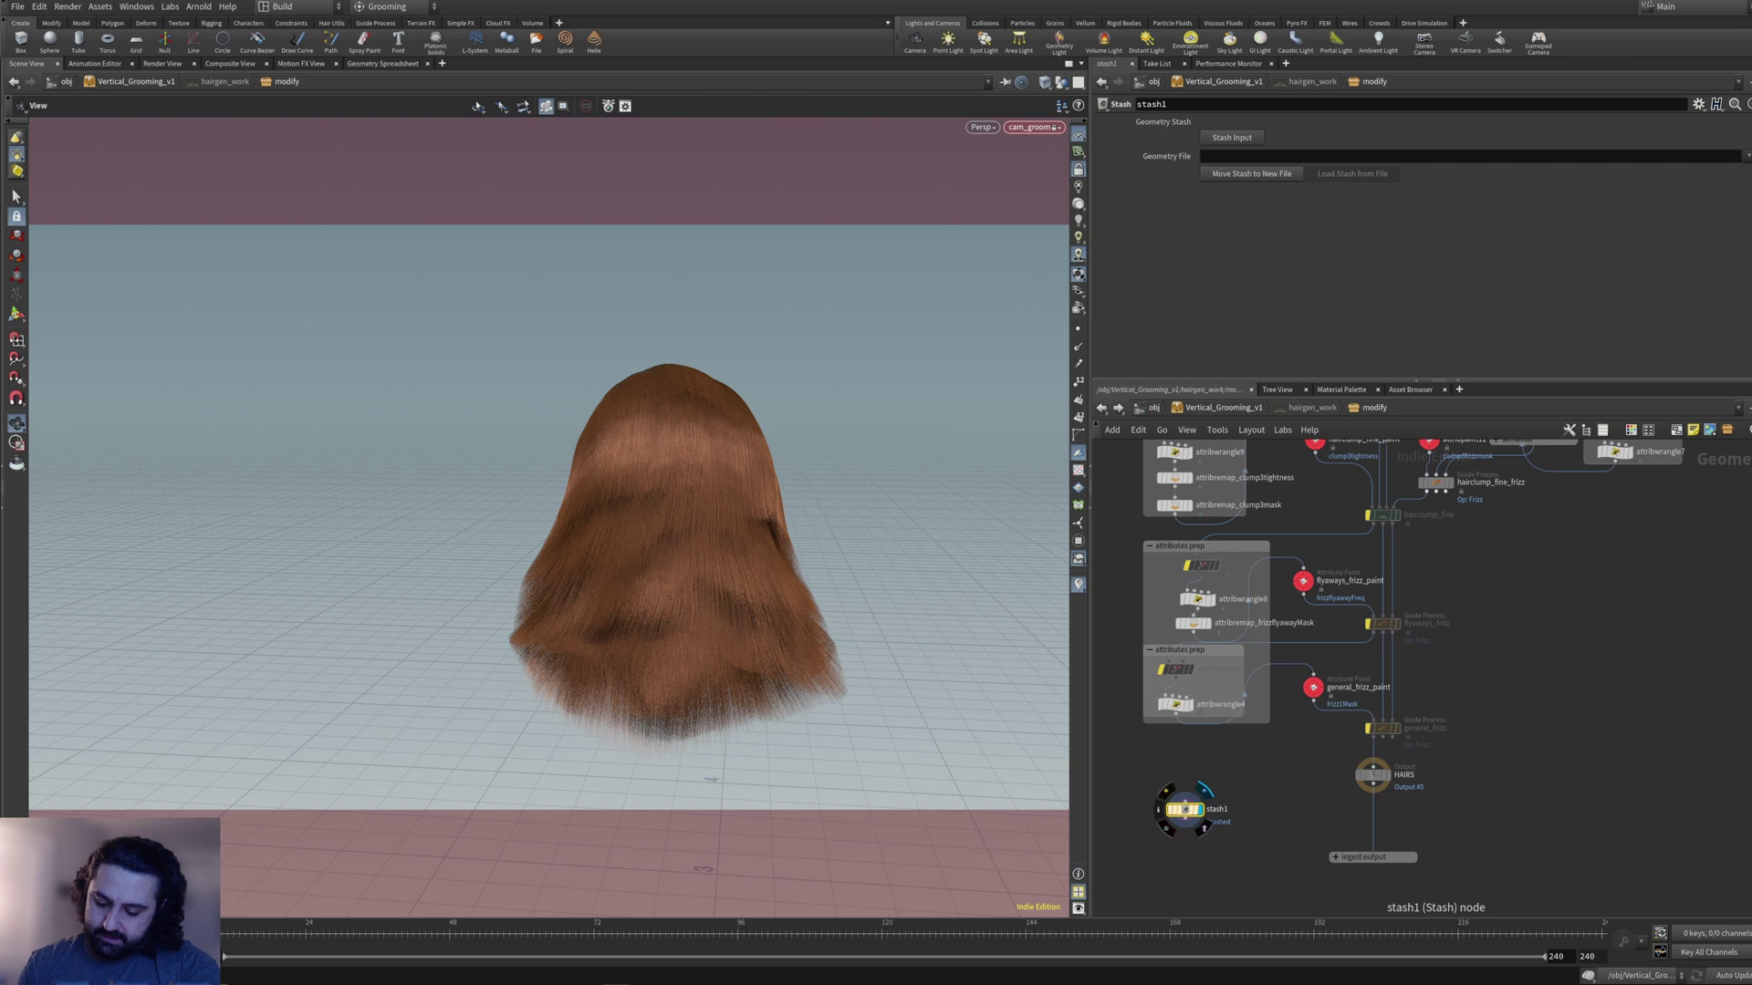
{"action": "middle_click", "coordinate": [1180, 809]}
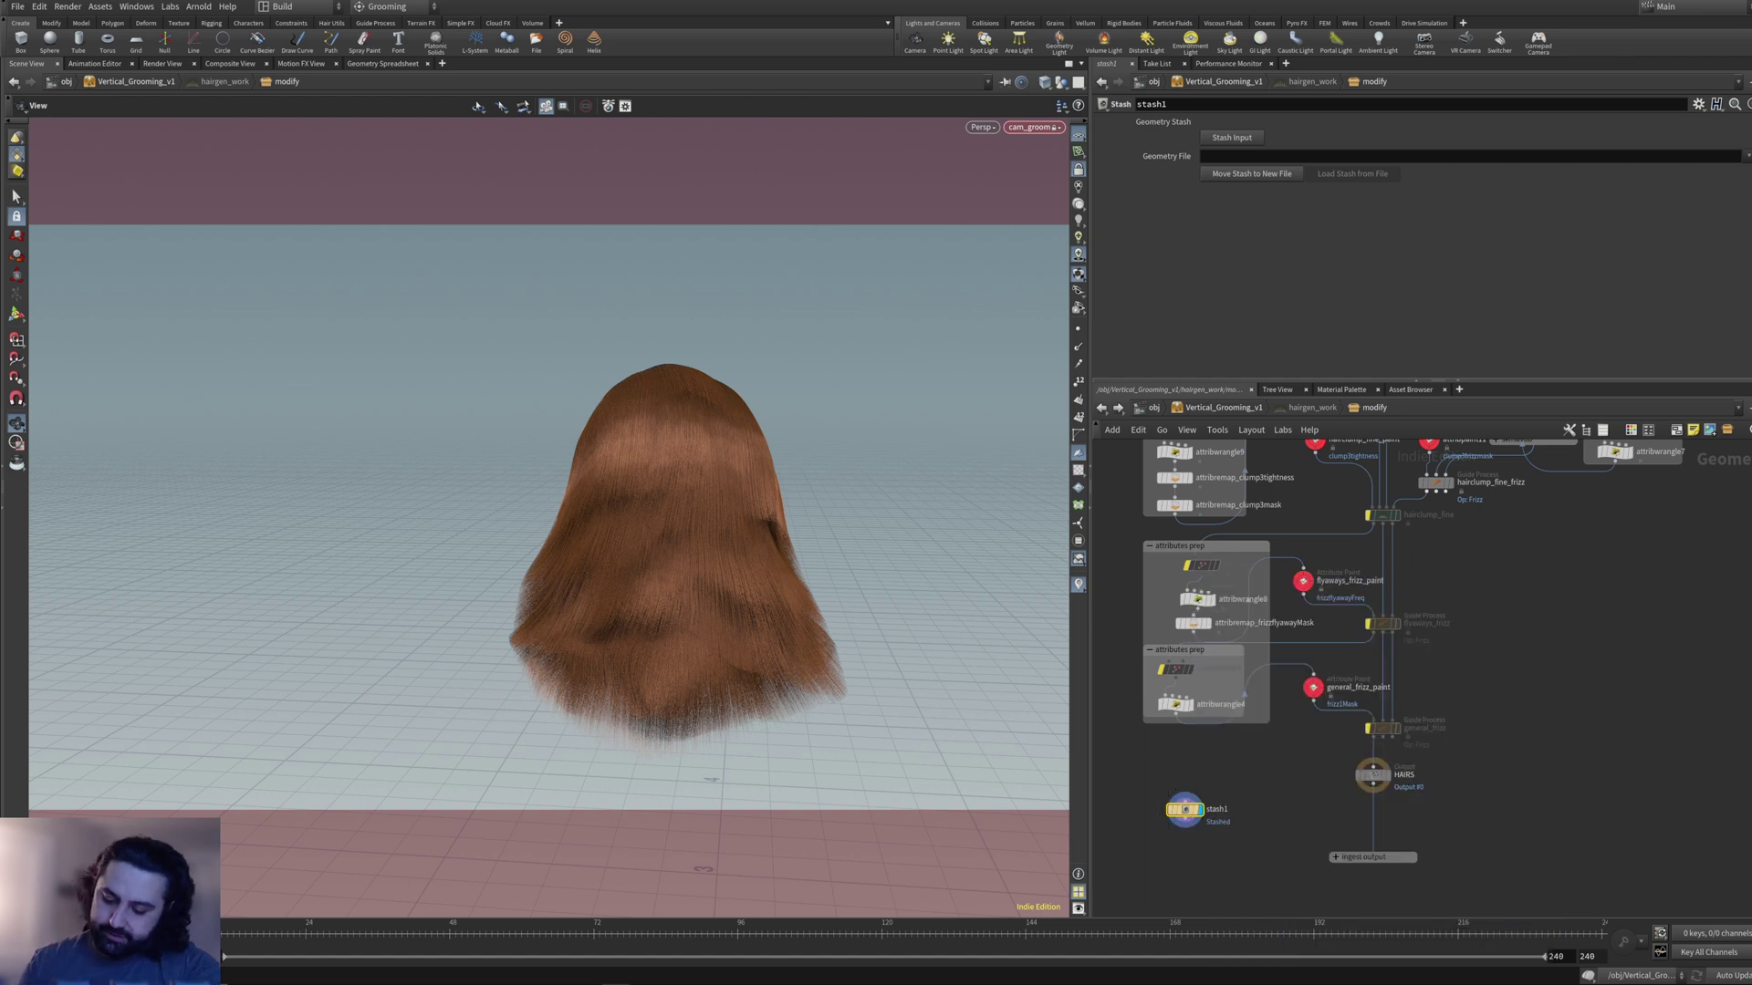
- Move stash1 up between resample and attribdelete2, then shift hairclump_large_paint clear of its attributes prep box and widen that box
{"action": "left_click_drag", "start_coordinate": [1185, 809], "coordinate": [1126, 748]}
{"action": "middle_click_drag", "start_coordinate": [1126, 748], "coordinate": [1252, 840]}
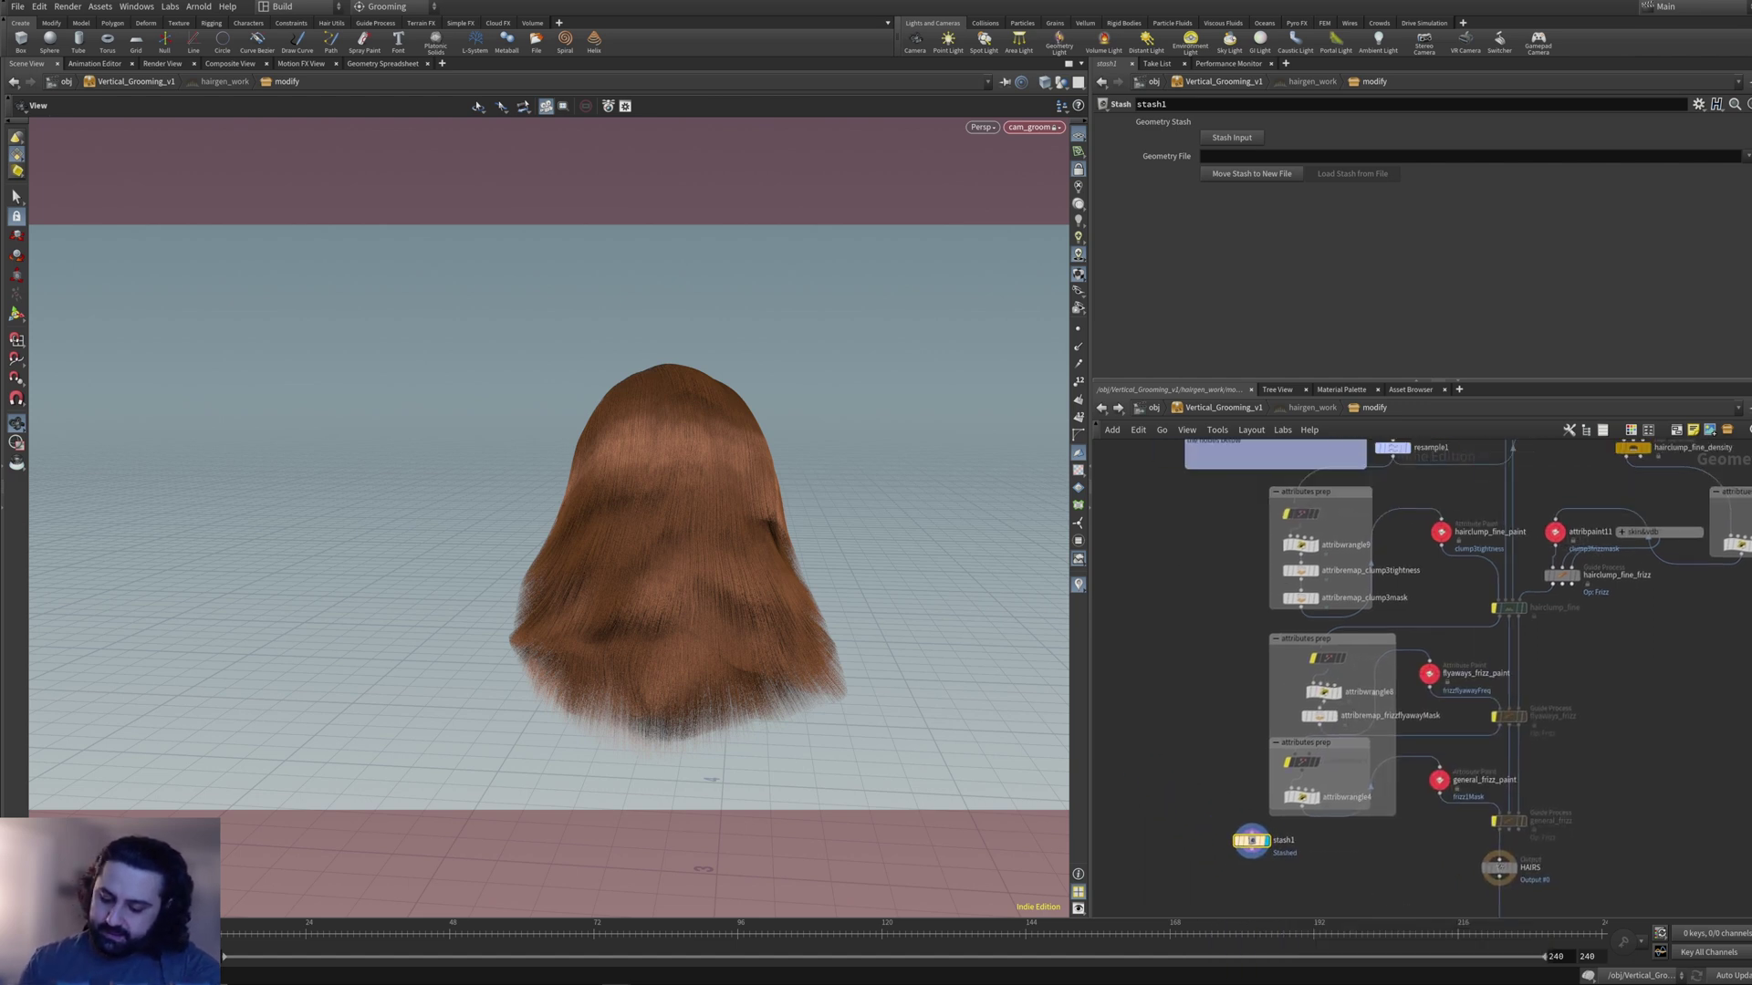
{"action": "left_click_drag", "start_coordinate": [1252, 840], "coordinate": [1200, 532]}
{"action": "middle_click_drag", "start_coordinate": [1200, 532], "coordinate": [1188, 815]}
{"action": "left_click_drag", "start_coordinate": [1188, 815], "coordinate": [1202, 519]}
{"action": "middle_click_drag", "start_coordinate": [1203, 518], "coordinate": [1196, 794]}
{"action": "left_click_drag", "start_coordinate": [1196, 793], "coordinate": [1219, 625]}
{"action": "middle_click_drag", "start_coordinate": [1219, 625], "coordinate": [1183, 721]}
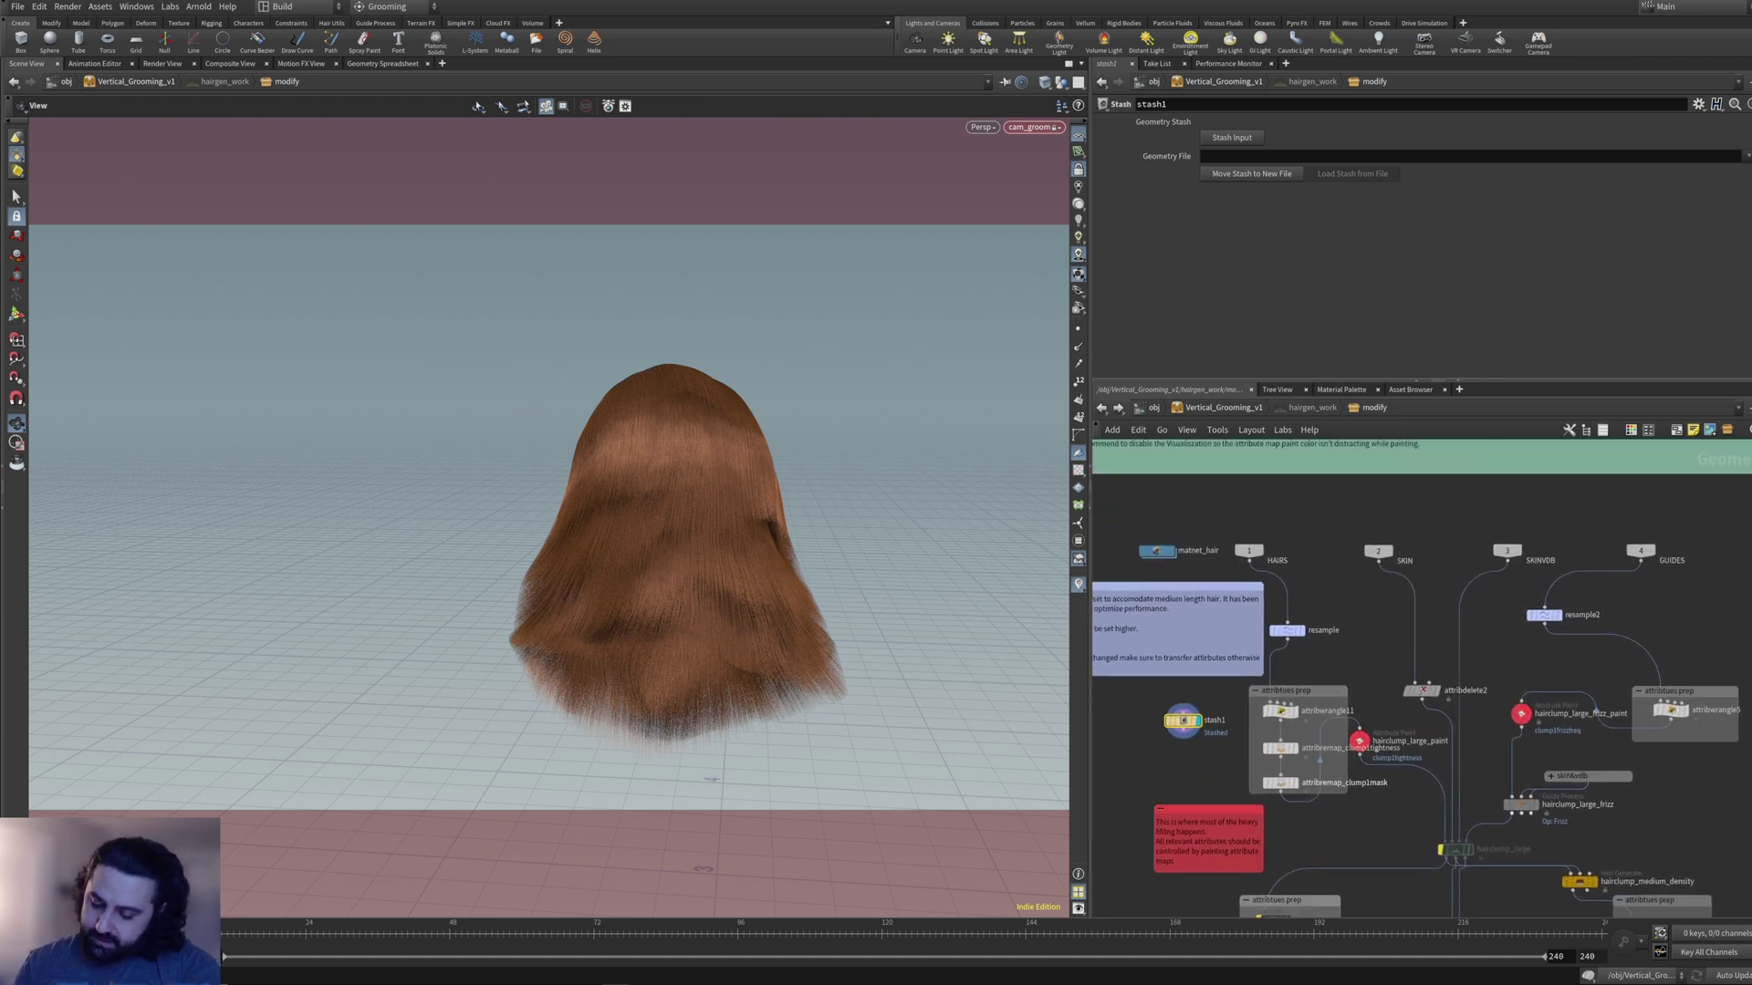
{"action": "middle_click_drag", "start_coordinate": [1184, 723], "coordinate": [1184, 691]}
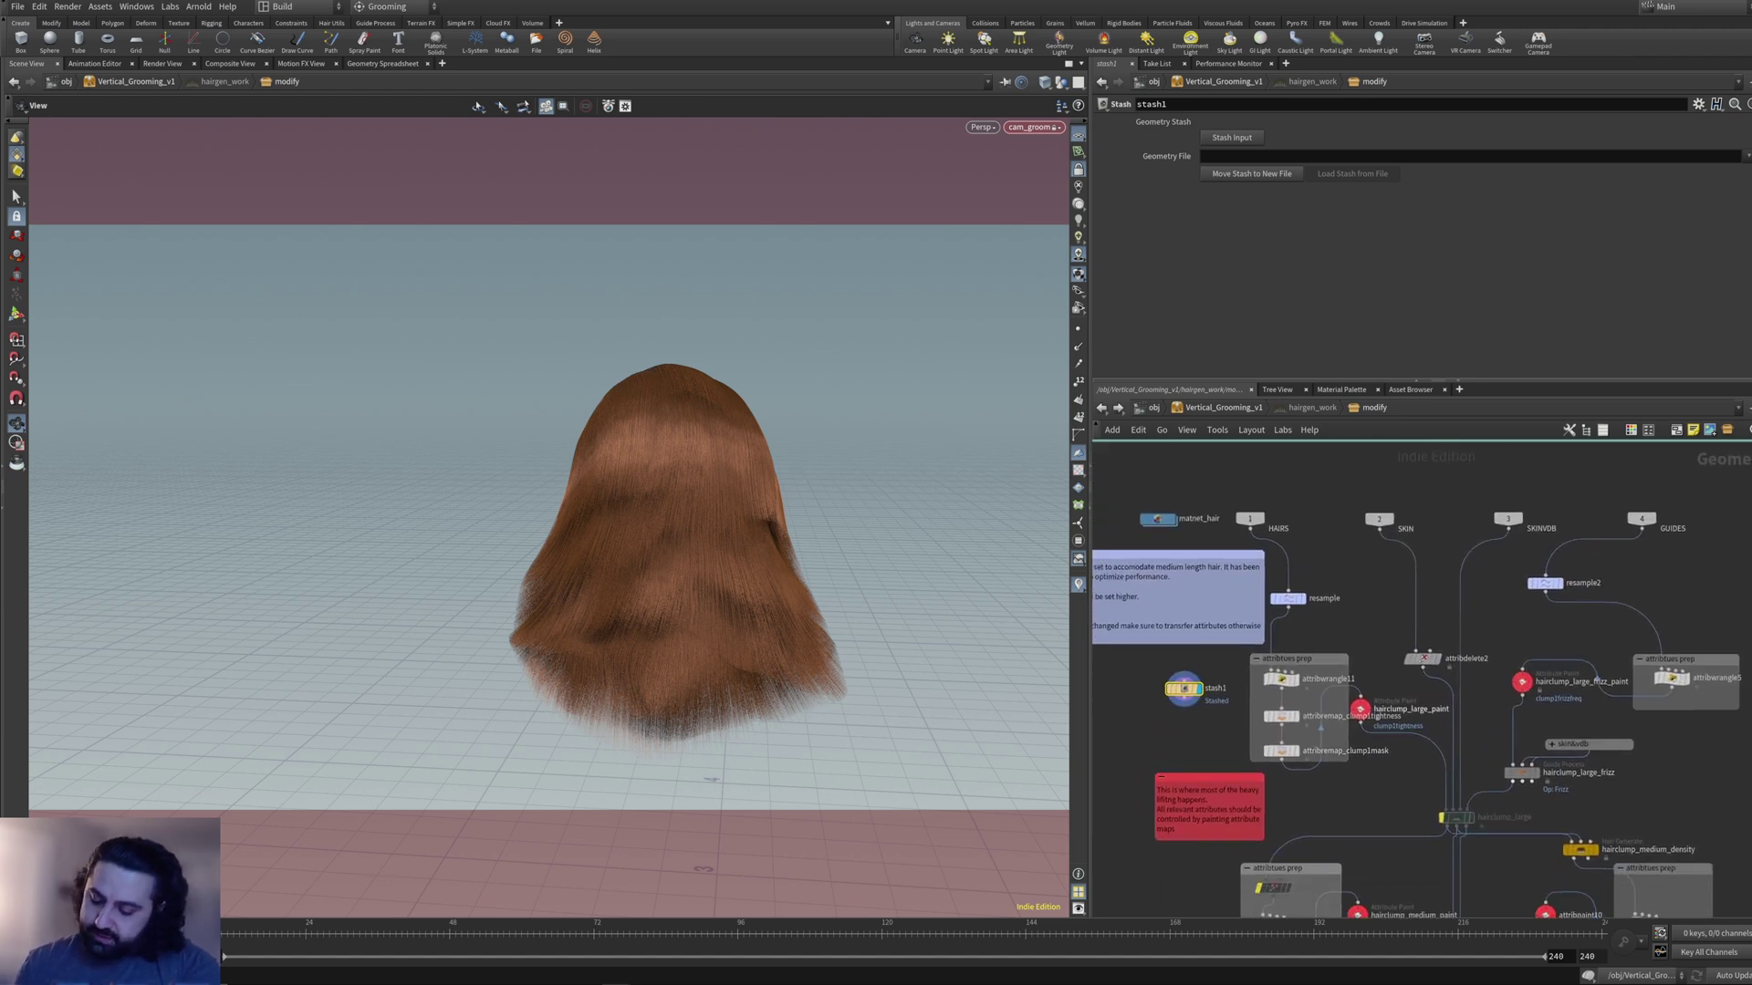
{"action": "left_click_drag", "start_coordinate": [1184, 689], "coordinate": [1370, 618]}
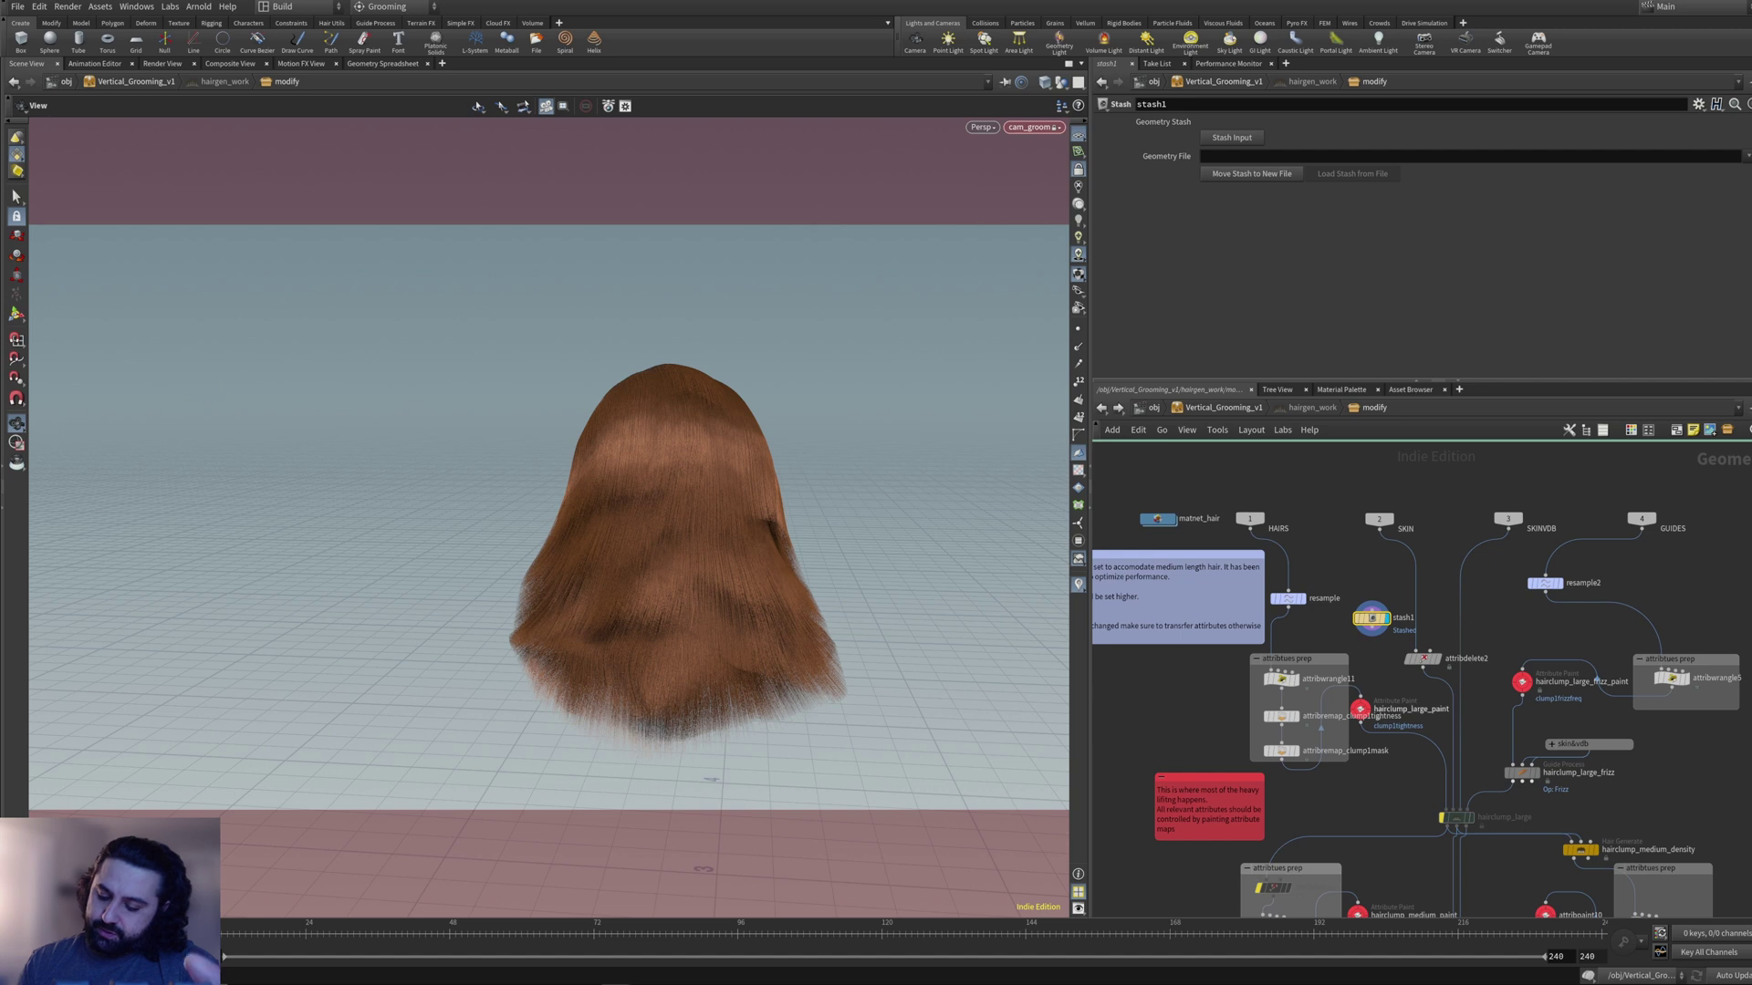
{"action": "left_click_drag", "start_coordinate": [1359, 709], "coordinate": [1387, 712]}
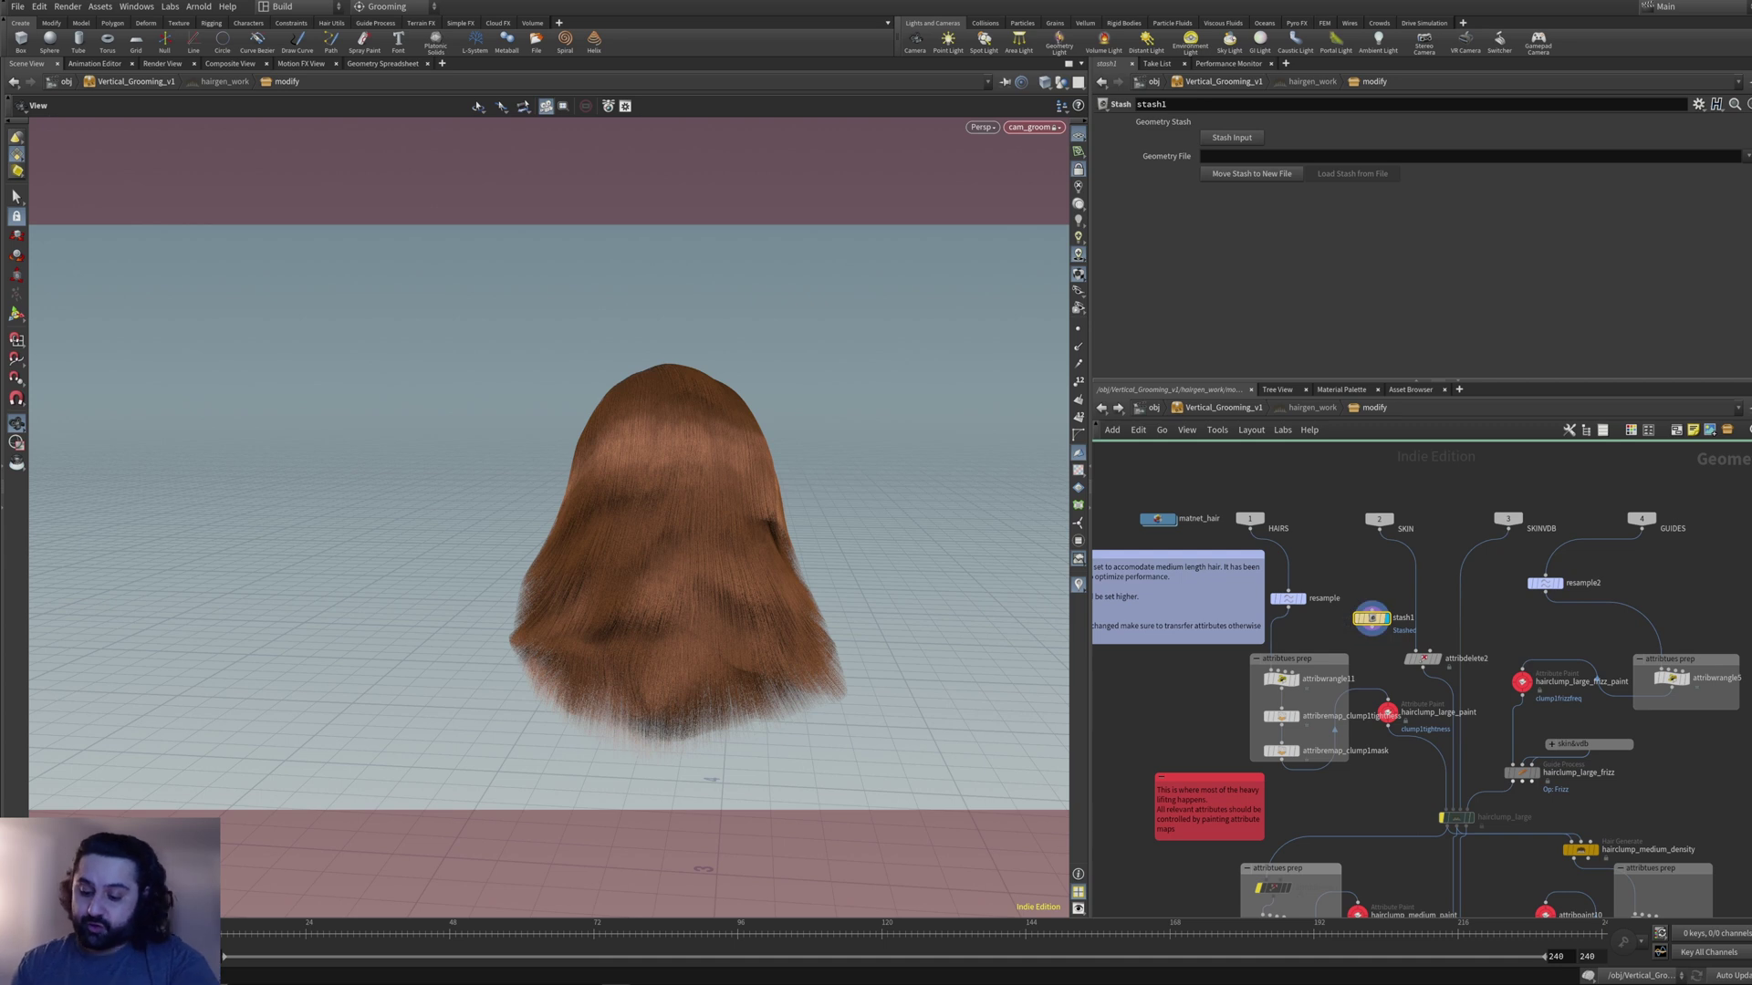
{"action": "left_click_drag", "start_coordinate": [1250, 715], "coordinate": [1231, 715]}
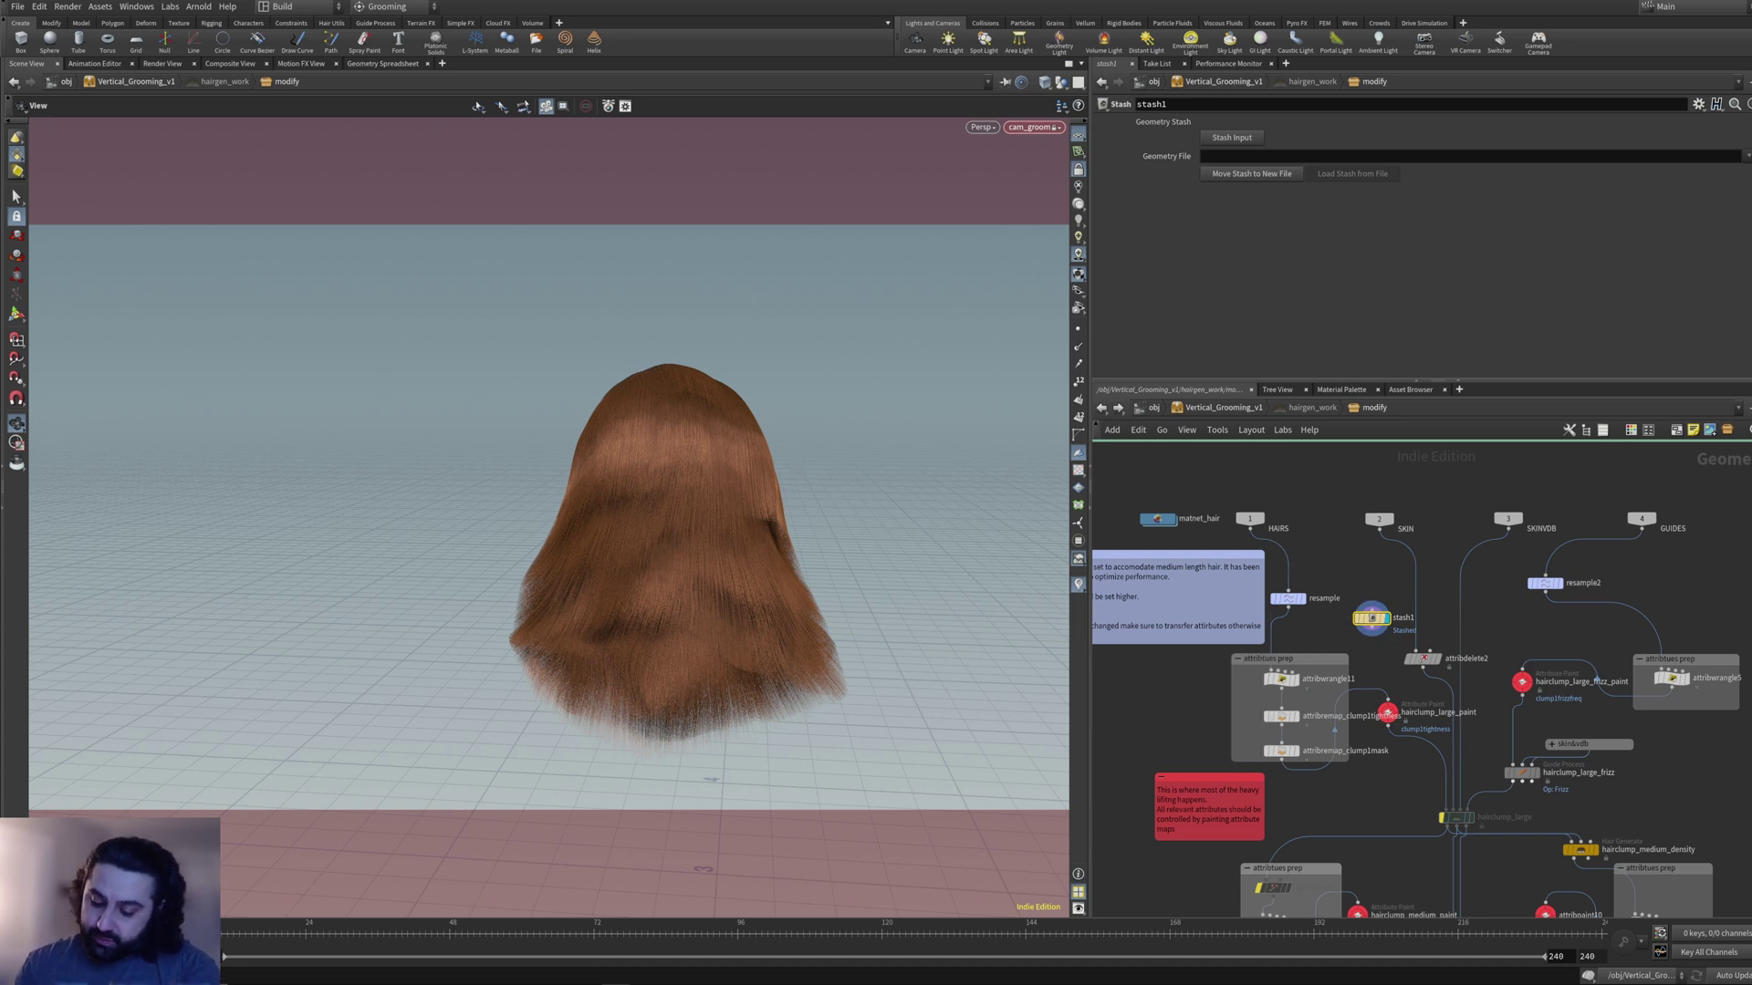
- Try bypassing the three large-clump prep nodes, attribwrangle11 and its two attribute remaps, then re-enable them
{"action": "left_click_drag", "start_coordinate": [1314, 670], "coordinate": [1251, 759]}
{"action": "left_click", "coordinate": [1268, 680]}
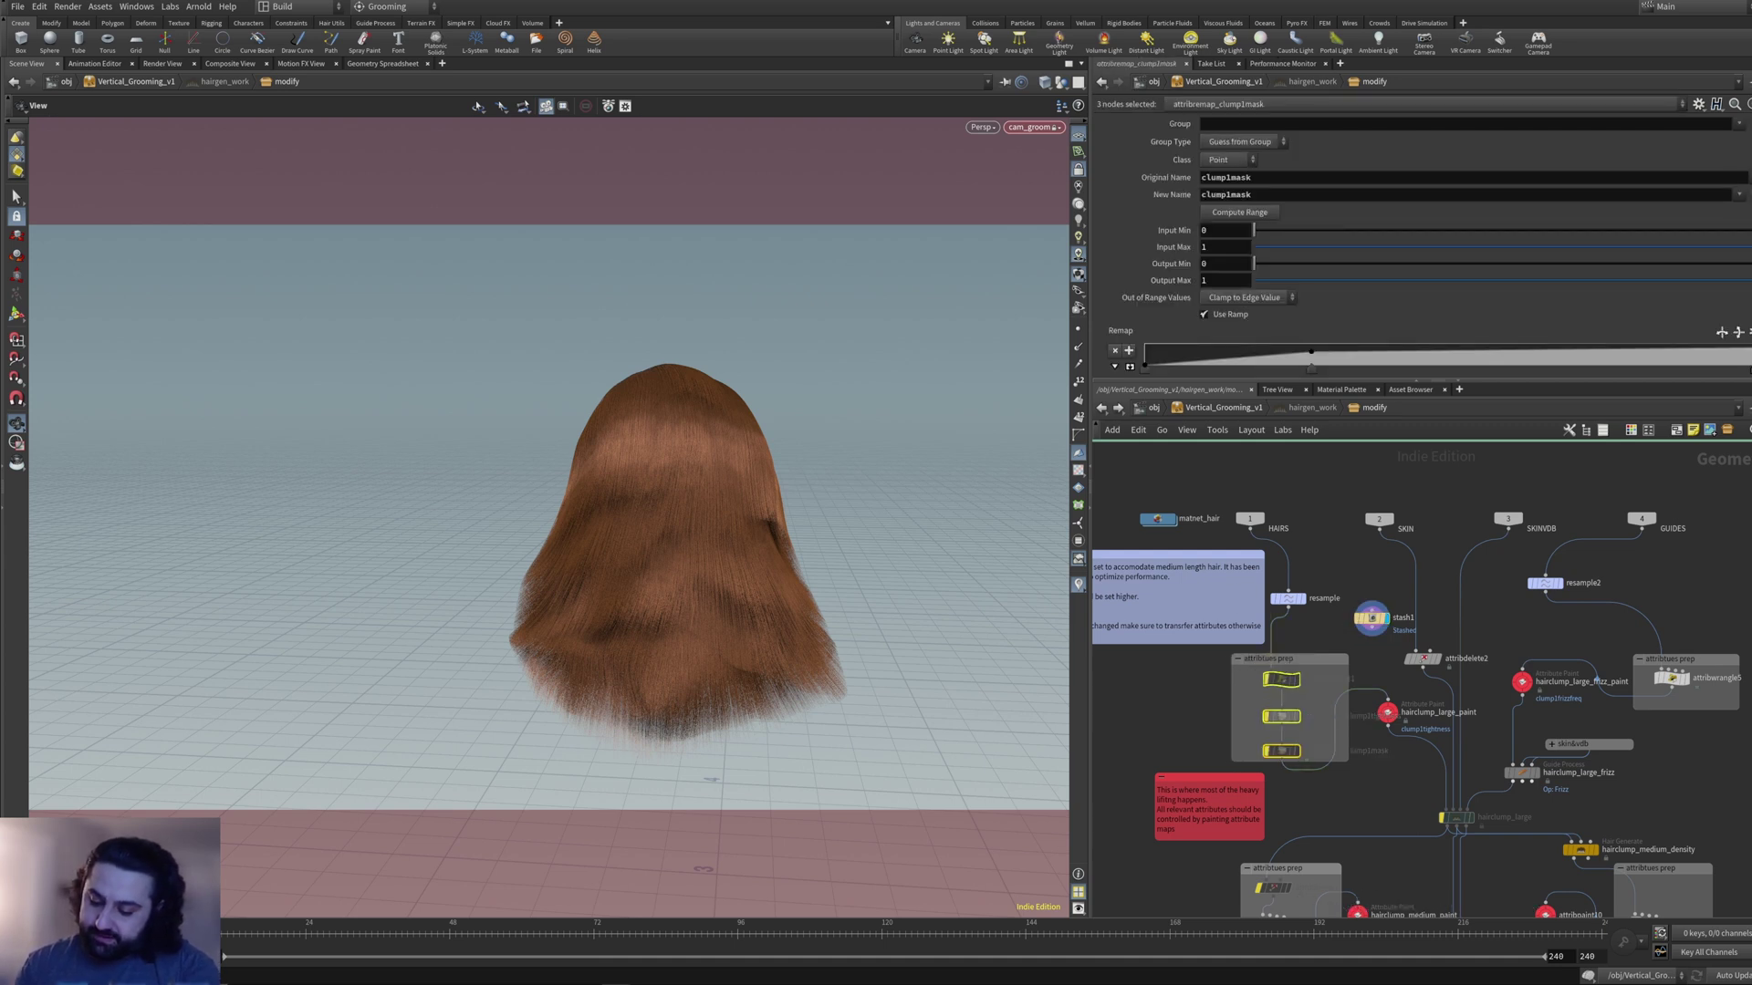
{"action": "left_click", "coordinate": [1268, 680]}
- Select all eight attribute paint nodes from the large clump down to general_frizz_paint, undoing the stray selection change
{"action": "middle_click_drag", "start_coordinate": [1496, 685], "coordinate": [1395, 654]}
{"action": "left_click", "coordinate": [1421, 651]}
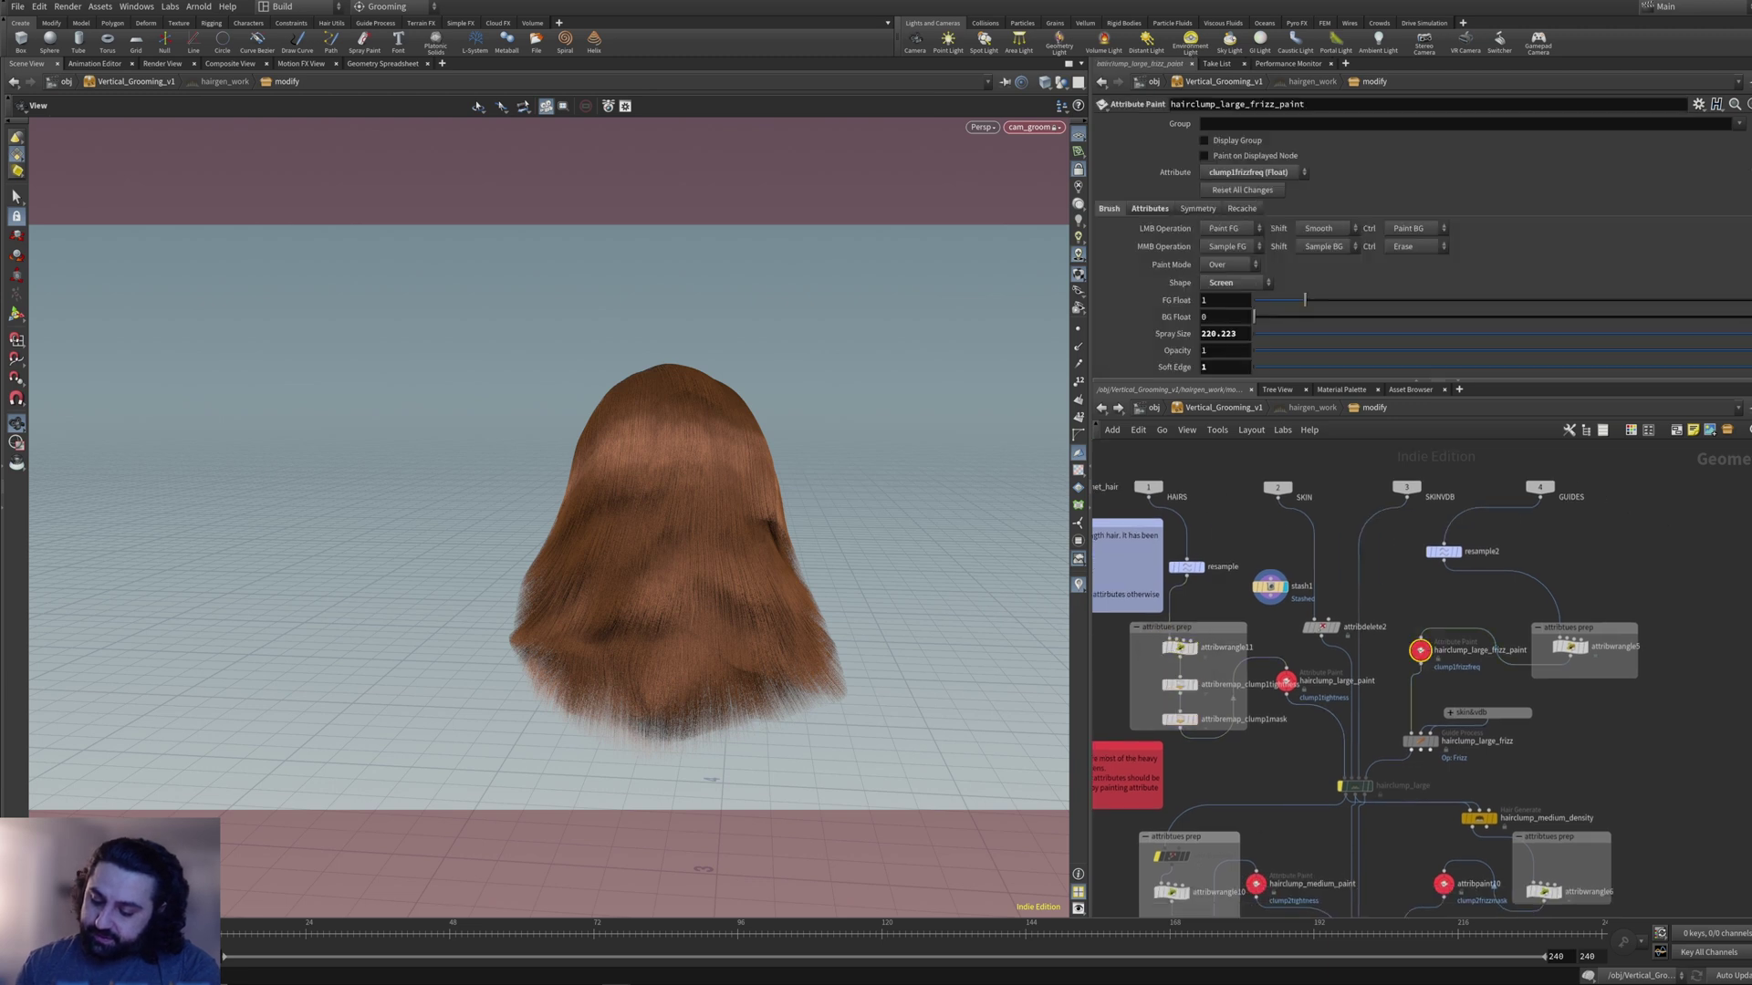
{"action": "left_click", "coordinate": [1286, 680], "text": "shift"}
{"action": "middle_click_drag", "start_coordinate": [1296, 803], "coordinate": [1305, 611]}
{"action": "left_click", "coordinate": [1265, 692], "text": "shift"}
{"action": "left_click", "coordinate": [1453, 691], "text": "shift"}
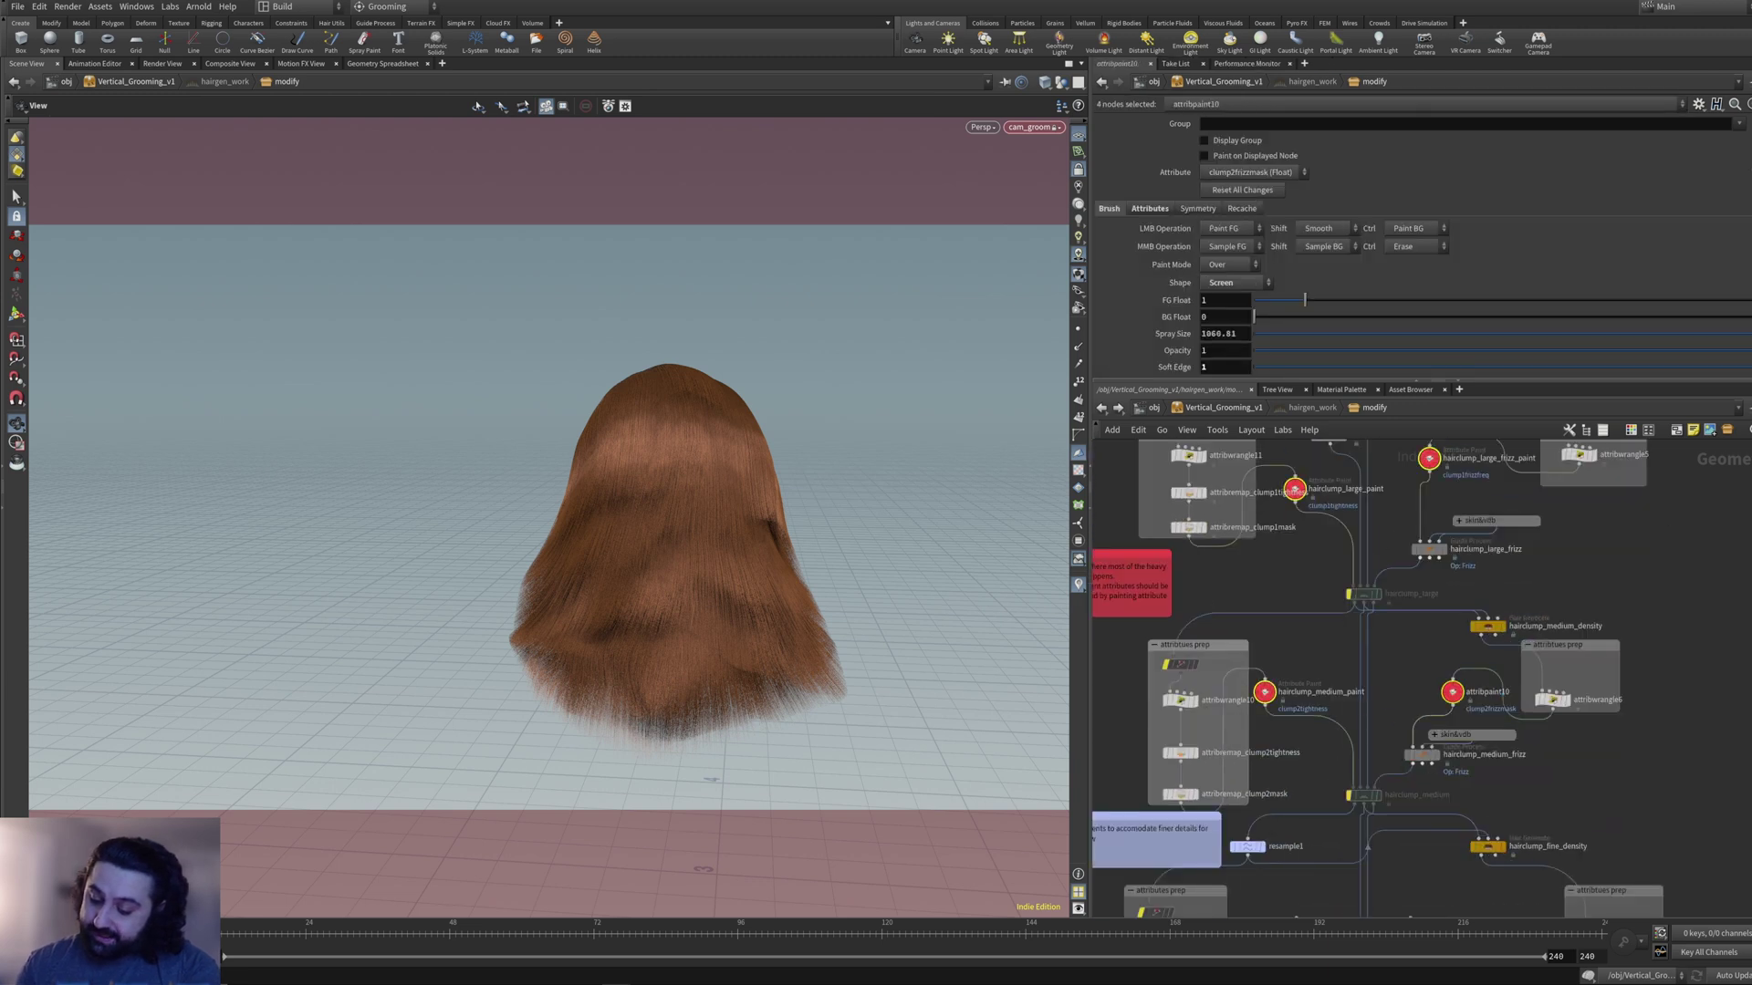
{"action": "middle_click_drag", "start_coordinate": [1367, 849], "coordinate": [1377, 582]}
{"action": "left_click", "coordinate": [1306, 664], "text": "shift"}
{"action": "left_click", "coordinate": [1420, 664], "text": "shift"}
{"action": "middle_click_drag", "start_coordinate": [1416, 748], "coordinate": [1450, 524]}
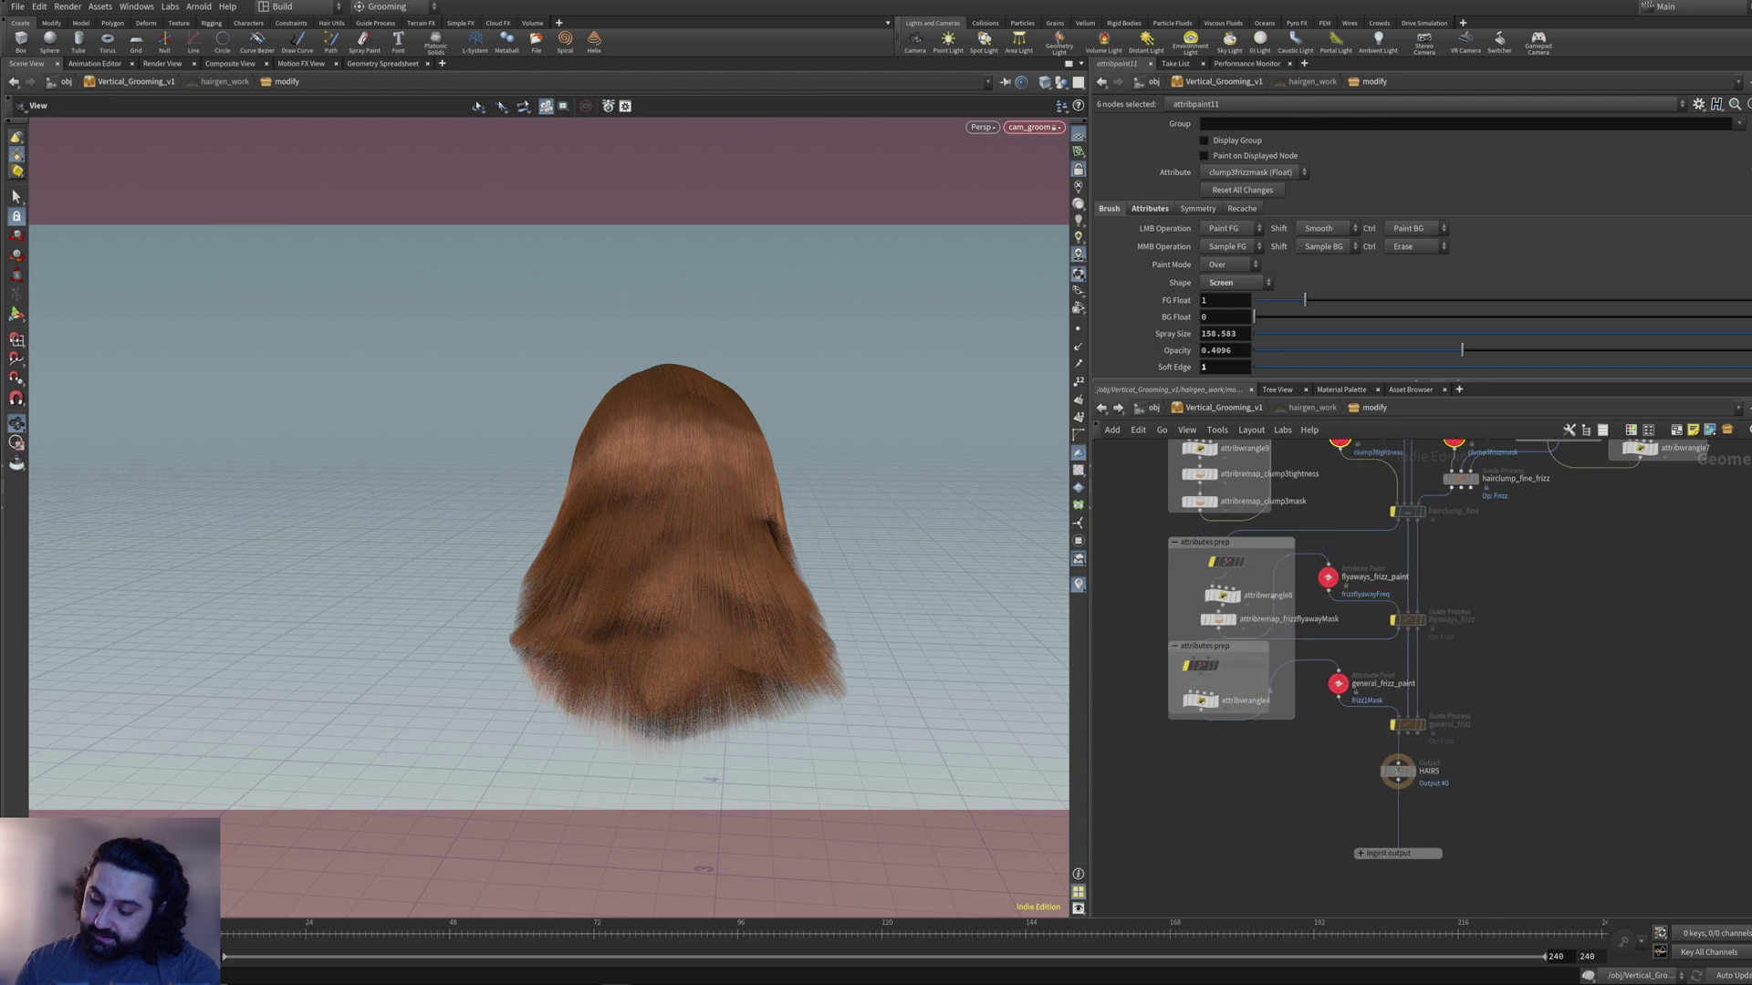
{"action": "left_click", "coordinate": [1327, 577], "text": "shift"}
{"action": "left_click", "coordinate": [1338, 683], "text": "shift"}
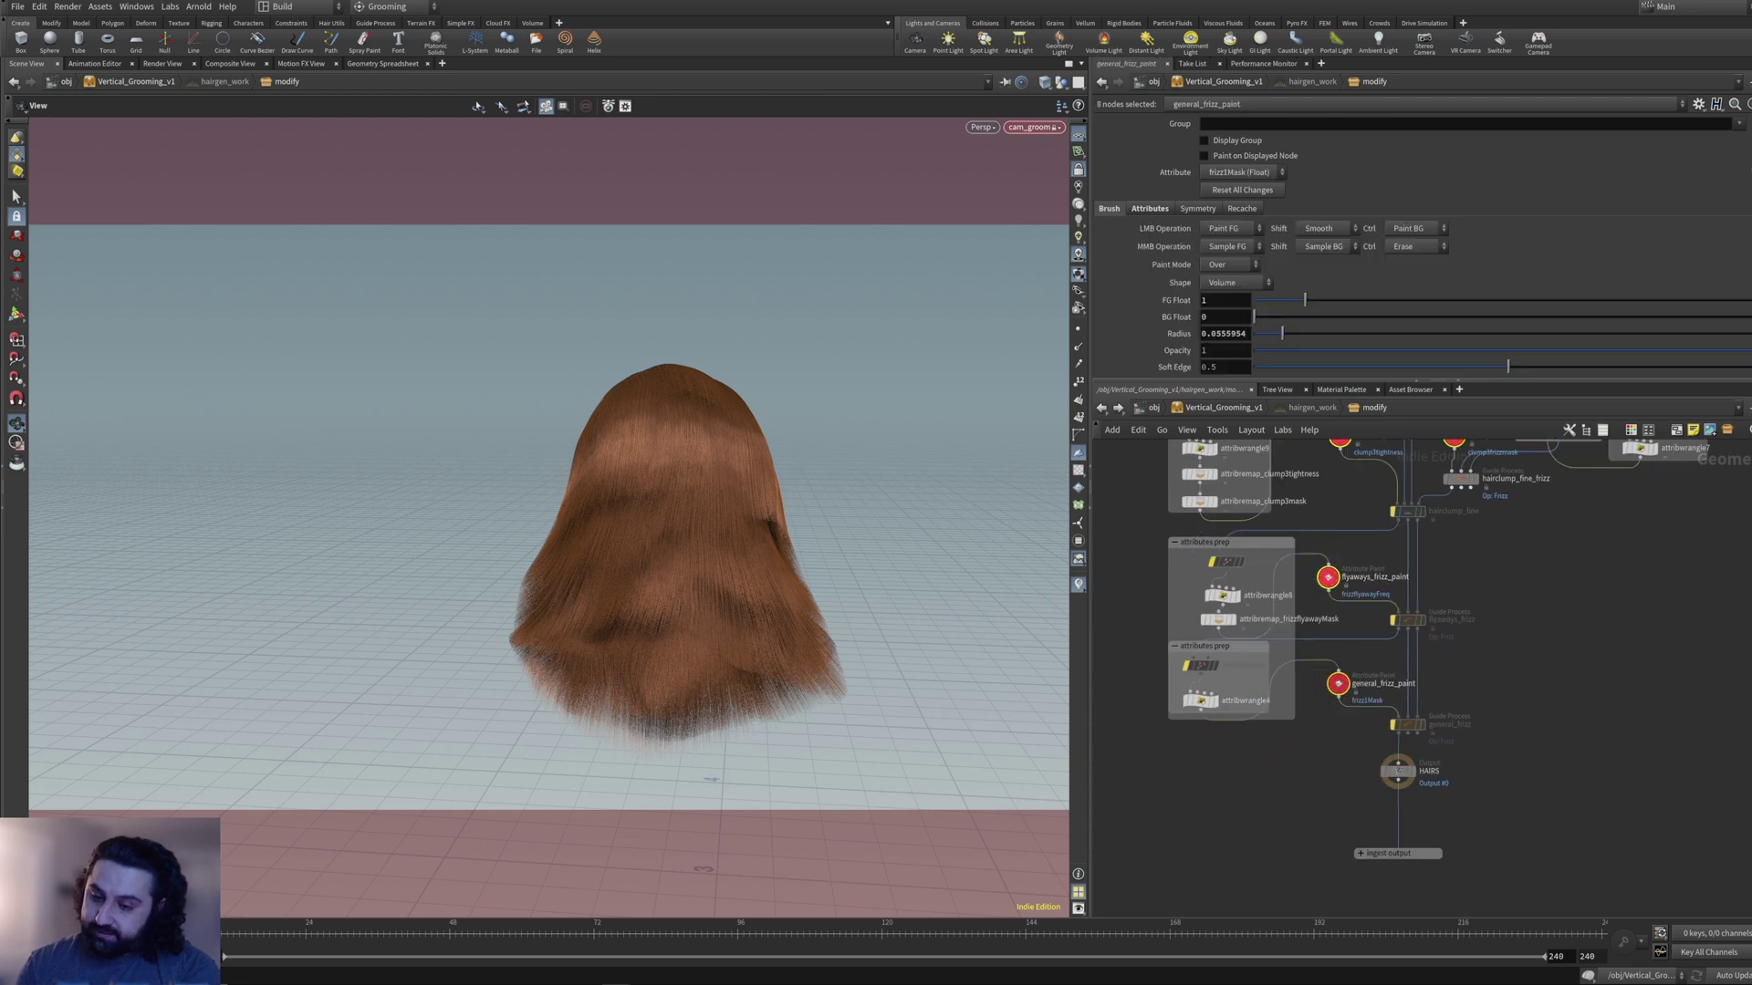
{"action": "left_click", "coordinate": [1338, 684]}
{"action": "middle_click_drag", "start_coordinate": [1369, 593], "coordinate": [1314, 881]}
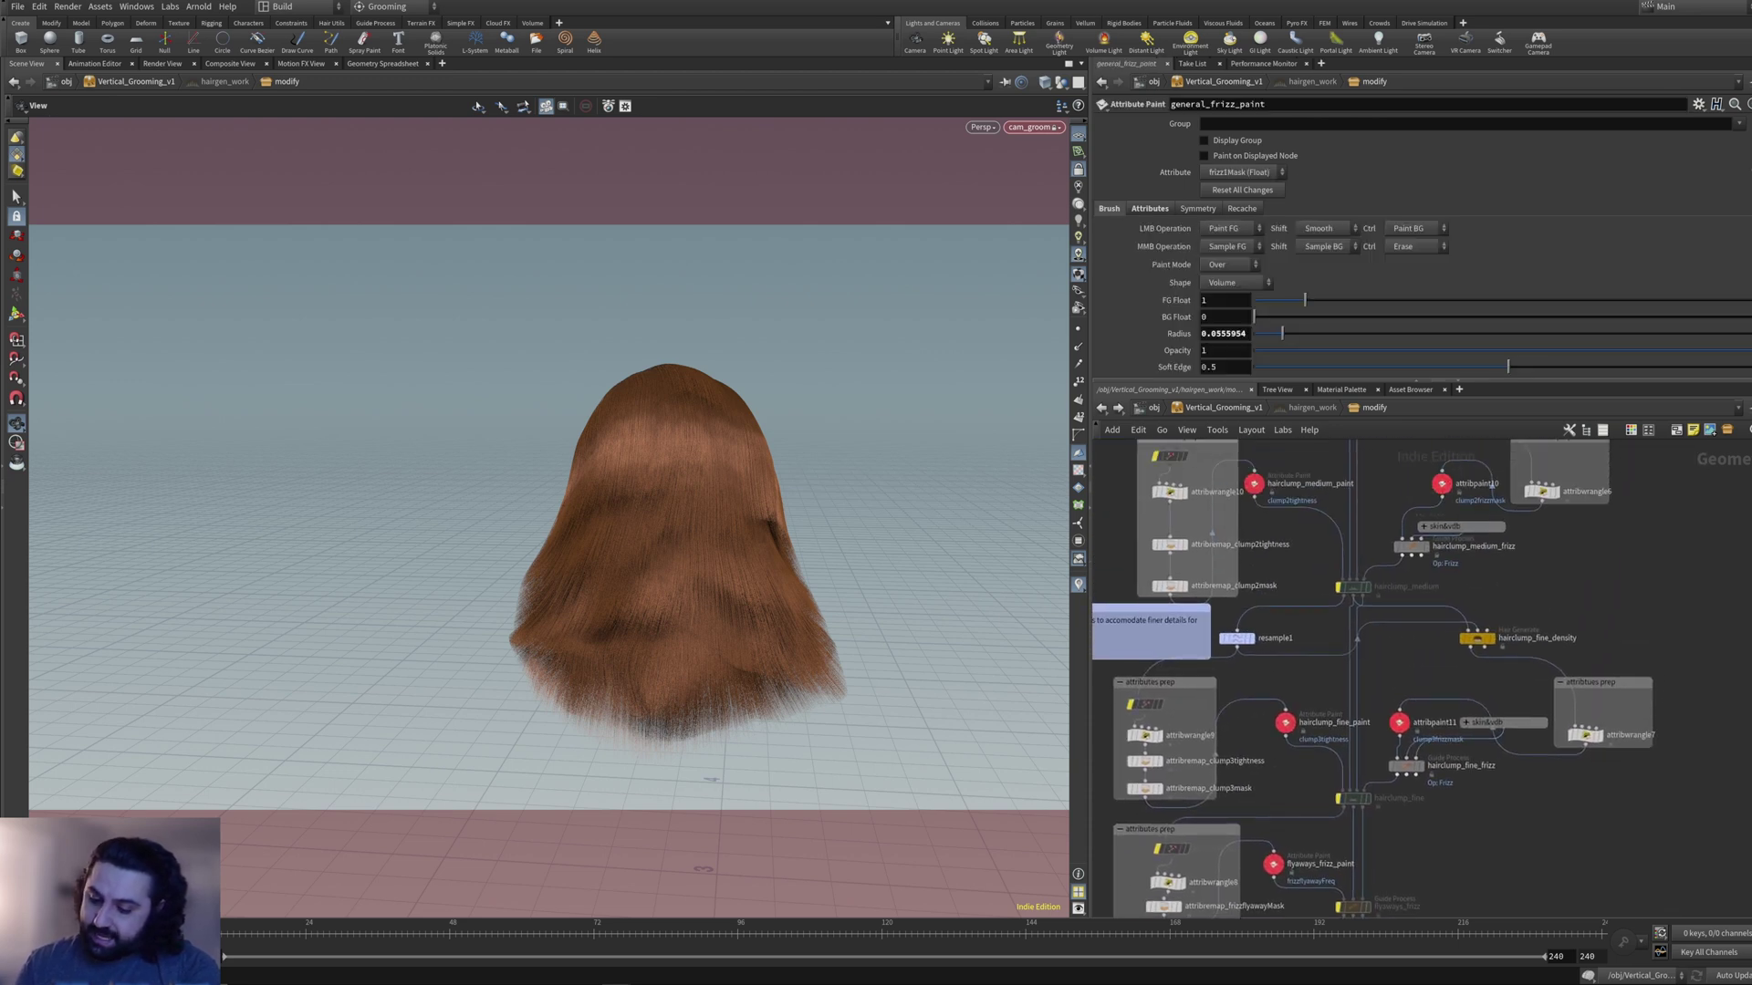
{"action": "key", "text": "ctrl+z"}
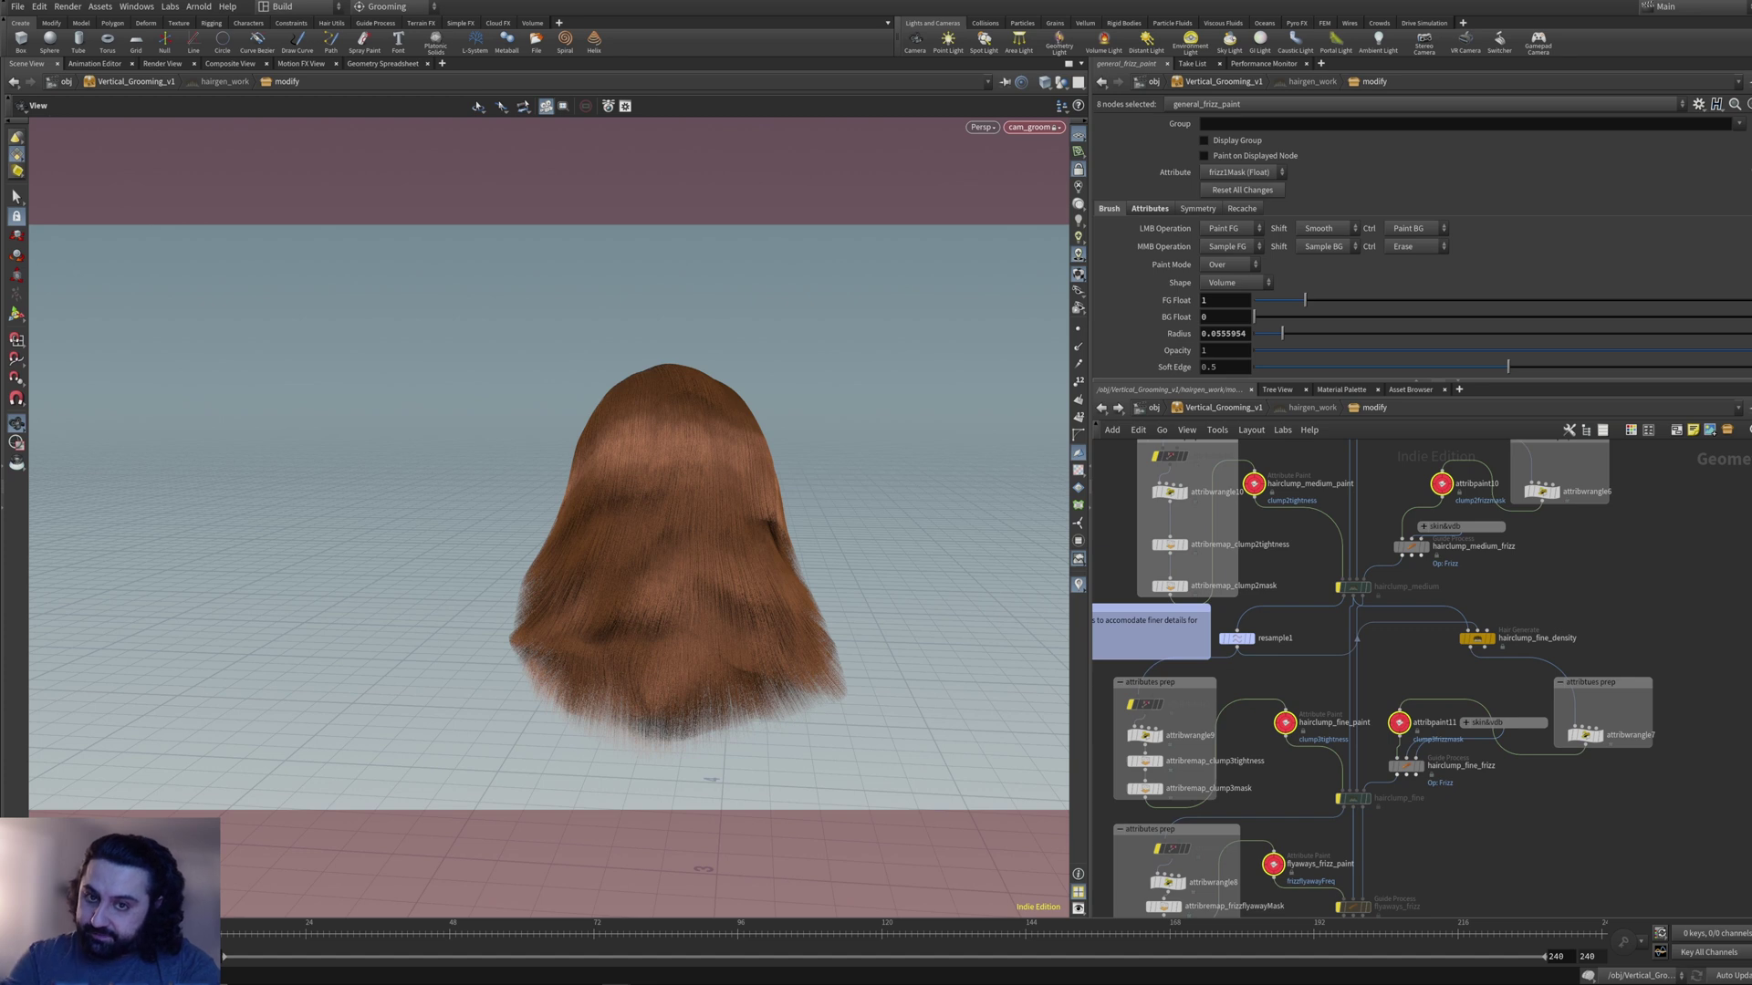
- Display the HAIRS output node at the end of the network
{"action": "middle_click_drag", "start_coordinate": [1423, 858], "coordinate": [1419, 478]}
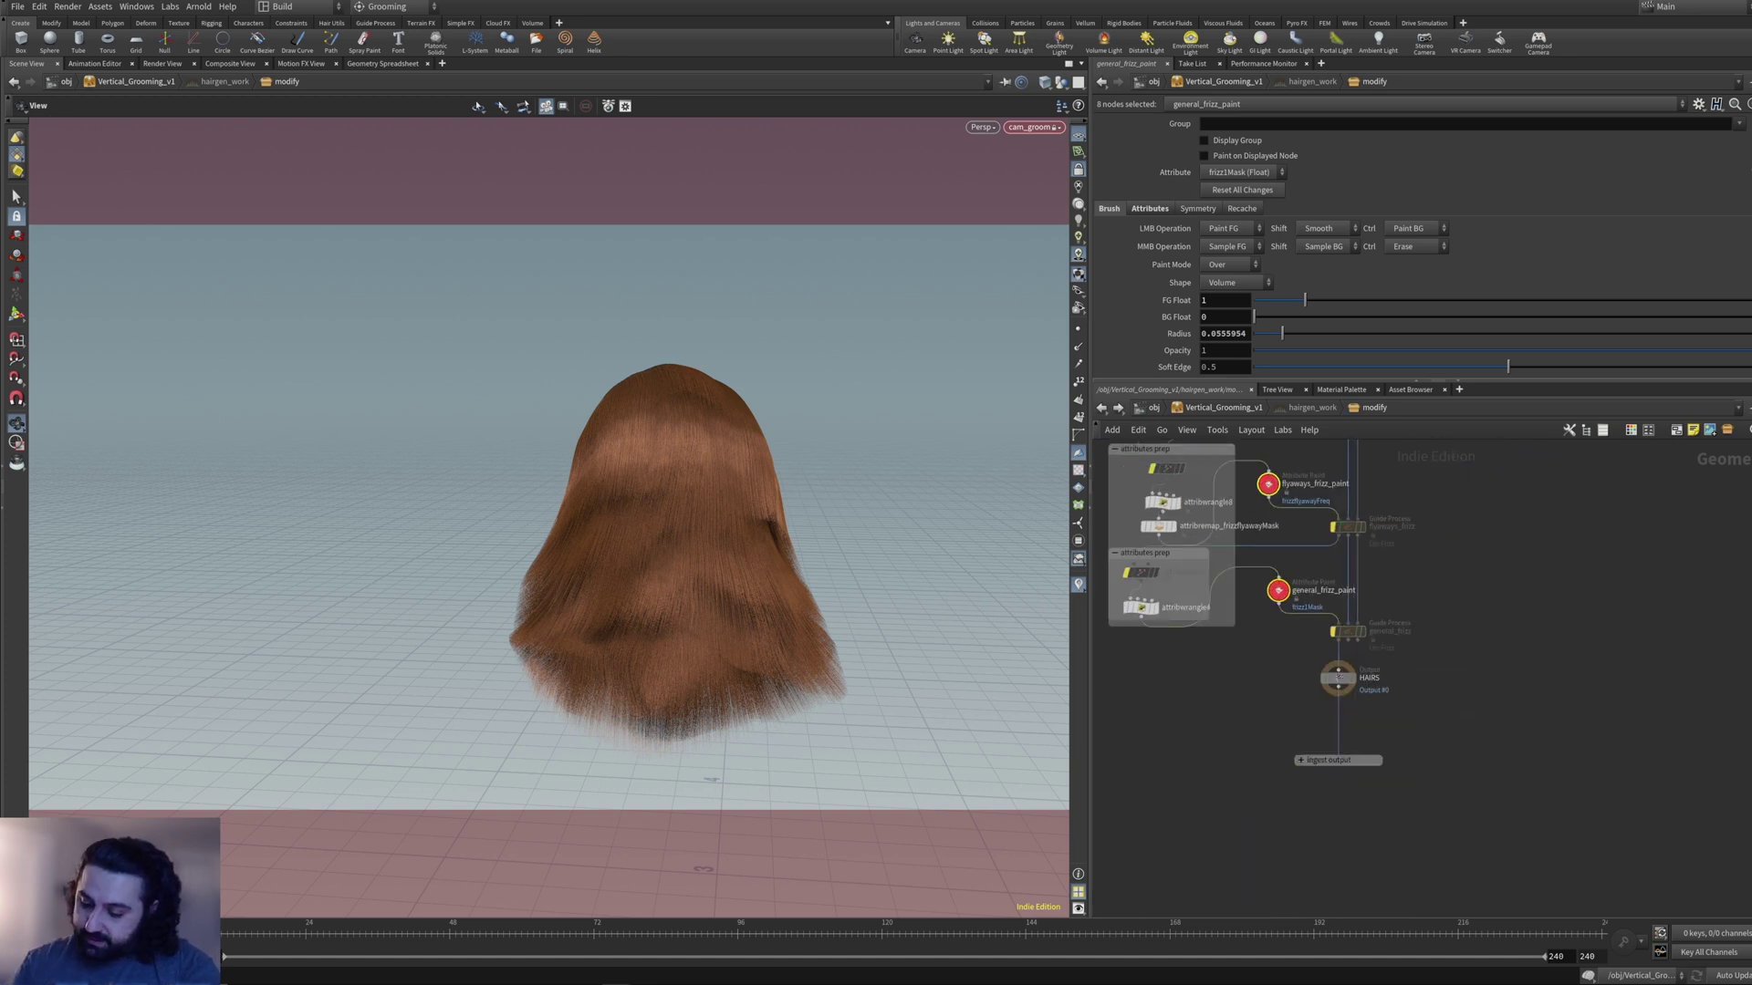
{"action": "mouse_move", "coordinate": [1338, 678]}
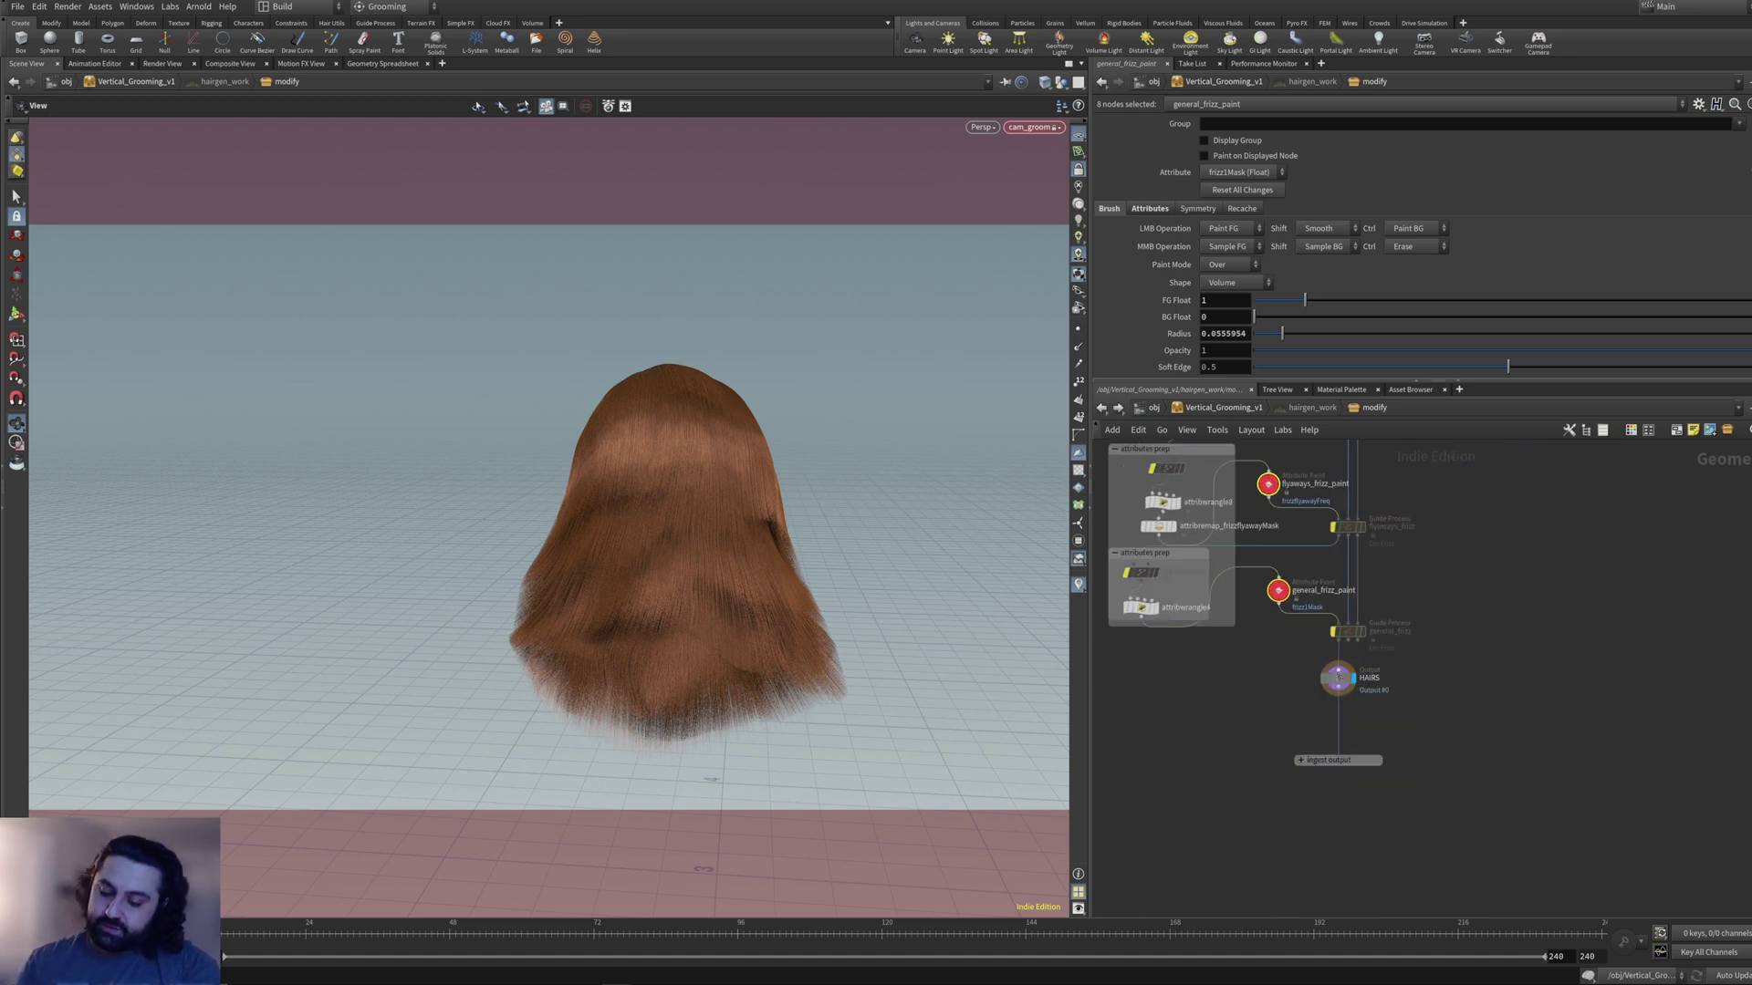
{"action": "middle_click_drag", "start_coordinate": [1338, 678], "coordinate": [1315, 739]}
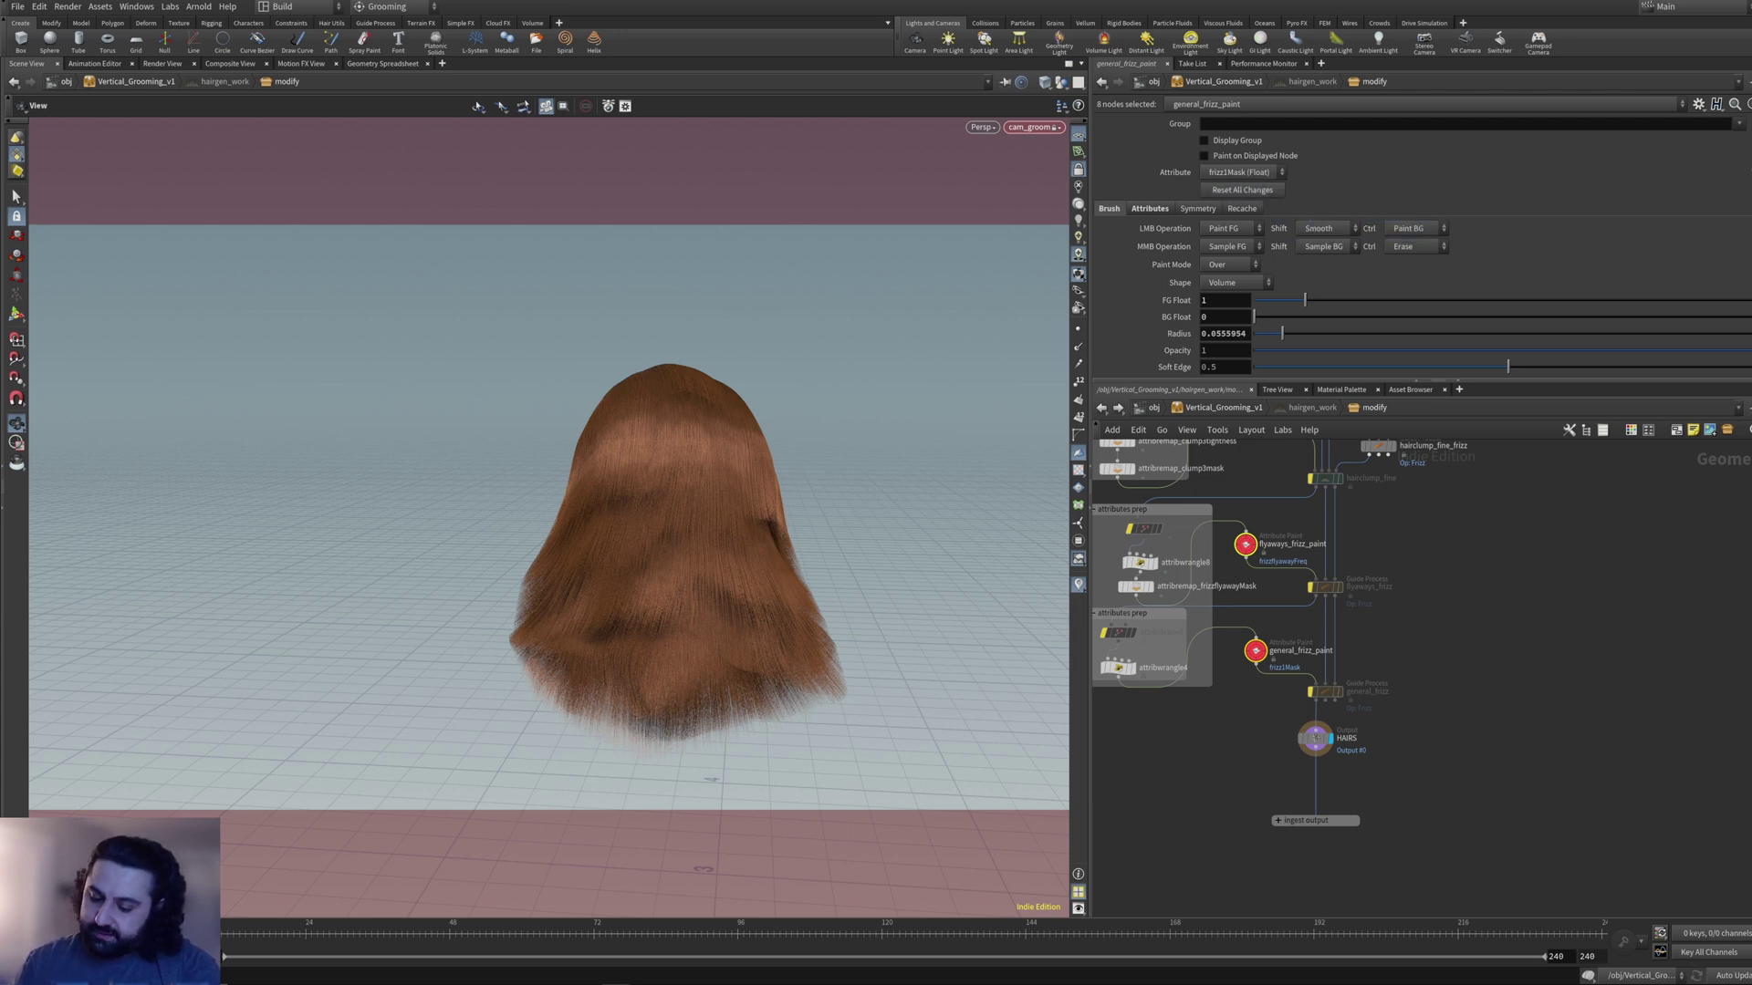
- Re-enable the bypassed general_frizz, flyaways_frizz, hairclump_fine, hairclump_medium and hairclump_large nodes together
{"action": "left_click_drag", "start_coordinate": [1286, 456], "coordinate": [1344, 701]}
{"action": "middle_click_drag", "start_coordinate": [1348, 584], "coordinate": [1348, 840]}
{"action": "left_click_drag", "start_coordinate": [1286, 494], "coordinate": [1339, 550]}
{"action": "middle_click_drag", "start_coordinate": [1341, 553], "coordinate": [1331, 796]}
{"action": "left_click_drag", "start_coordinate": [1277, 535], "coordinate": [1333, 586], "text": "shift"}
{"action": "middle_click_drag", "start_coordinate": [1336, 588], "coordinate": [1339, 812]}
{"action": "key", "text": "b"}
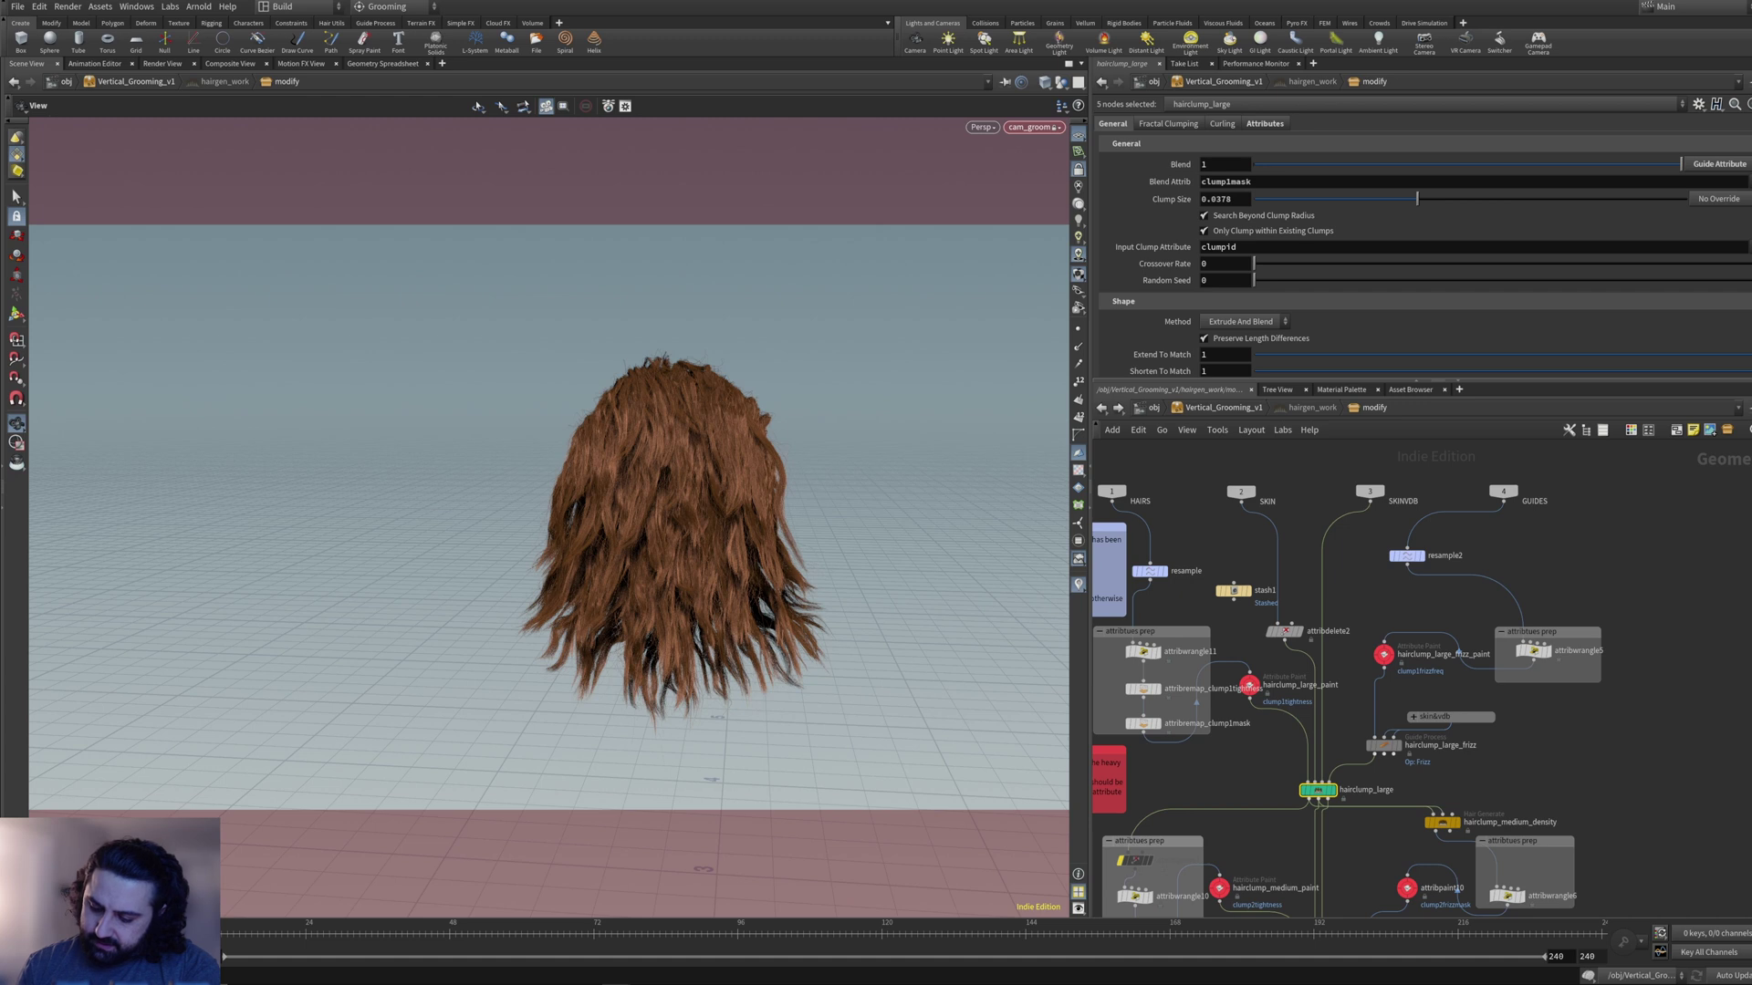
- Select the six large, medium and fine clump paint nodes plus flyaways_frizz_paint and general_frizz_paint, and reset all their painted changes
{"action": "left_click", "coordinate": [1385, 654]}
{"action": "left_click", "coordinate": [1250, 684], "text": "shift"}
{"action": "middle_click_drag", "start_coordinate": [1255, 886], "coordinate": [1268, 634]}
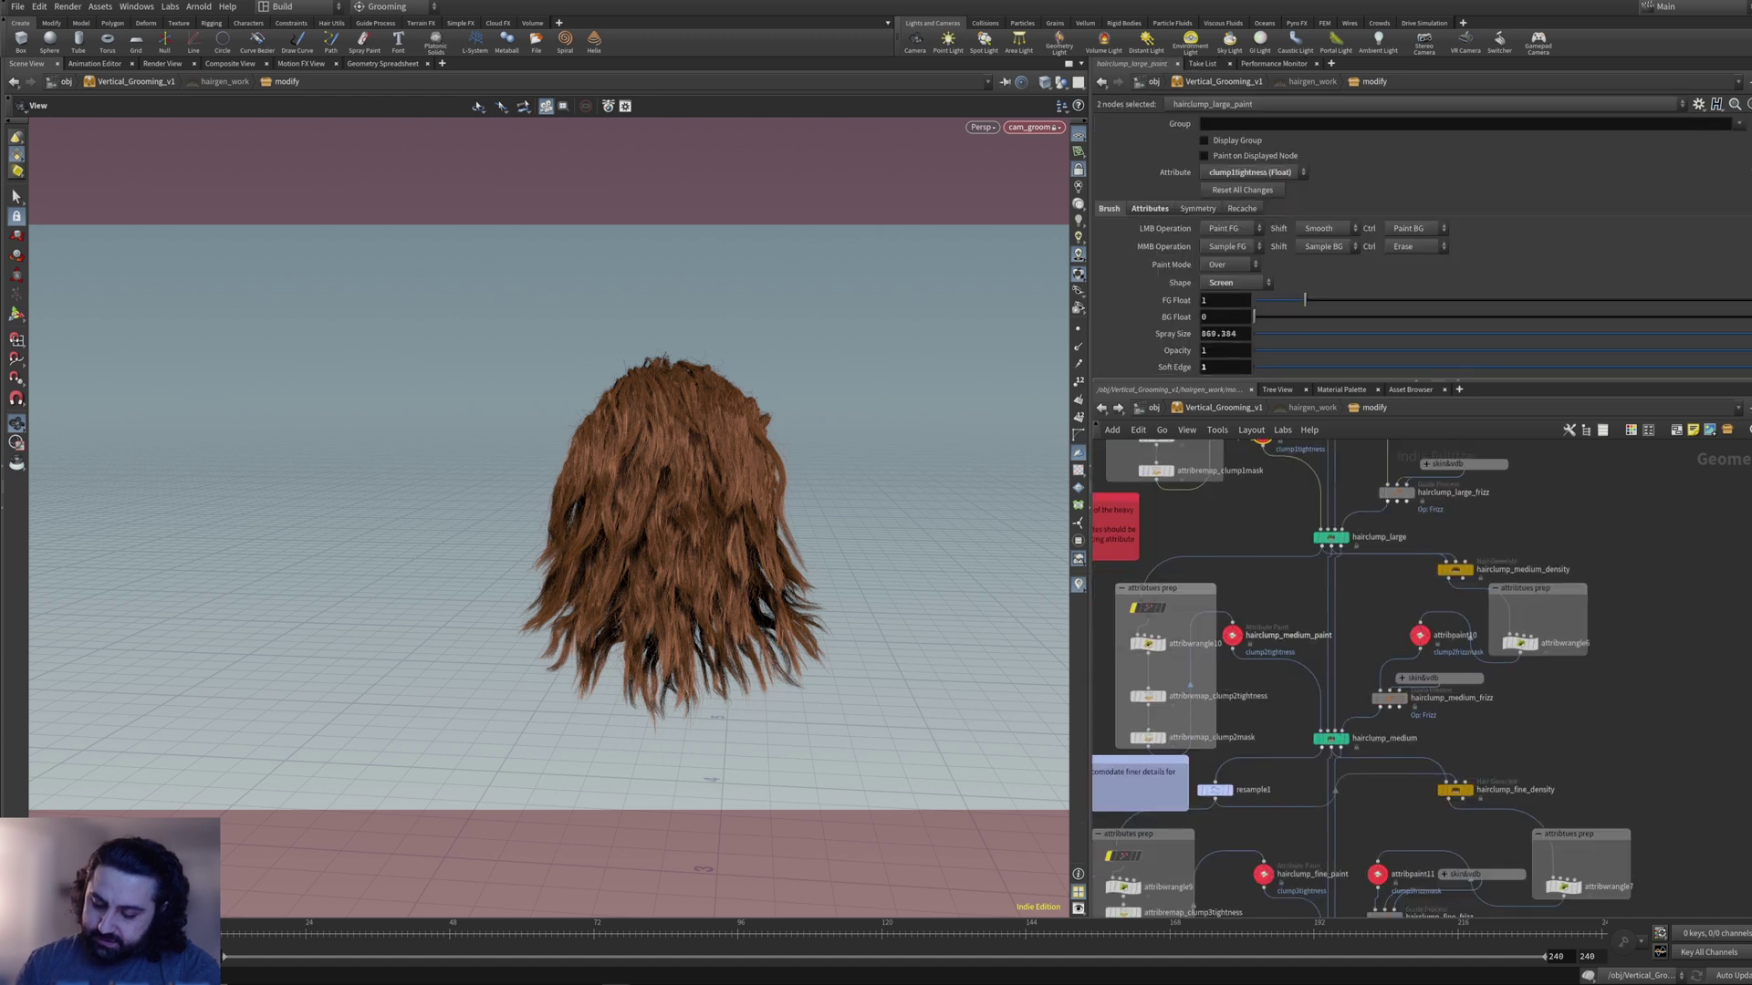
{"action": "left_click", "coordinate": [1231, 635], "text": "shift"}
{"action": "left_click", "coordinate": [1420, 635], "text": "shift"}
{"action": "middle_click_drag", "start_coordinate": [1396, 776], "coordinate": [1424, 593]}
{"action": "left_click", "coordinate": [1290, 691], "text": "shift"}
{"action": "left_click", "coordinate": [1404, 692], "text": "shift"}
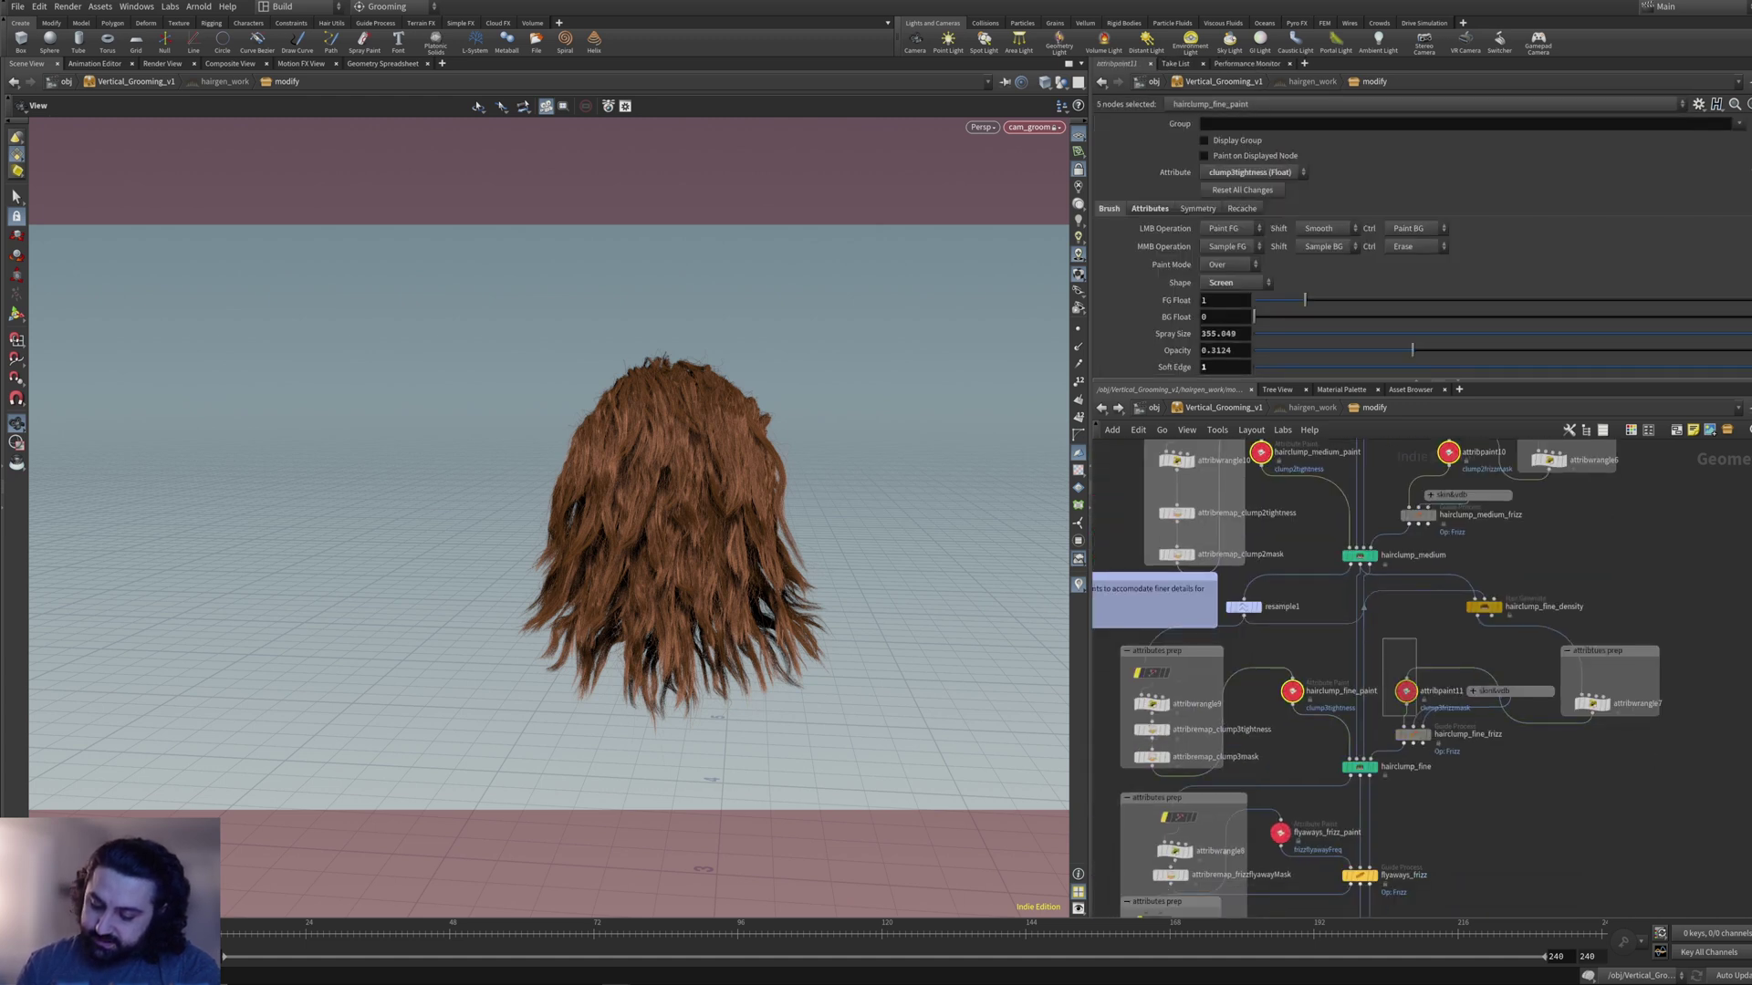
{"action": "middle_click_drag", "start_coordinate": [1409, 775], "coordinate": [1428, 625]}
{"action": "left_click", "coordinate": [1298, 683], "text": "shift"}
{"action": "left_click", "coordinate": [1307, 789], "text": "shift"}
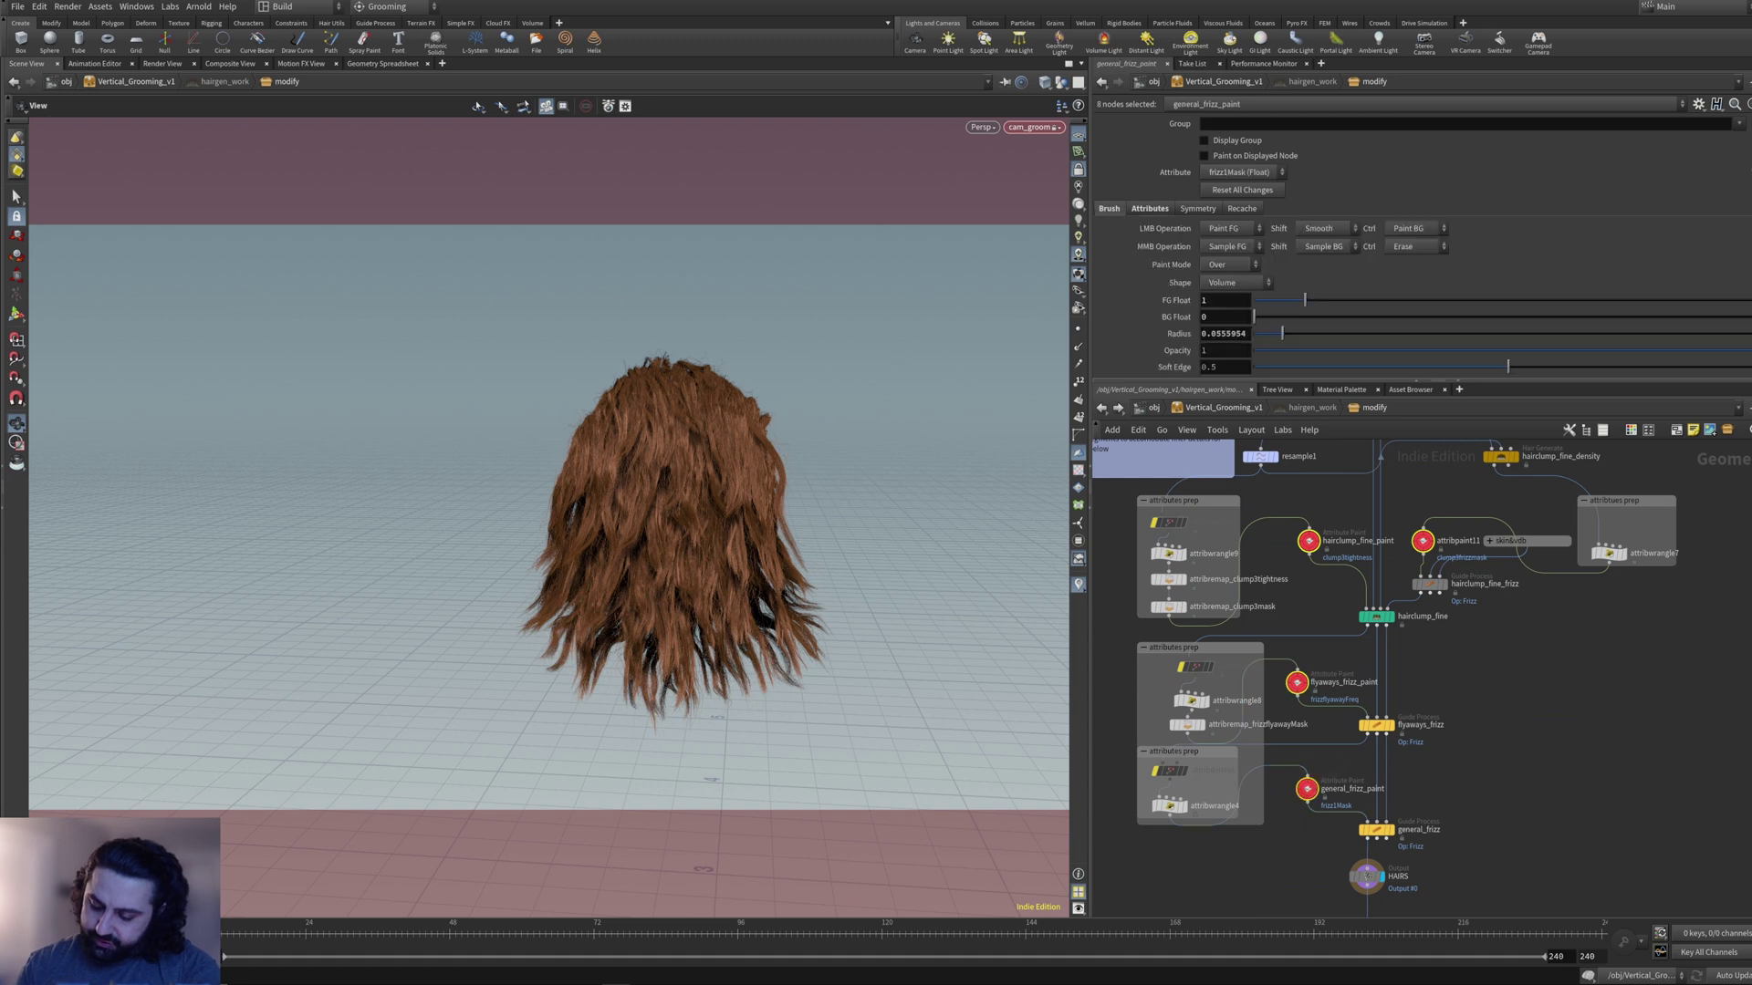
{"action": "left_click", "coordinate": [1242, 191]}
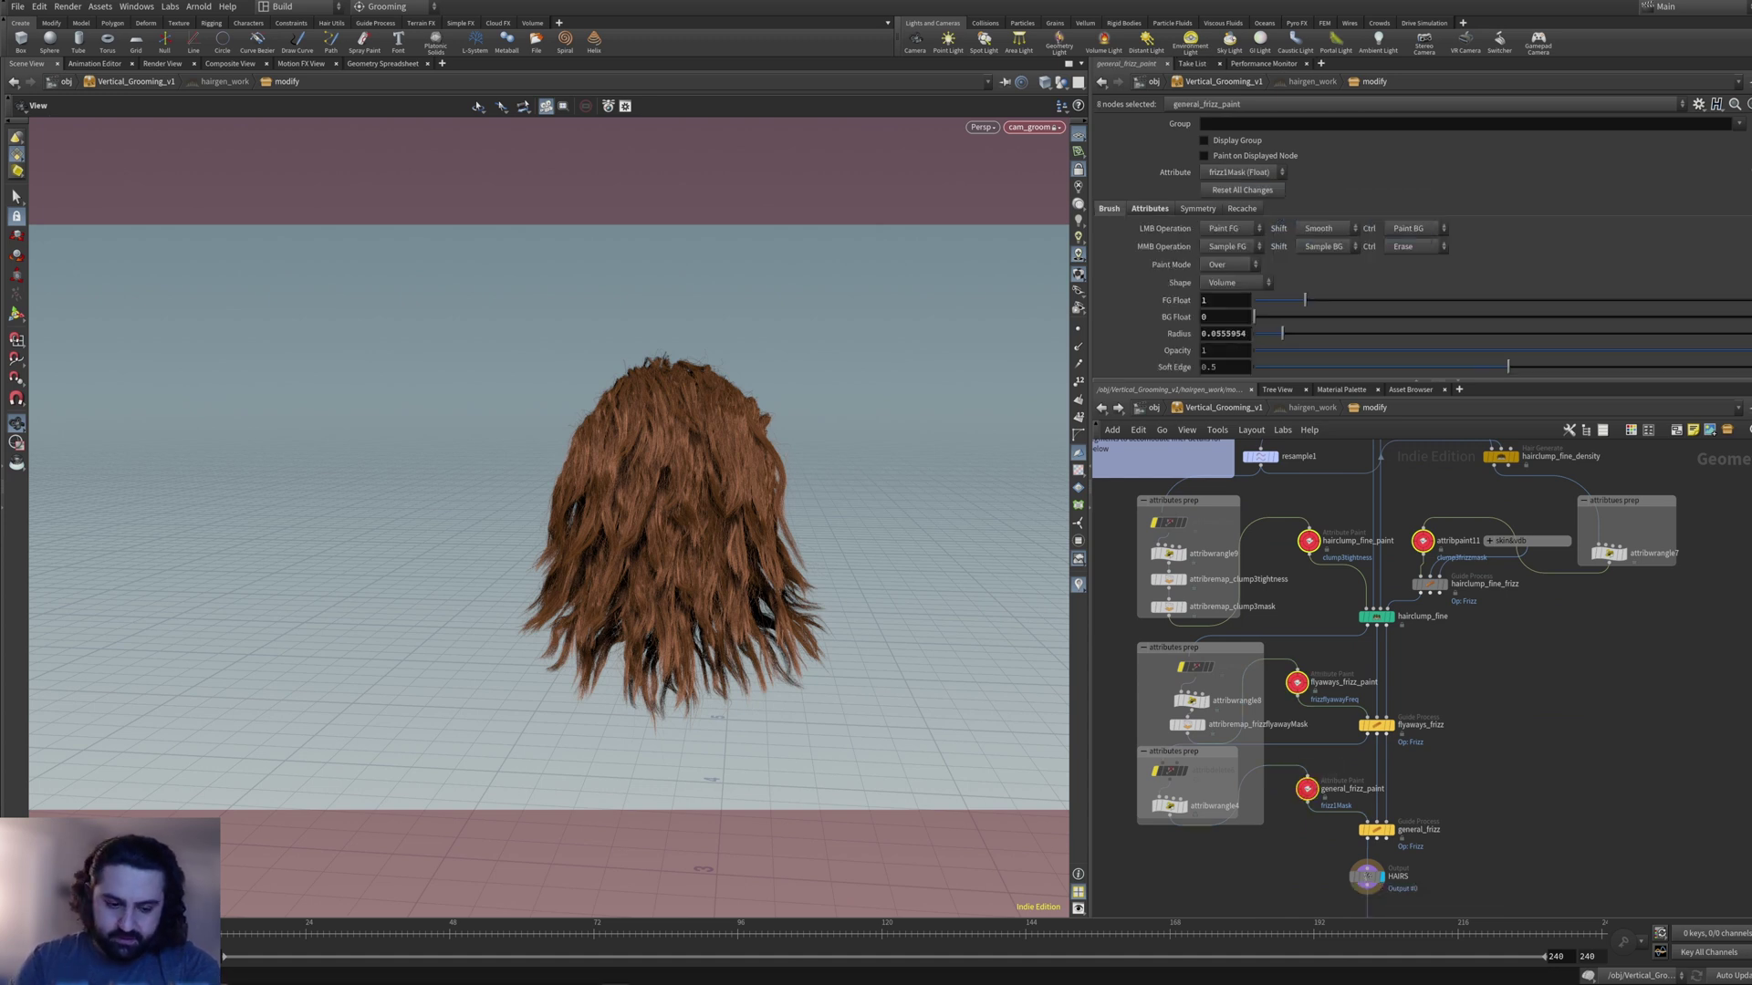
- Toggle the bypass of attribwrangle10 in the medium clump's attributes prep box on and back off
{"action": "middle_click_drag", "start_coordinate": [1432, 584], "coordinate": [1427, 860]}
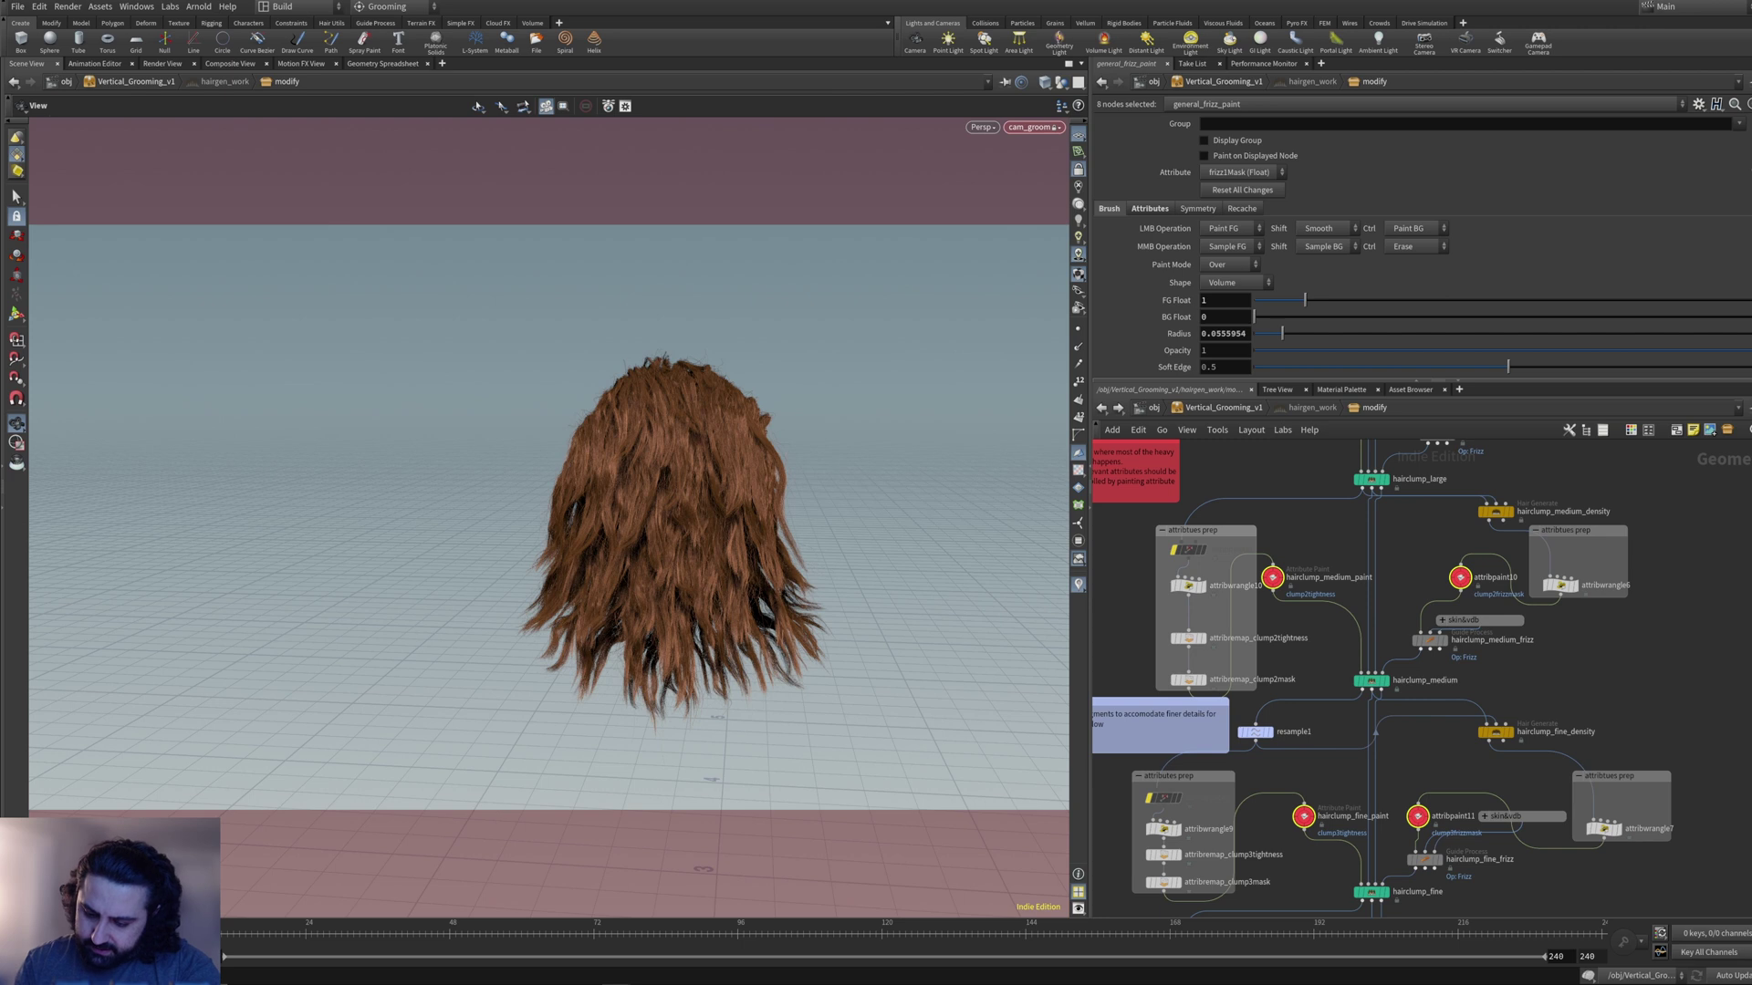
{"action": "left_click", "coordinate": [1171, 567]}
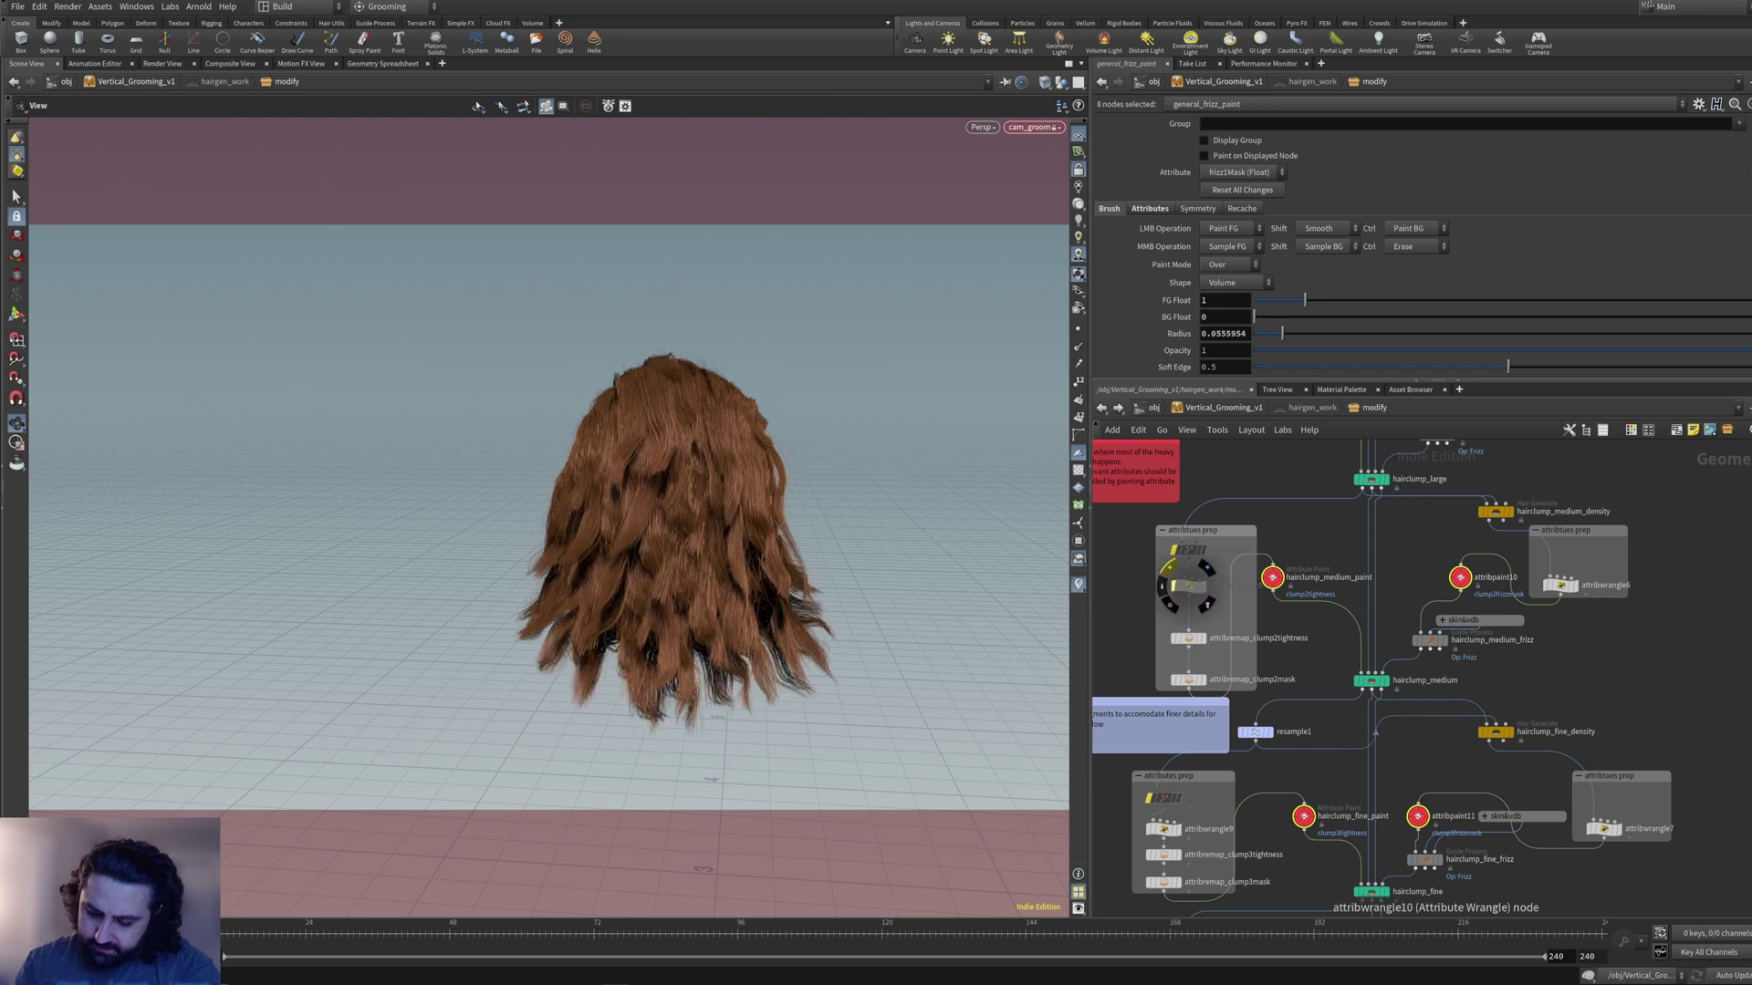
{"action": "left_click", "coordinate": [1170, 567]}
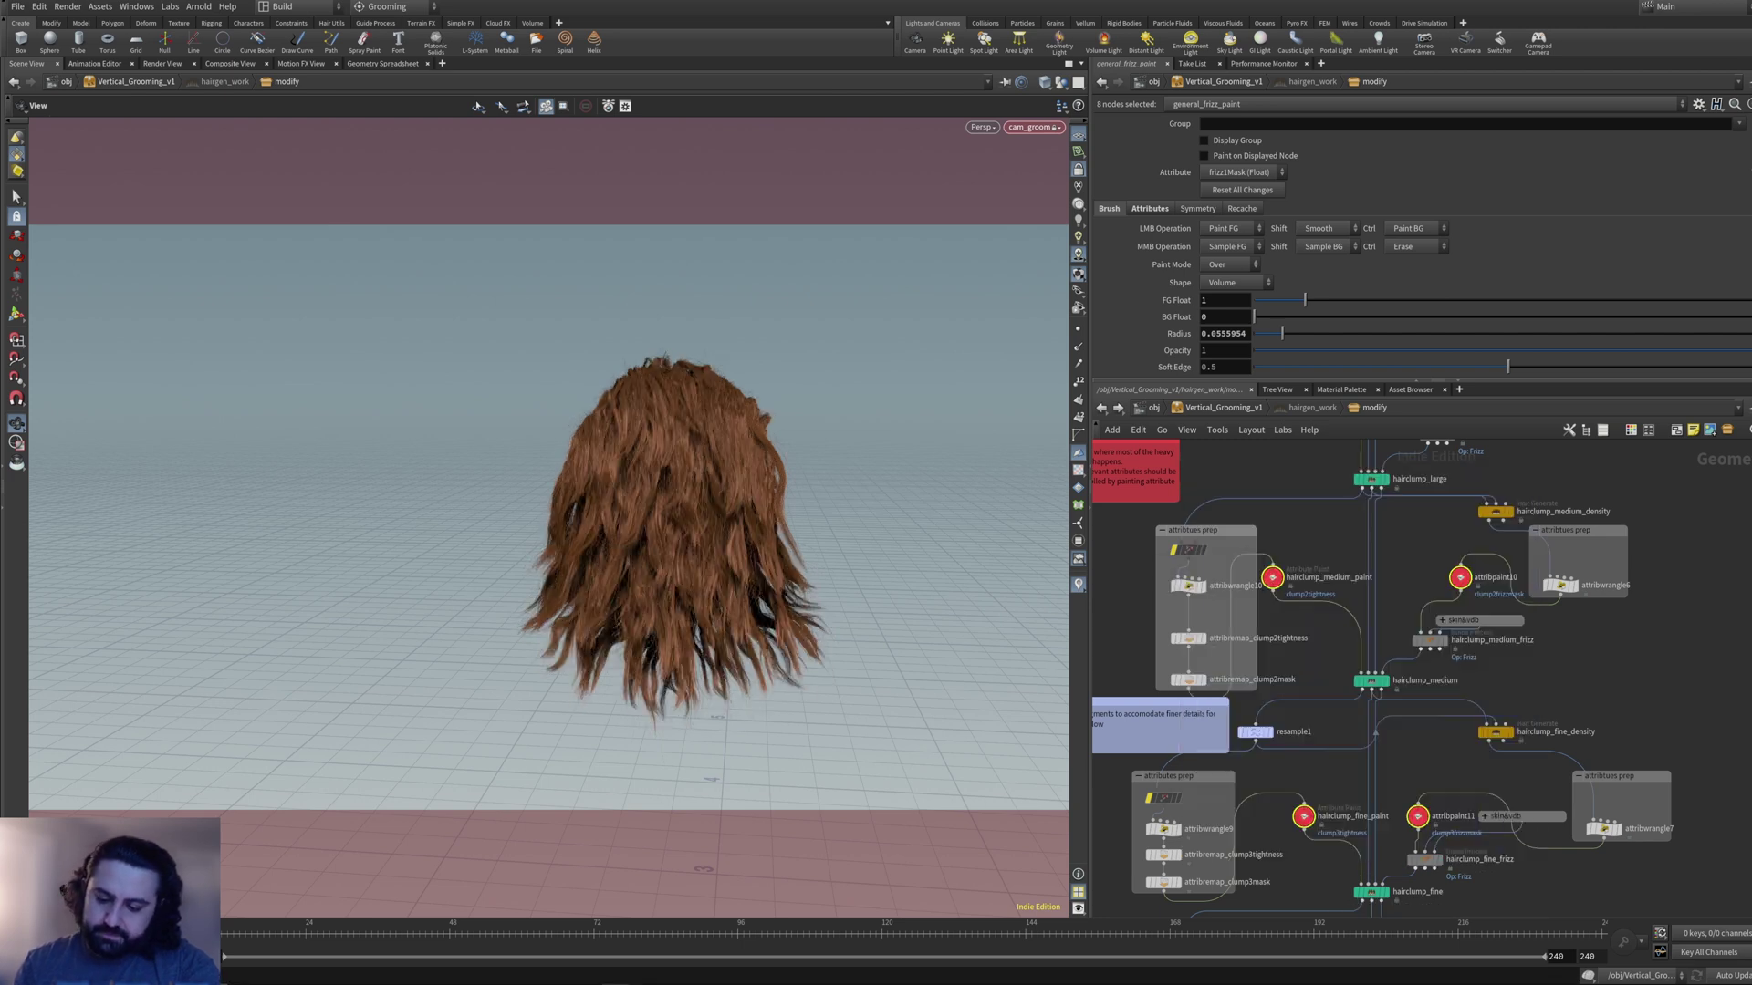
- Display stash1 and bypass attribwrangle11 and the two attribute remaps in the large clump's attributes prep box
{"action": "middle_click_drag", "start_coordinate": [1419, 481], "coordinate": [1423, 747]}
{"action": "left_click", "coordinate": [1311, 528]}
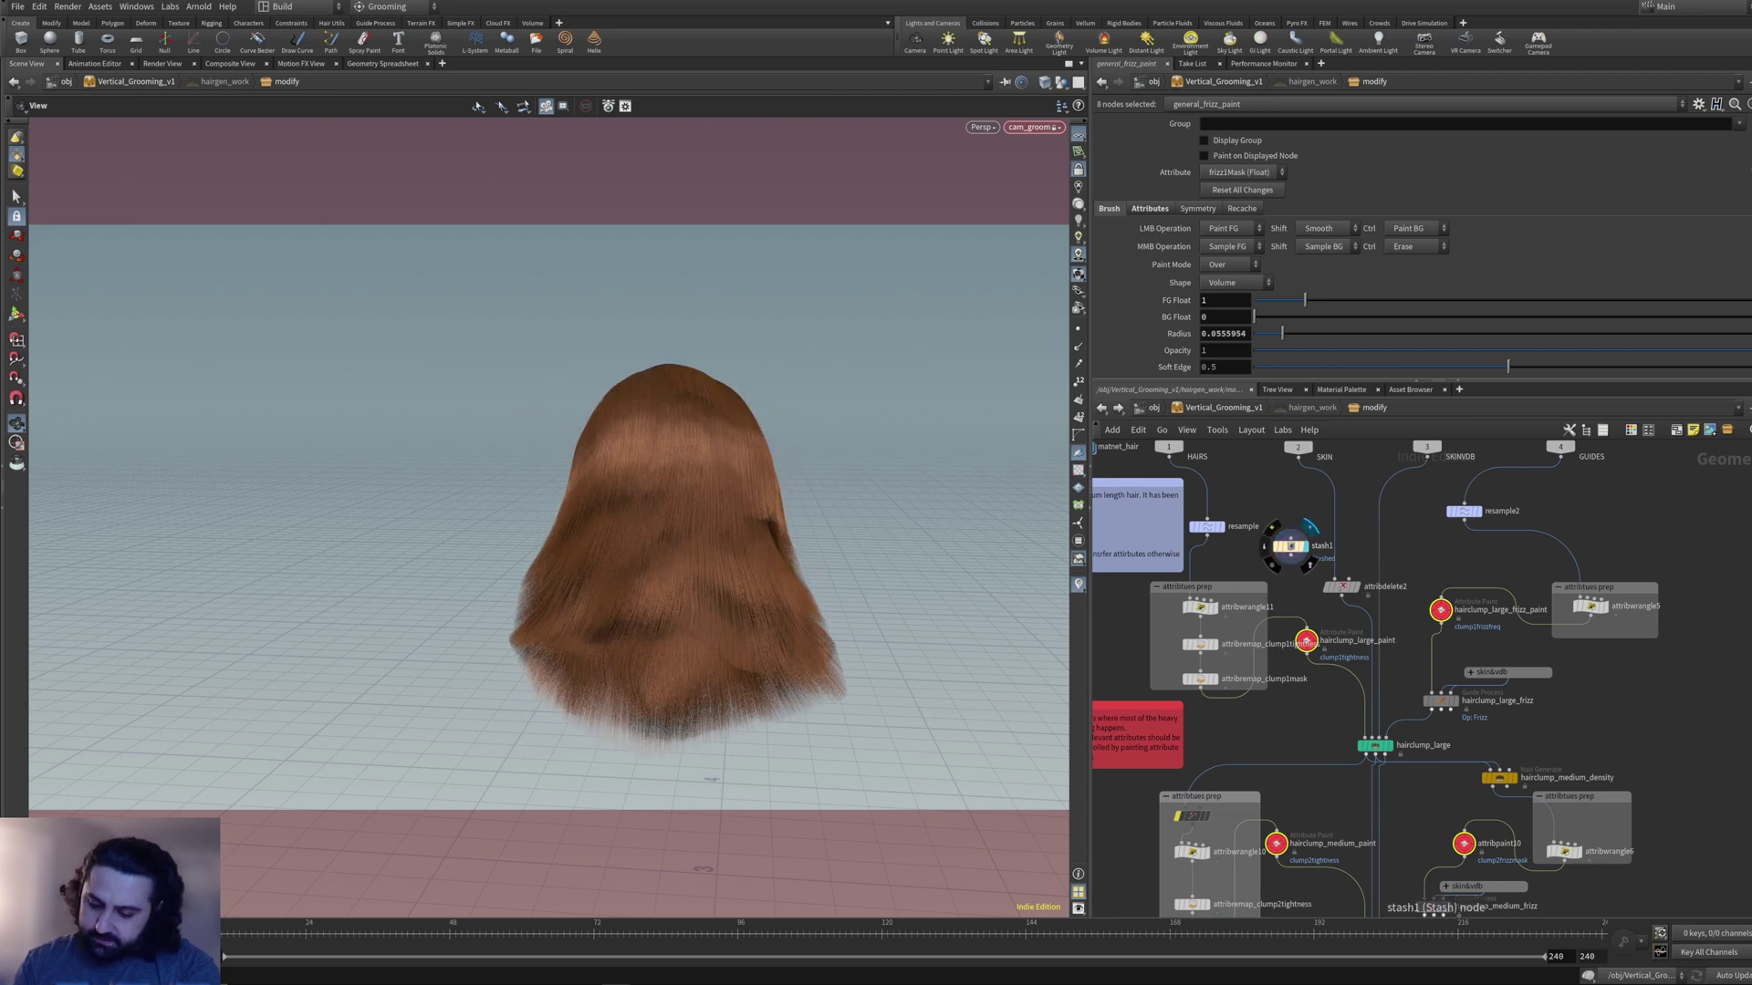
{"action": "middle_click_drag", "start_coordinate": [1278, 678], "coordinate": [1286, 651]}
{"action": "left_click_drag", "start_coordinate": [1178, 570], "coordinate": [1227, 670]}
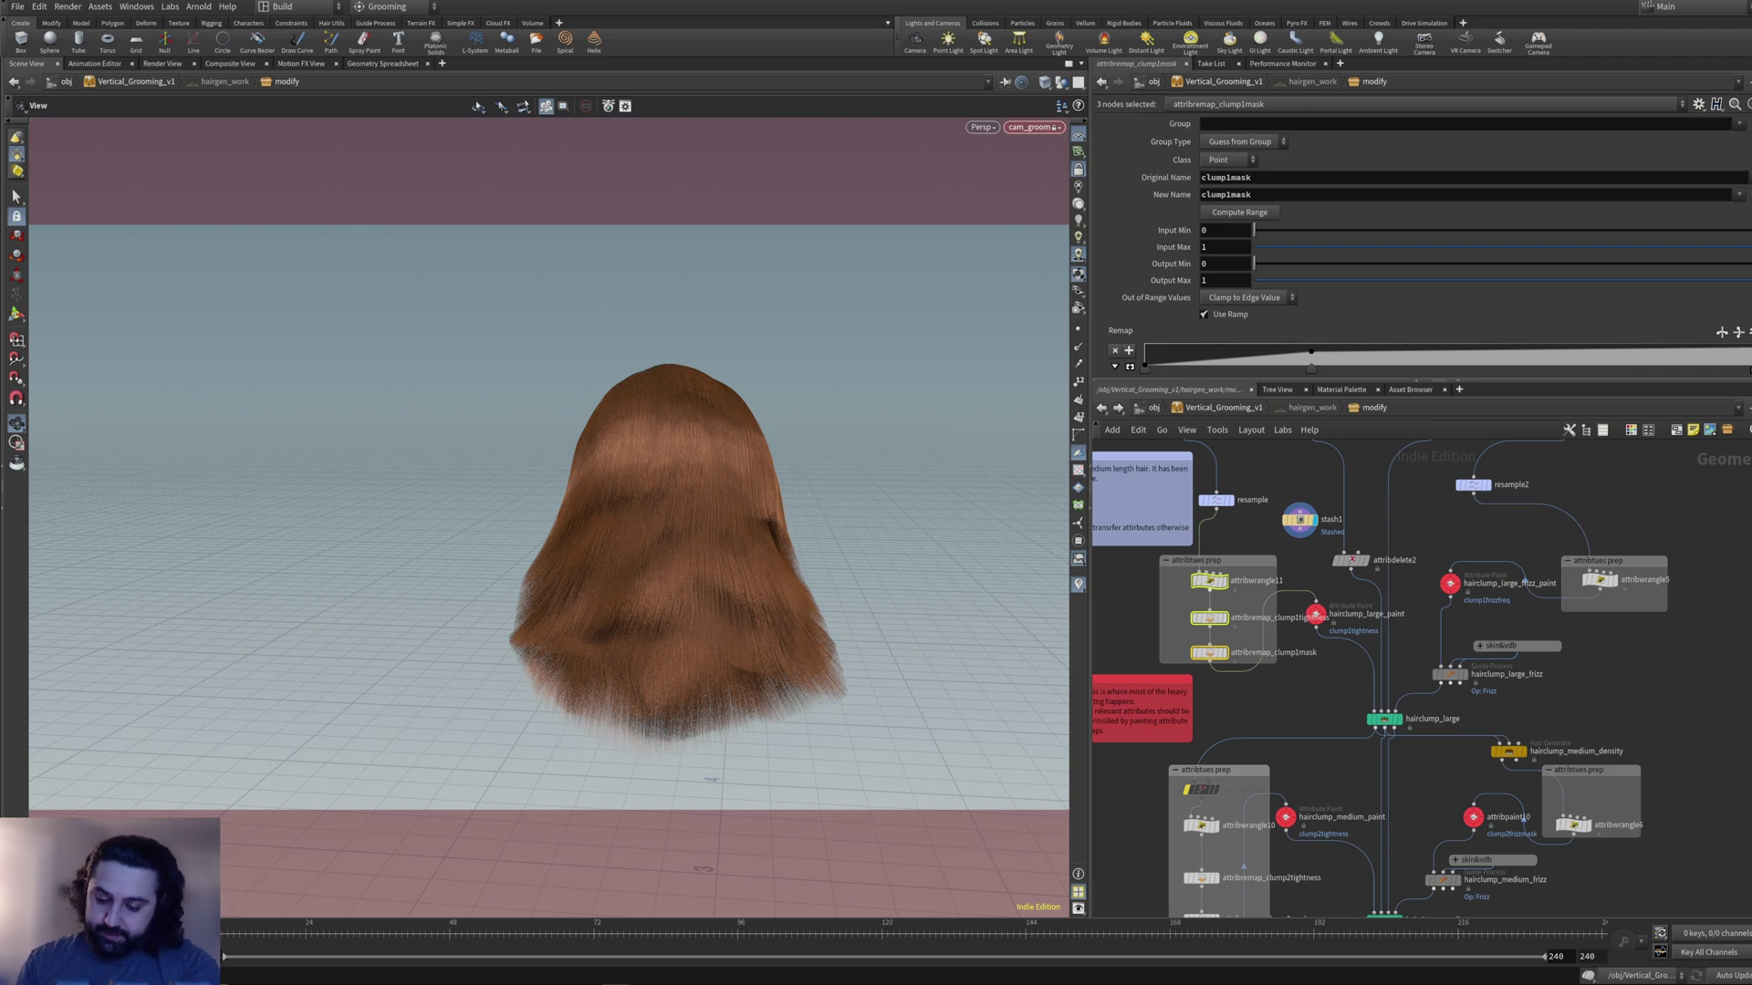
{"action": "left_click", "coordinate": [1196, 581]}
- Bypass the wrangle and remap nodes in the hair-side attributes prep boxes for the medium clump, fine clump, flyaways frizz and general frizz
{"action": "middle_click_drag", "start_coordinate": [1277, 694], "coordinate": [1301, 573]}
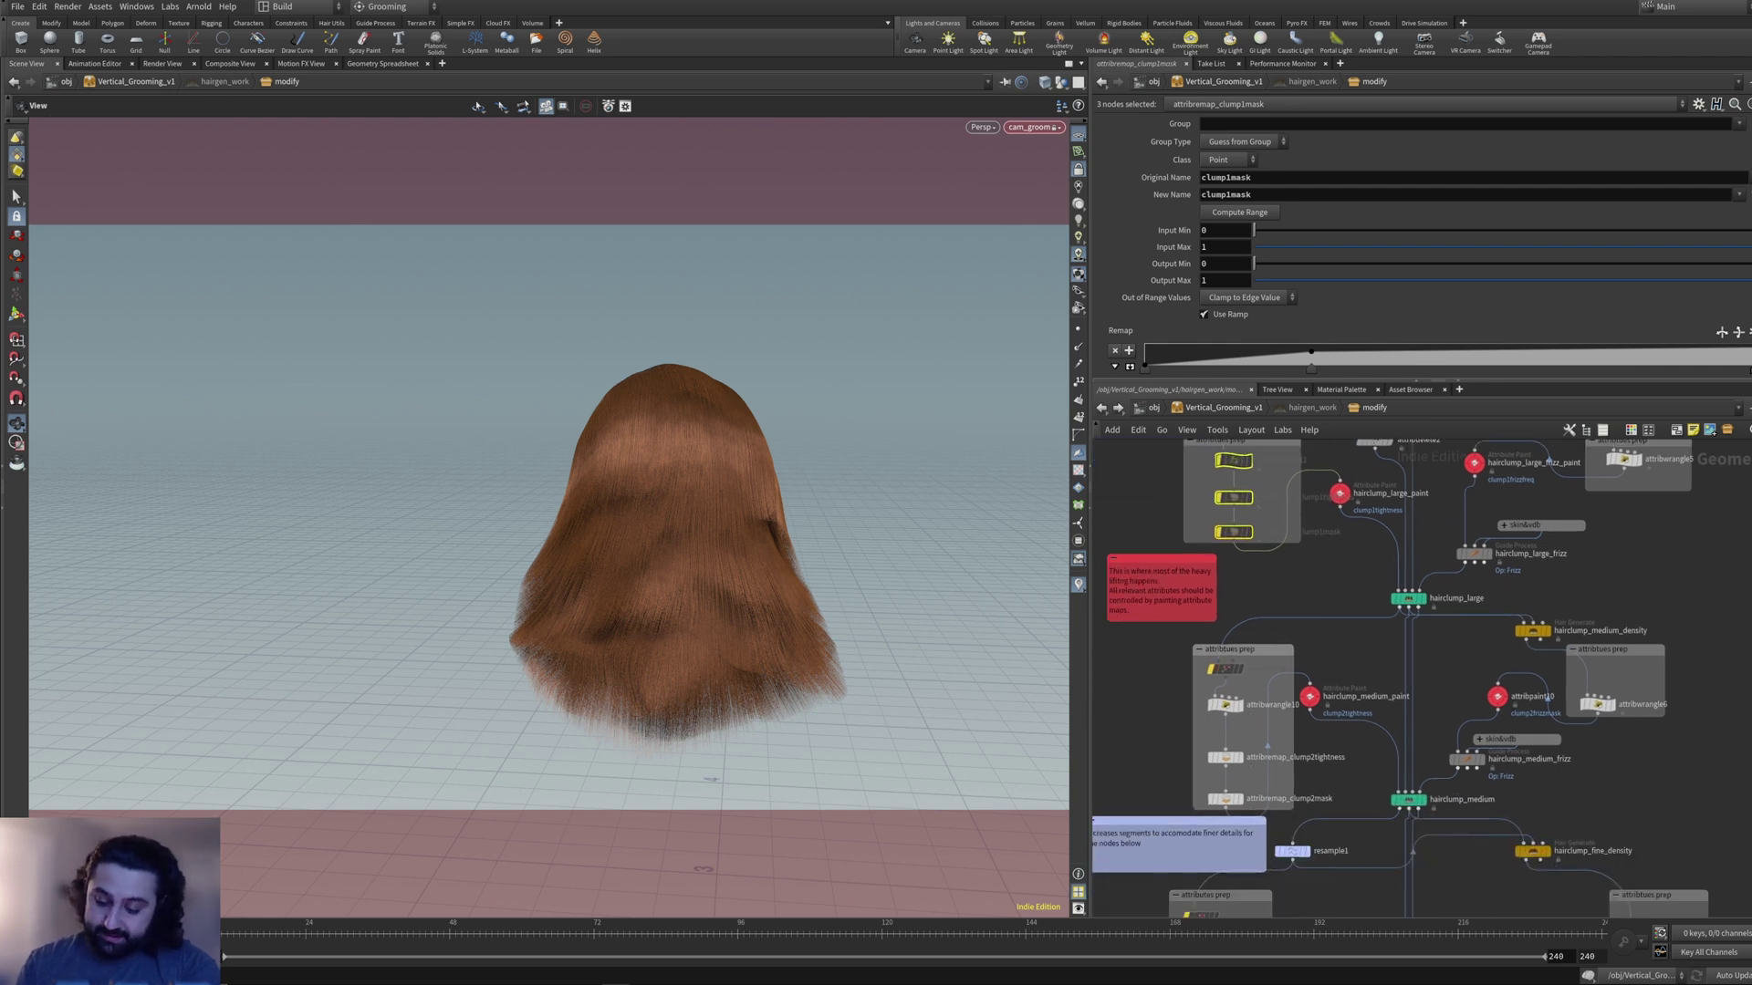
{"action": "left_click_drag", "start_coordinate": [1203, 688], "coordinate": [1244, 808]}
{"action": "middle_click_drag", "start_coordinate": [1244, 808], "coordinate": [1254, 493]}
{"action": "left_click_drag", "start_coordinate": [1185, 616], "coordinate": [1229, 692]}
{"action": "middle_click_drag", "start_coordinate": [1230, 694], "coordinate": [1230, 585]}
{"action": "left_click_drag", "start_coordinate": [1193, 659], "coordinate": [1229, 705]}
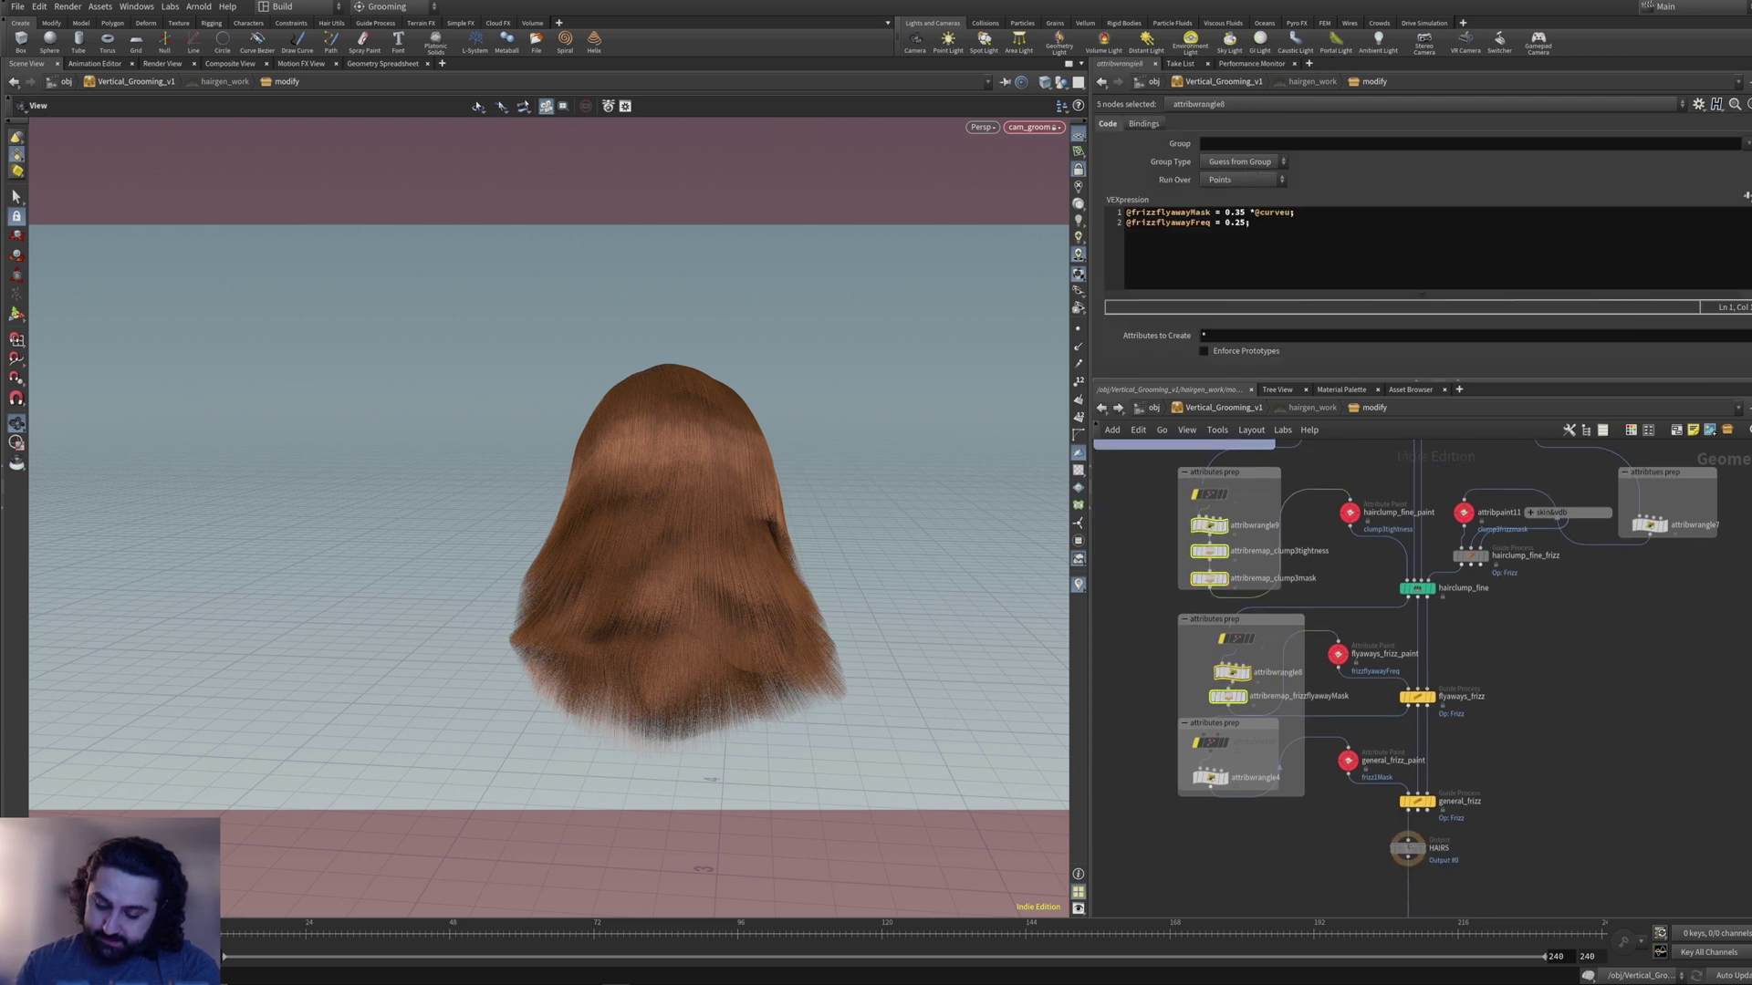
{"action": "left_click", "coordinate": [1211, 778], "text": "shift"}
{"action": "key", "text": "b"}
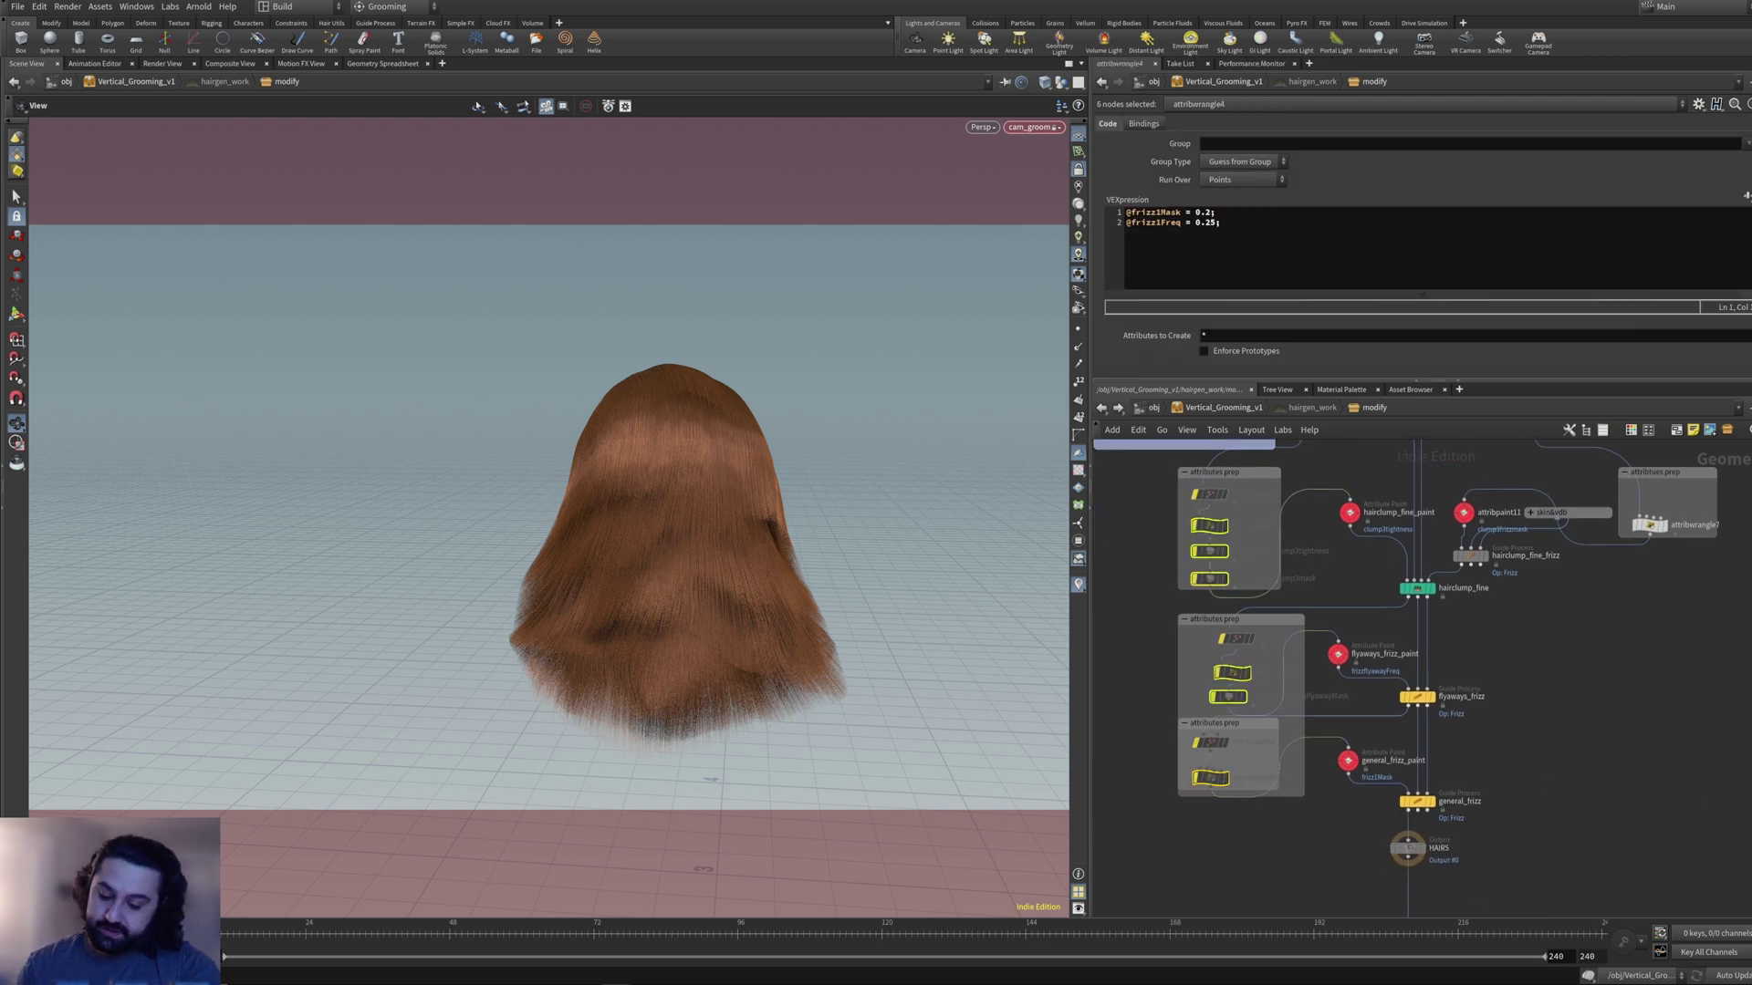
- Select attribwrangle7 in the fine clump's guide-side attributes prep box to view its VEX expression
{"action": "middle_click_drag", "start_coordinate": [1314, 822], "coordinate": [1285, 585]}
{"action": "middle_click_drag", "start_coordinate": [1414, 479], "coordinate": [1204, 897]}
{"action": "left_click", "coordinate": [1412, 706]}
{"action": "middle_click_drag", "start_coordinate": [1412, 680], "coordinate": [1391, 912]}
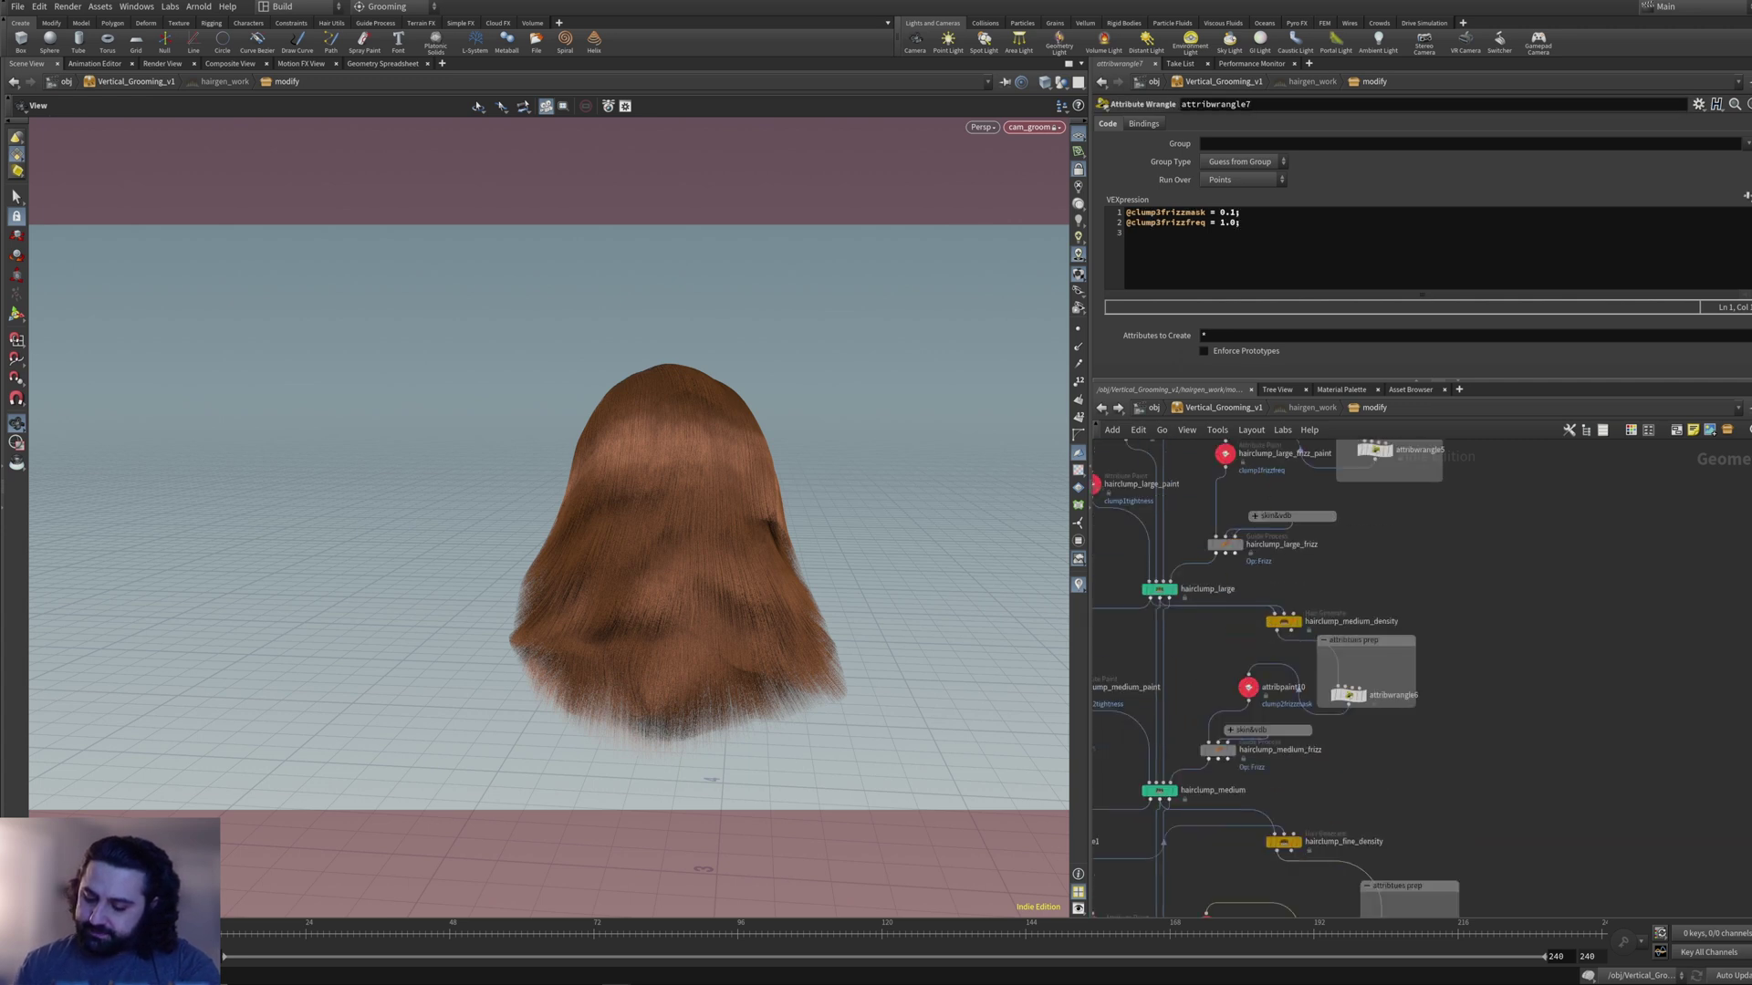
- Display the resample2 node to view the resampled guides, and look over the large and medium clump branches
{"action": "middle_click_drag", "start_coordinate": [1392, 912], "coordinate": [1502, 776]}
{"action": "middle_click_drag", "start_coordinate": [1479, 547], "coordinate": [1465, 800]}
{"action": "middle_click_drag", "start_coordinate": [1389, 637], "coordinate": [1425, 706]}
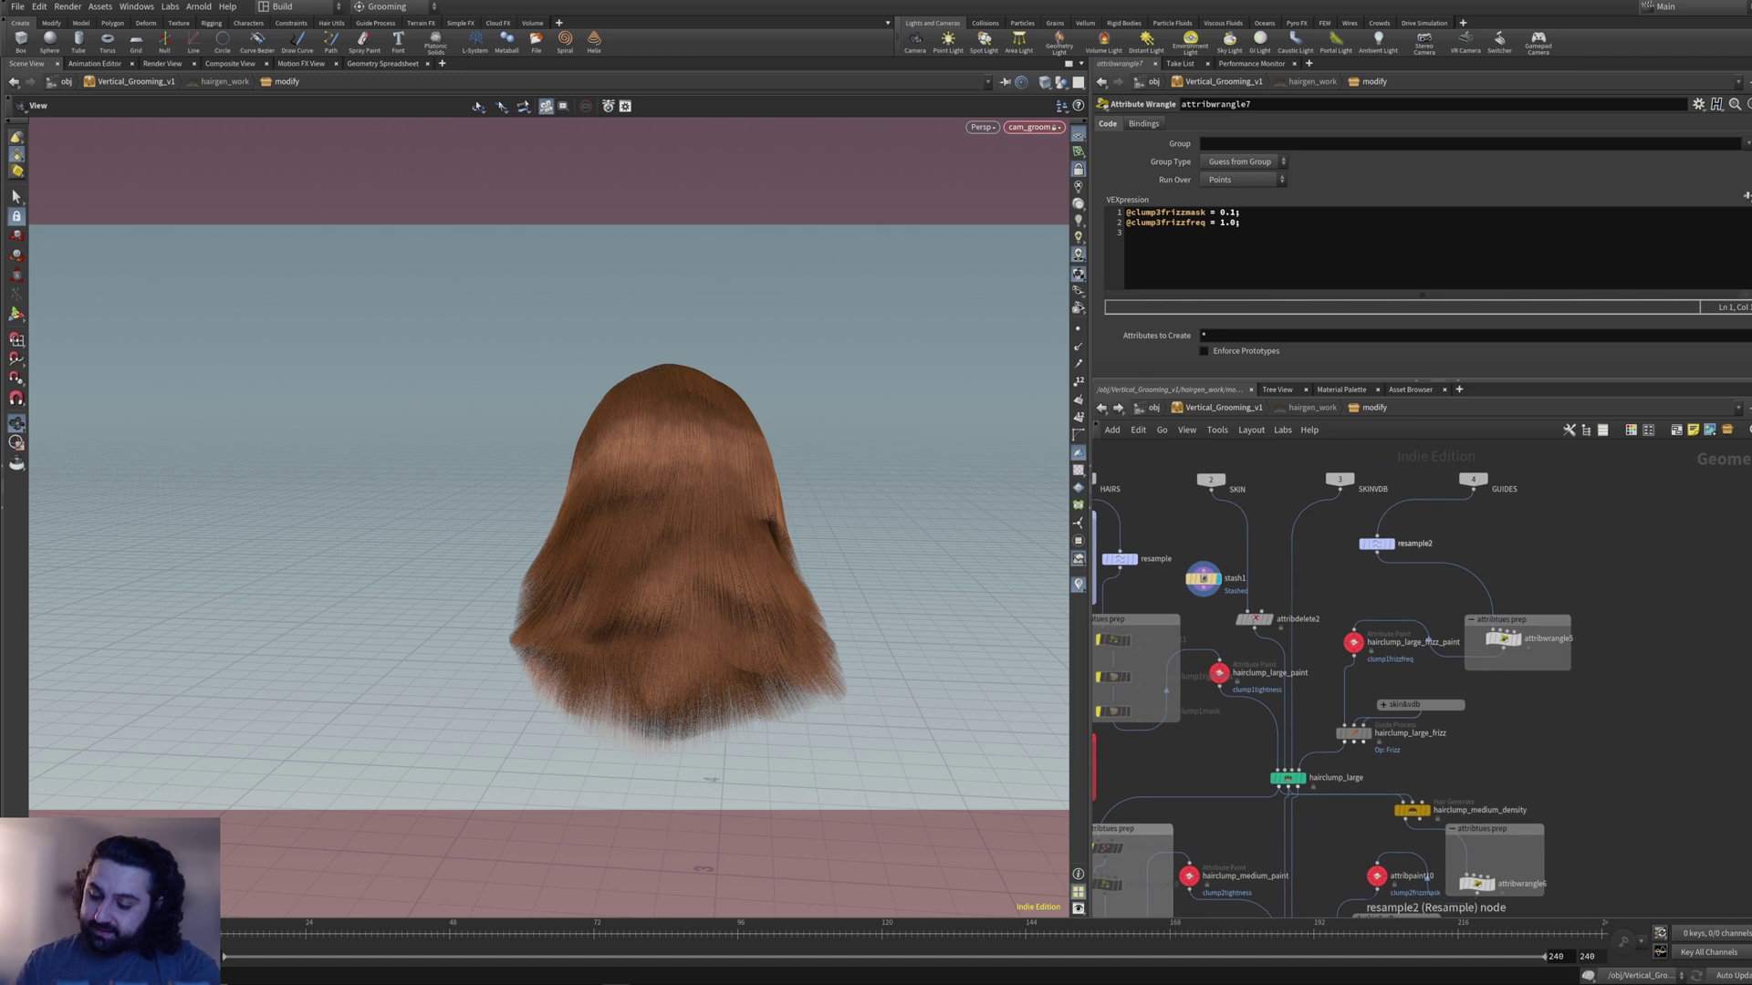
{"action": "left_click", "coordinate": [1391, 544]}
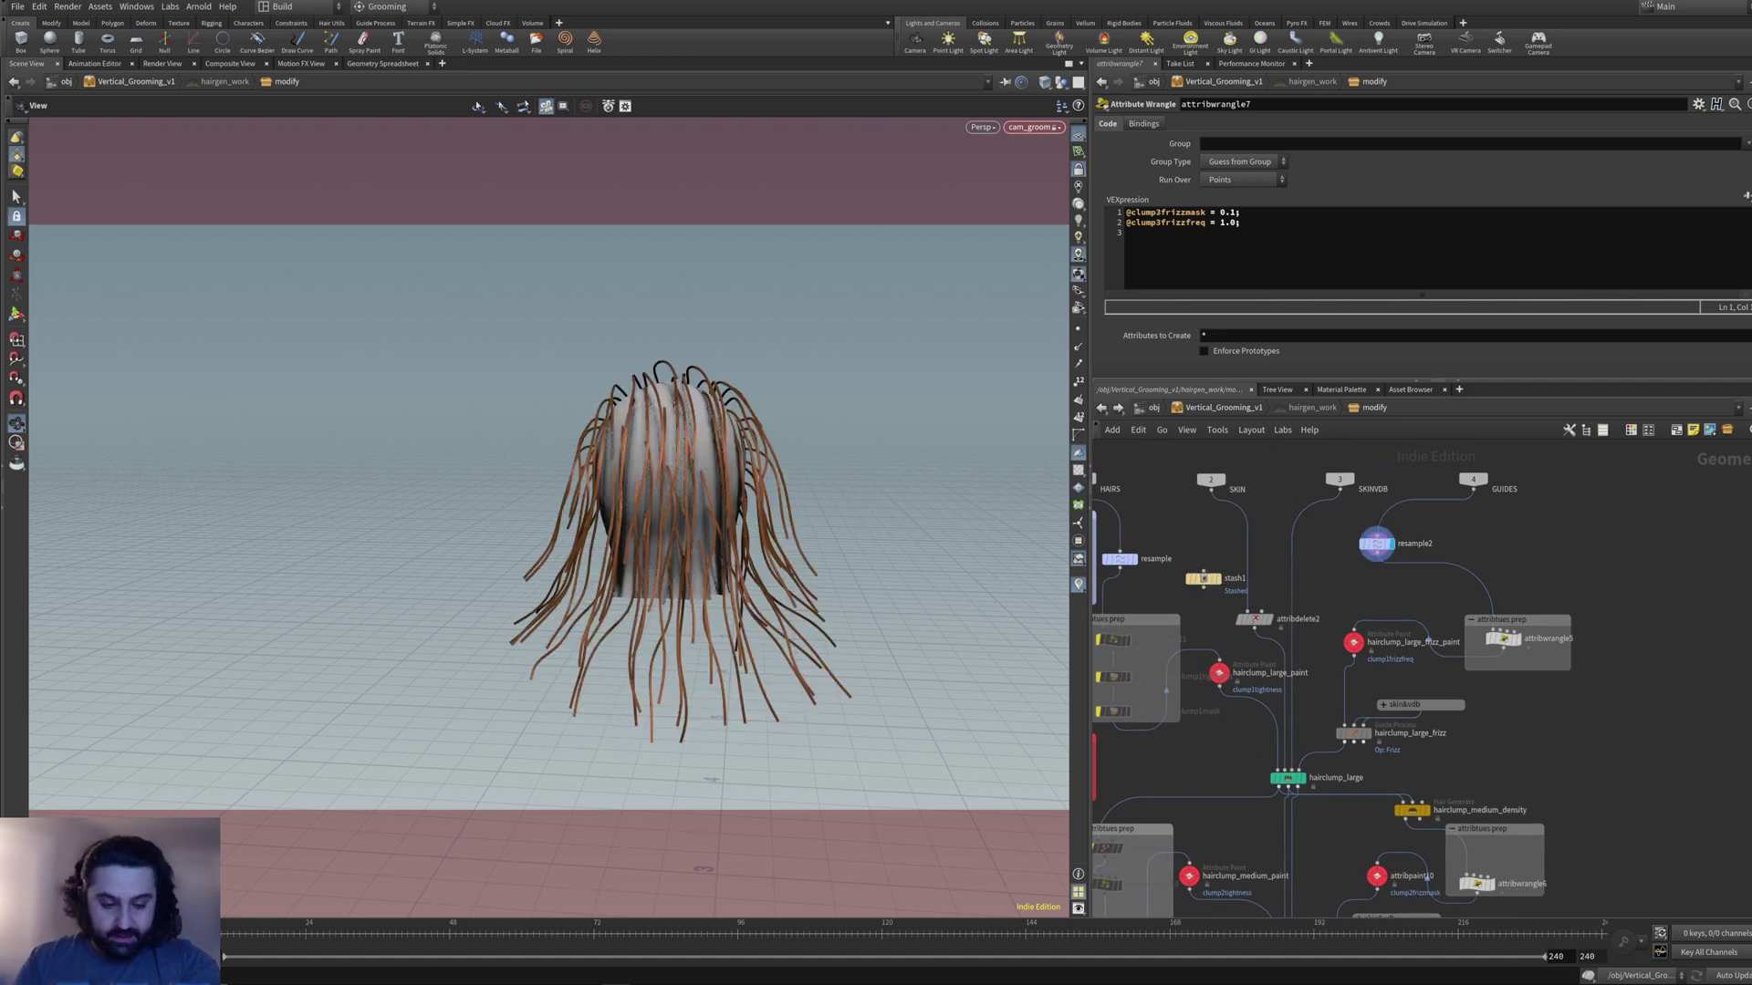
{"action": "middle_click_drag", "start_coordinate": [1223, 775], "coordinate": [1316, 675]}
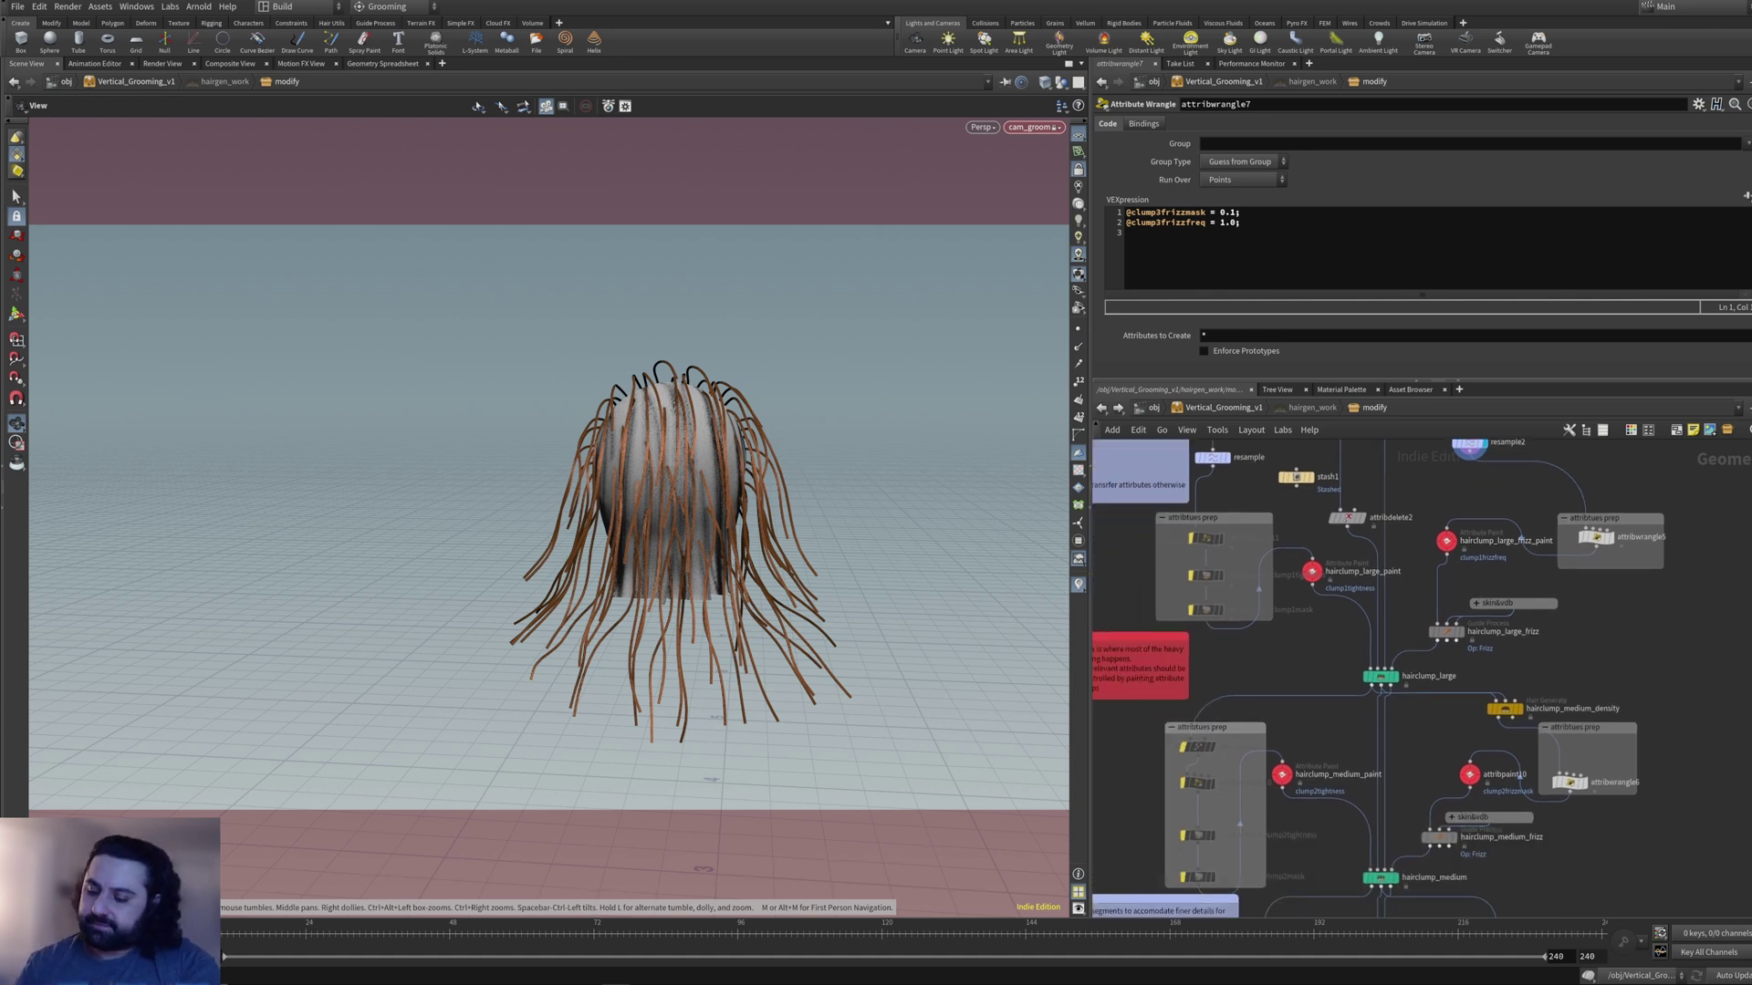
{"action": "middle_click_drag", "start_coordinate": [1424, 676], "coordinate": [1359, 792]}
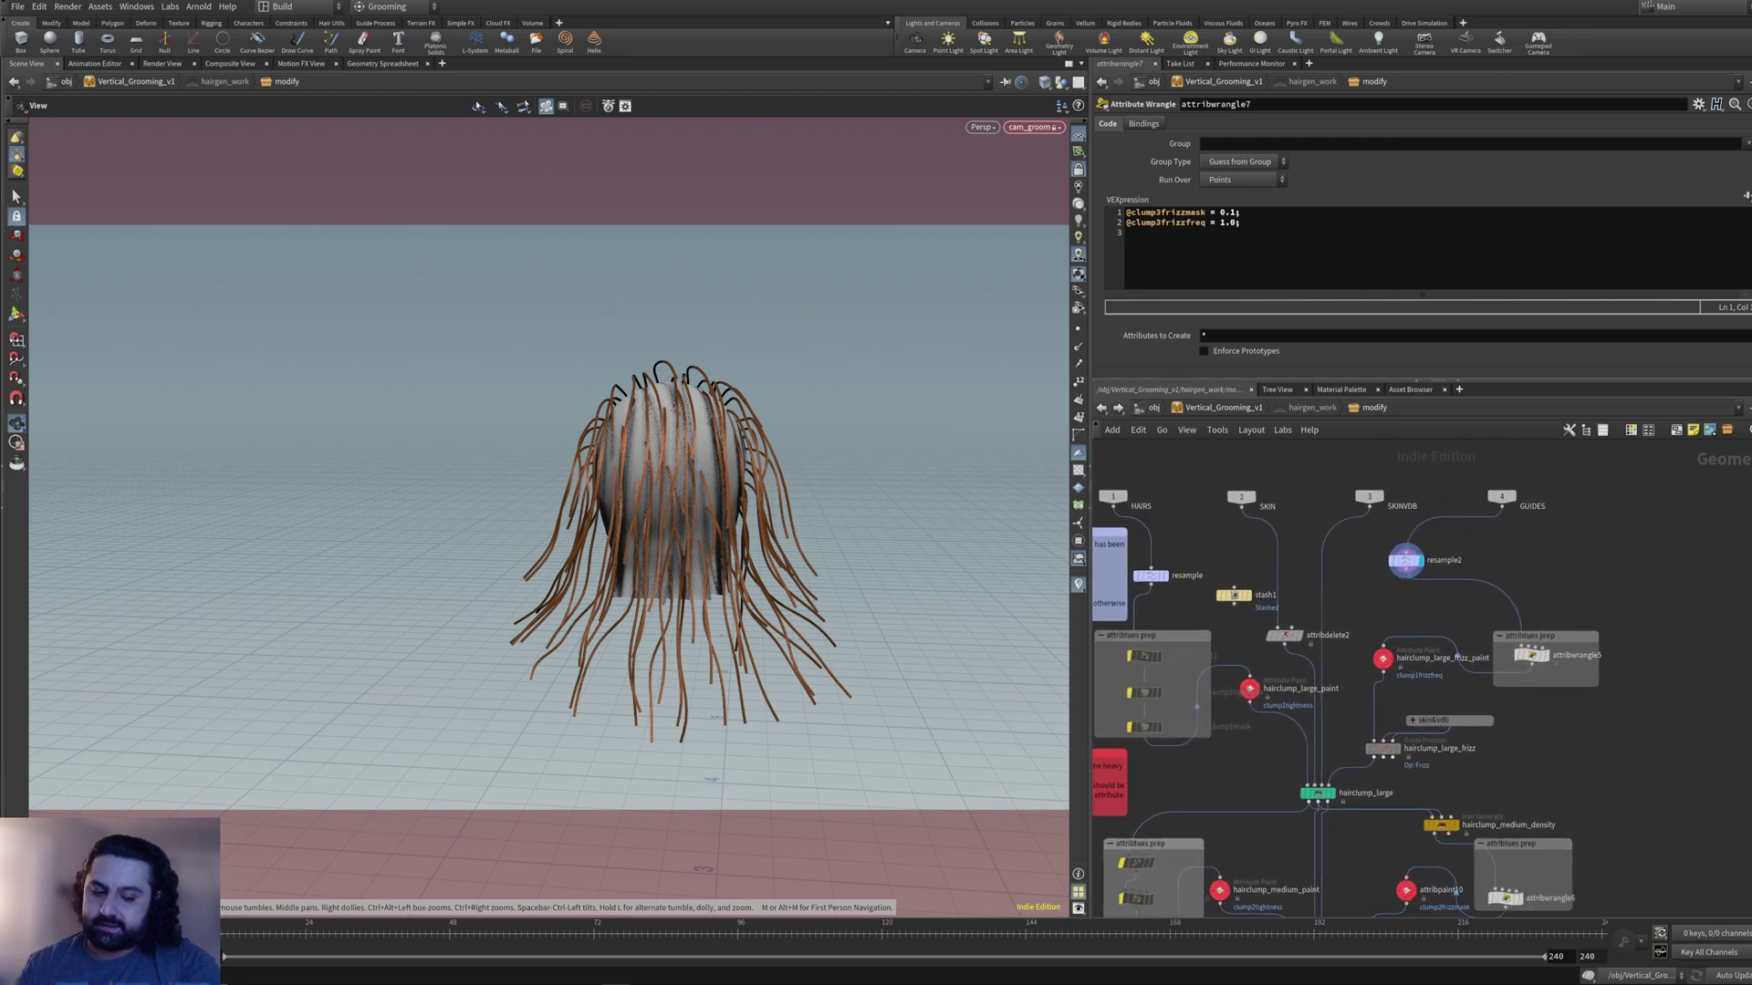
{"action": "middle_click_drag", "start_coordinate": [1359, 792], "coordinate": [1399, 686]}
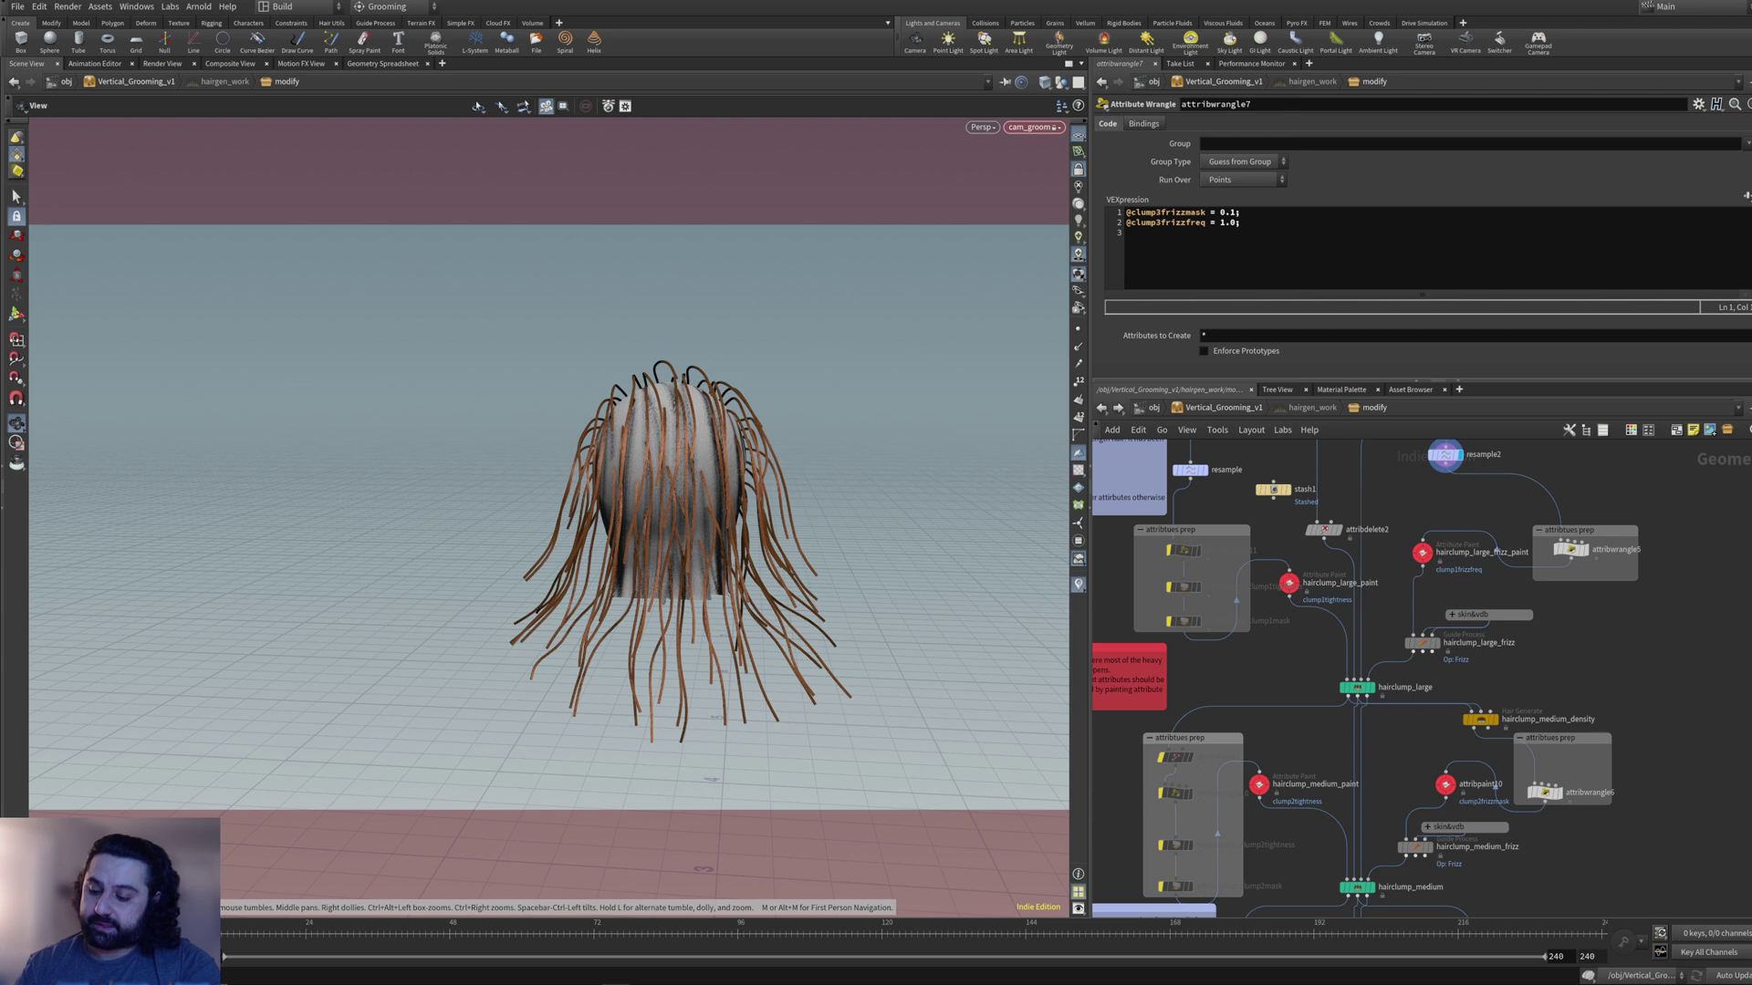
- Collapse the guide-side attributes prep network boxes of the large clump and the medium clump
{"action": "scroll", "coordinate": [1574, 665], "scroll_direction": "down", "scroll_amount": 4}
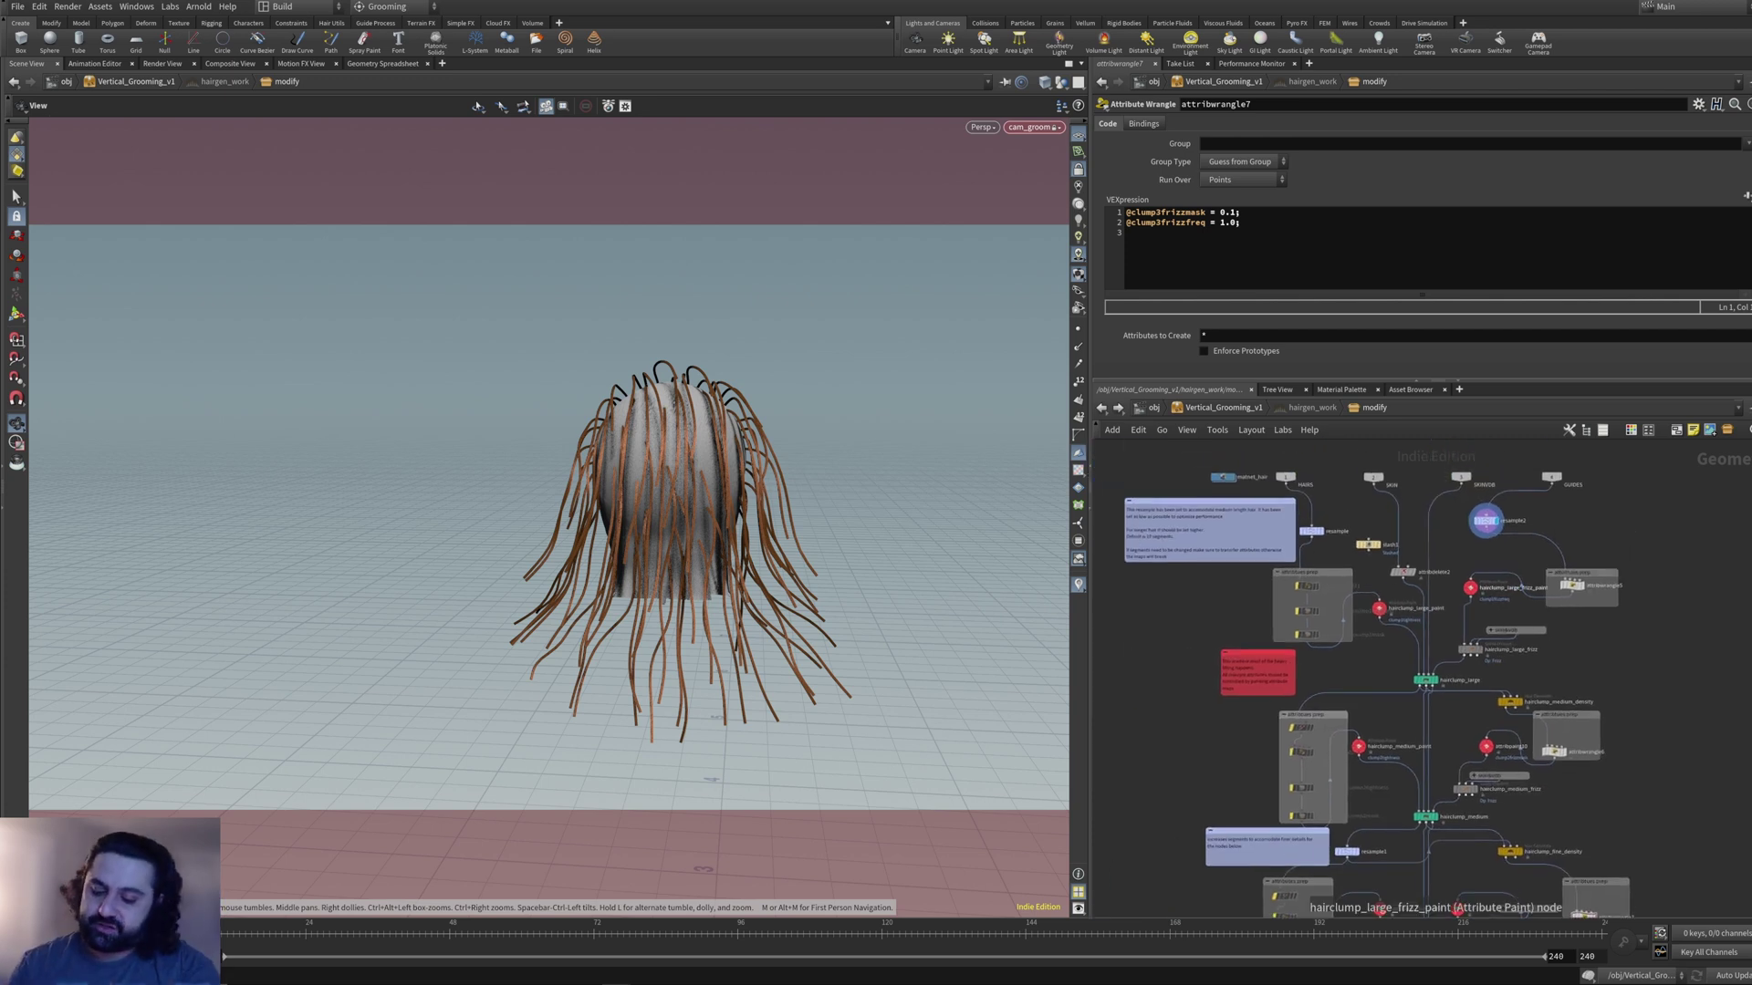
{"action": "left_click", "coordinate": [1550, 573]}
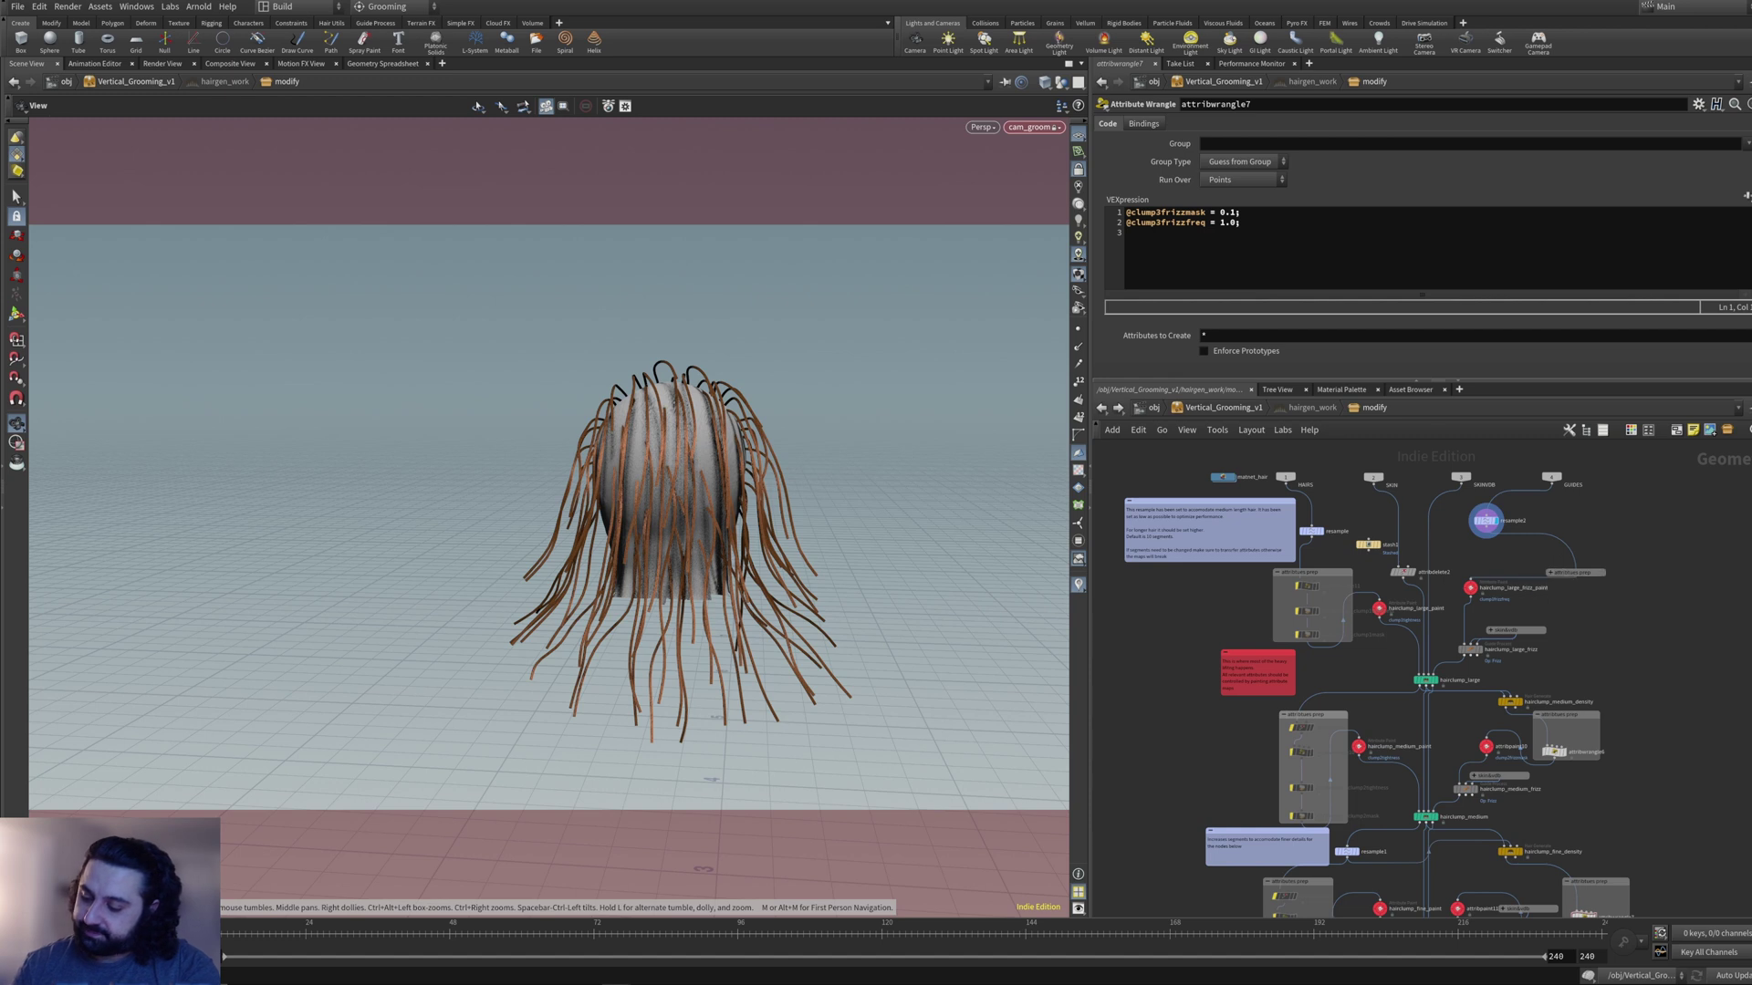
{"action": "middle_click_drag", "start_coordinate": [1551, 721], "coordinate": [1550, 704]}
{"action": "left_click", "coordinate": [1537, 699]}
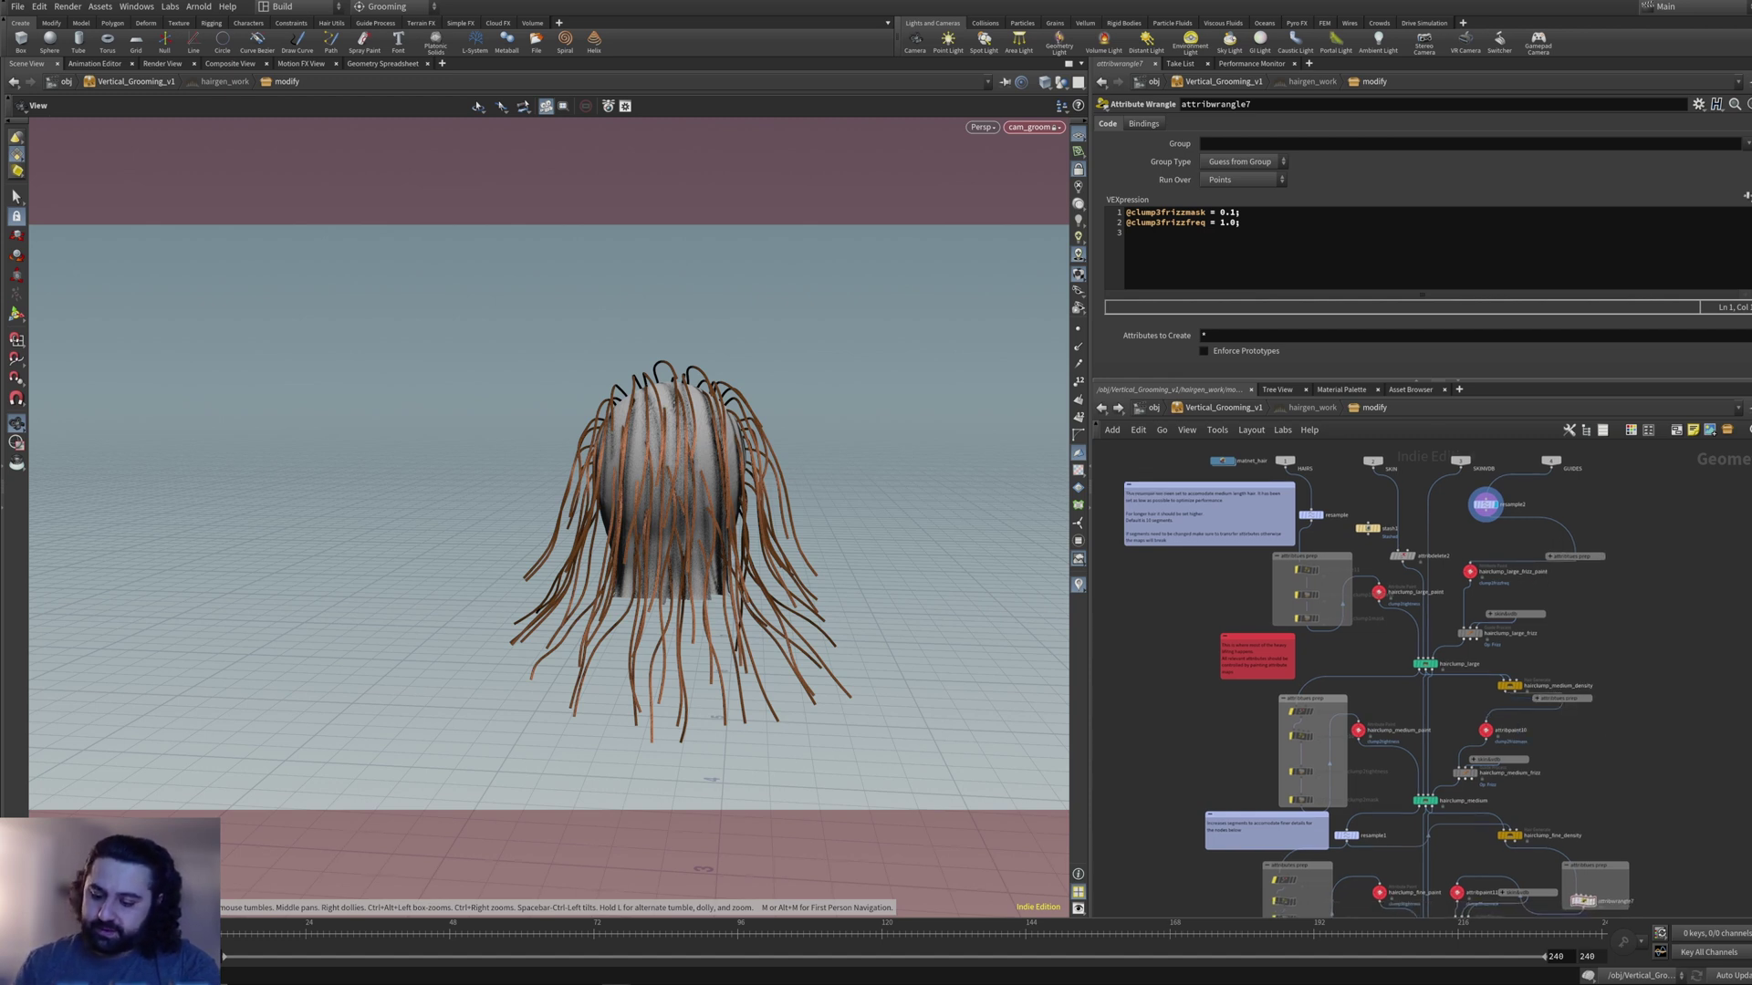
- Display the last node below general_frizz at the end of the hair chain
{"action": "middle_click_drag", "start_coordinate": [1523, 871], "coordinate": [1483, 482]}
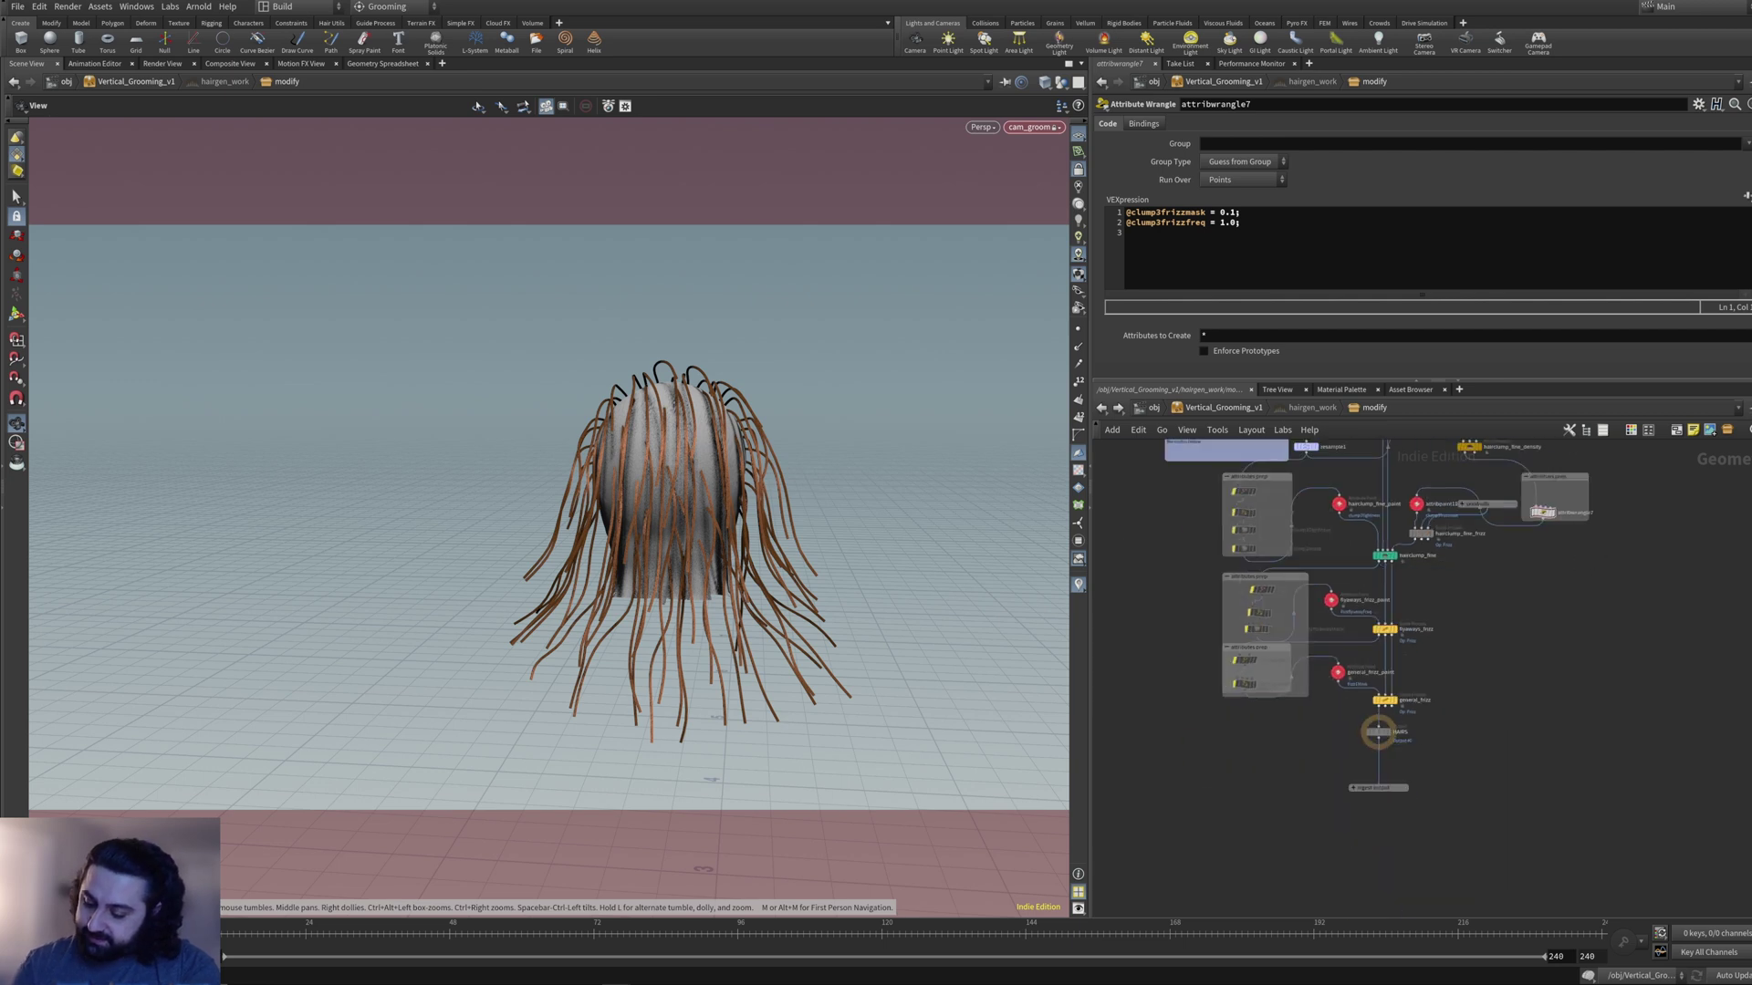
{"action": "mouse_move", "coordinate": [1378, 731]}
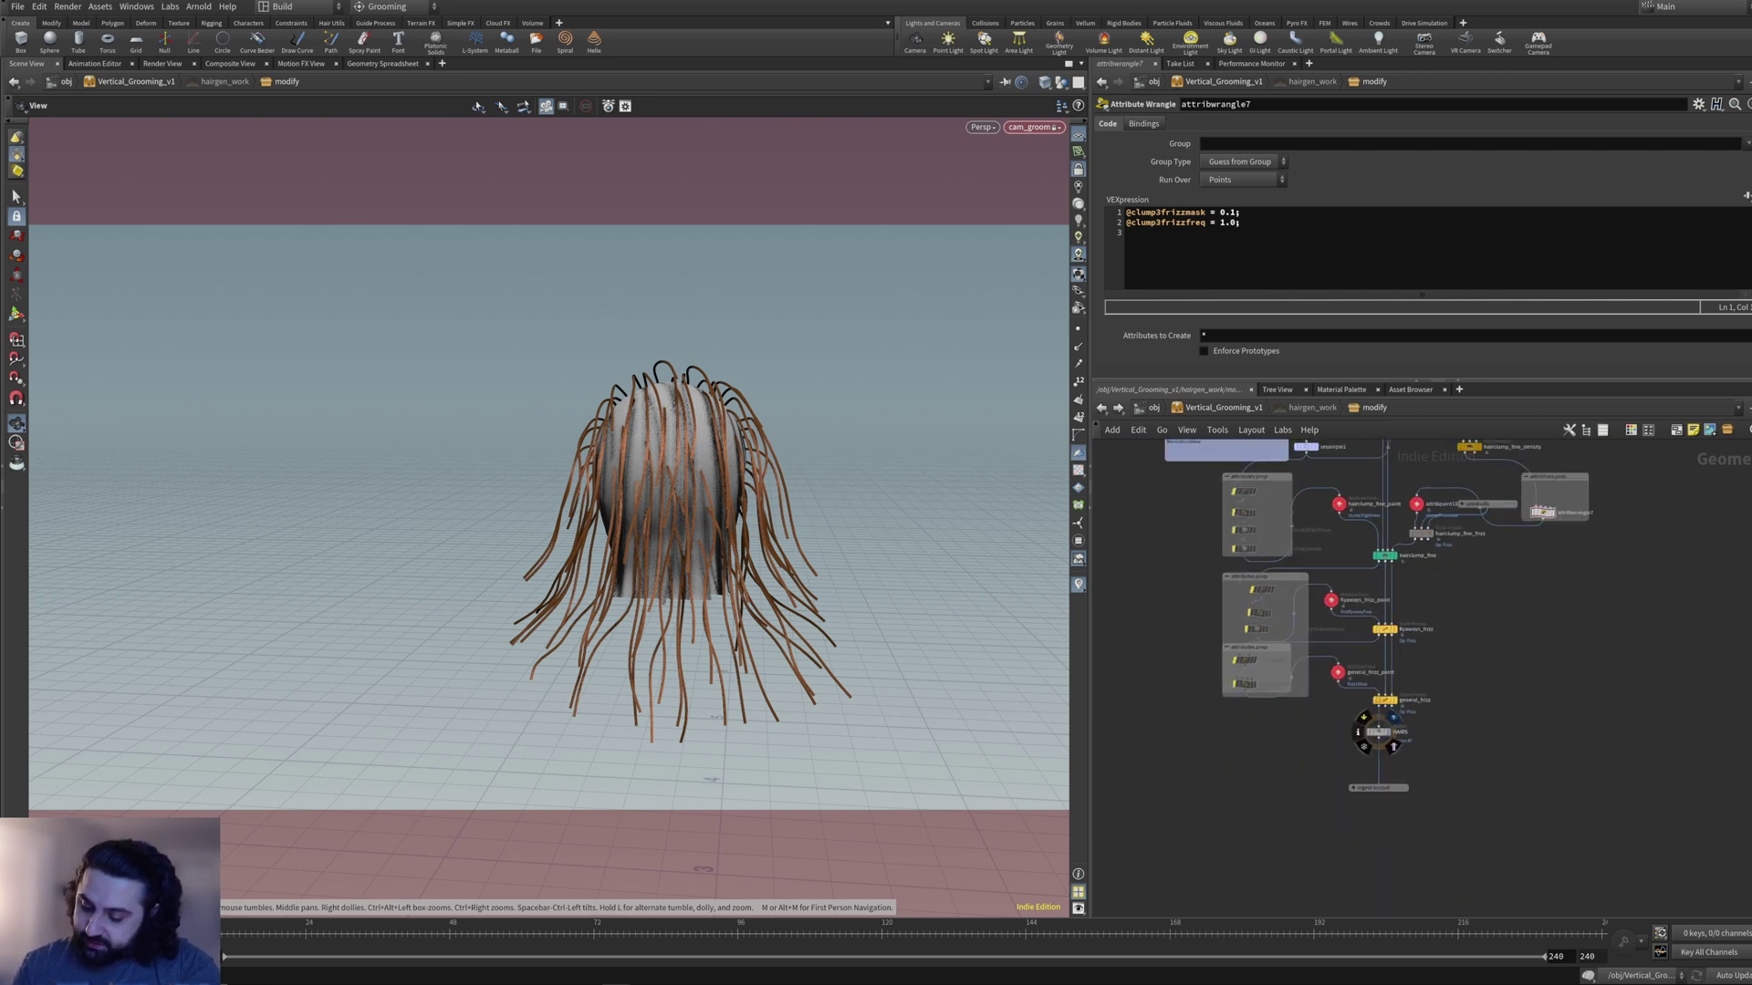
{"action": "left_click", "coordinate": [1394, 717]}
- Add an Attribute Transfer node below stash1 and wire HAIRS into its first input and stash1 into its second
{"action": "middle_click_drag", "start_coordinate": [1442, 484], "coordinate": [1457, 876]}
{"action": "scroll", "coordinate": [1424, 675], "scroll_direction": "up", "scroll_amount": 3}
{"action": "scroll", "coordinate": [1322, 647], "scroll_direction": "up", "scroll_amount": 2}
{"action": "middle_click_drag", "start_coordinate": [1322, 639], "coordinate": [1319, 748]}
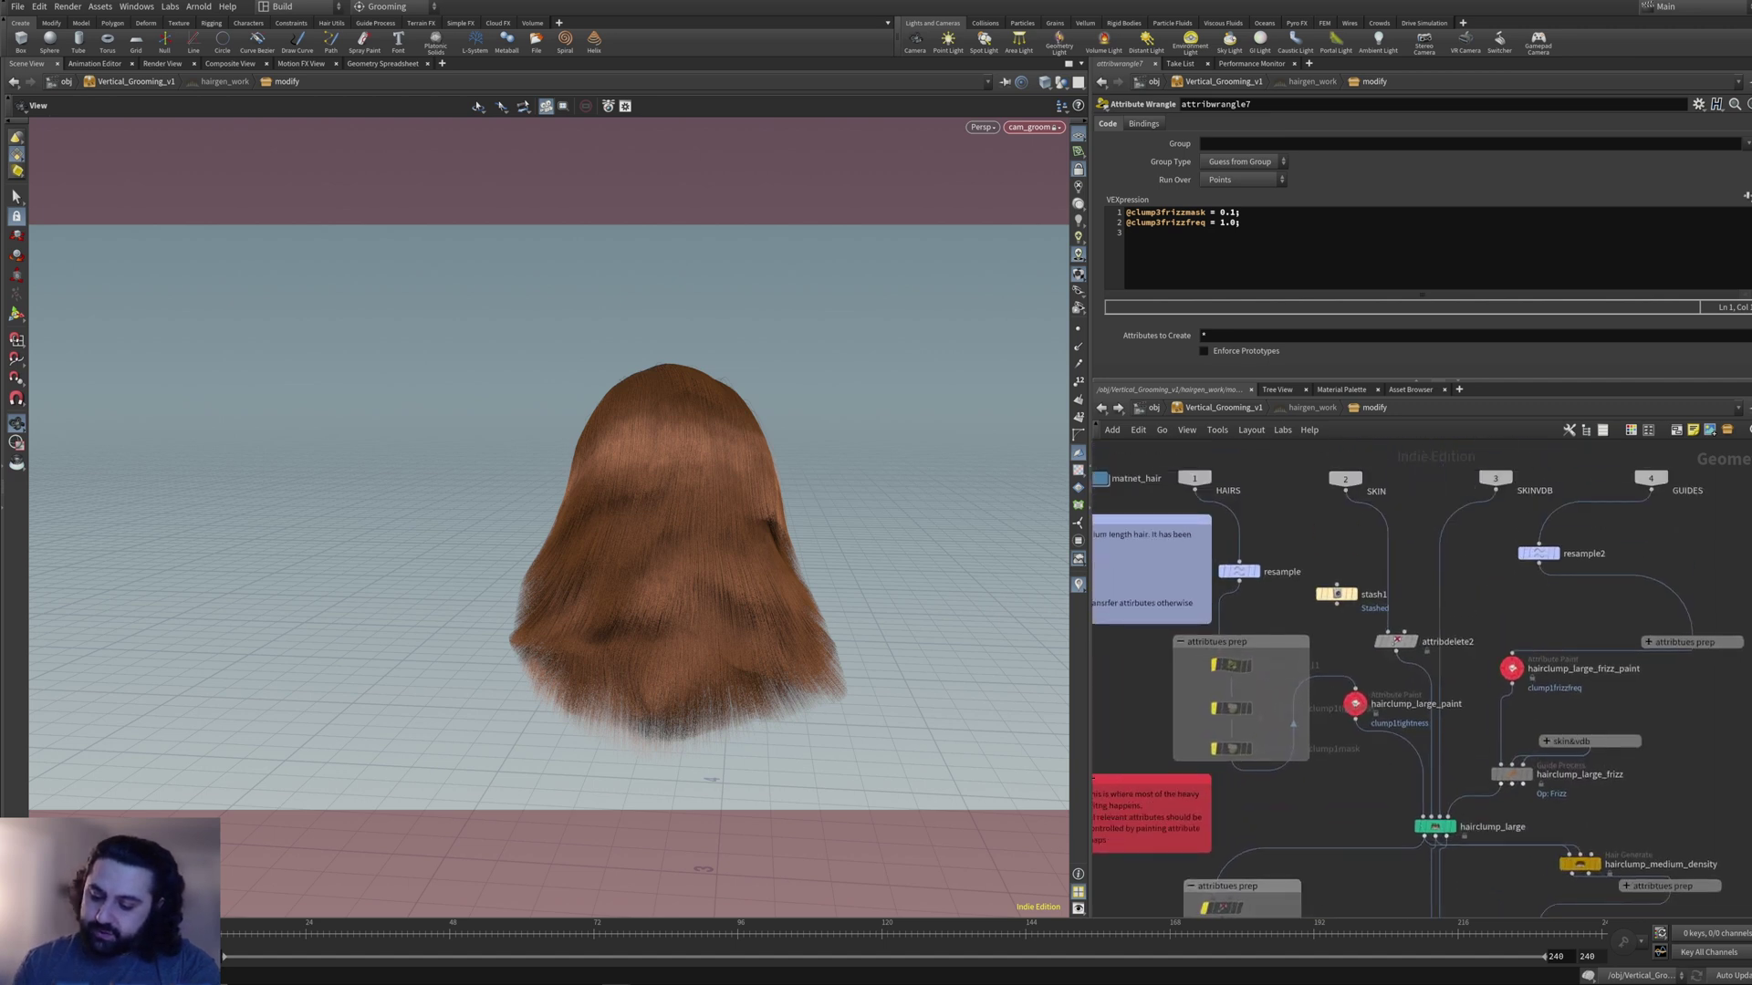
{"action": "left_click_drag", "start_coordinate": [1338, 595], "coordinate": [1345, 552]}
{"action": "key", "text": "Tab"}
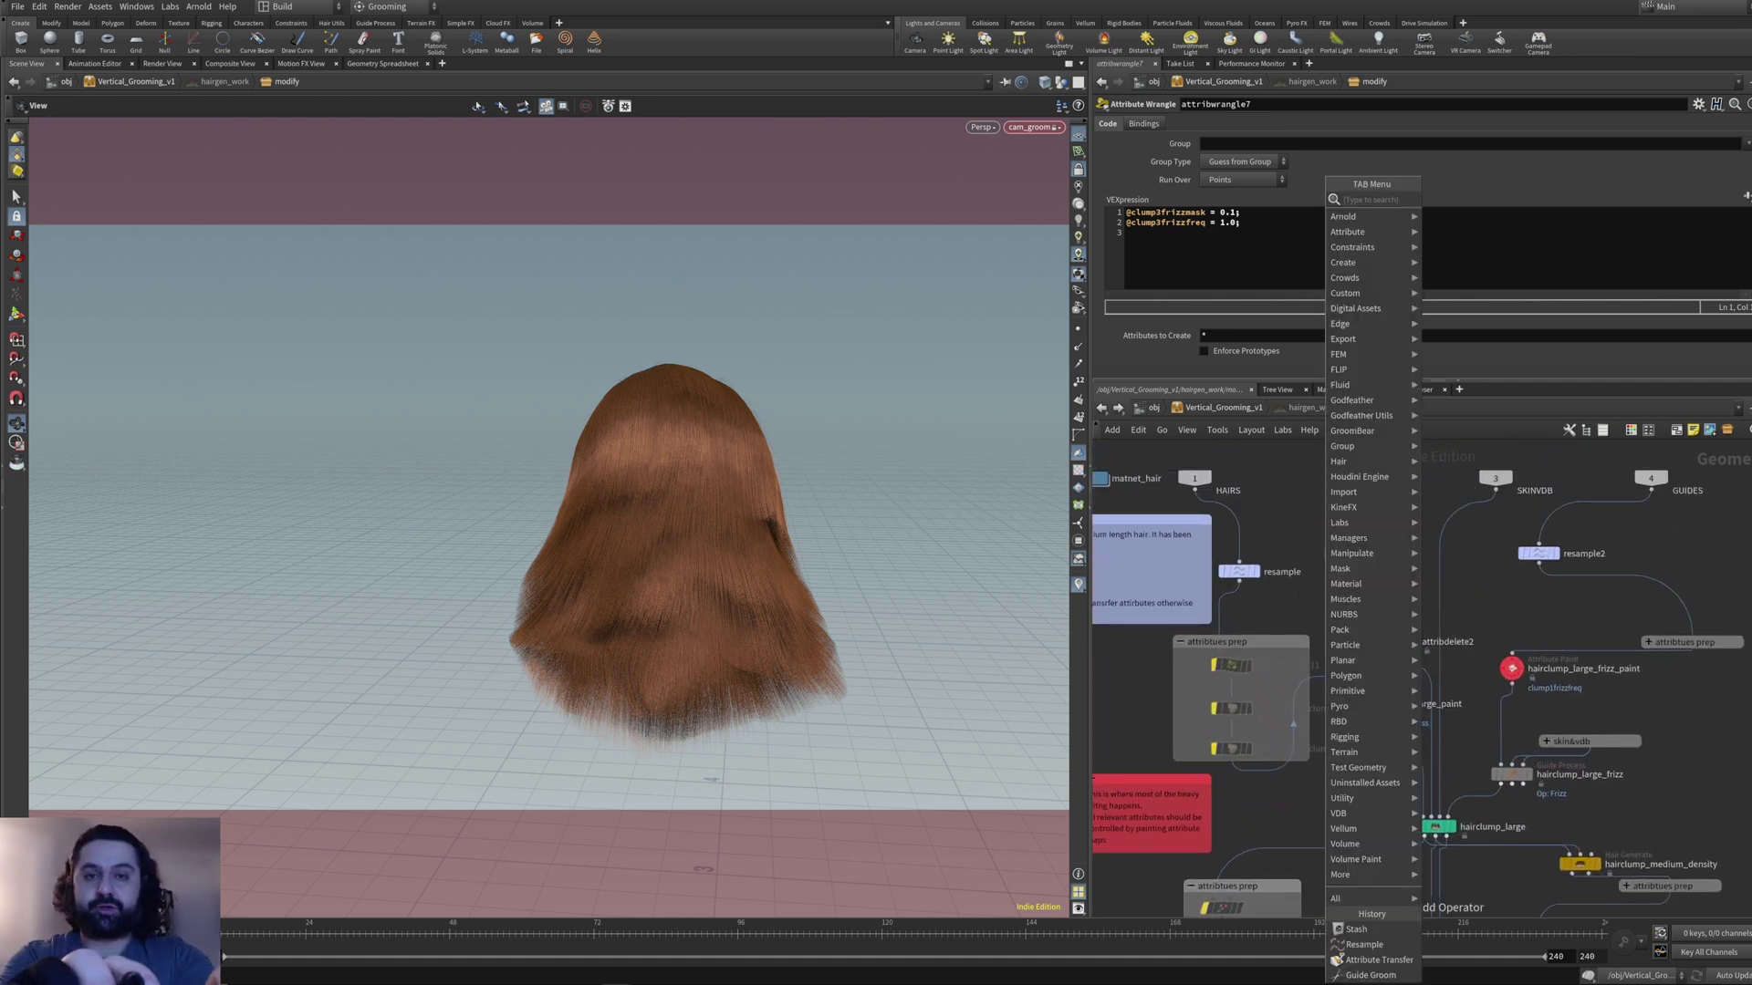
{"action": "type", "text": "attribute tra"}
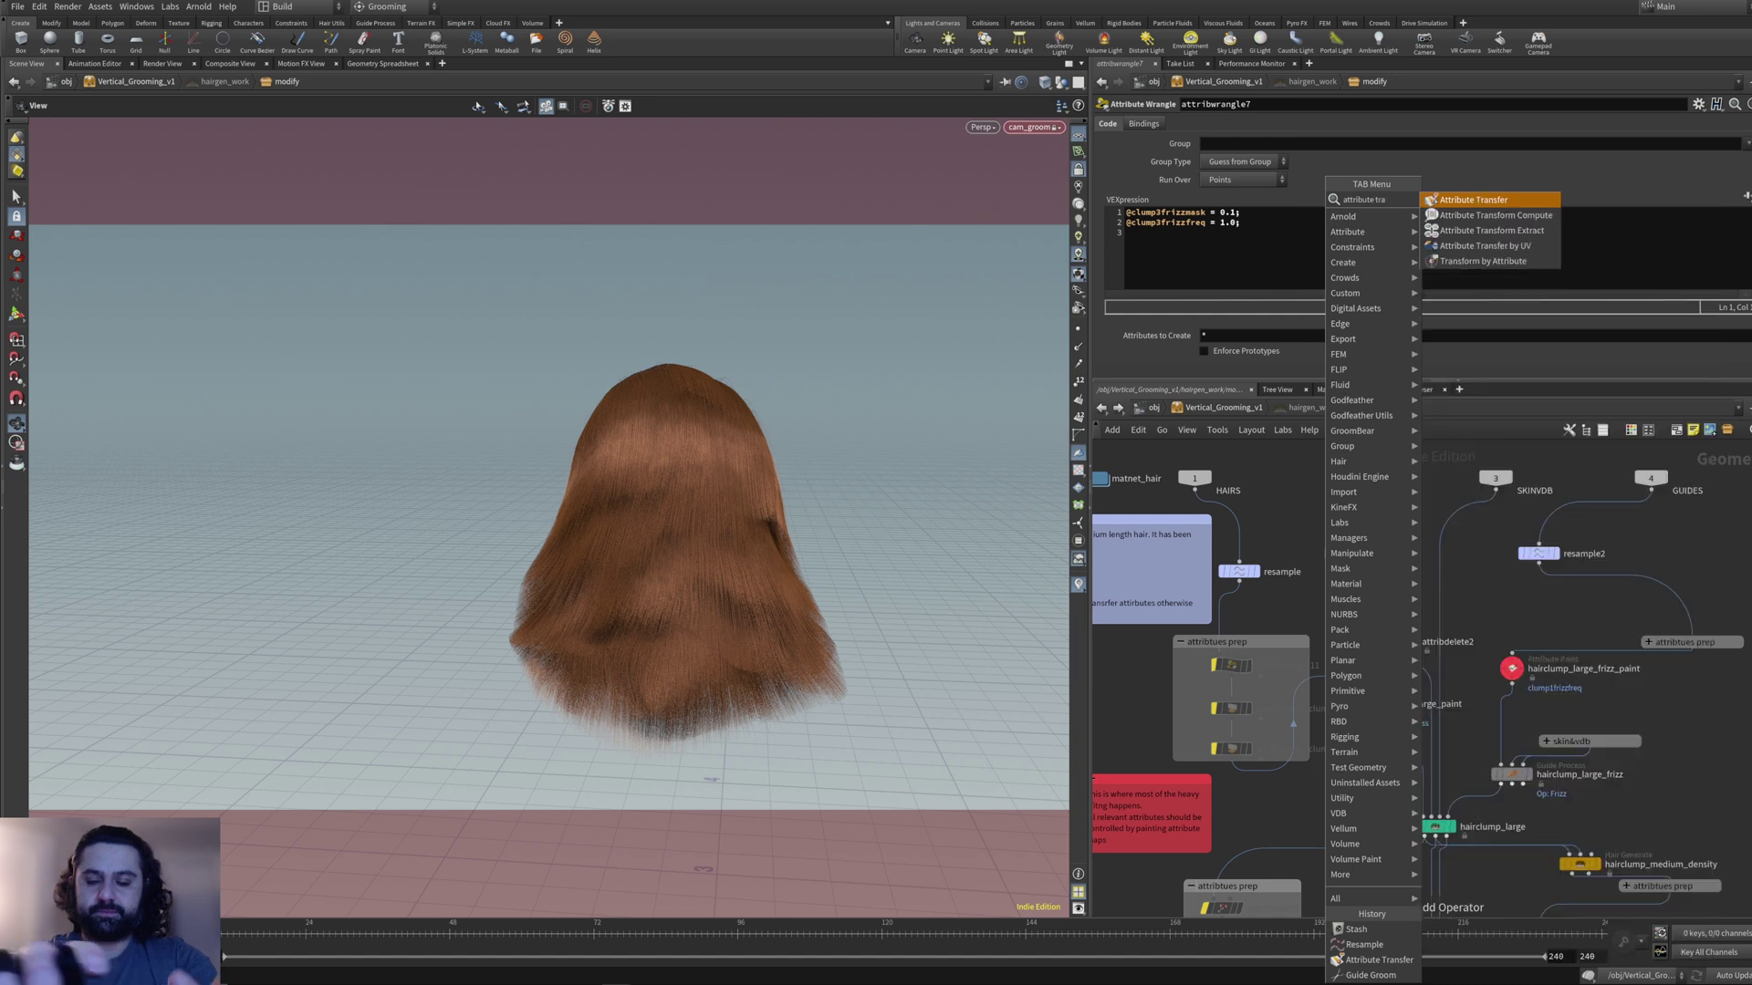
{"action": "key", "text": "Return"}
{"action": "left_click", "coordinate": [1311, 600]}
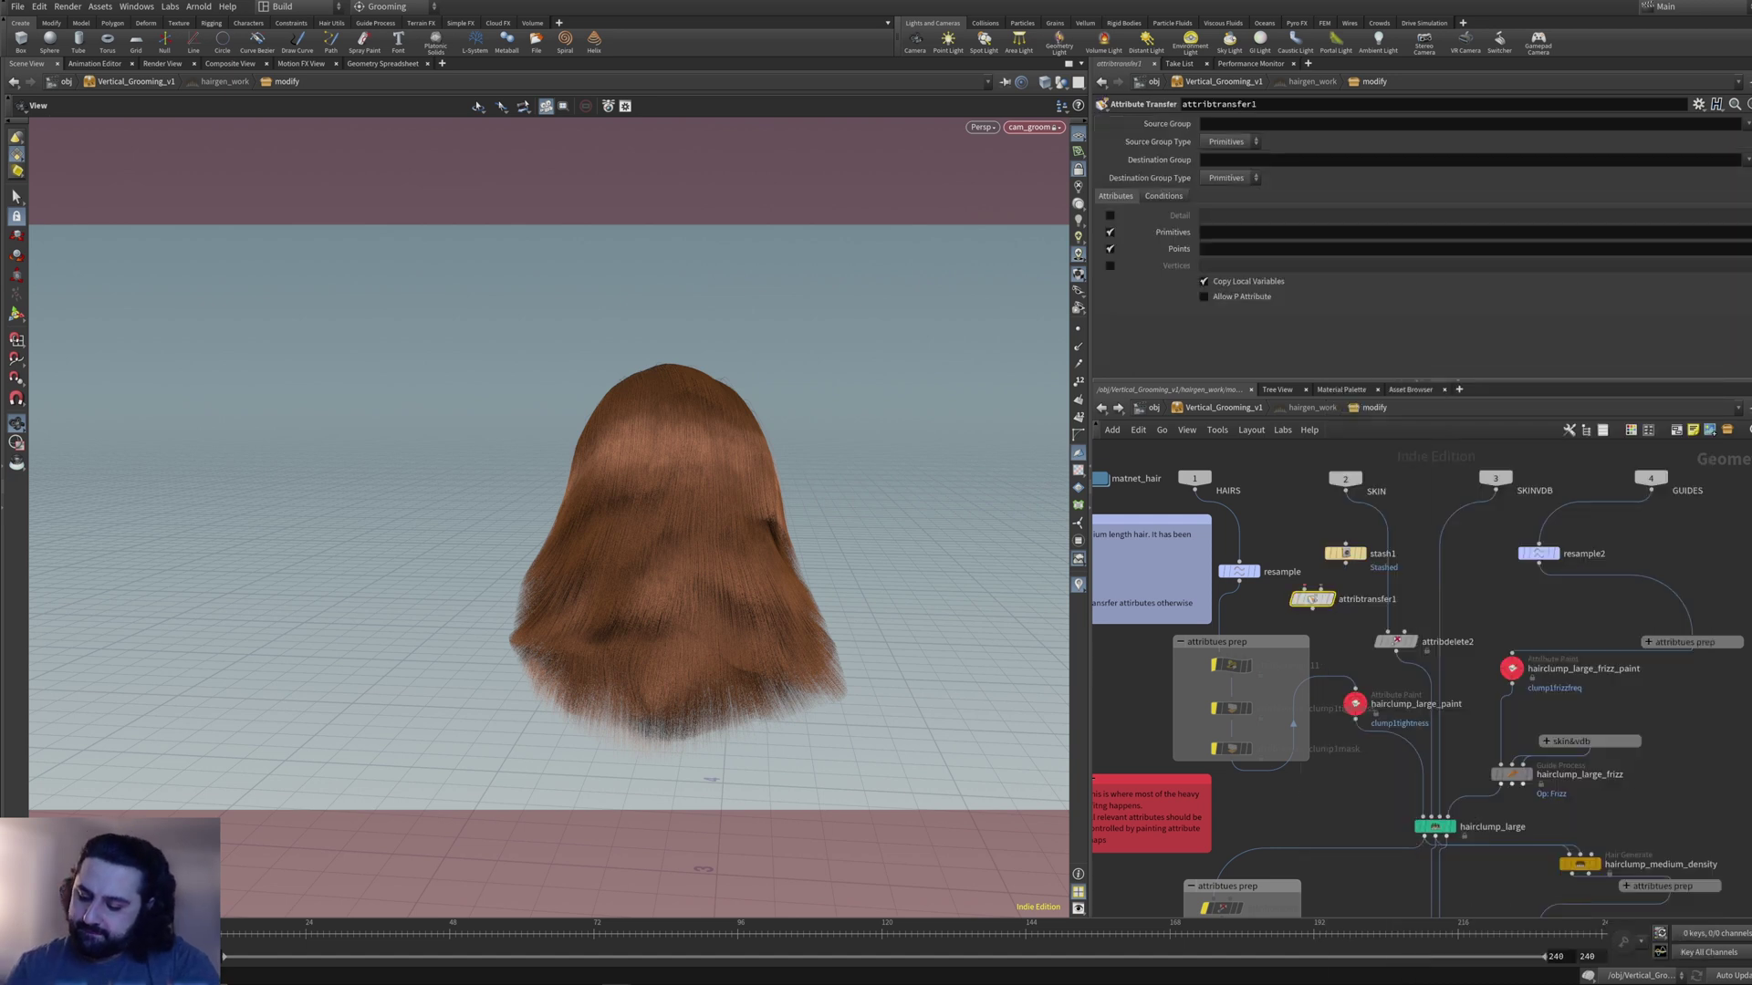
{"action": "left_click_drag", "start_coordinate": [1345, 554], "coordinate": [1320, 589]}
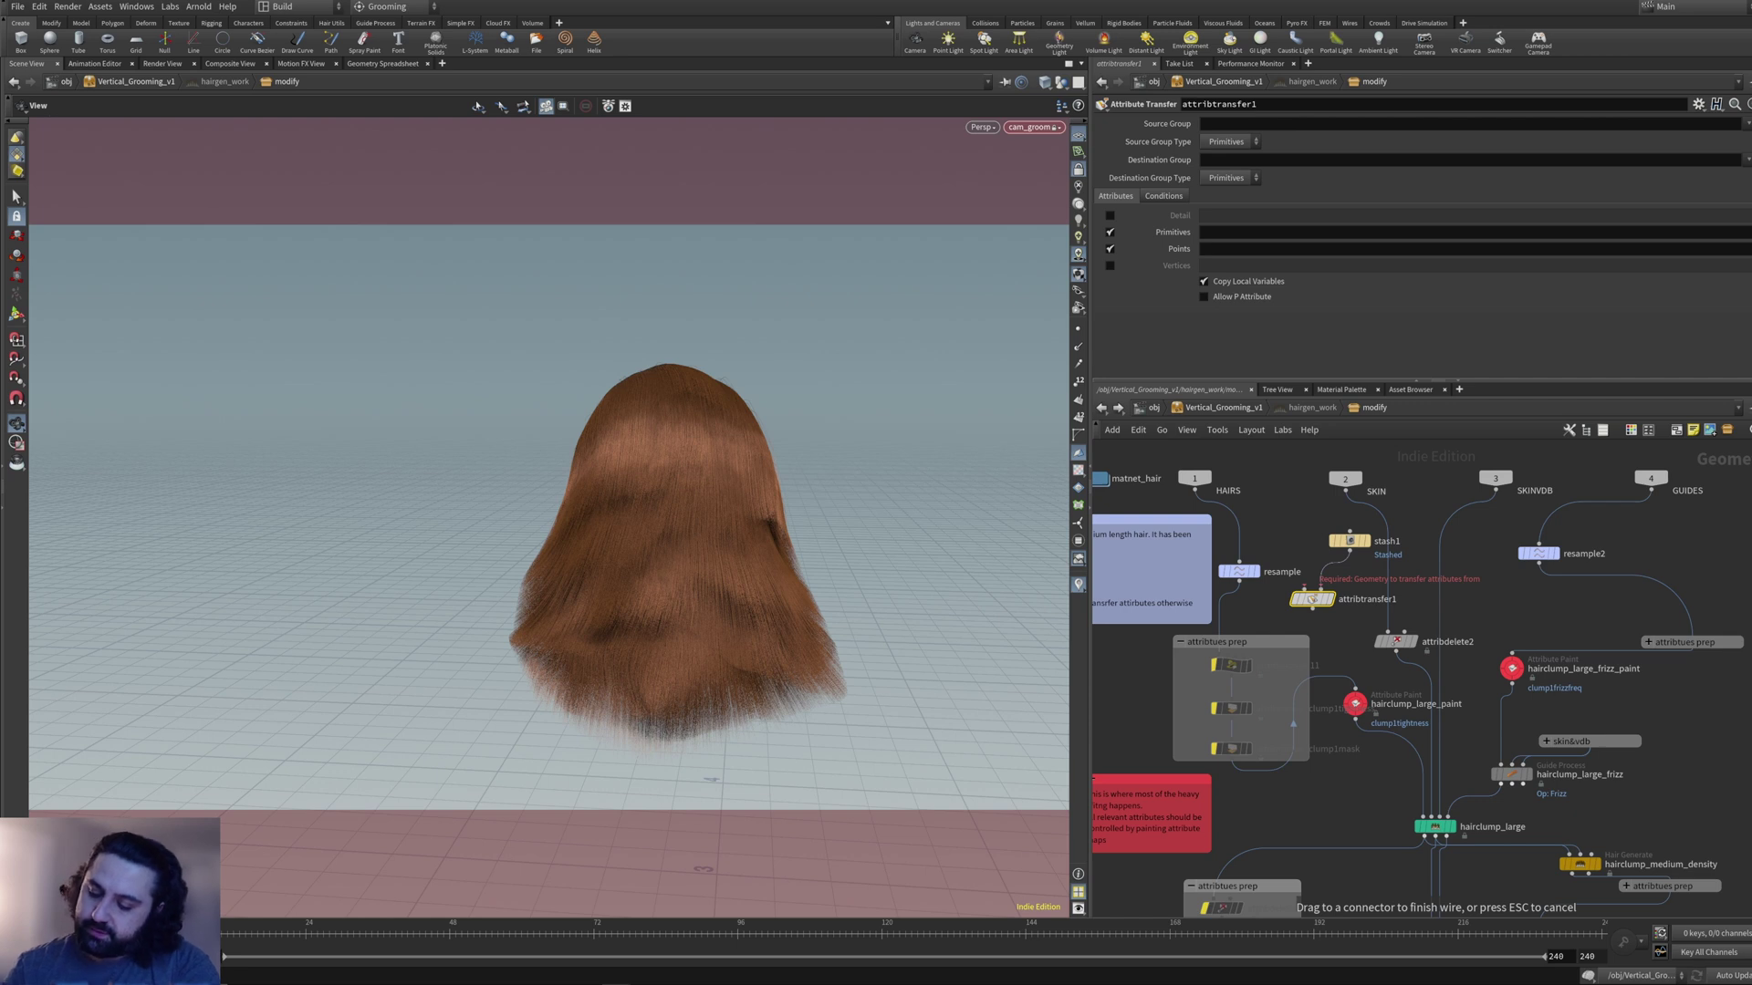
{"action": "left_click_drag", "start_coordinate": [1320, 591], "coordinate": [1320, 591]}
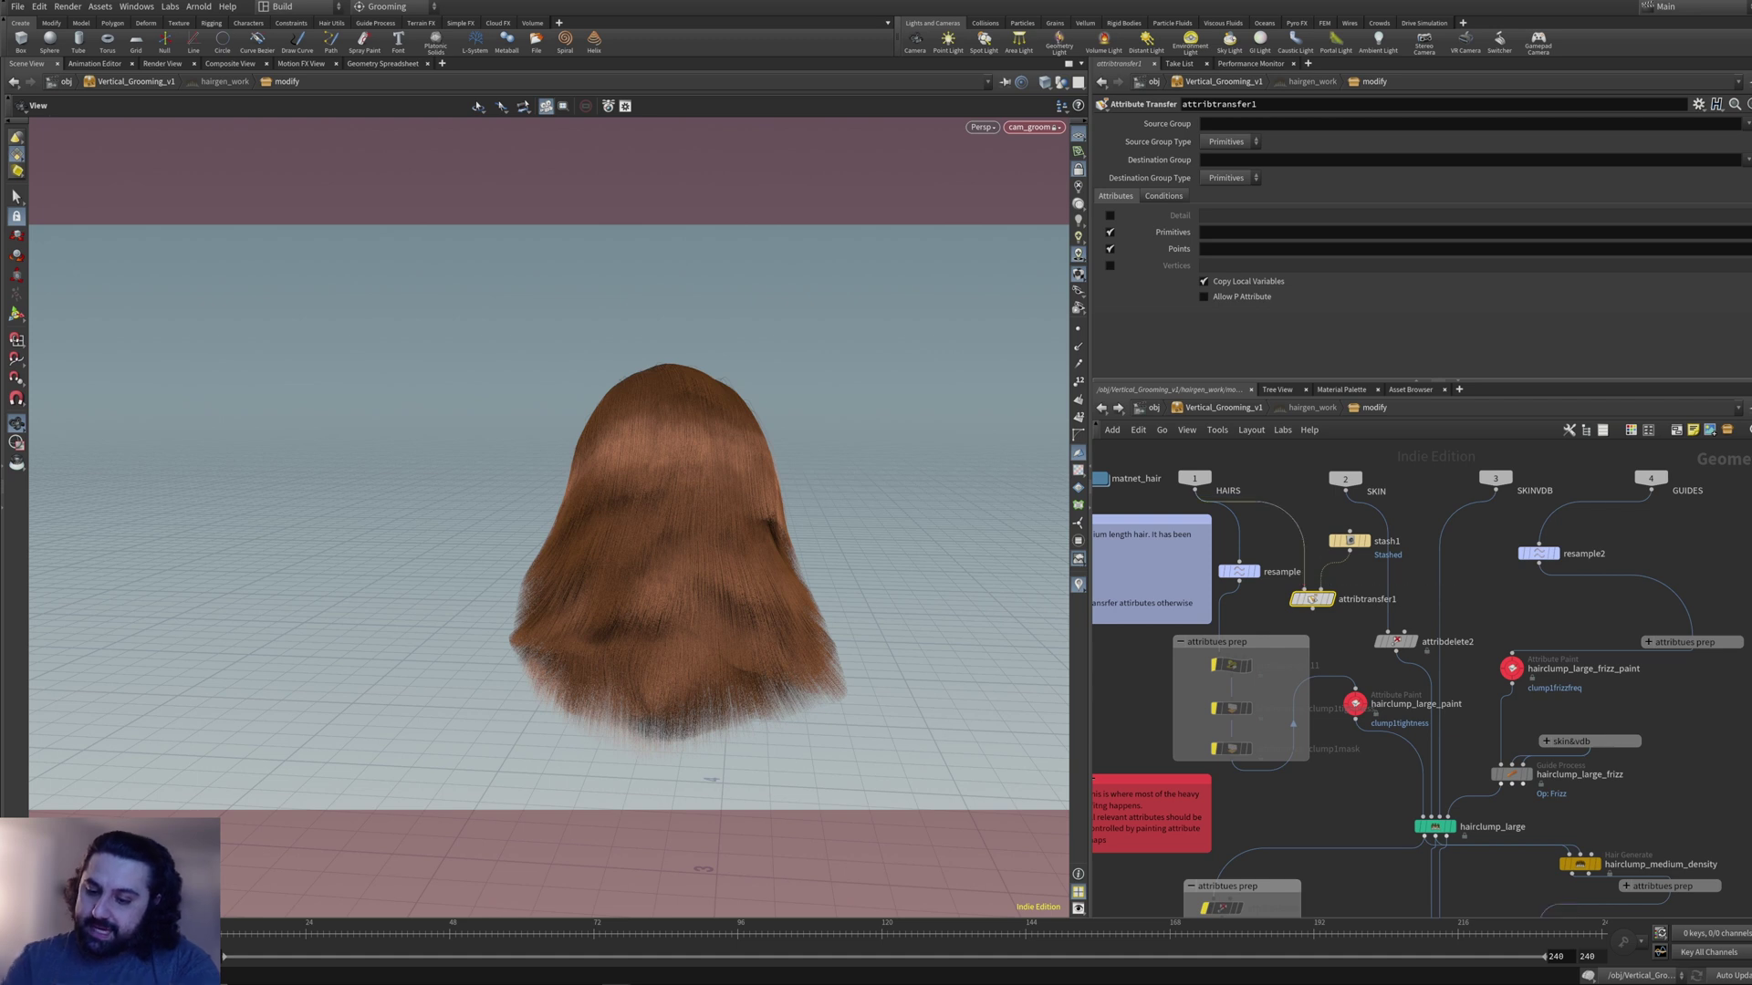
- Turn off primitive attributes in attribtransfer1 and set its point attributes to ^width ^curveu
{"action": "left_click", "coordinate": [1109, 232]}
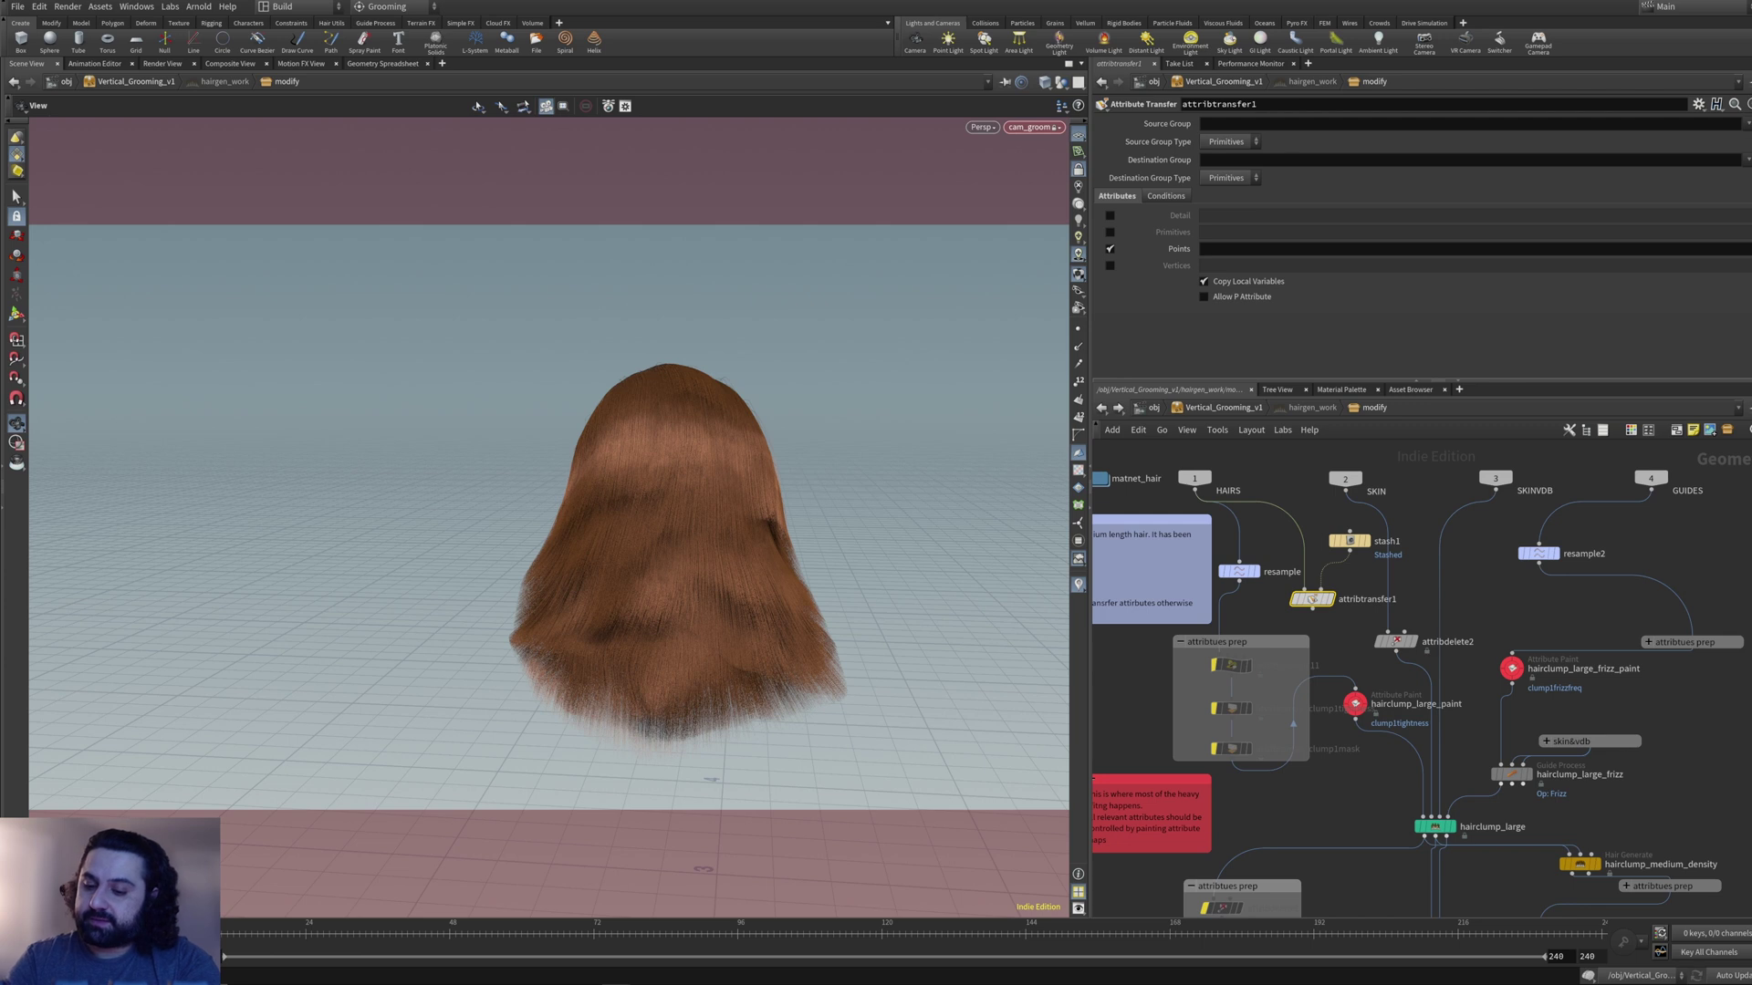
{"action": "left_click", "coordinate": [1232, 249]}
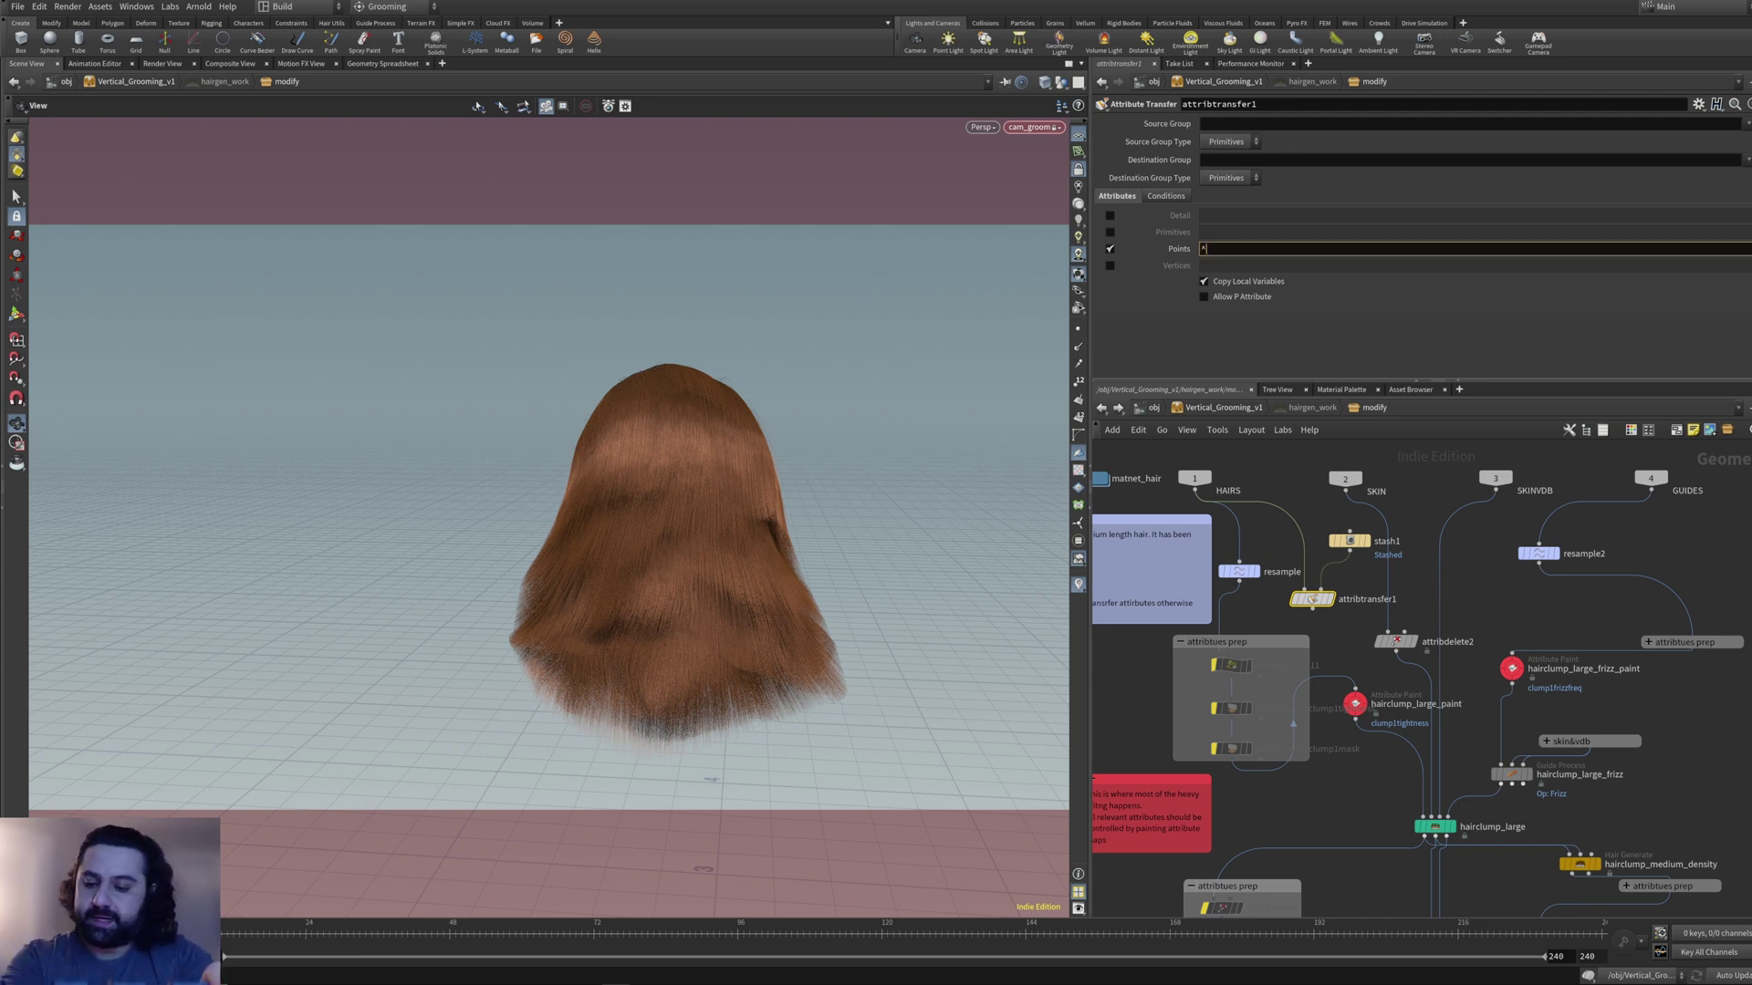
{"action": "type", "text": "*widt"}
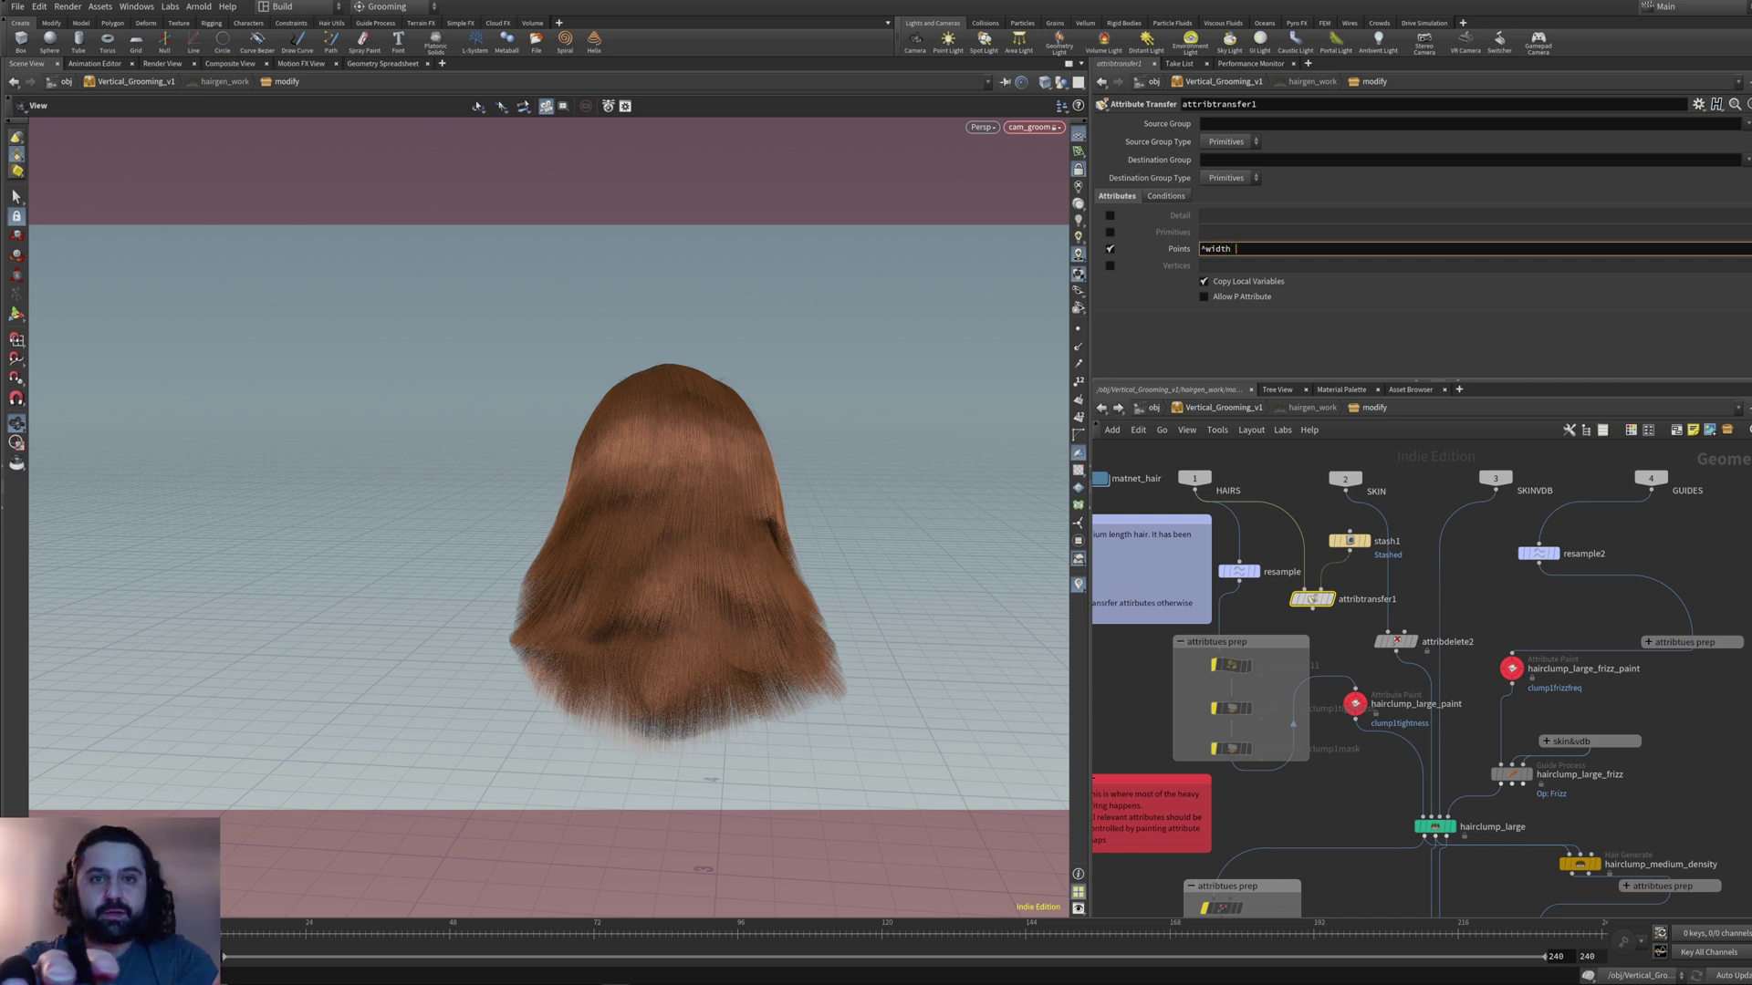
{"action": "type", "text": "h *"}
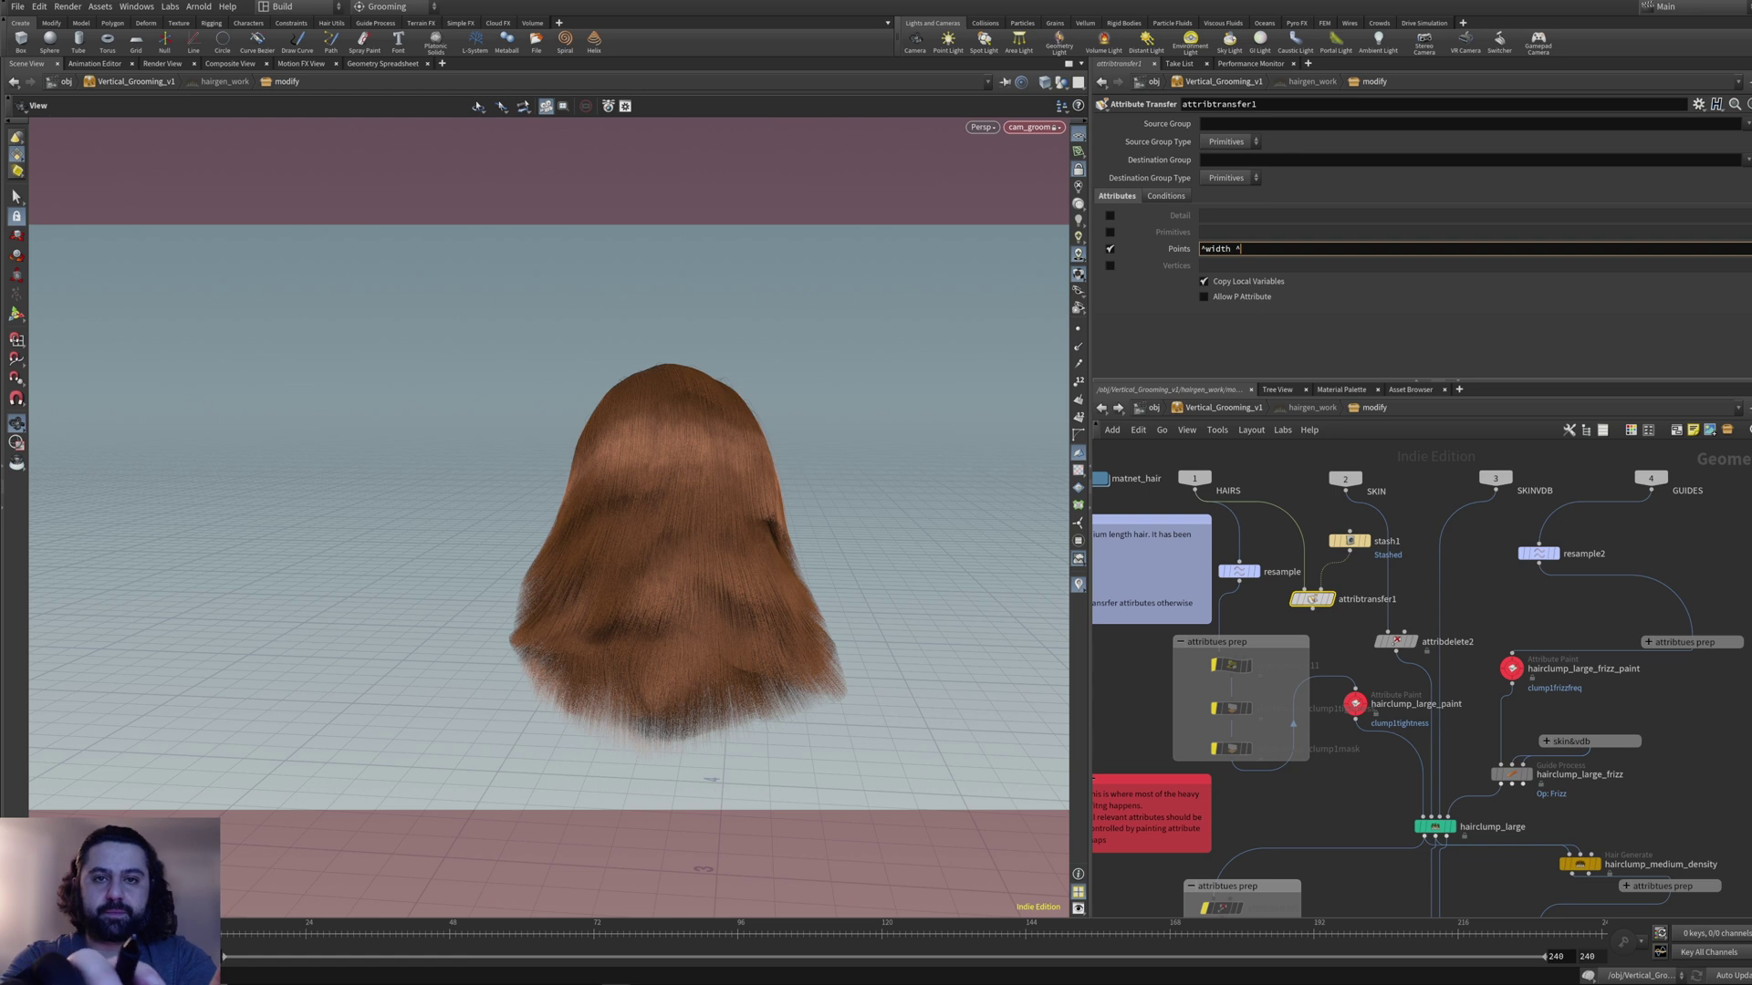
{"action": "type", "text": "curveu"}
{"action": "key", "text": "Return"}
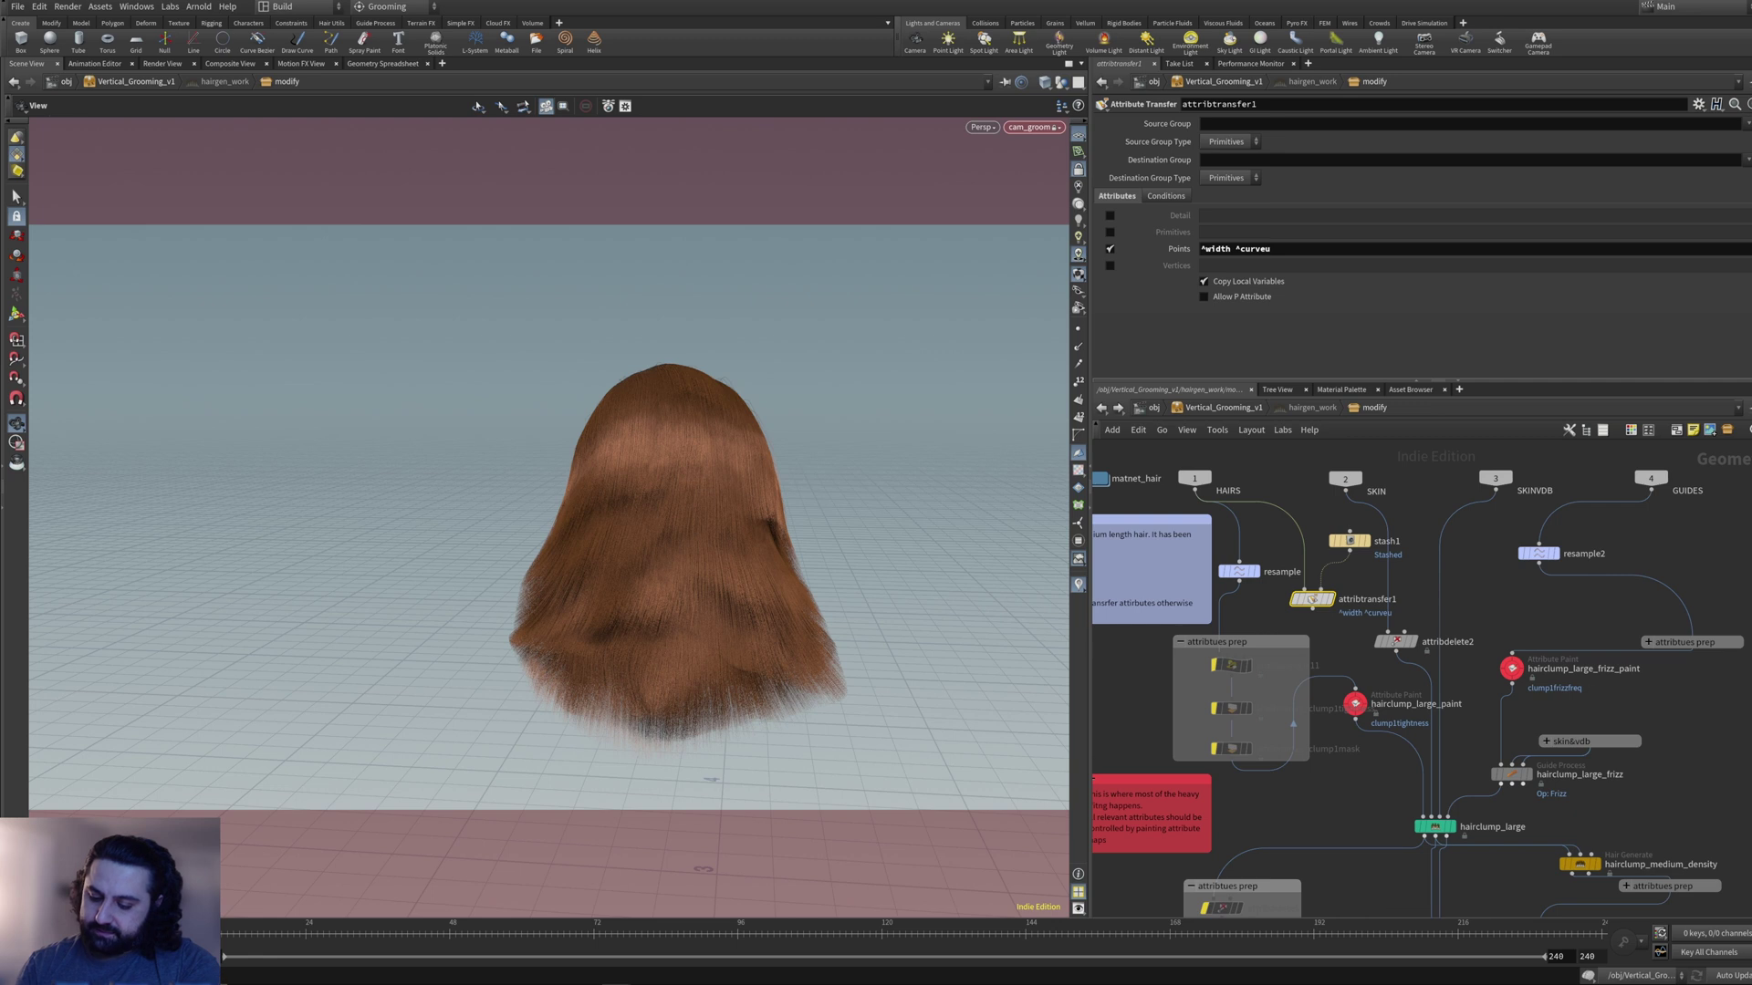
- Display attribtransfer1 and wire its output into the resample node
{"action": "mouse_move", "coordinate": [1311, 599]}
{"action": "left_click", "coordinate": [1311, 600]}
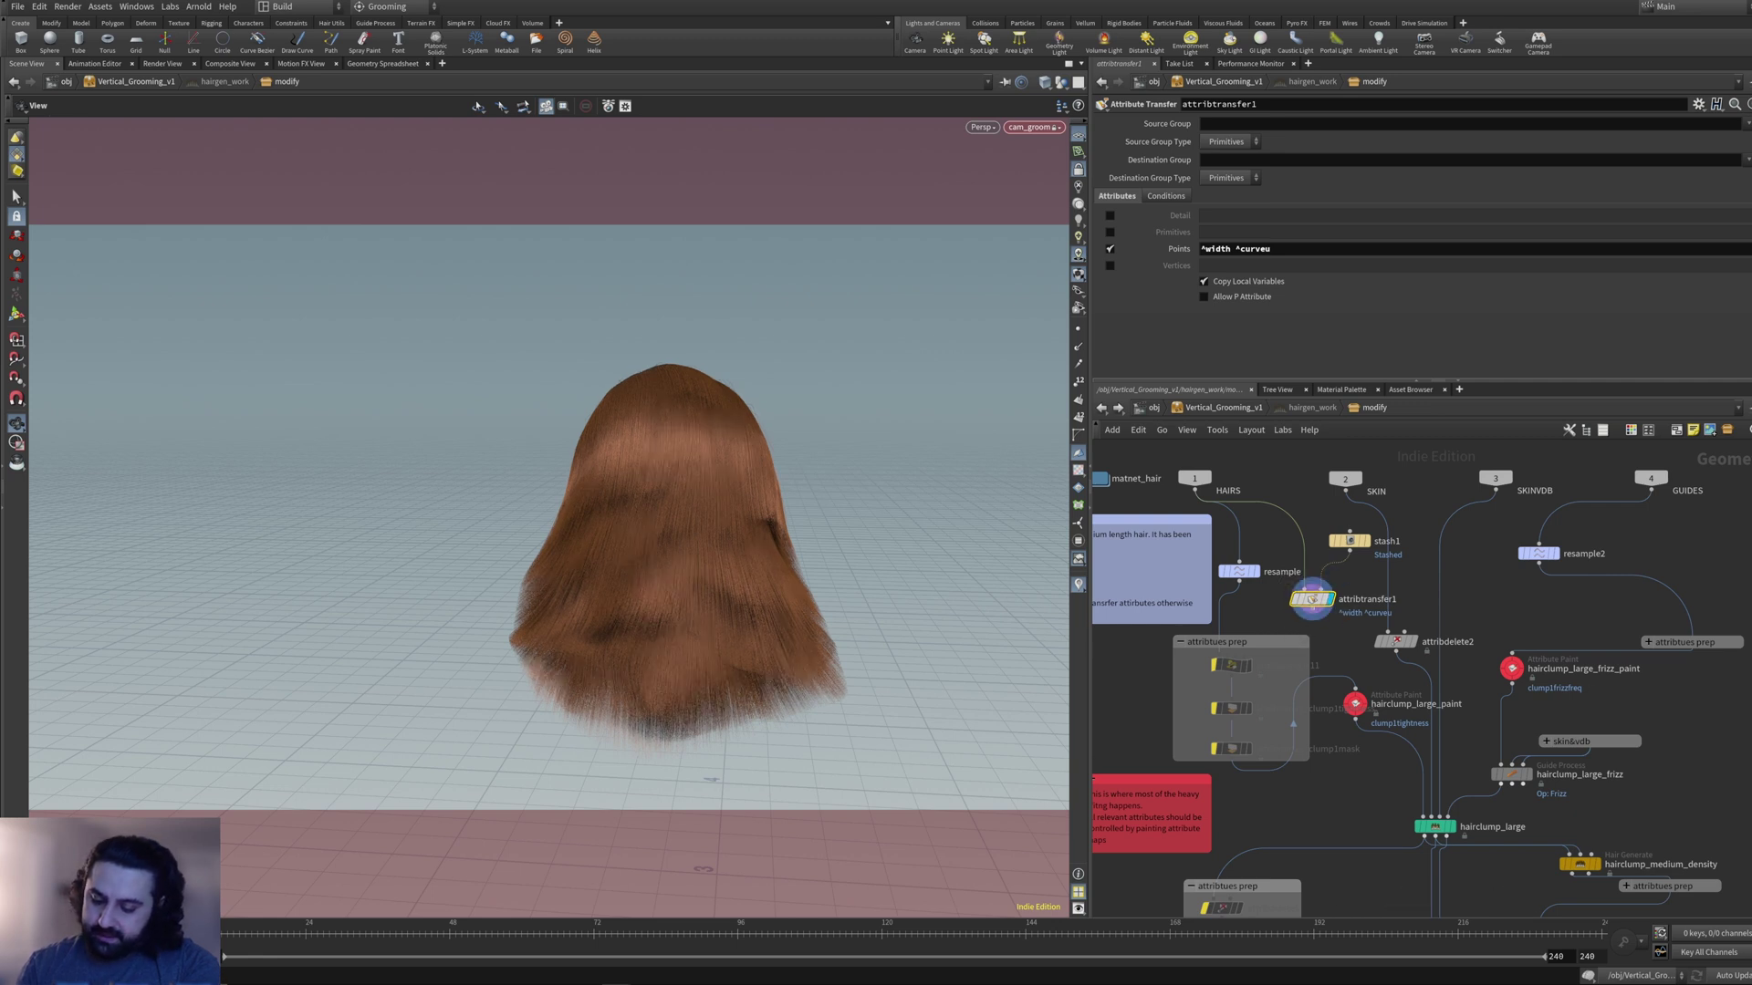
{"action": "left_click_drag", "start_coordinate": [1312, 611], "coordinate": [1239, 561]}
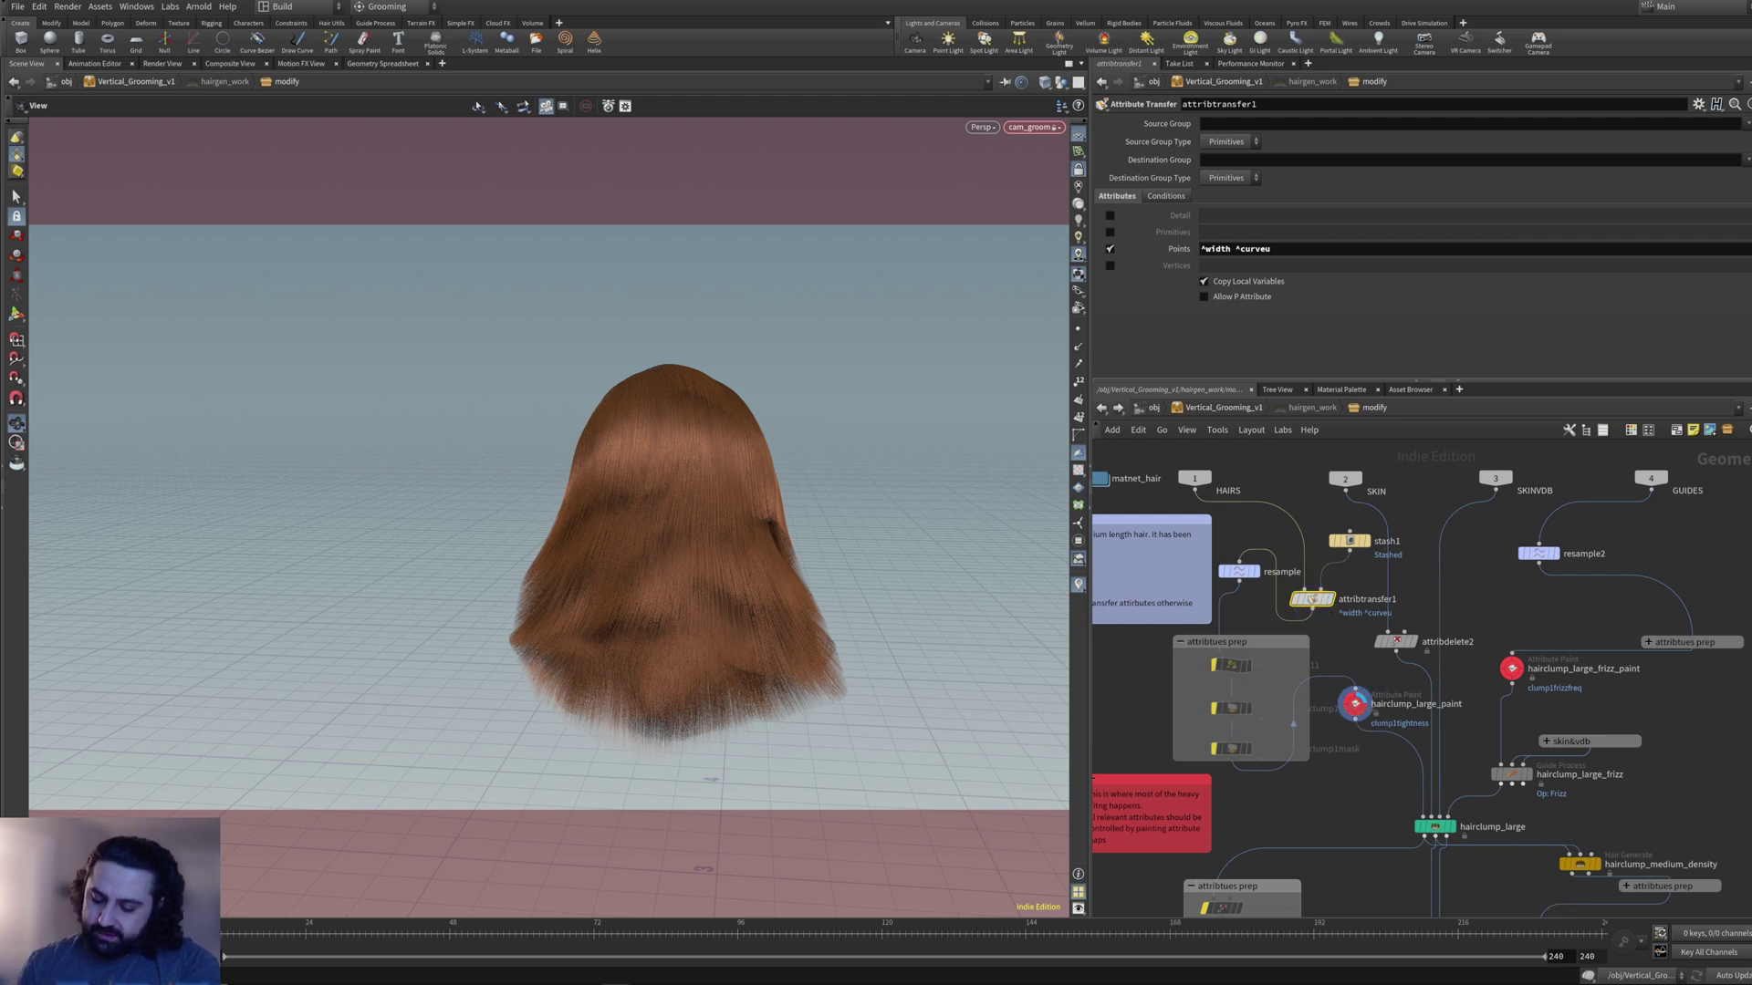
- Display hairclump_large_paint and activate its Attribute Paint tool for clump1tightness with a brush radius of about 165
{"action": "left_click", "coordinate": [1355, 704]}
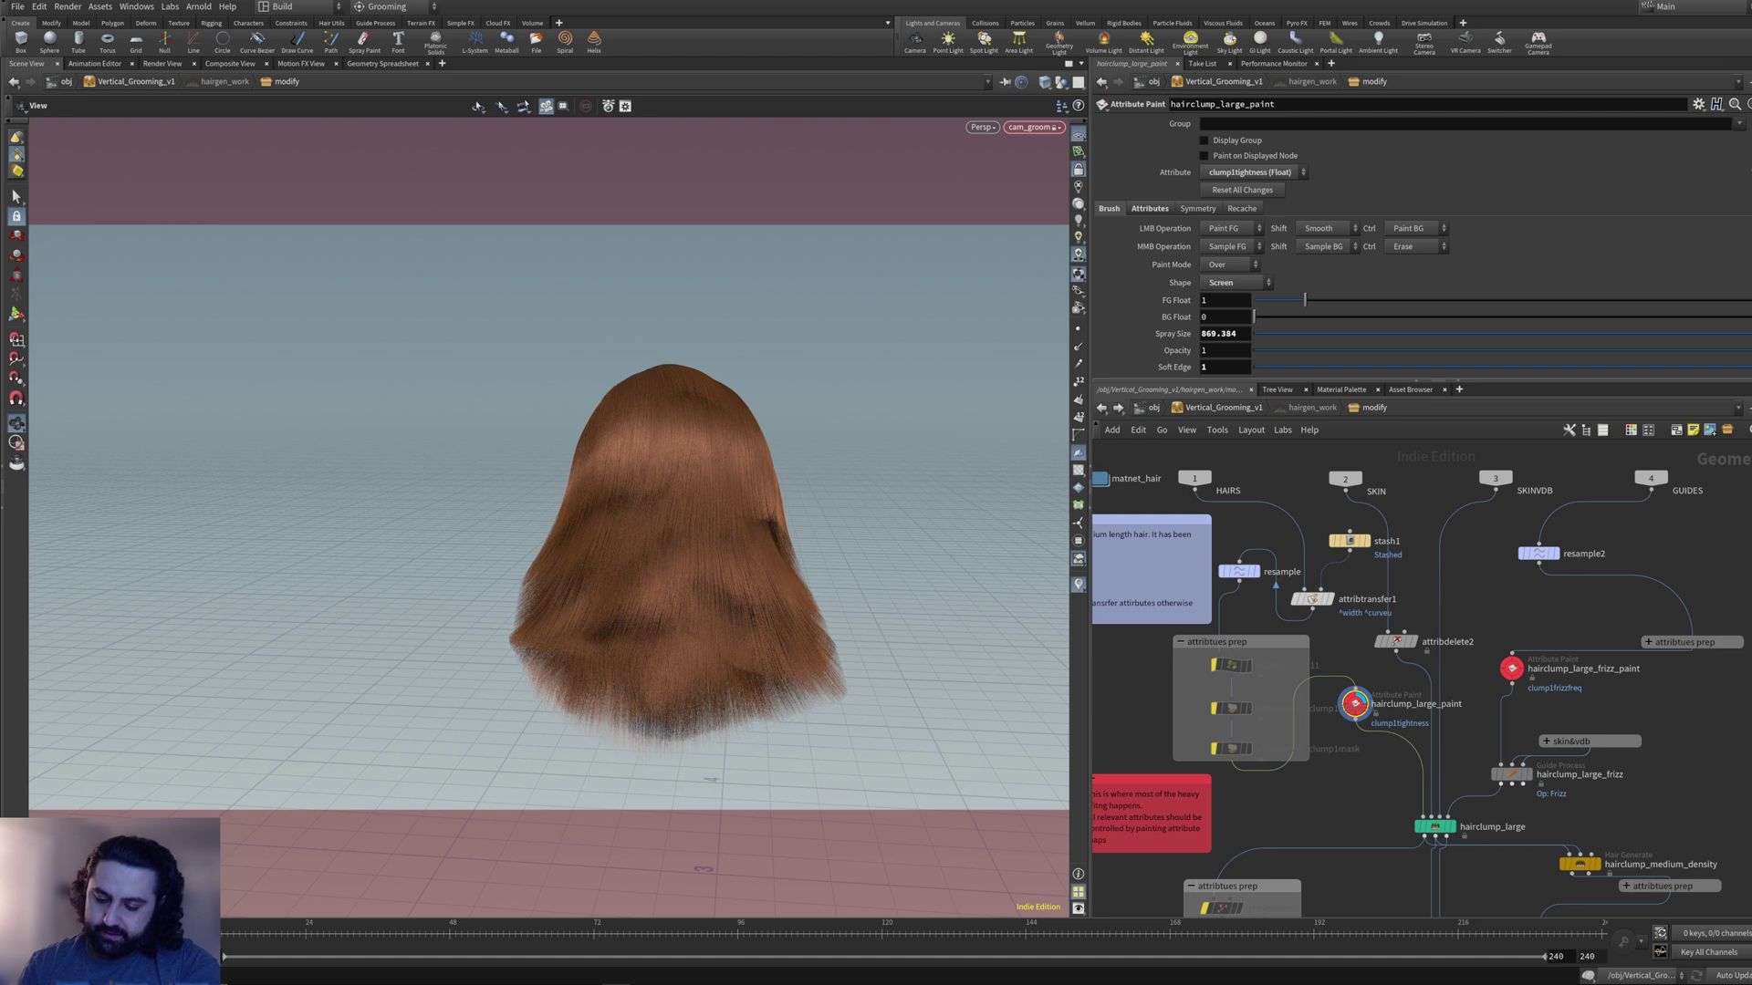
{"action": "key", "text": "Return"}
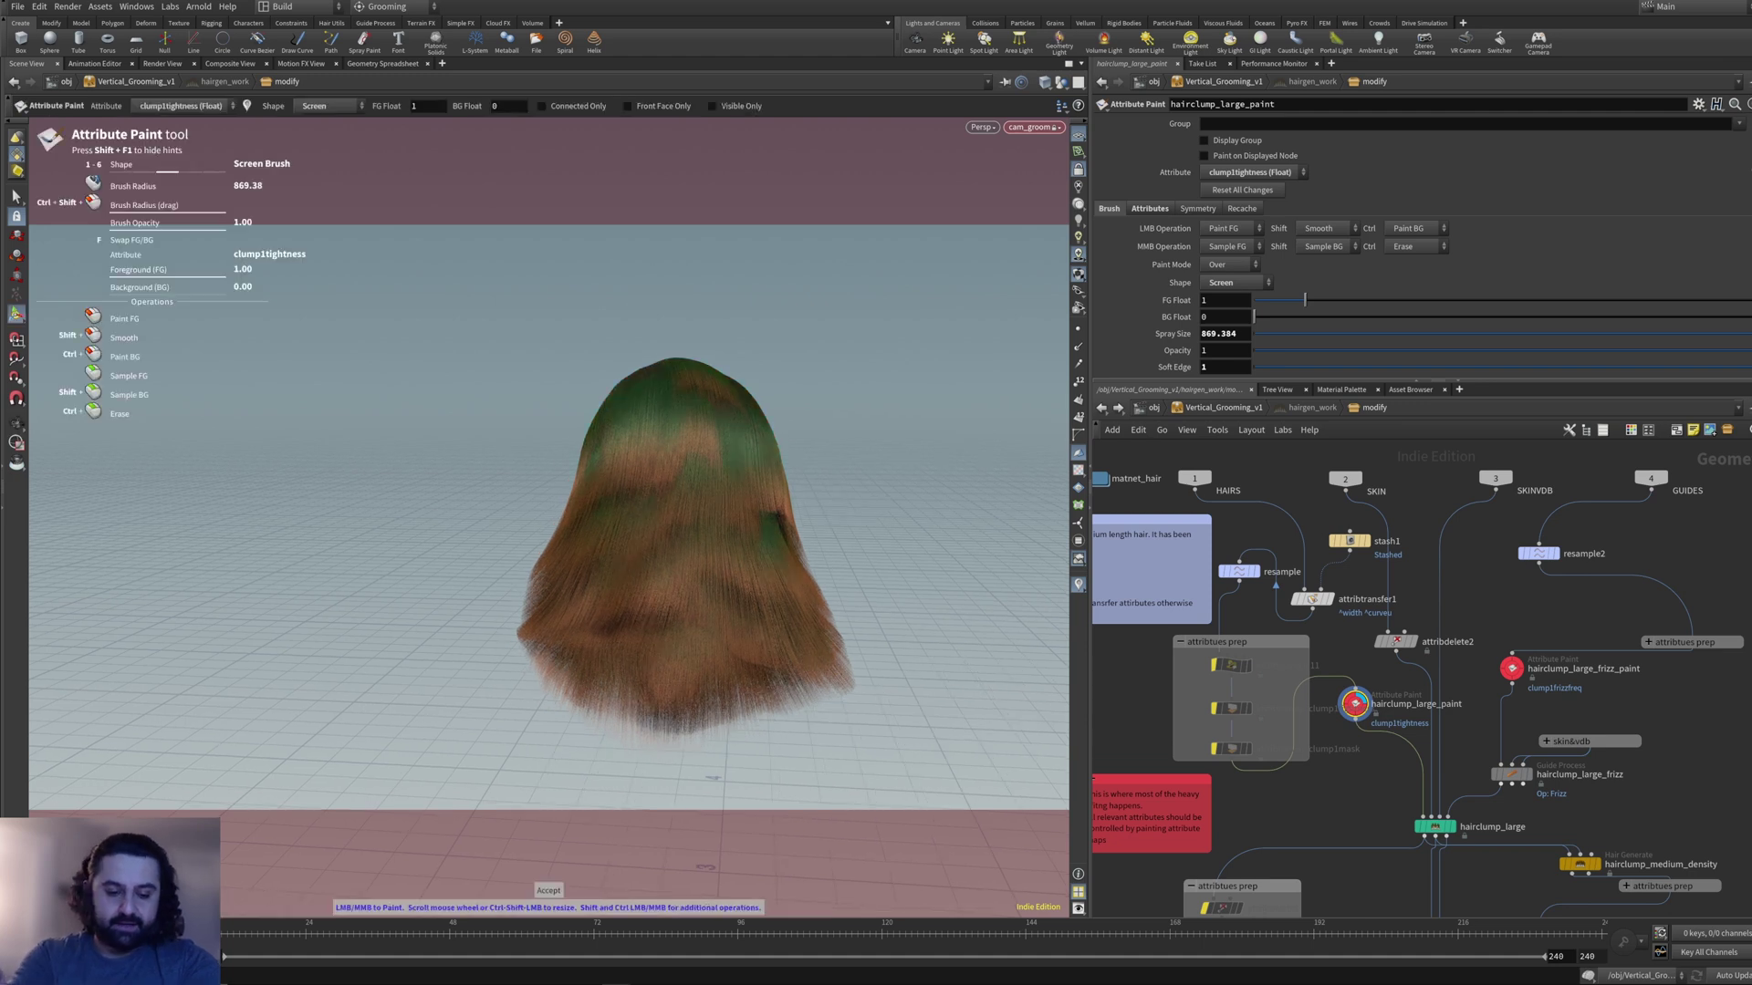
{"action": "left_click_drag", "start_coordinate": [922, 320], "coordinate": [918, 396], "text": "alt"}
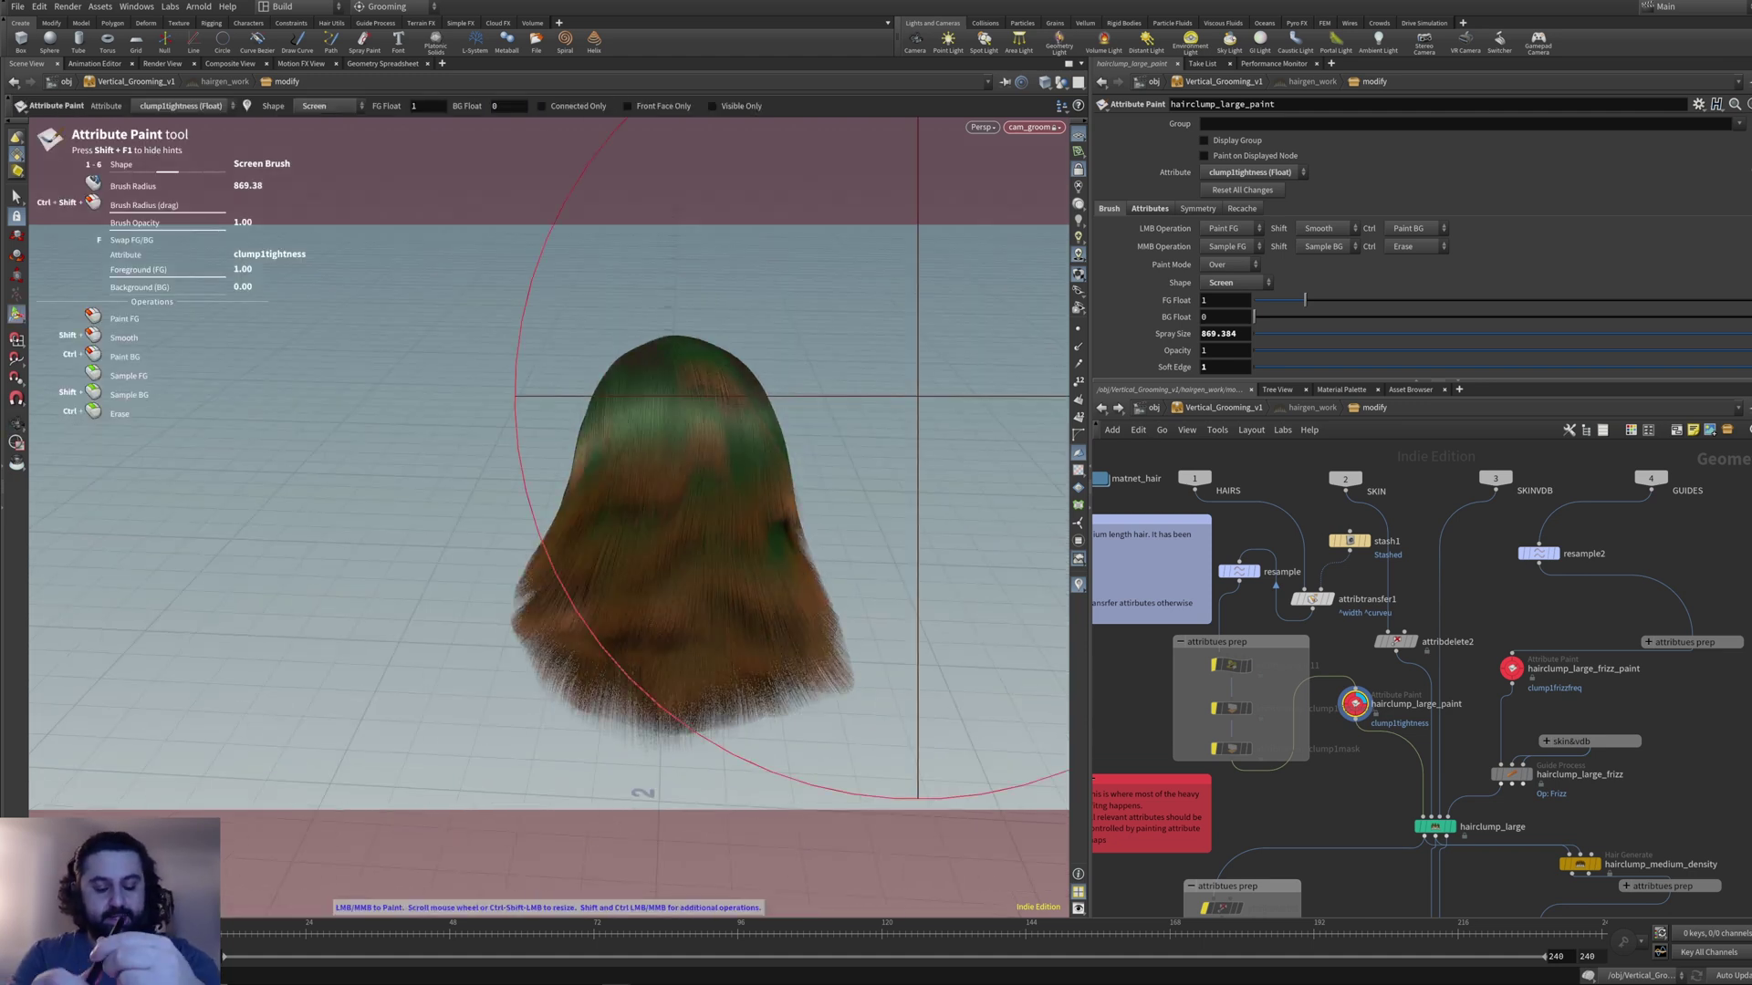
{"action": "left_click_drag", "start_coordinate": [918, 397], "coordinate": [929, 516], "text": "alt"}
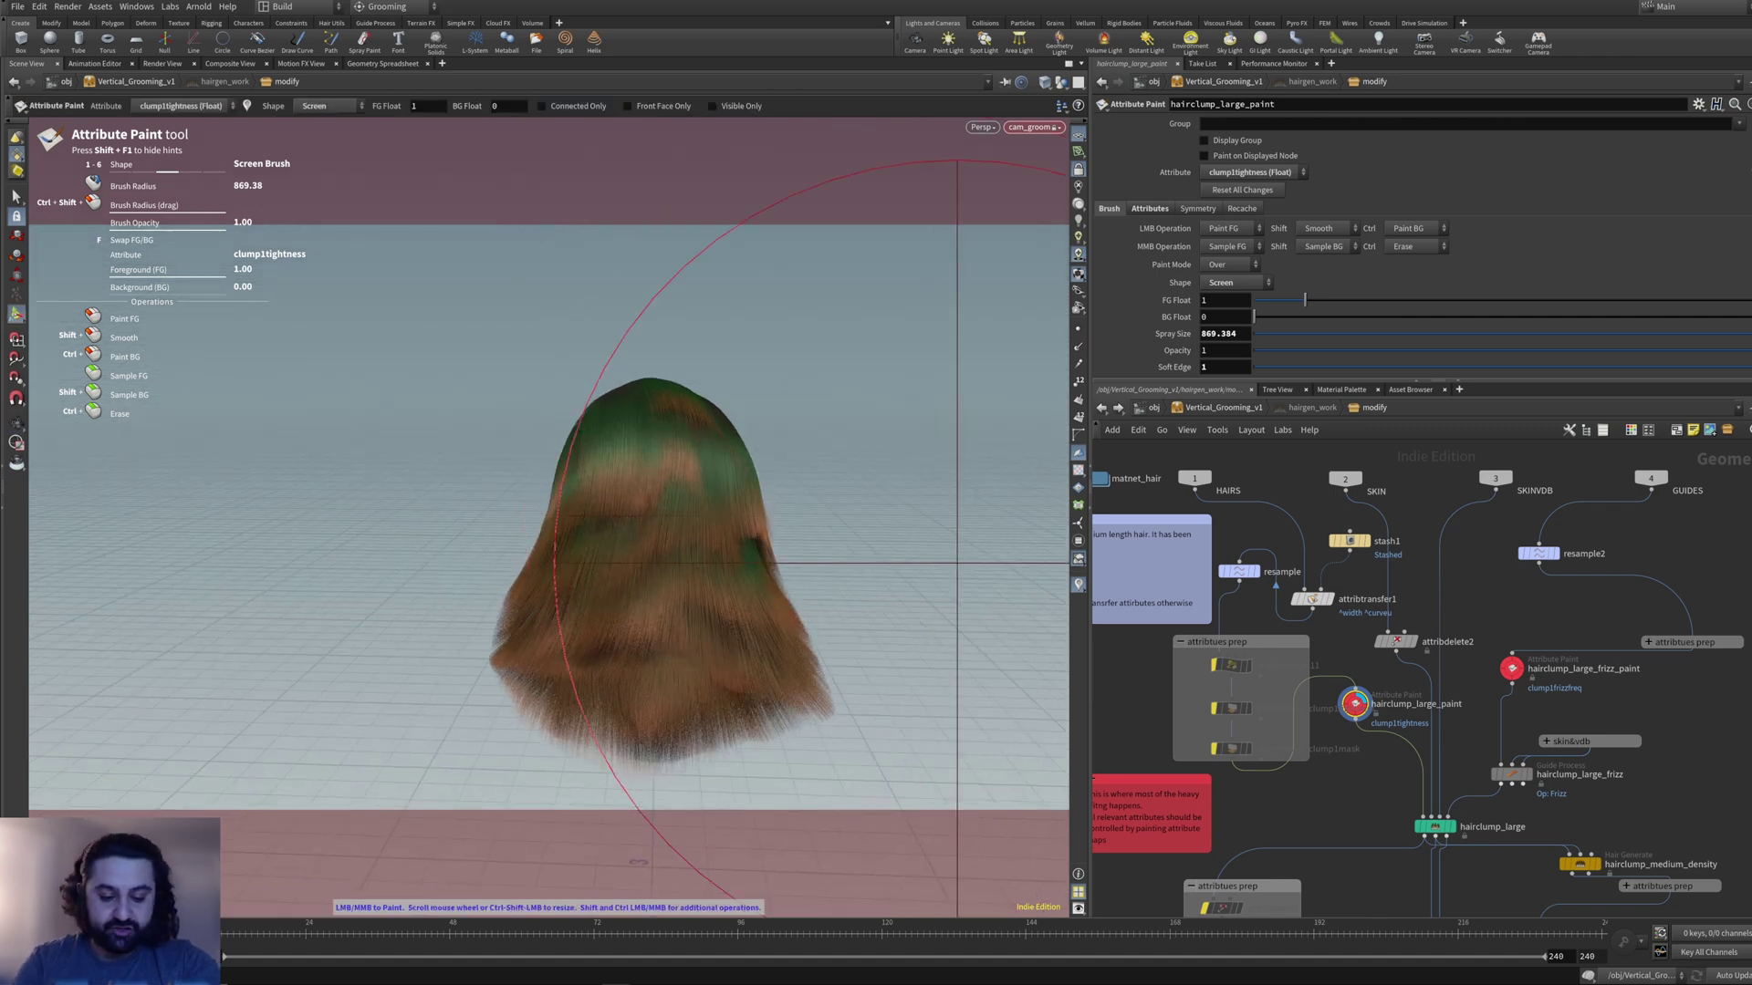
{"action": "scroll", "coordinate": [977, 508], "scroll_direction": "down", "scroll_amount": 10}
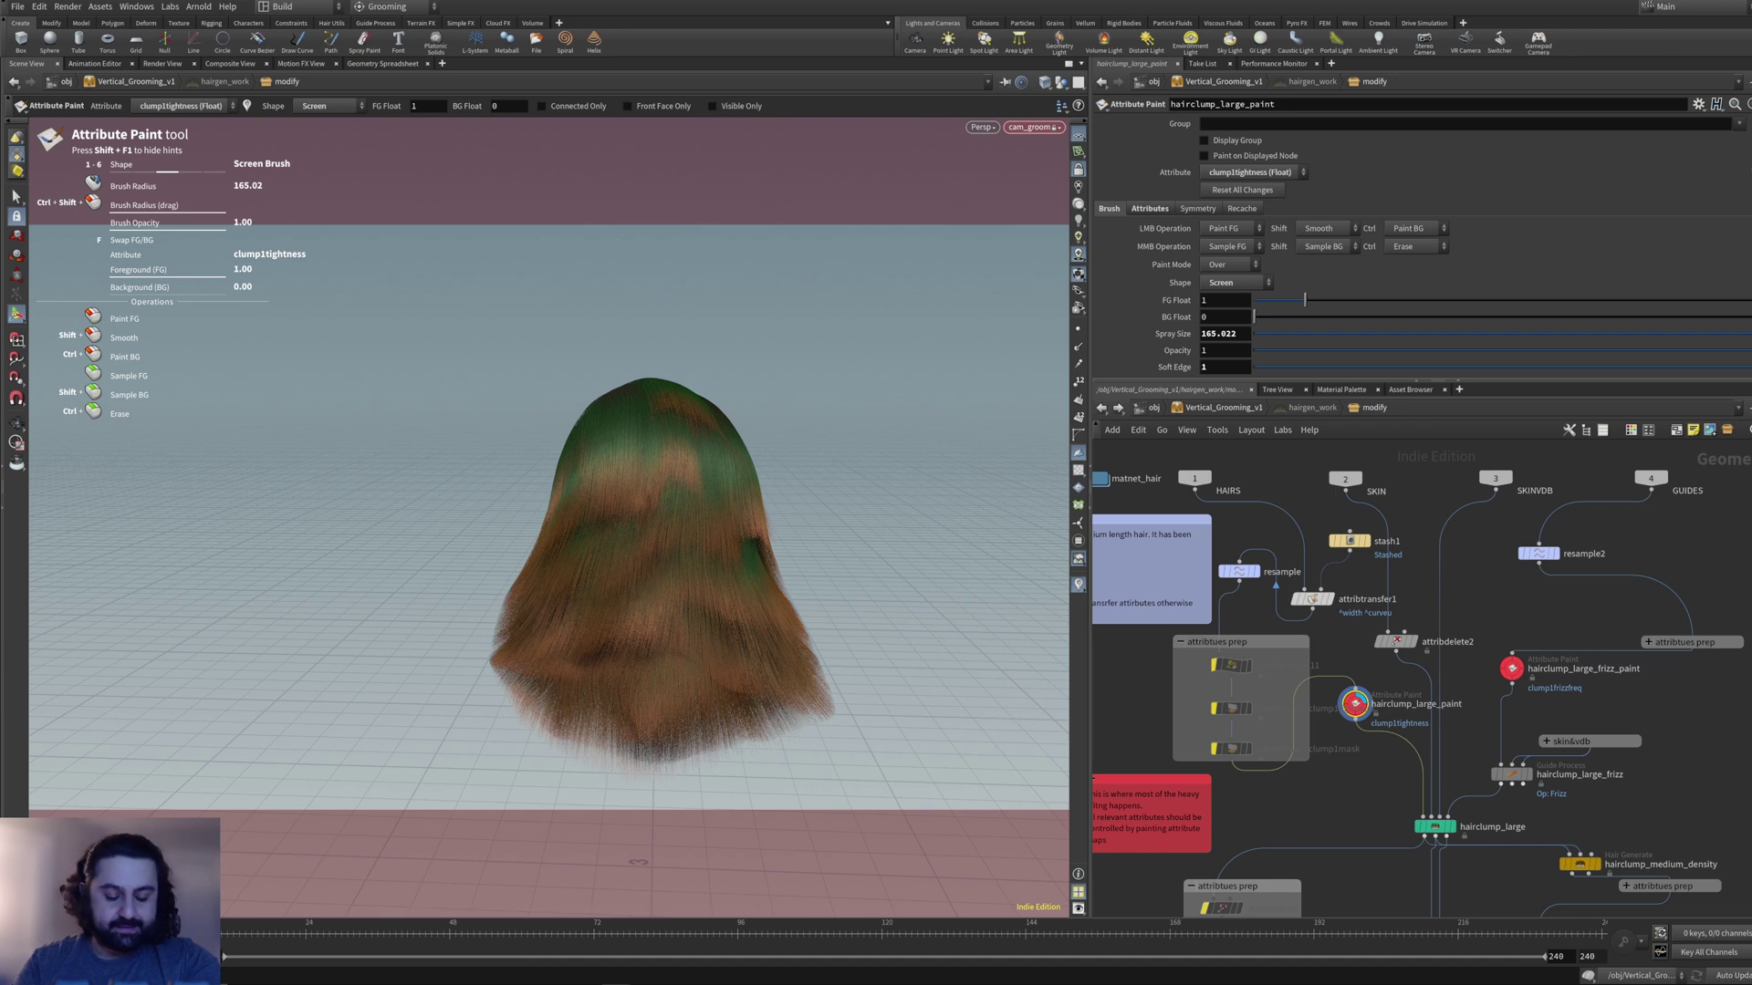
{"action": "mouse_move", "coordinate": [1029, 547]}
{"action": "left_mouse_down", "text": "alt"}
{"action": "mouse_move", "coordinate": [1020, 629]}
{"action": "mouse_move", "coordinate": [1019, 604]}
{"action": "left_mouse_up", "text": "alt"}
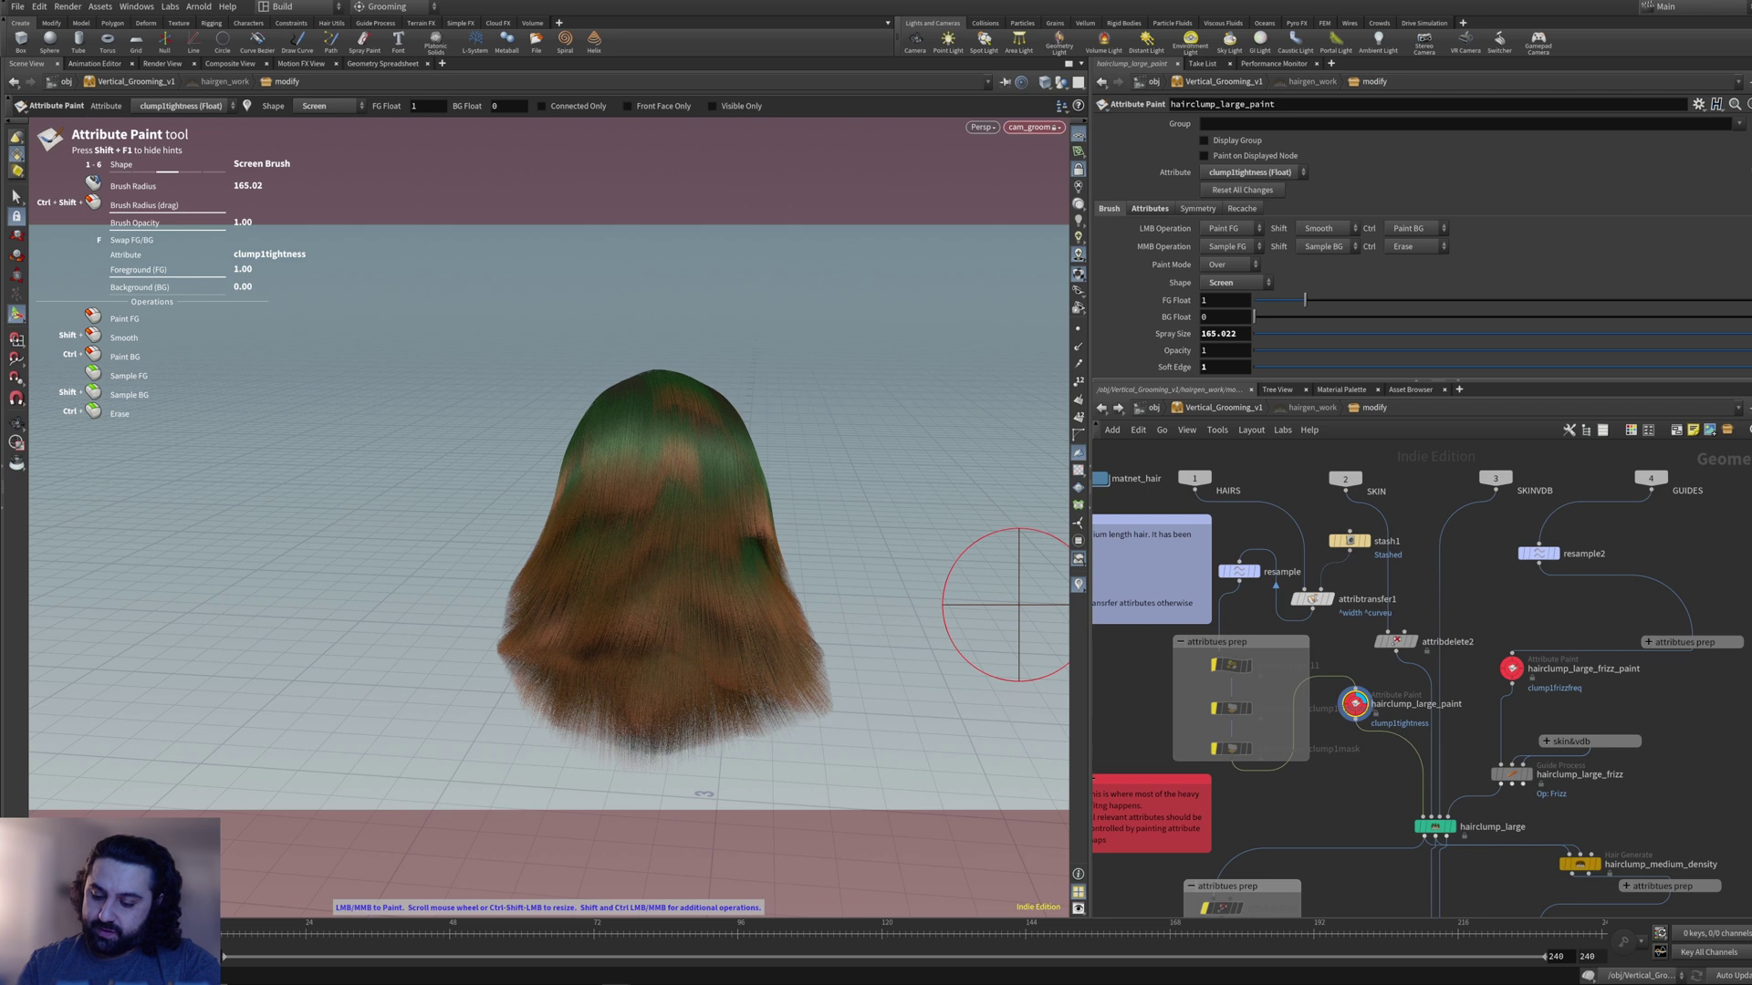
- Return to the Vertical_Grooming_v1 level and set hairgen_work's density to 1400000
{"action": "left_click_drag", "start_coordinate": [1349, 552], "coordinate": [1321, 594]}
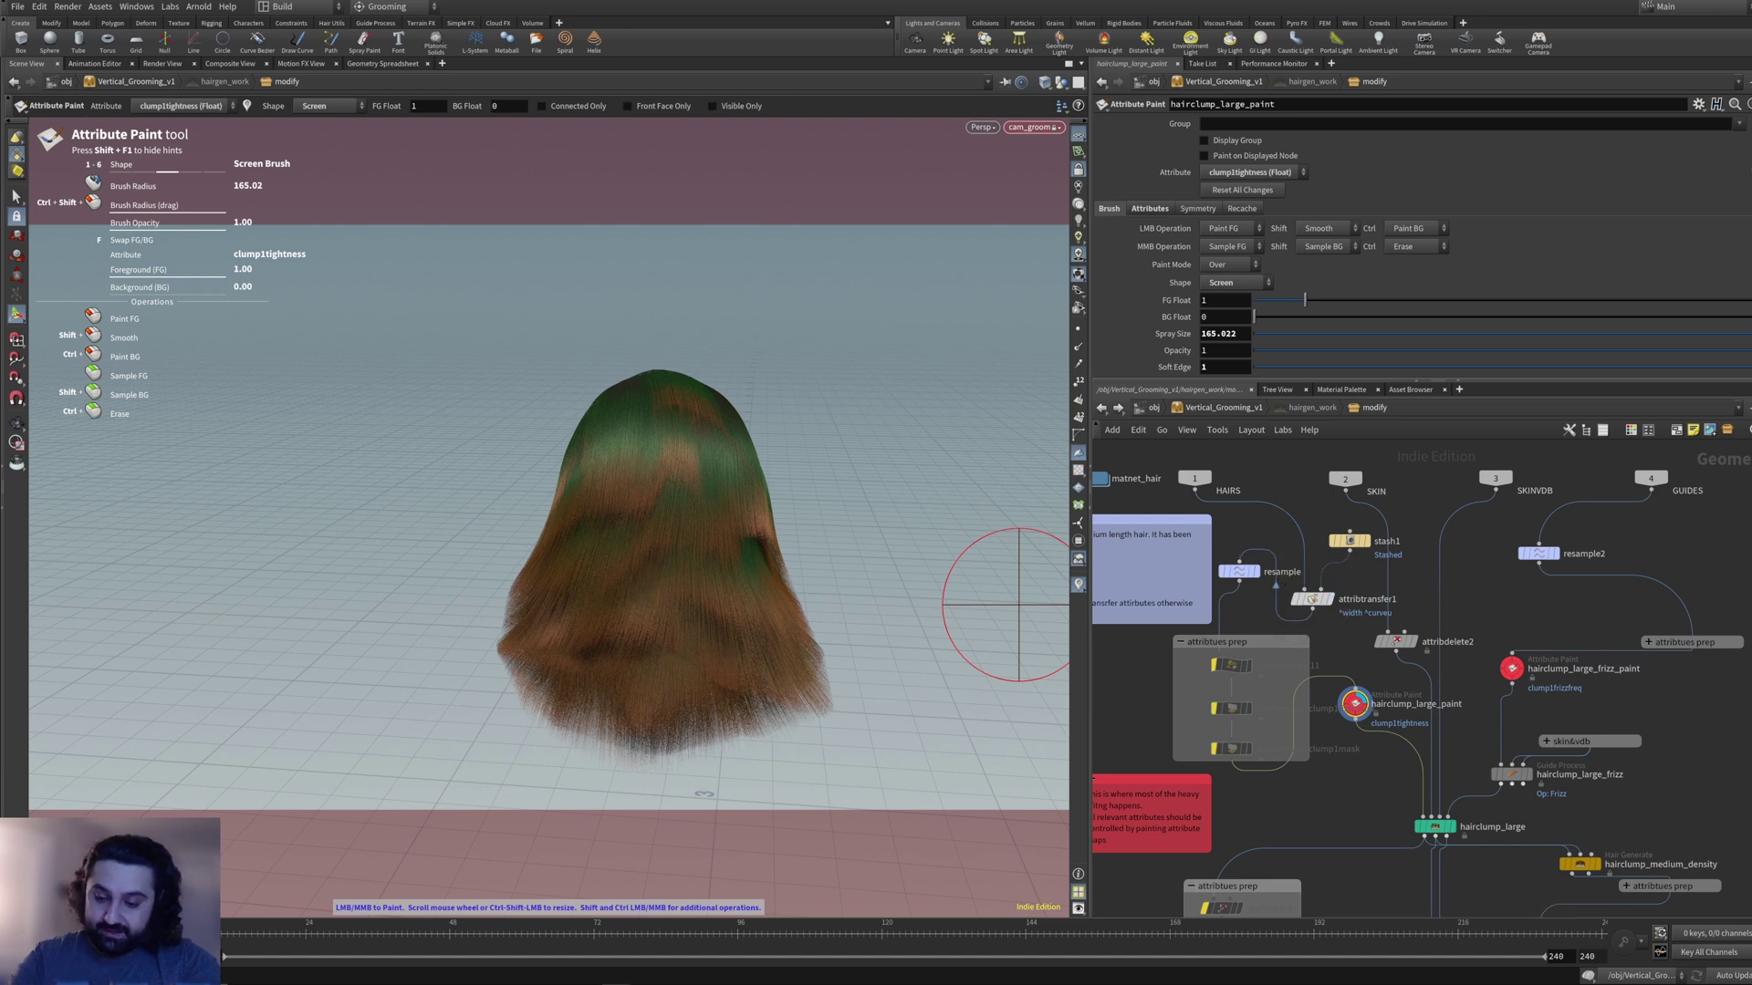
{"action": "left_click", "coordinate": [1102, 408]}
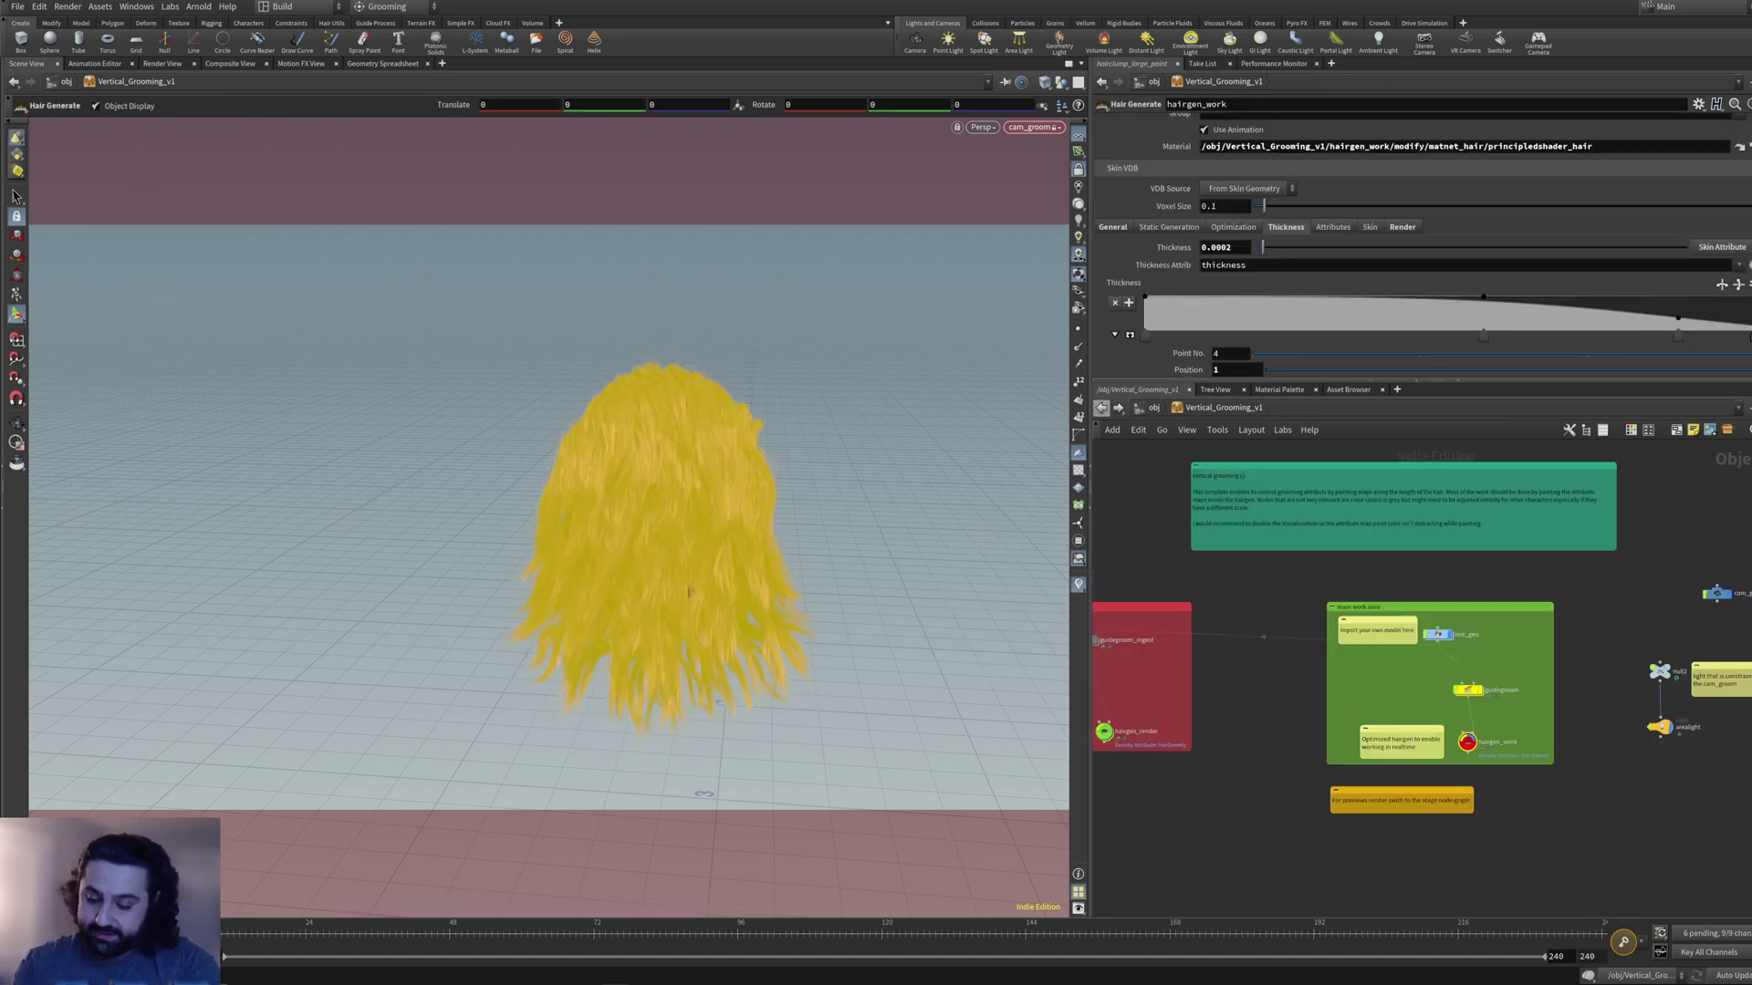
{"action": "scroll", "coordinate": [1517, 782], "scroll_direction": "up", "scroll_amount": 4}
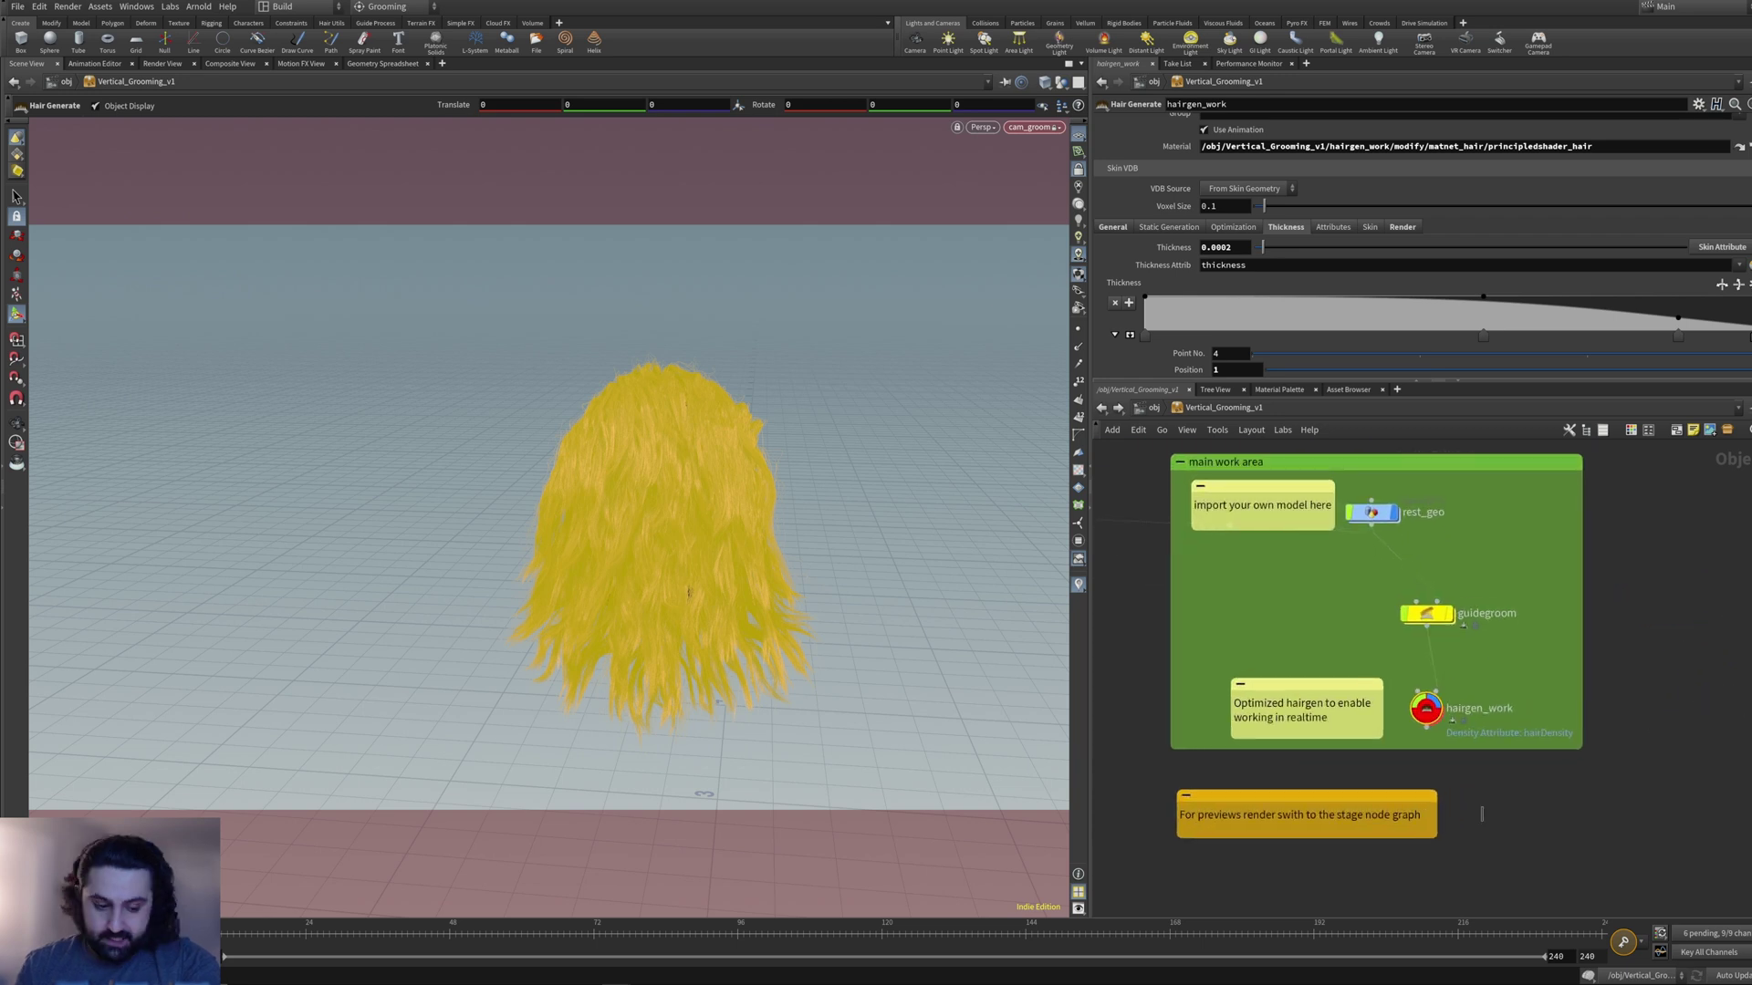
{"action": "left_click", "coordinate": [1481, 815]}
{"action": "left_click", "coordinate": [1428, 713]}
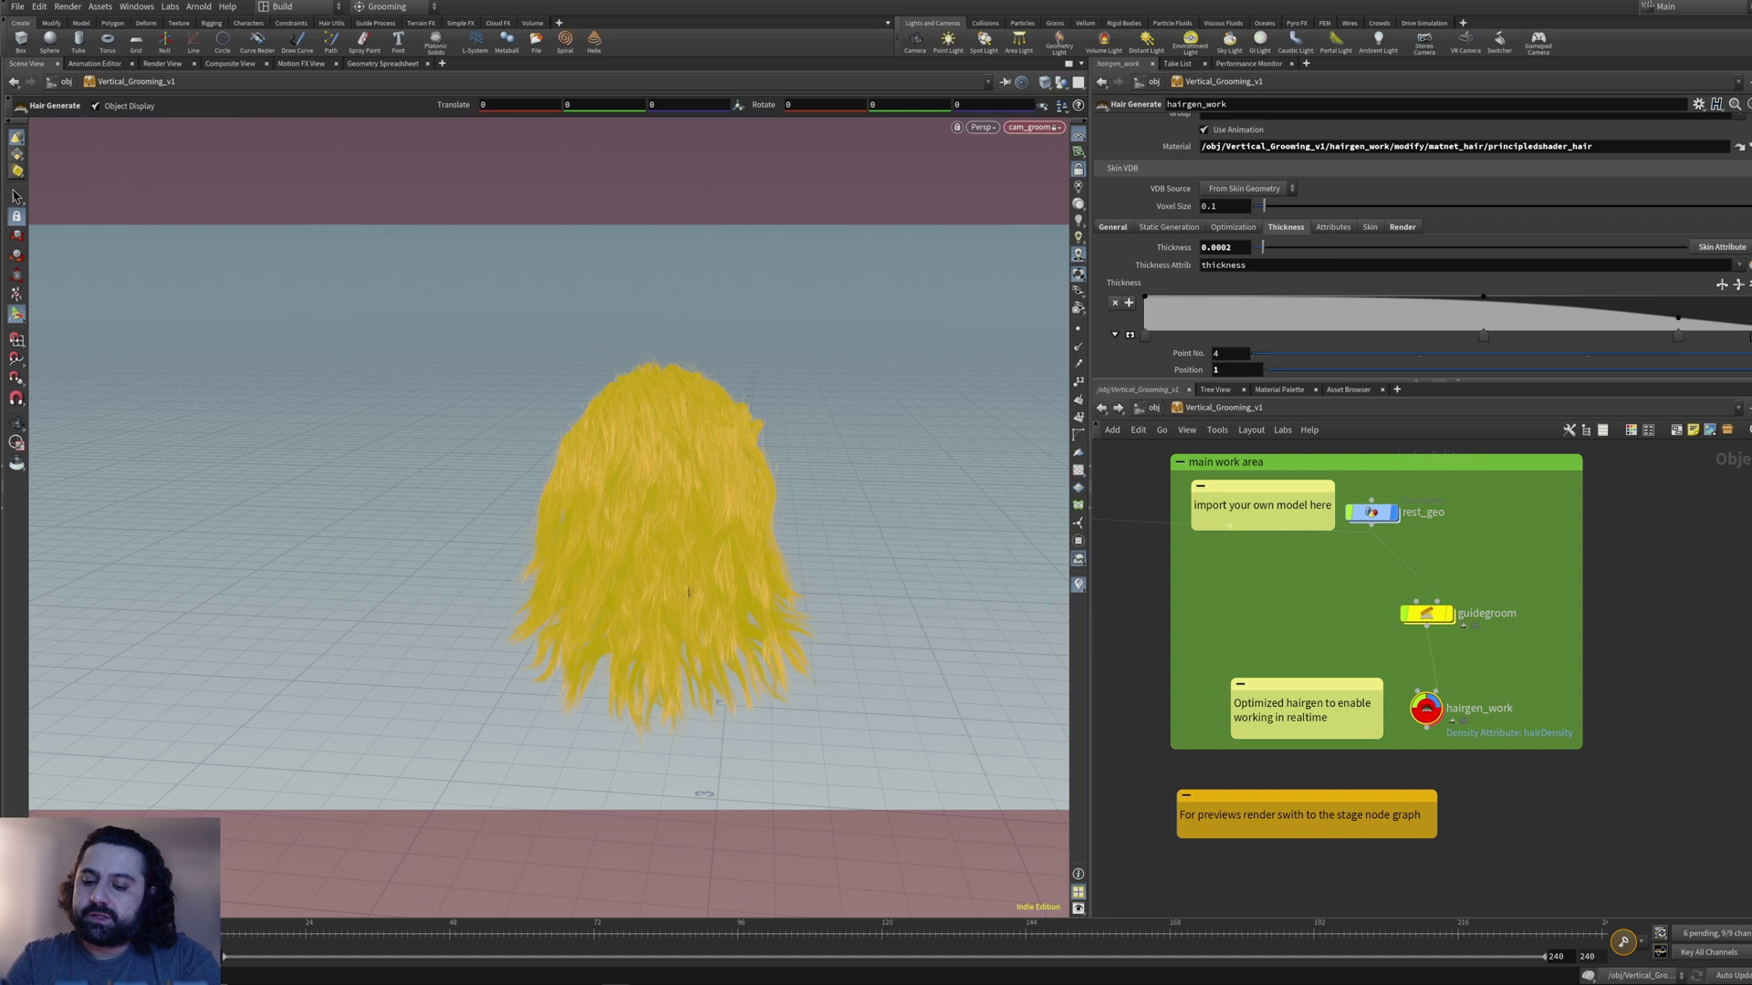
{"action": "left_click", "coordinate": [1113, 227]}
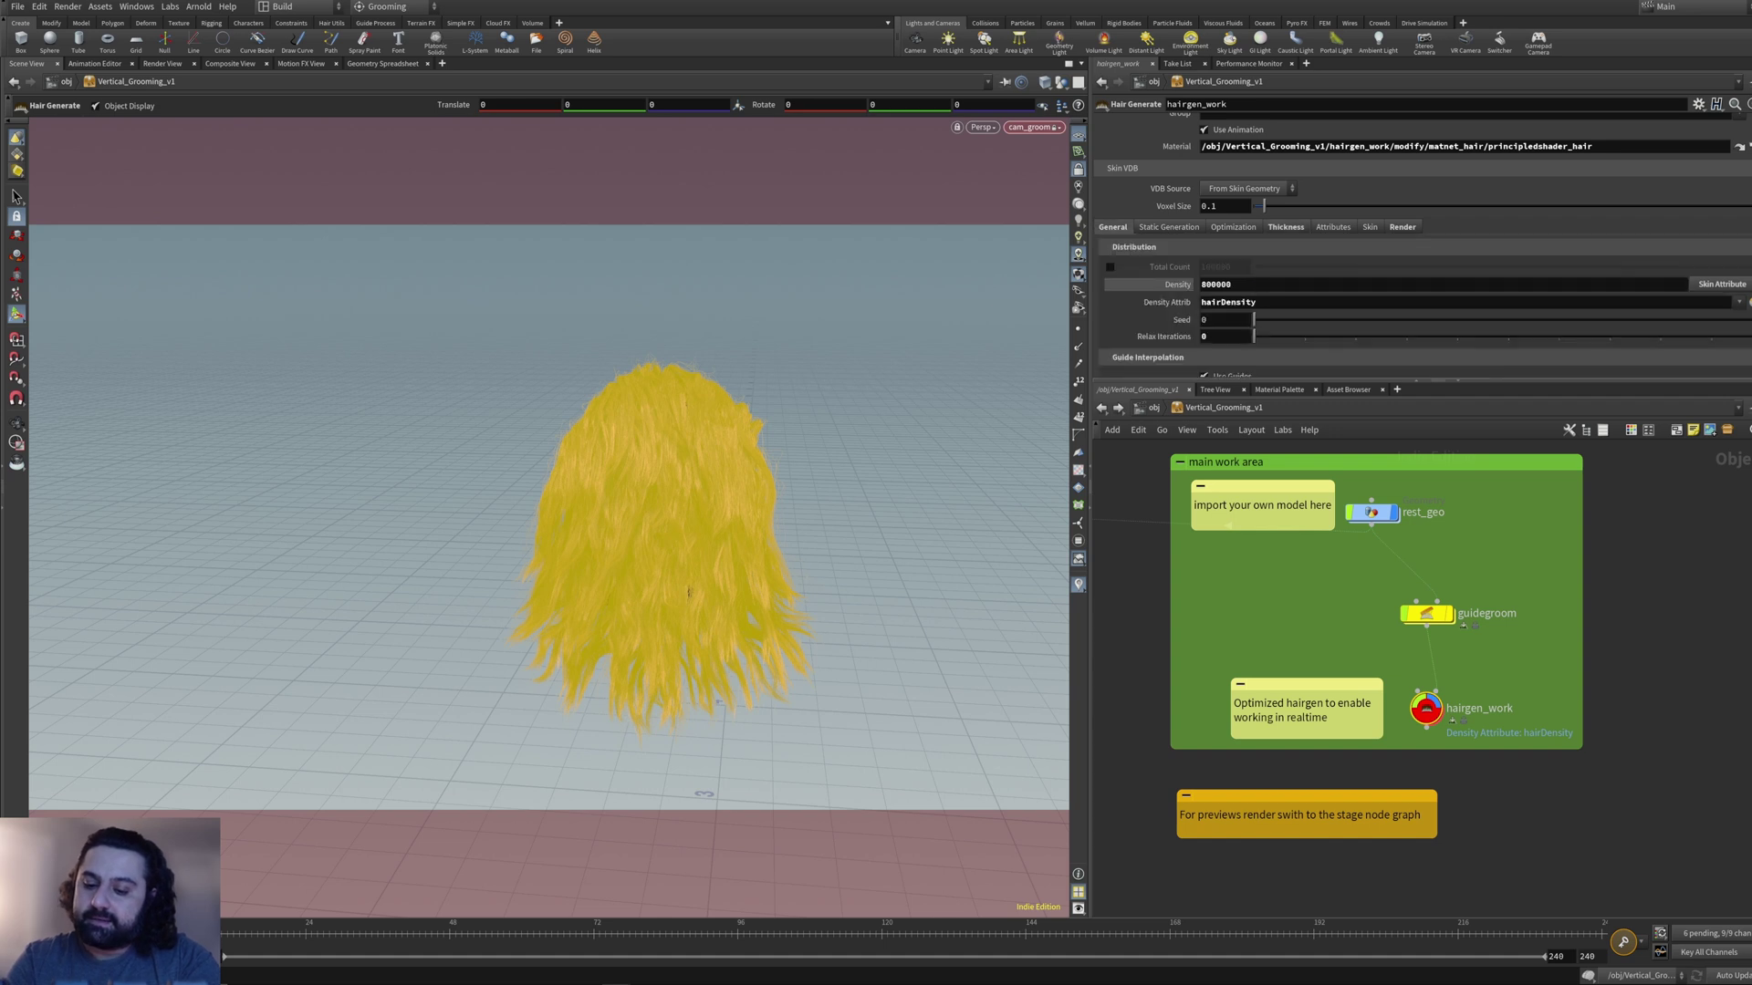
{"action": "left_click", "coordinate": [1203, 283]}
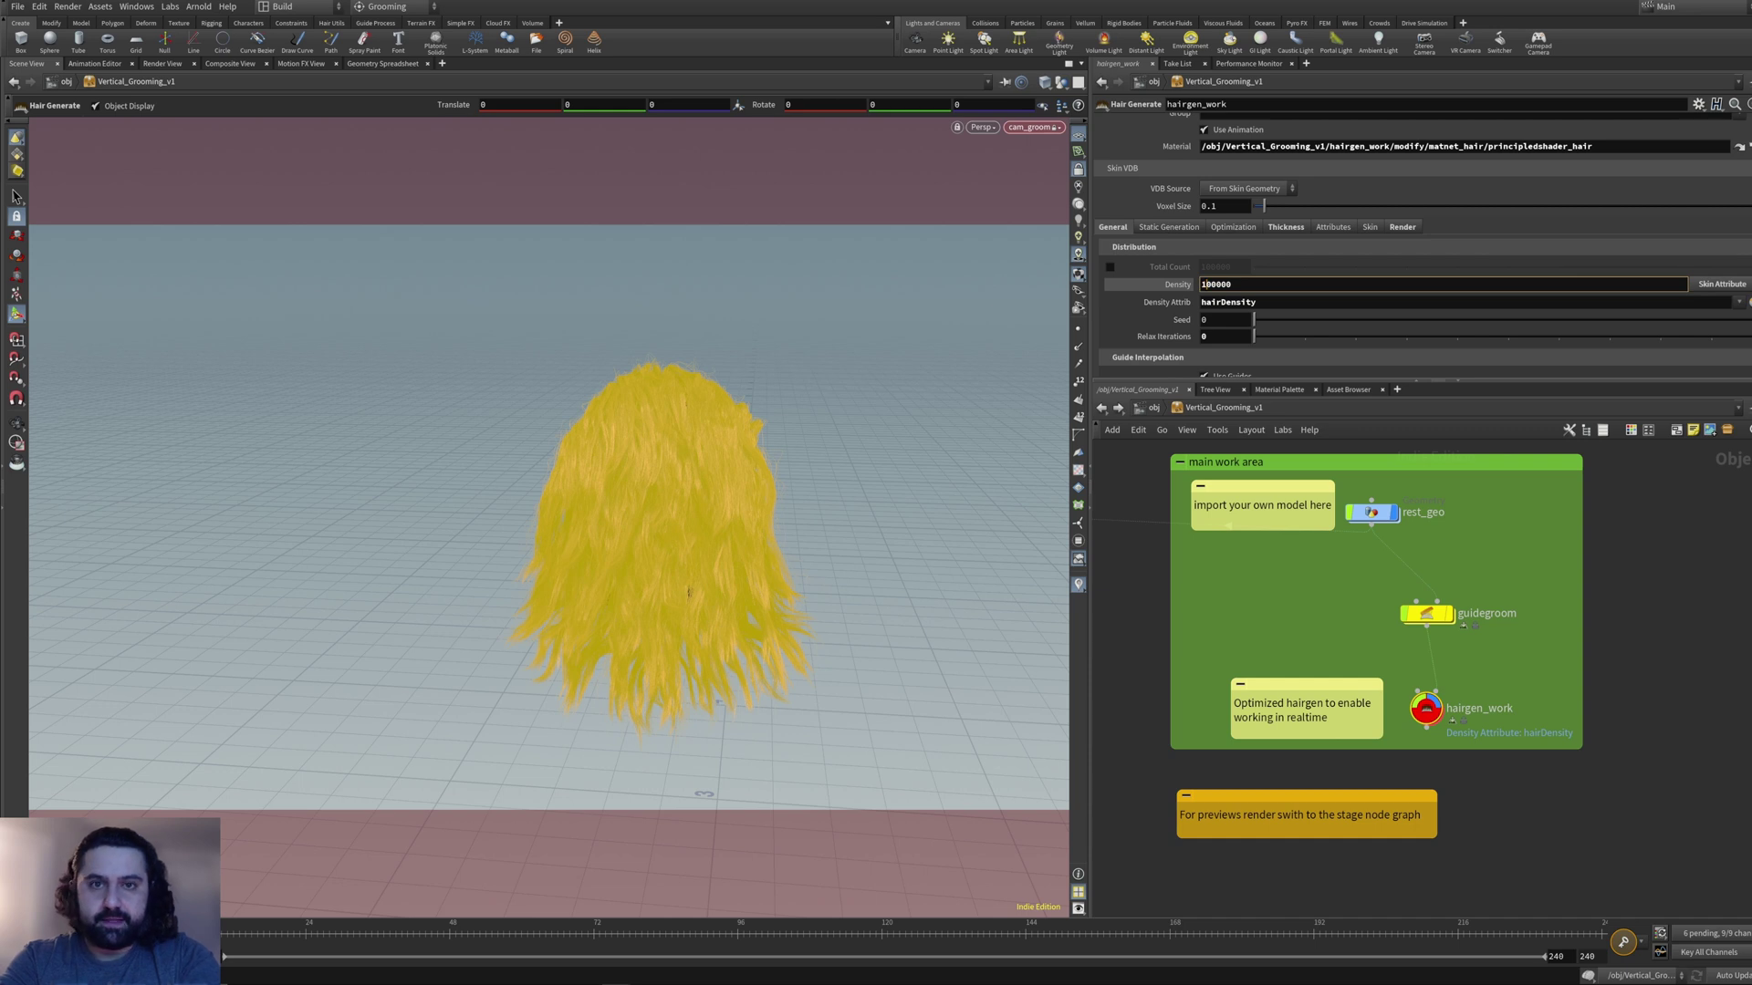
{"action": "key", "text": "Return"}
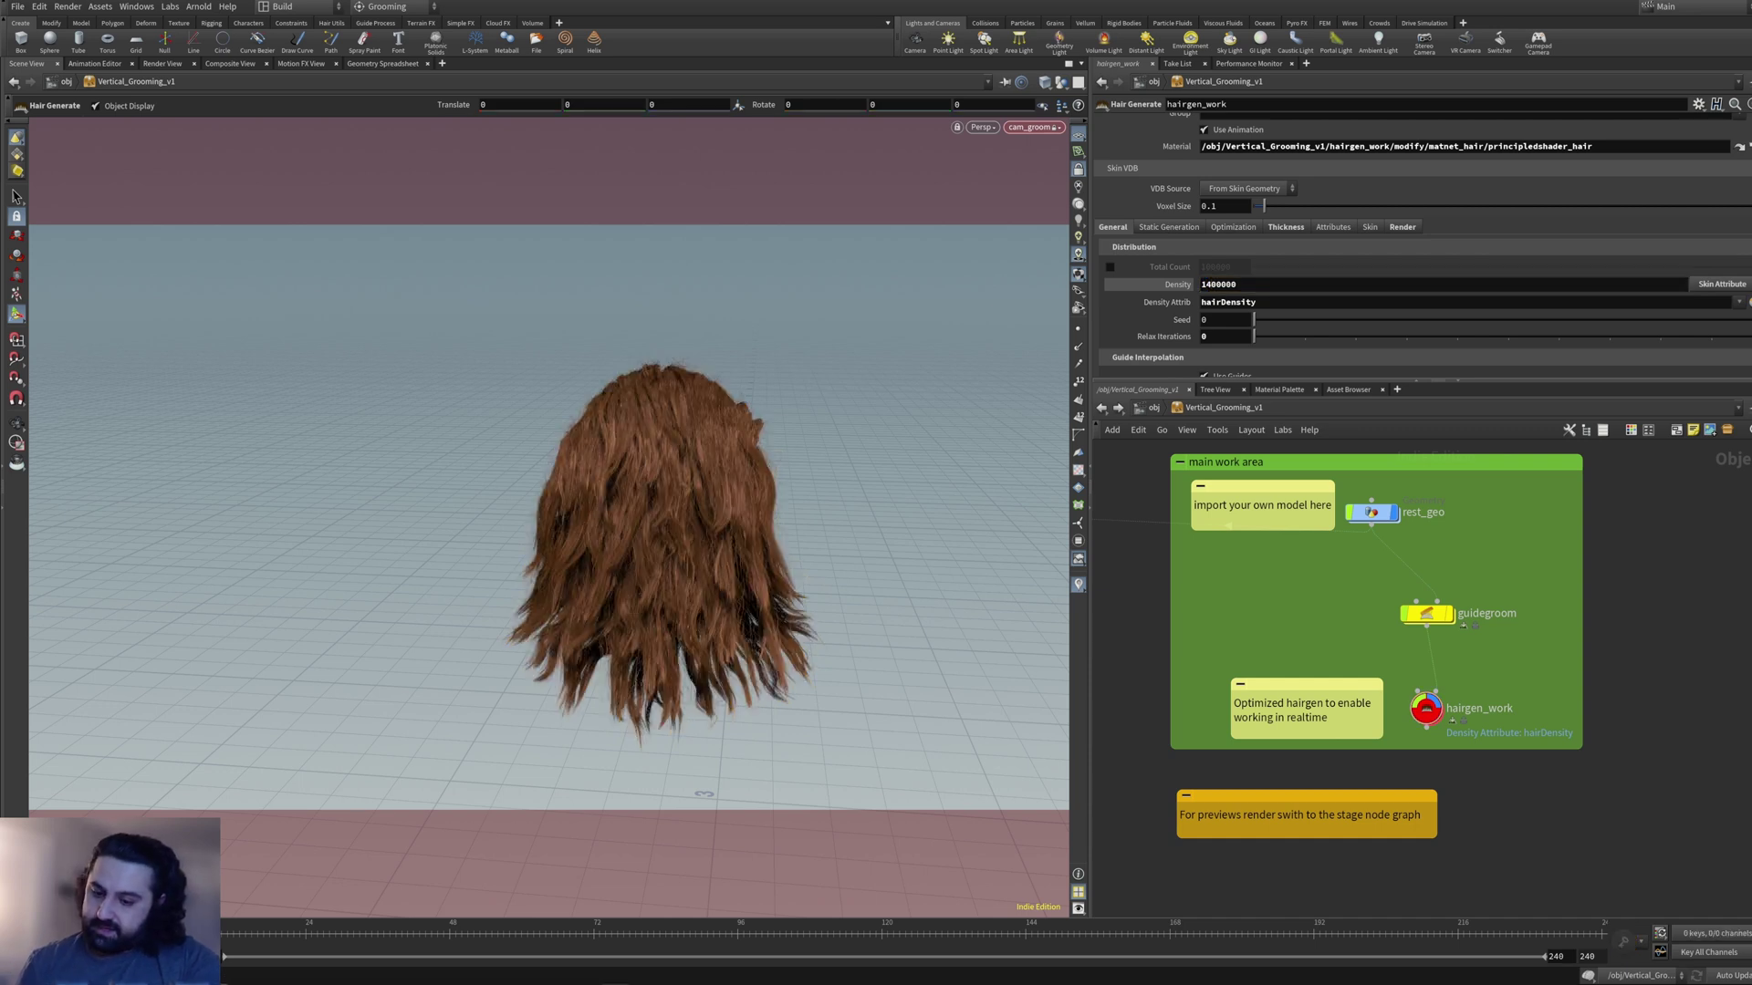
{"action": "double_click", "coordinate": [1427, 615]}
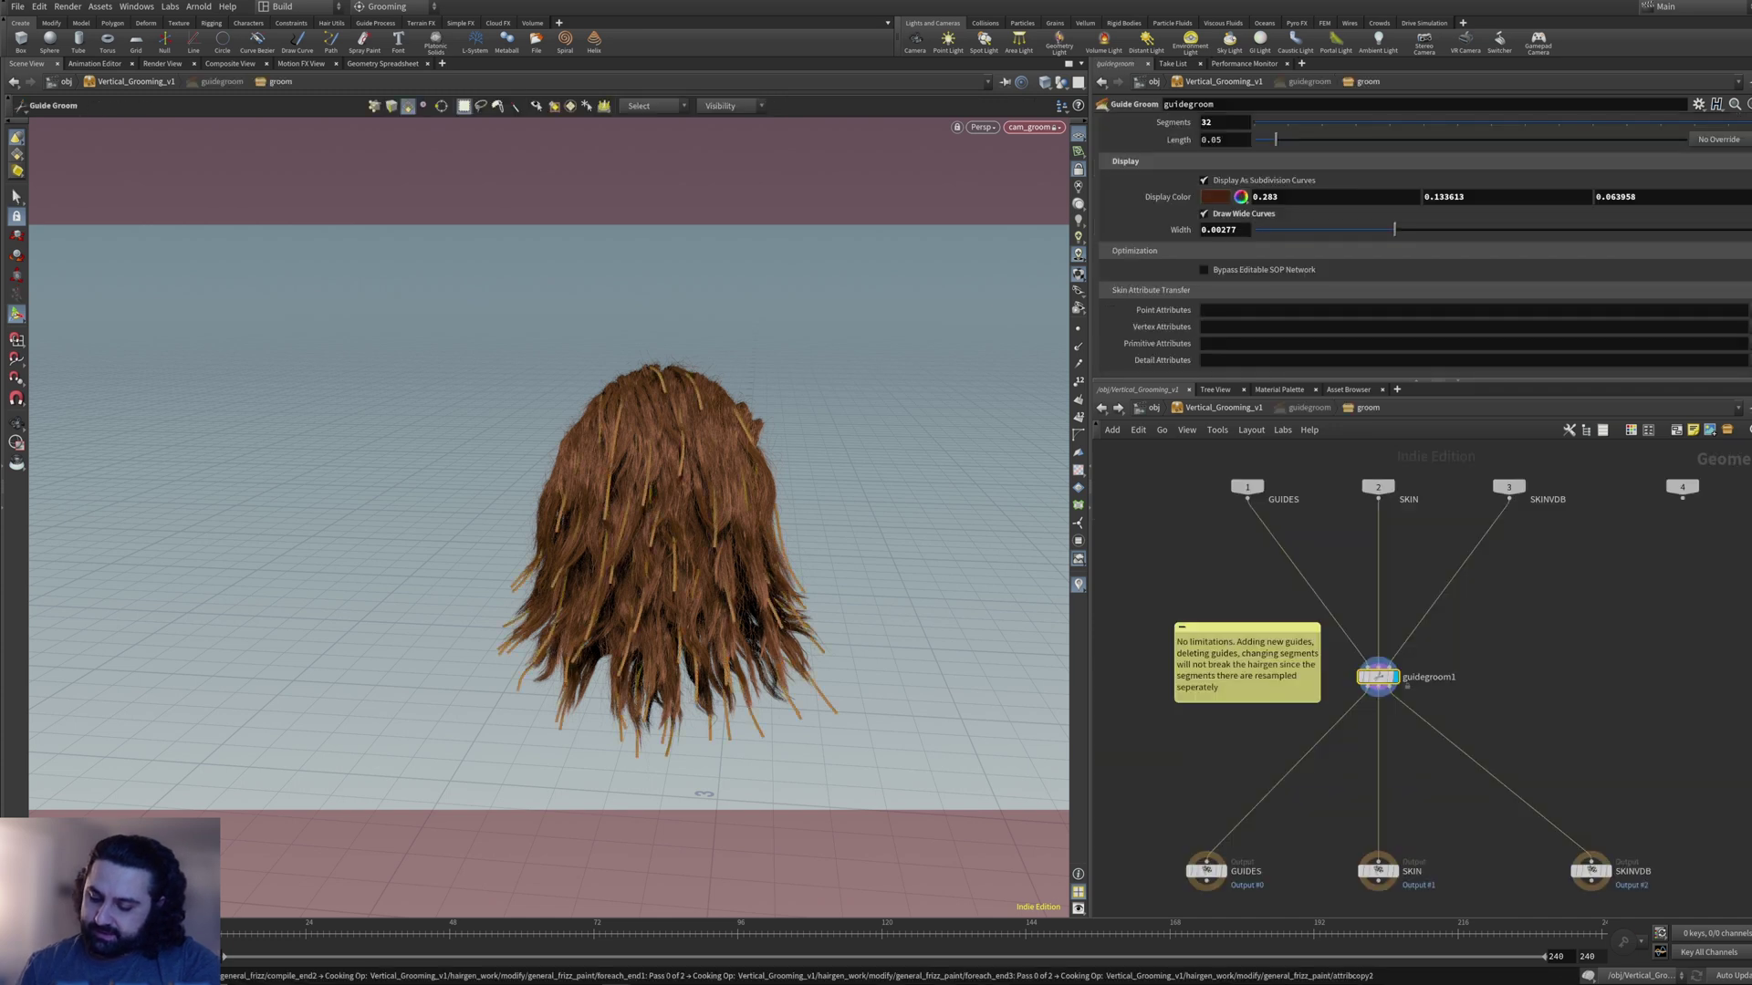
{"action": "key", "text": "u"}
{"action": "key", "text": "u"}
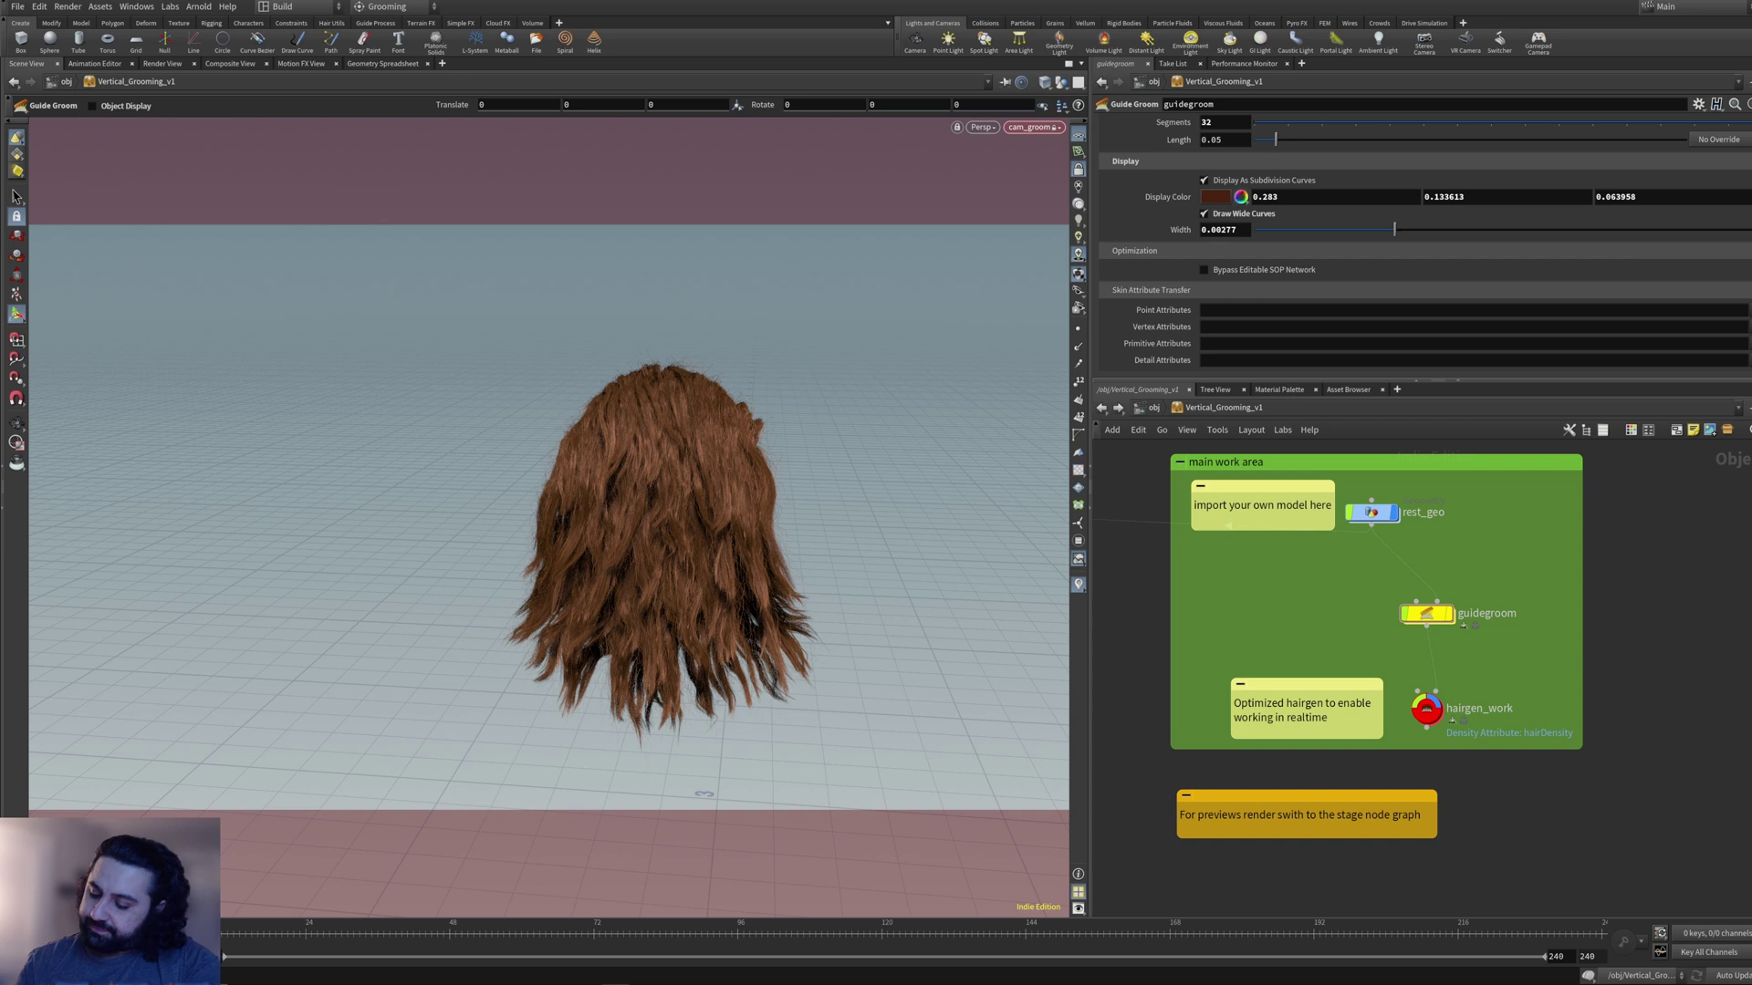
- Go back into hairgen_work's modify network and display stash1
{"action": "double_click", "coordinate": [1374, 723]}
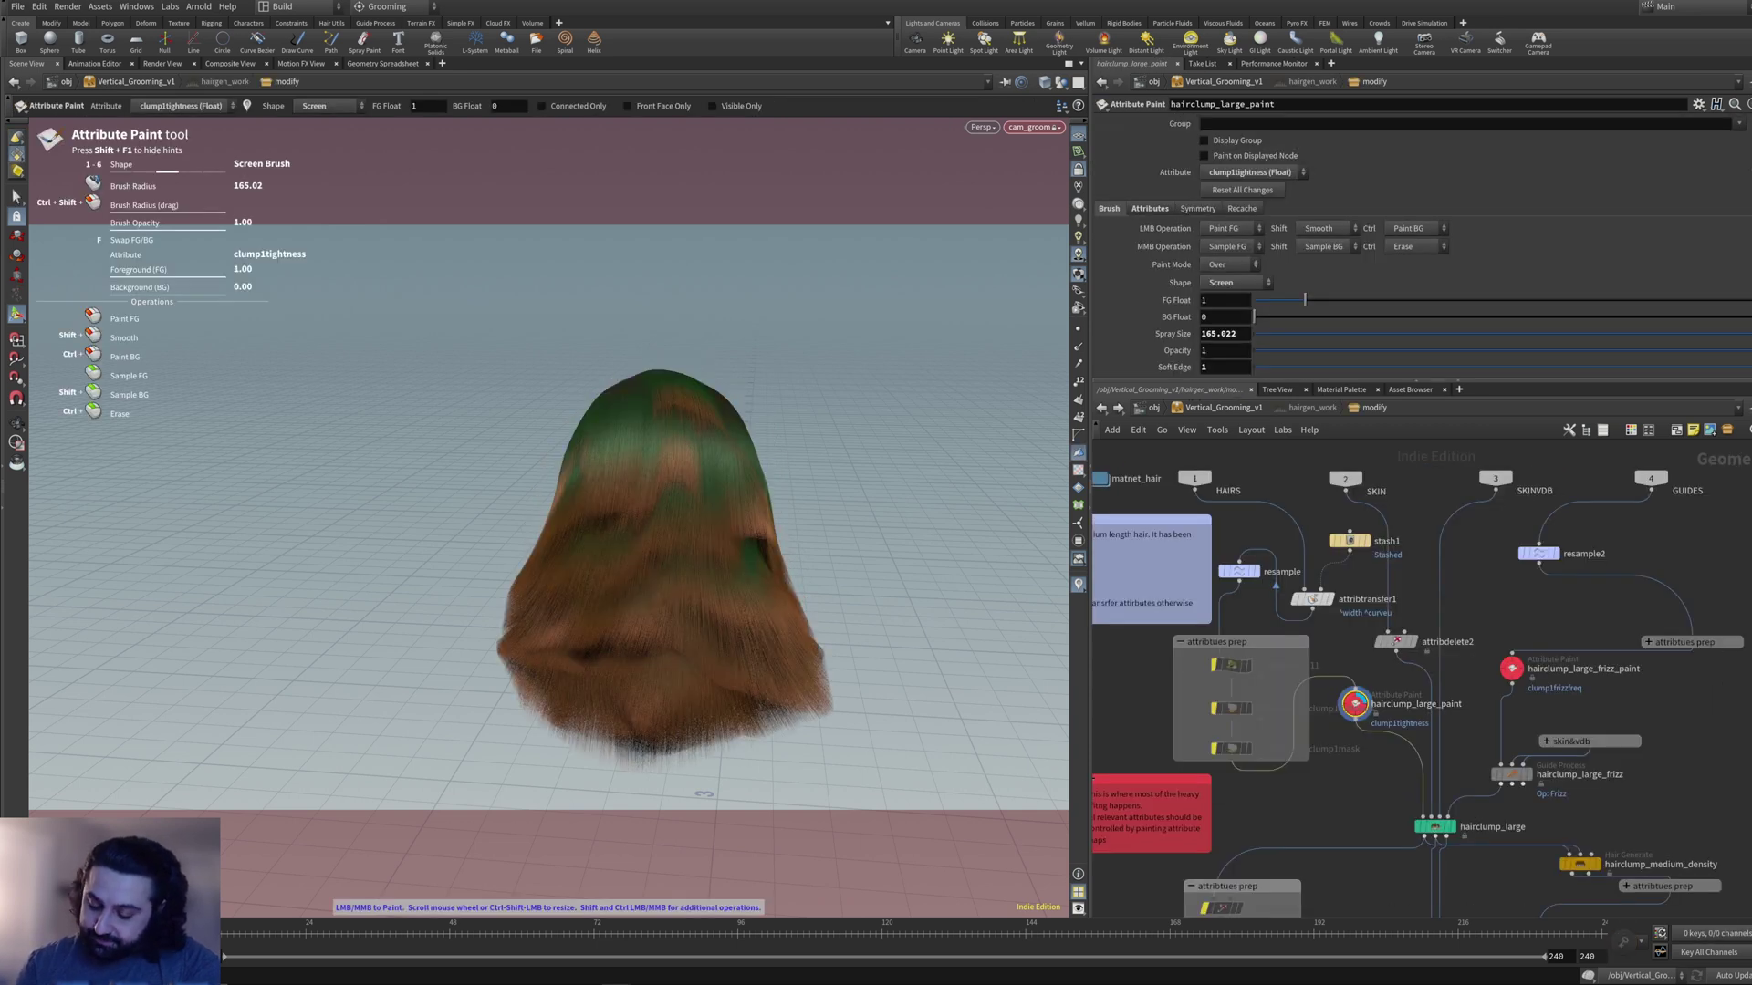
{"action": "left_click", "coordinate": [1368, 540]}
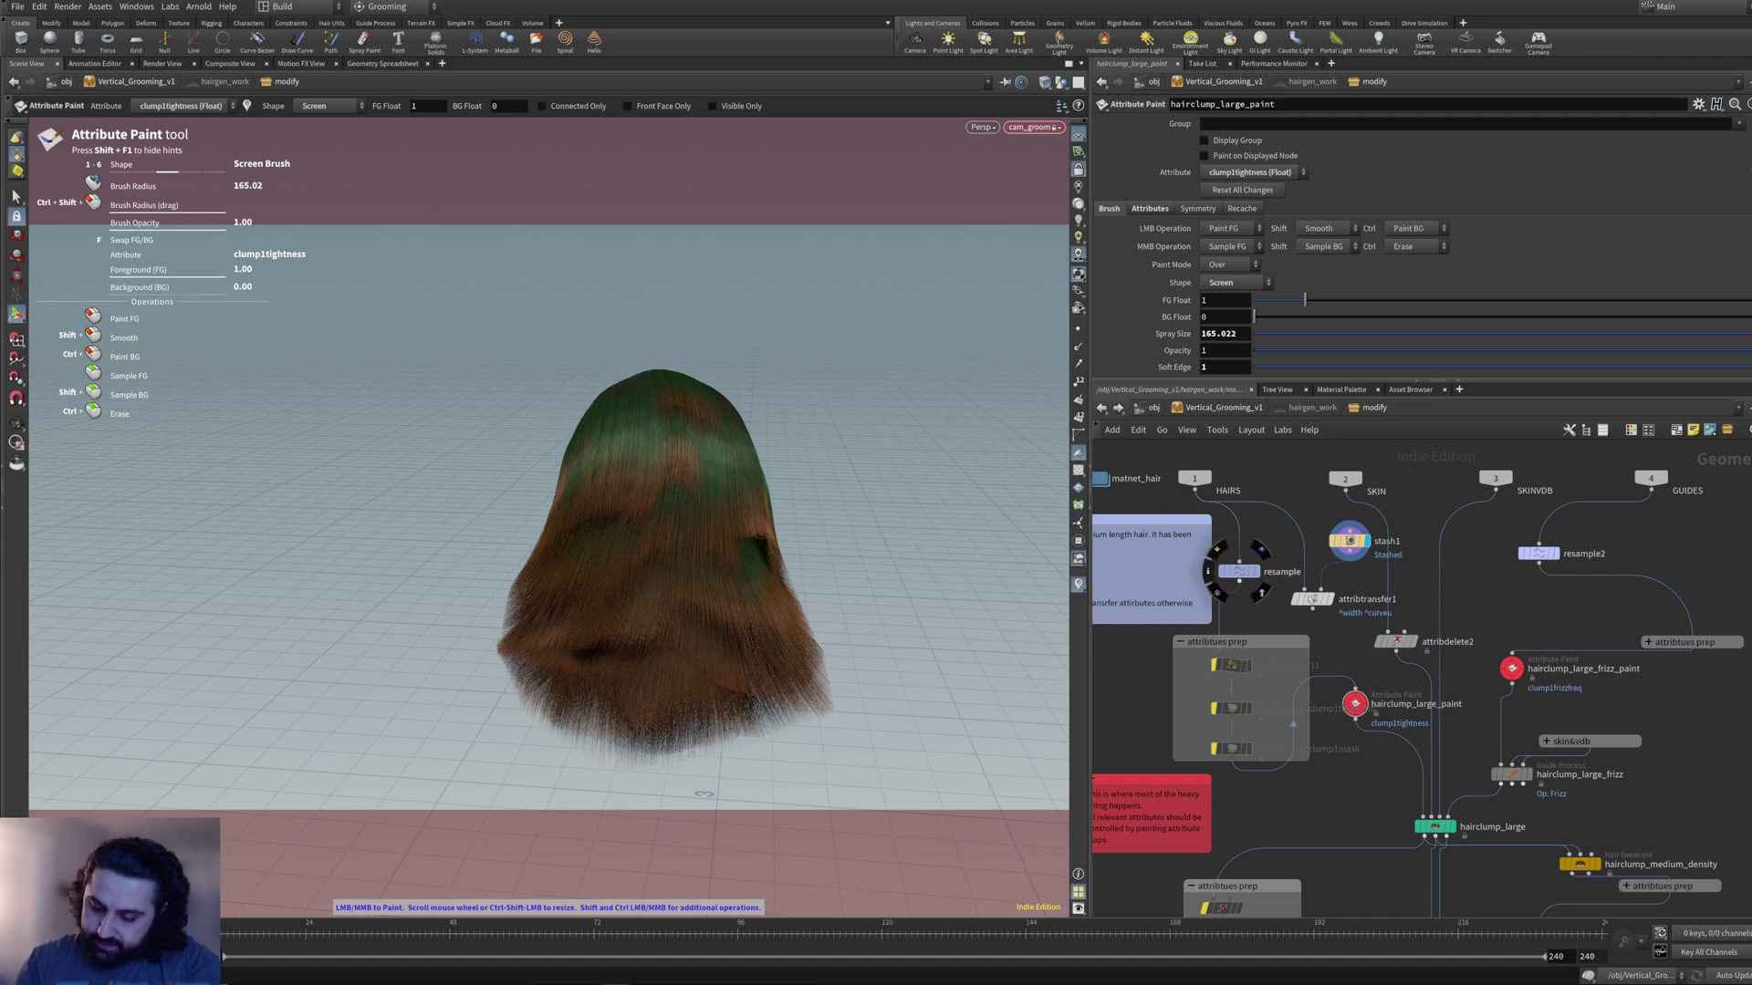
- Display the resample node and examine its hair tips up close
{"action": "left_click", "coordinate": [1263, 549]}
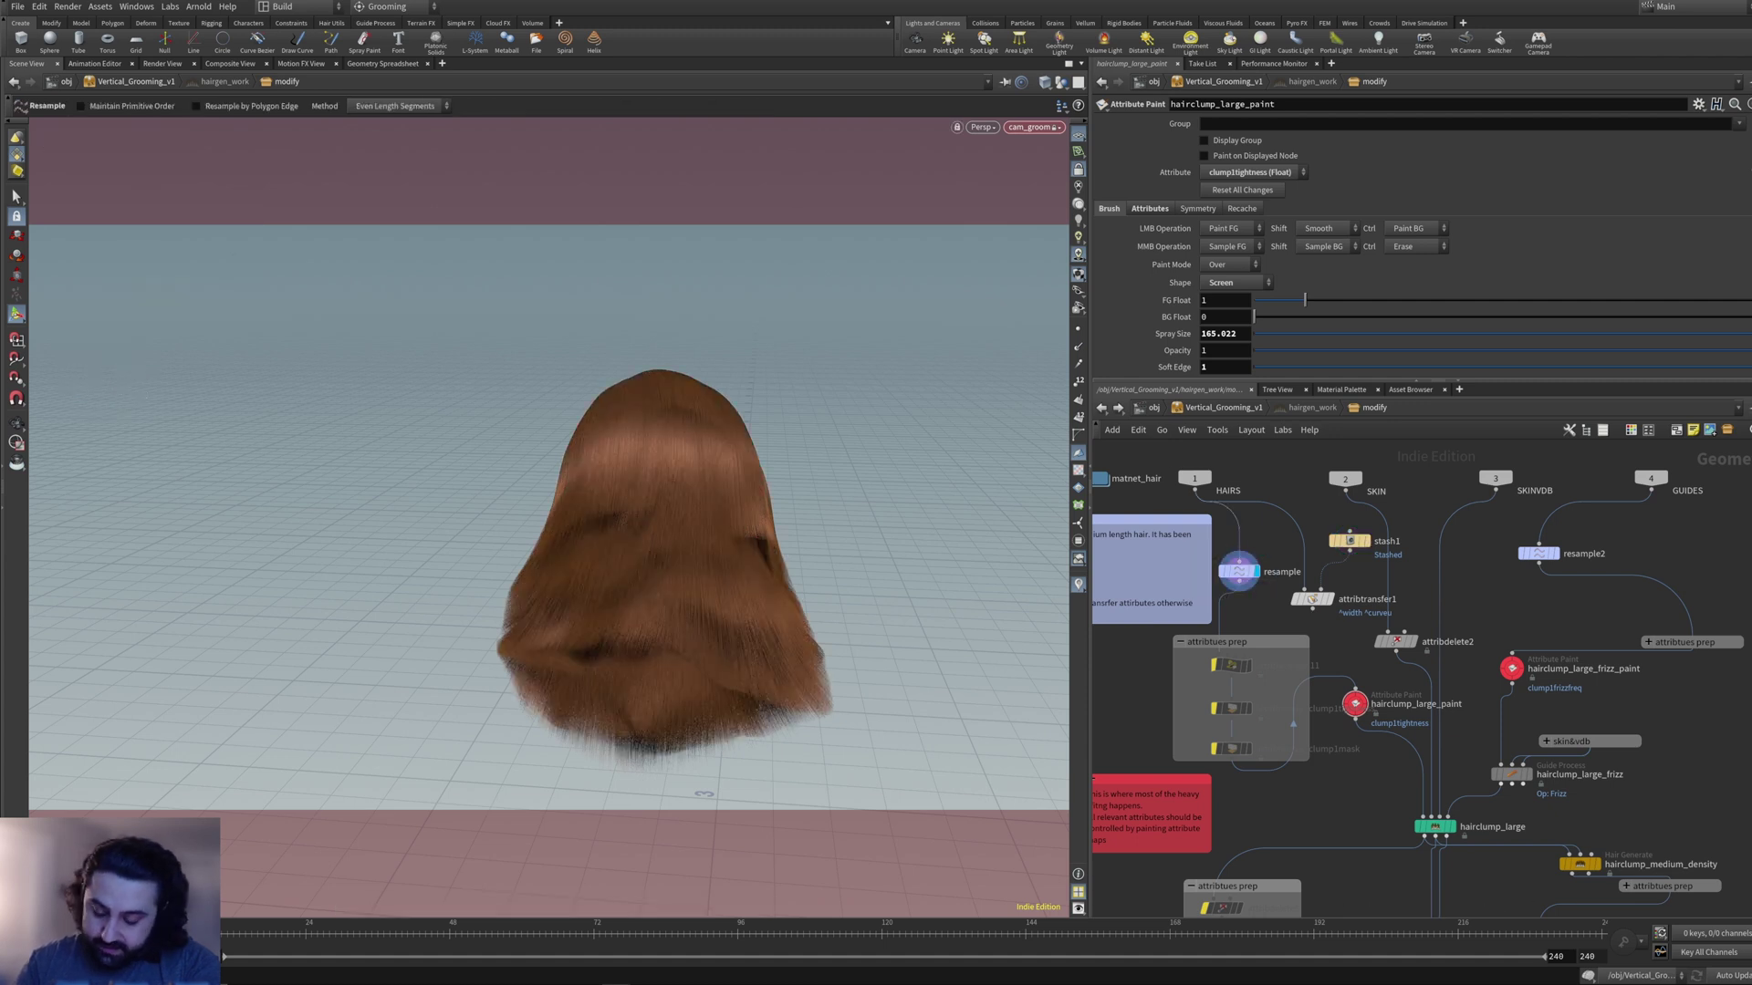
{"action": "left_click_drag", "start_coordinate": [639, 511], "coordinate": [675, 662], "text": "alt"}
{"action": "middle_click_drag", "start_coordinate": [675, 661], "coordinate": [712, 438], "text": "alt"}
{"action": "right_click_drag", "start_coordinate": [712, 438], "coordinate": [794, 456], "text": "alt"}
{"action": "middle_click_drag", "start_coordinate": [794, 457], "coordinate": [639, 438], "text": "alt"}
{"action": "right_click_drag", "start_coordinate": [639, 438], "coordinate": [721, 456], "text": "alt"}
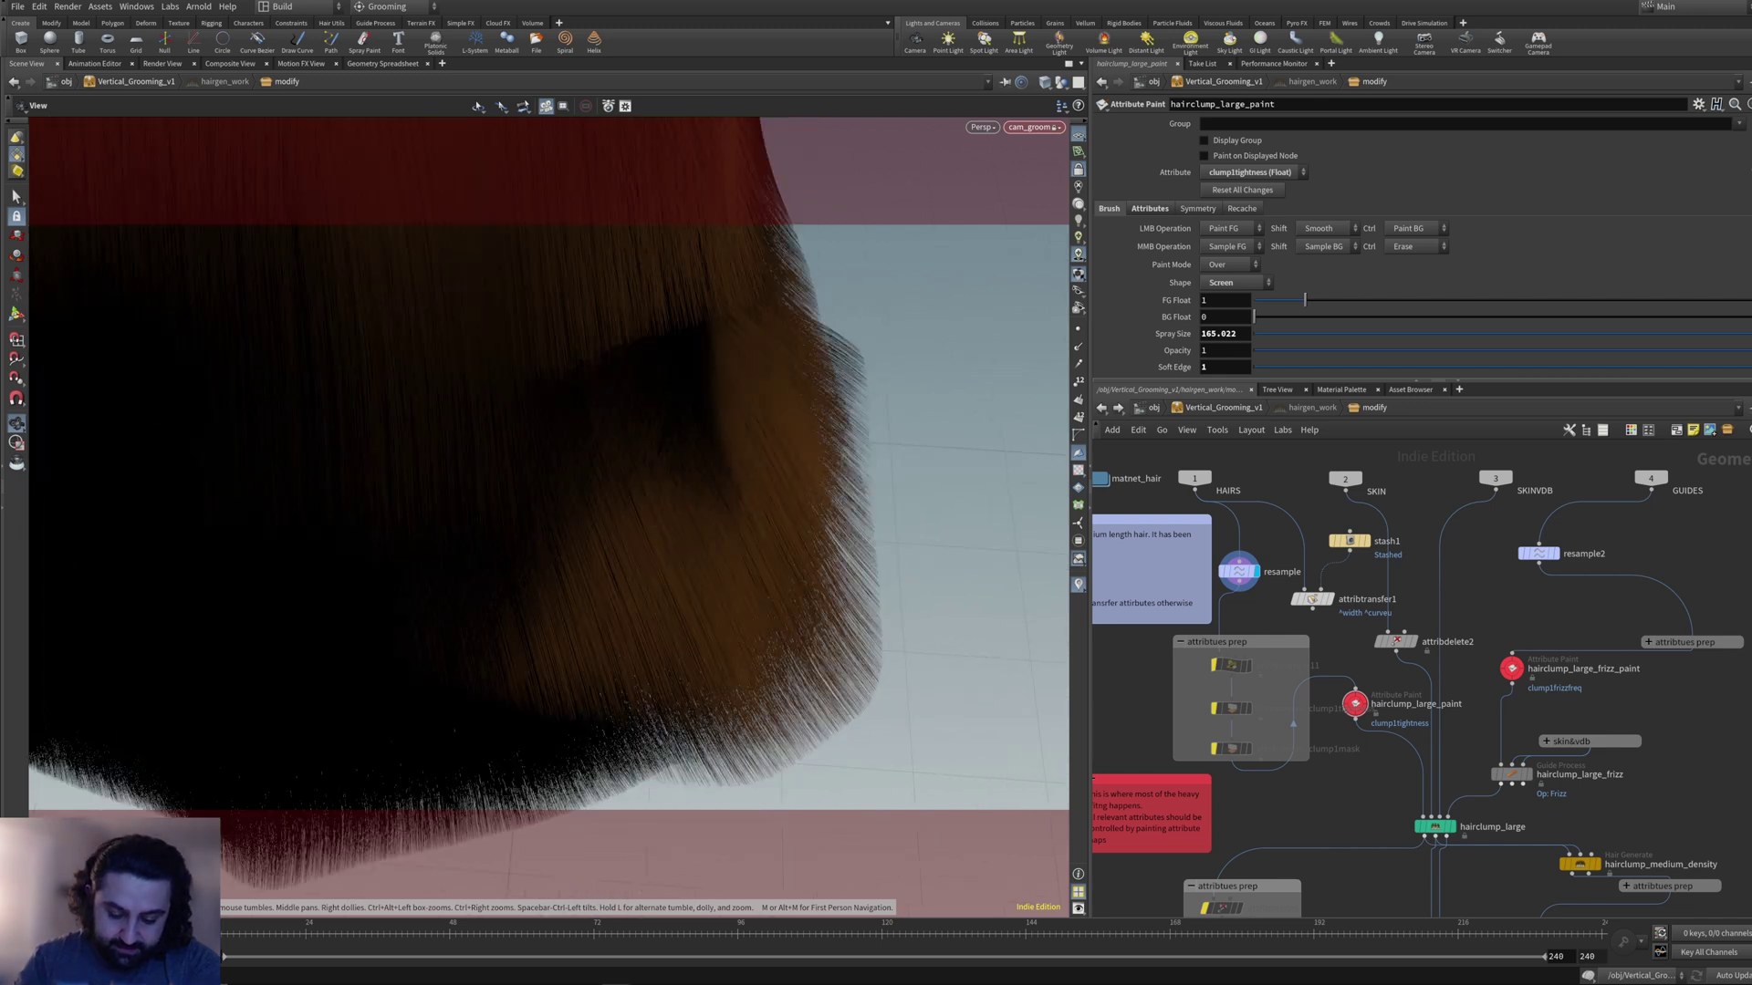
{"action": "left_click_drag", "start_coordinate": [721, 457], "coordinate": [693, 447], "text": "alt"}
- Compare the stashed and resampled hairs by displaying stash1 and resample in turn
{"action": "left_click", "coordinate": [1366, 541]}
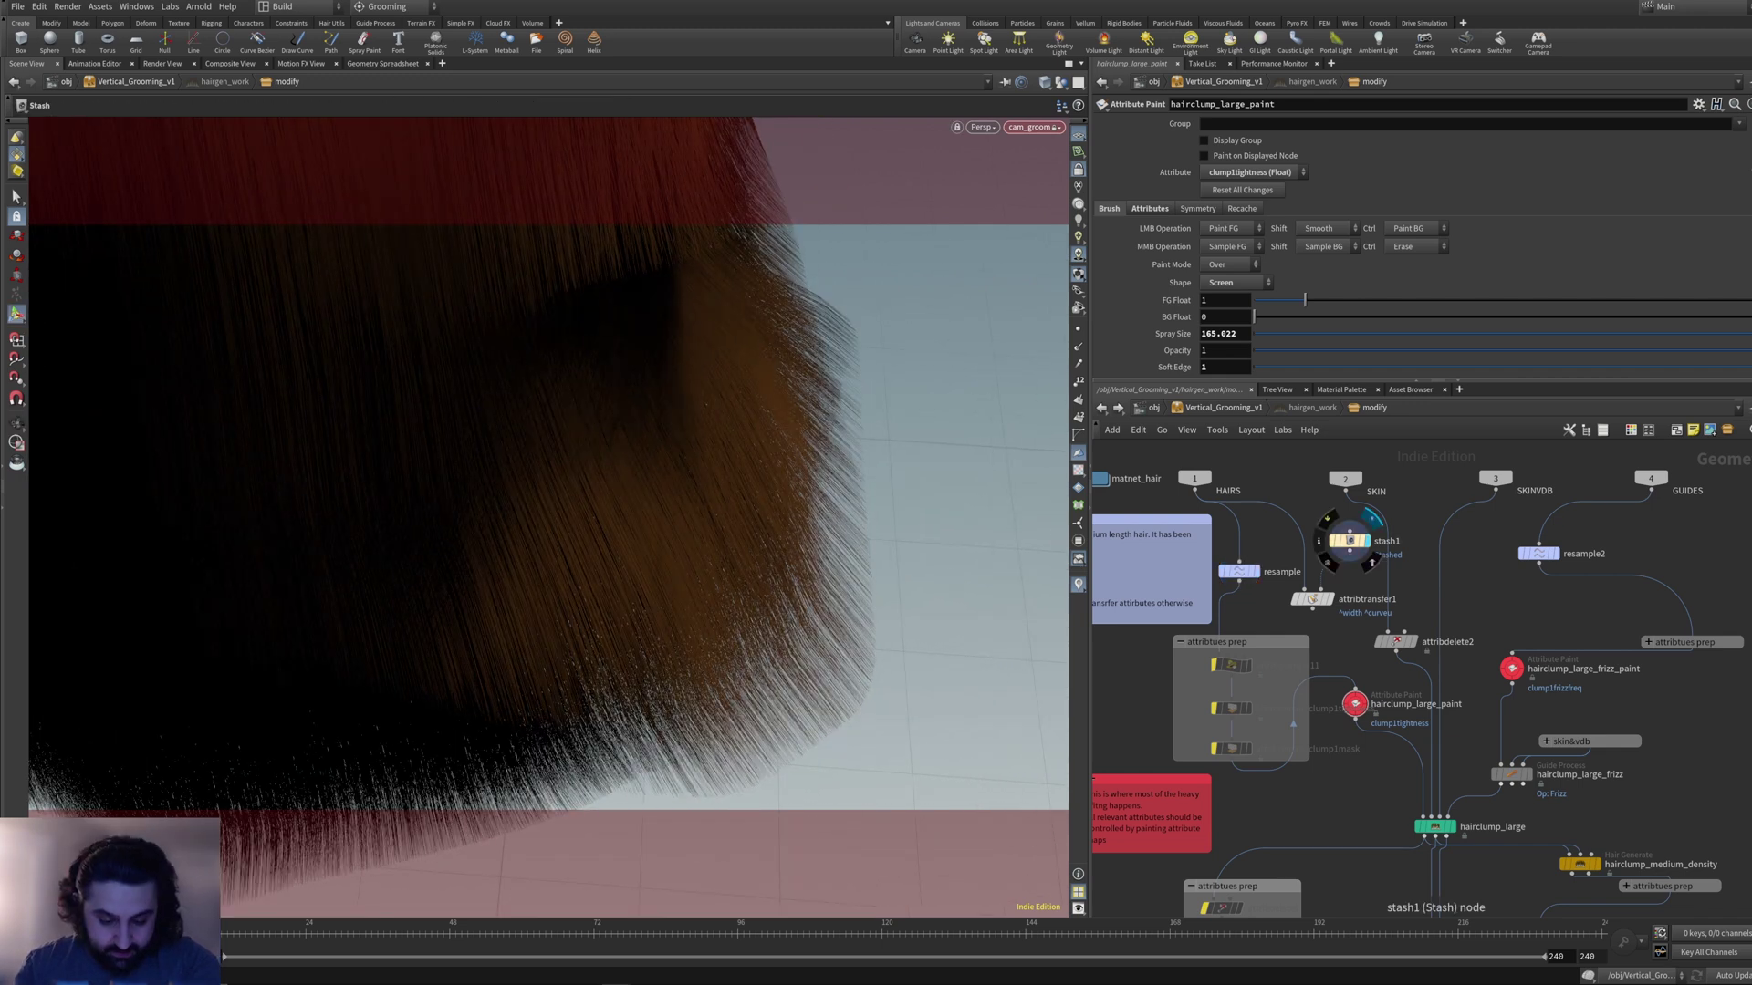
{"action": "left_click", "coordinate": [1239, 571]}
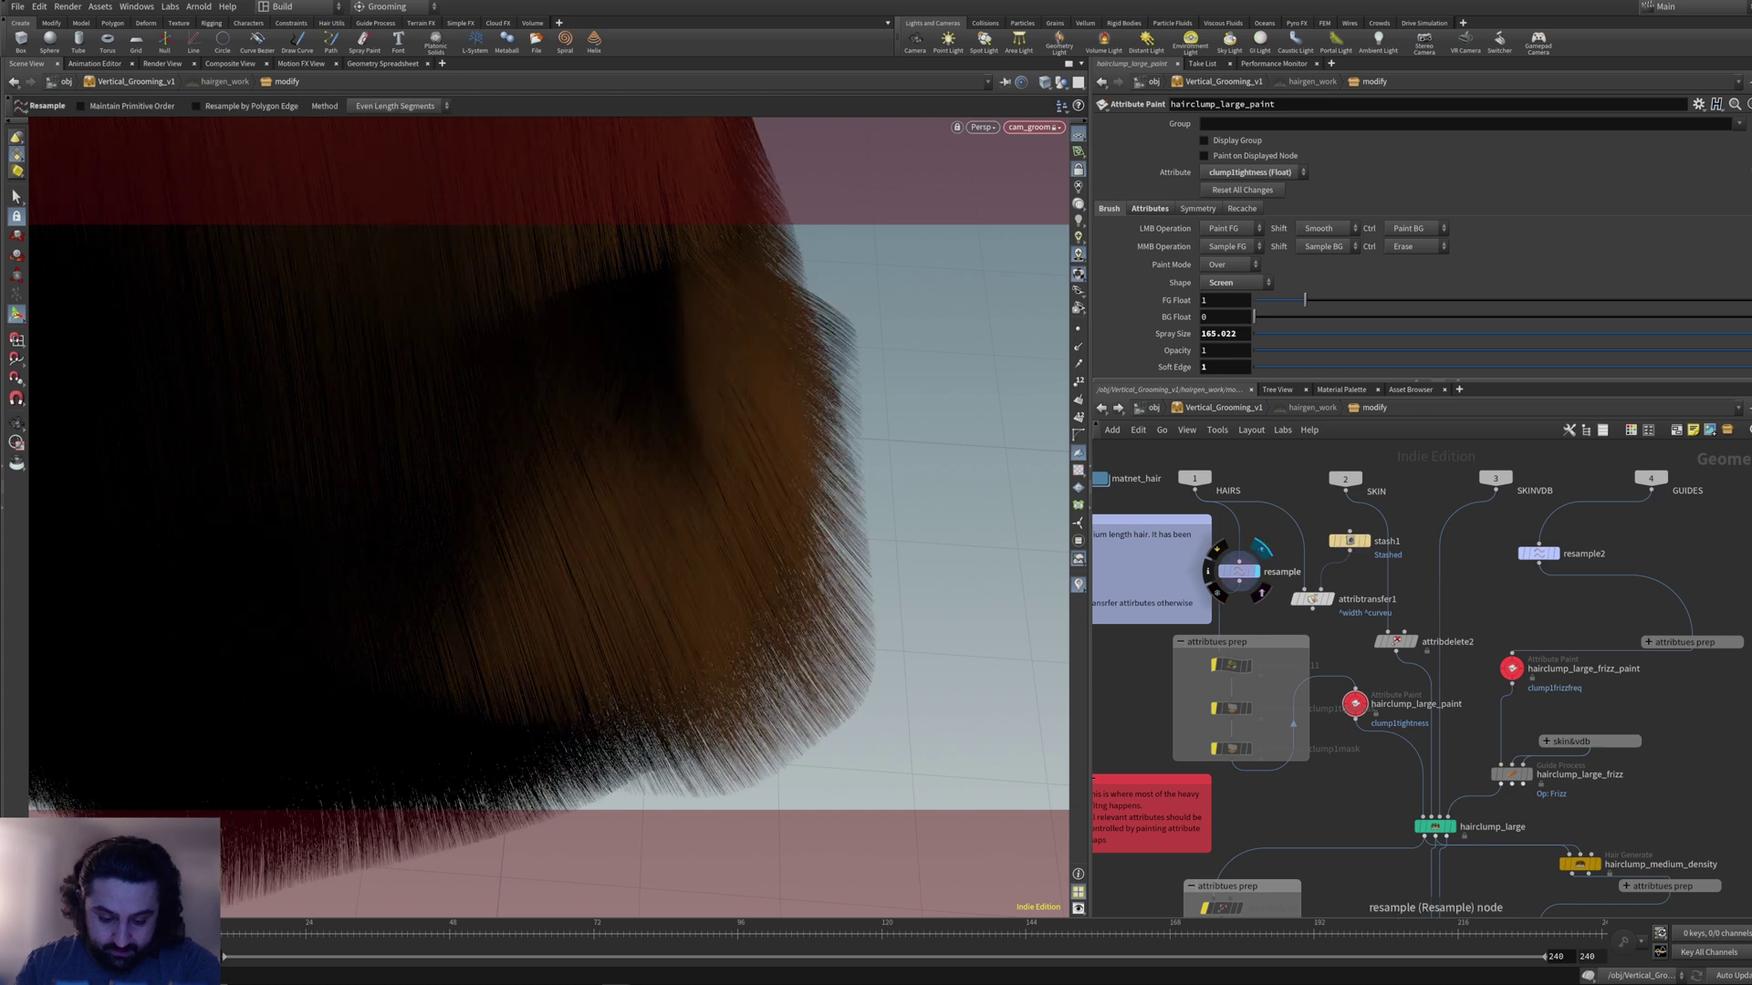
{"action": "middle_click_drag", "start_coordinate": [621, 584], "coordinate": [694, 438], "text": "alt"}
{"action": "mouse_move", "coordinate": [693, 438]}
{"action": "left_mouse_down", "text": "alt"}
{"action": "mouse_move", "coordinate": [629, 401]}
{"action": "mouse_move", "coordinate": [693, 440]}
{"action": "left_mouse_up", "text": "alt"}
{"action": "middle_click_drag", "start_coordinate": [694, 439], "coordinate": [639, 548], "text": "alt"}
{"action": "right_click_drag", "start_coordinate": [639, 548], "coordinate": [547, 511], "text": "alt"}
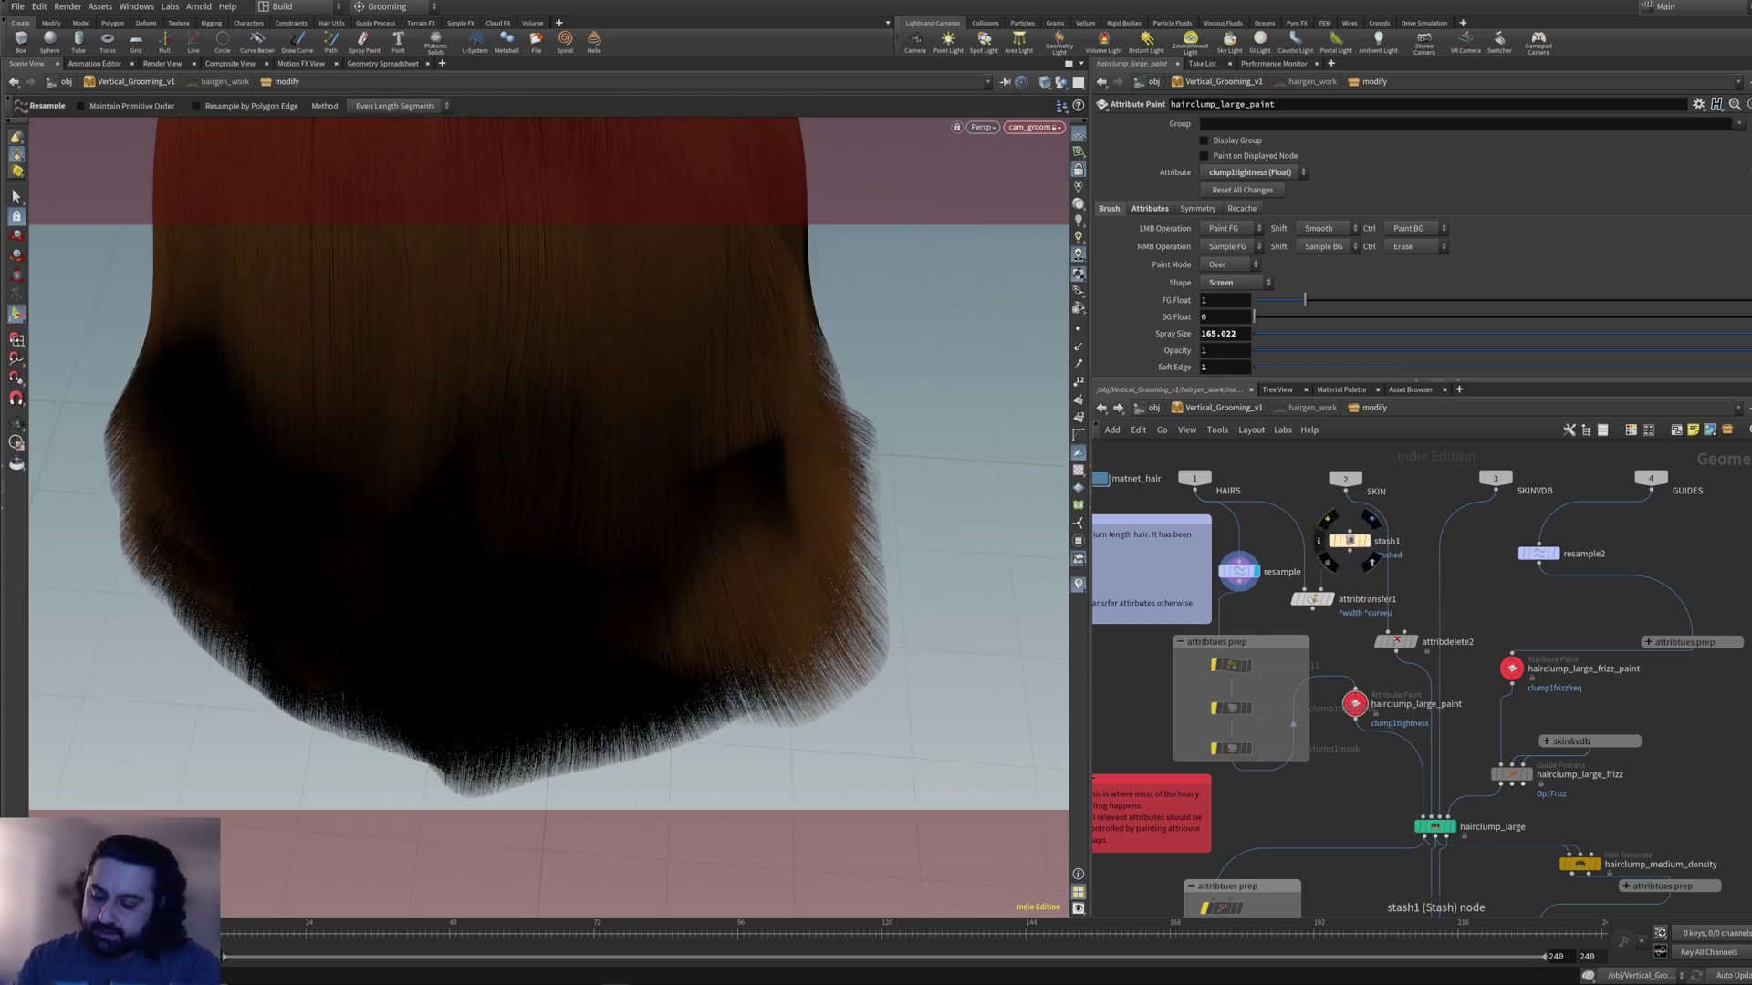
- Check the node information of stash1 and the HAIRS input, and view the whole groom
{"action": "middle_click", "coordinate": [1351, 541]}
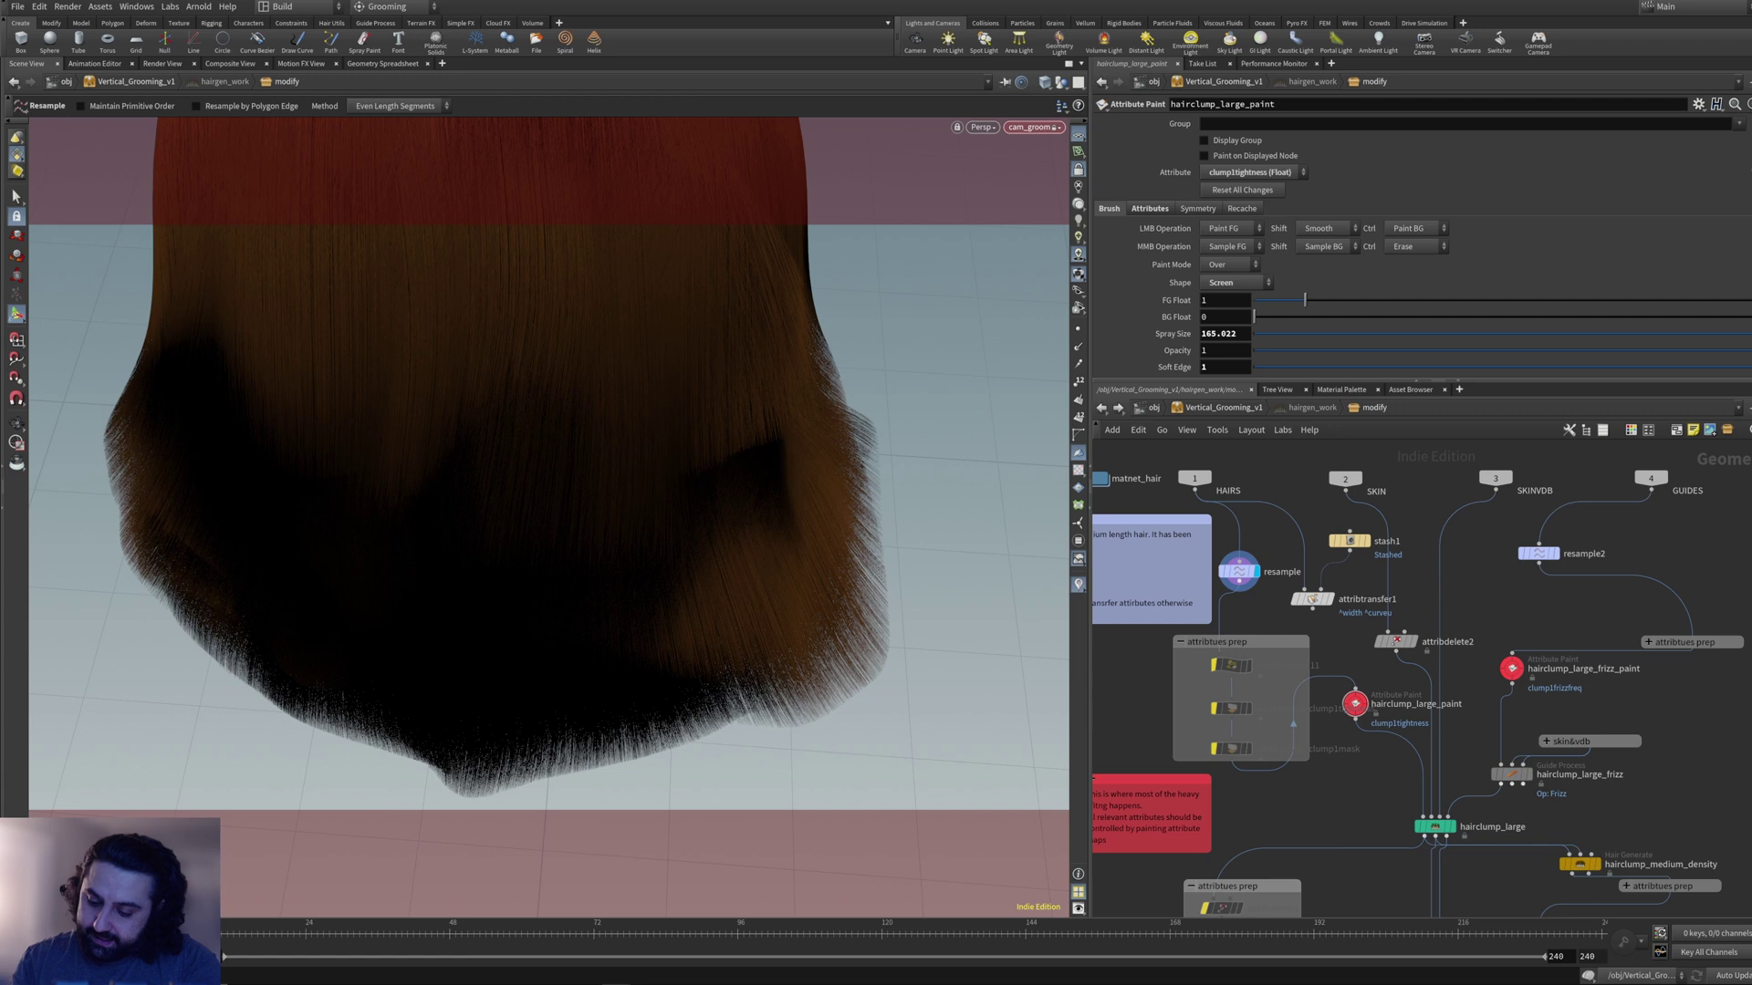
{"action": "middle_click", "coordinate": [1195, 478]}
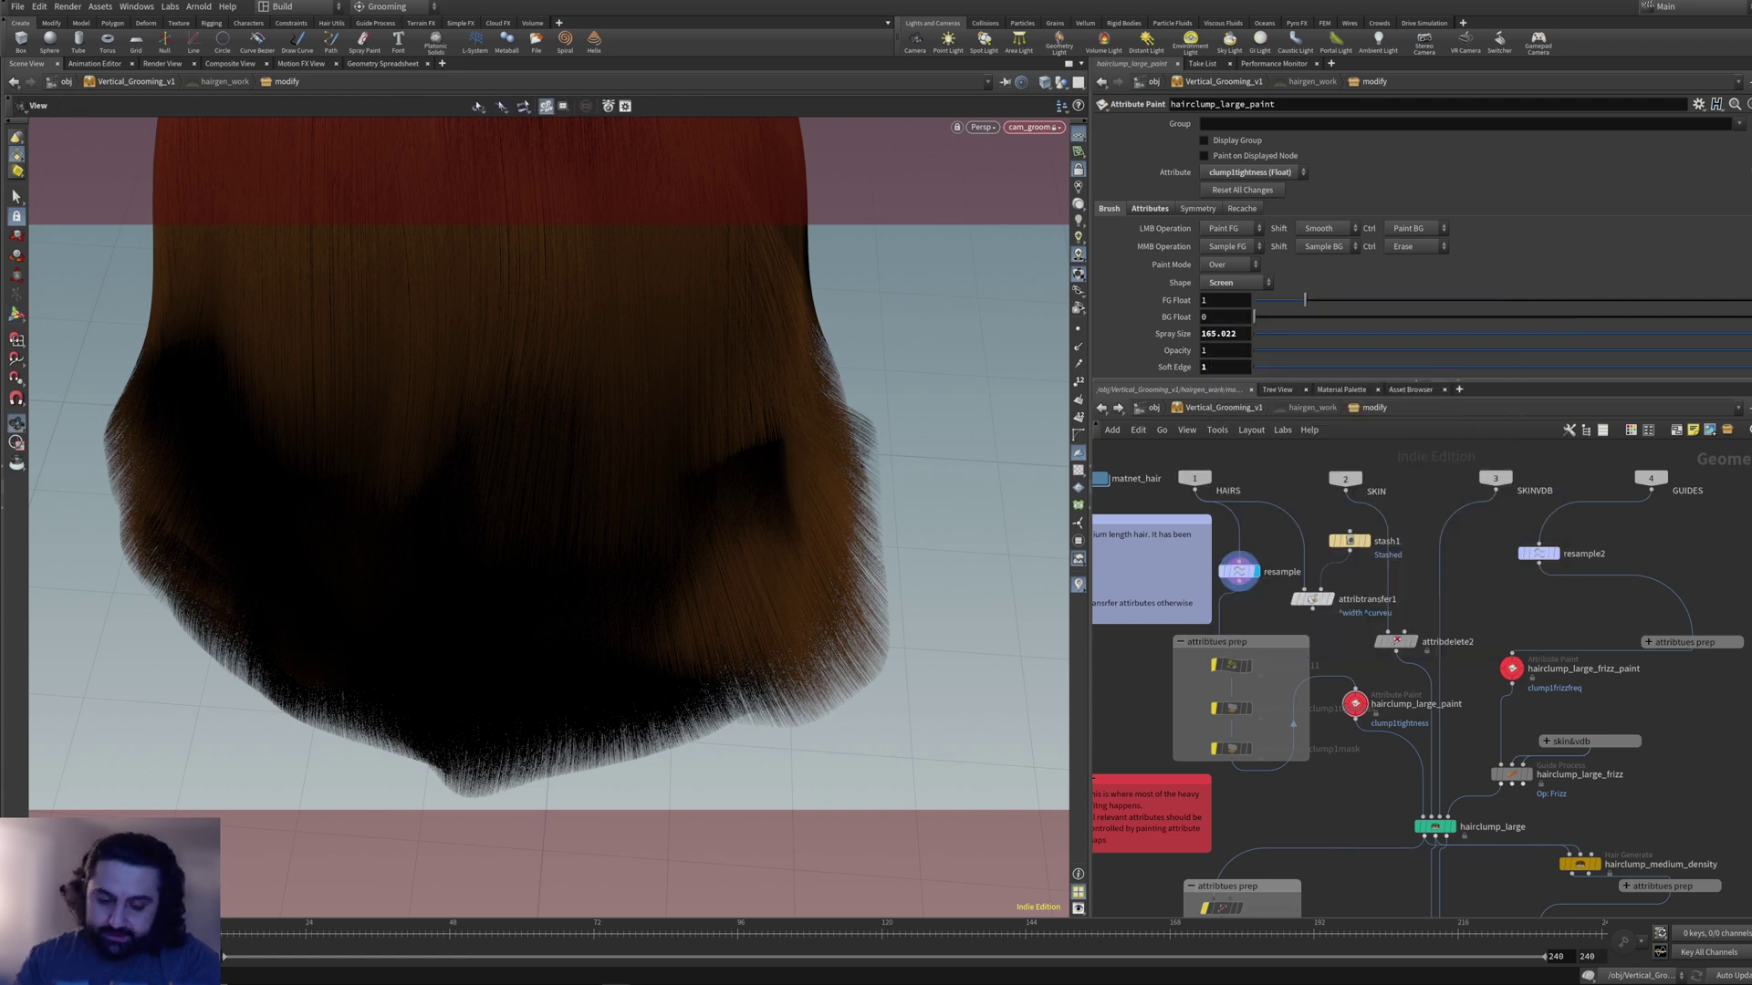
{"action": "right_click_drag", "start_coordinate": [821, 511], "coordinate": [639, 511], "text": "alt"}
{"action": "middle_click_drag", "start_coordinate": [639, 511], "coordinate": [613, 614], "text": "alt"}
{"action": "left_click_drag", "start_coordinate": [639, 584], "coordinate": [675, 469], "text": "alt"}
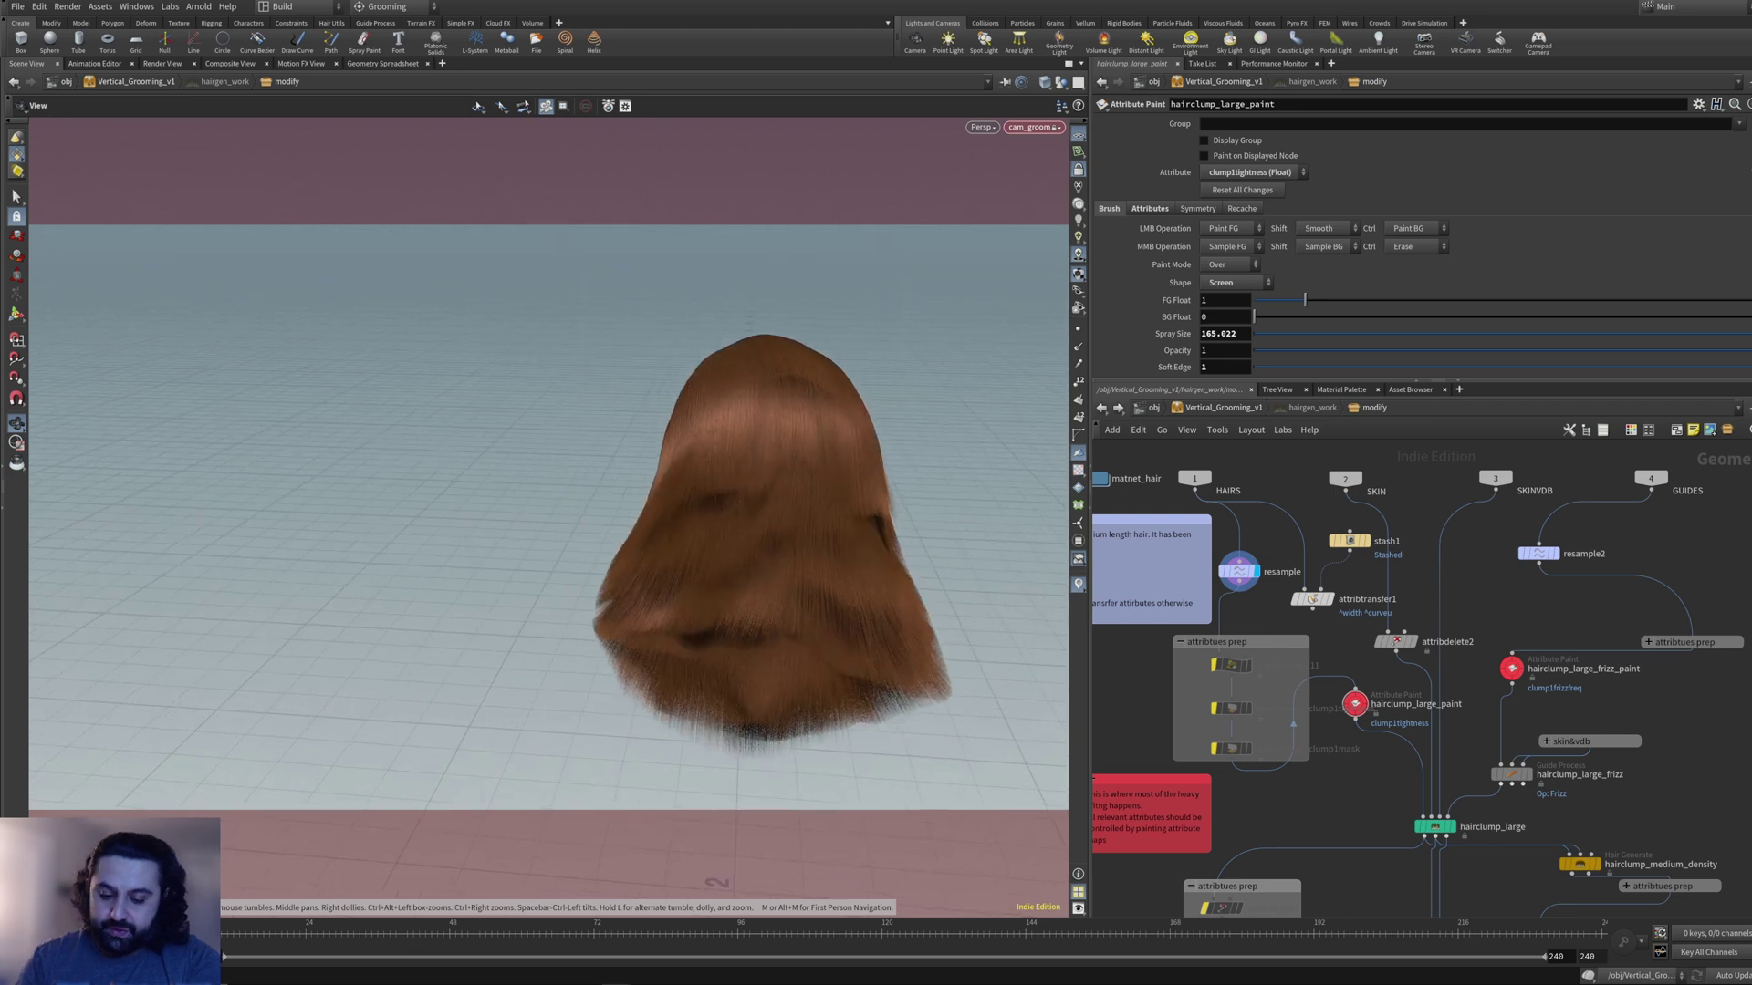
{"action": "middle_click_drag", "start_coordinate": [675, 470], "coordinate": [675, 403], "text": "alt"}
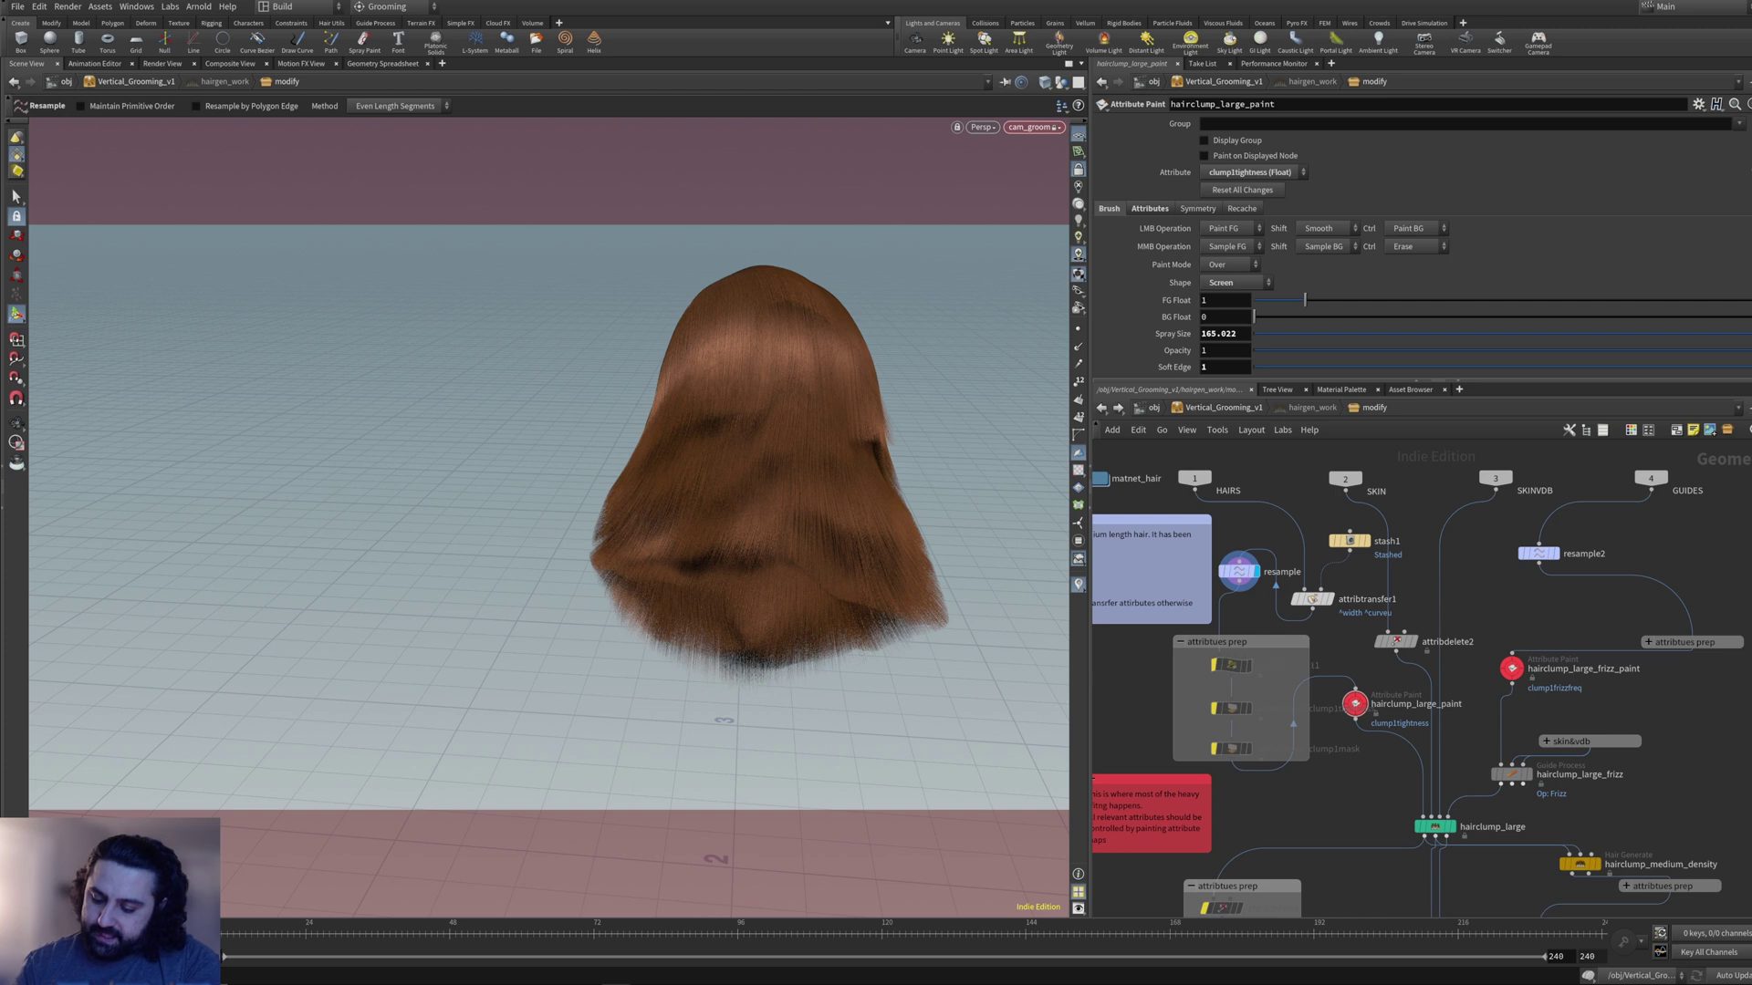
- Activate the clump1tightness Attribute Paint tool and rewire the resample node's input to attribtransfer1
{"action": "key", "text": "Return"}
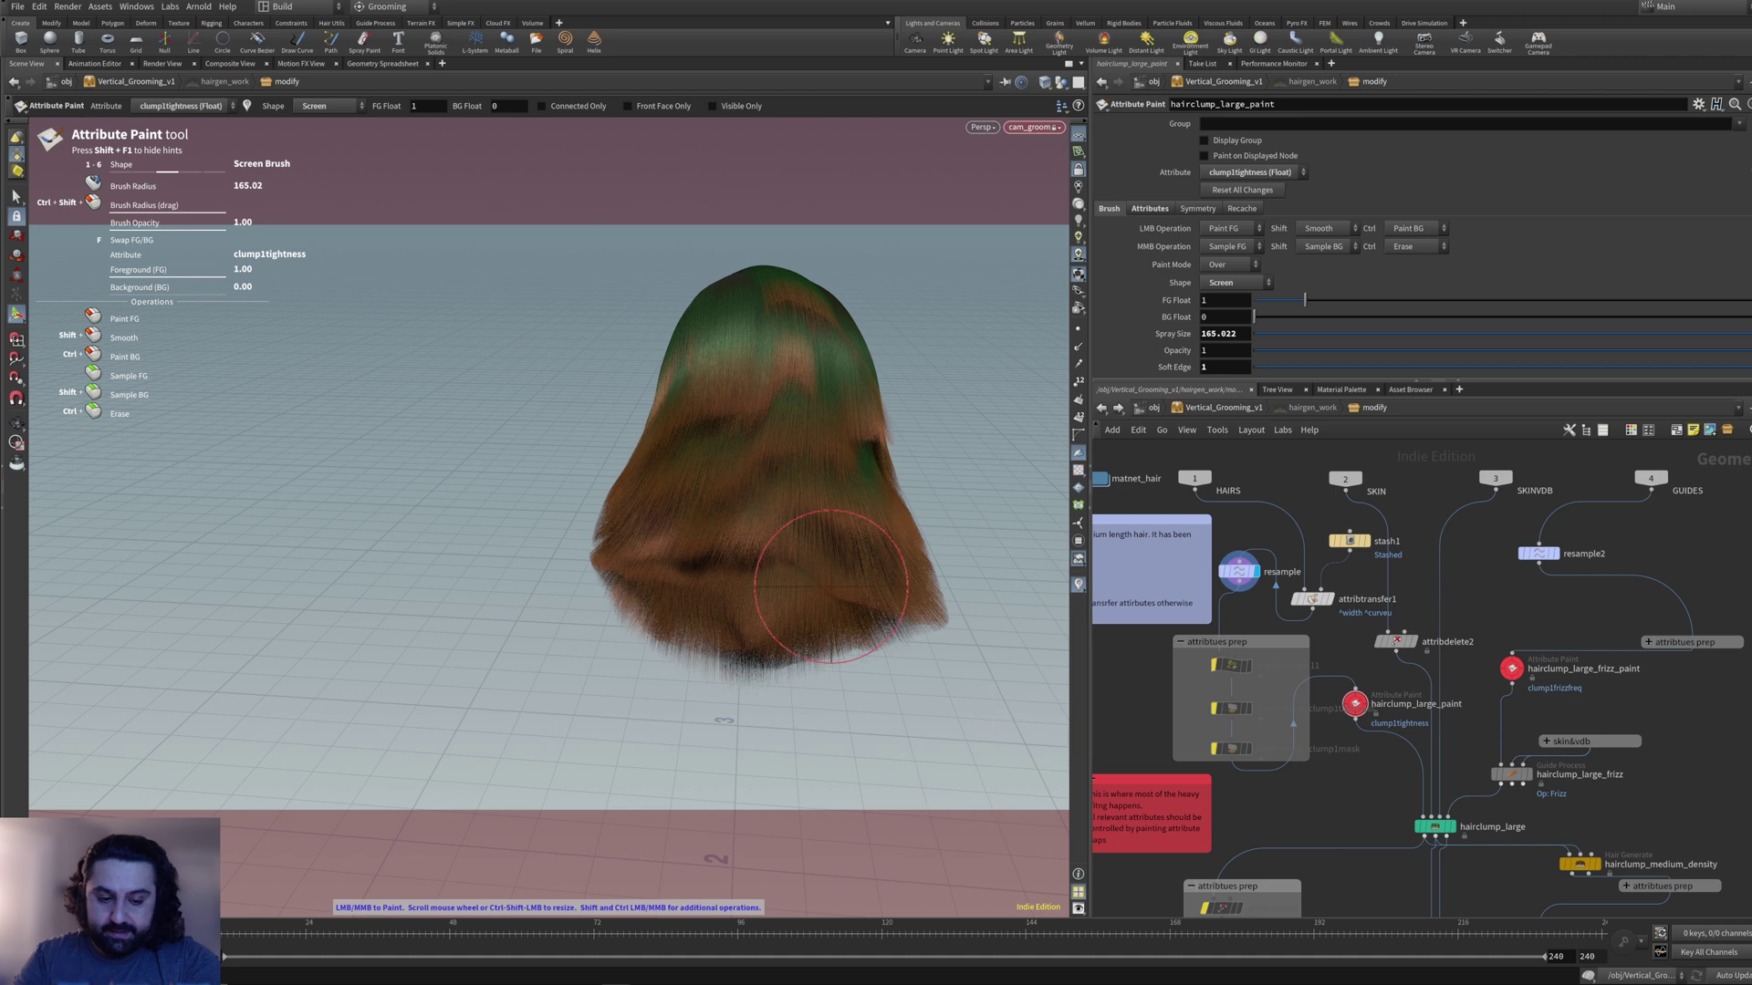
{"action": "left_click_drag", "start_coordinate": [655, 294], "coordinate": [631, 354], "text": "alt"}
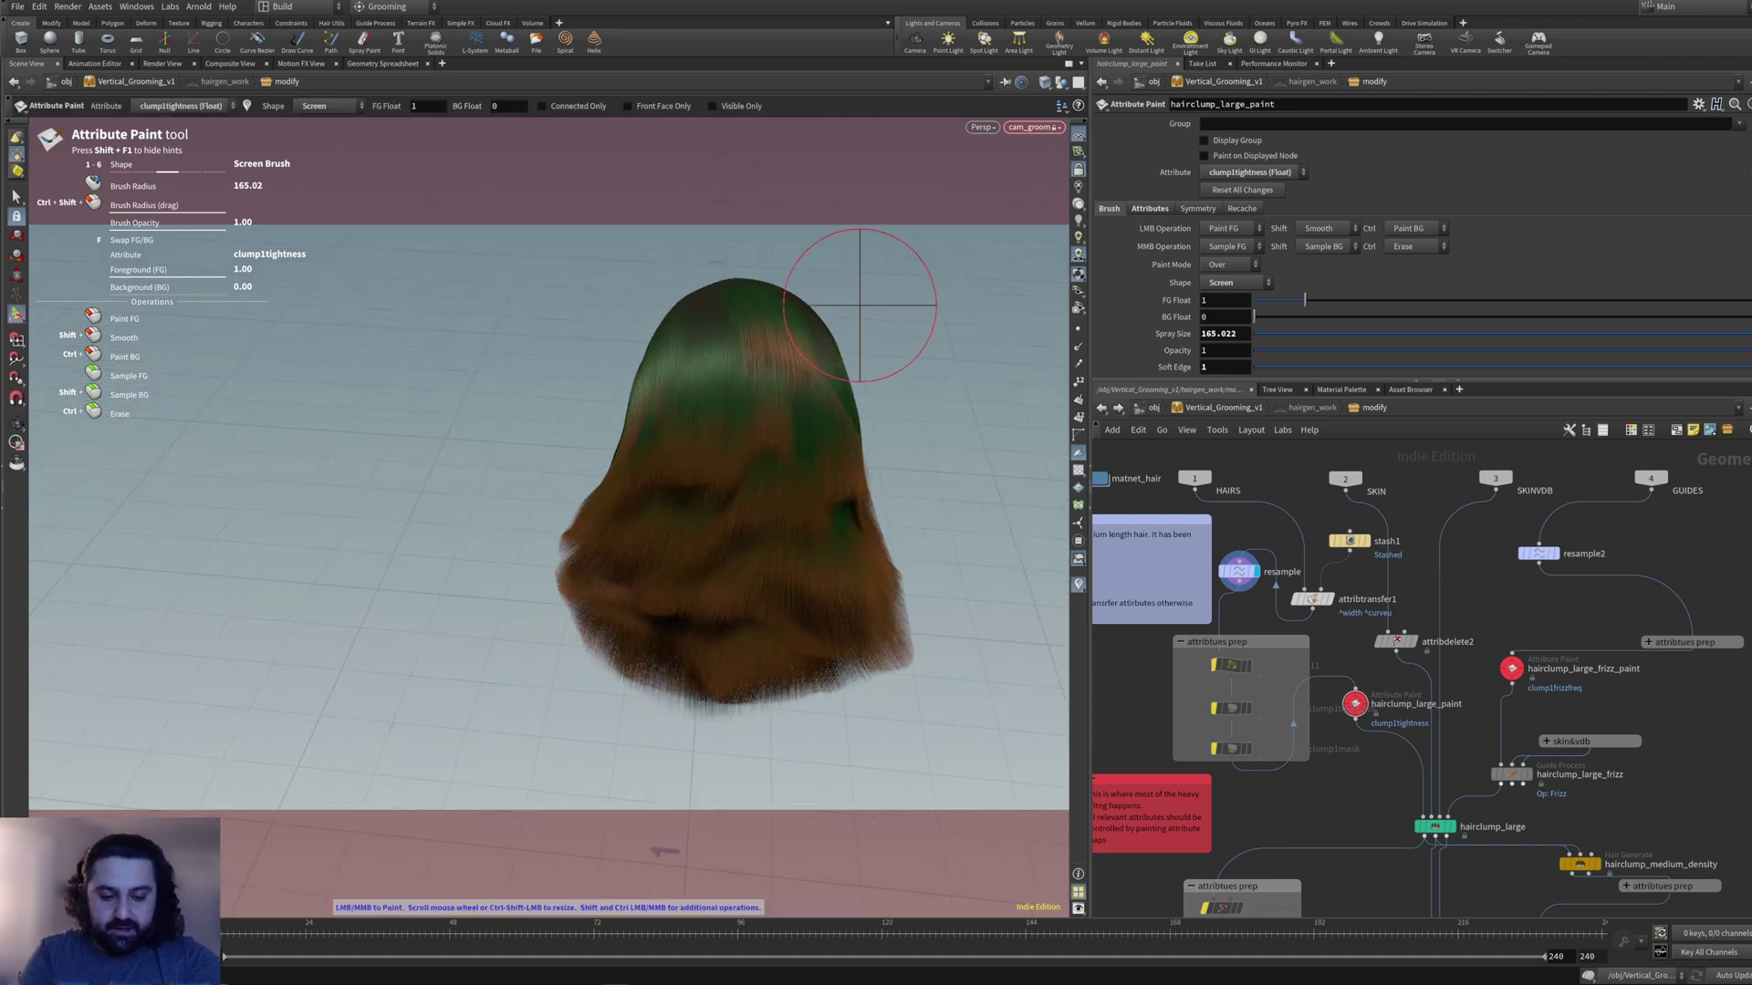
{"action": "left_click_drag", "start_coordinate": [871, 488], "coordinate": [850, 433], "text": "alt"}
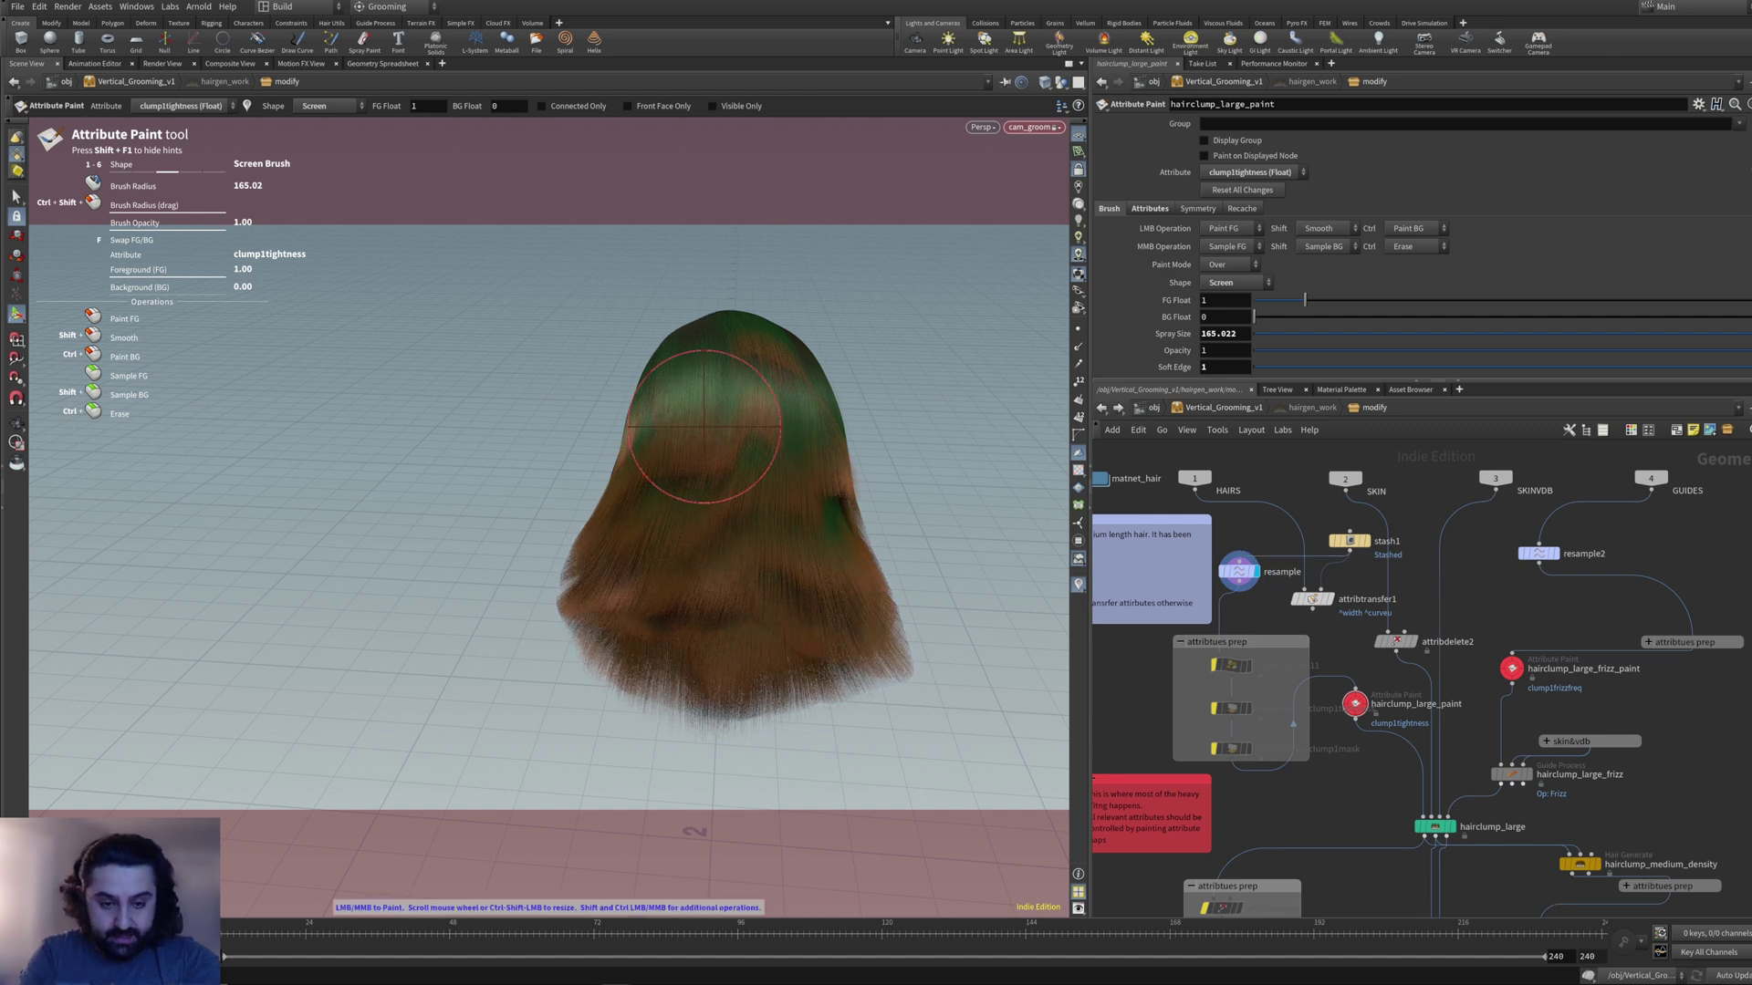
{"action": "left_click_drag", "start_coordinate": [1239, 561], "coordinate": [1312, 608]}
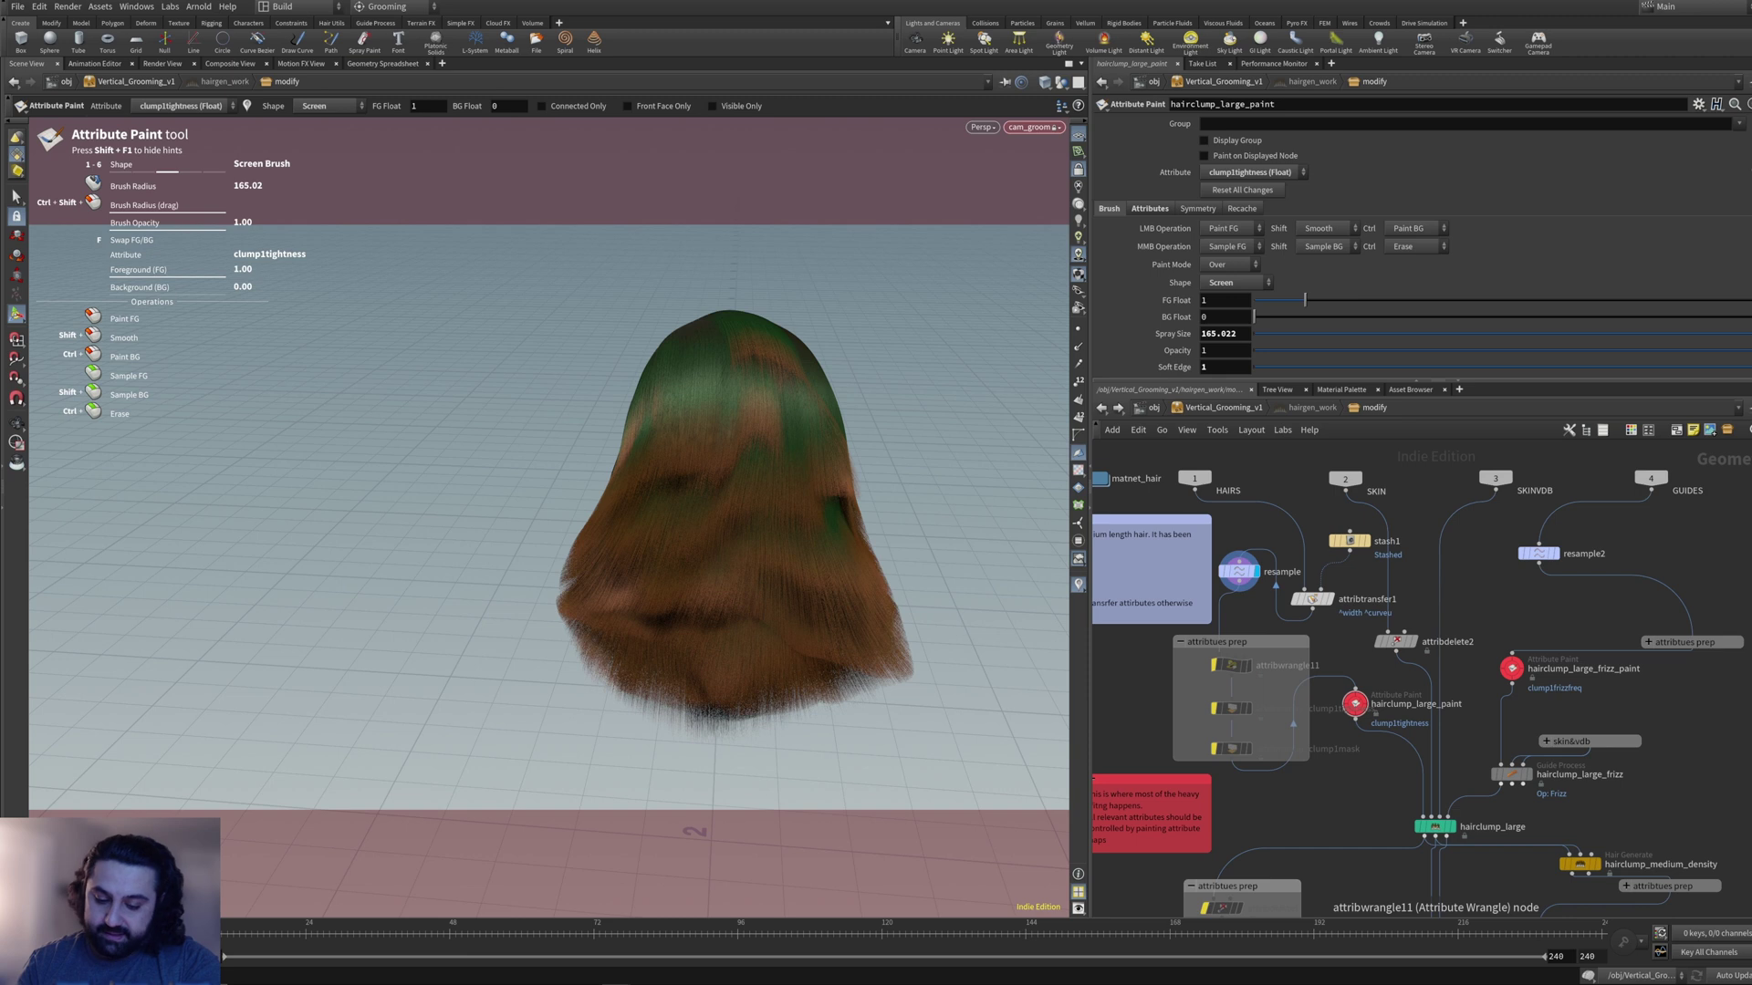
- Set attribtransfer1's Max Sample Count to 10 in its transfer conditions
{"action": "left_click", "coordinate": [1312, 599]}
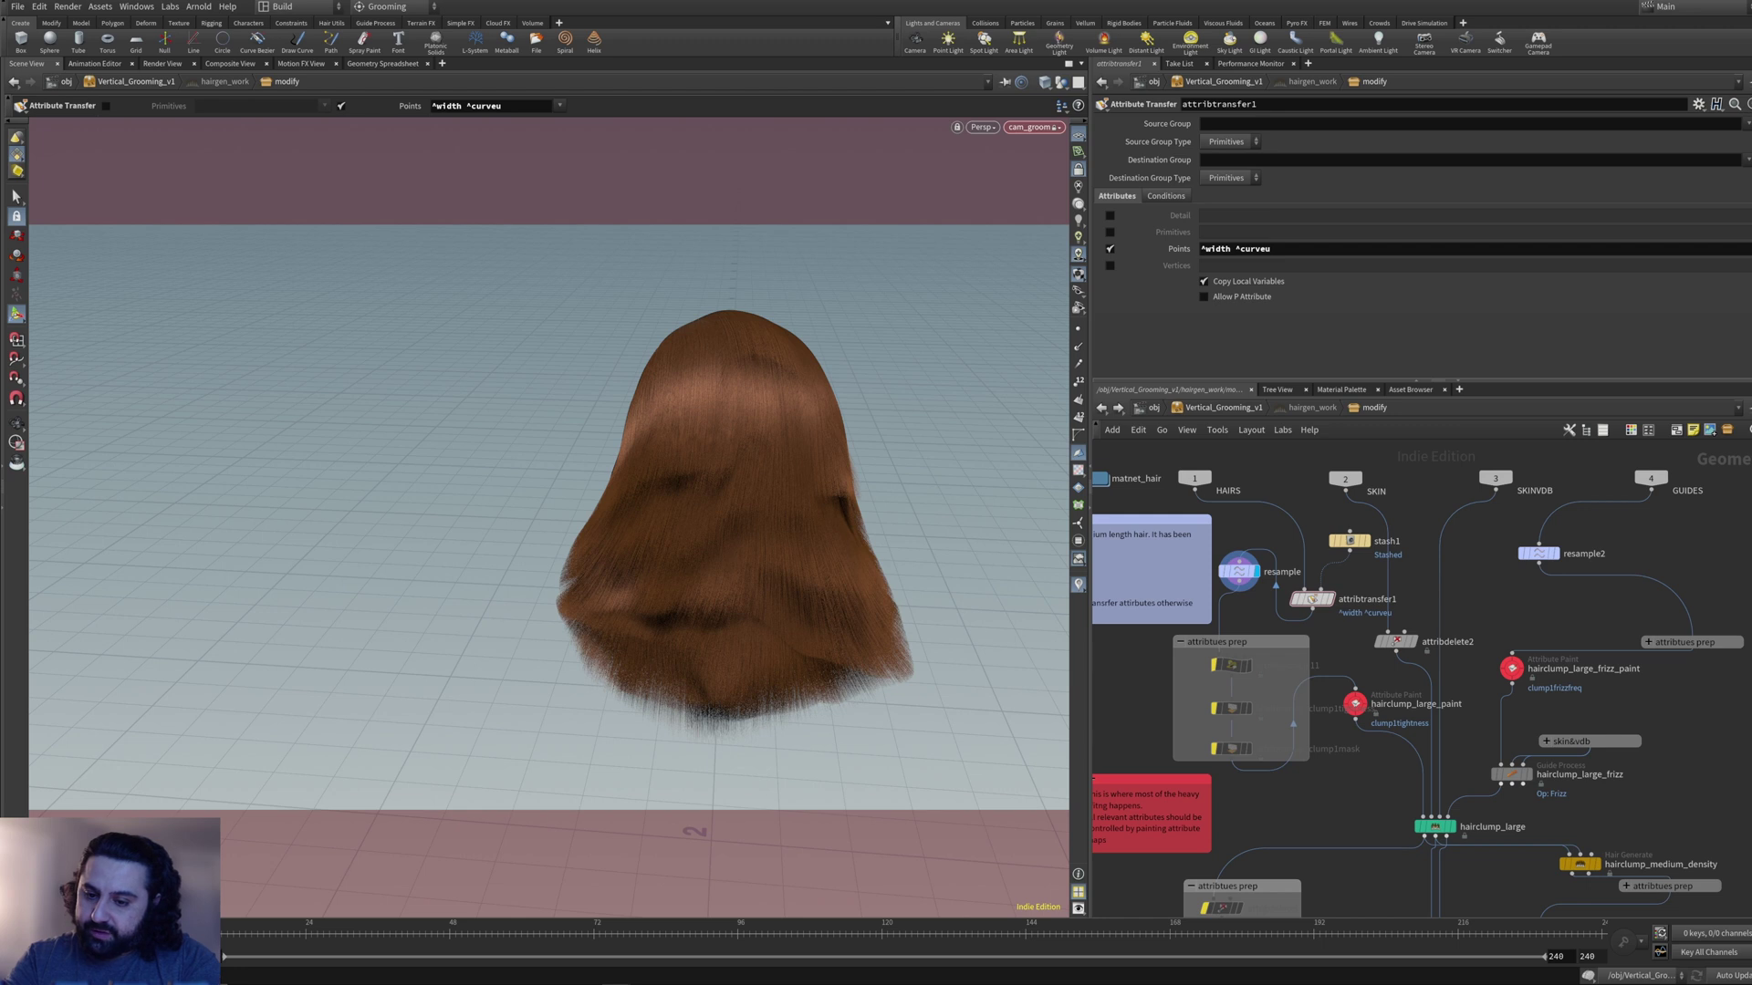
{"action": "left_click", "coordinate": [1166, 196]}
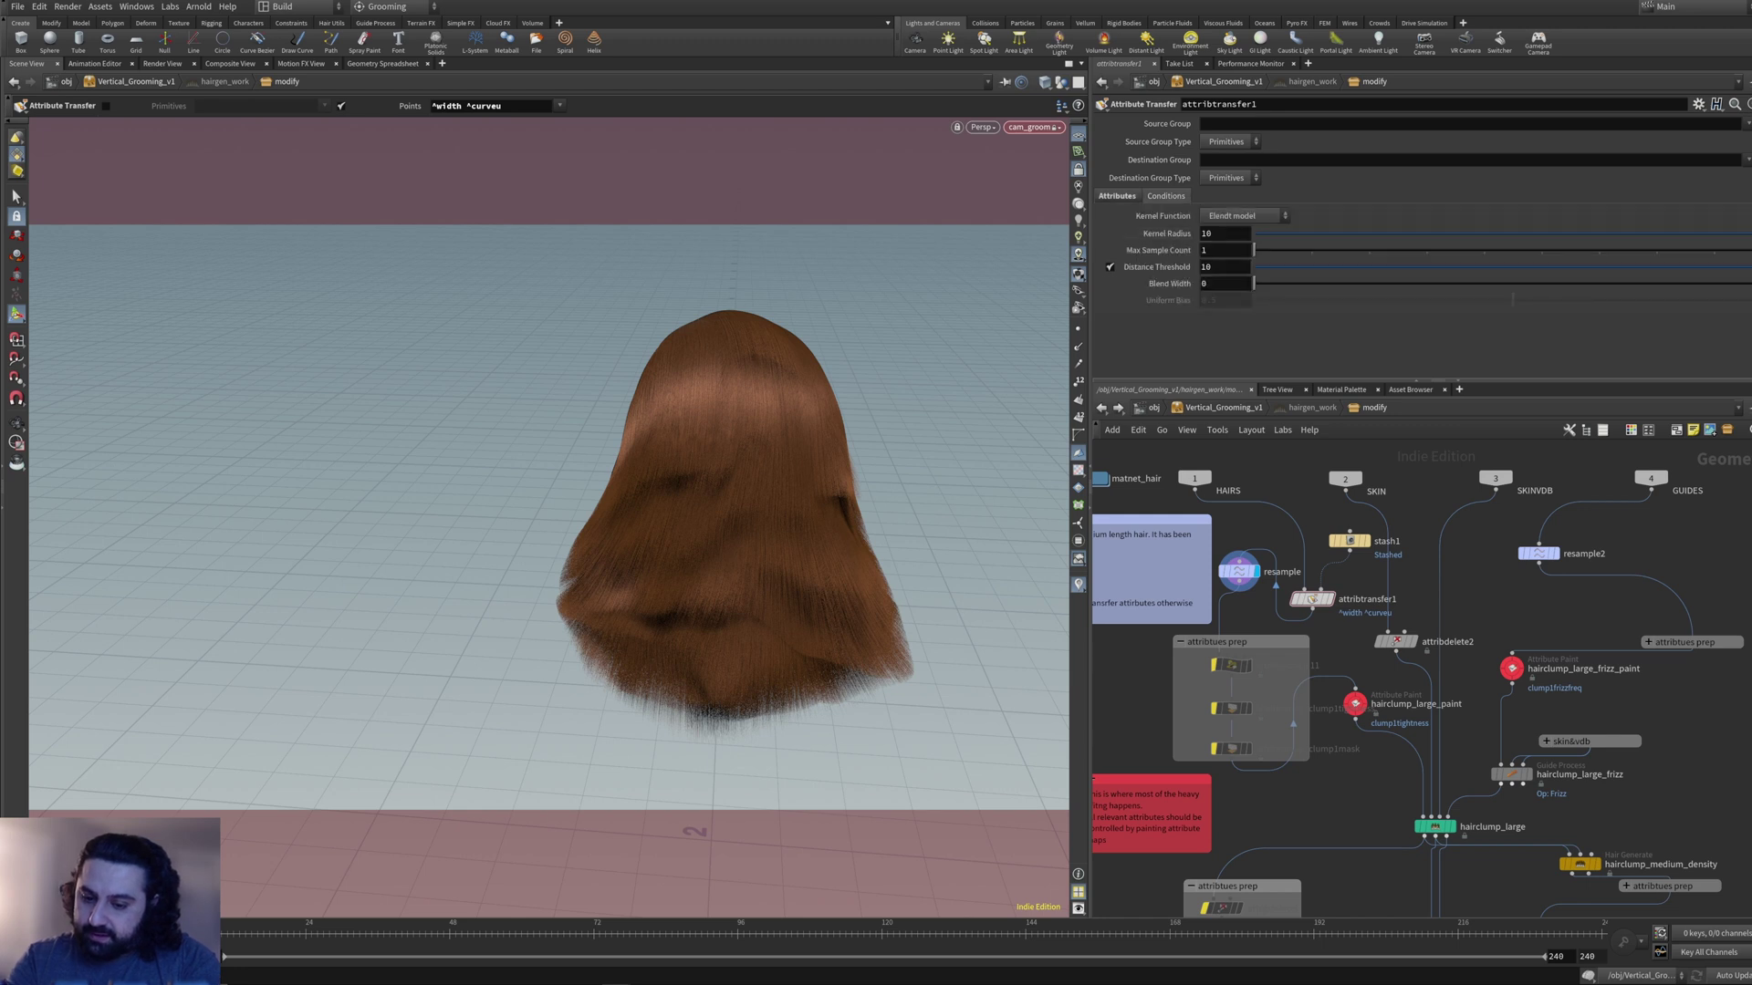
{"action": "left_click_drag", "start_coordinate": [1255, 250], "coordinate": [1750, 250]}
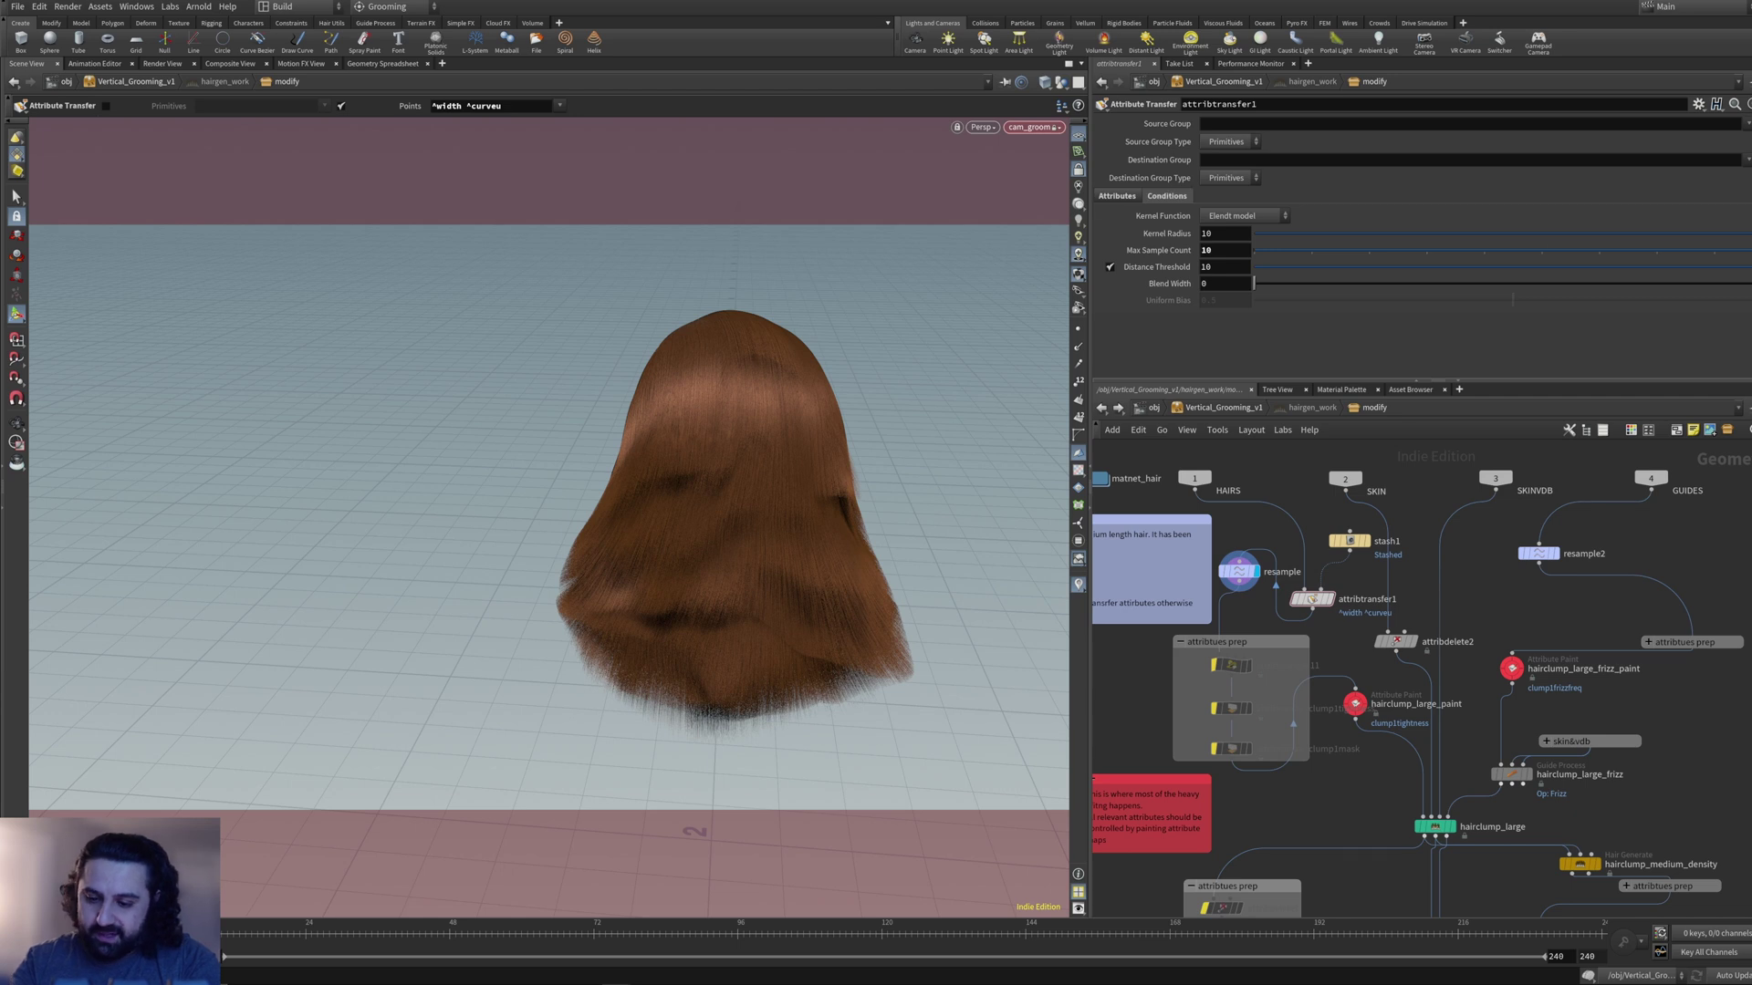
- Reselect hairclump_large_paint and compare the painted clump1tightness with resample fed by stash1 and by attribtransfer1
{"action": "mouse_move", "coordinate": [1311, 599]}
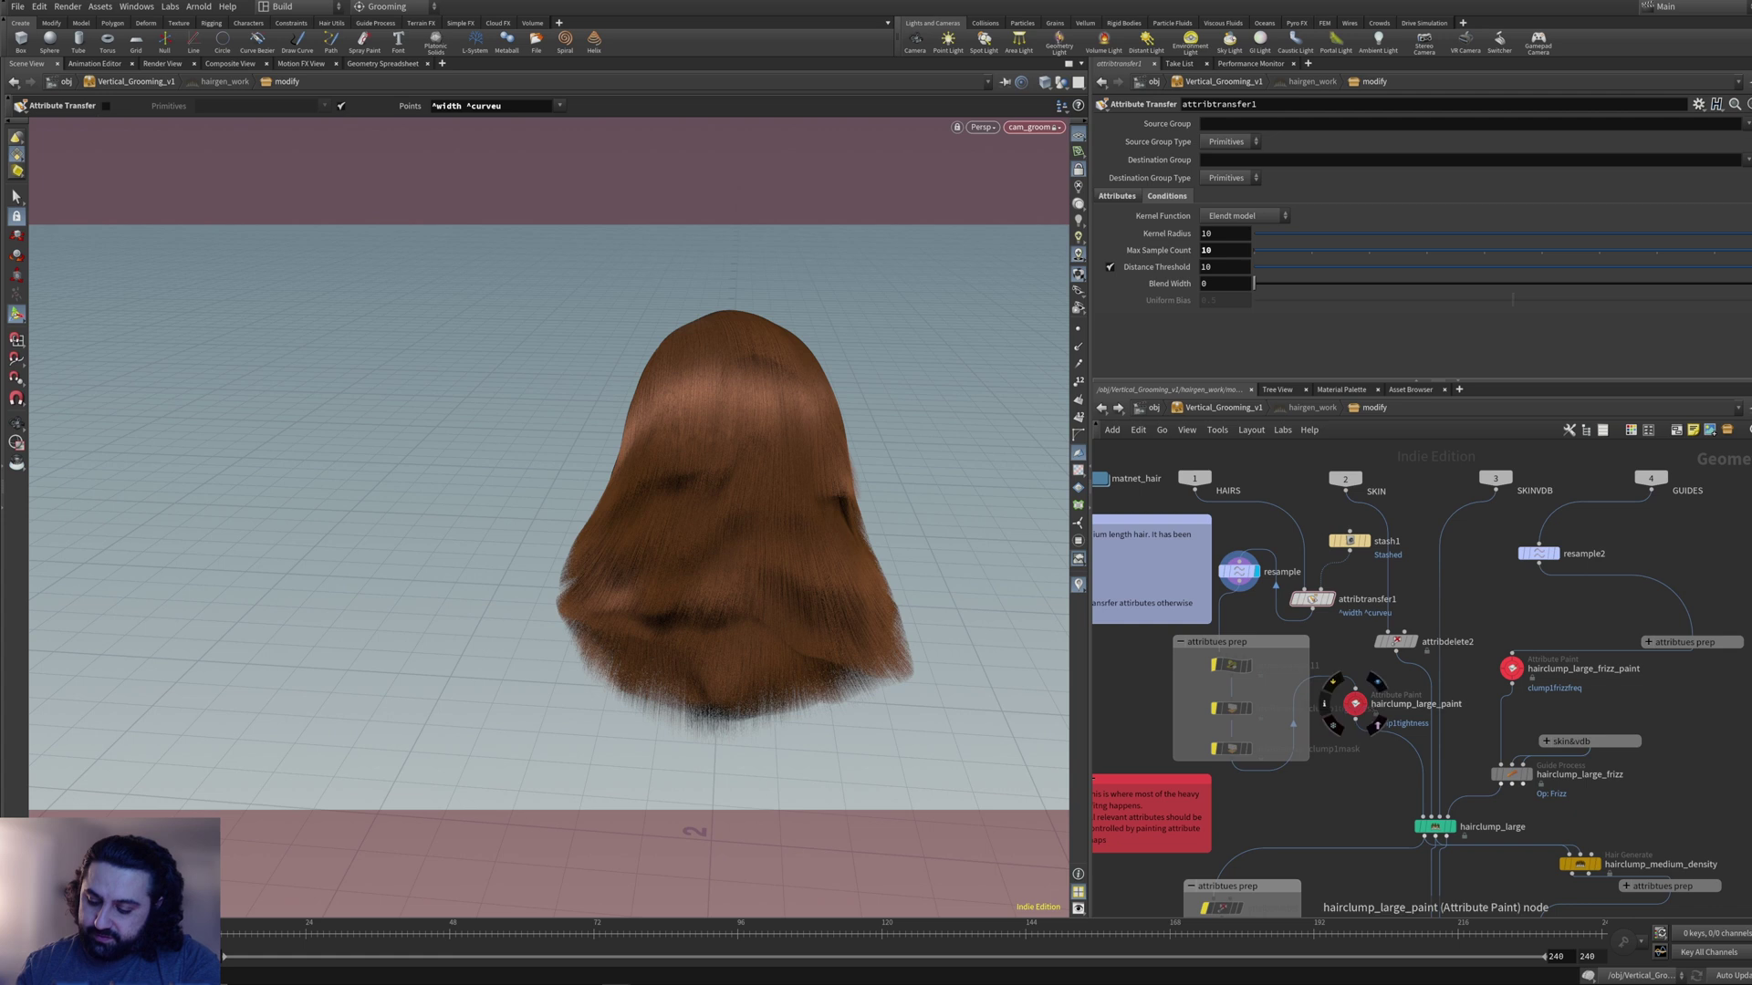
{"action": "left_click", "coordinate": [1355, 704]}
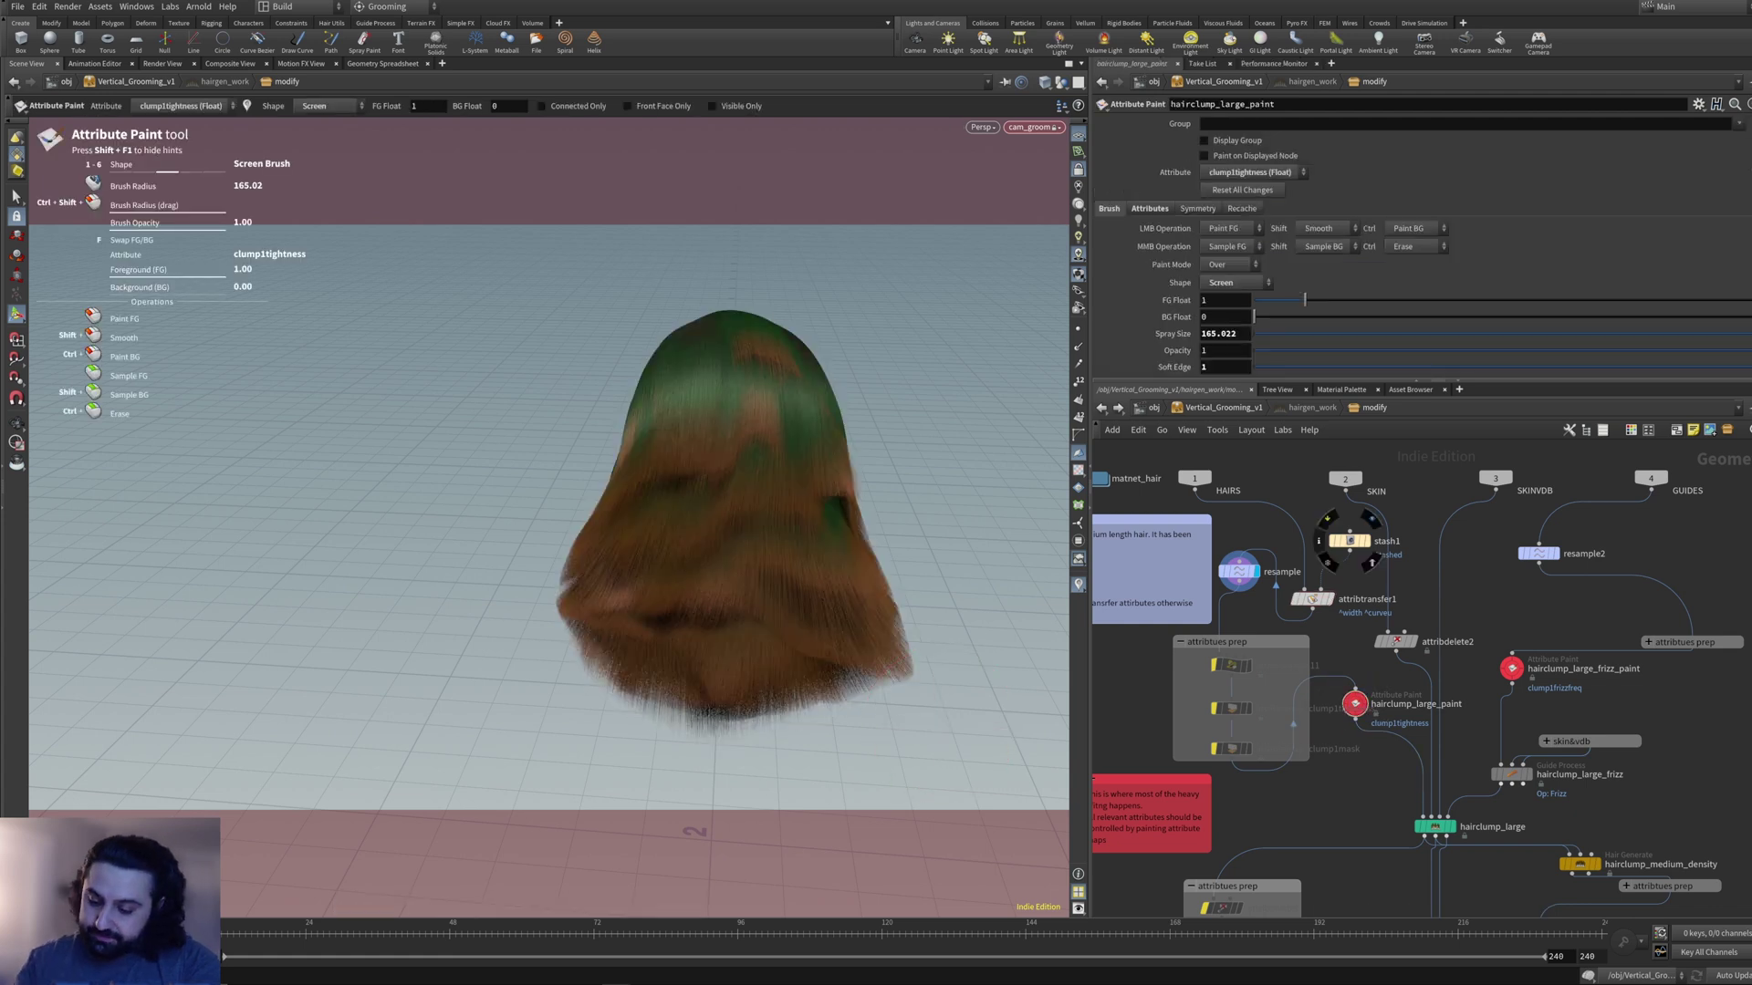
{"action": "mouse_move", "coordinate": [1238, 571]}
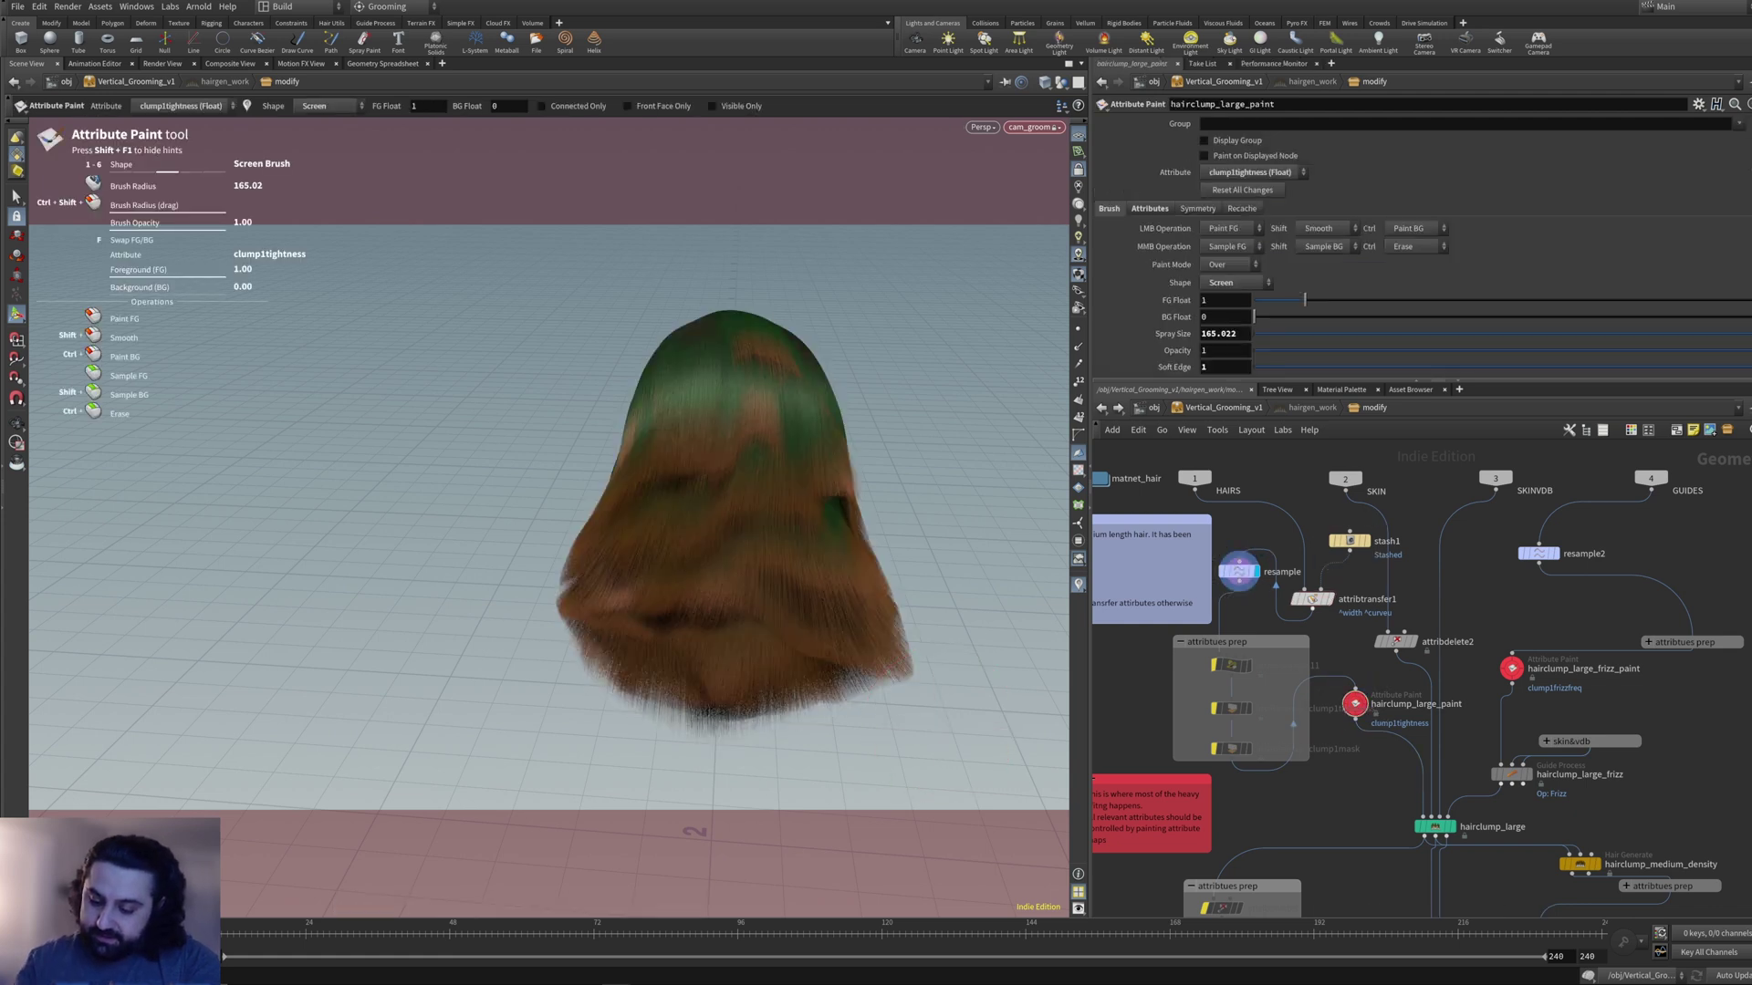
{"action": "left_click_drag", "start_coordinate": [1350, 550], "coordinate": [1239, 559]}
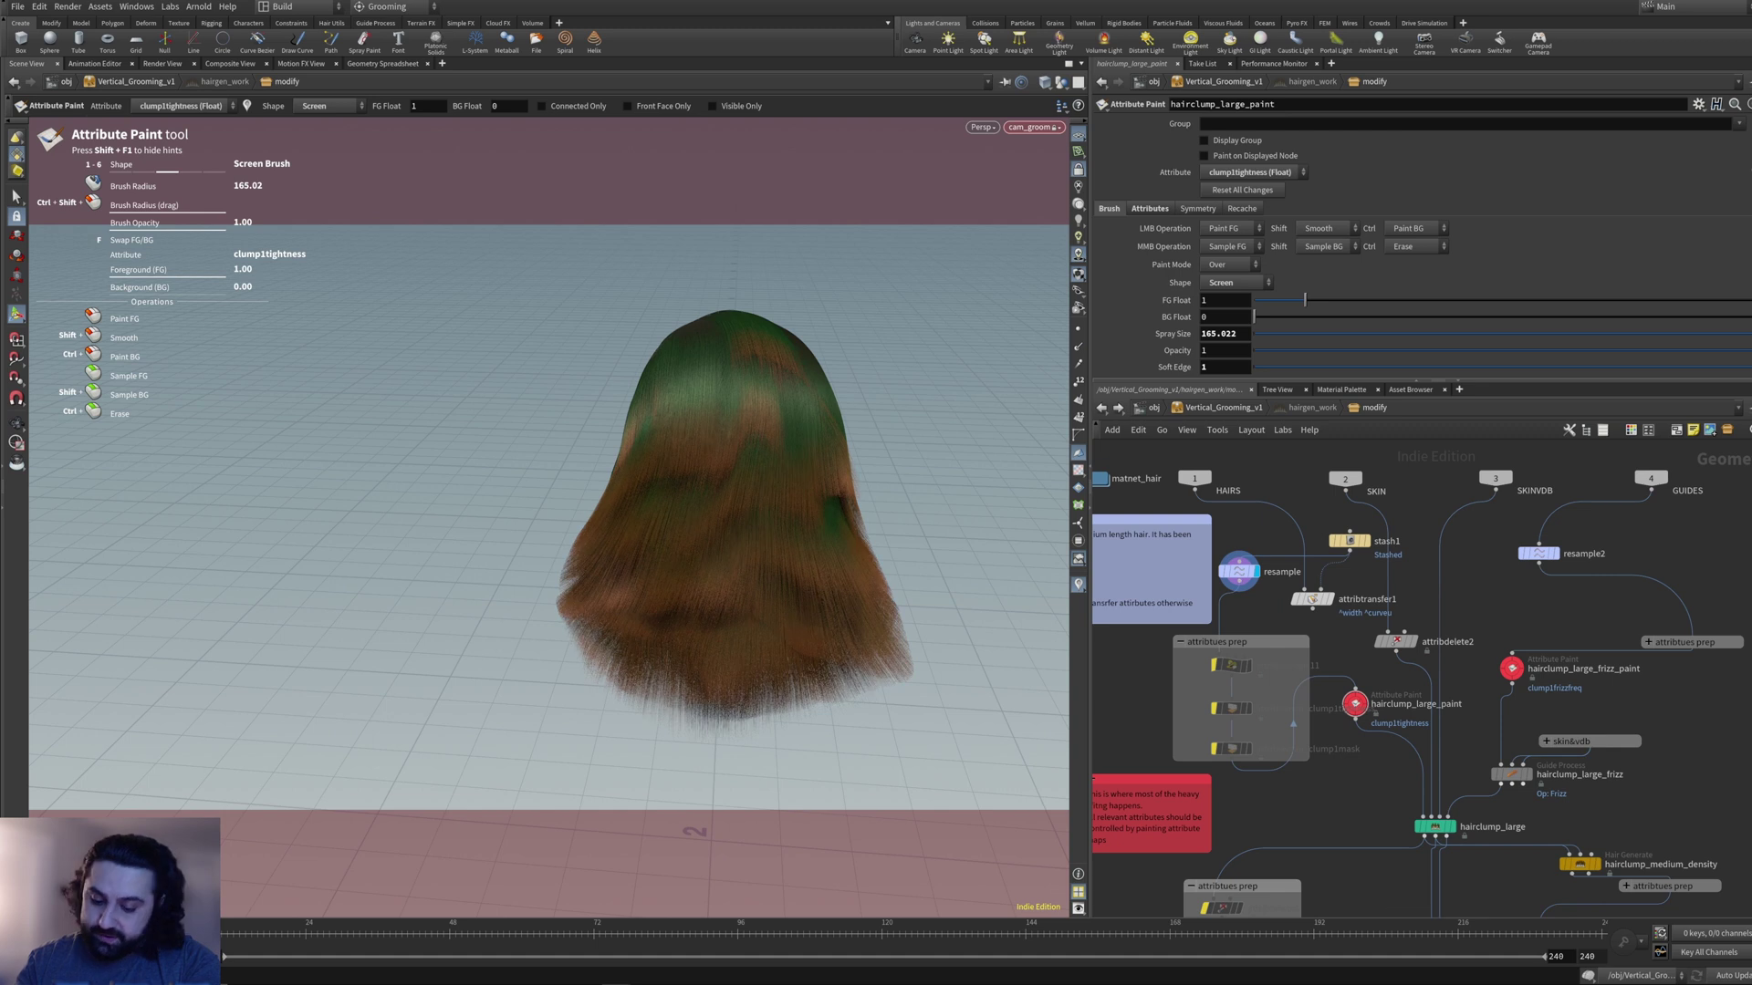
{"action": "left_click_drag", "start_coordinate": [1312, 610], "coordinate": [1239, 560]}
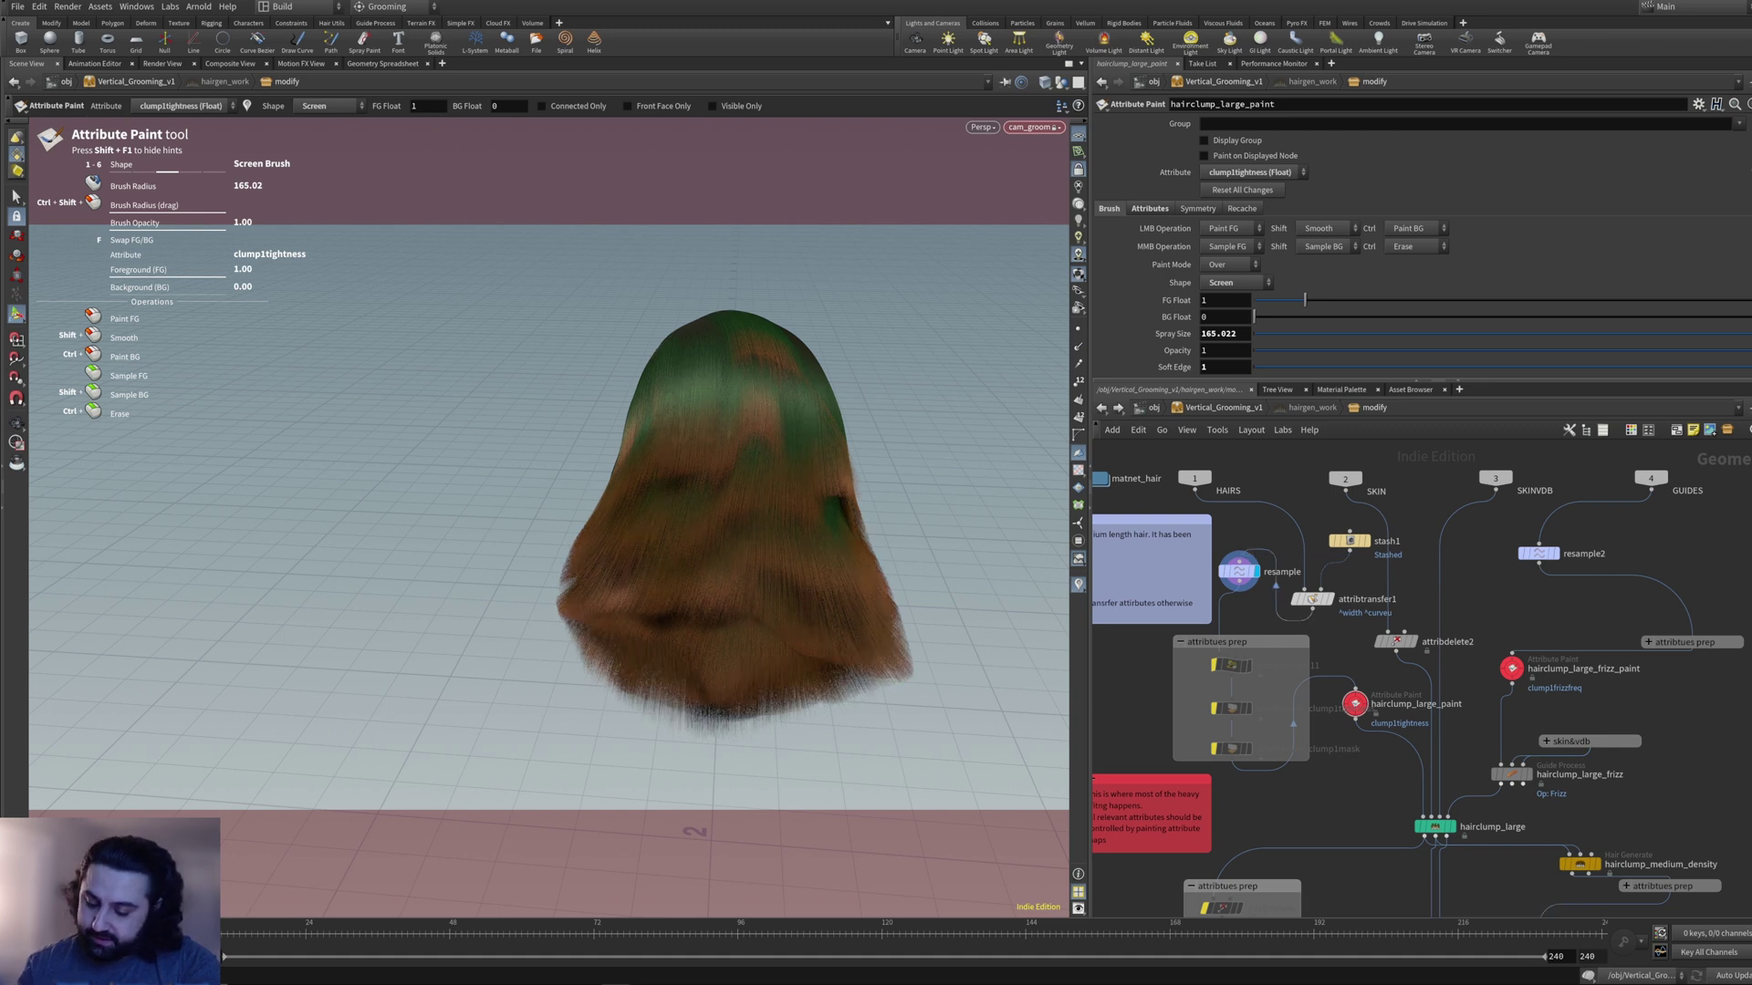
- Display the hairclump_large node to view the large clumping on the hair
{"action": "middle_click_drag", "start_coordinate": [1461, 810], "coordinate": [1388, 701]}
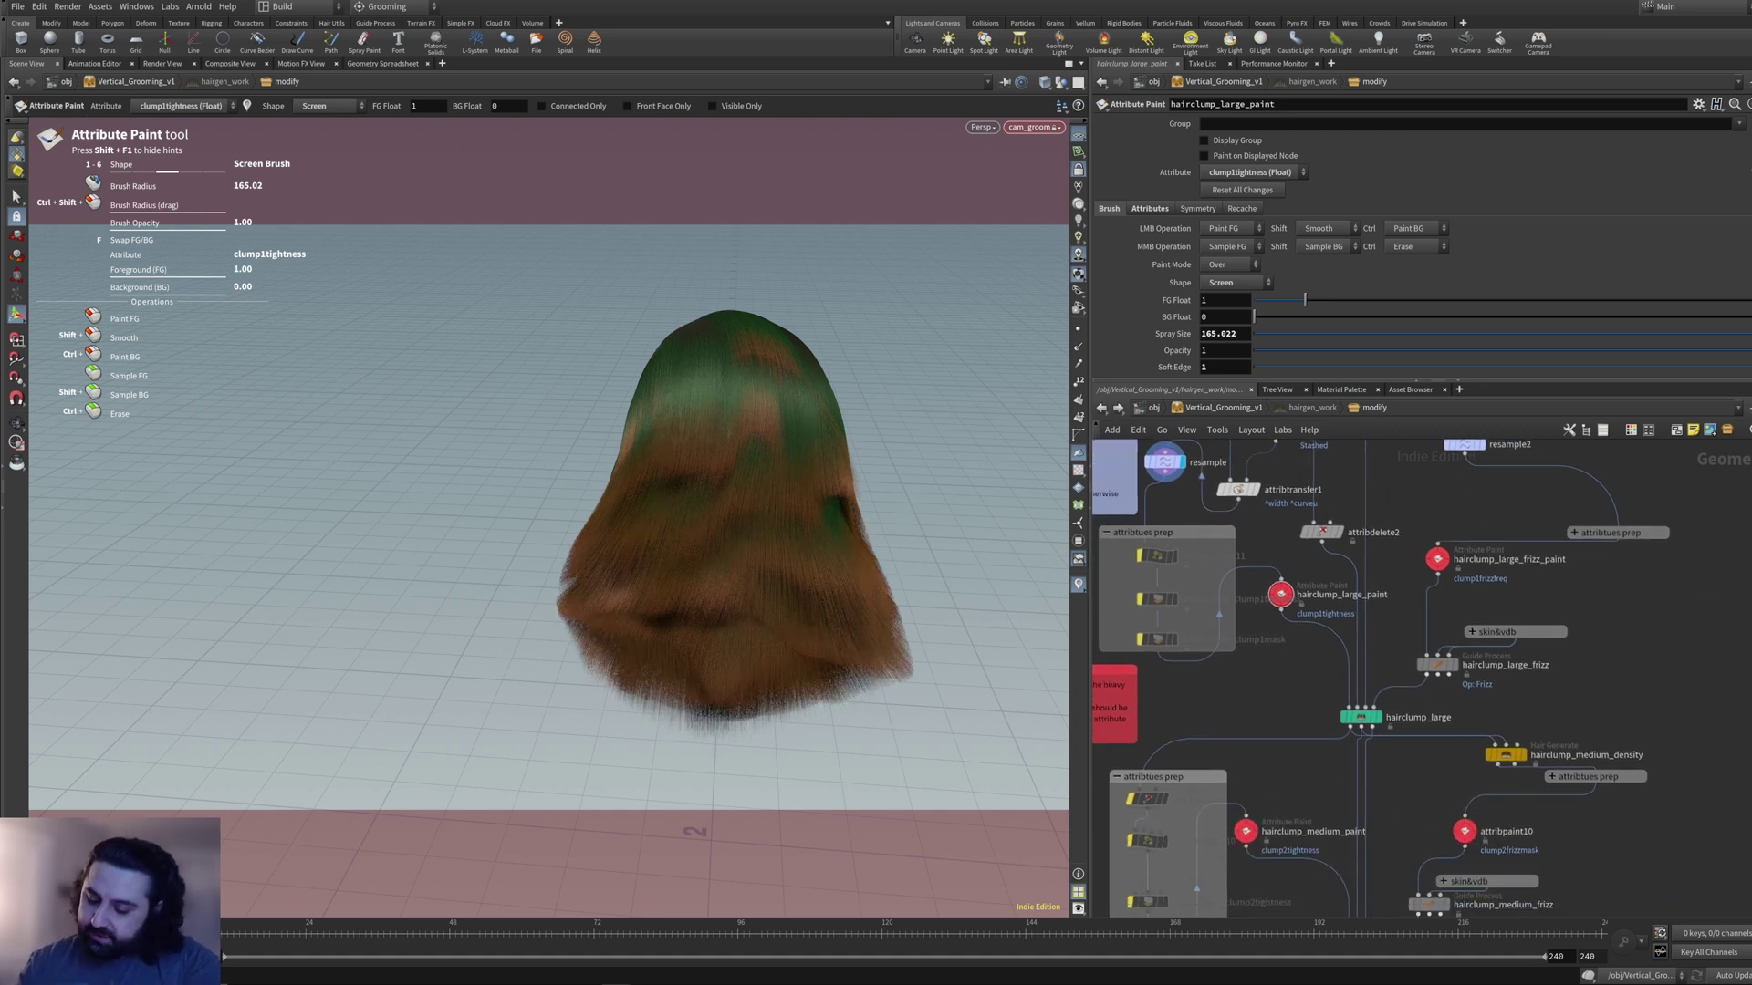
{"action": "left_click", "coordinate": [1378, 717]}
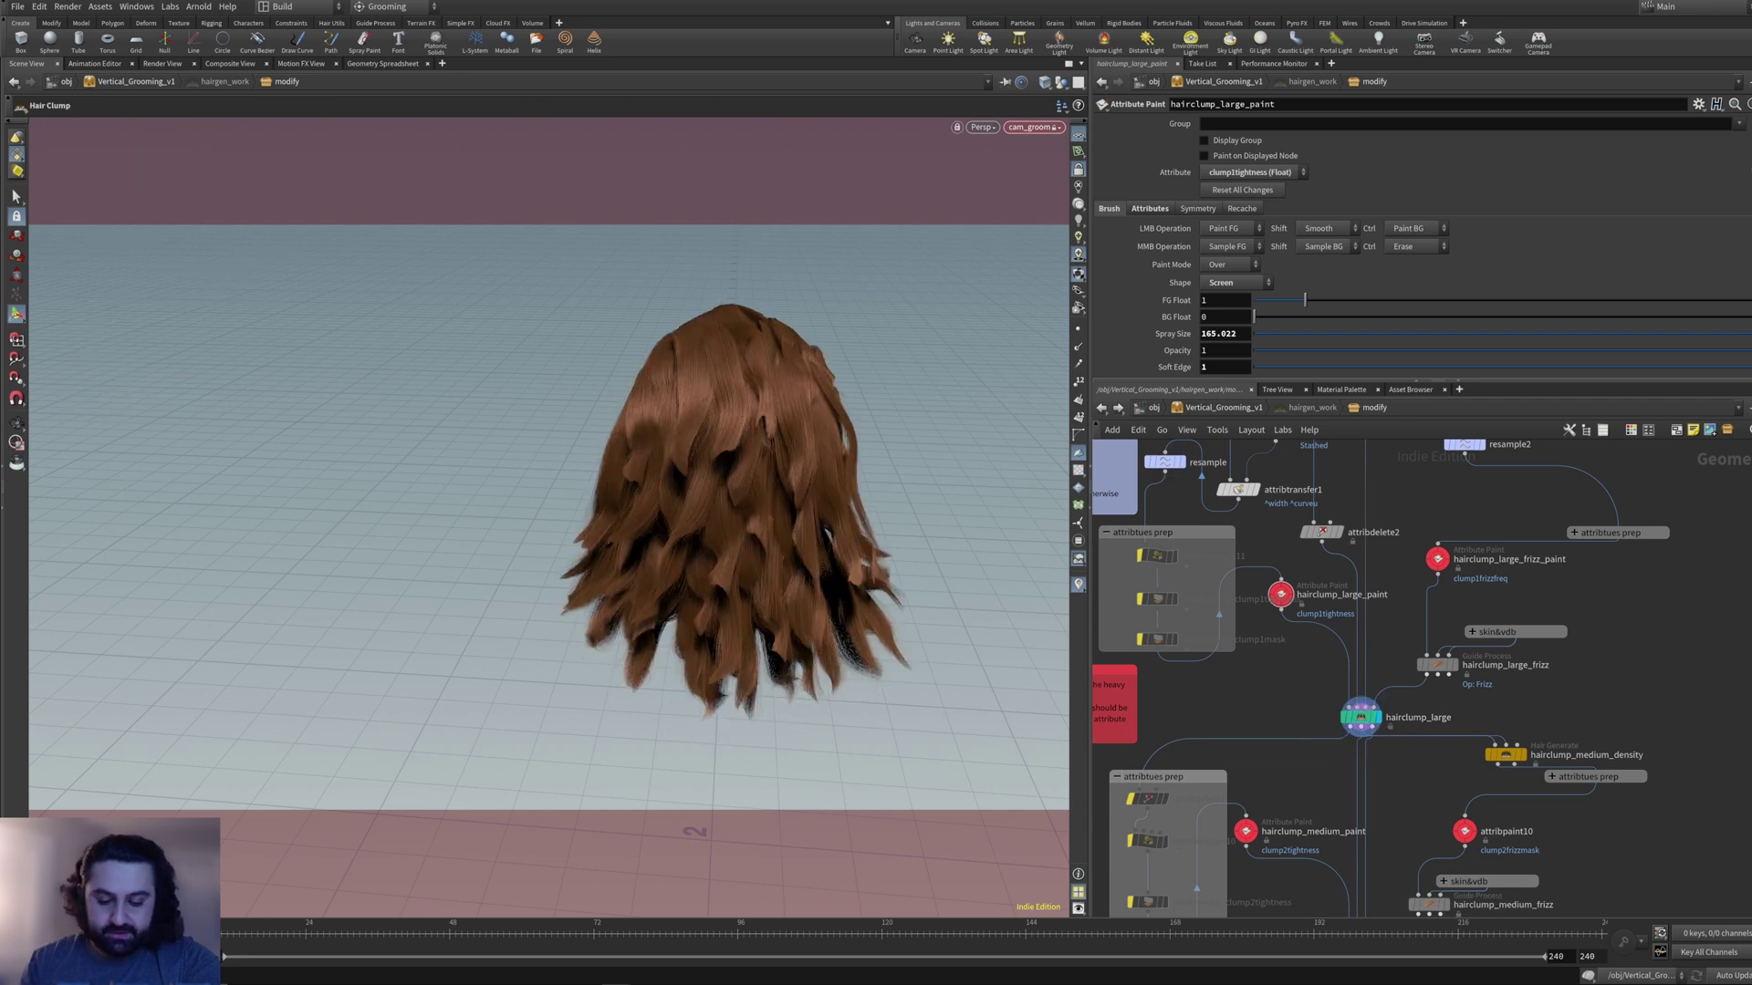
{"action": "middle_click_drag", "start_coordinate": [785, 584], "coordinate": [763, 618], "text": "alt"}
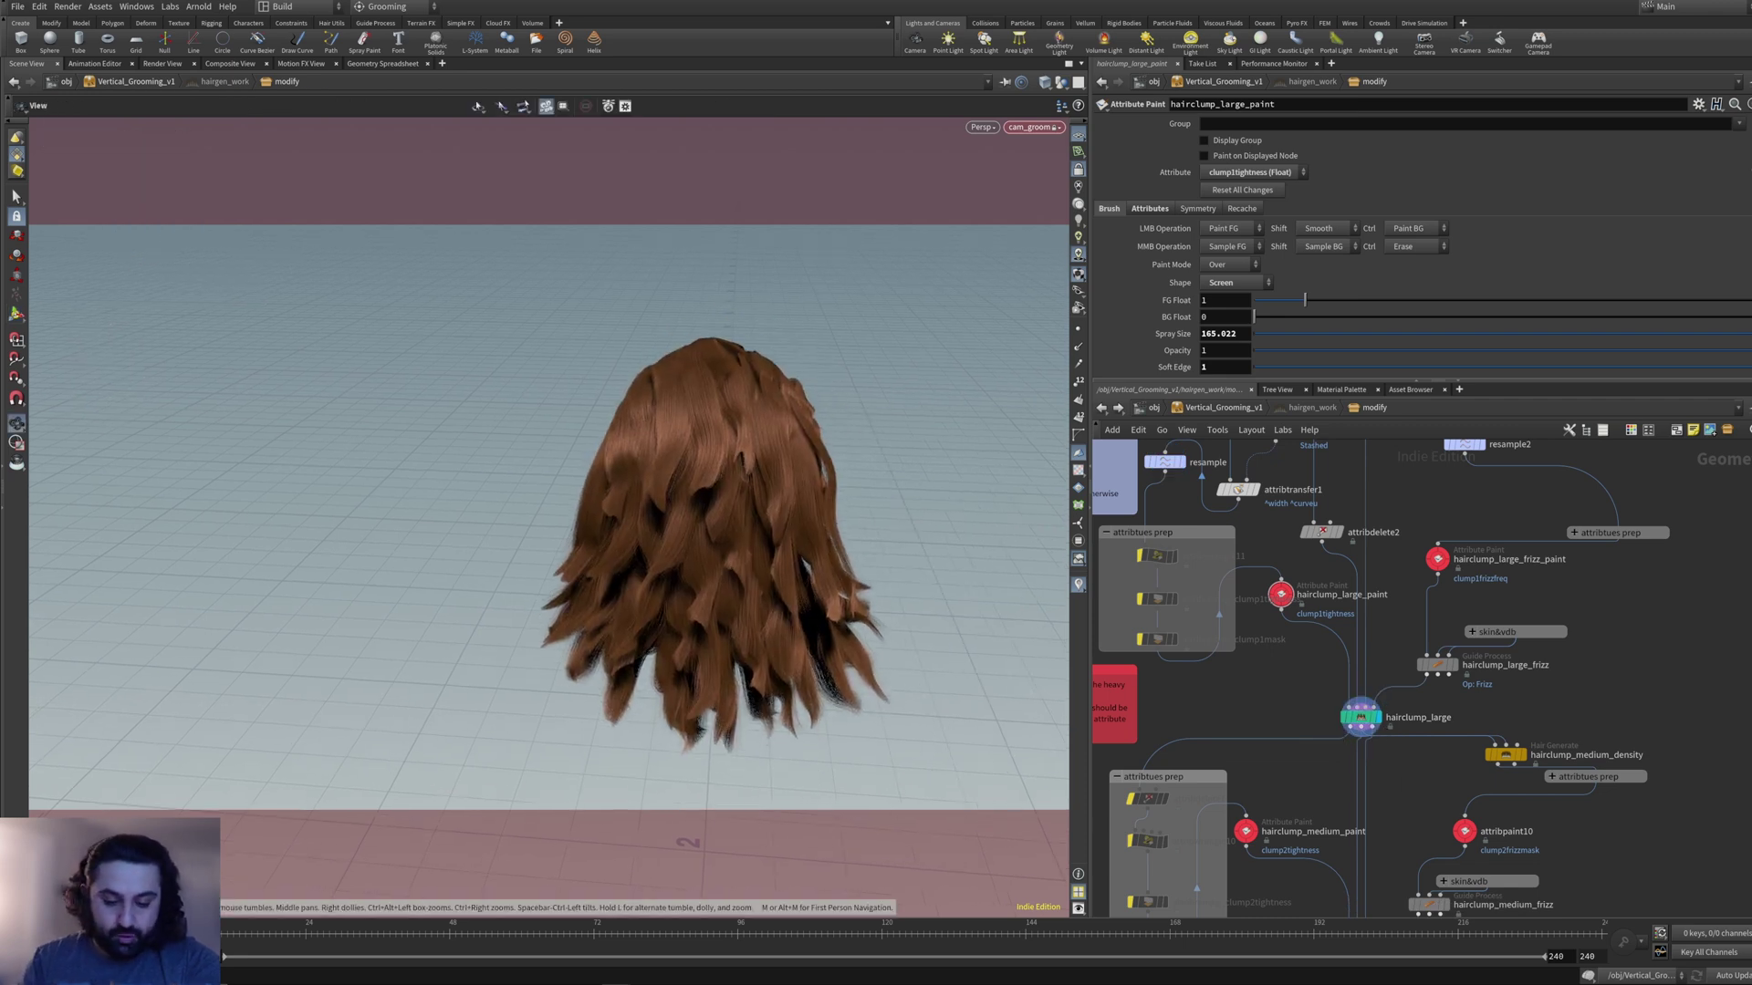
- Compare the large clumps with the resample node fed by attribtransfer1 and by stash1
{"action": "middle_click_drag", "start_coordinate": [1396, 657], "coordinate": [1424, 745]}
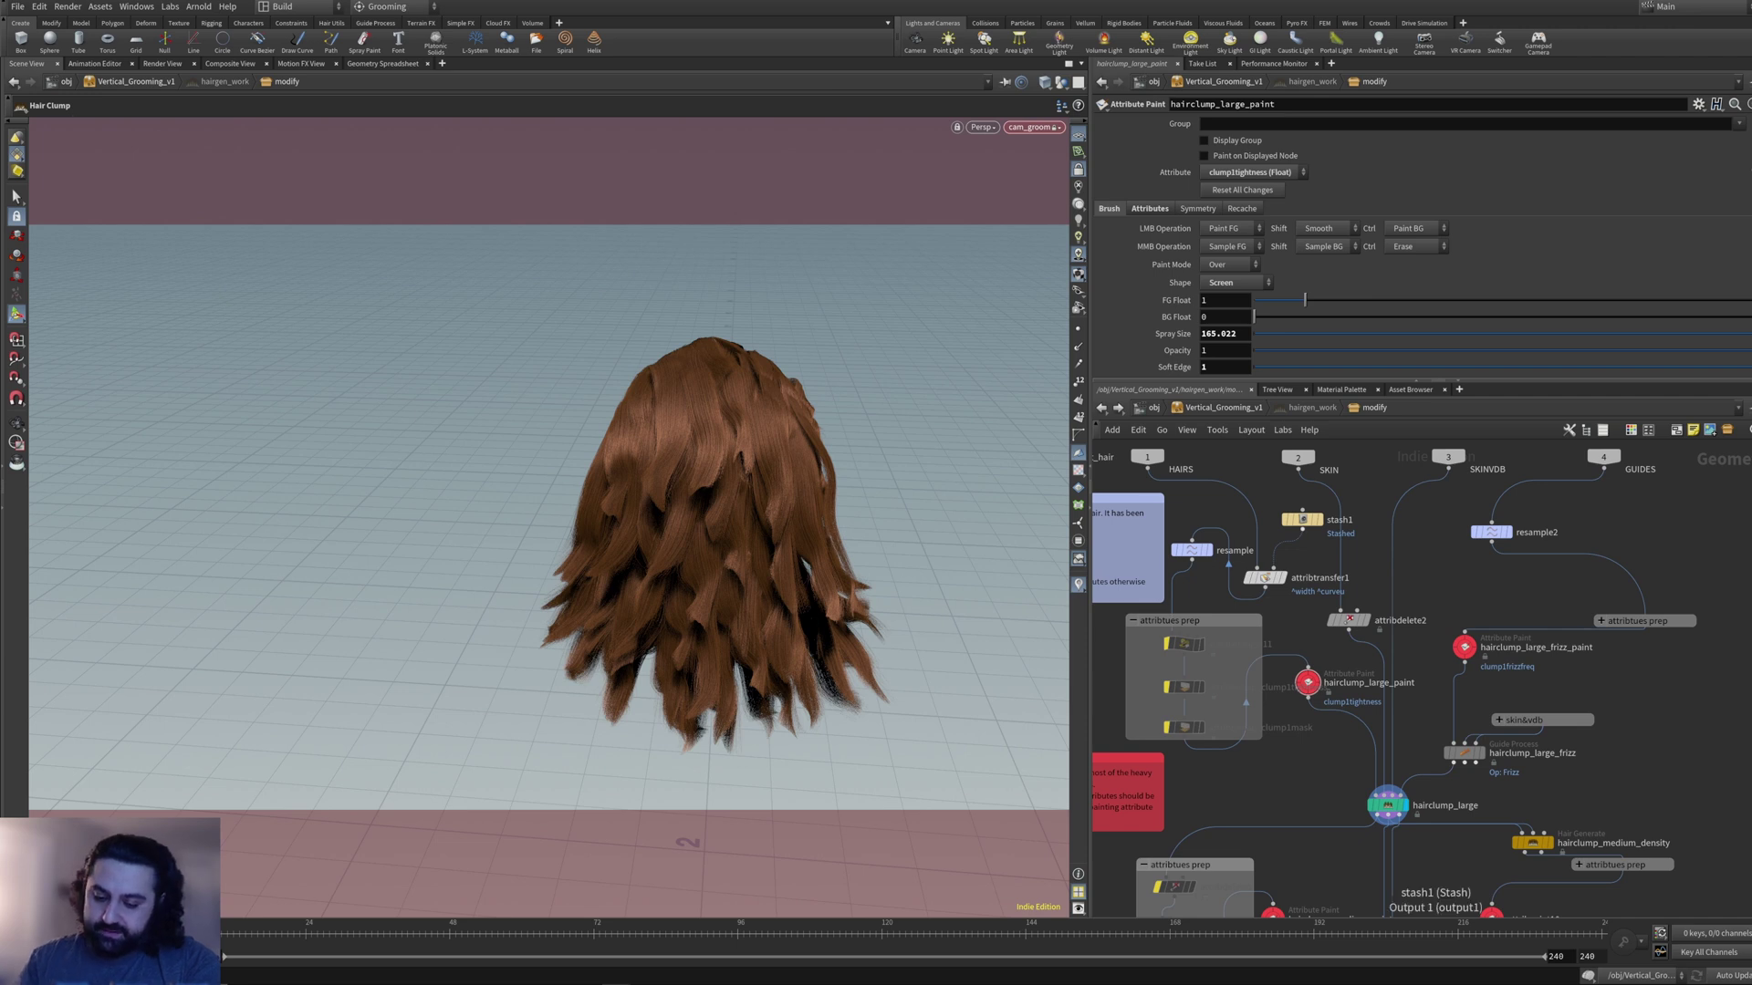
{"action": "left_click", "coordinate": [1302, 529]}
{"action": "left_click", "coordinate": [1191, 540]}
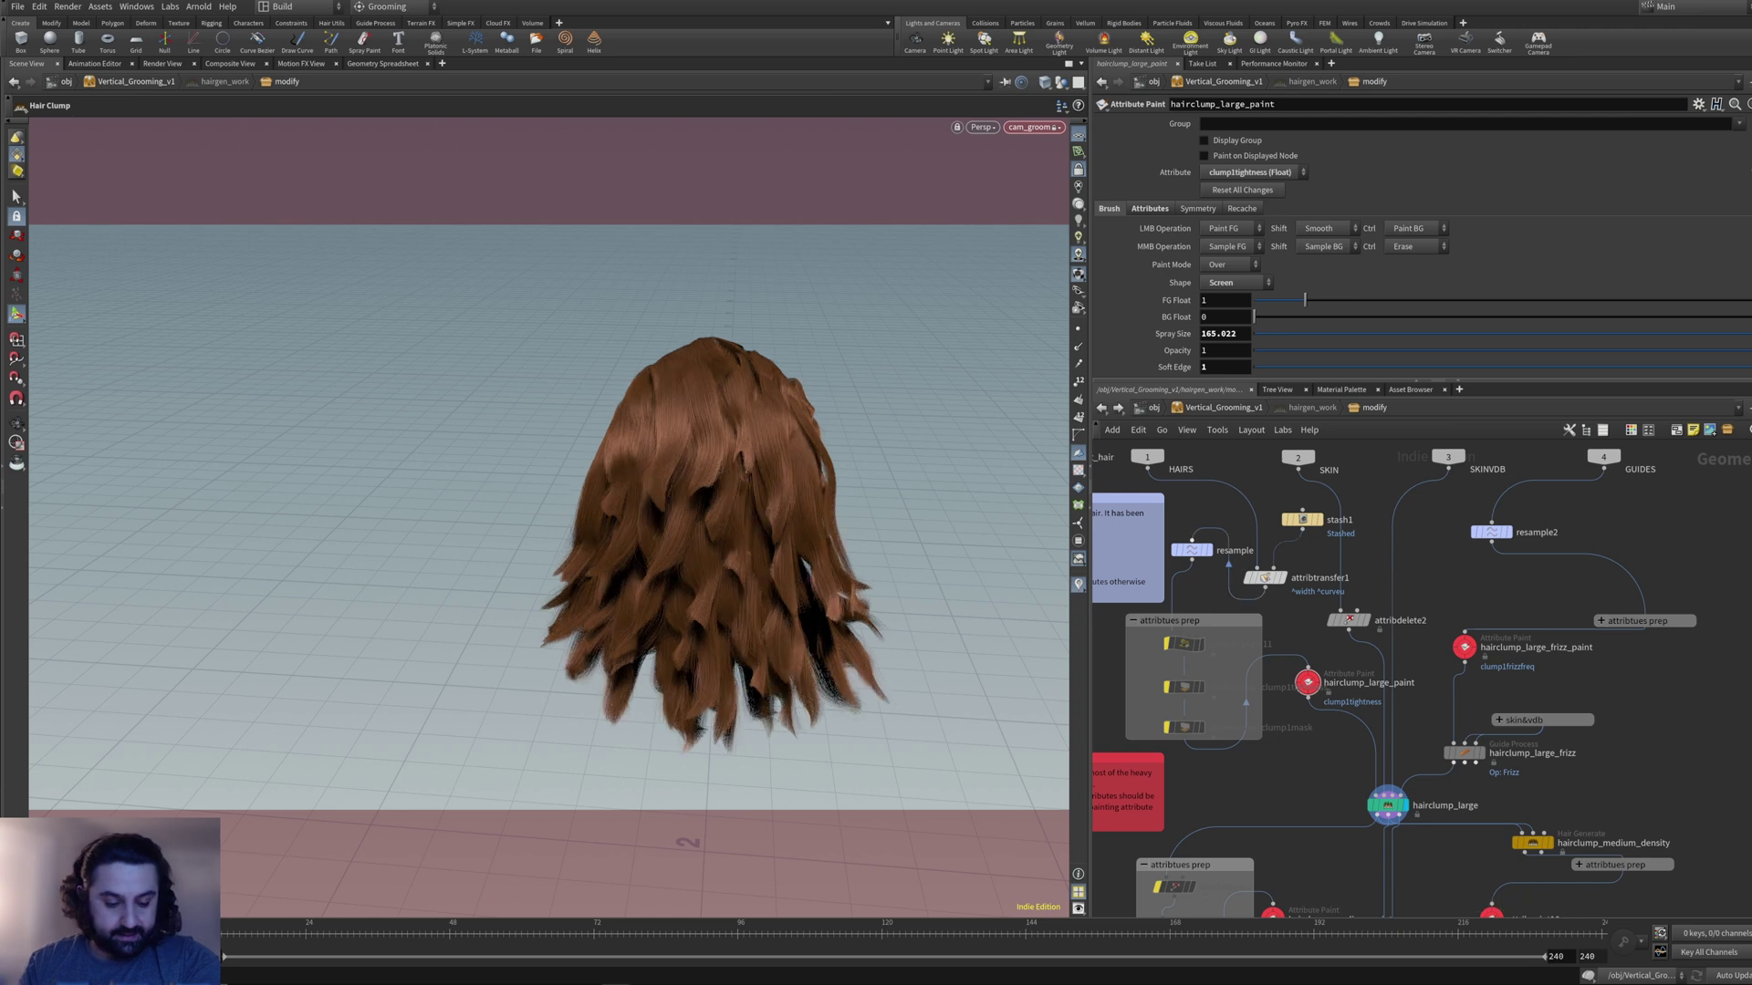
{"action": "left_click_drag", "start_coordinate": [1302, 529], "coordinate": [1191, 540]}
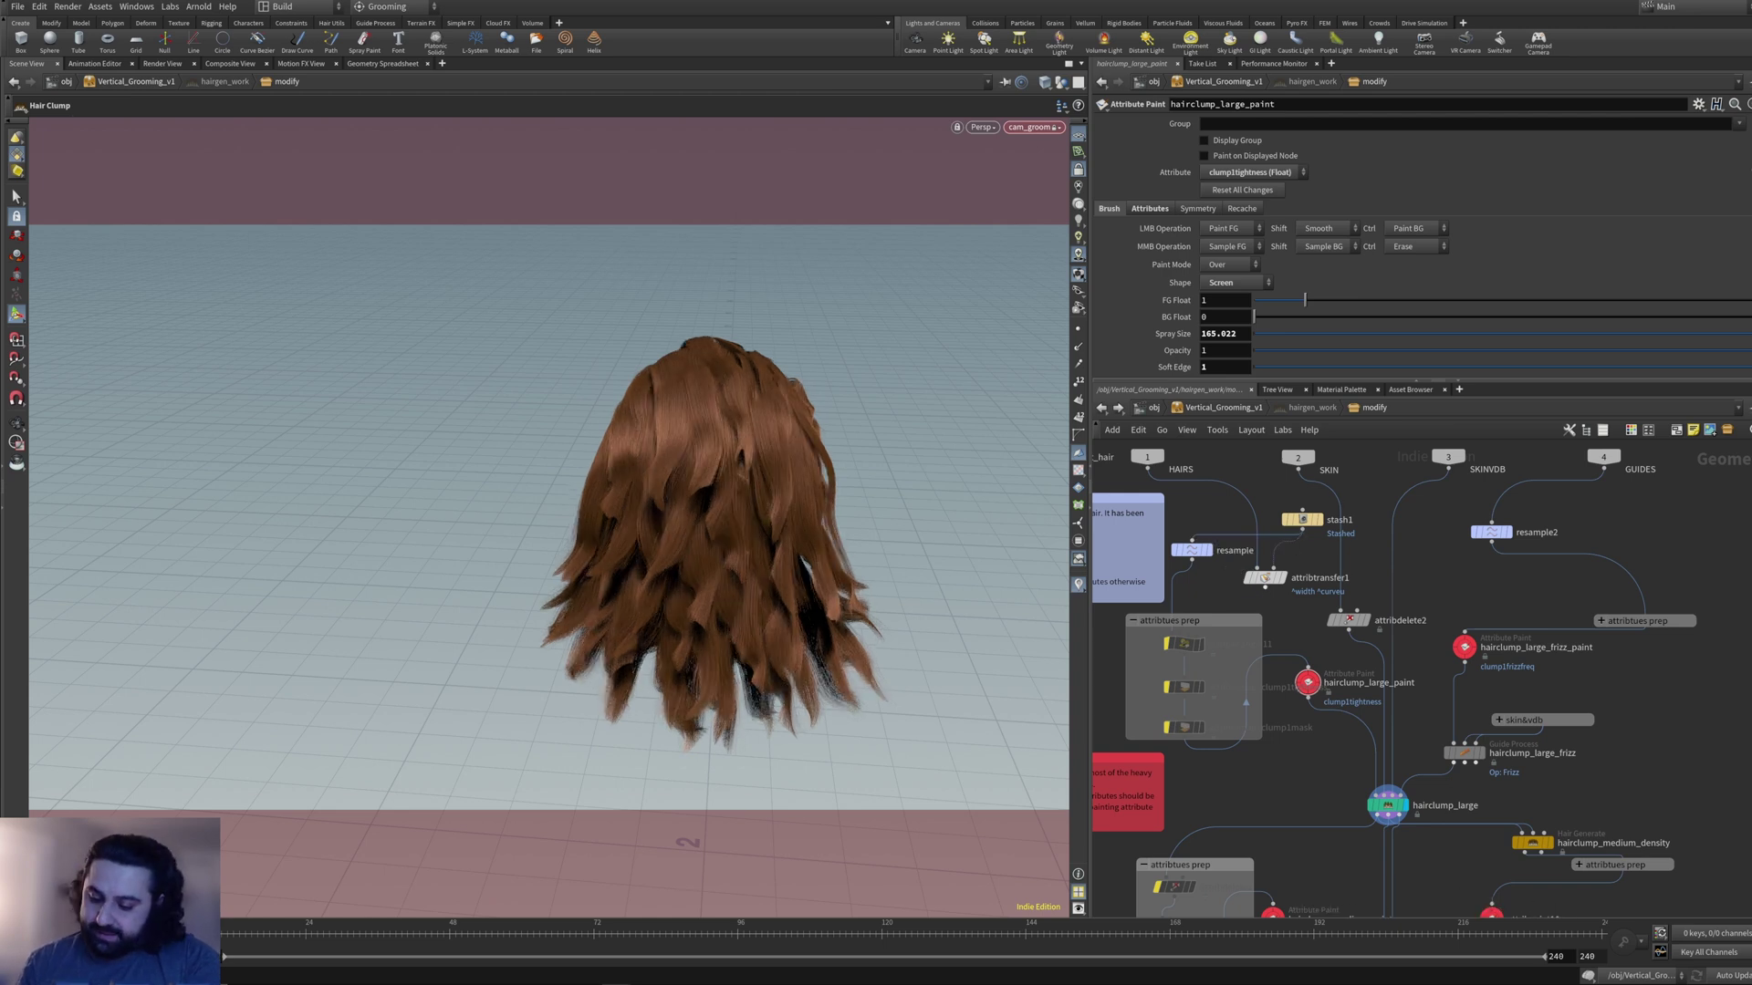
- Display hairclump_medium, hairclump_fine and flyaways_frizz in sequence, and return the display to hairclump_fine
{"action": "middle_click_drag", "start_coordinate": [1314, 766], "coordinate": [1275, 497]}
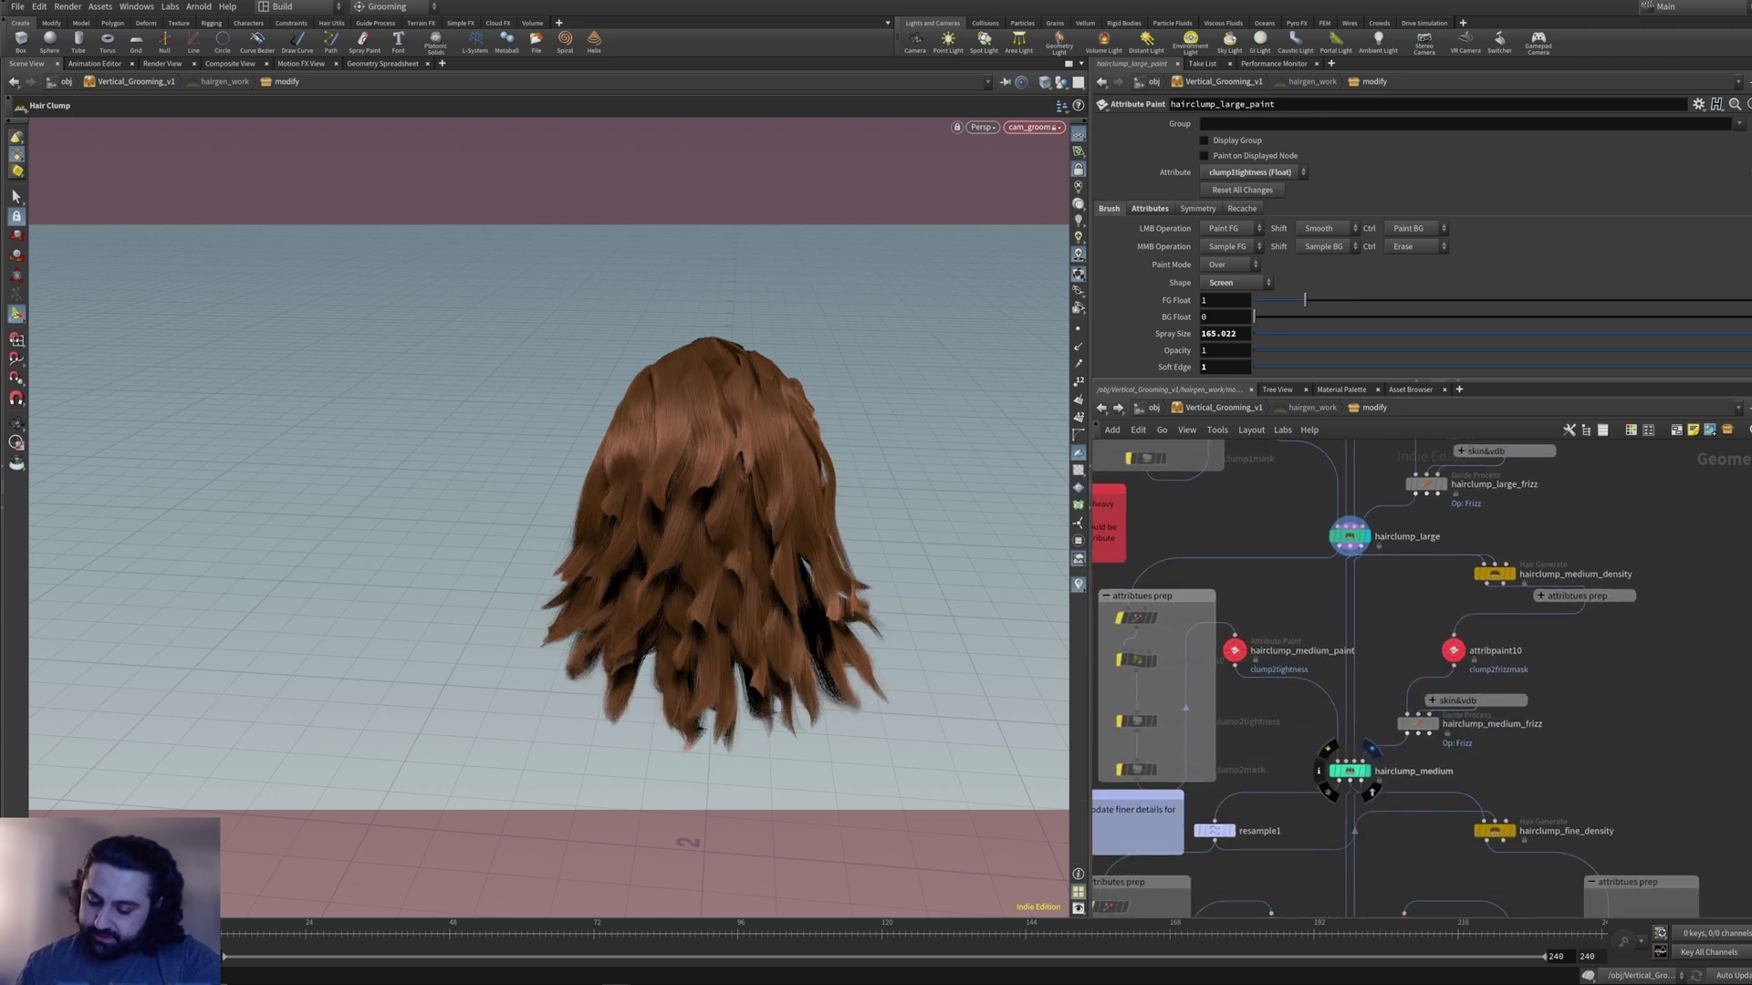
{"action": "left_click", "coordinate": [1361, 771]}
{"action": "scroll", "coordinate": [1355, 785], "scroll_direction": "down", "scroll_amount": 3}
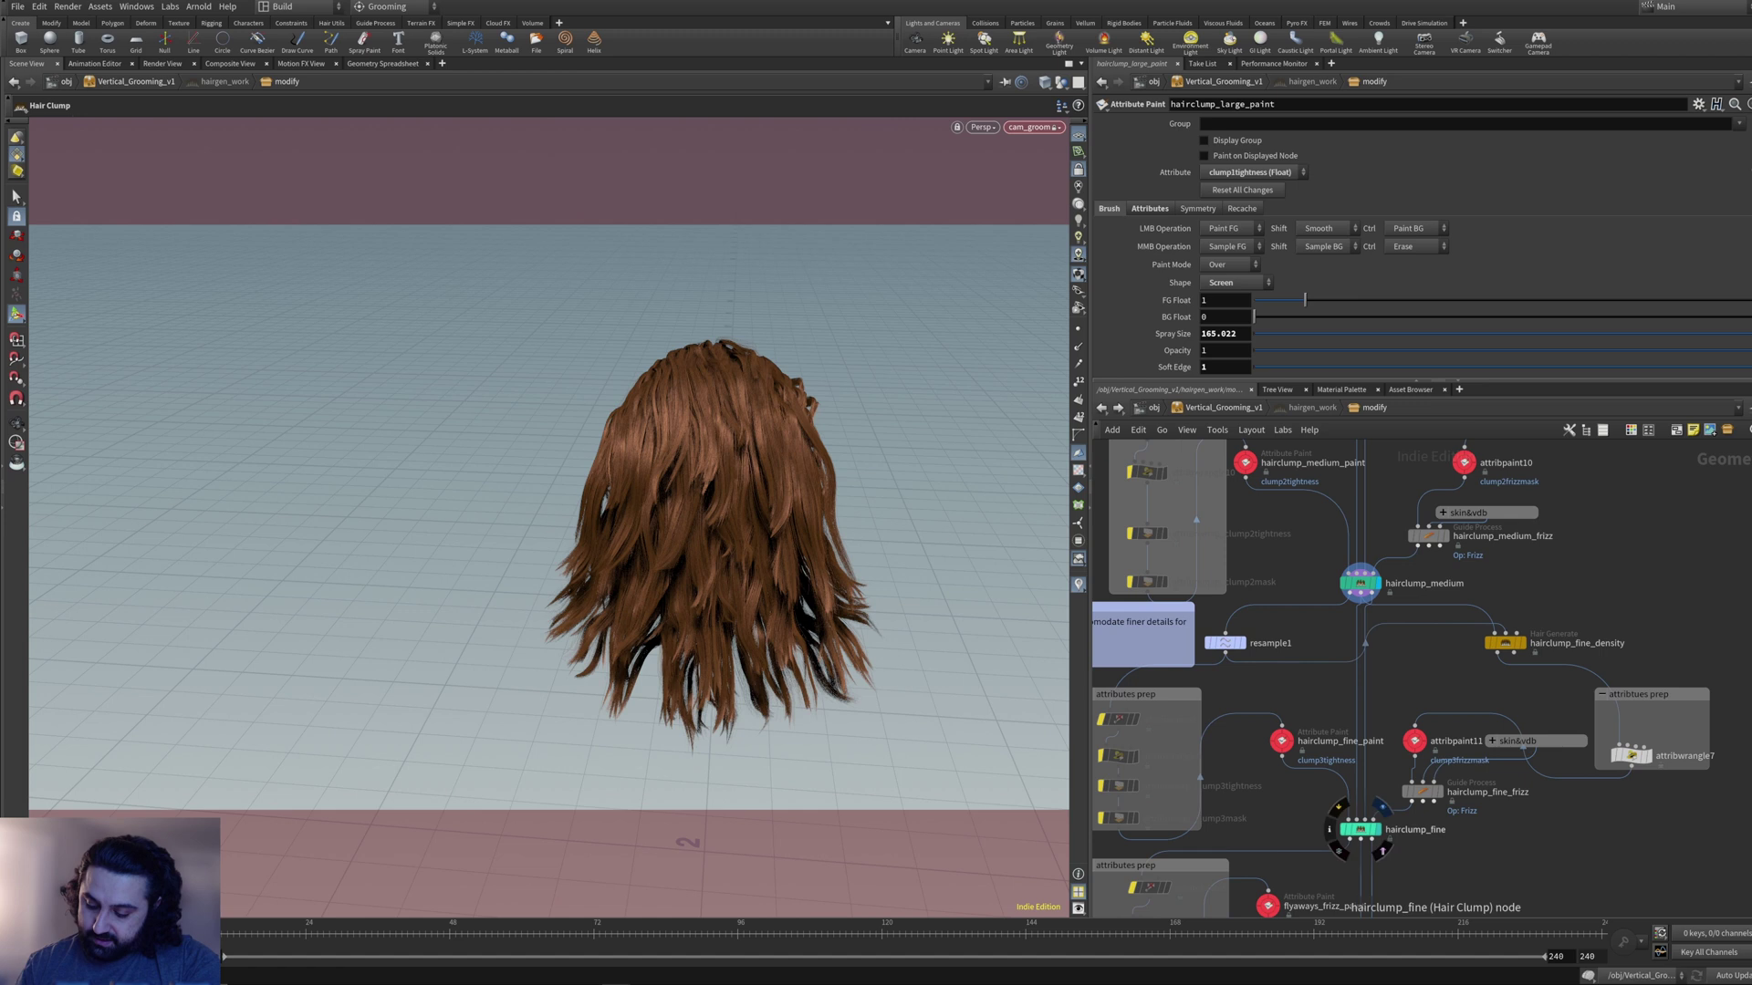
{"action": "left_click", "coordinate": [1381, 807]}
{"action": "scroll", "coordinate": [1365, 784], "scroll_direction": "down", "scroll_amount": 4}
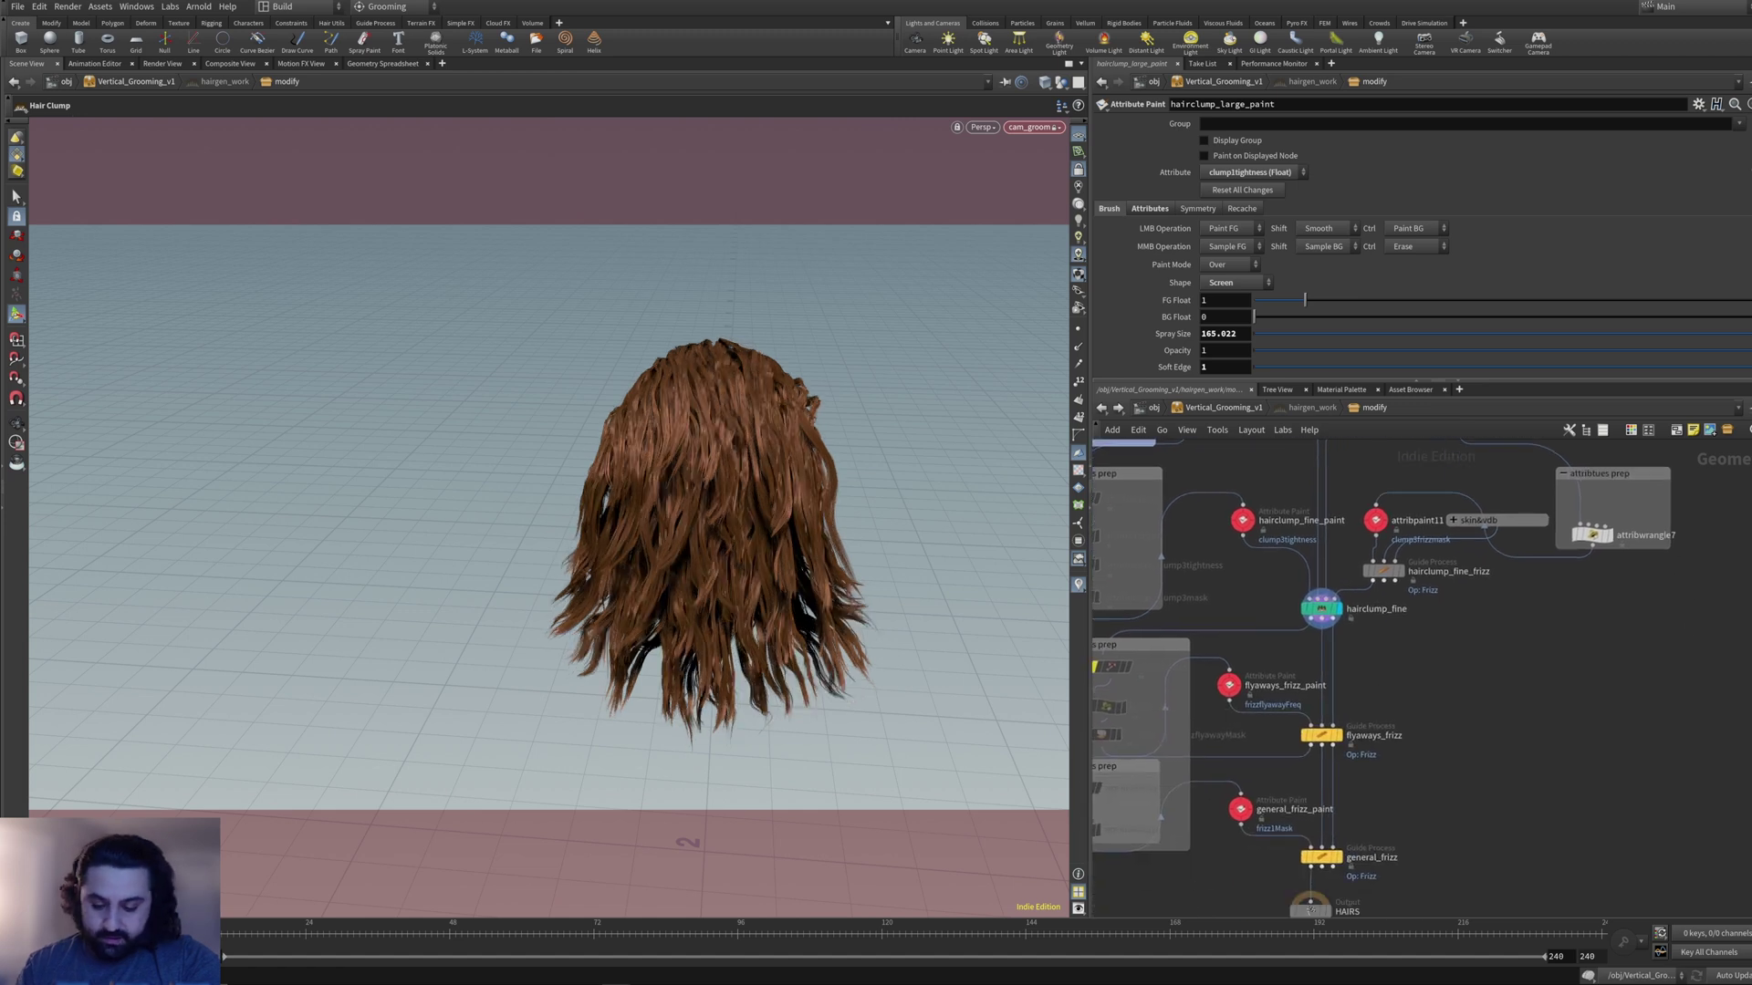
{"action": "left_click", "coordinate": [1337, 736]}
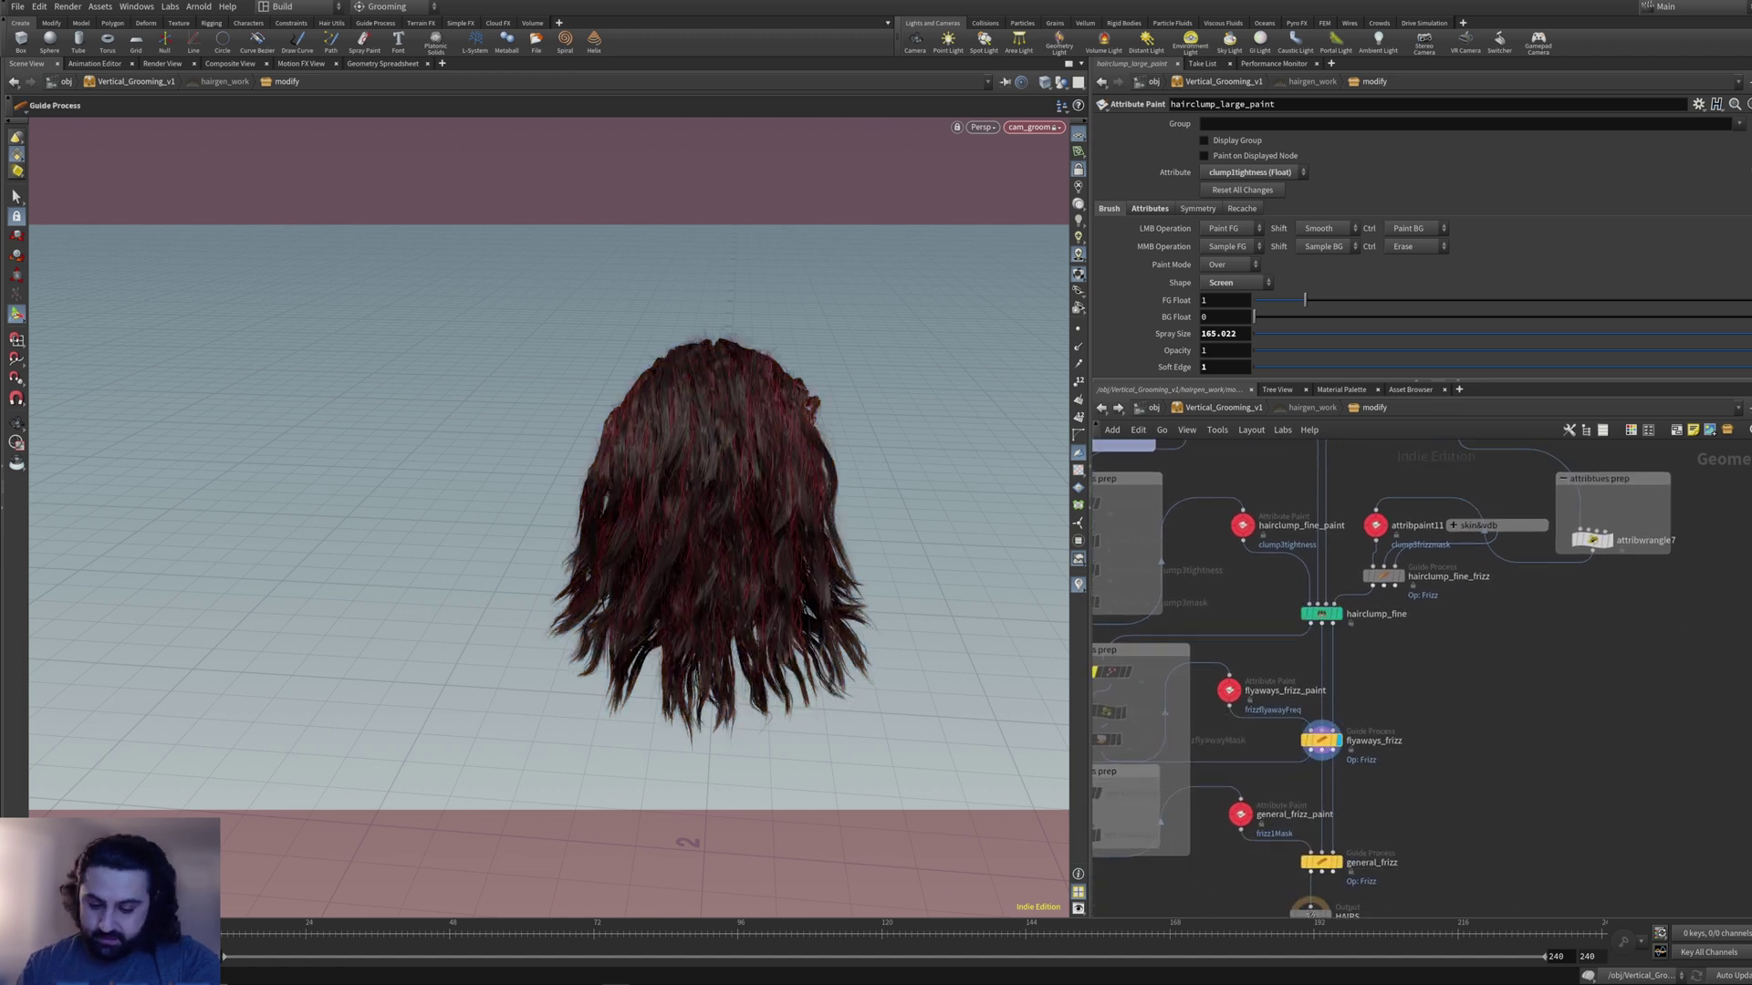
{"action": "scroll", "coordinate": [1323, 735], "scroll_direction": "up", "scroll_amount": 2}
{"action": "left_click", "coordinate": [1334, 699]}
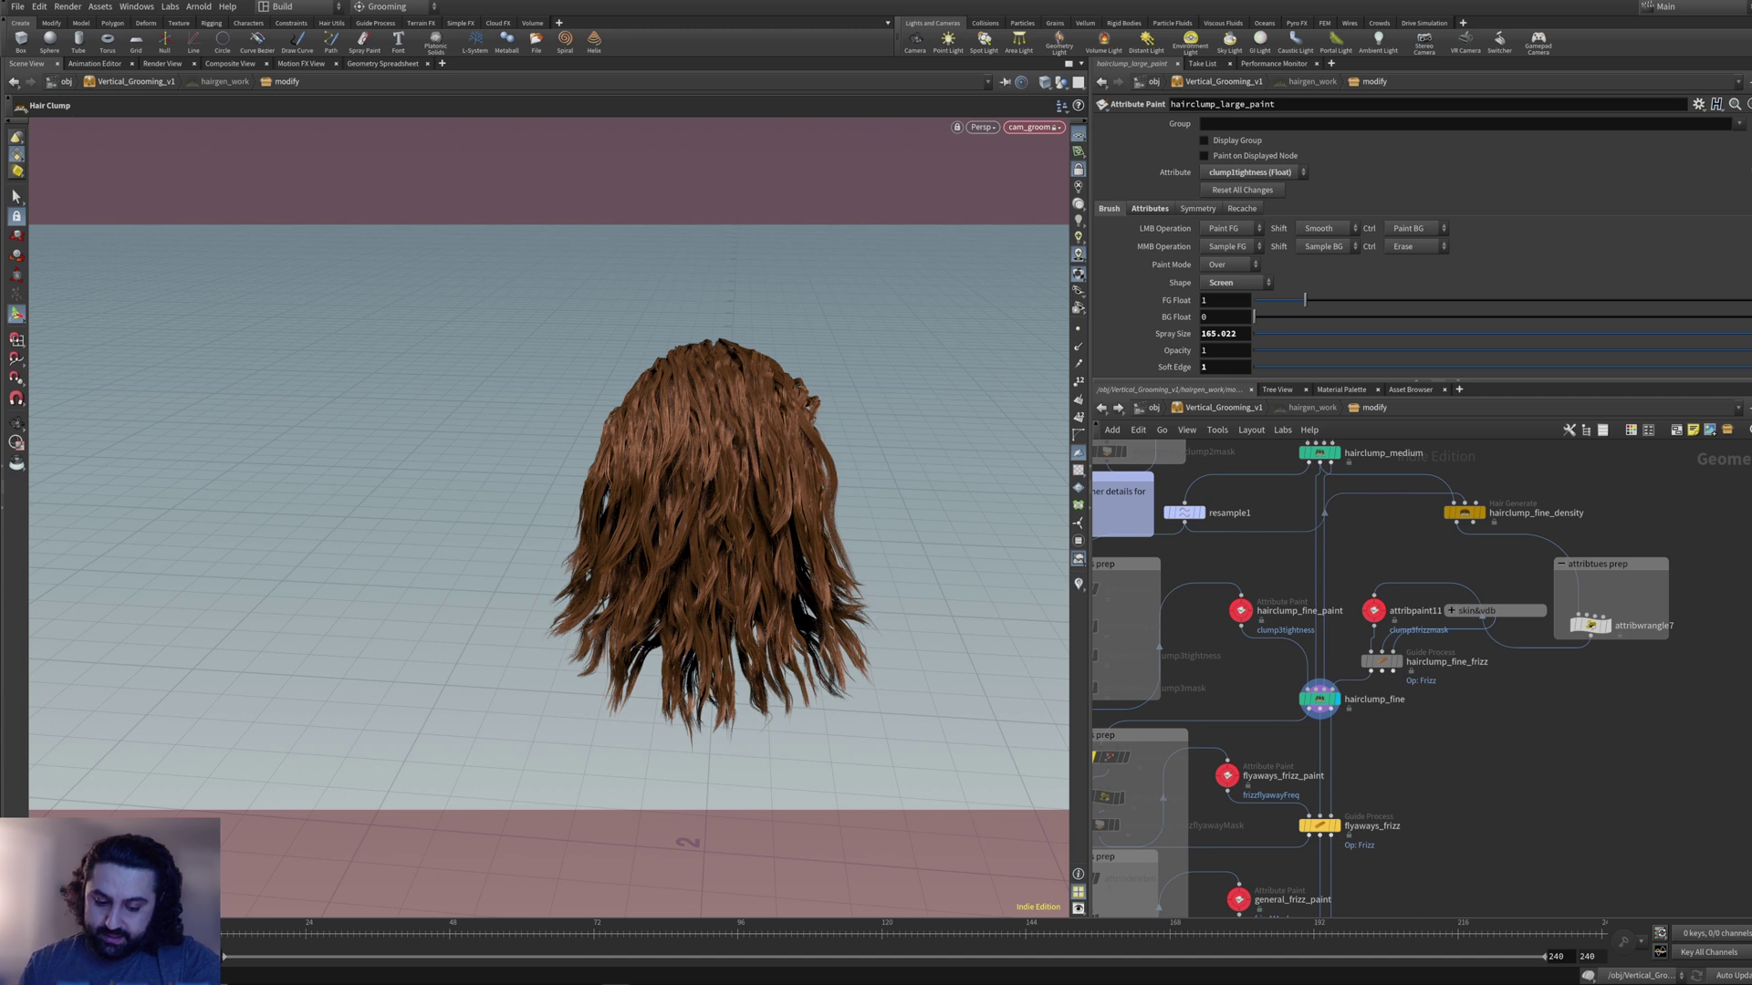
- Wire stash1's output into the resample node while hairclump_fine stays displayed
{"action": "scroll", "coordinate": [1387, 693], "scroll_direction": "up", "scroll_amount": 8}
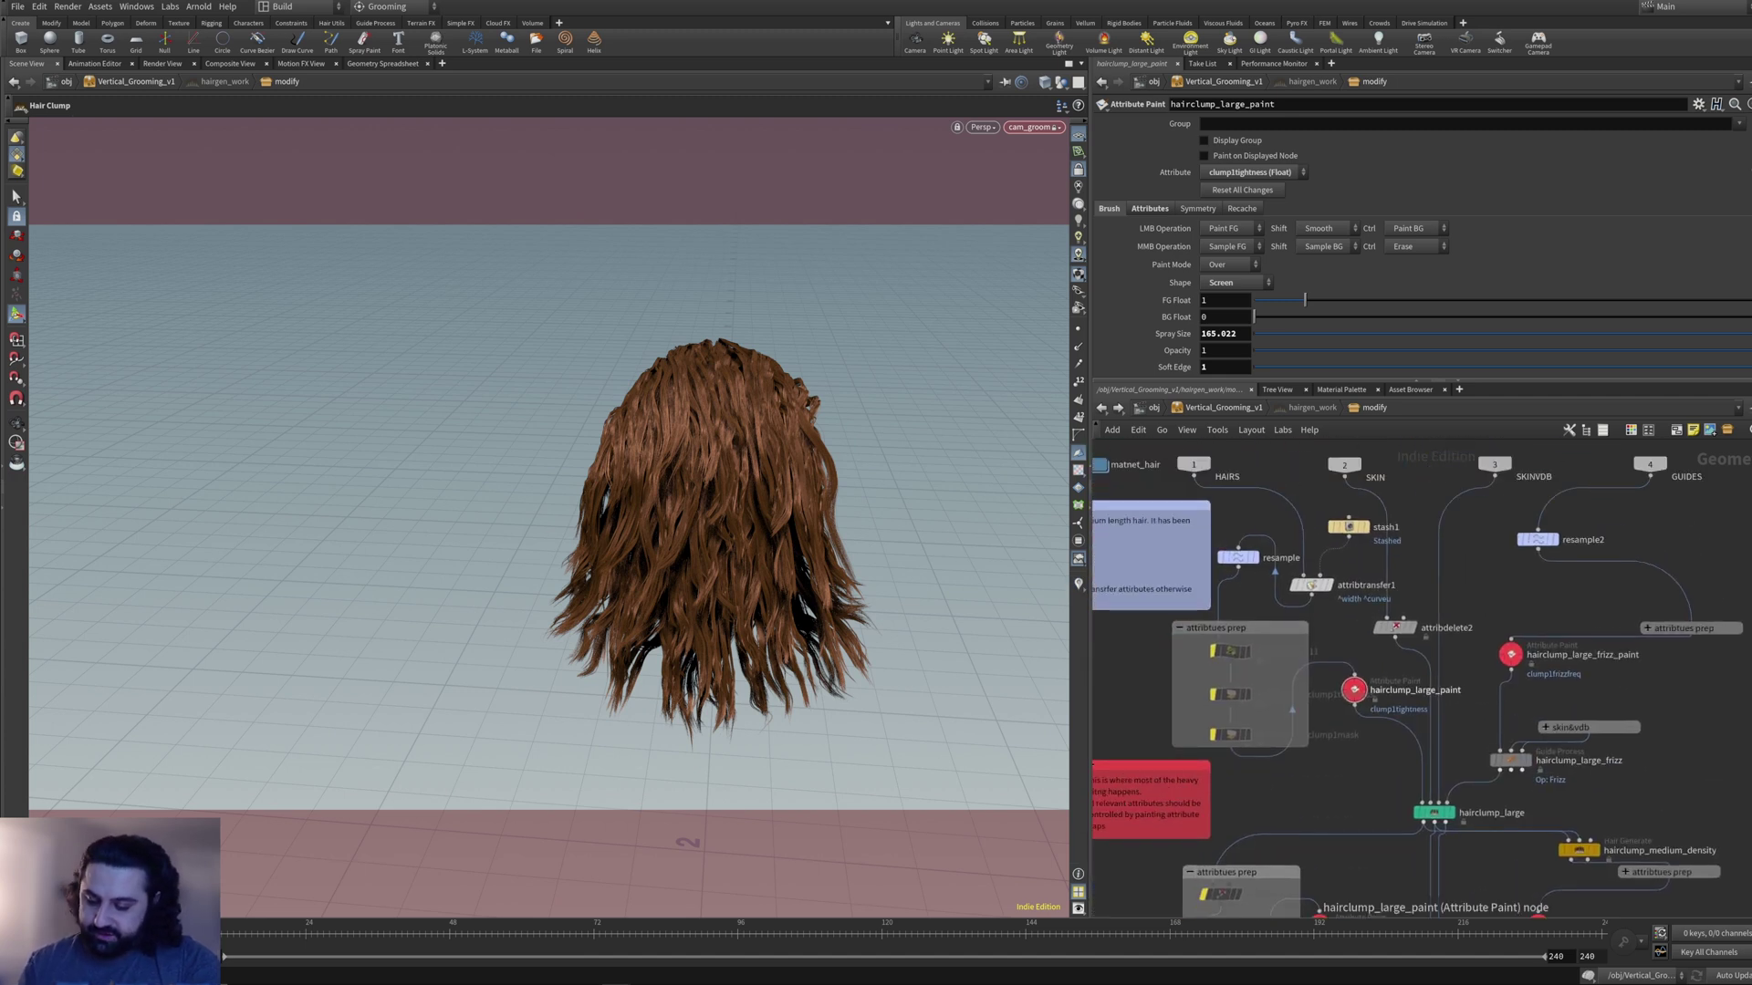
{"action": "middle_click_drag", "start_coordinate": [1378, 584], "coordinate": [1380, 609]}
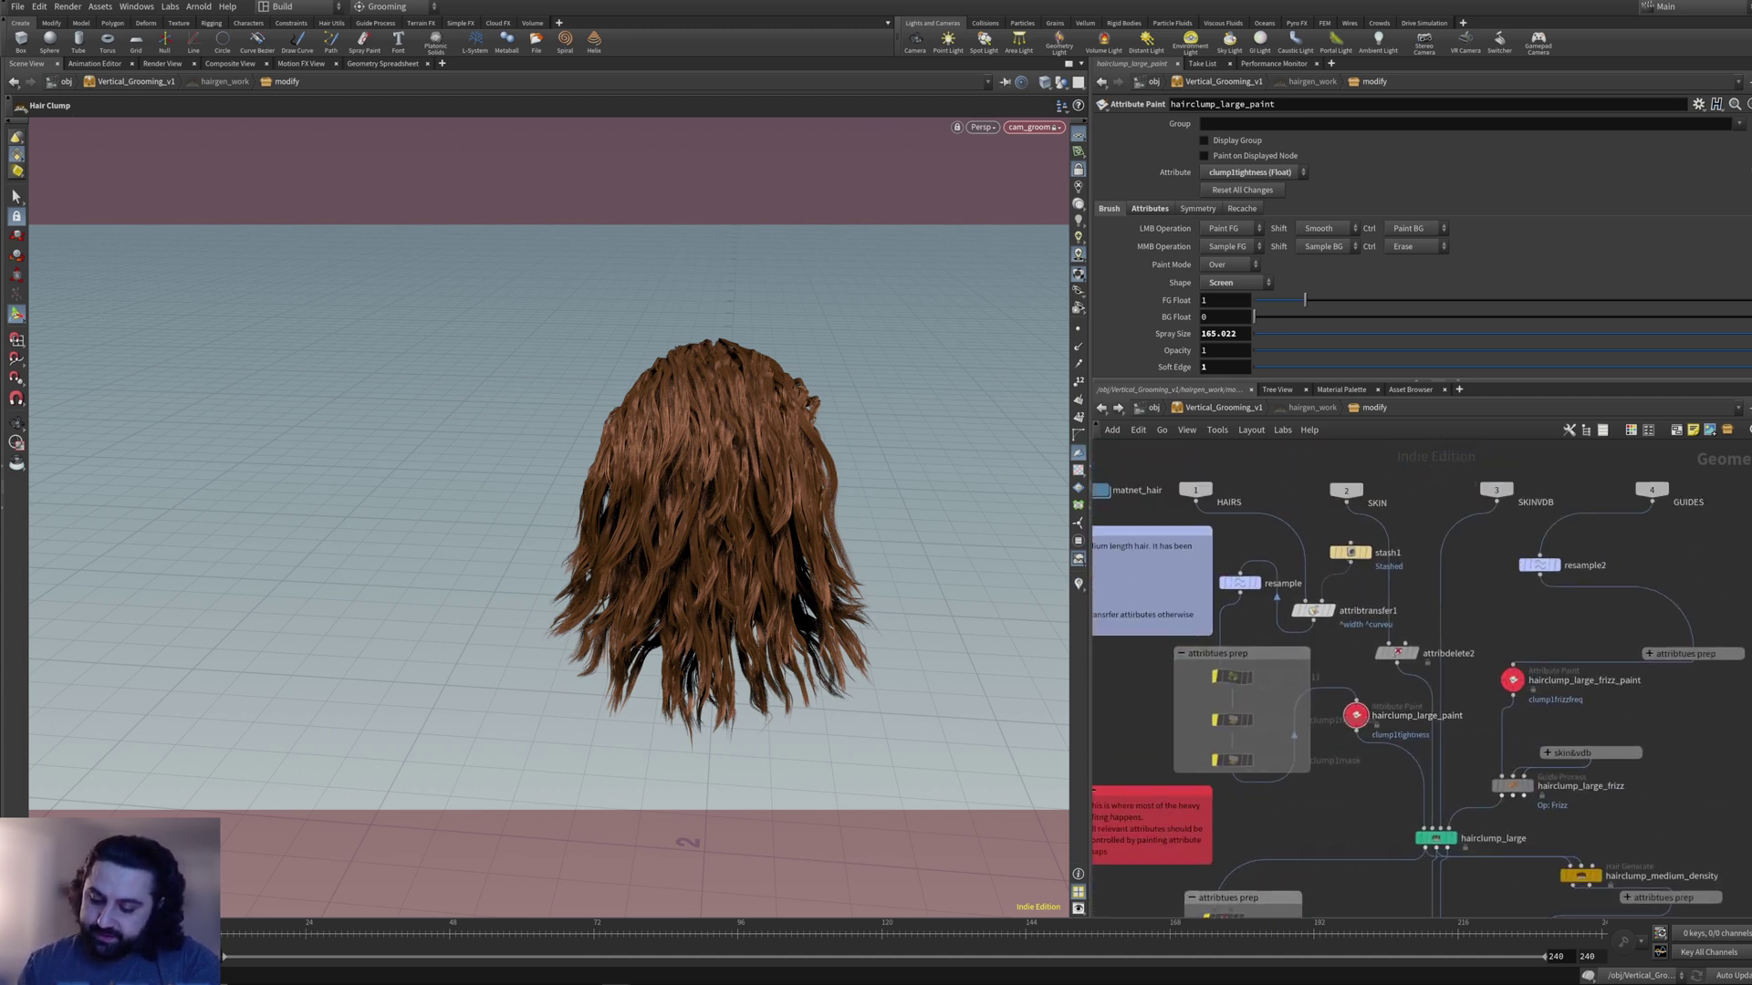
{"action": "left_click_drag", "start_coordinate": [1350, 563], "coordinate": [1243, 570]}
{"action": "left_click", "coordinate": [1276, 595]}
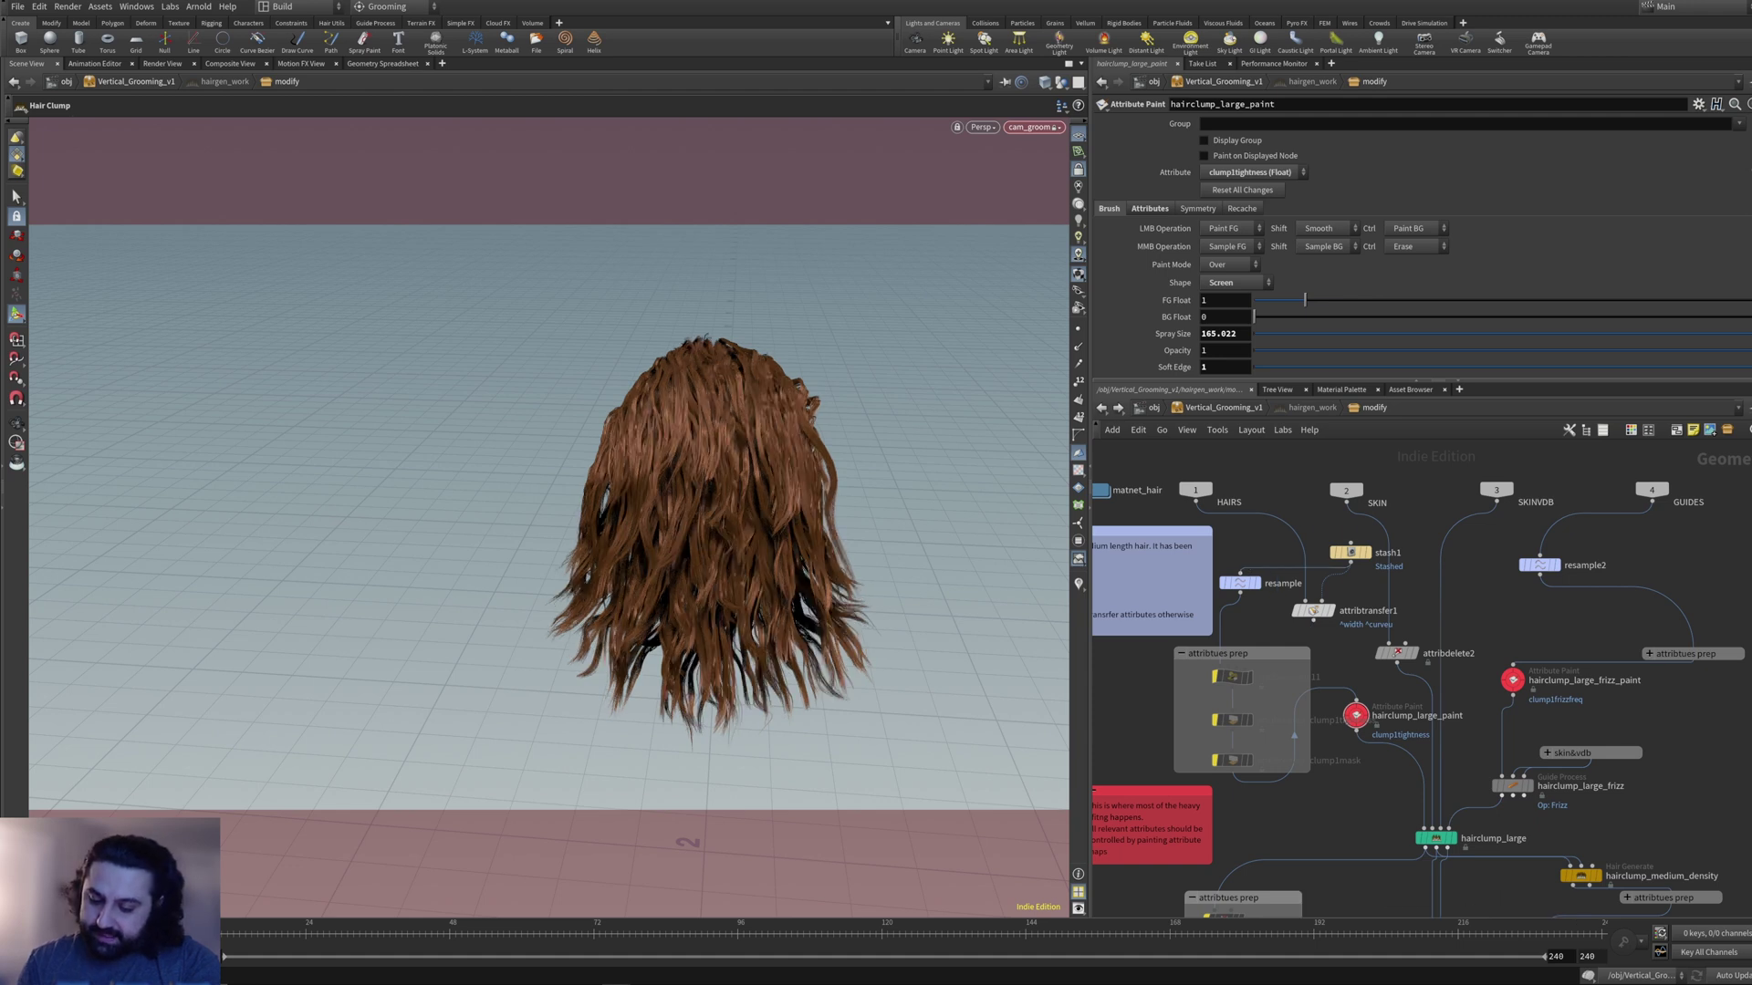
- Wire attribtransfer1's output into the resample node and display the flyaways_frizz node
{"action": "left_click_drag", "start_coordinate": [1313, 620], "coordinate": [1241, 572]}
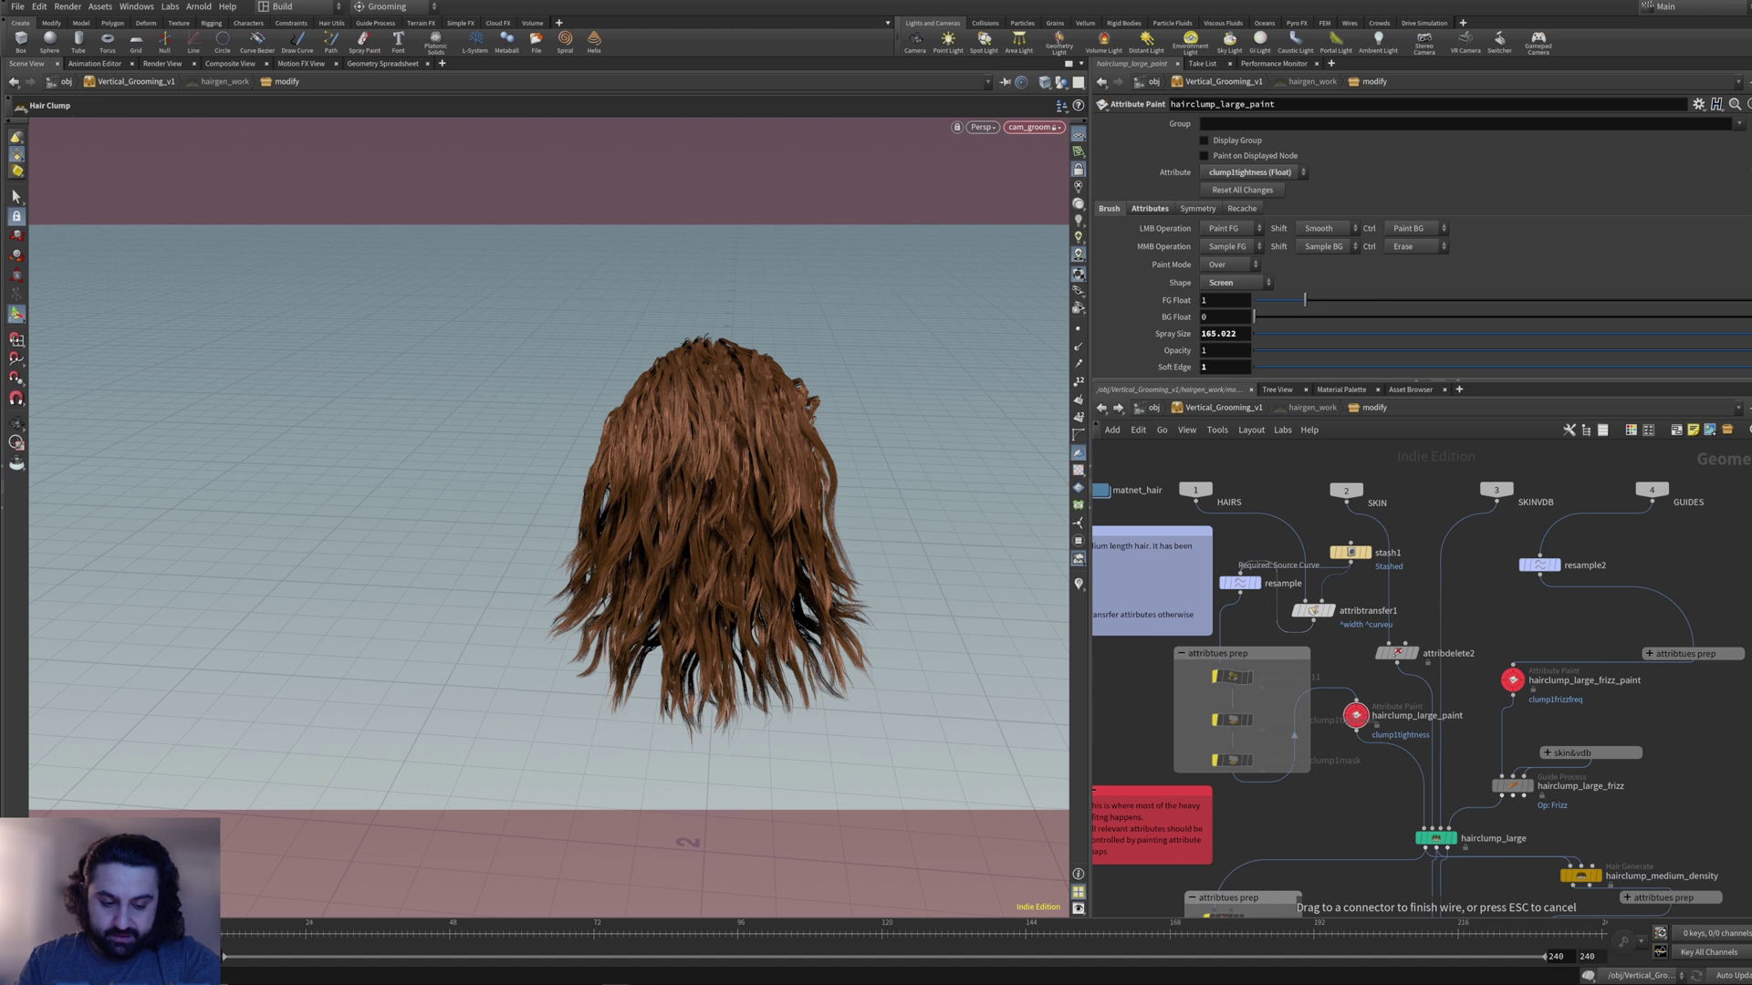
{"action": "left_click", "coordinate": [1276, 594]}
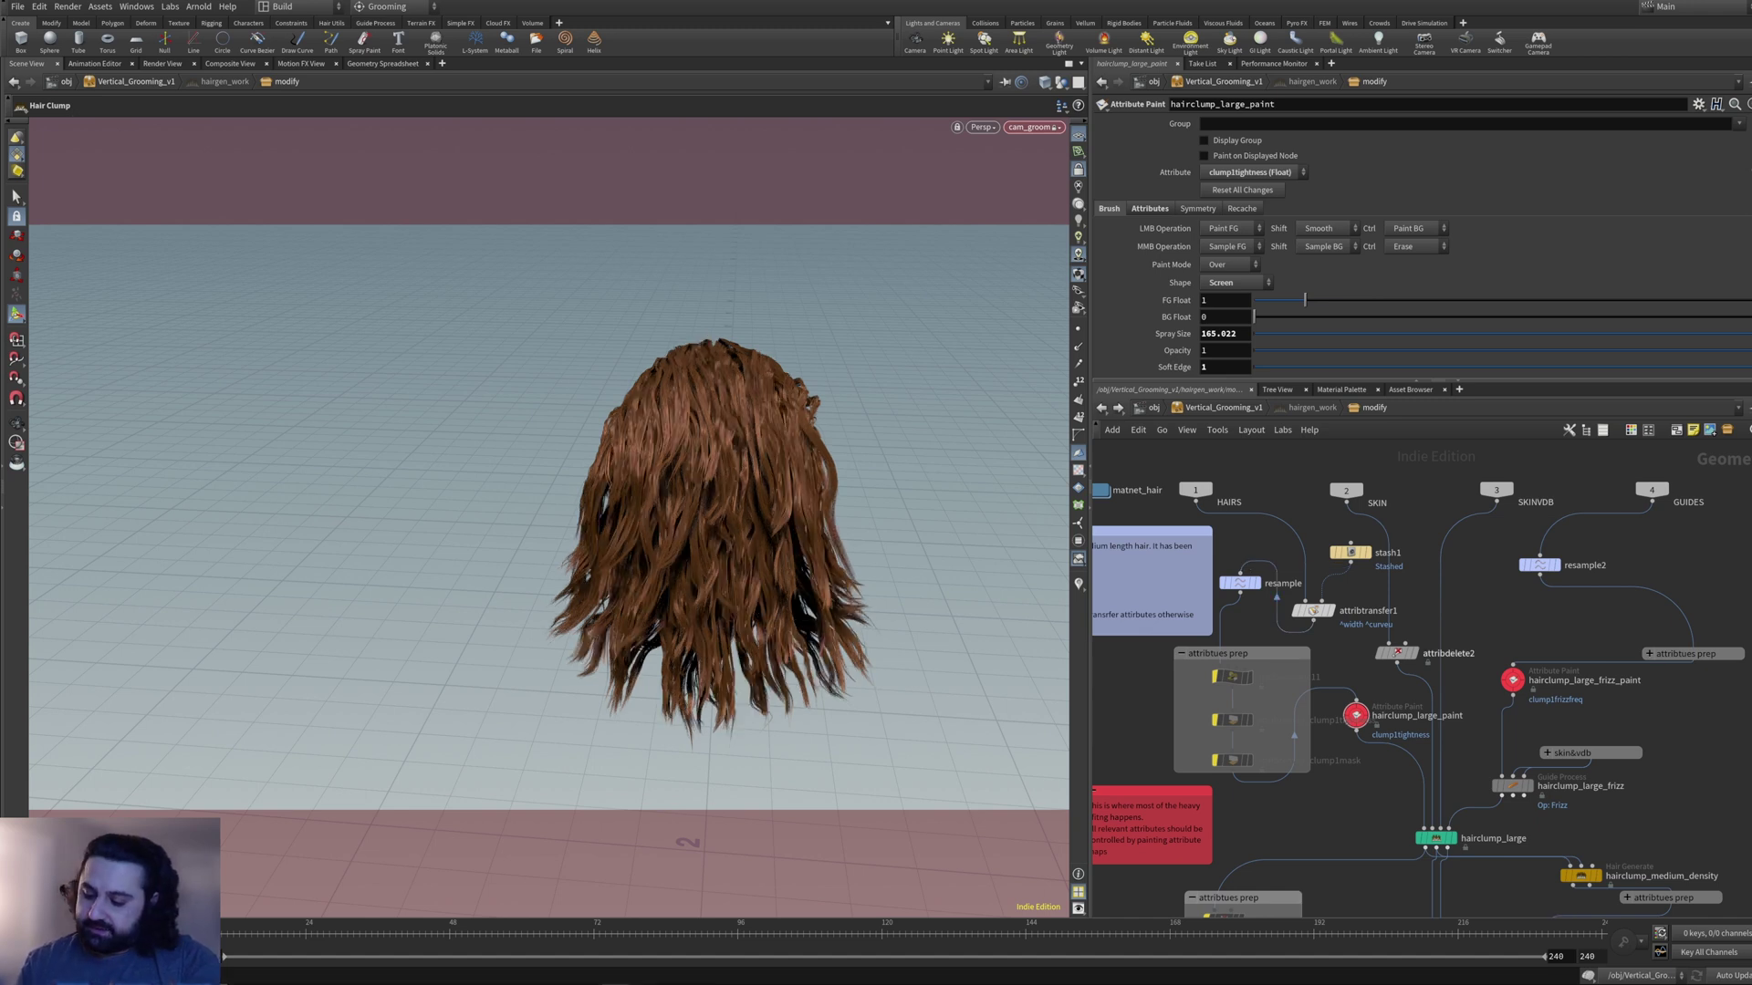
{"action": "middle_click_drag", "start_coordinate": [1451, 803], "coordinate": [1392, 525]}
{"action": "middle_click_drag", "start_coordinate": [1414, 748], "coordinate": [1414, 586]}
{"action": "scroll", "coordinate": [1377, 880], "scroll_direction": "down", "scroll_amount": 8}
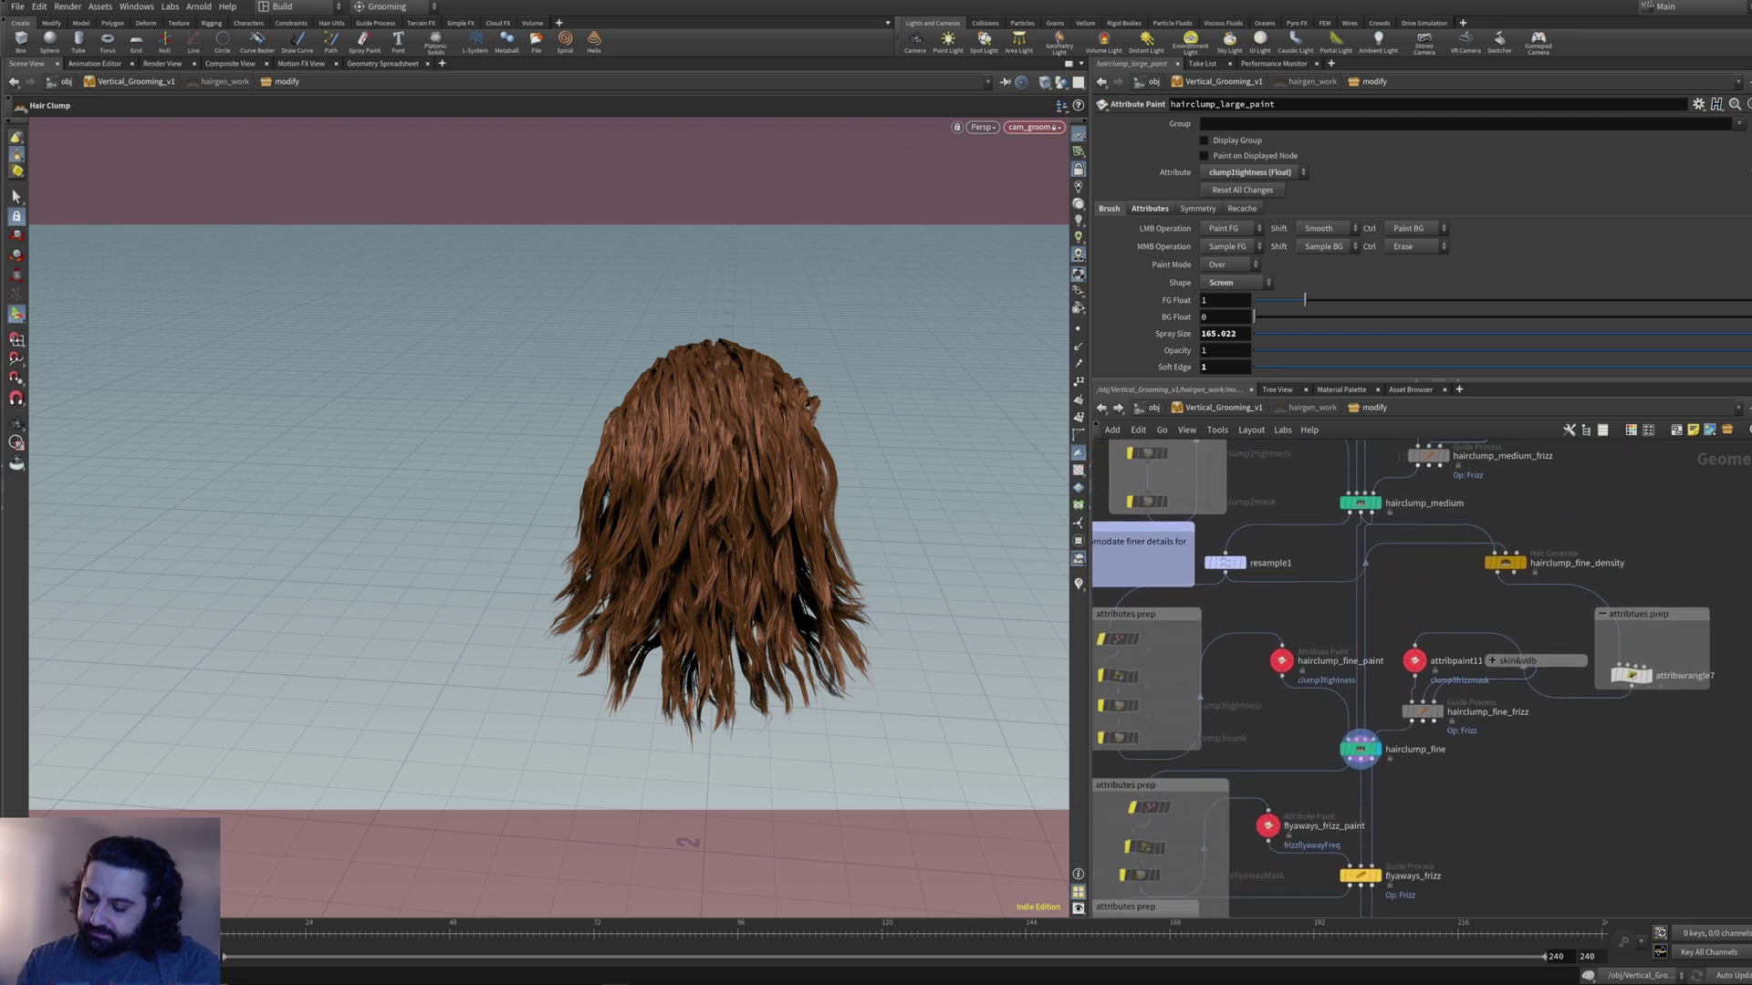
{"action": "left_click", "coordinate": [1415, 656]}
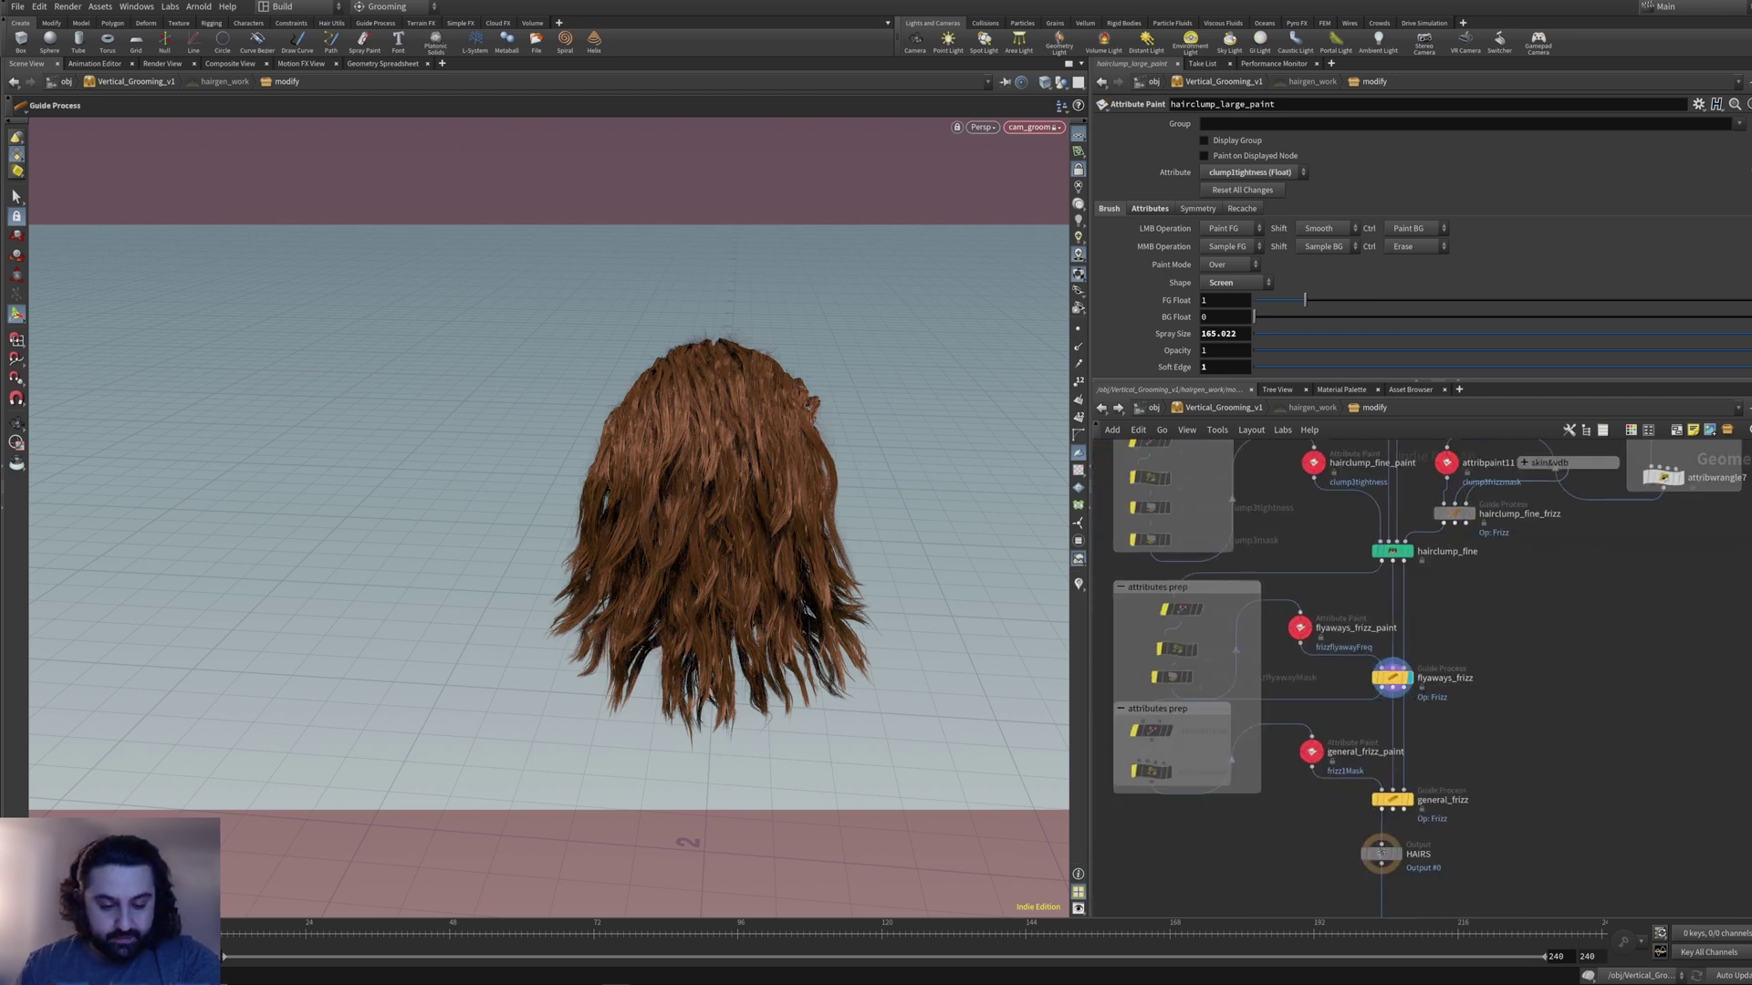
- Compare the flyaways_frizz hair in close-up with the resample node fed by stash1 and by attribtransfer1
{"action": "scroll", "coordinate": [1392, 680], "scroll_direction": "up", "scroll_amount": 5}
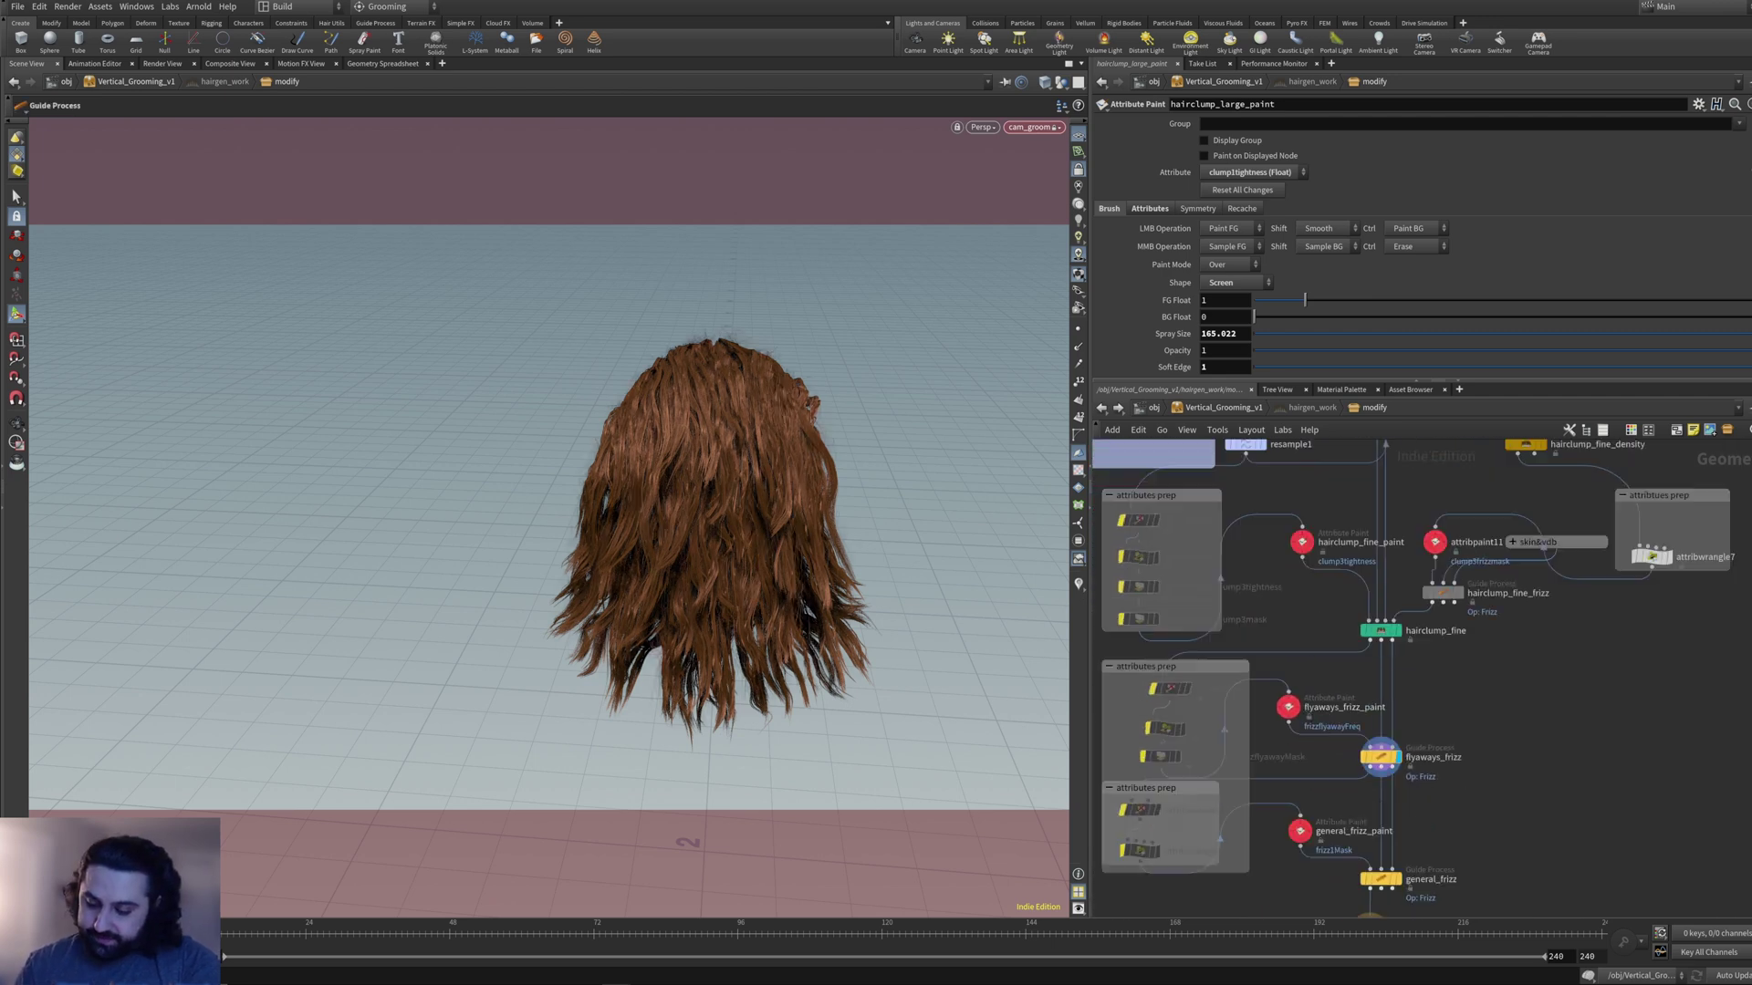
{"action": "scroll", "coordinate": [1421, 680], "scroll_direction": "up", "scroll_amount": 6}
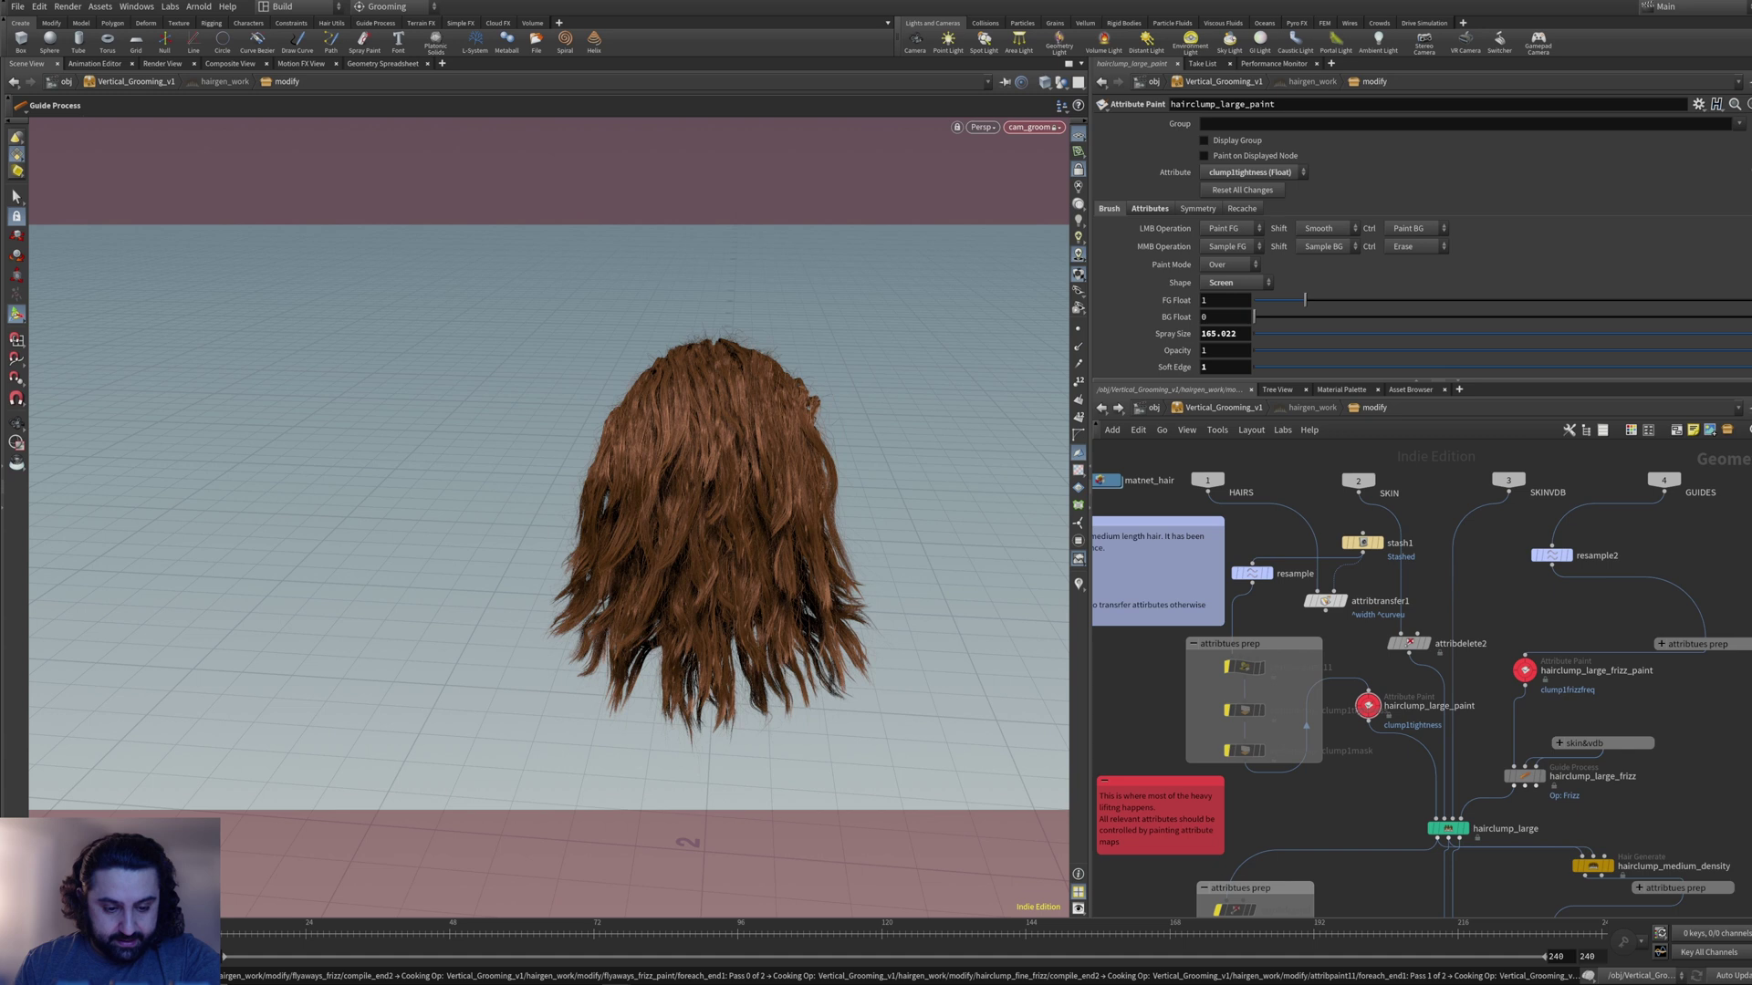
{"action": "right_click_drag", "start_coordinate": [866, 638], "coordinate": [912, 639], "text": "alt"}
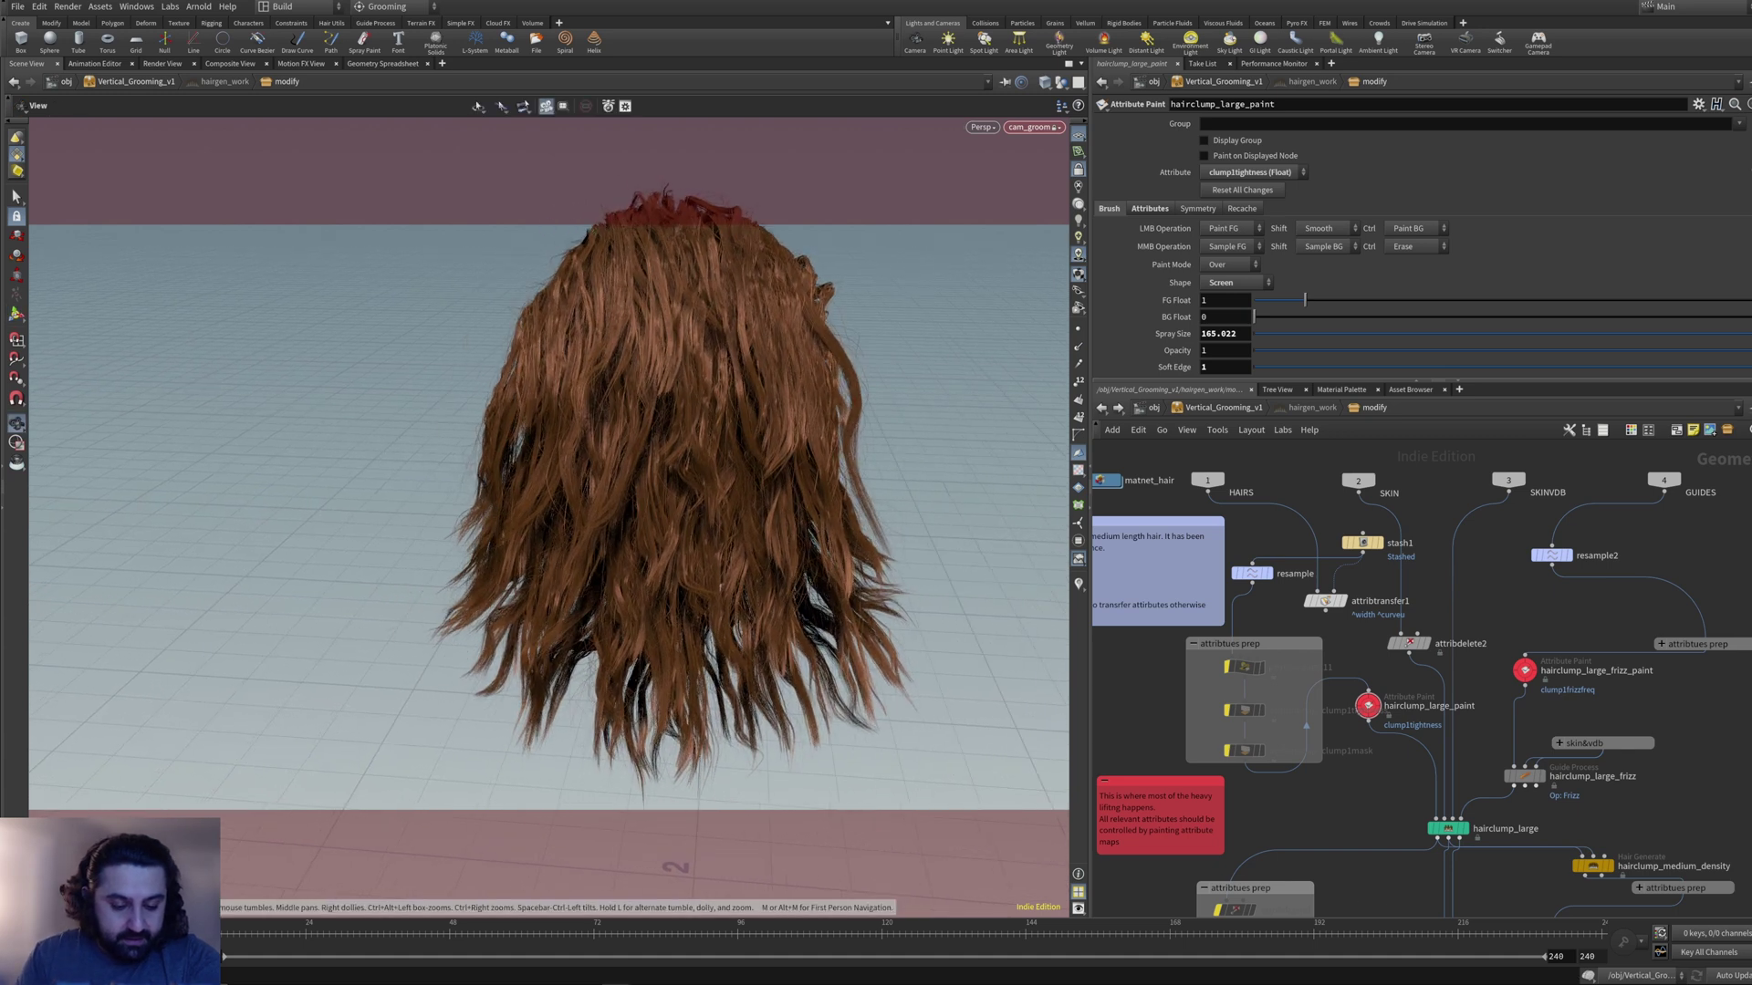
{"action": "right_click_drag", "start_coordinate": [584, 548], "coordinate": [766, 548], "text": "alt"}
{"action": "left_click_drag", "start_coordinate": [1326, 612], "coordinate": [1253, 563]}
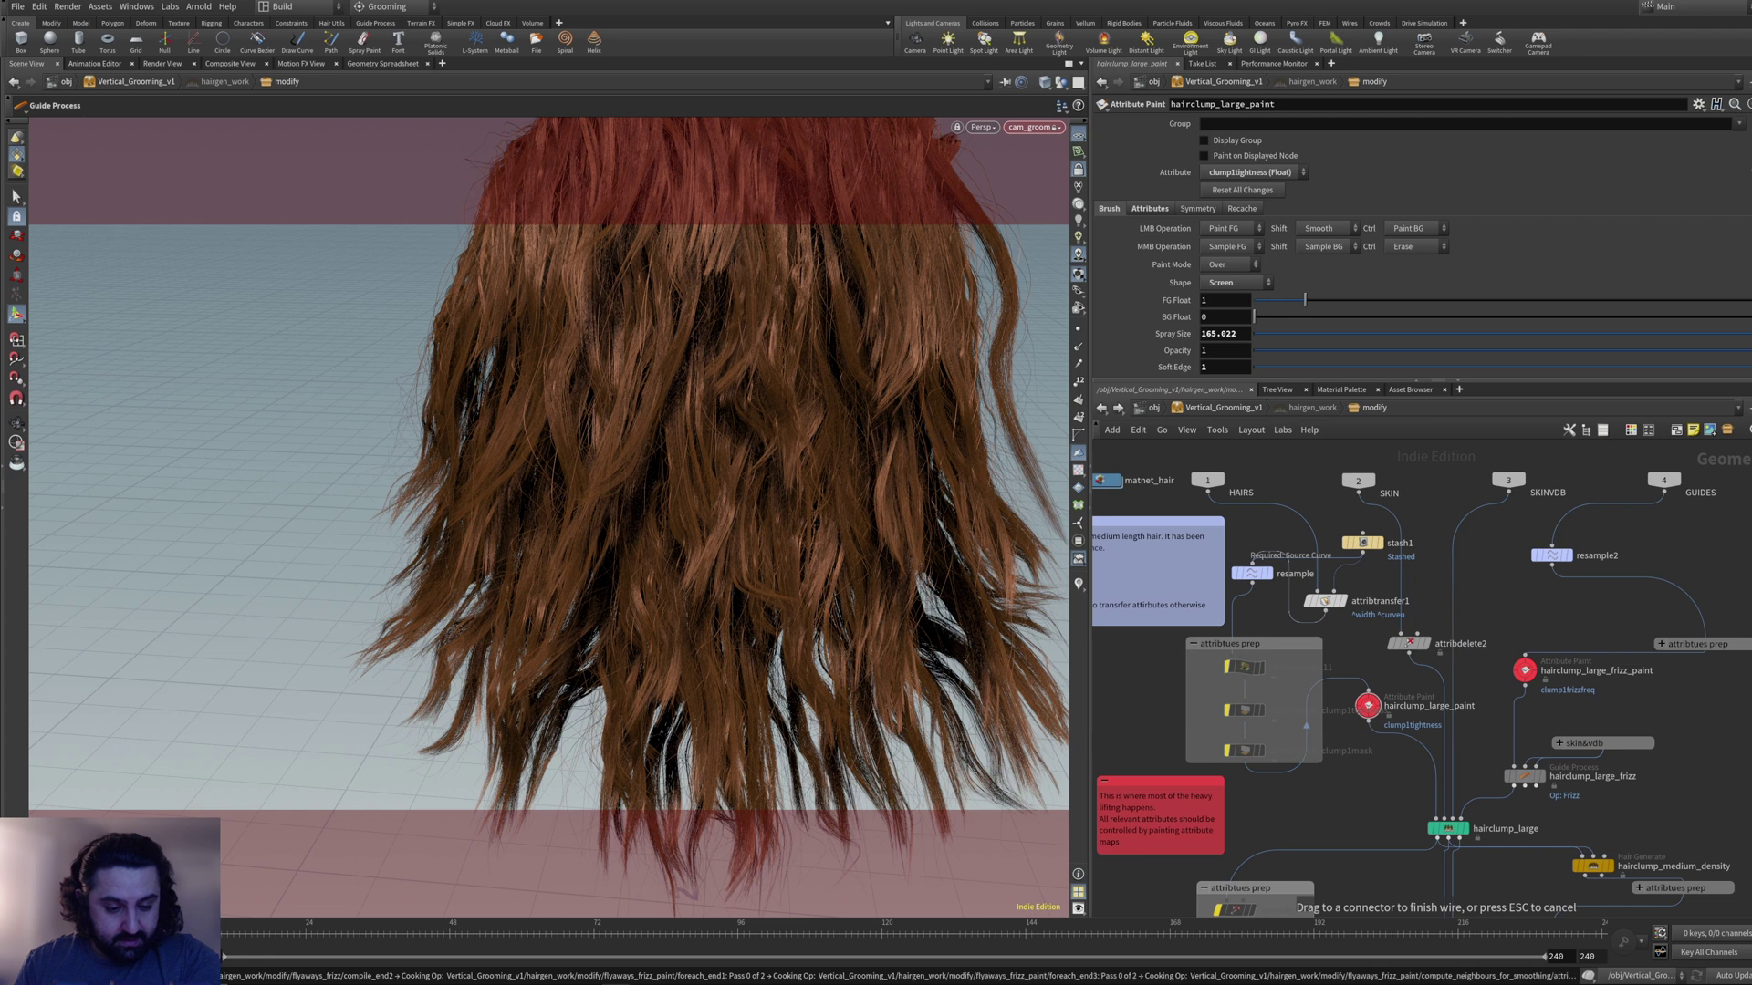
{"action": "scroll", "coordinate": [547, 511], "scroll_direction": "down", "scroll_amount": 5}
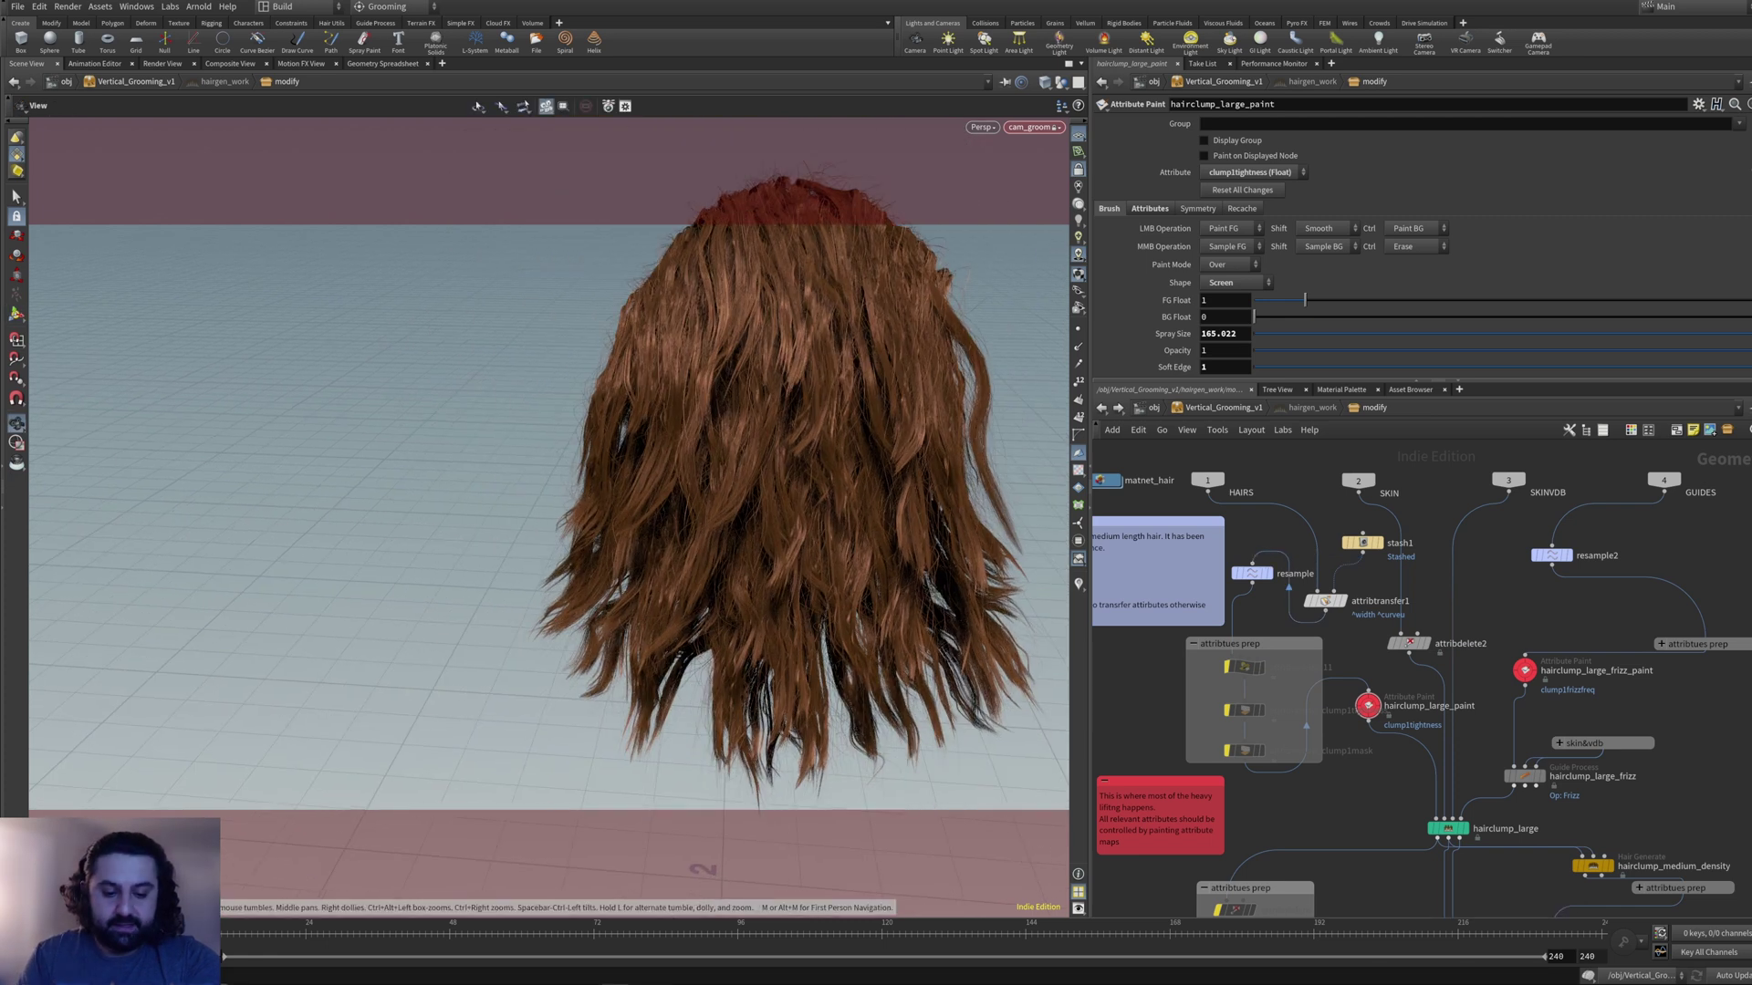
- Display general_frizz and the final HAIRS output node to view the finished groom up close
{"action": "middle_click_drag", "start_coordinate": [1451, 894], "coordinate": [1383, 643]}
{"action": "left_click", "coordinate": [1410, 660]}
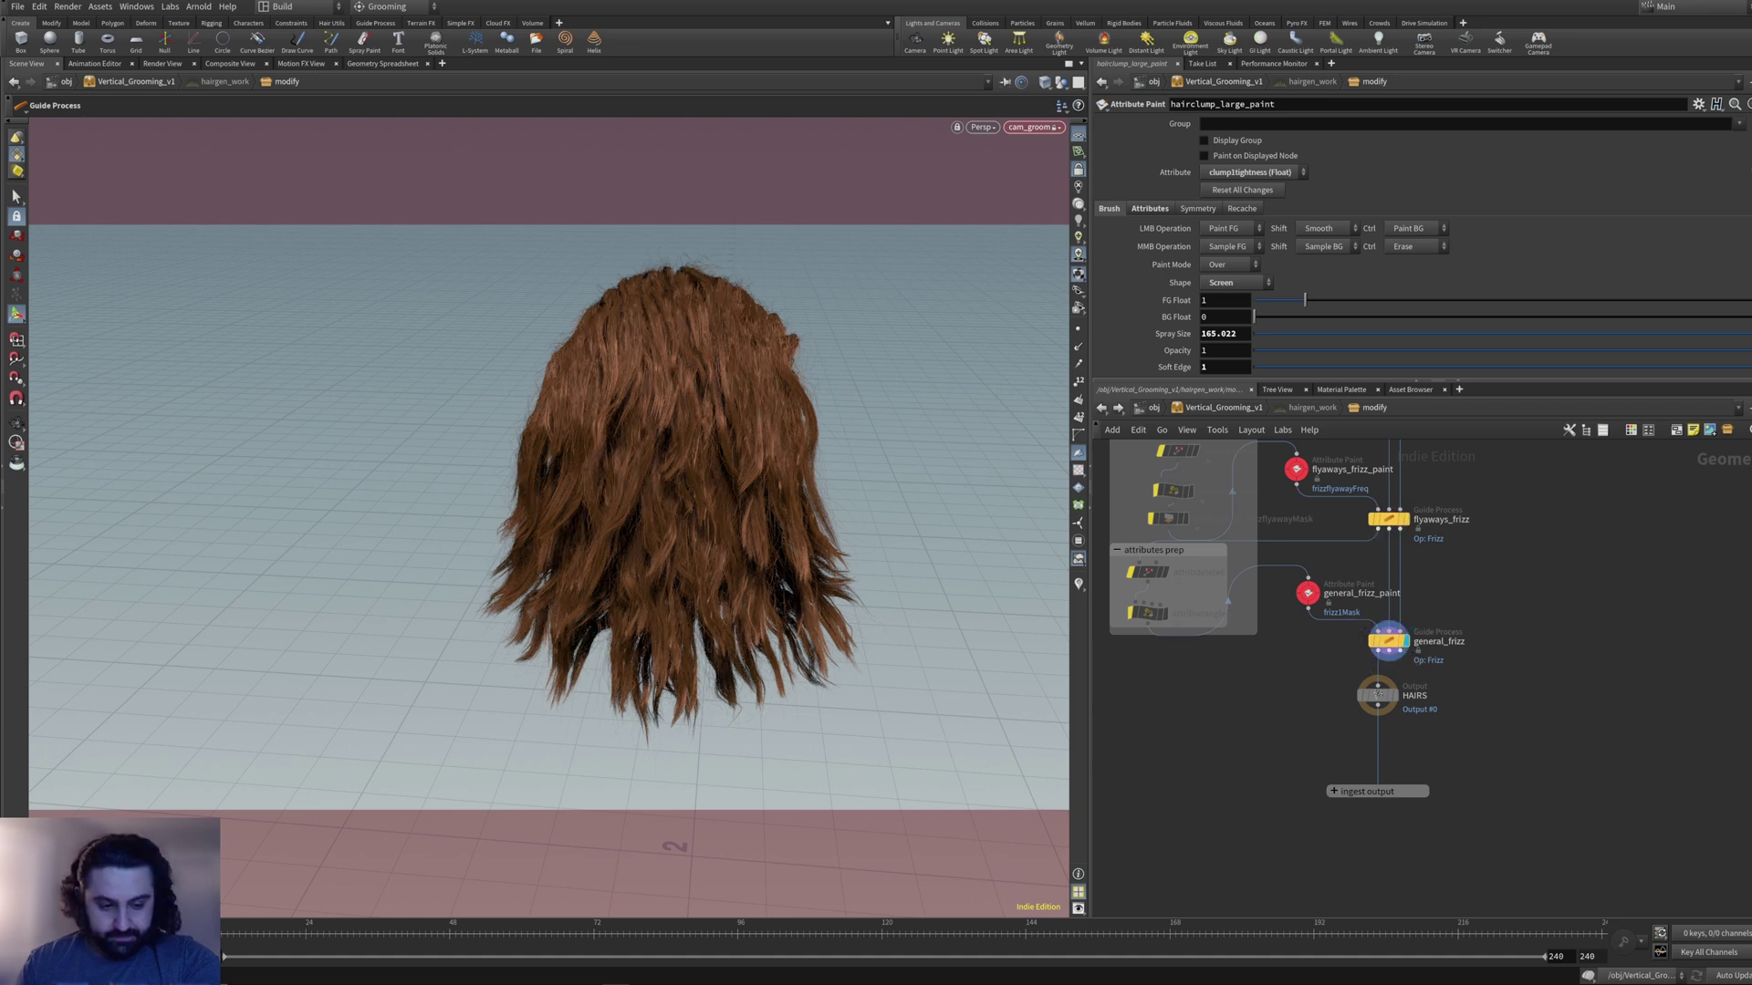
{"action": "left_click", "coordinate": [1397, 699]}
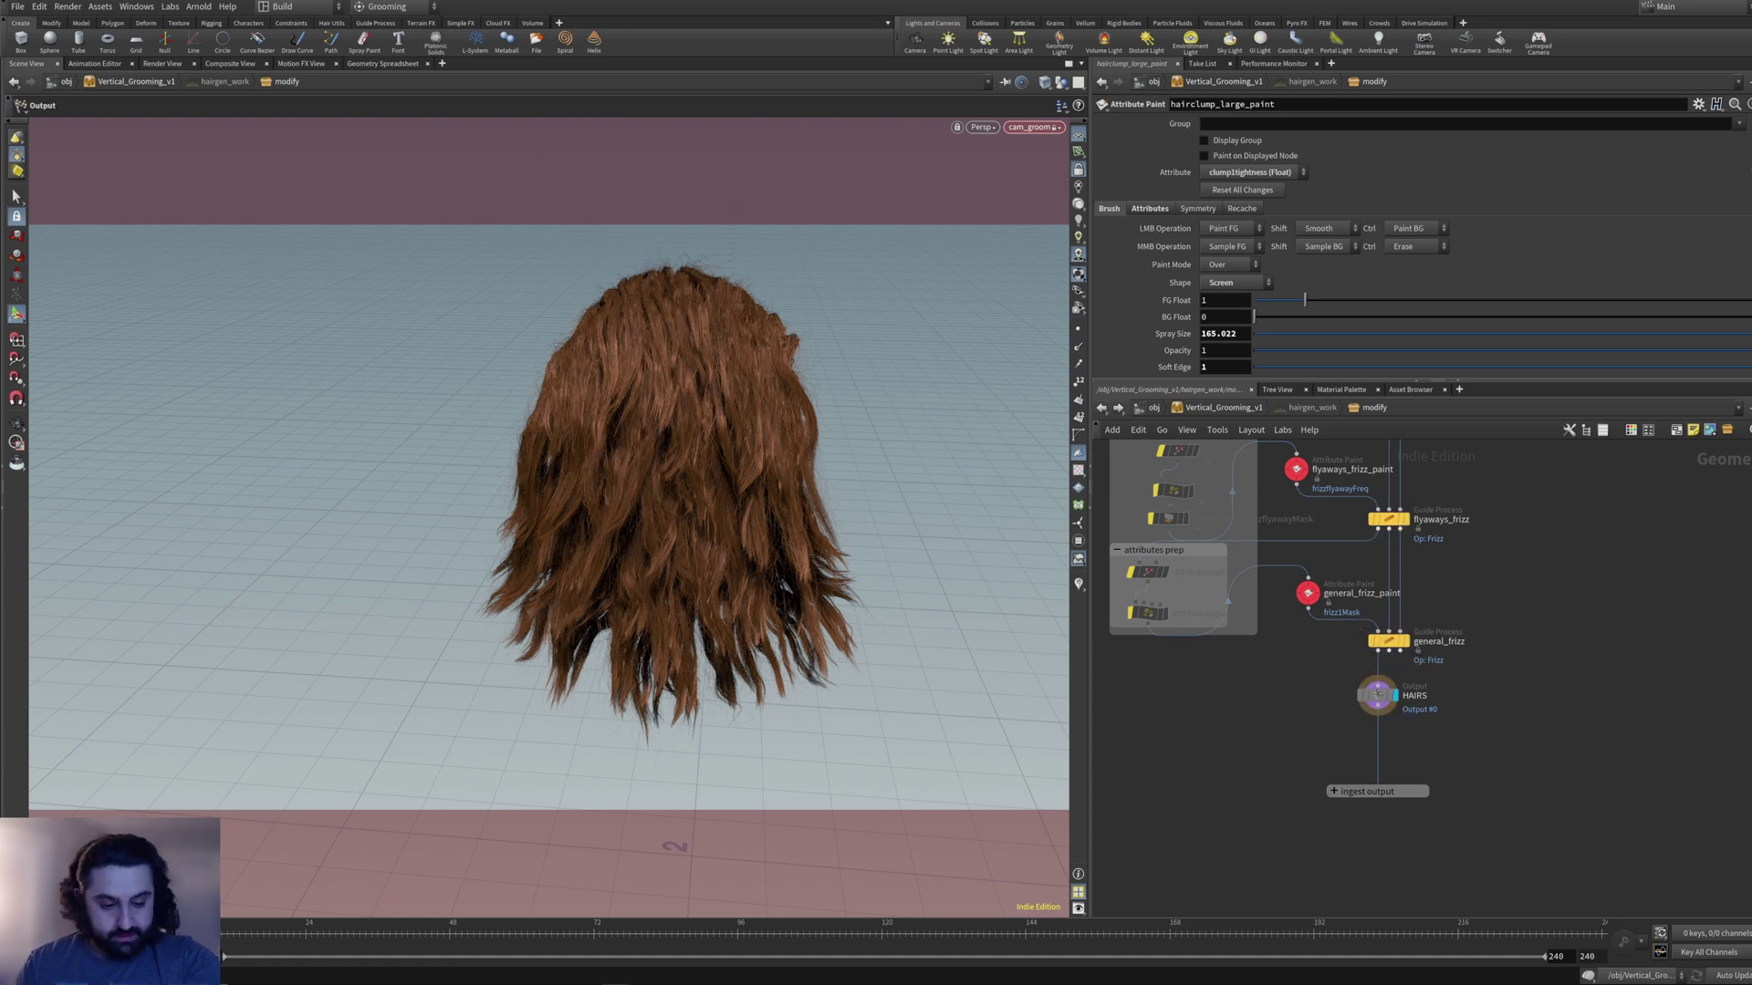
{"action": "right_click_drag", "start_coordinate": [705, 529], "coordinate": [784, 552], "text": "alt"}
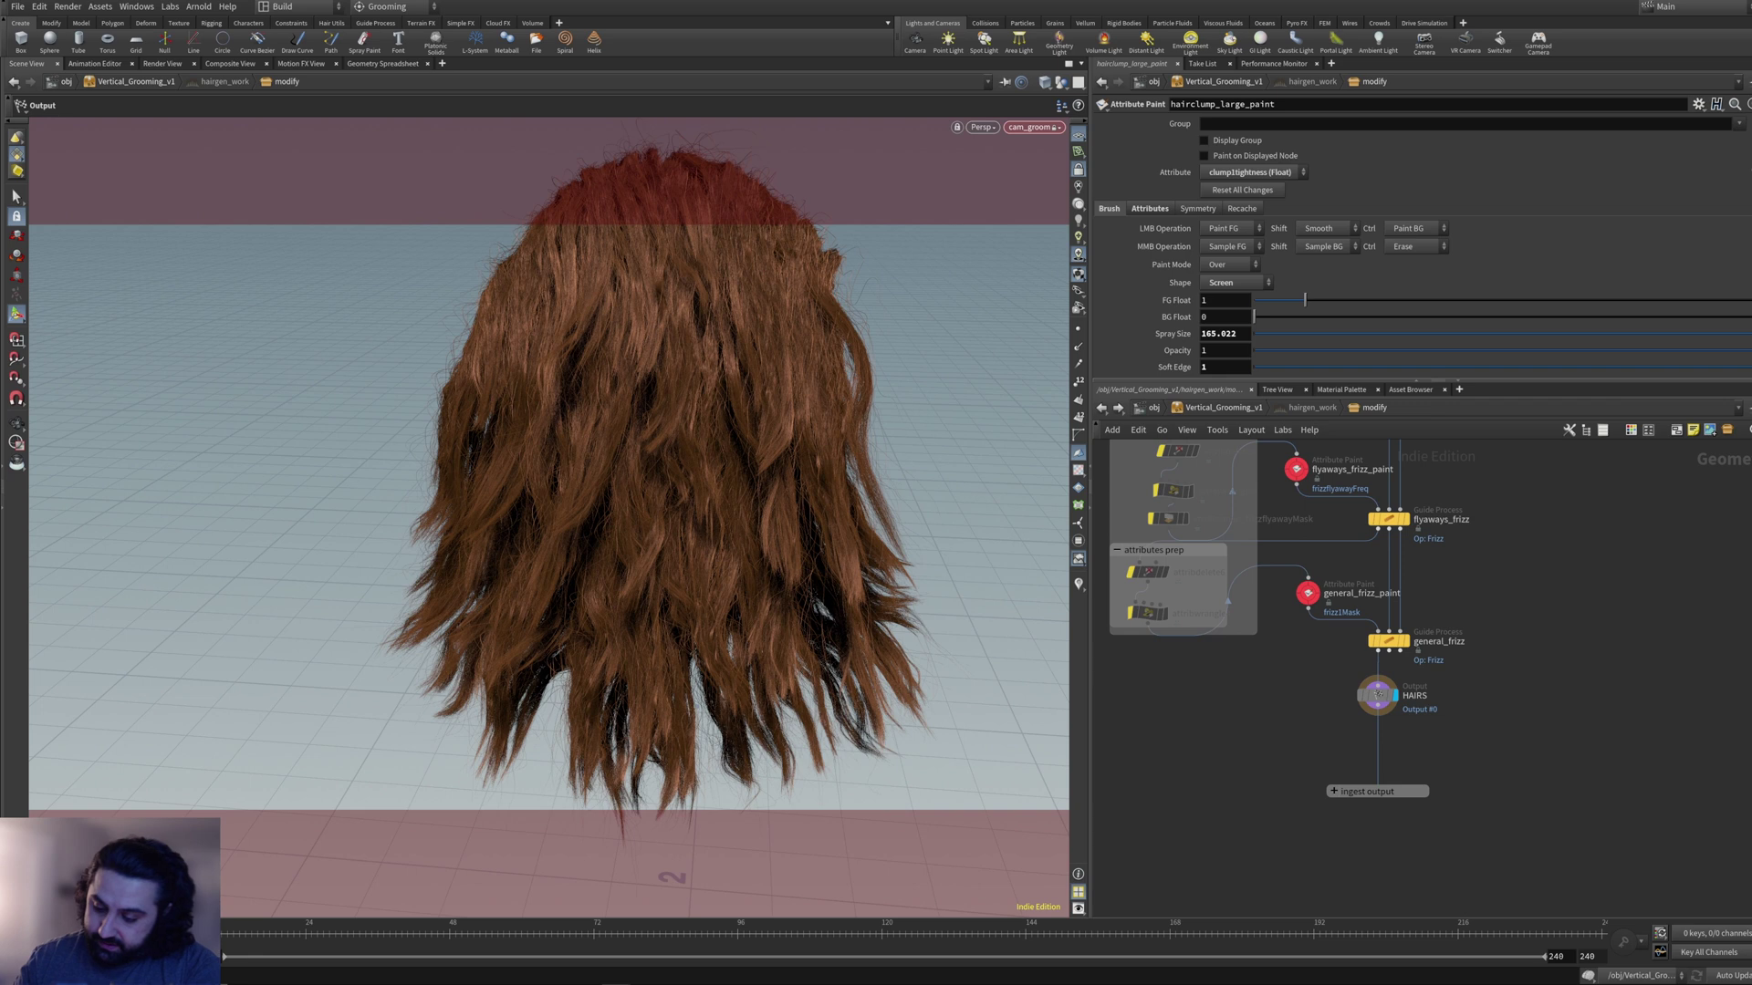
- Alternate the resample node's input between stash1 and attribtransfer1 twice to compare the HAIRS output, ending on attribtransfer1
{"action": "middle_click_drag", "start_coordinate": [1460, 465], "coordinate": [1467, 899]}
{"action": "scroll", "coordinate": [1419, 680], "scroll_direction": "up", "scroll_amount": 10}
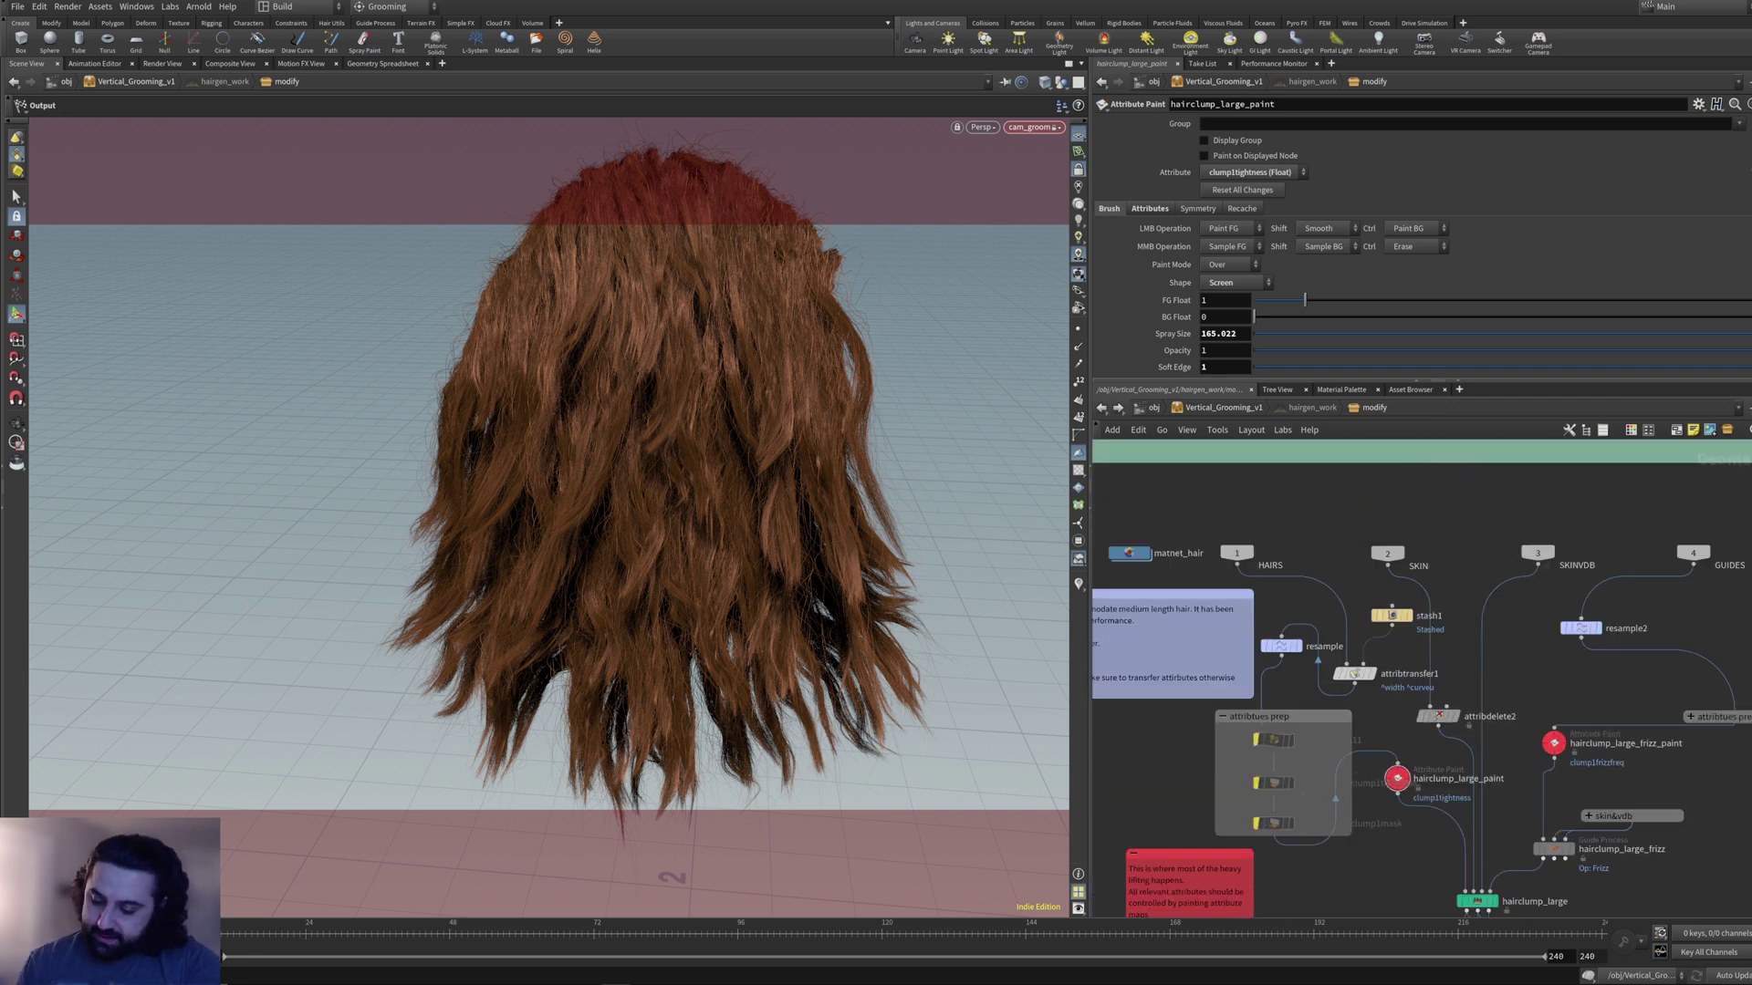
{"action": "left_click_drag", "start_coordinate": [1391, 626], "coordinate": [1282, 635]}
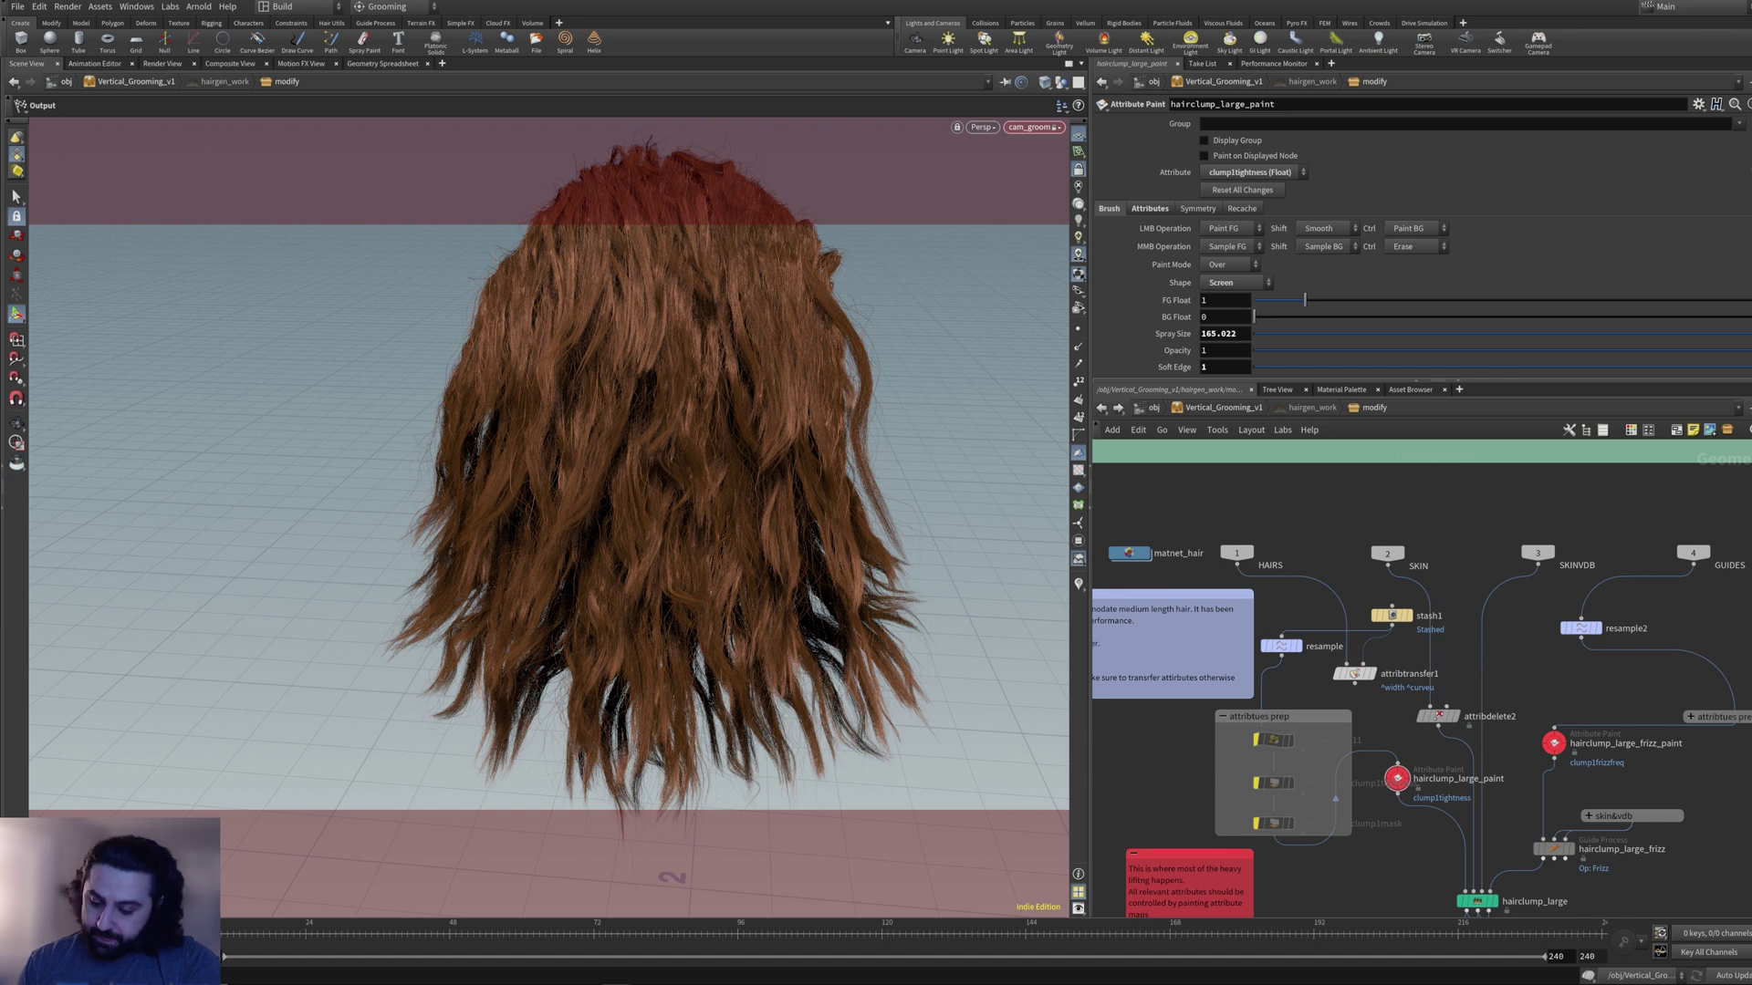
{"action": "left_click", "coordinate": [1471, 894]}
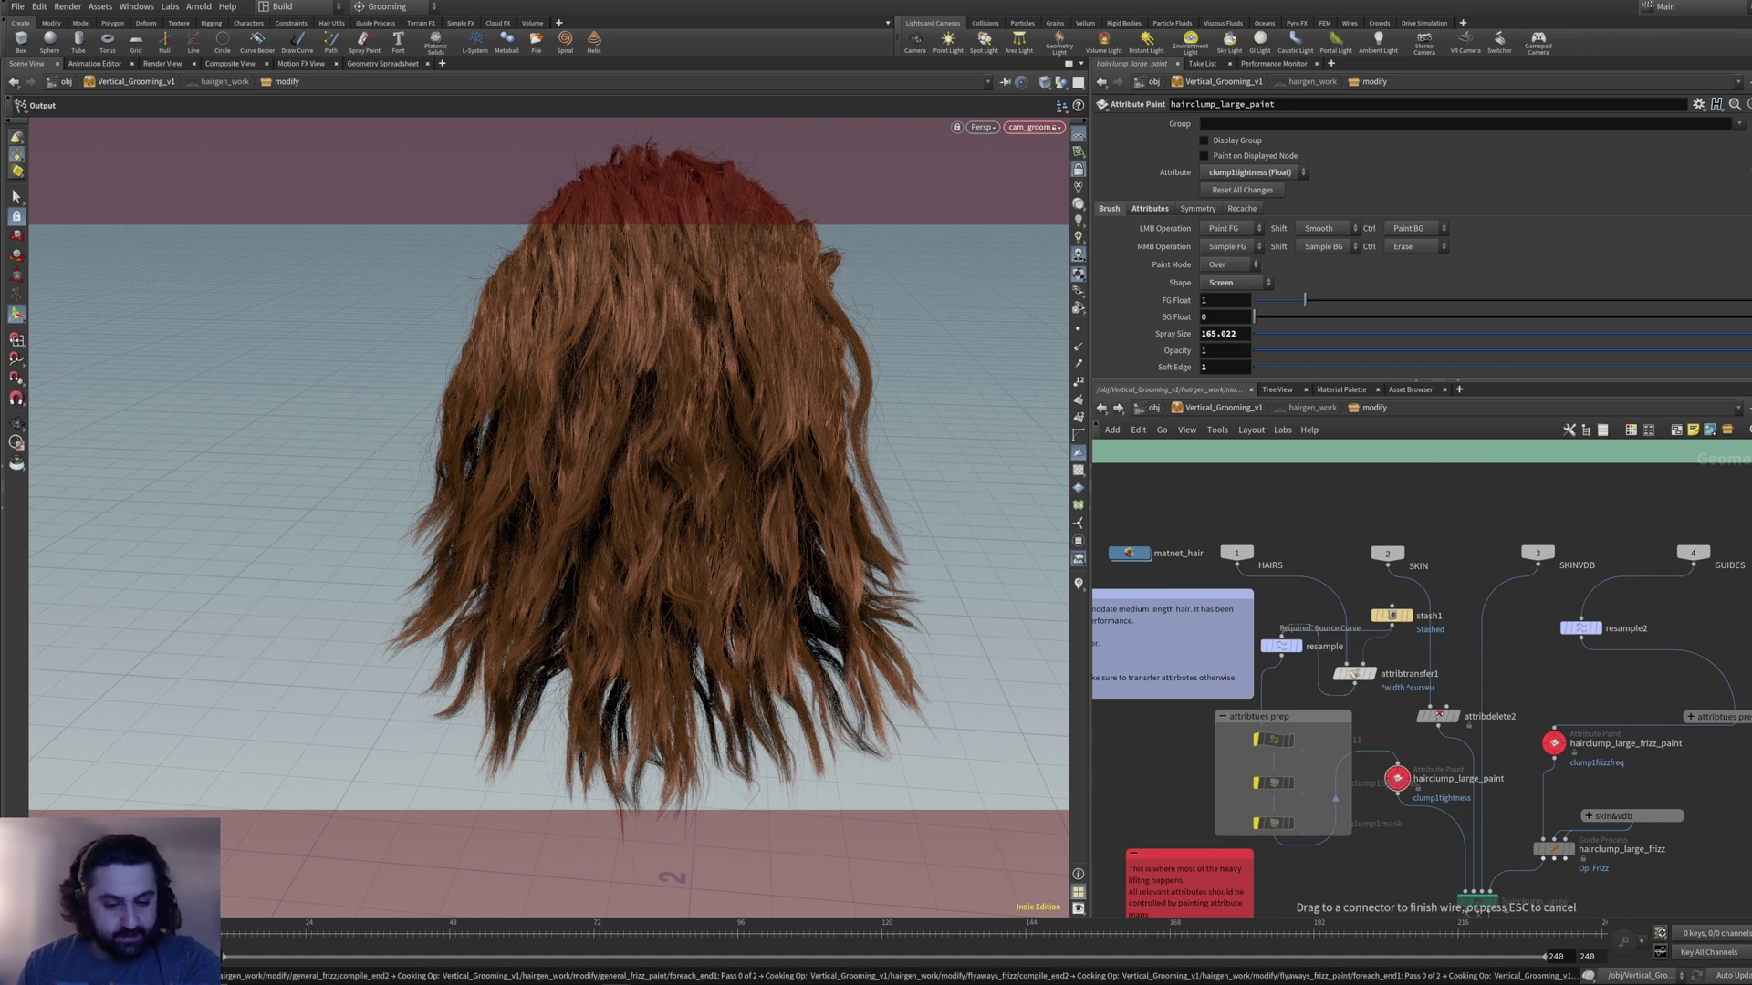
{"action": "left_click", "coordinate": [1274, 783]}
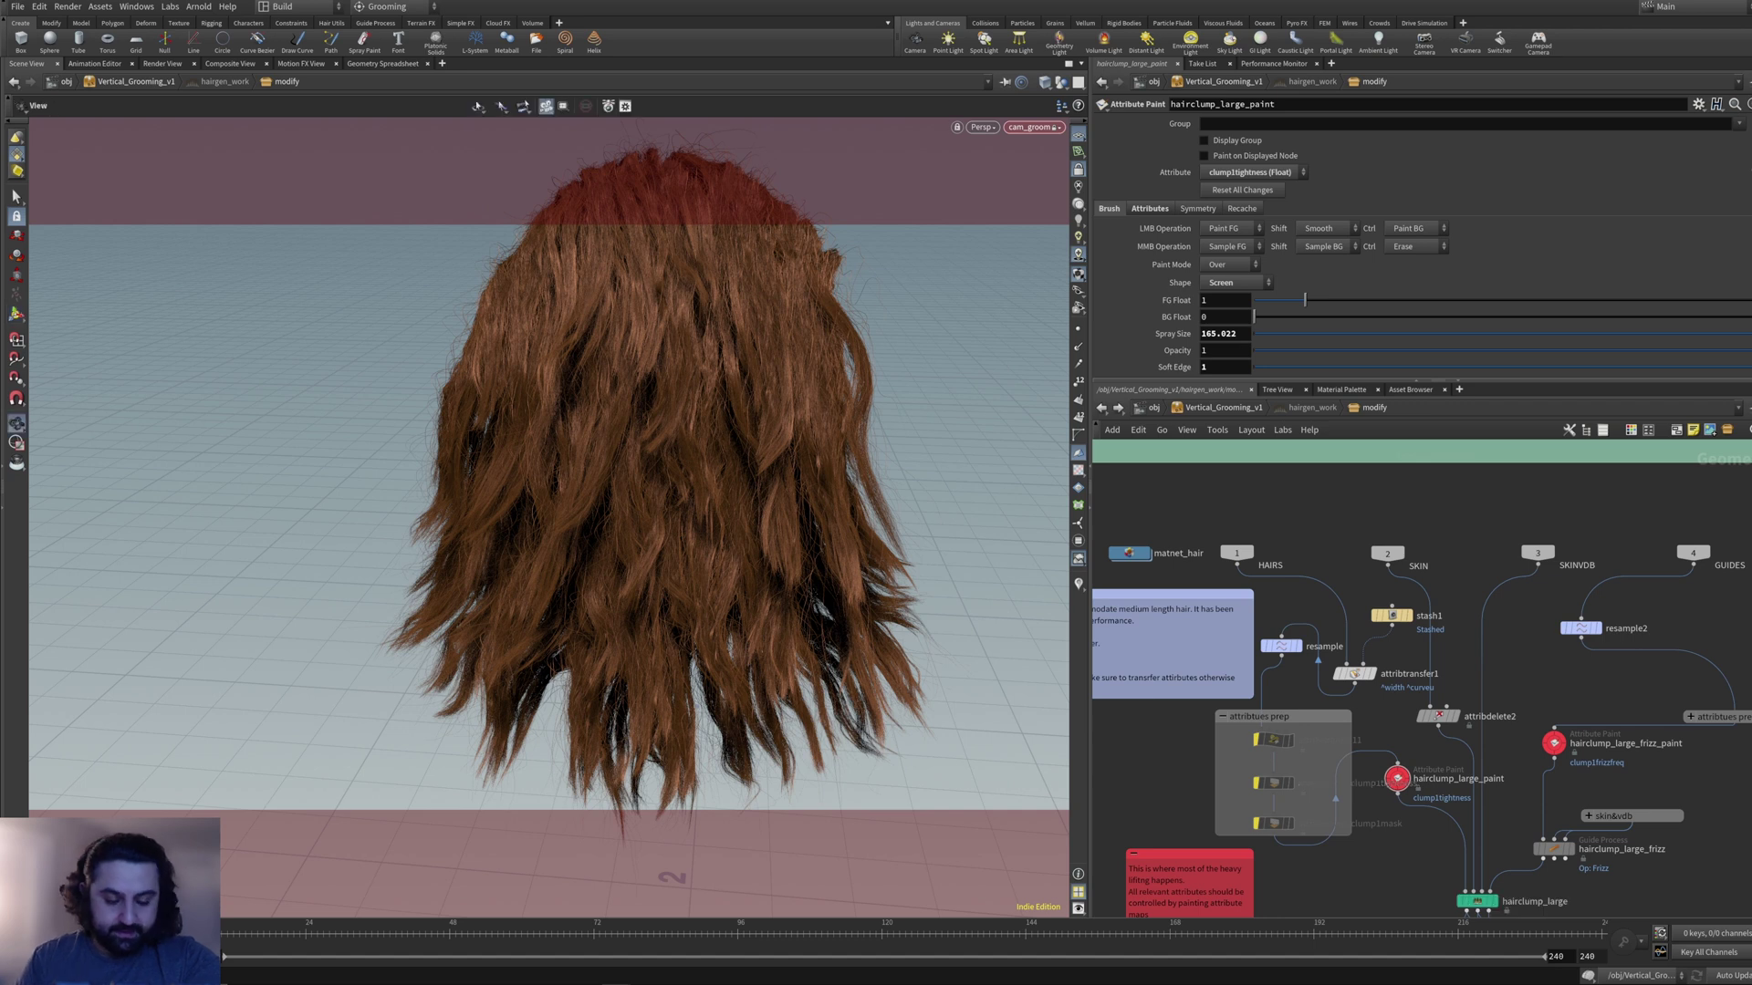
{"action": "right_click_drag", "start_coordinate": [968, 621], "coordinate": [881, 632], "text": "alt"}
{"action": "left_click_drag", "start_coordinate": [880, 632], "coordinate": [844, 617], "text": "alt"}
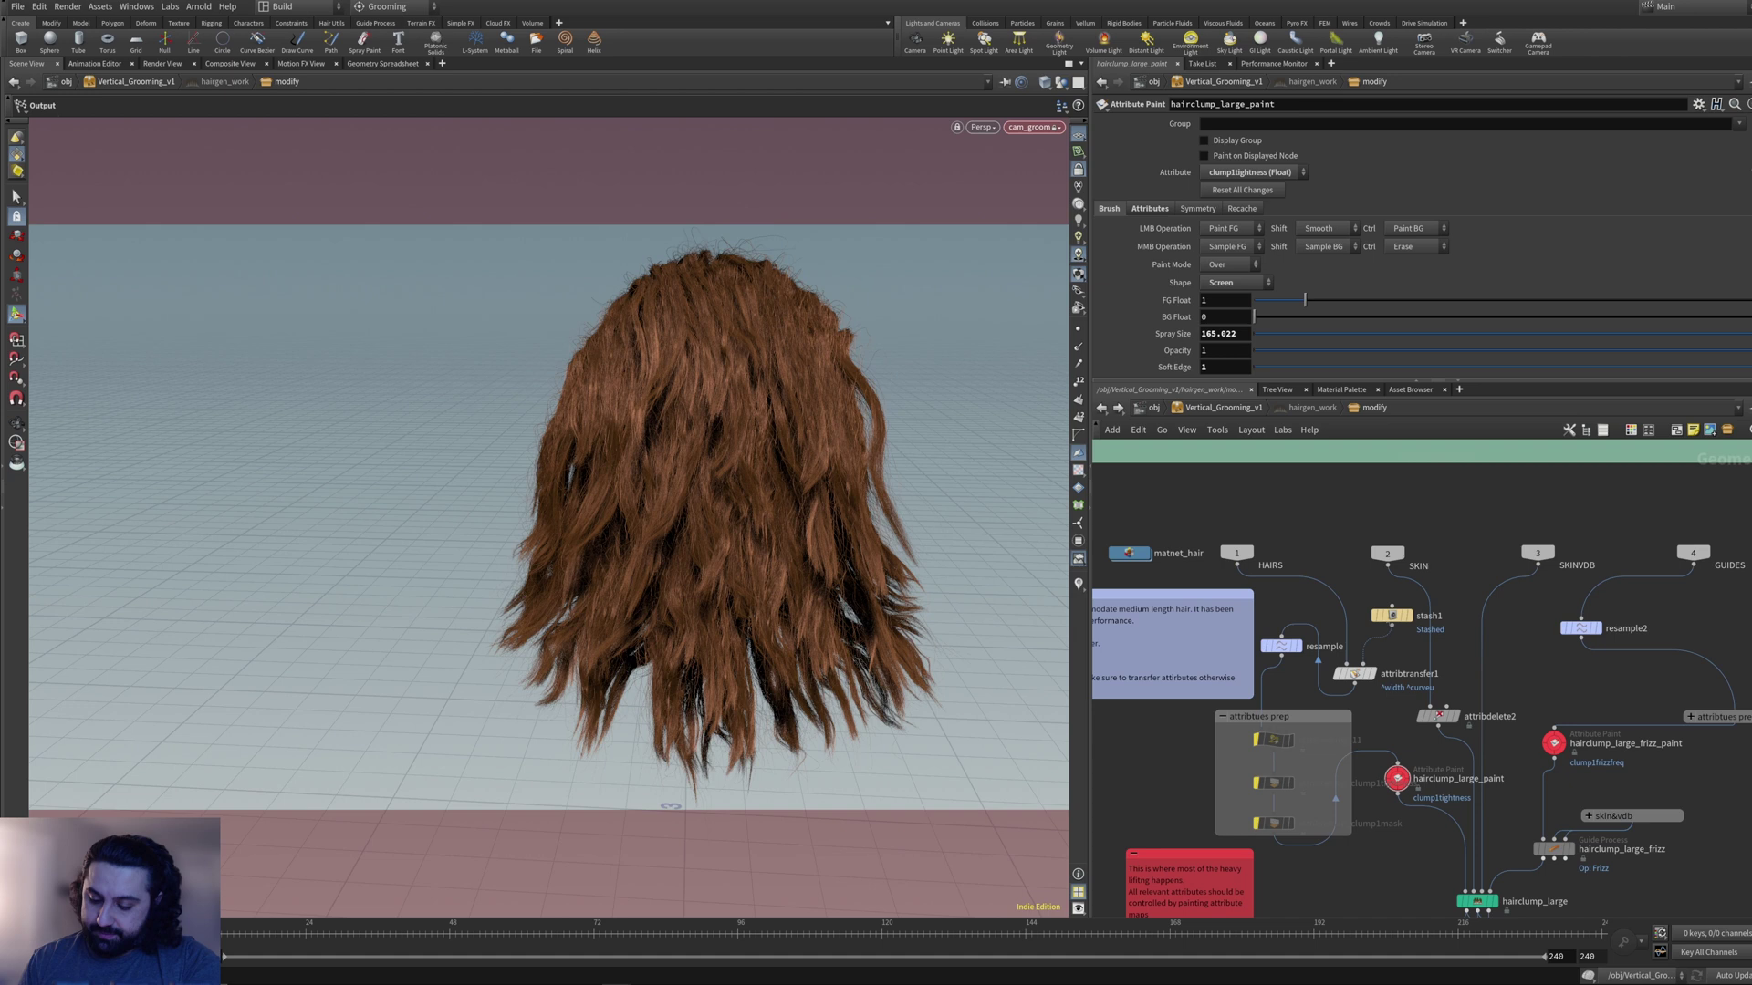
{"action": "left_click_drag", "start_coordinate": [1393, 626], "coordinate": [1282, 636]}
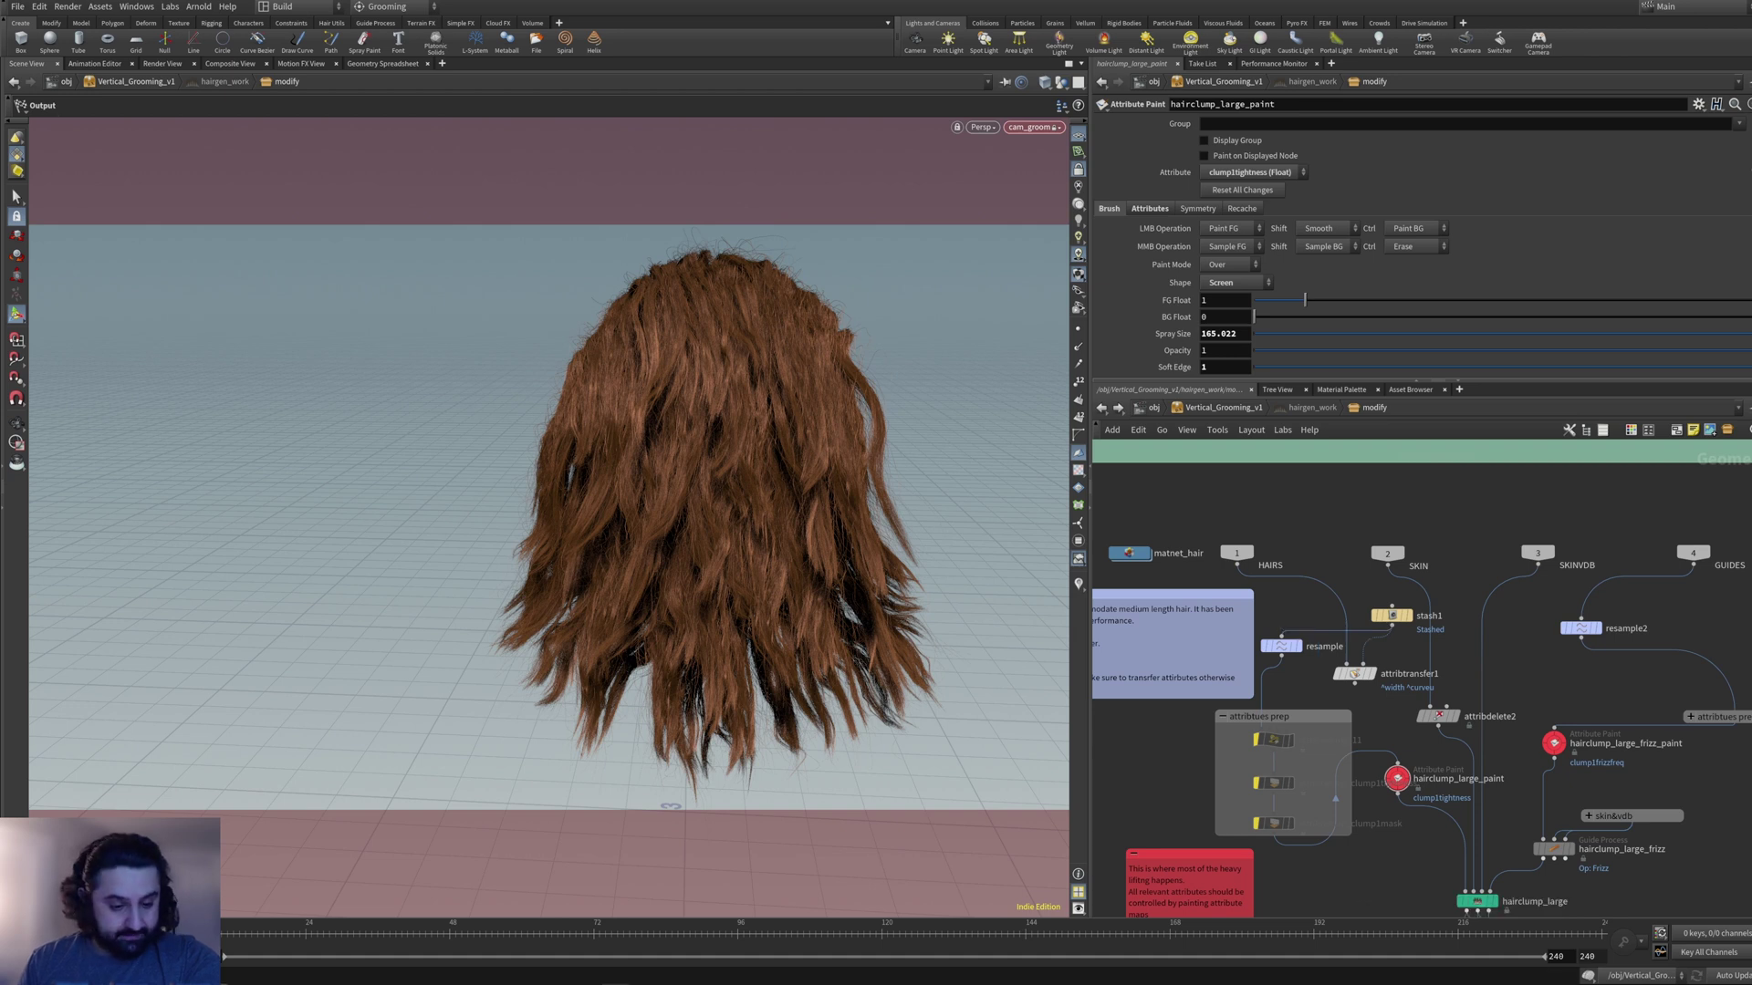
{"action": "left_click", "coordinate": [1485, 907]}
{"action": "left_click", "coordinate": [1482, 908]}
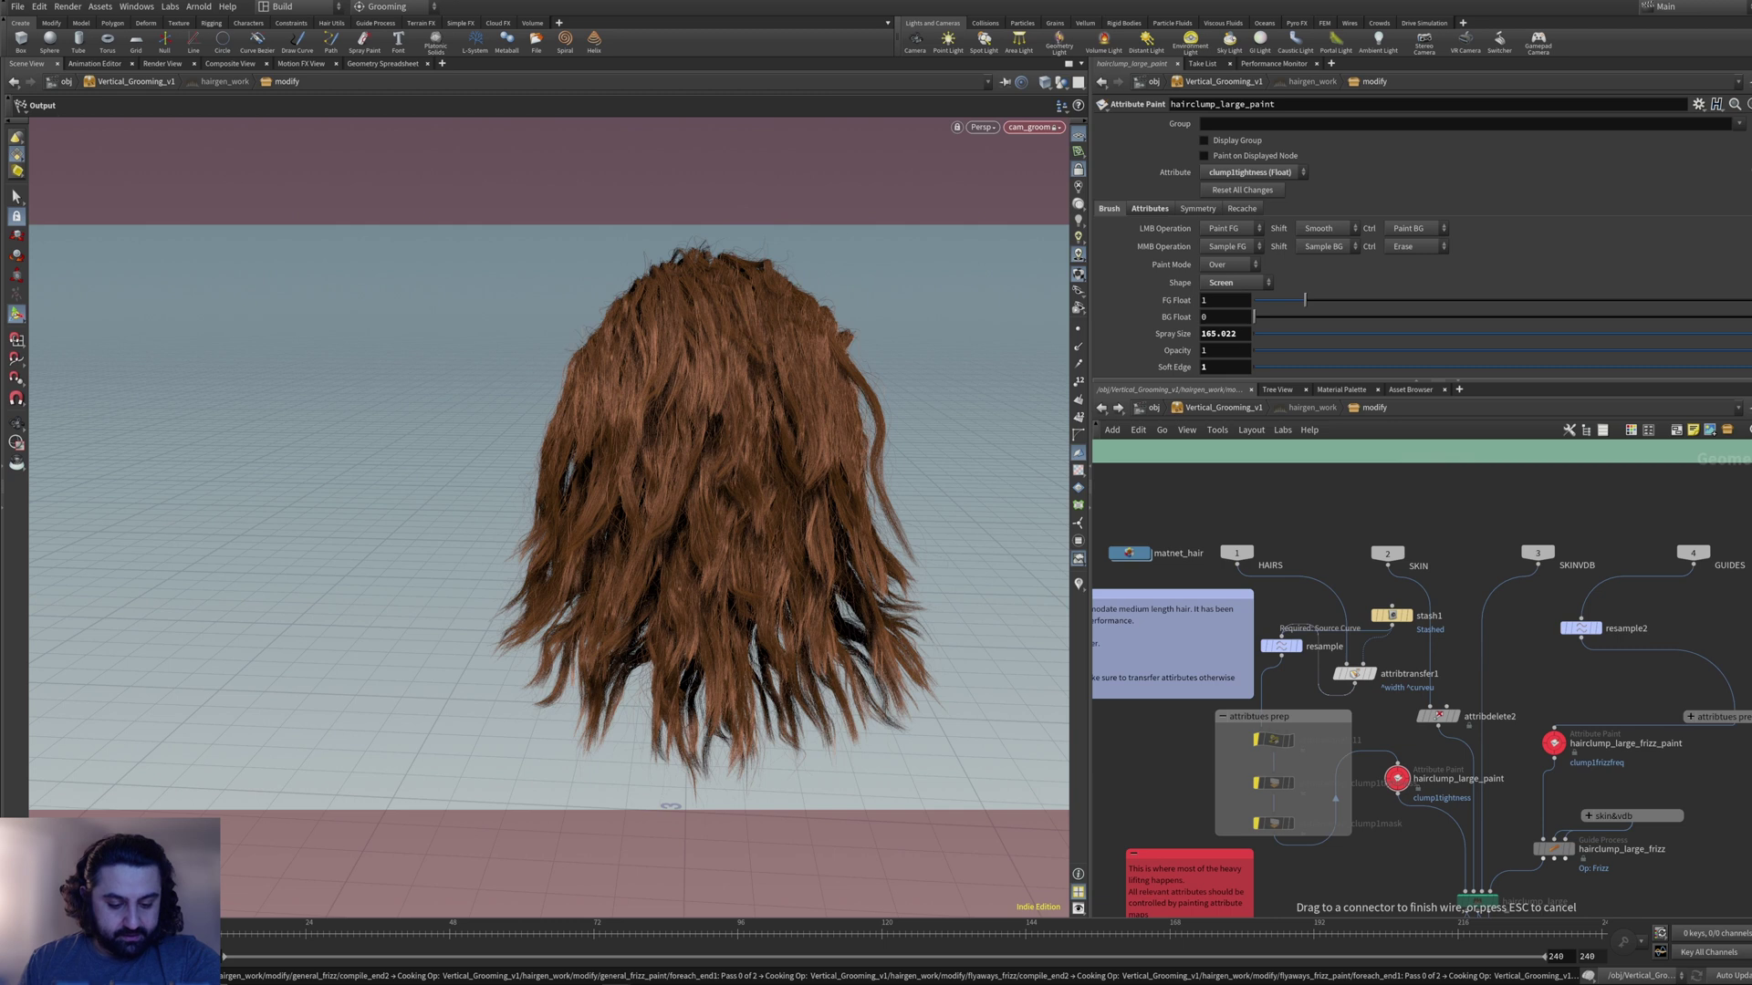
{"action": "left_click", "coordinate": [1318, 636]}
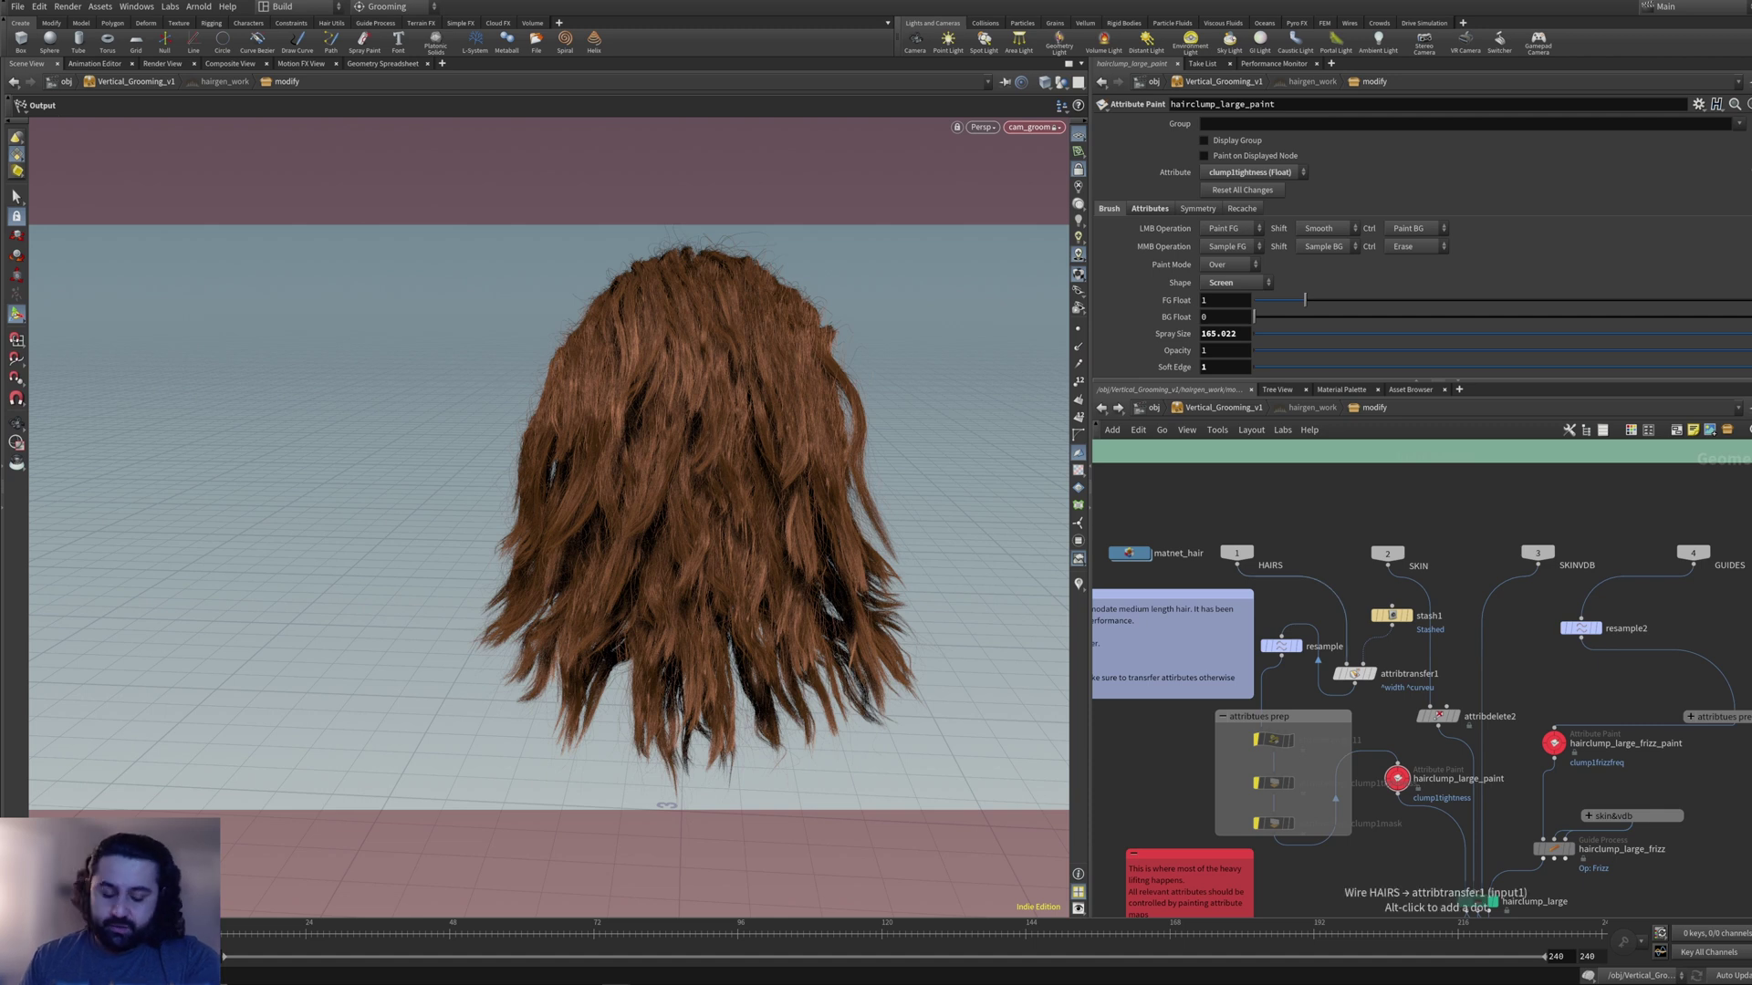
- Inspect attribwrangle11 and attribremap_clump1mask in the large clump's attributes prep box, briefly templating the wrangle's hairs
{"action": "middle_click_drag", "start_coordinate": [1485, 905], "coordinate": [1440, 816]}
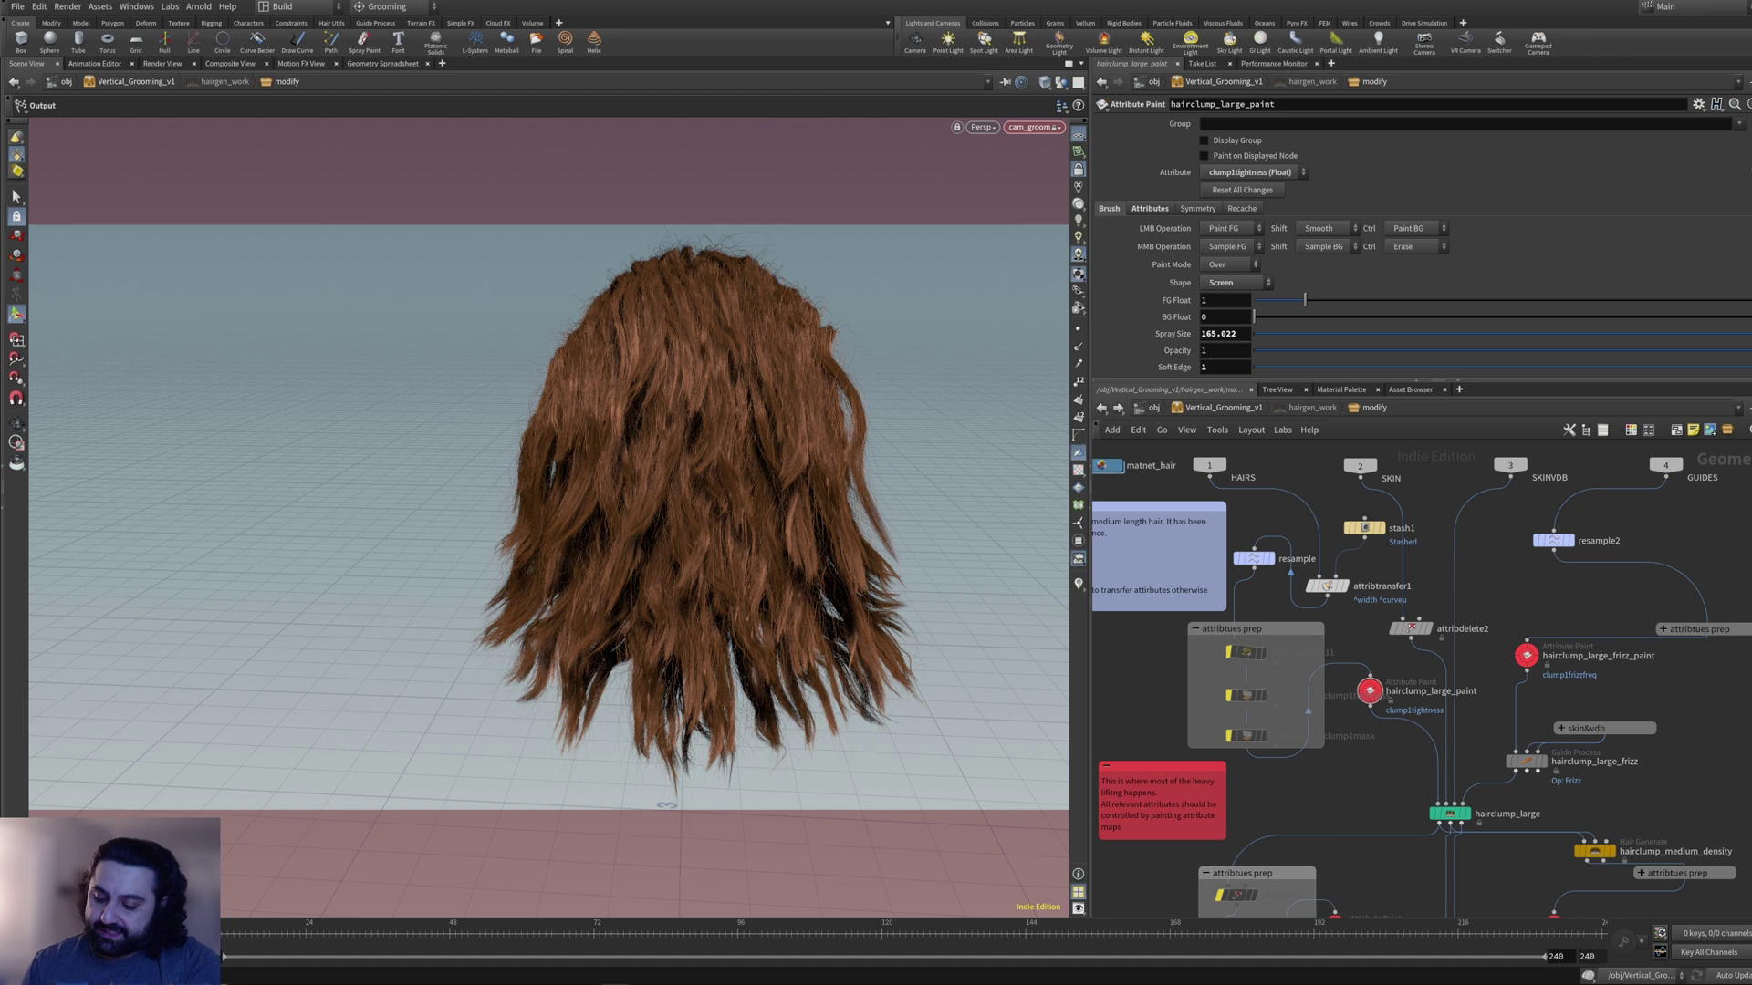
{"action": "left_click", "coordinate": [1246, 736]}
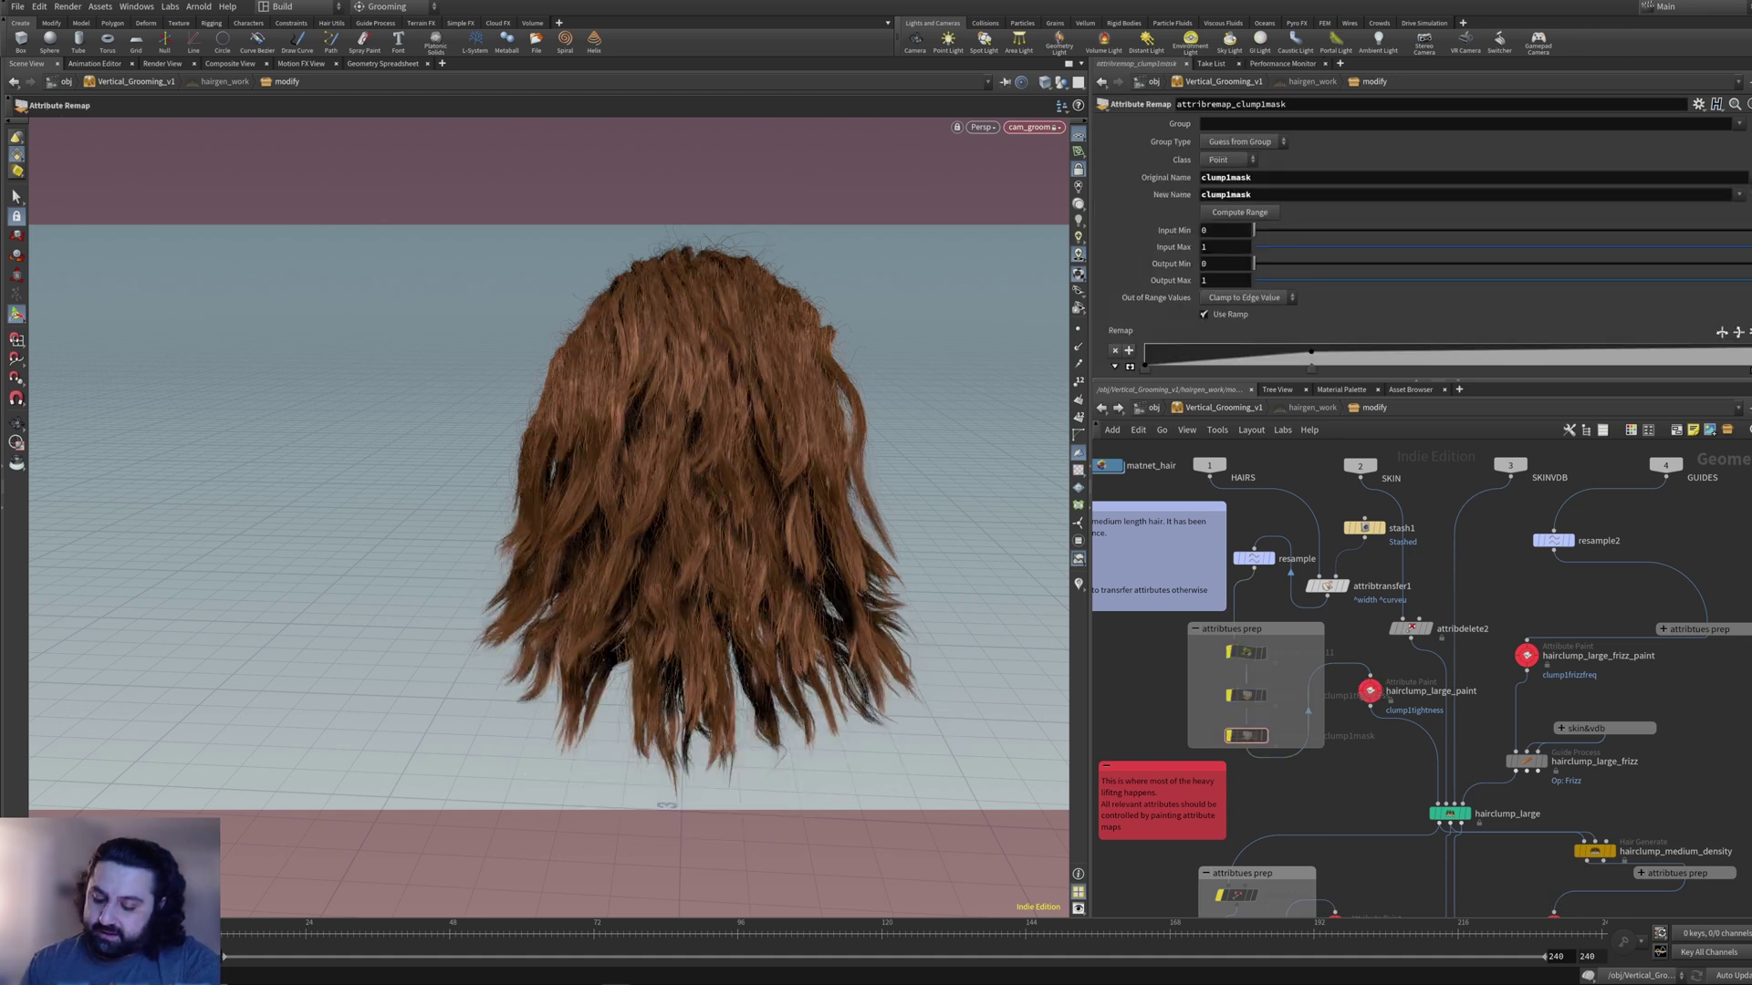
{"action": "left_click", "coordinate": [1246, 651]}
{"action": "left_click", "coordinate": [1268, 651]}
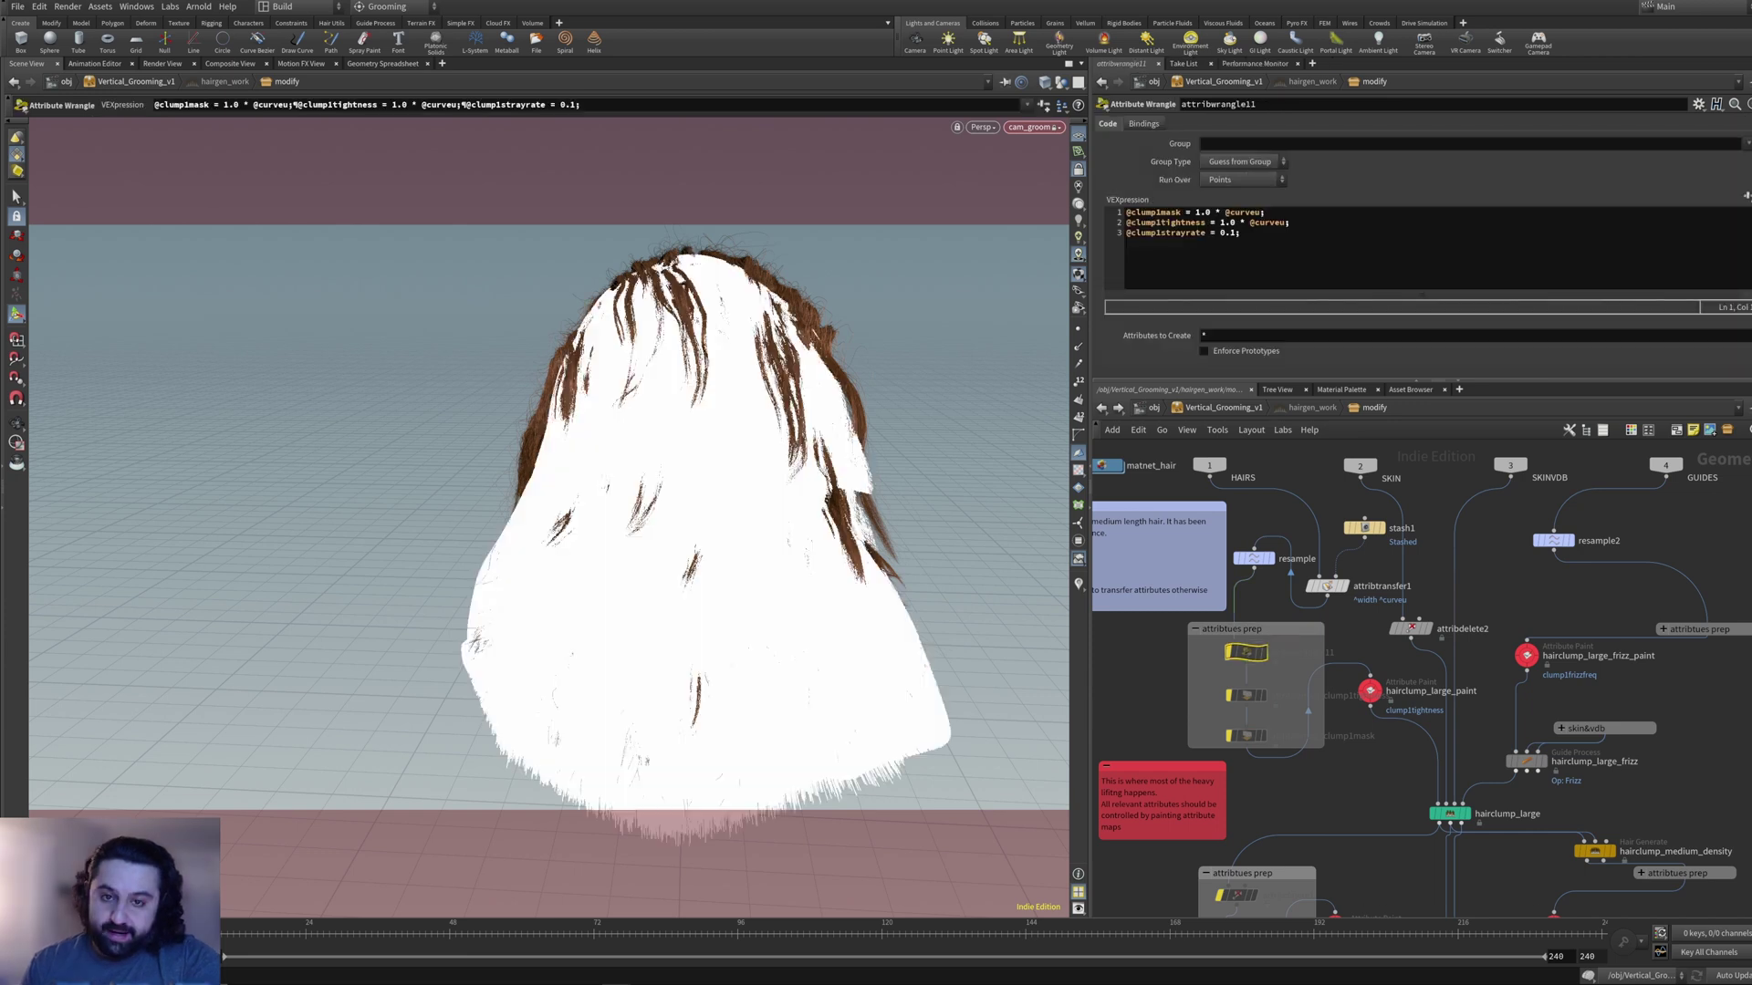
{"action": "left_click", "coordinate": [1288, 674]}
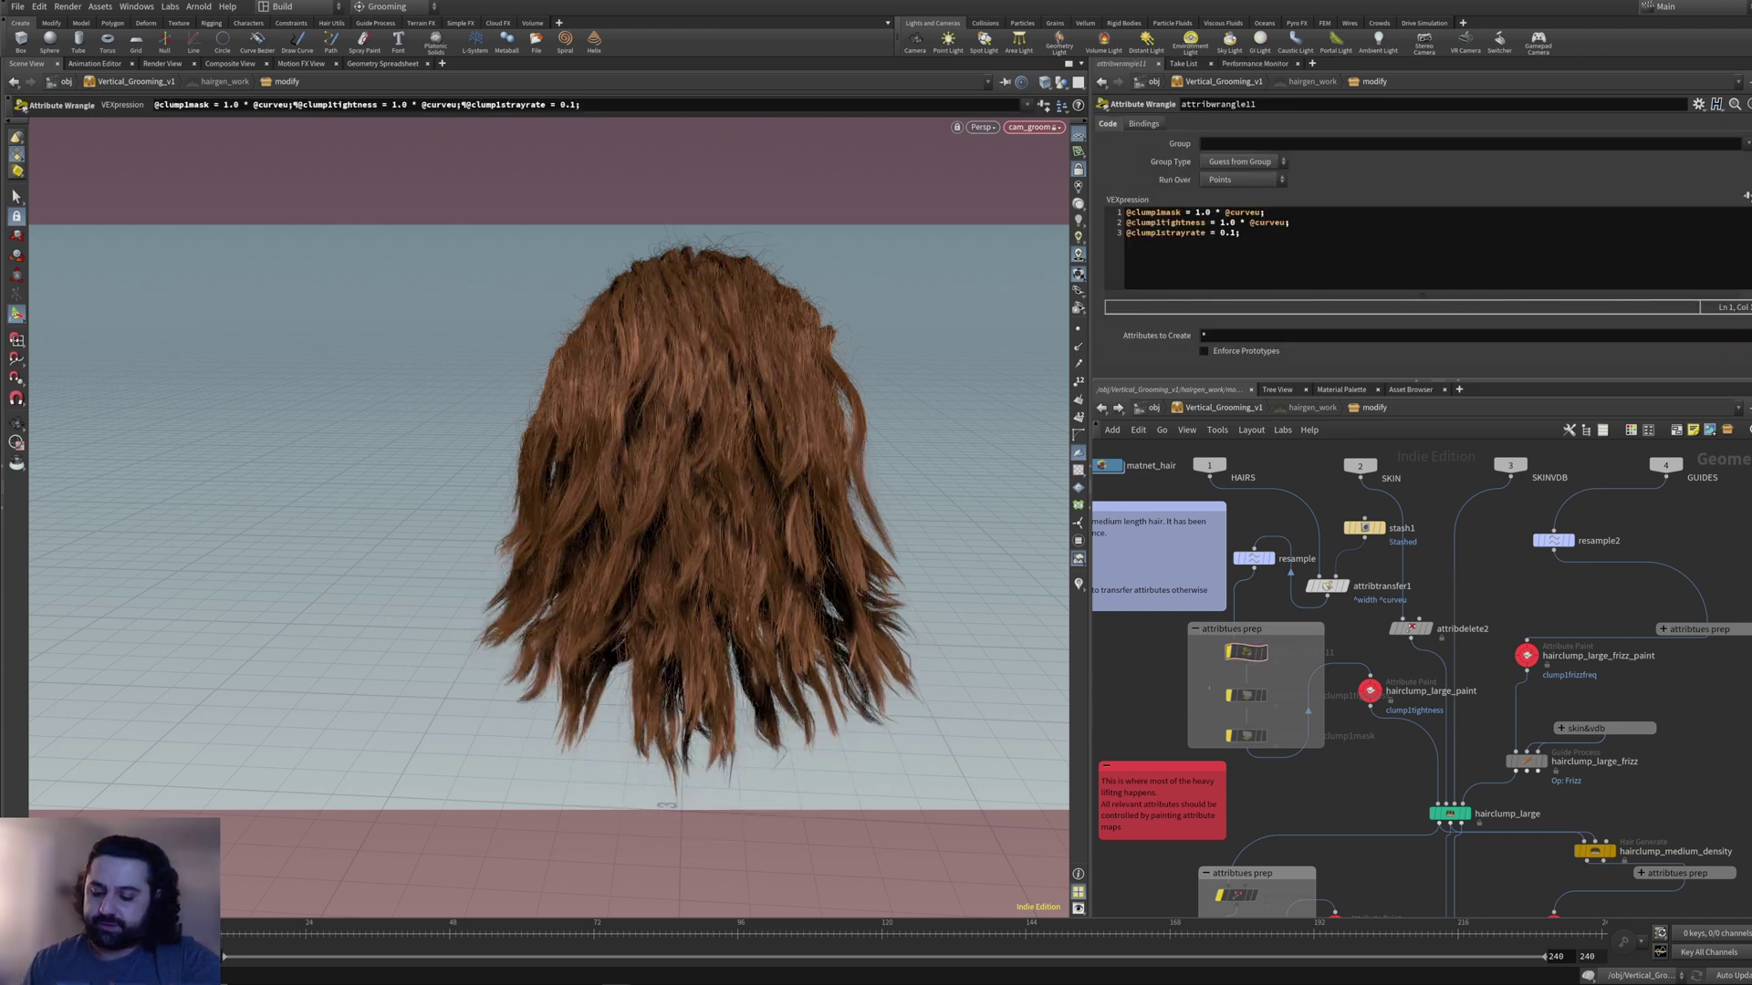
{"action": "left_click_drag", "start_coordinate": [1209, 688], "coordinate": [1247, 741]}
{"action": "left_click", "coordinate": [1272, 787]}
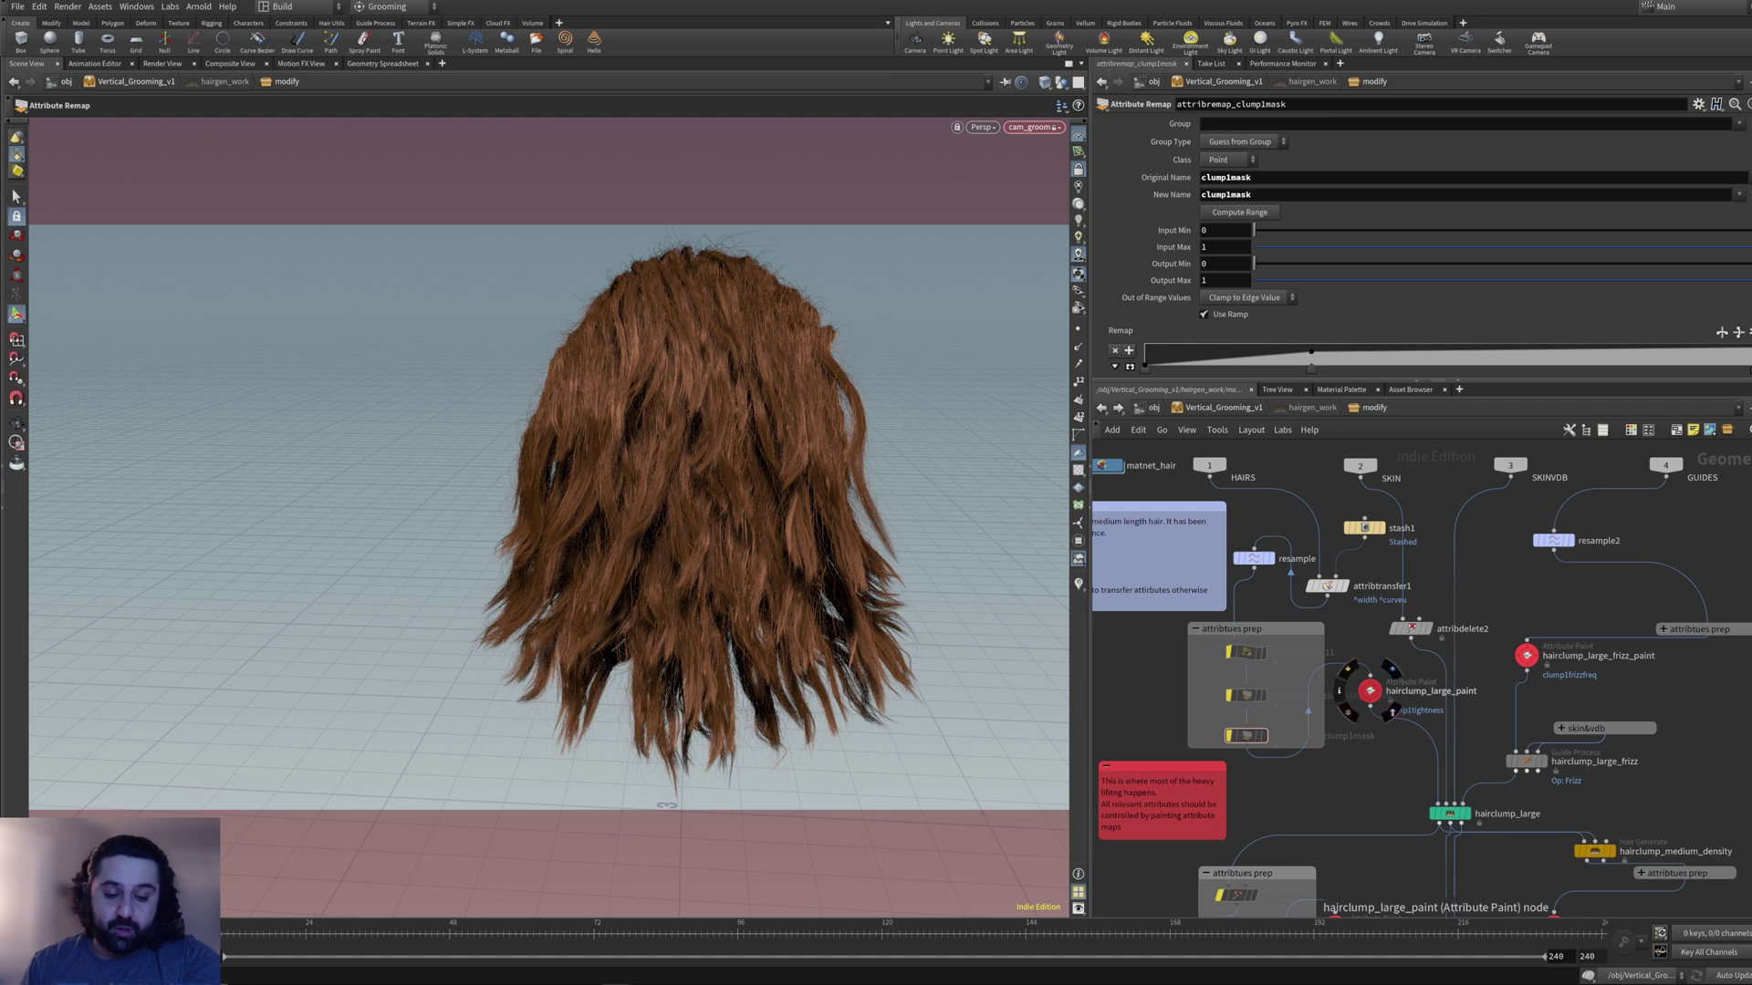
- Select hairclump_large_paint, briefly template its hairs, and turn on the visualization of its clump1tightness attribute
{"action": "left_click", "coordinate": [1369, 691]}
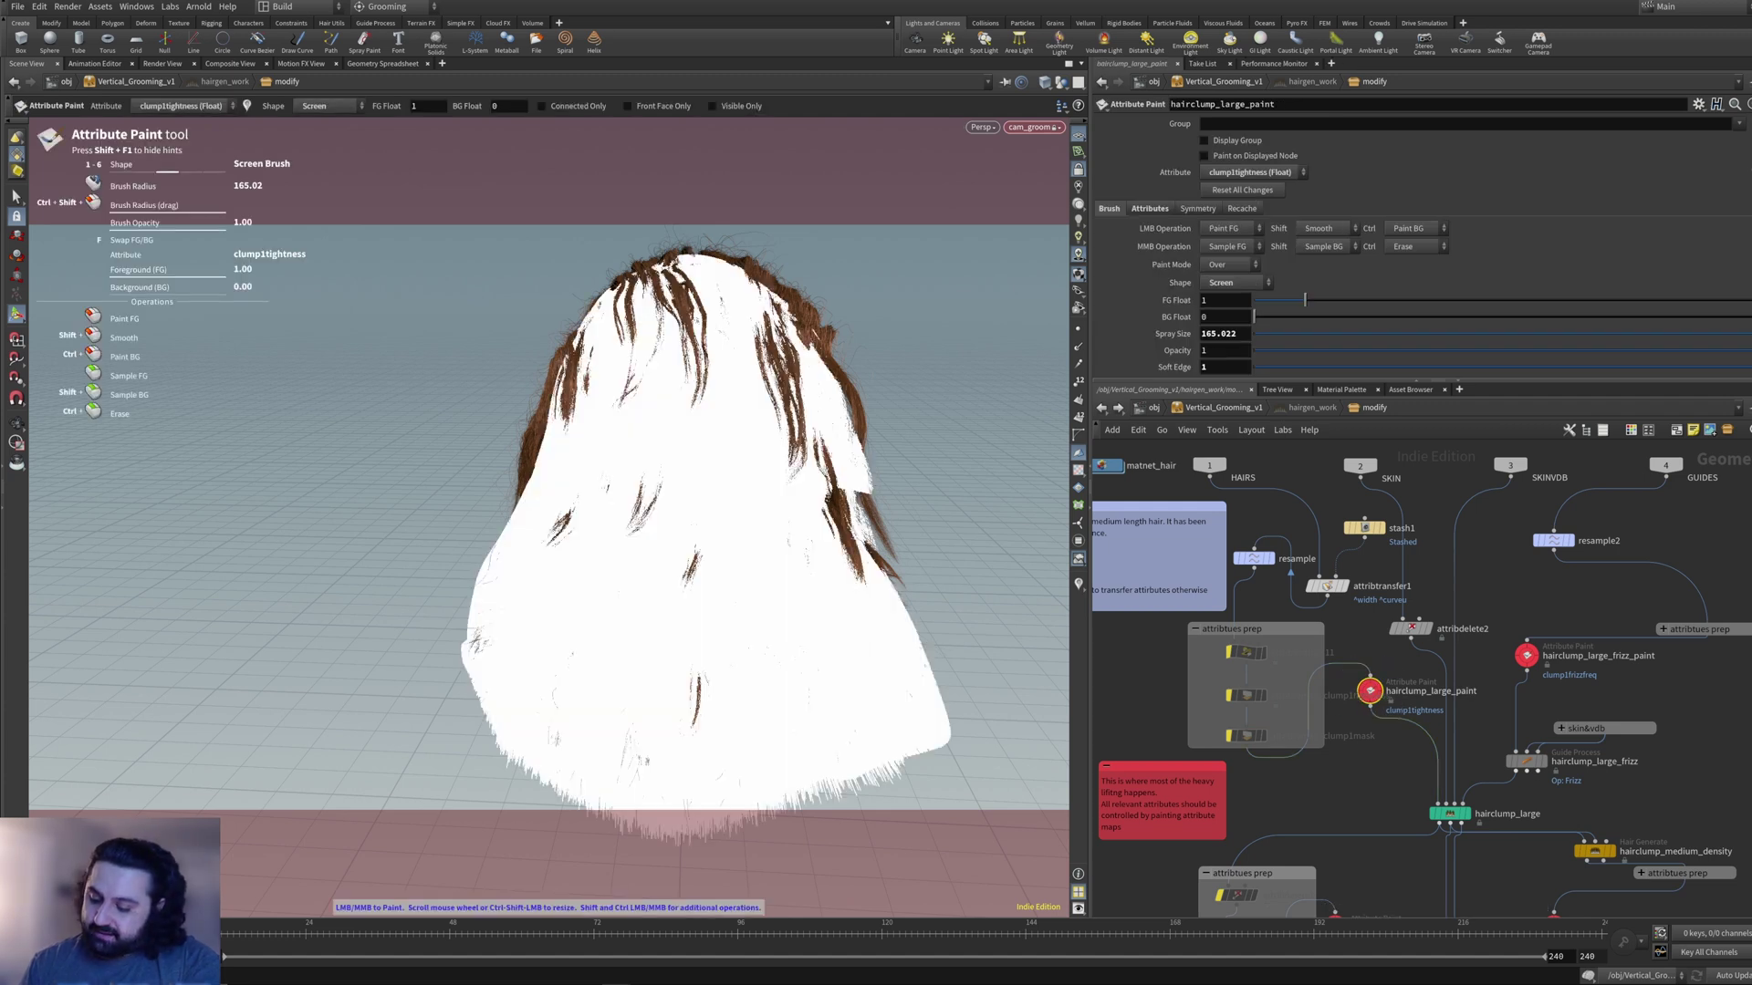
{"action": "left_click_drag", "start_coordinate": [1477, 707], "coordinate": [1480, 727]}
{"action": "left_click", "coordinate": [1370, 691]}
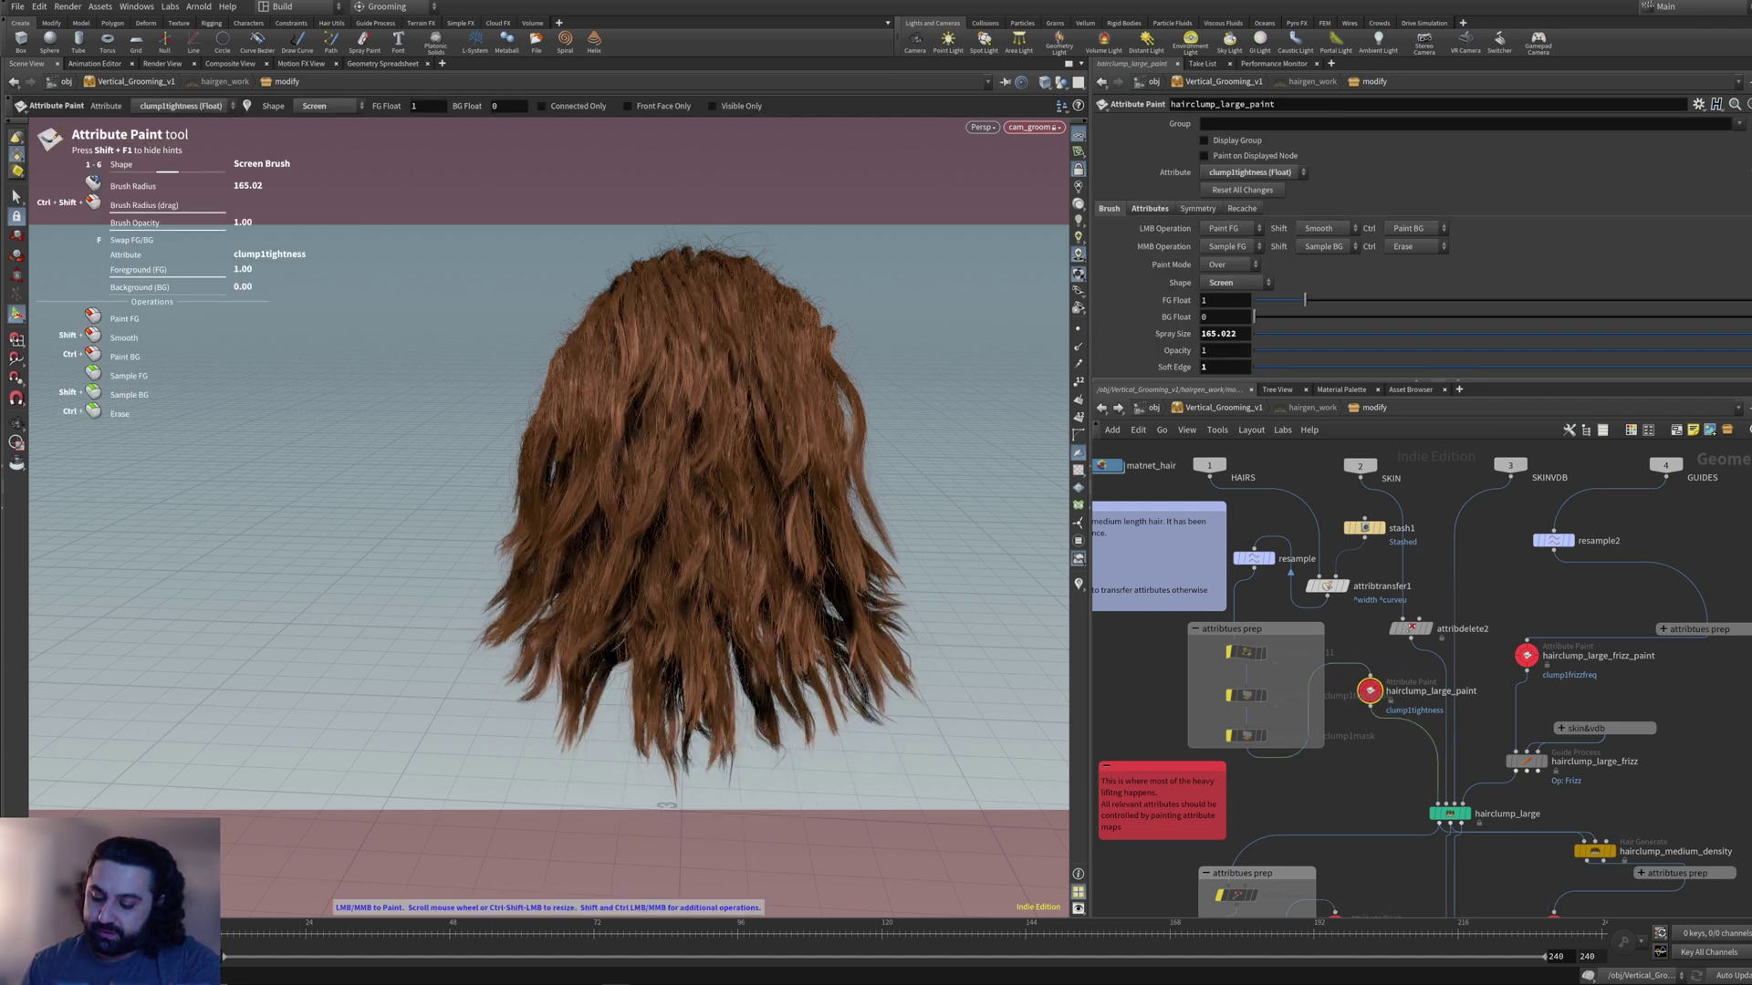
{"action": "left_click", "coordinate": [1477, 718]}
{"action": "left_click", "coordinate": [1078, 584]}
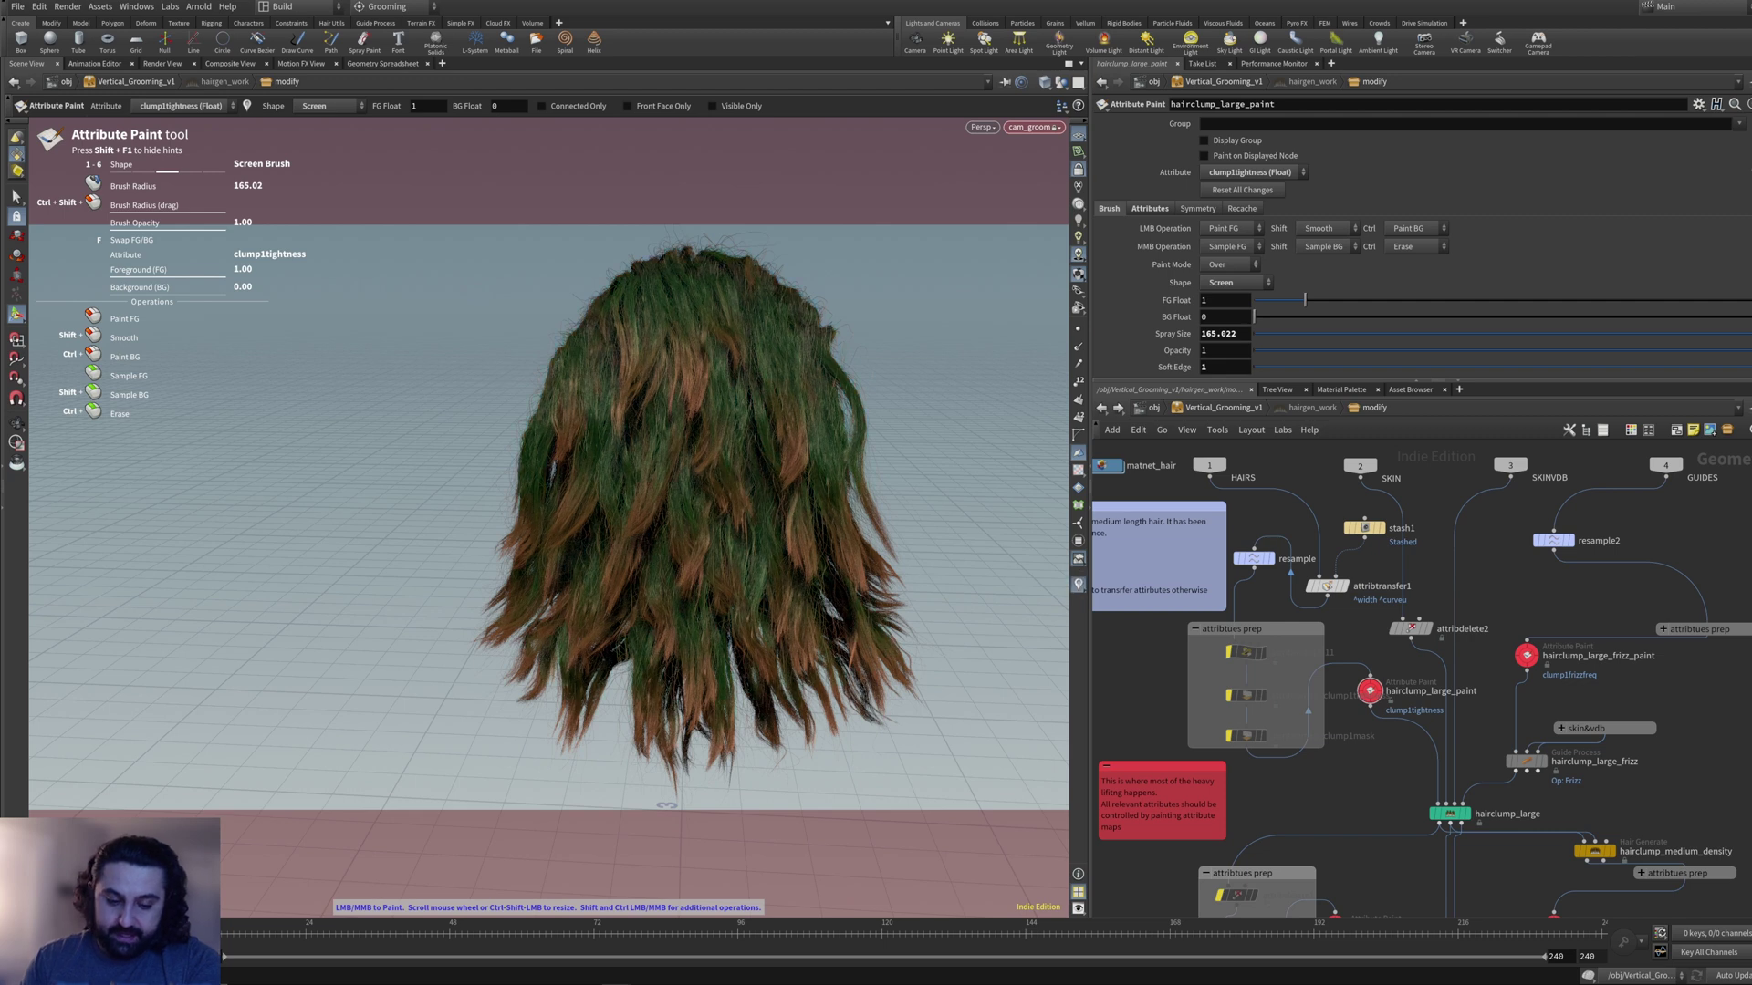
- Compare the clump1tightness visualization on the hair with the resample node fed by stash1 and by attribtransfer1
{"action": "mouse_move", "coordinate": [792, 452]}
{"action": "left_mouse_down", "text": "alt"}
{"action": "mouse_move", "coordinate": [775, 488]}
{"action": "mouse_move", "coordinate": [812, 456]}
{"action": "left_mouse_up", "text": "alt"}
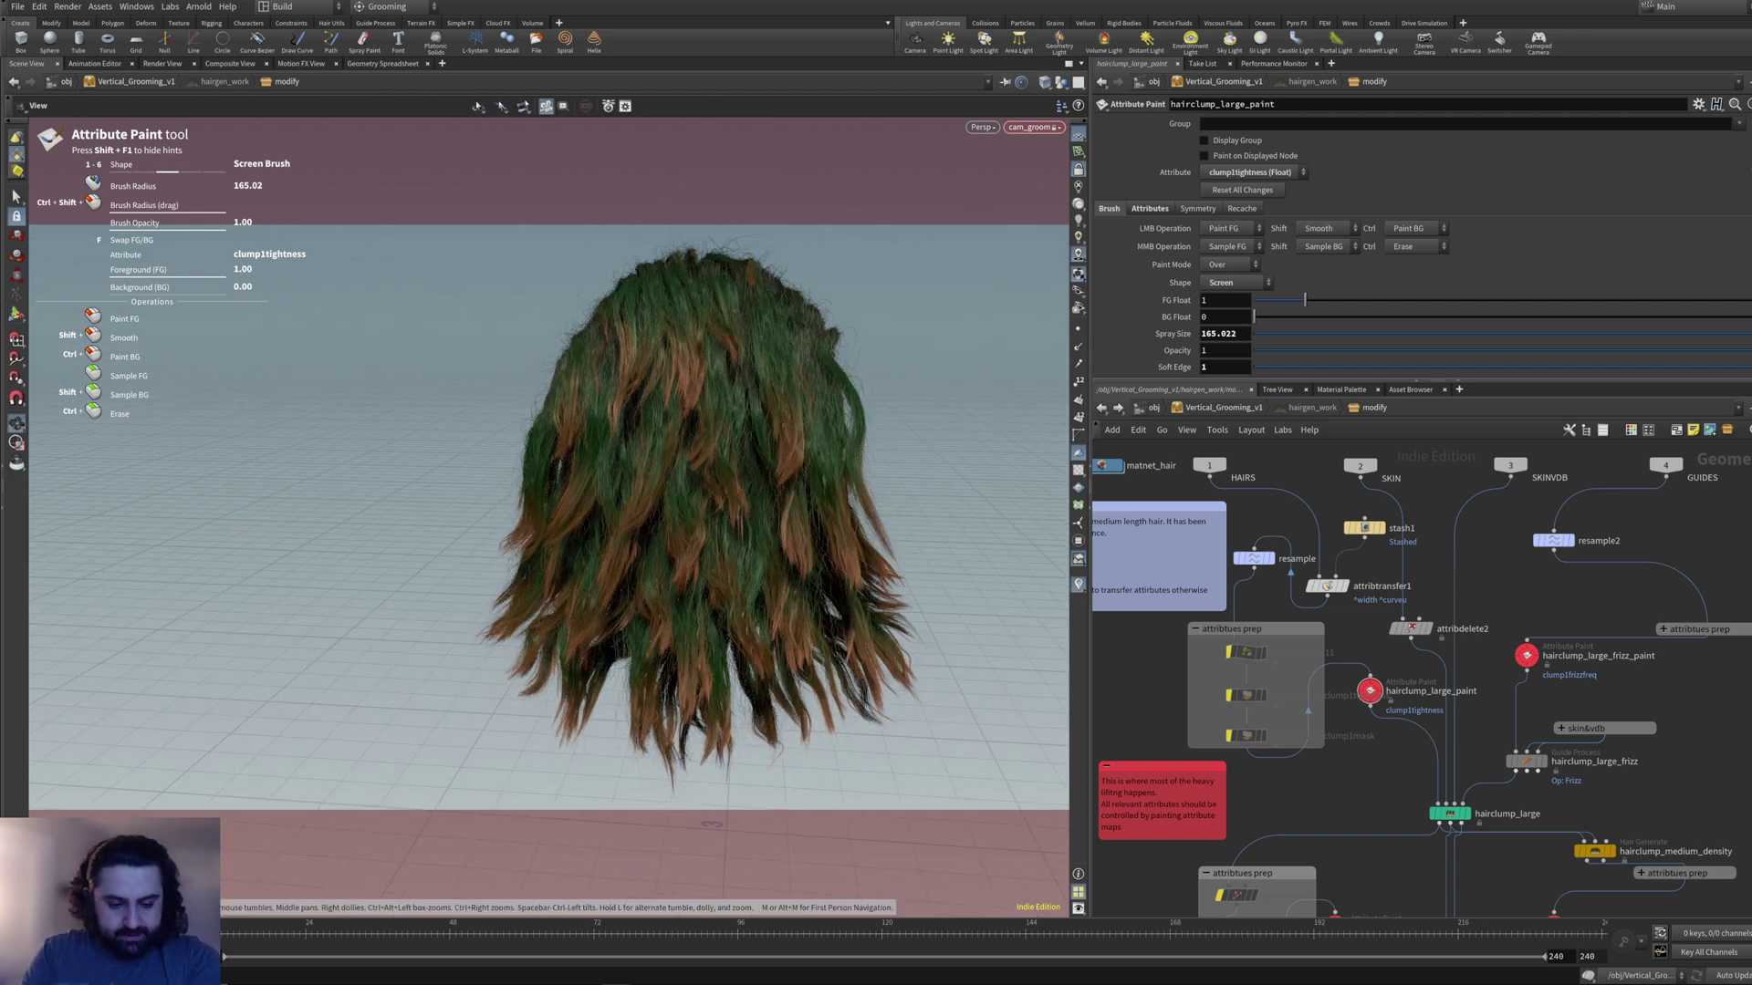
{"action": "right_click_drag", "start_coordinate": [812, 456], "coordinate": [767, 429], "text": "alt"}
{"action": "middle_click_drag", "start_coordinate": [857, 512], "coordinate": [837, 504], "text": "alt"}
{"action": "left_click_drag", "start_coordinate": [1364, 545], "coordinate": [1255, 548]}
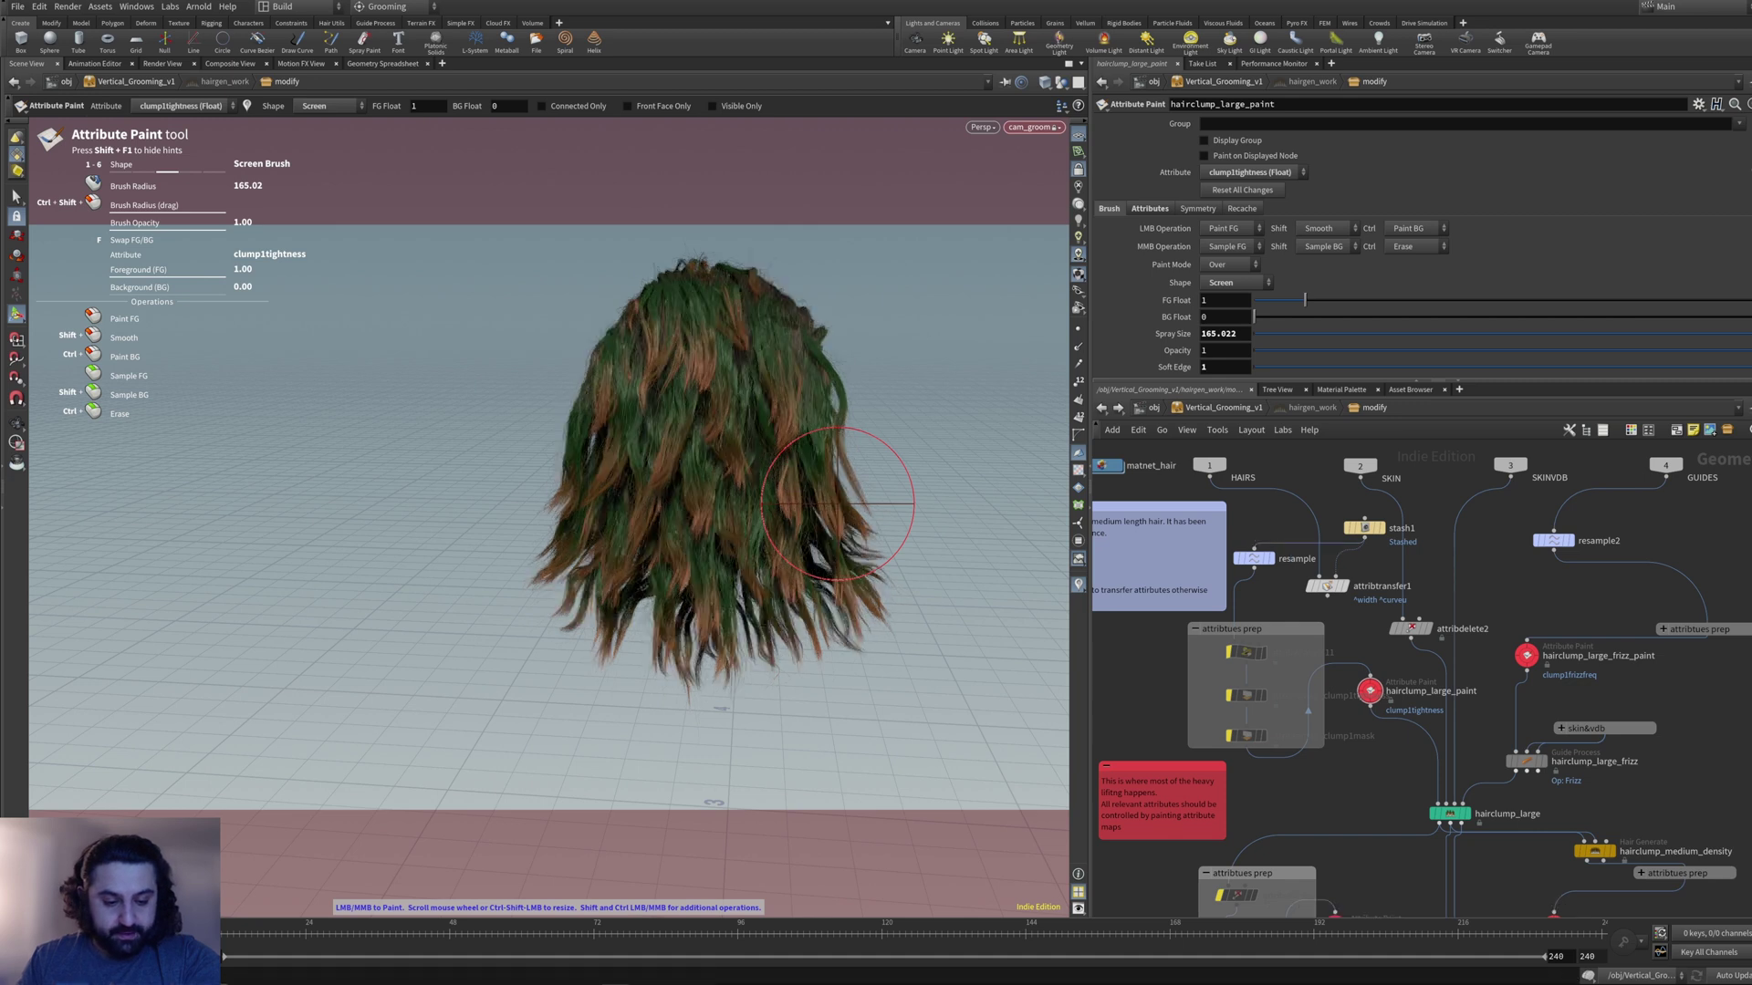
{"action": "left_click_drag", "start_coordinate": [1326, 596], "coordinate": [1256, 549]}
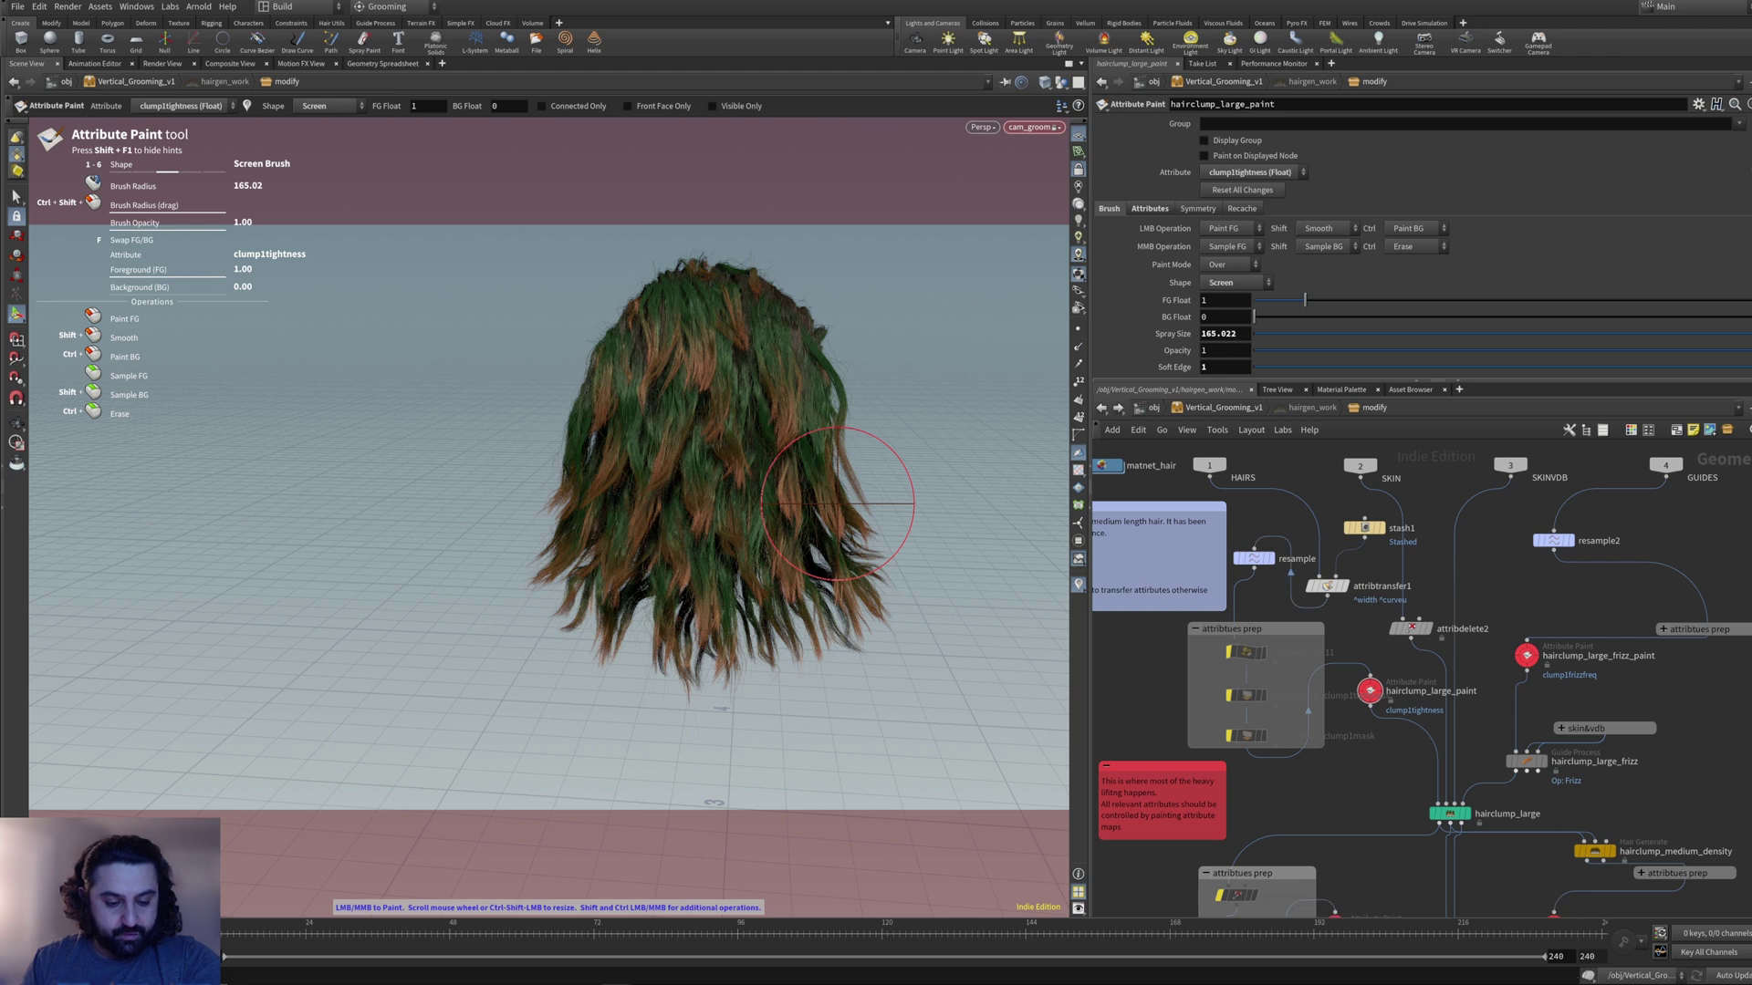
- Select hairclump_medium_paint and display it to view the hair at its clump2tightness paint stage
{"action": "middle_click_drag", "start_coordinate": [1423, 776], "coordinate": [1388, 540]}
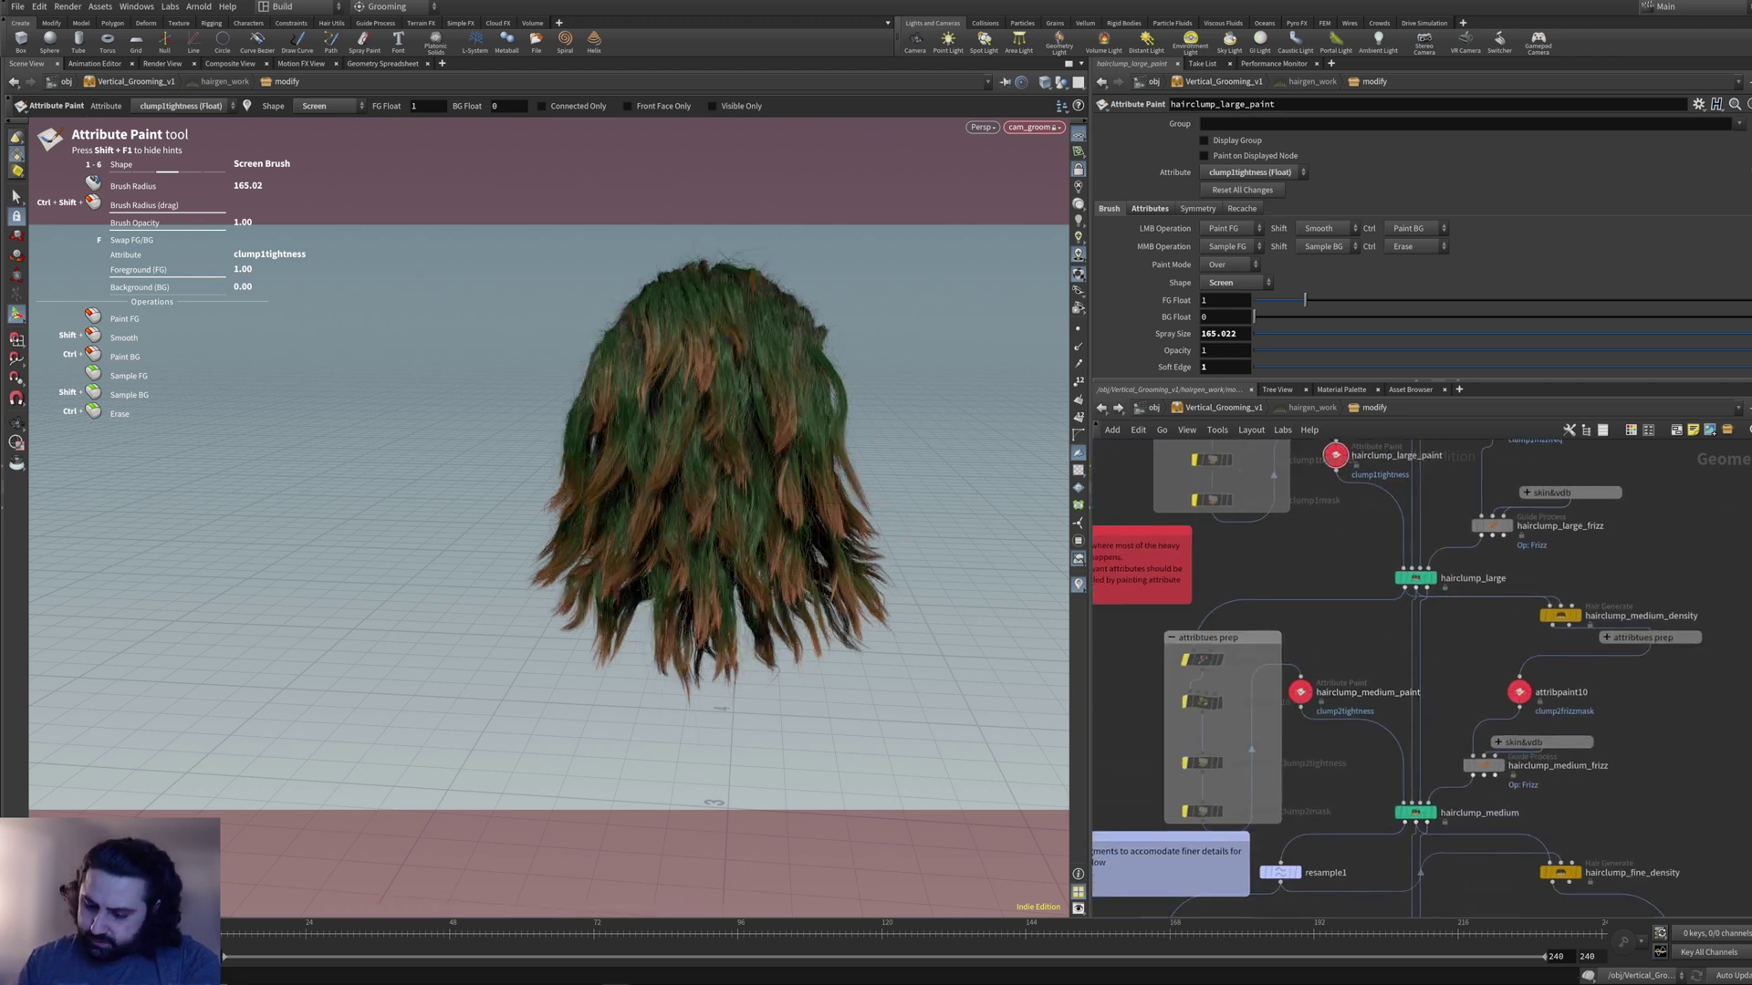
{"action": "left_click", "coordinate": [1336, 455]}
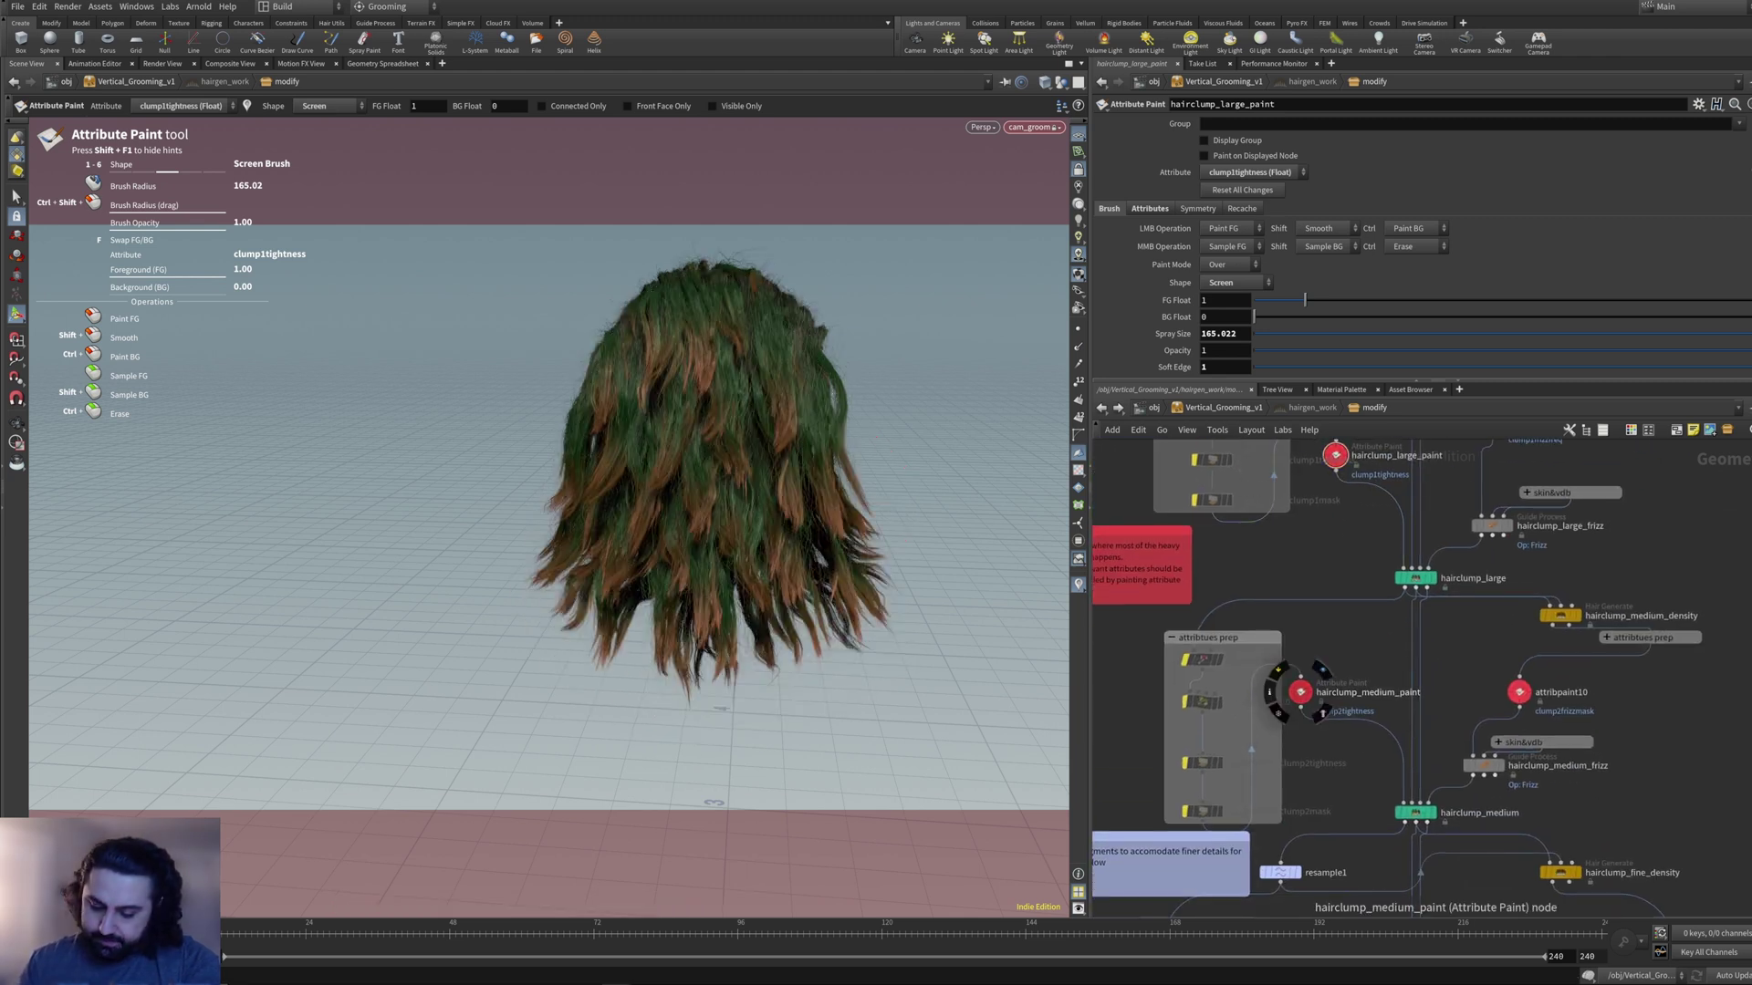
{"action": "left_click", "coordinate": [1300, 691]}
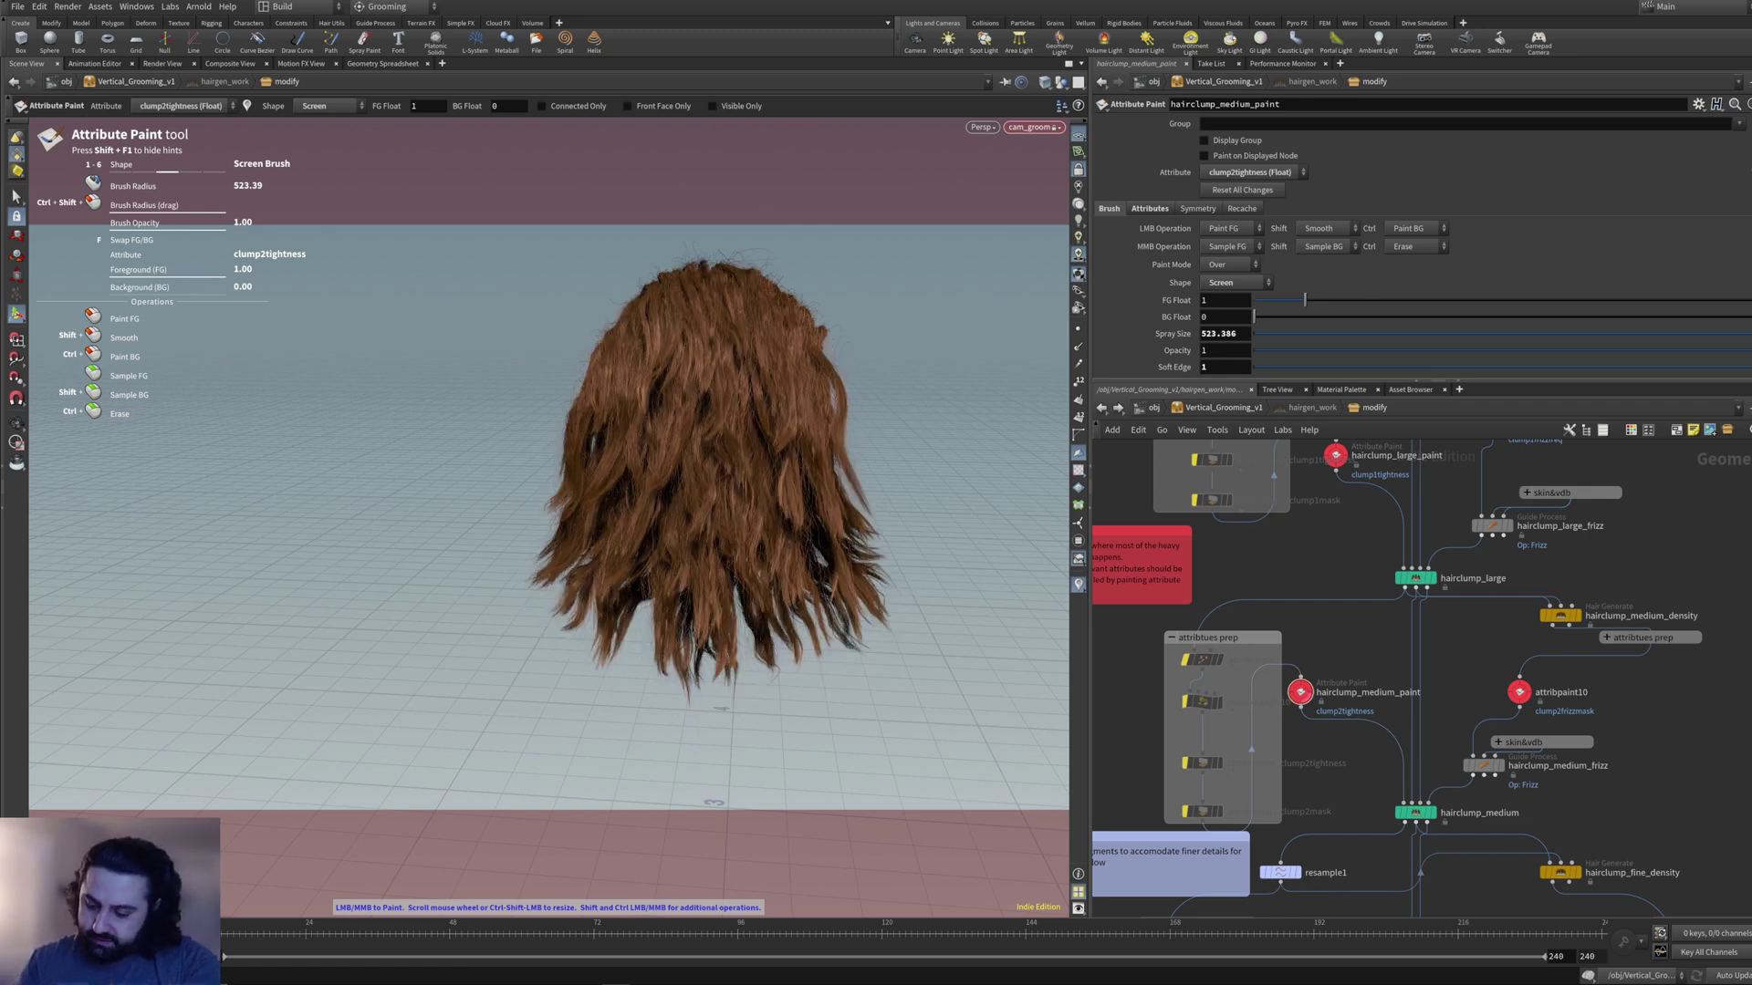
{"action": "left_click", "coordinate": [1322, 675]}
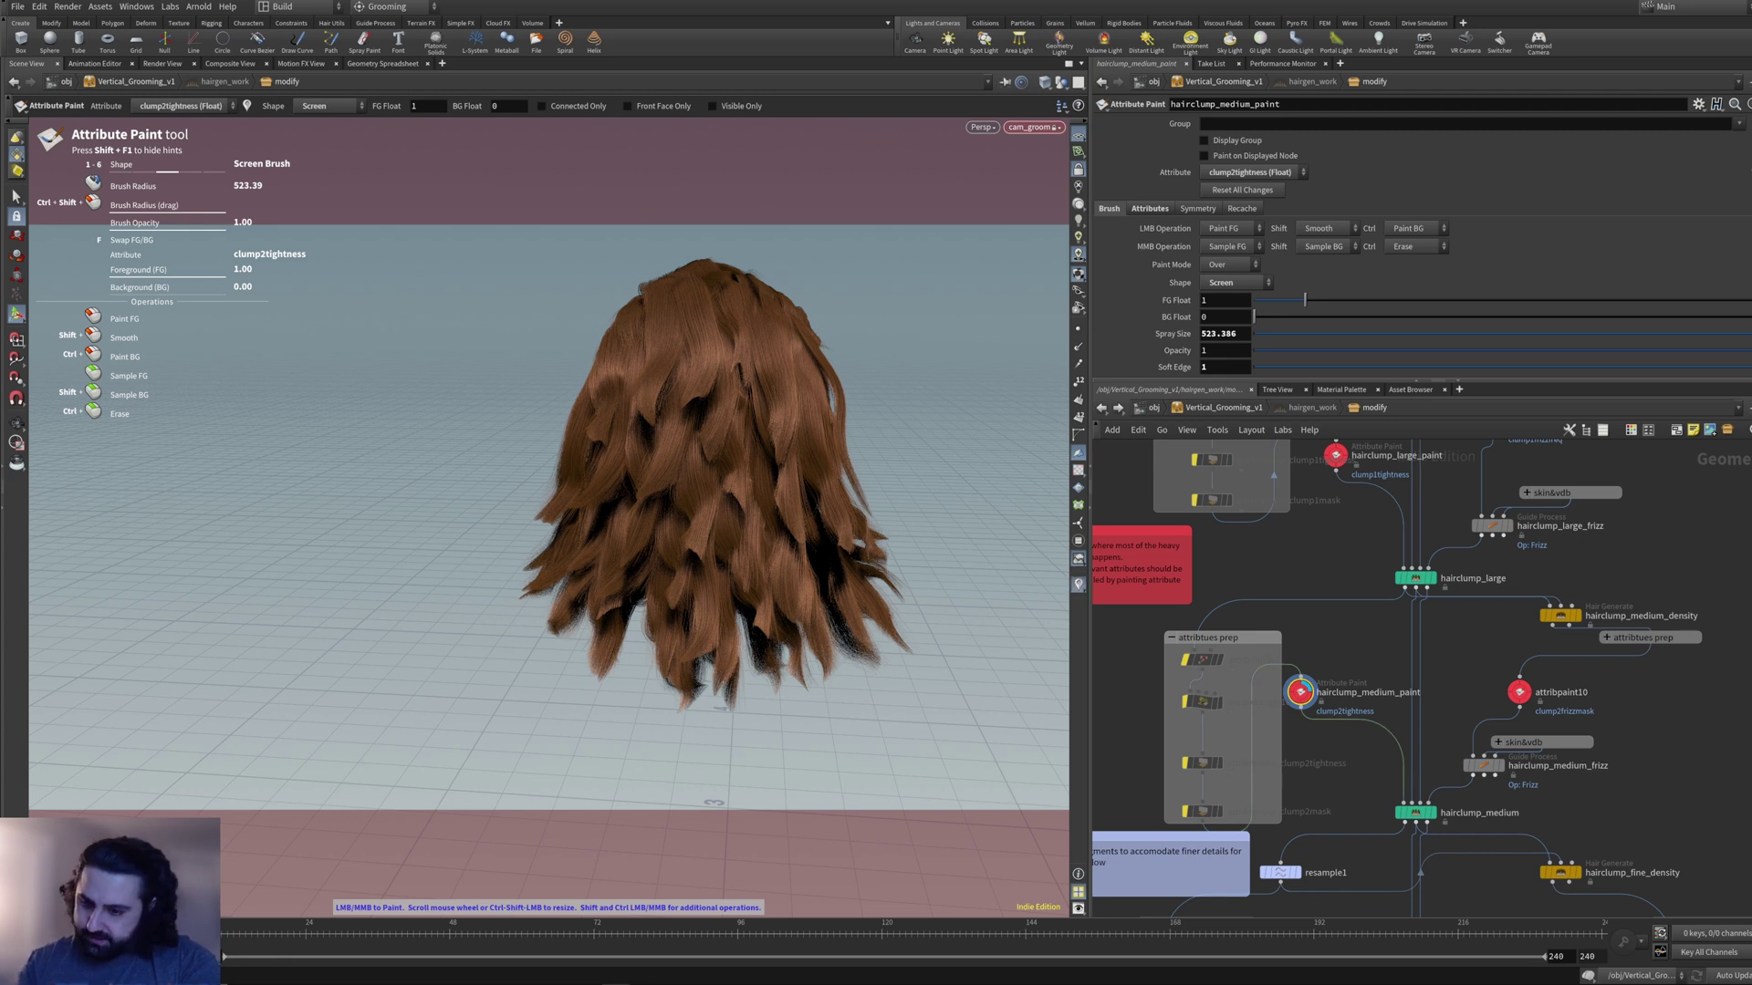
- Switch the paint attribute of hairclump_medium_paint to clump2mask and inspect the mask from above and behind
{"action": "left_click", "coordinate": [1251, 172]}
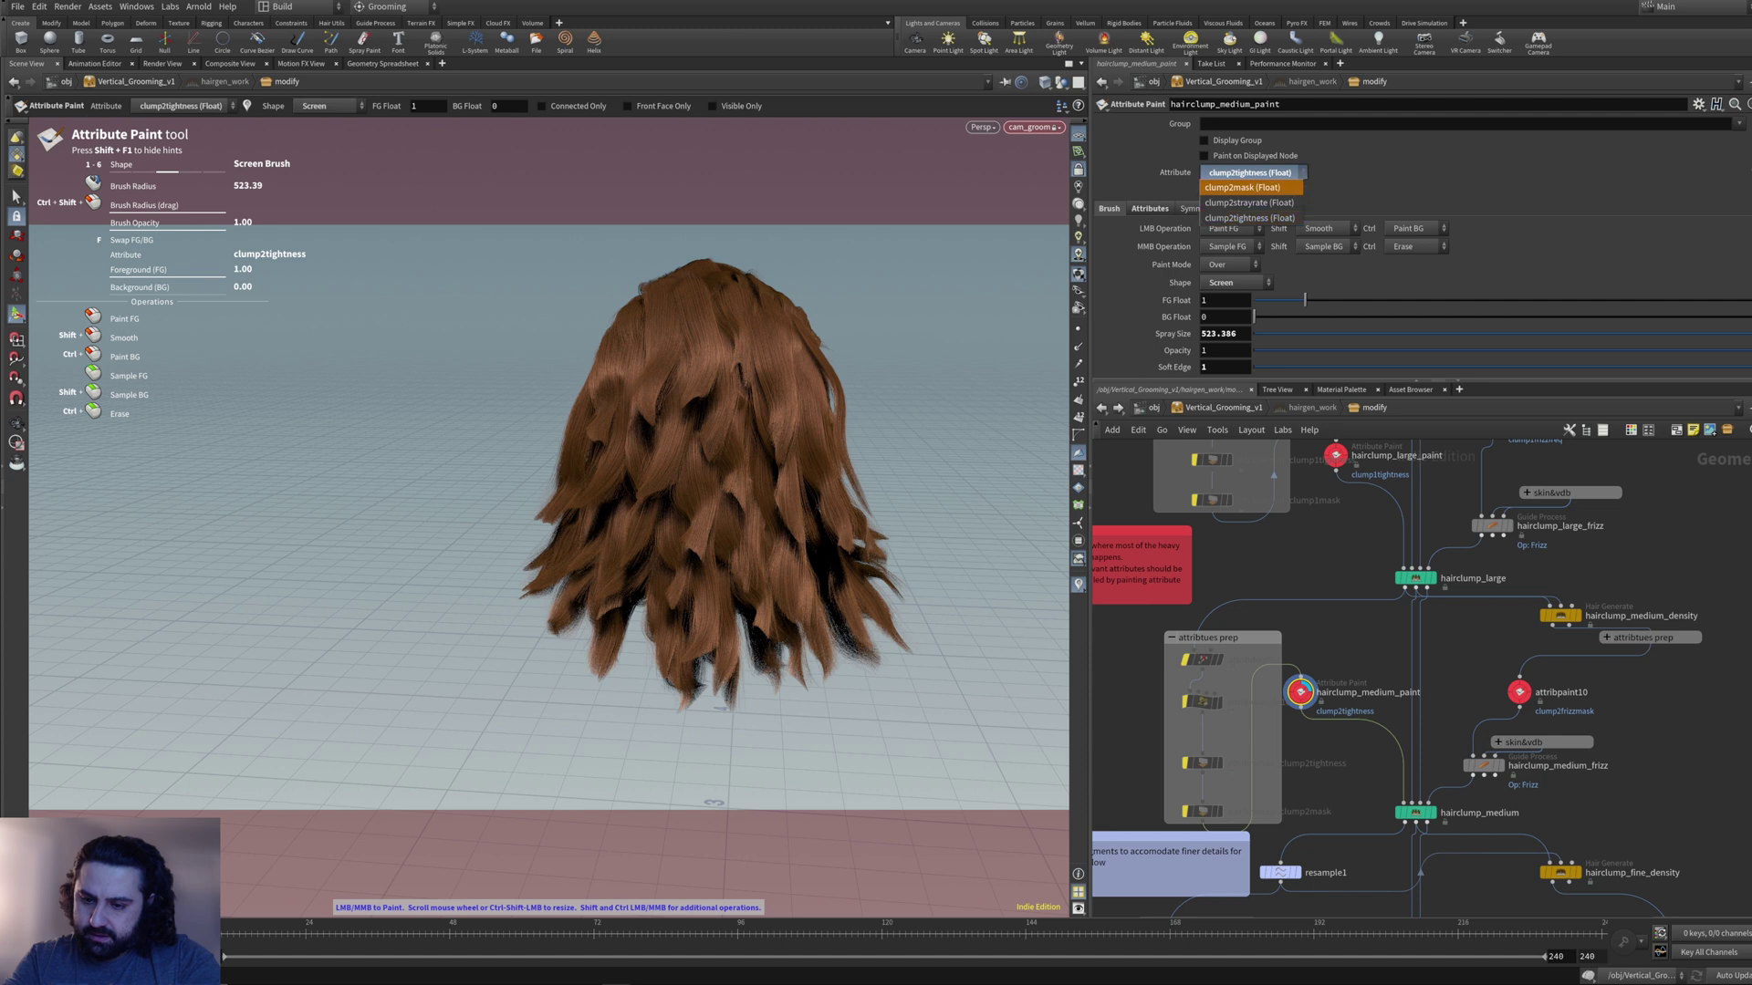
{"action": "left_click", "coordinate": [1250, 188]}
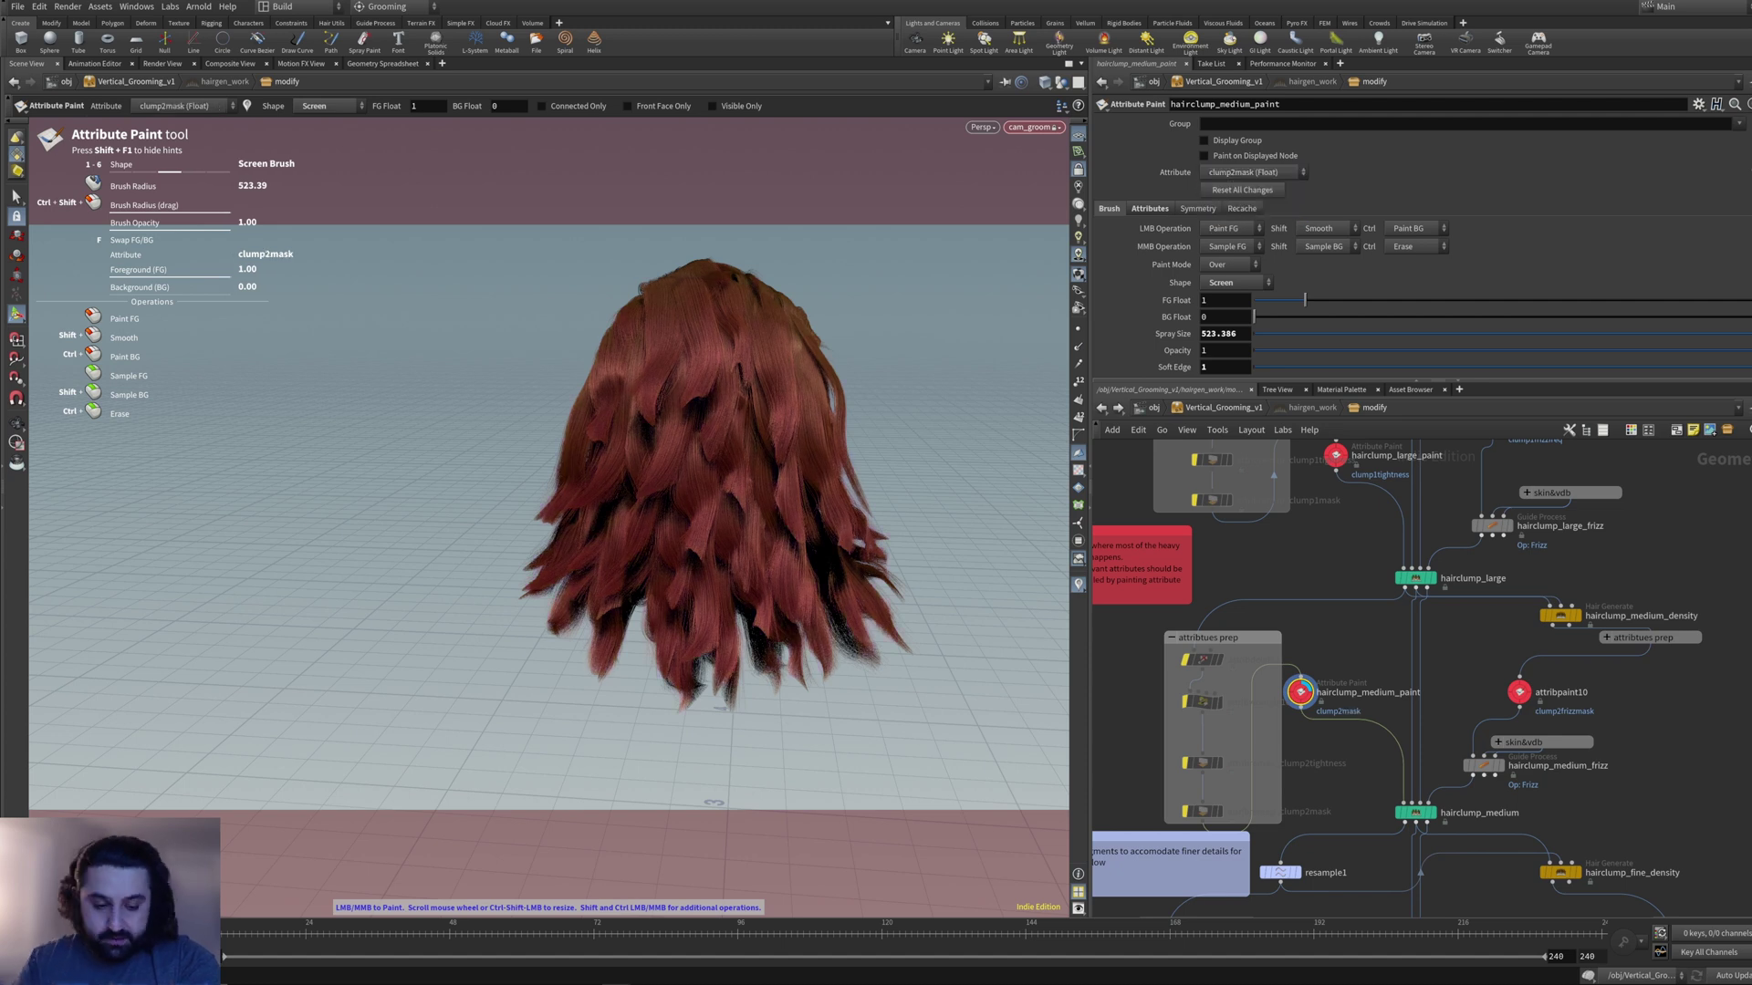
{"action": "left_click_drag", "start_coordinate": [729, 511], "coordinate": [675, 730], "text": "alt"}
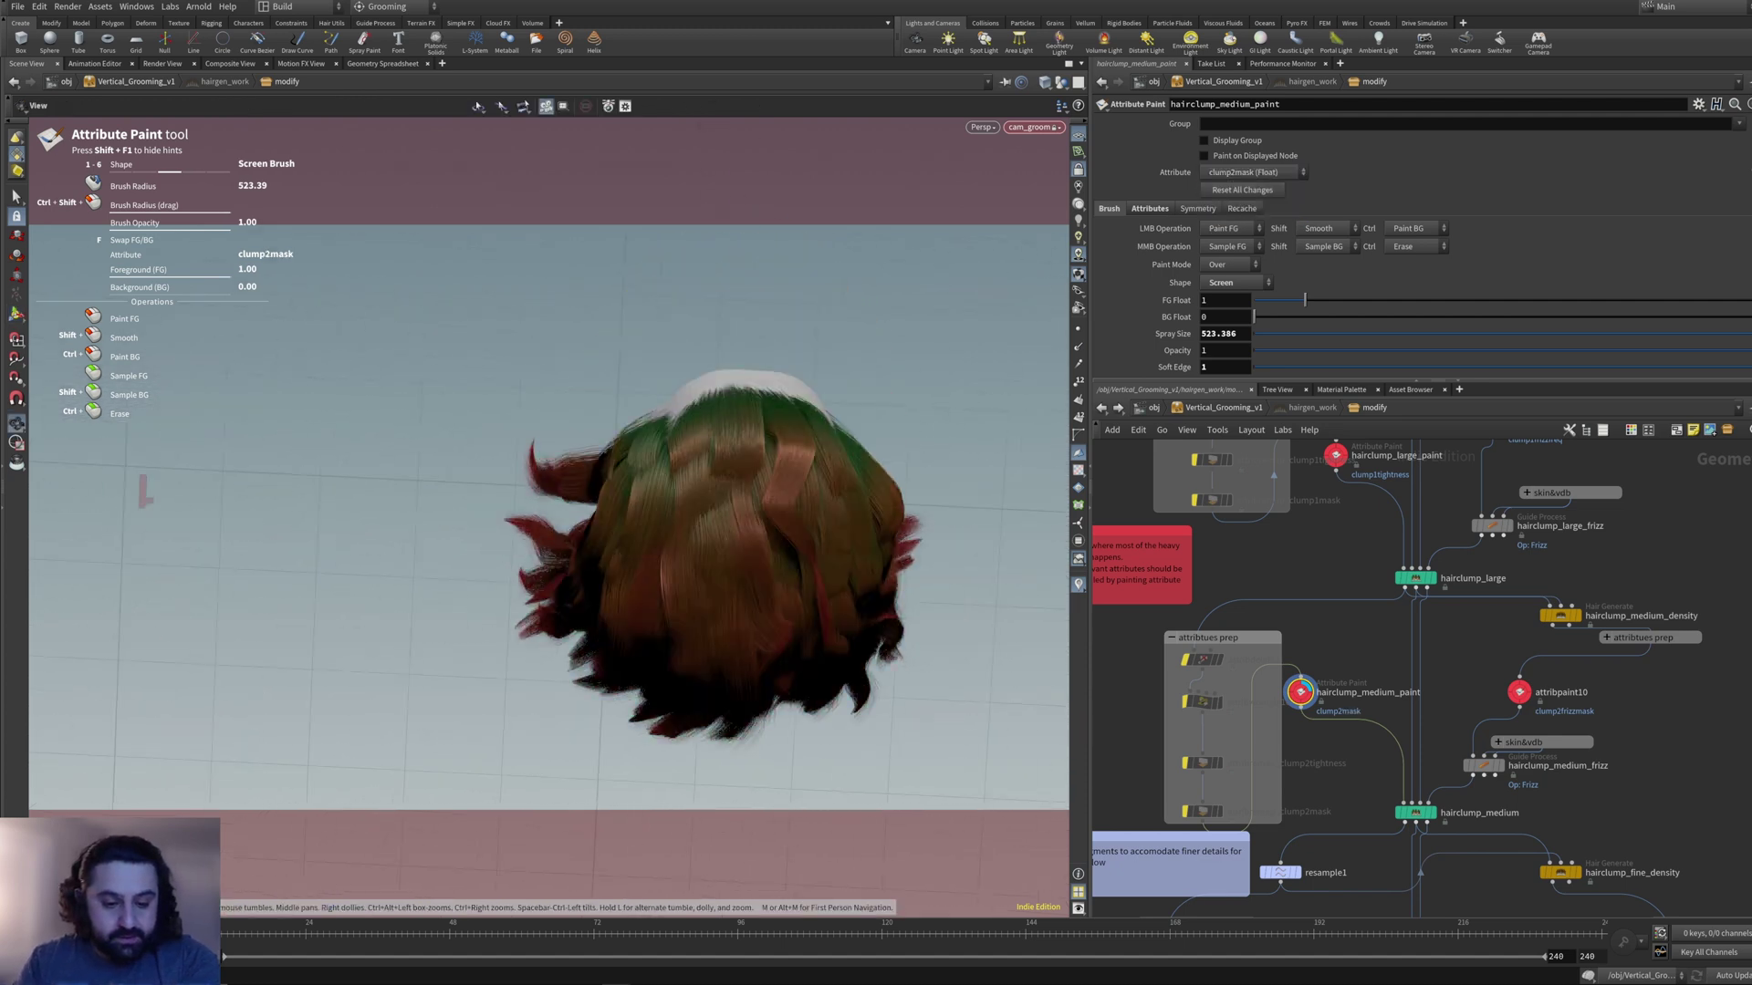
{"action": "mouse_move", "coordinate": [912, 844]}
{"action": "left_mouse_down", "text": "alt"}
{"action": "mouse_move", "coordinate": [917, 707]}
{"action": "mouse_move", "coordinate": [967, 653]}
{"action": "left_mouse_up", "text": "alt"}
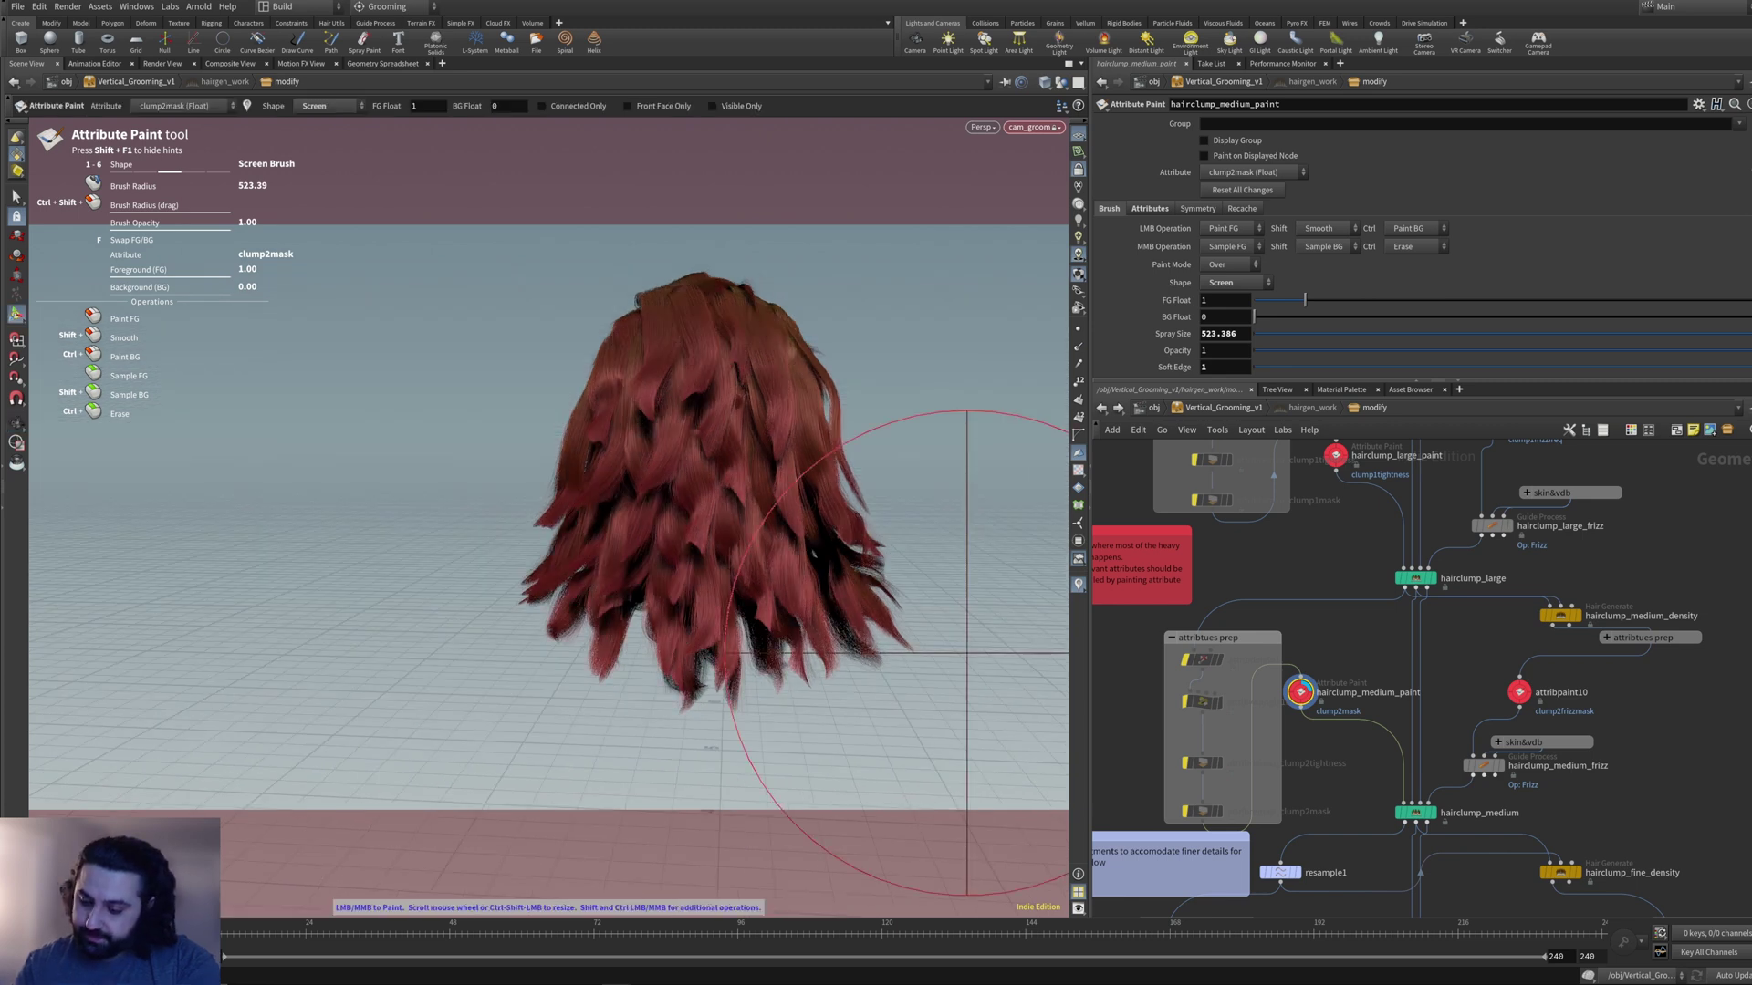
- Feed the resample node from stash1 to compare the clump2mask visualization on the hair
{"action": "middle_click_drag", "start_coordinate": [1337, 520], "coordinate": [1322, 788]}
{"action": "left_click_drag", "start_coordinate": [1315, 573], "coordinate": [1204, 581]}
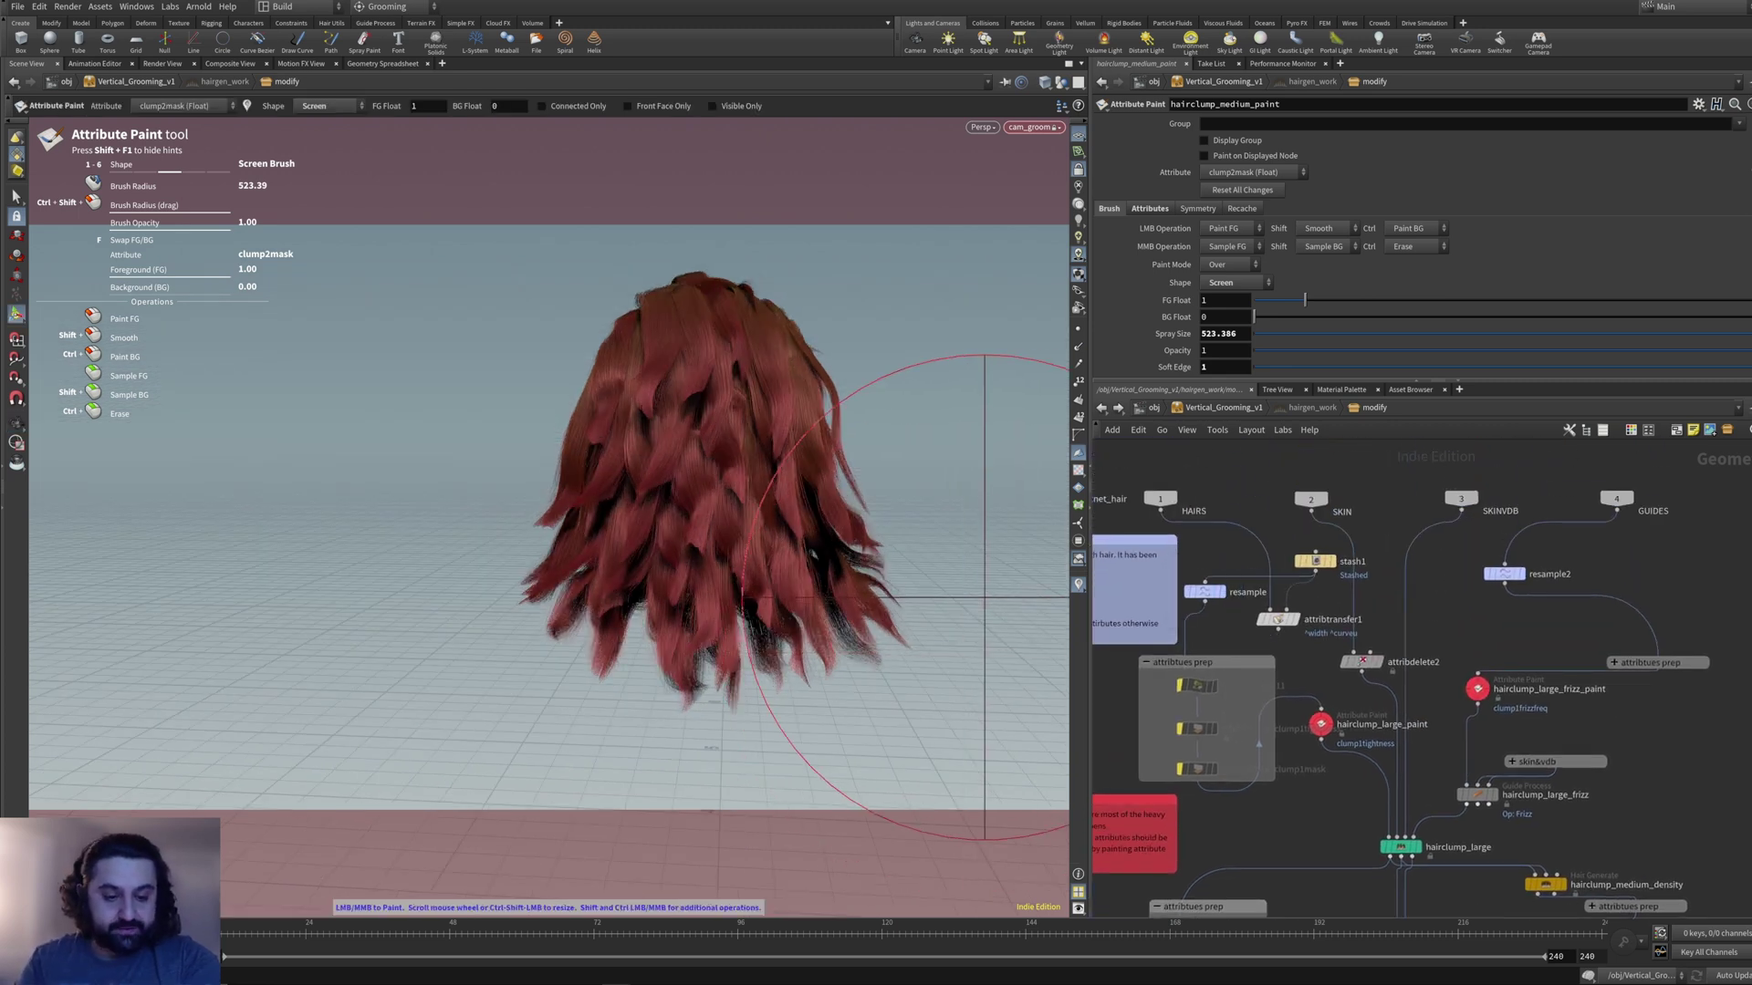
{"action": "left_click_drag", "start_coordinate": [984, 597], "coordinate": [949, 744], "text": "alt"}
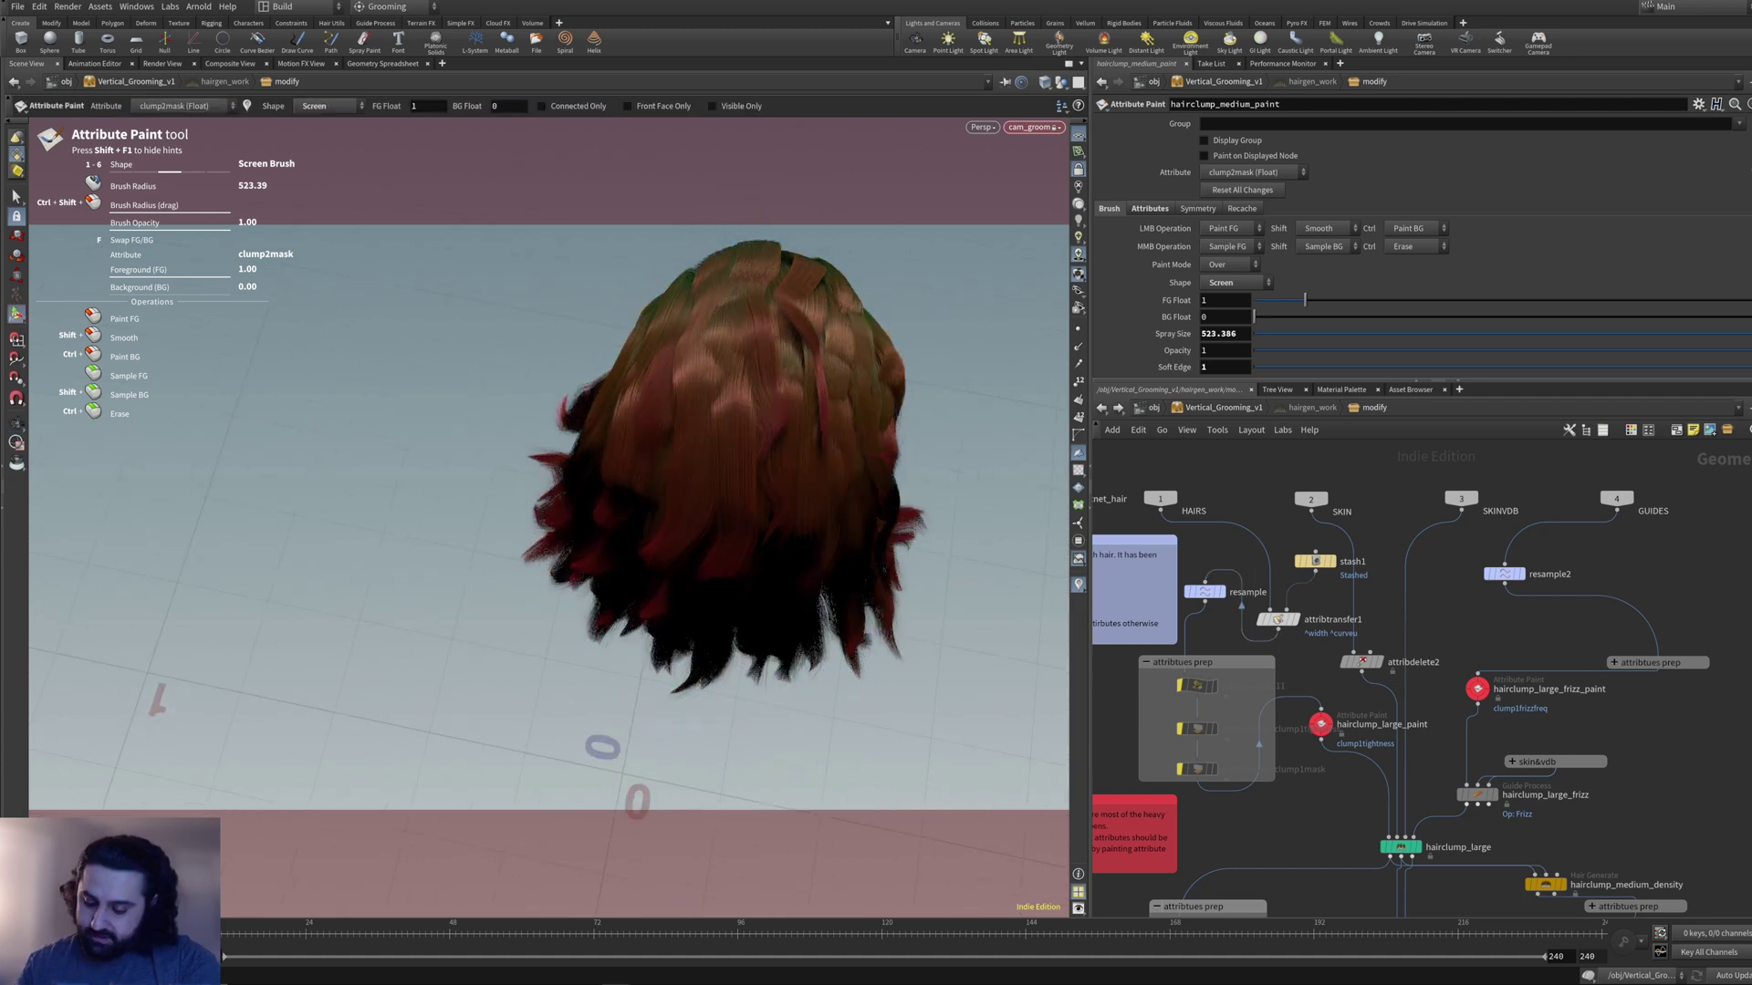
- Display hairclump_fine_paint and switch its paint attribute to clump3mask to view the mask on the hair
{"action": "middle_click_drag", "start_coordinate": [1342, 890], "coordinate": [1363, 428]}
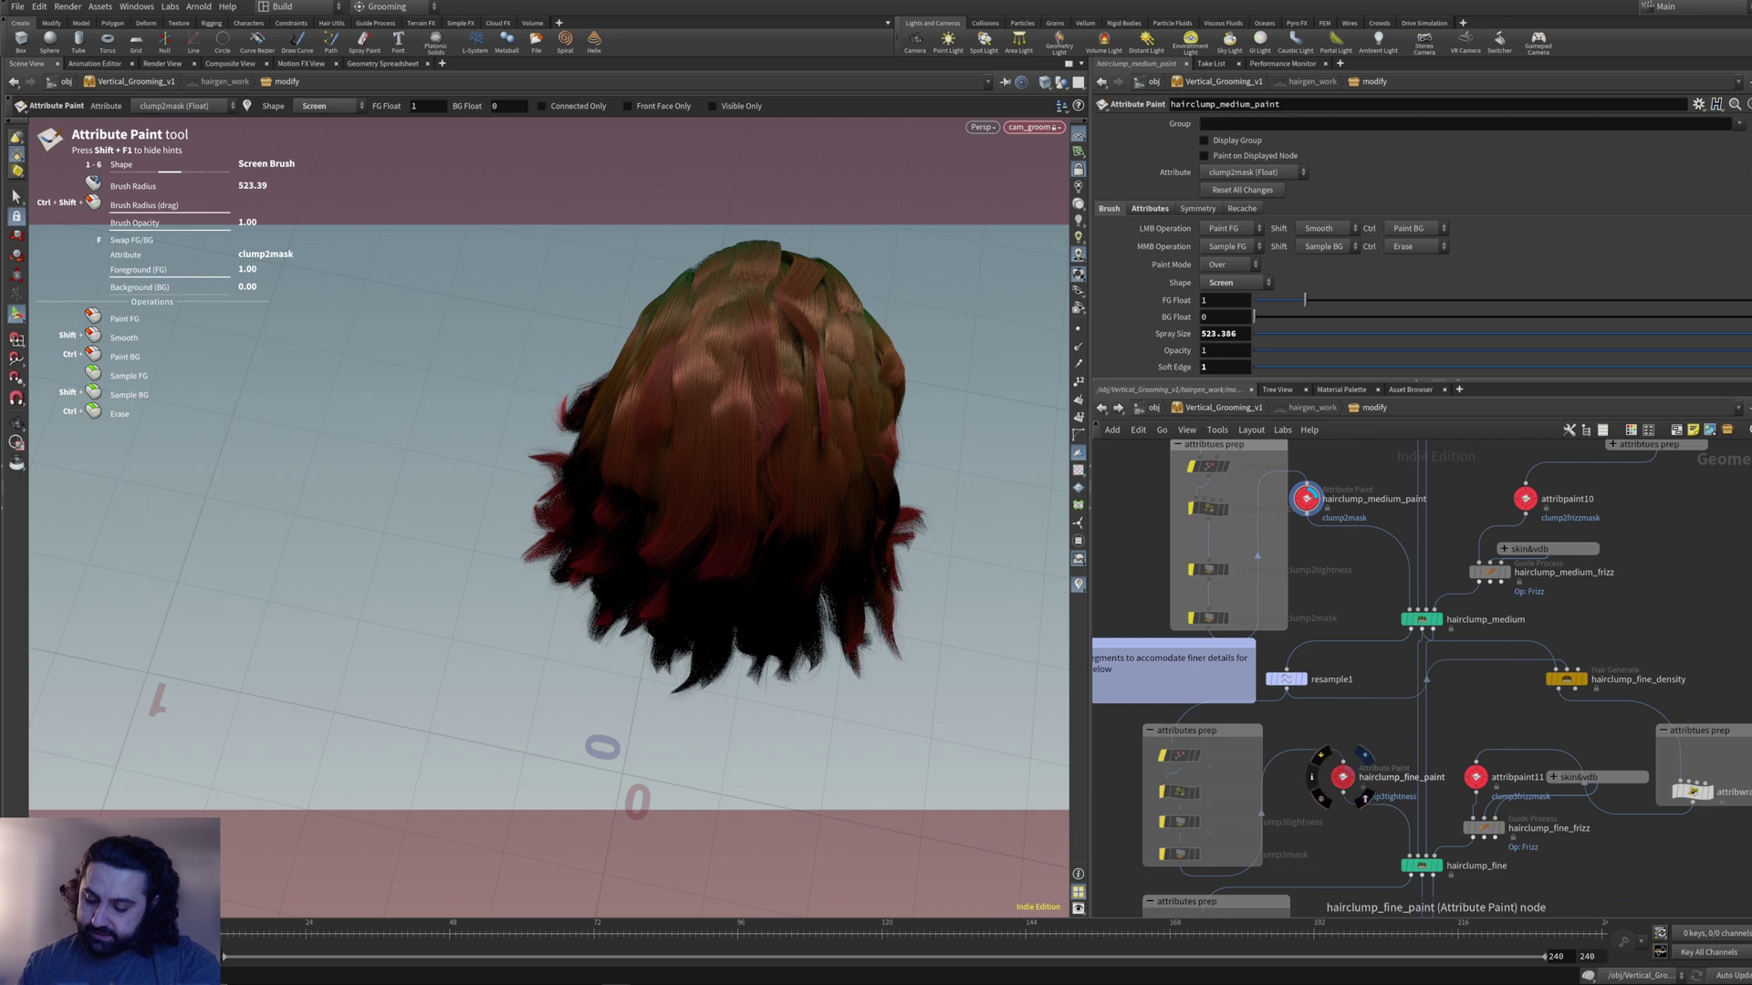
{"action": "left_click", "coordinate": [1342, 777]}
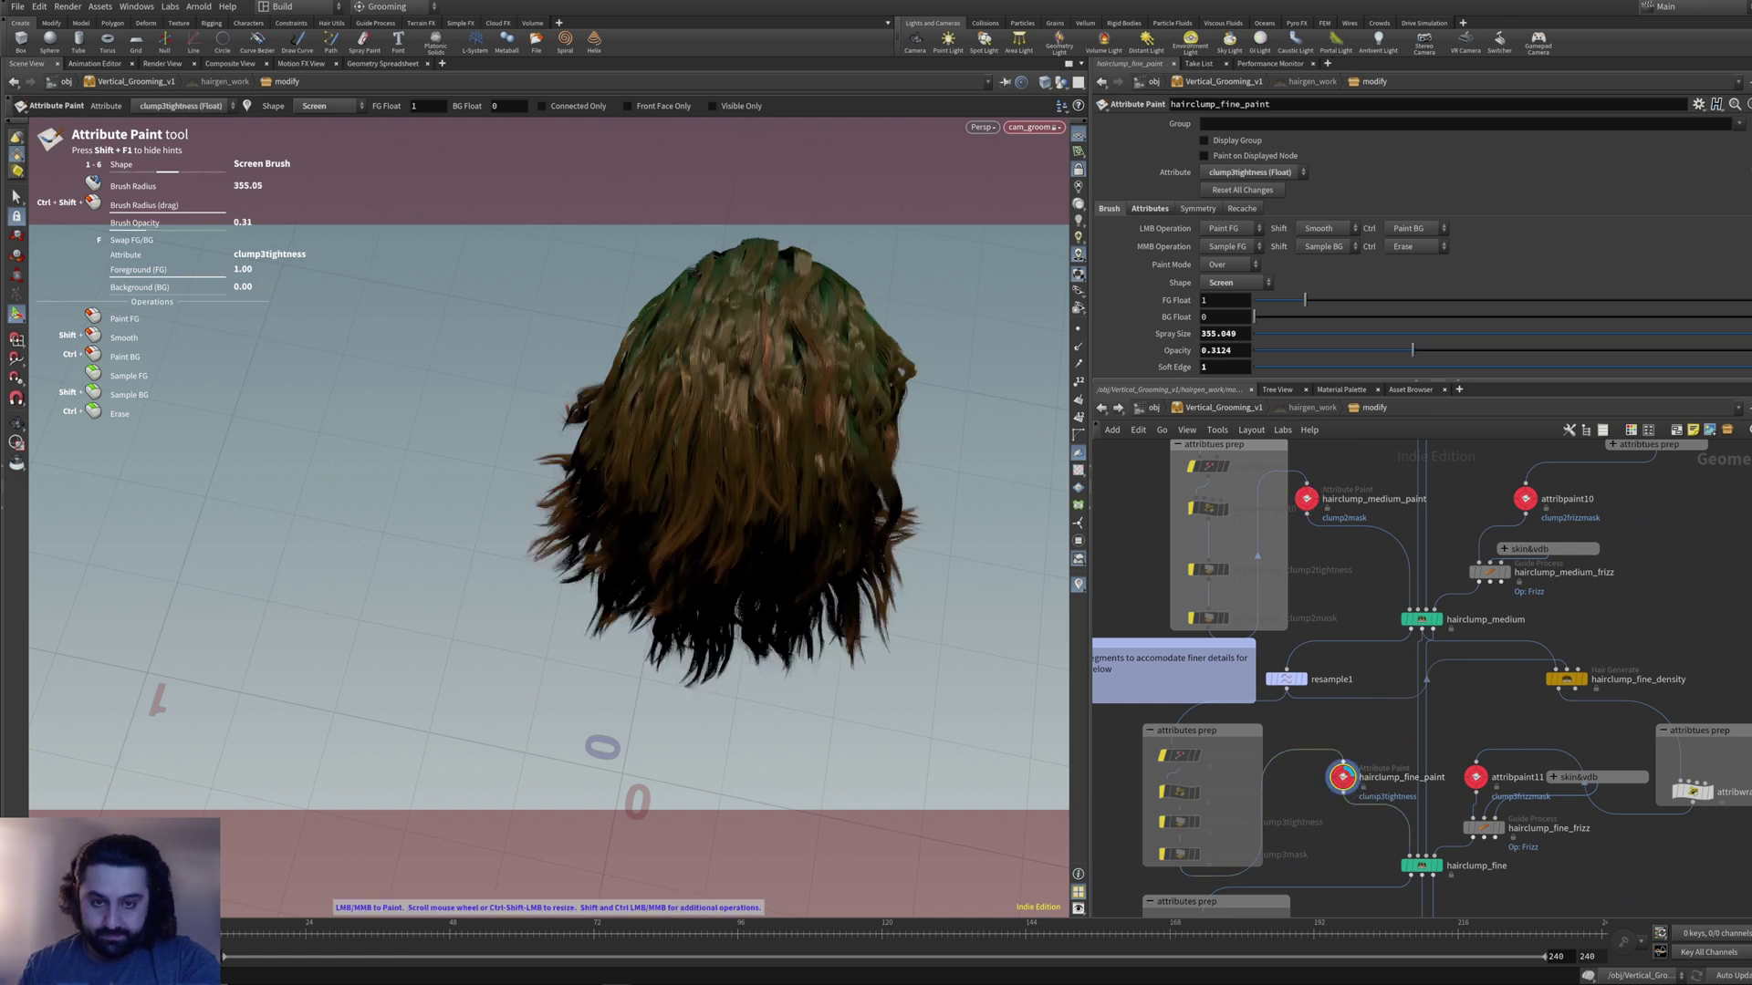
{"action": "left_click_drag", "start_coordinate": [956, 730], "coordinate": [744, 627], "text": "alt"}
{"action": "left_click", "coordinate": [1250, 173]}
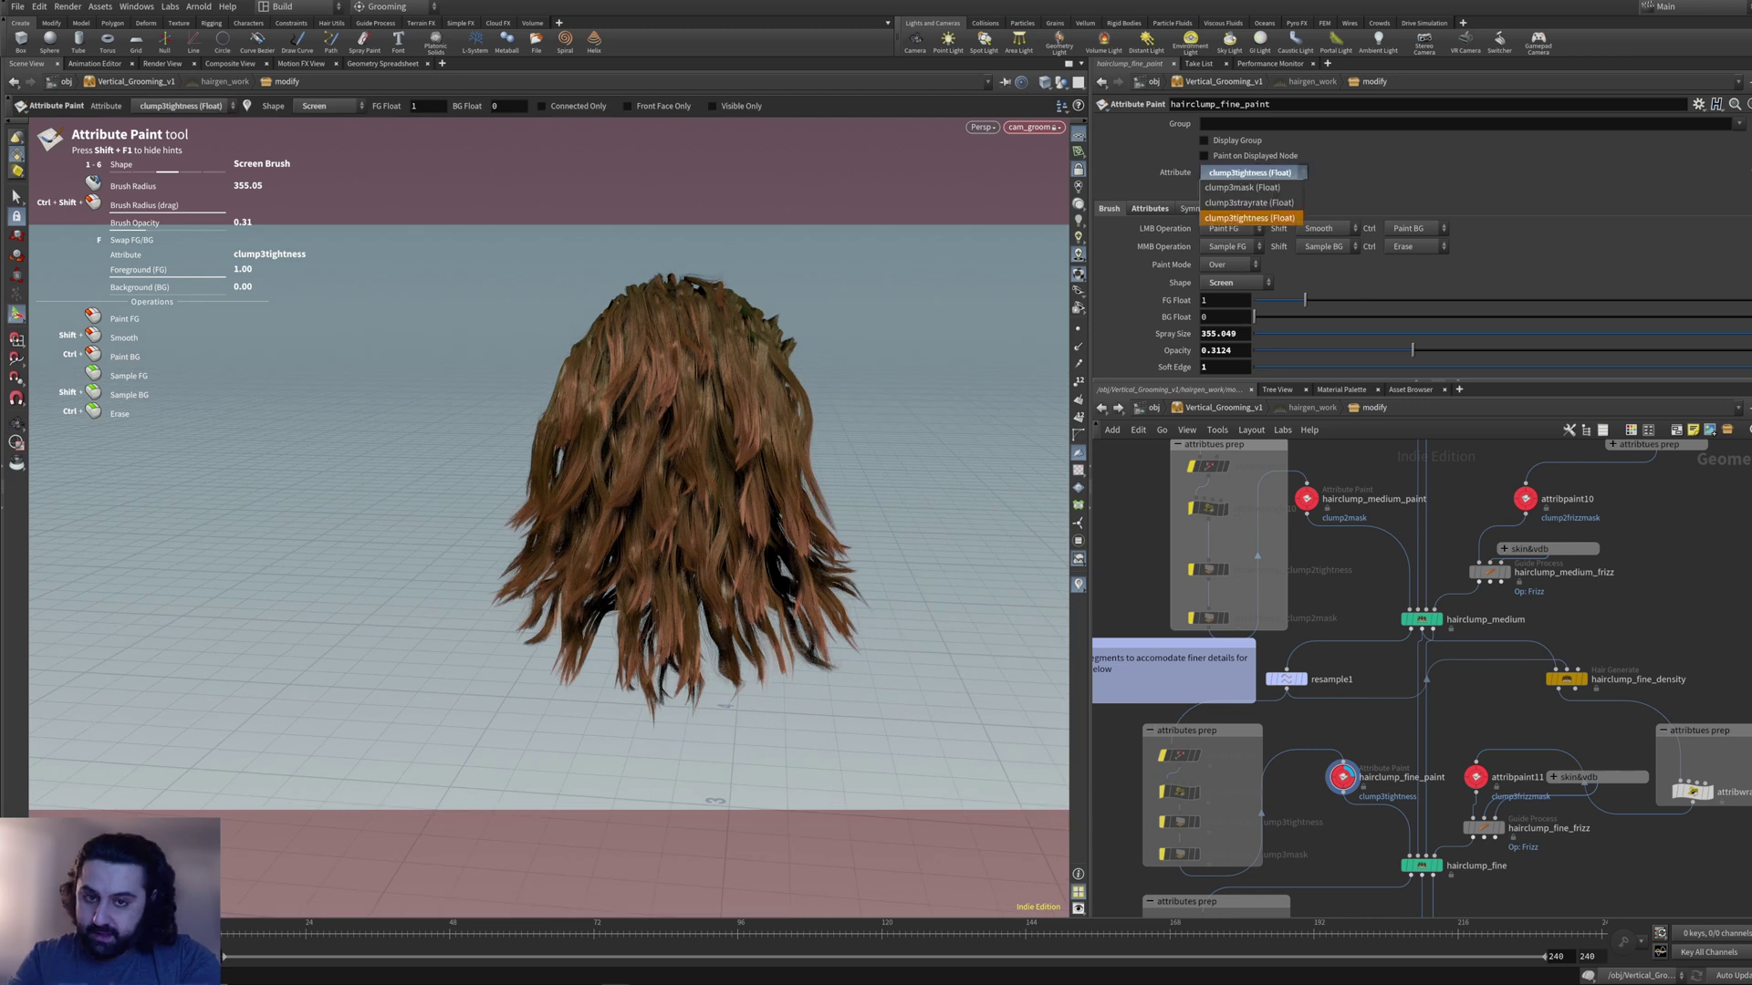
{"action": "left_click", "coordinate": [1241, 187]}
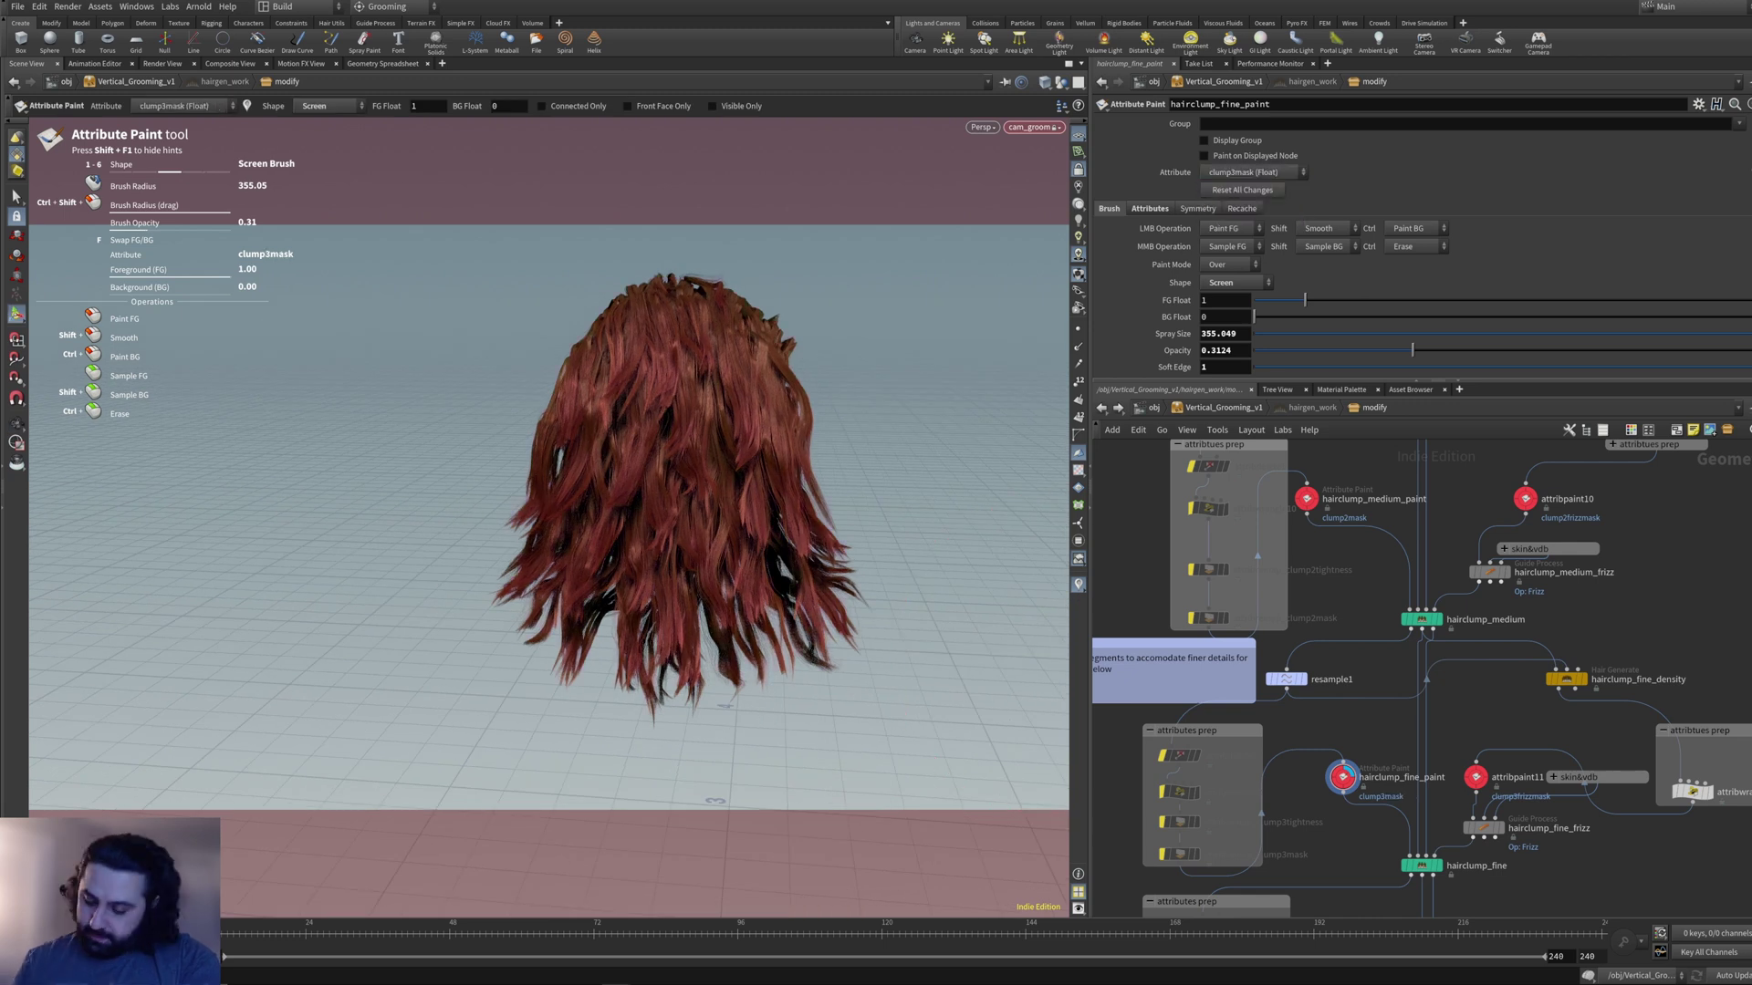
- Display flyaways_frizz_paint, show its list of attributes, and set its paint attribute to frizzflyawayMask
{"action": "middle_click_drag", "start_coordinate": [1369, 872], "coordinate": [1372, 590]}
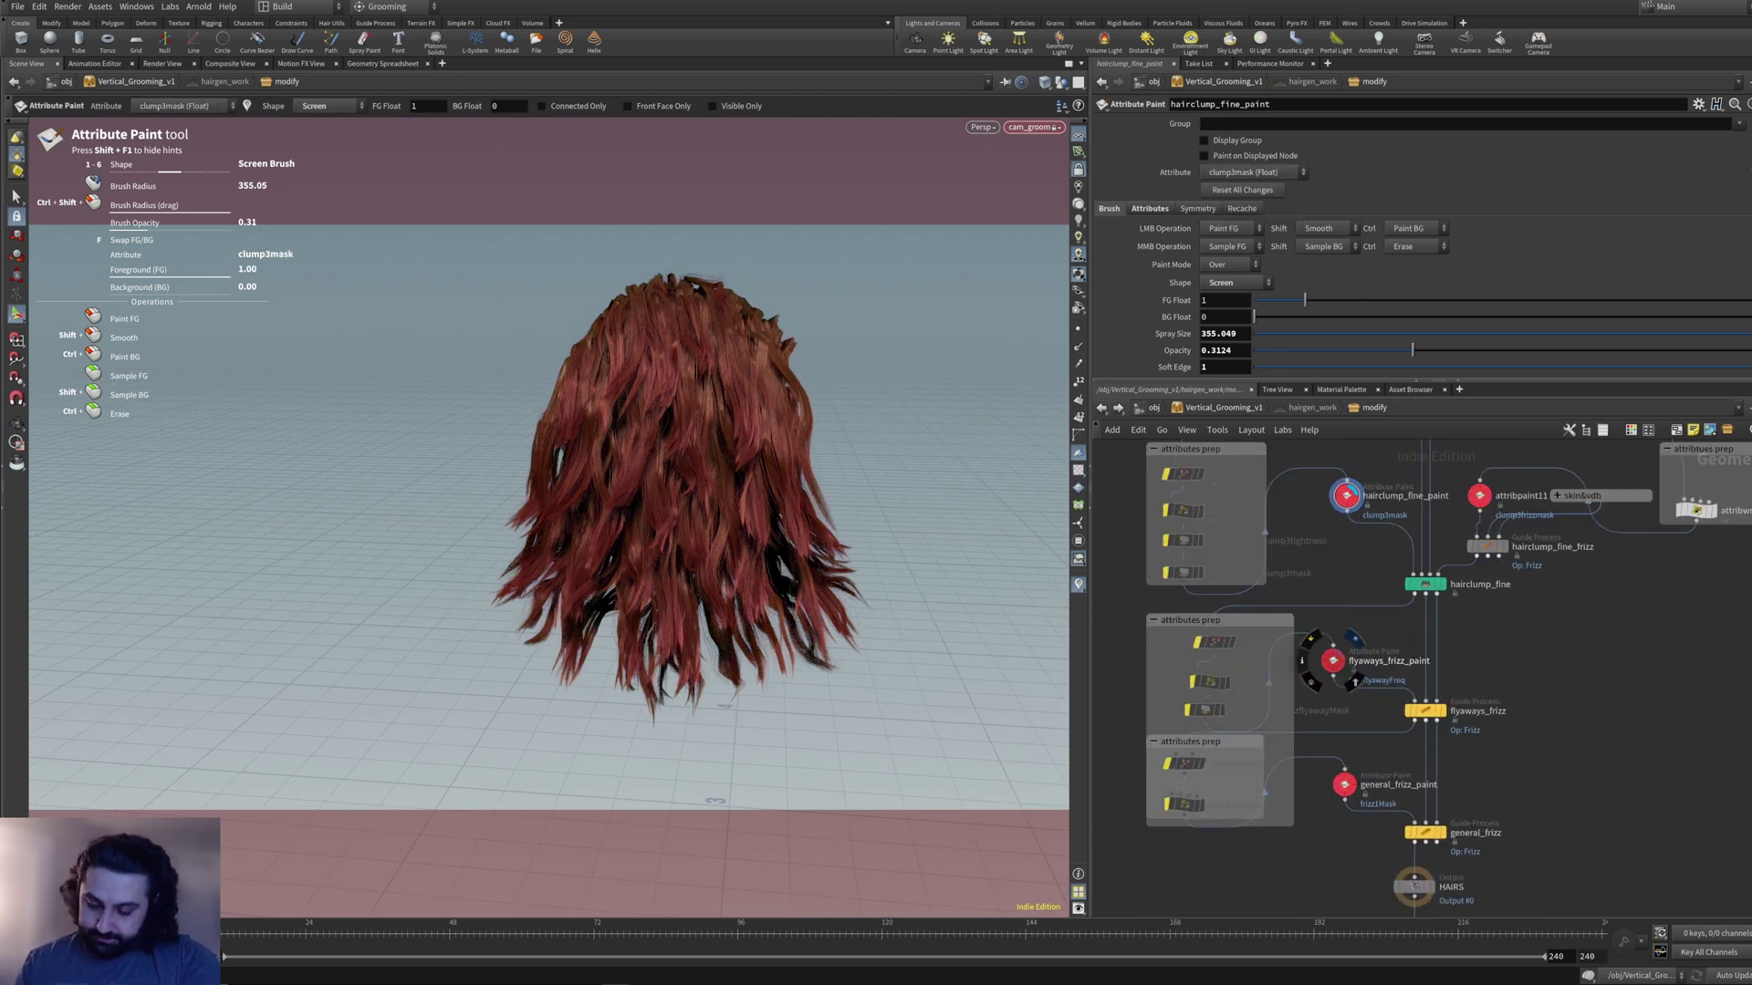
{"action": "left_click", "coordinate": [1355, 637]}
{"action": "left_click", "coordinate": [1150, 209]}
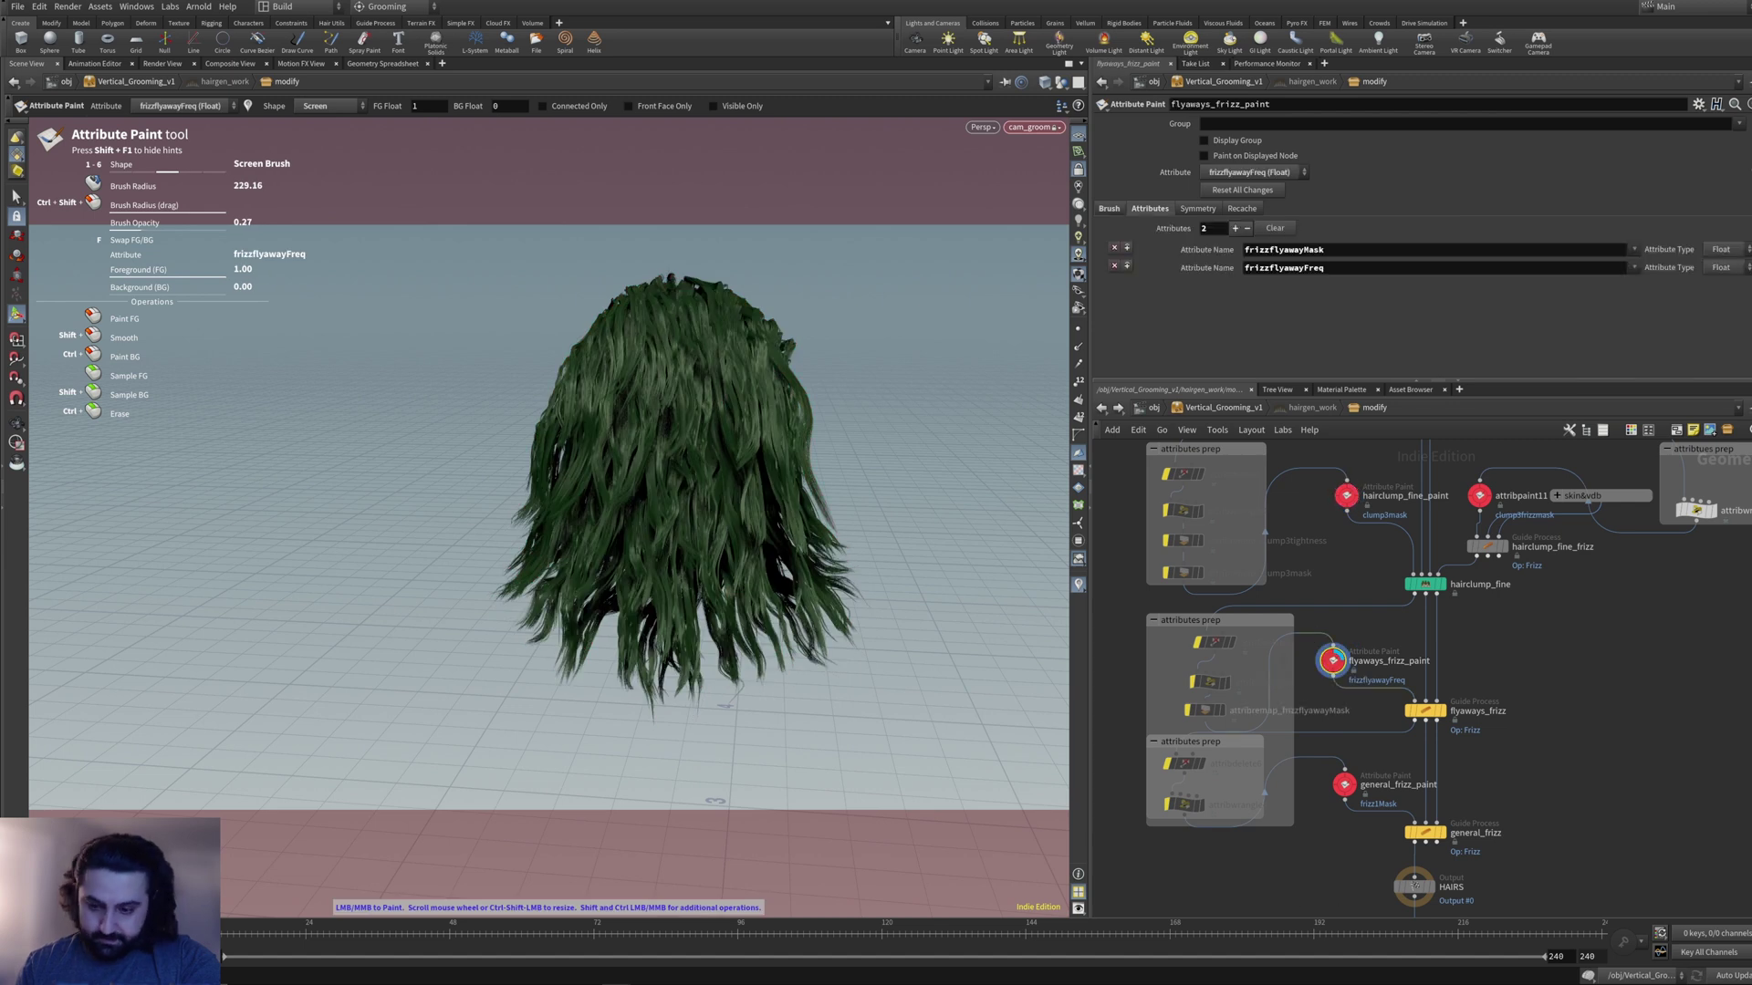
{"action": "left_click", "coordinate": [1250, 173]}
{"action": "left_click", "coordinate": [1248, 188]}
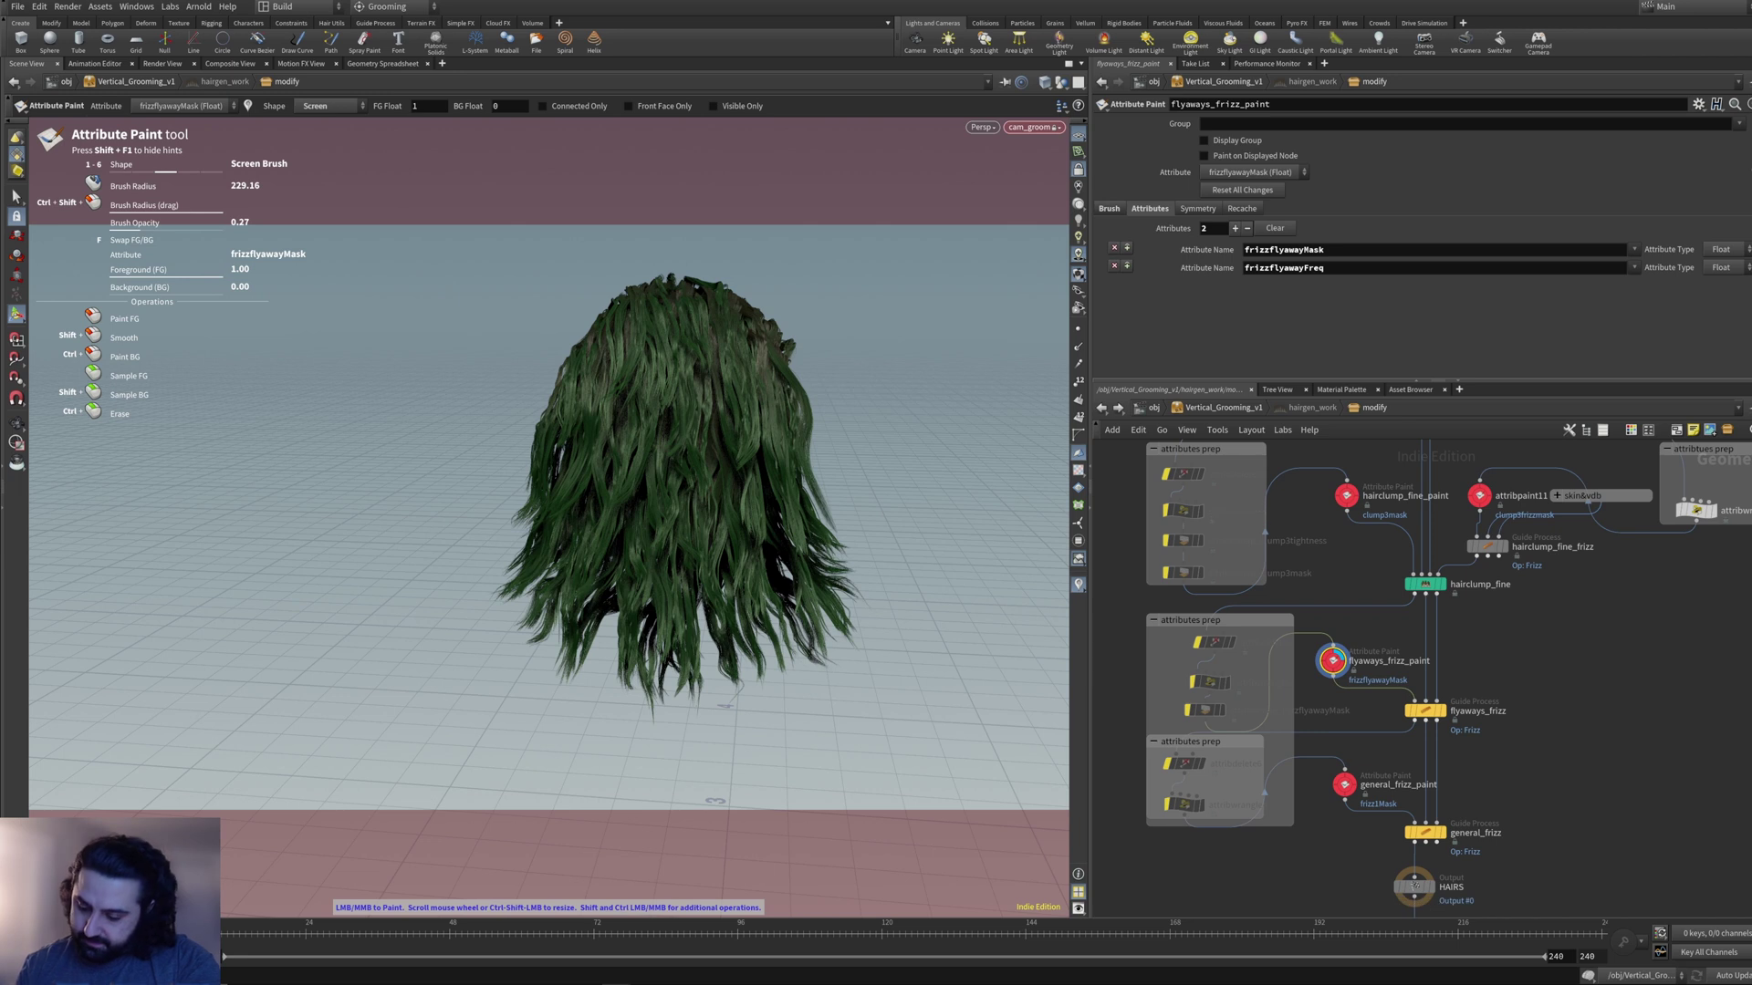
- Display general_frizz_paint and view its frizz1Freq attribute, then set the paint attribute back to frizz1Mask
{"action": "middle_click_drag", "start_coordinate": [1369, 803], "coordinate": [1377, 722]}
{"action": "left_click", "coordinate": [1352, 703]}
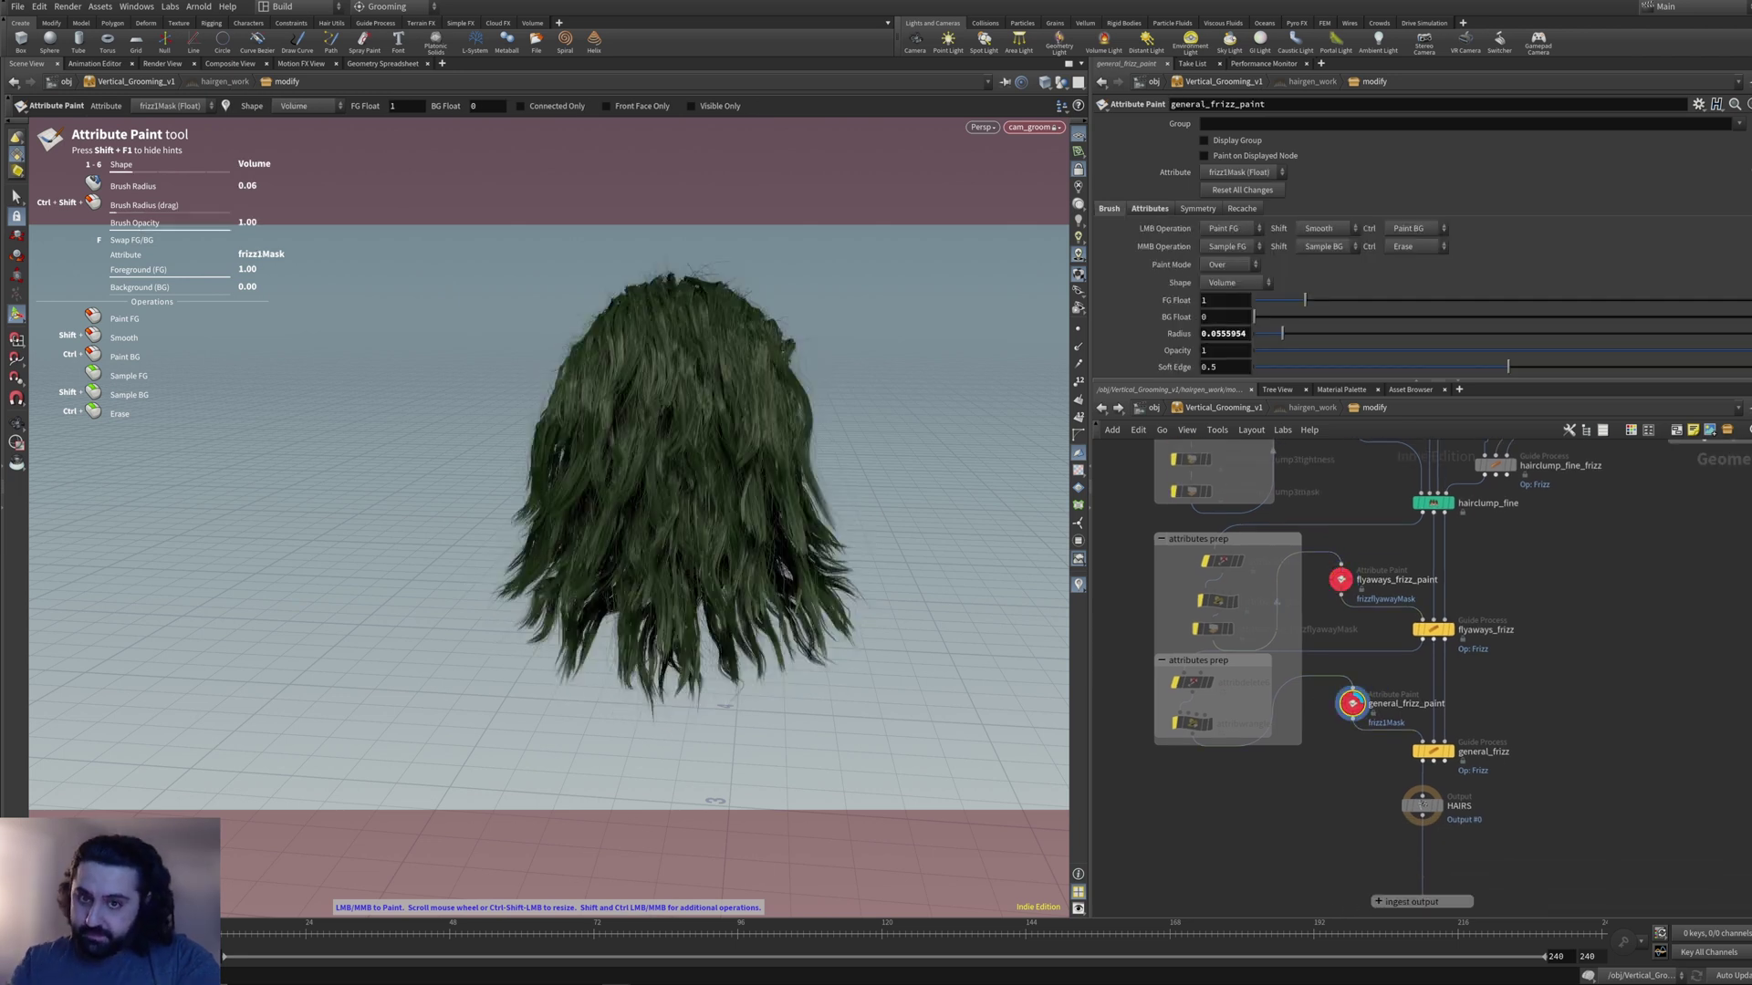
{"action": "left_click", "coordinate": [1245, 172]}
{"action": "left_click", "coordinate": [1243, 195]}
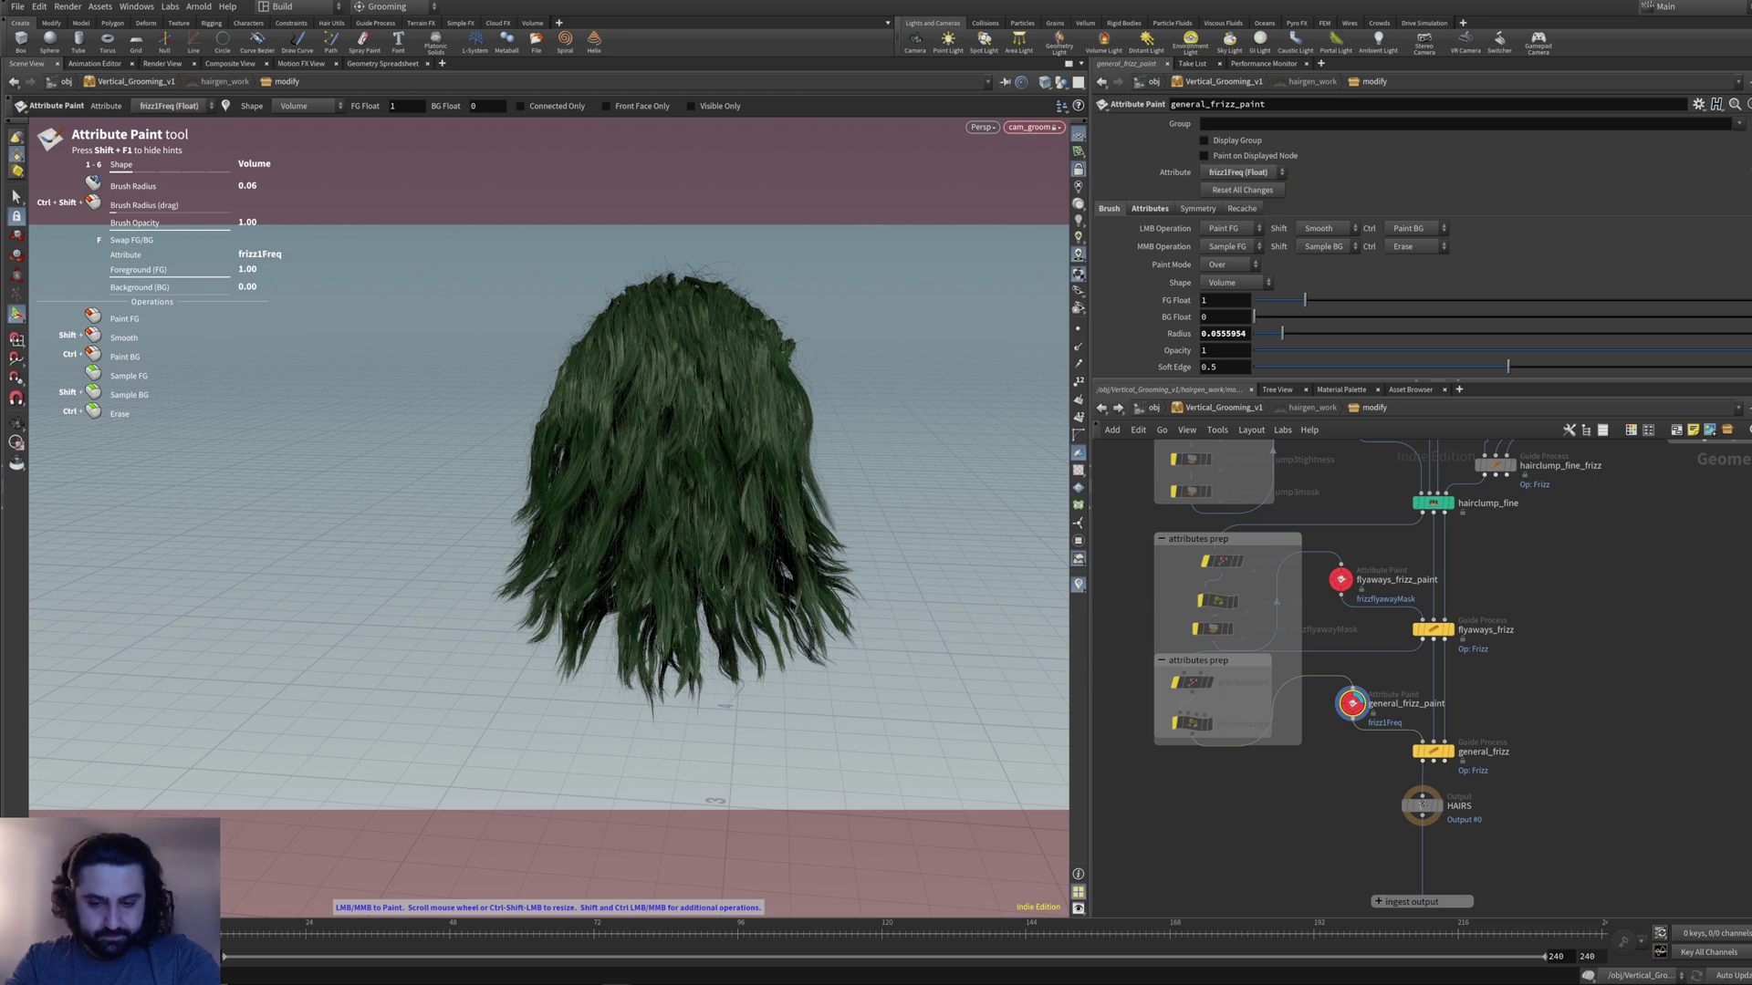
{"action": "left_click", "coordinate": [1242, 172]}
{"action": "left_click", "coordinate": [1241, 187]}
- Display the HAIRS output node to view the final groom with all clumping and frizz
{"action": "middle_click_drag", "start_coordinate": [1424, 680], "coordinate": [1382, 618]}
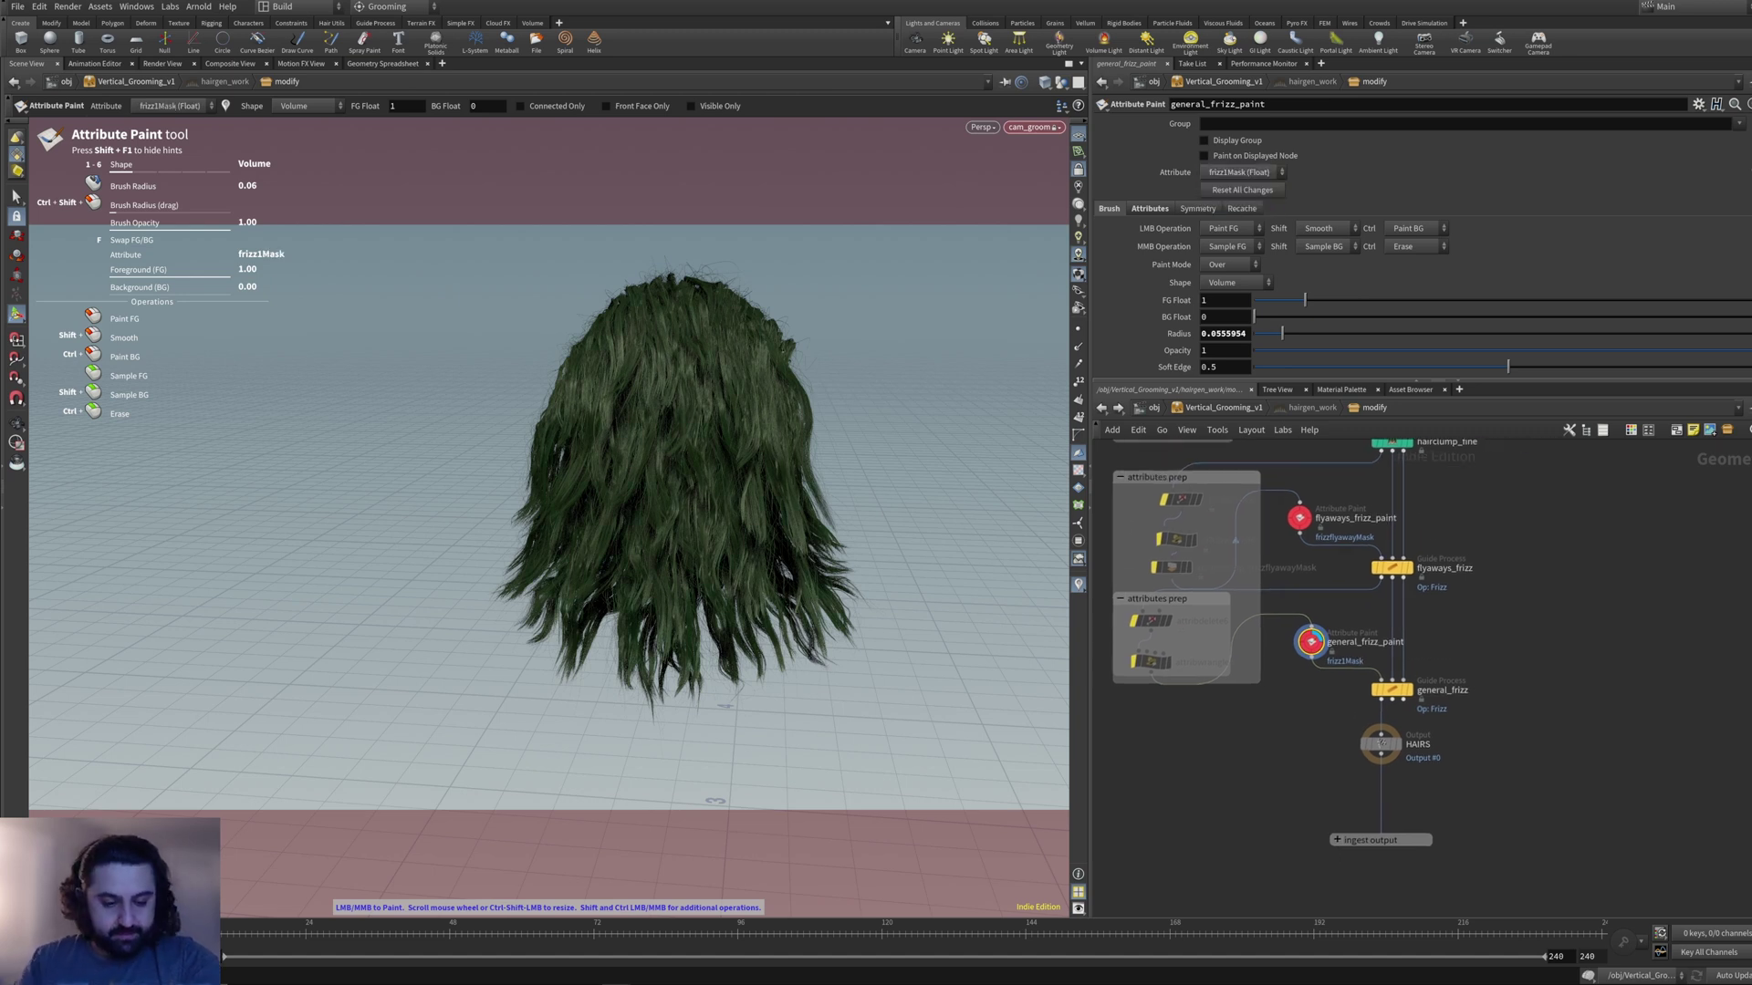
{"action": "mouse_move", "coordinate": [894, 511]}
{"action": "left_mouse_down", "text": "alt"}
{"action": "mouse_move", "coordinate": [785, 557]}
{"action": "mouse_move", "coordinate": [730, 538]}
{"action": "mouse_move", "coordinate": [700, 501]}
{"action": "mouse_move", "coordinate": [839, 522]}
{"action": "mouse_move", "coordinate": [923, 588]}
{"action": "left_mouse_up", "text": "alt"}
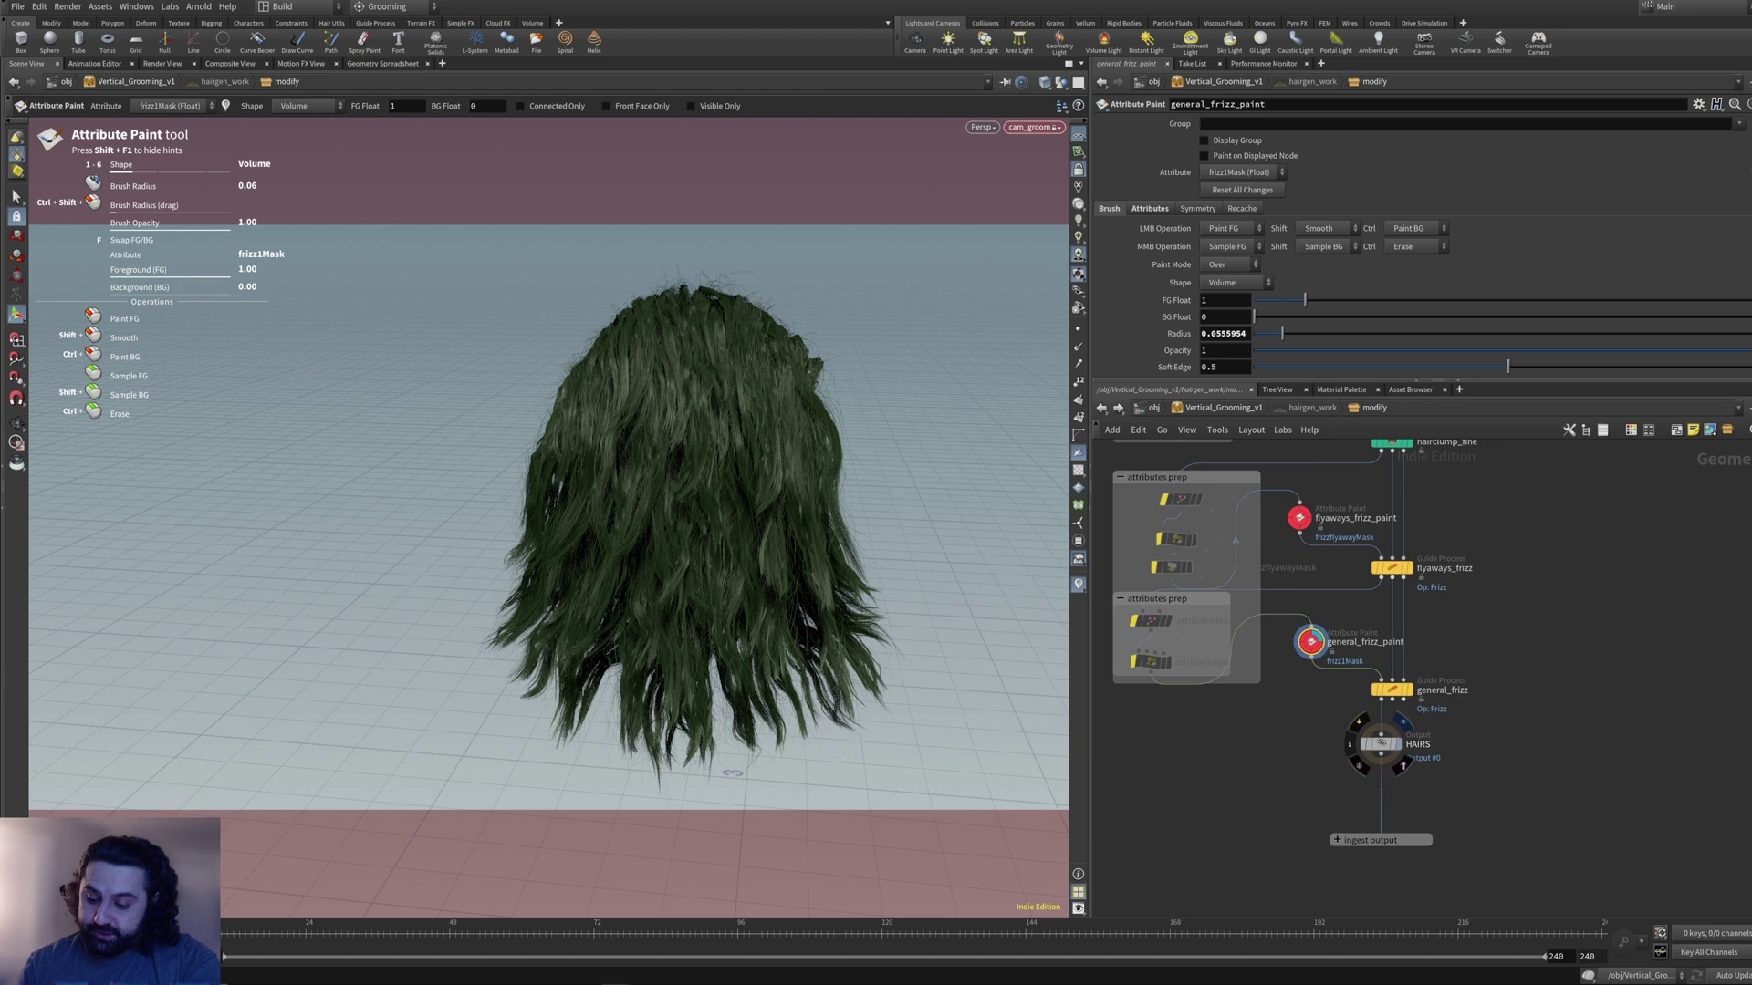
{"action": "left_click", "coordinate": [1403, 723]}
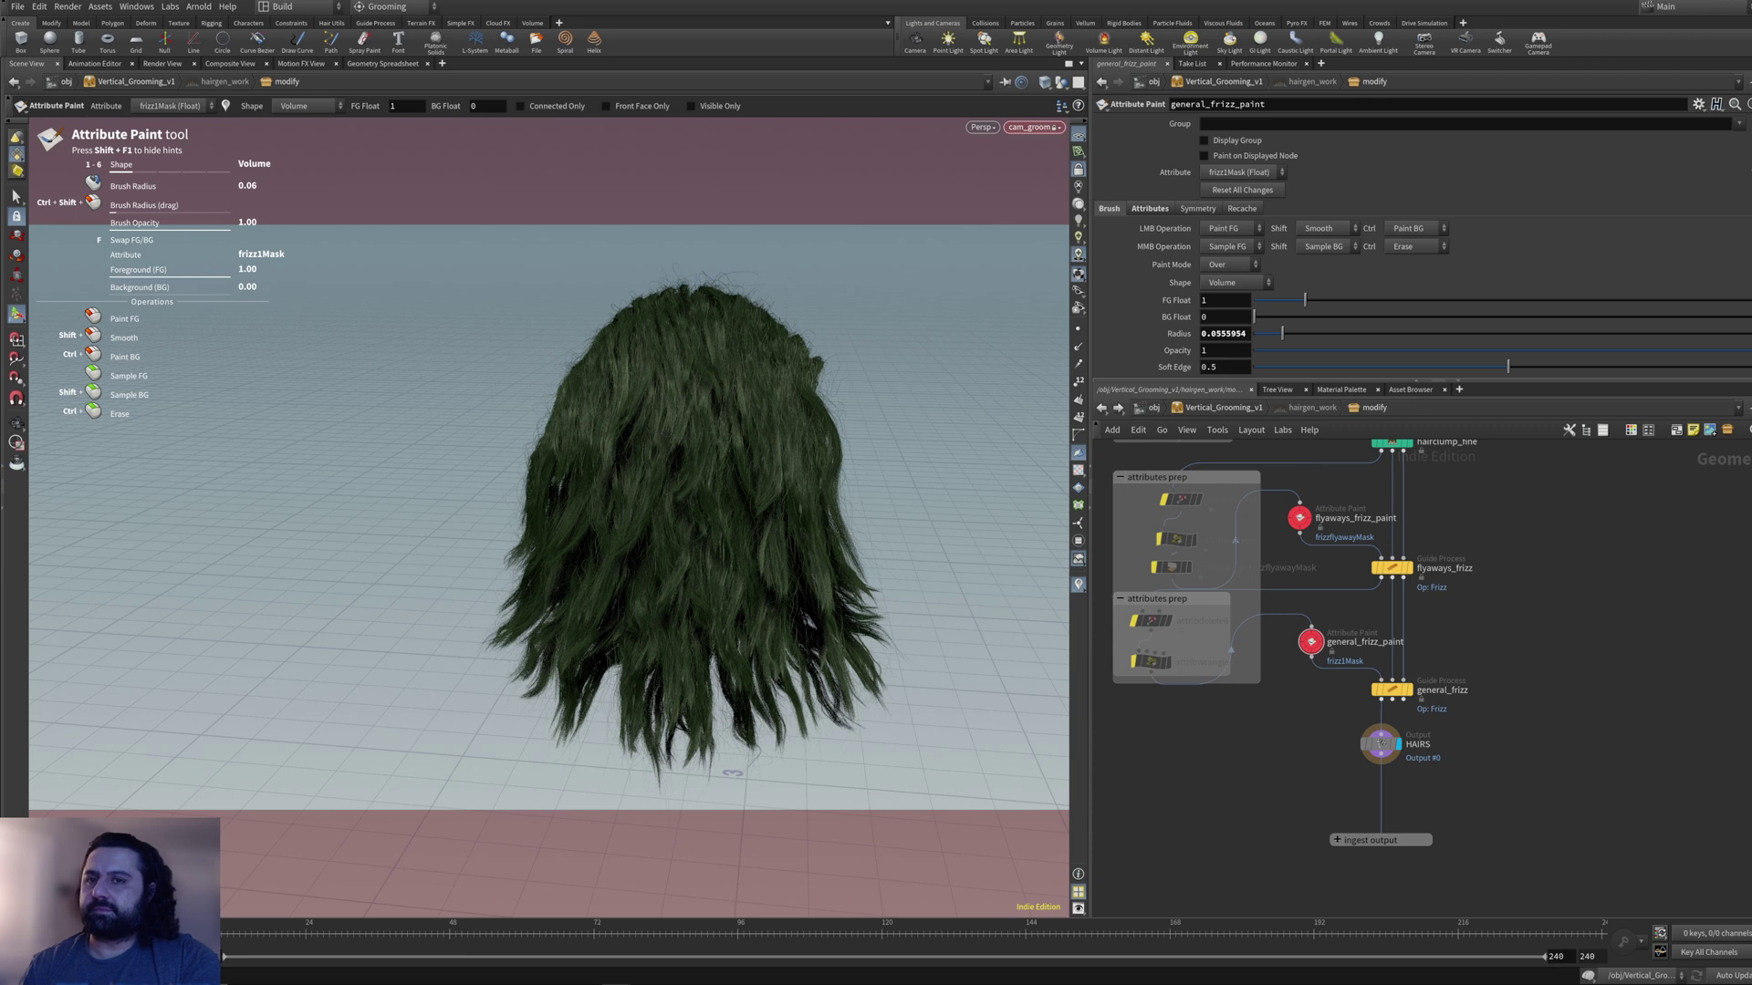
- Select hairclump_large_paint for painting clump1tightness while displaying the result of hairclump_large
{"action": "middle_click_drag", "start_coordinate": [1396, 538], "coordinate": [1388, 745]}
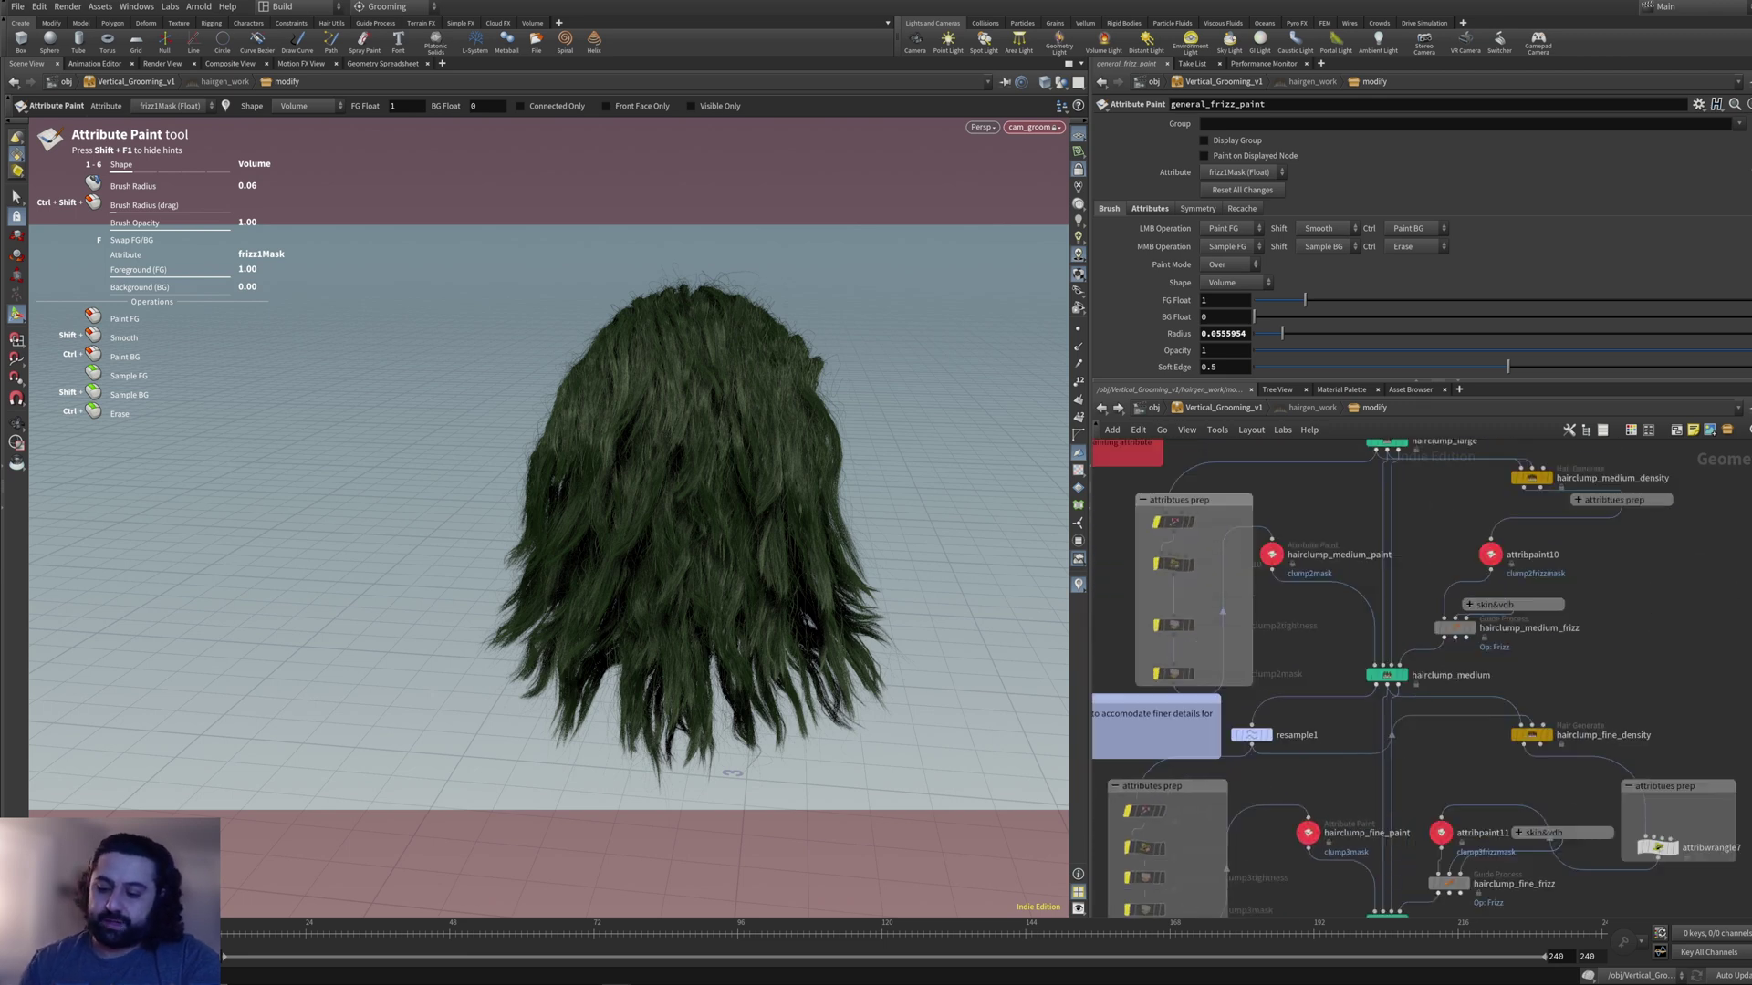
{"action": "middle_click_drag", "start_coordinate": [1387, 452], "coordinate": [1410, 752]}
{"action": "mouse_move", "coordinate": [1410, 752]}
{"action": "mouse_move", "coordinate": [1325, 602]}
{"action": "middle_mouse_down"}
{"action": "mouse_move", "coordinate": [1328, 680]}
{"action": "mouse_move", "coordinate": [1364, 665]}
{"action": "middle_mouse_up"}
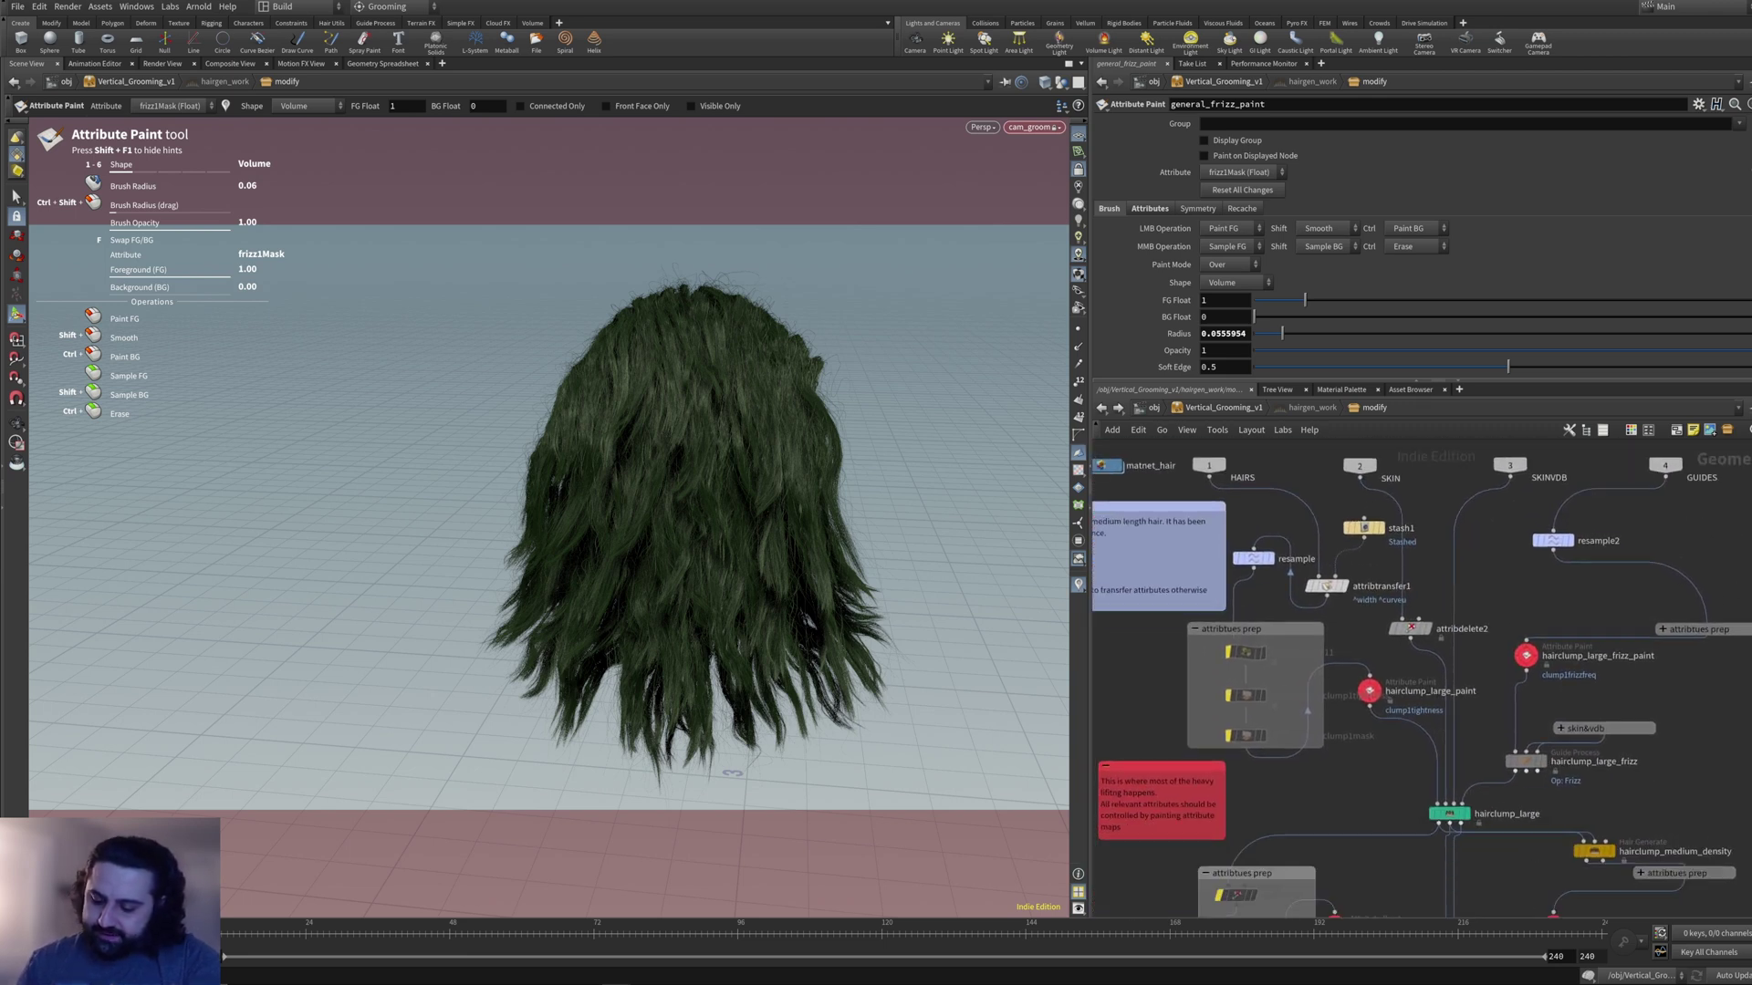
{"action": "left_click", "coordinate": [1369, 691]}
{"action": "left_click", "coordinate": [1466, 814]}
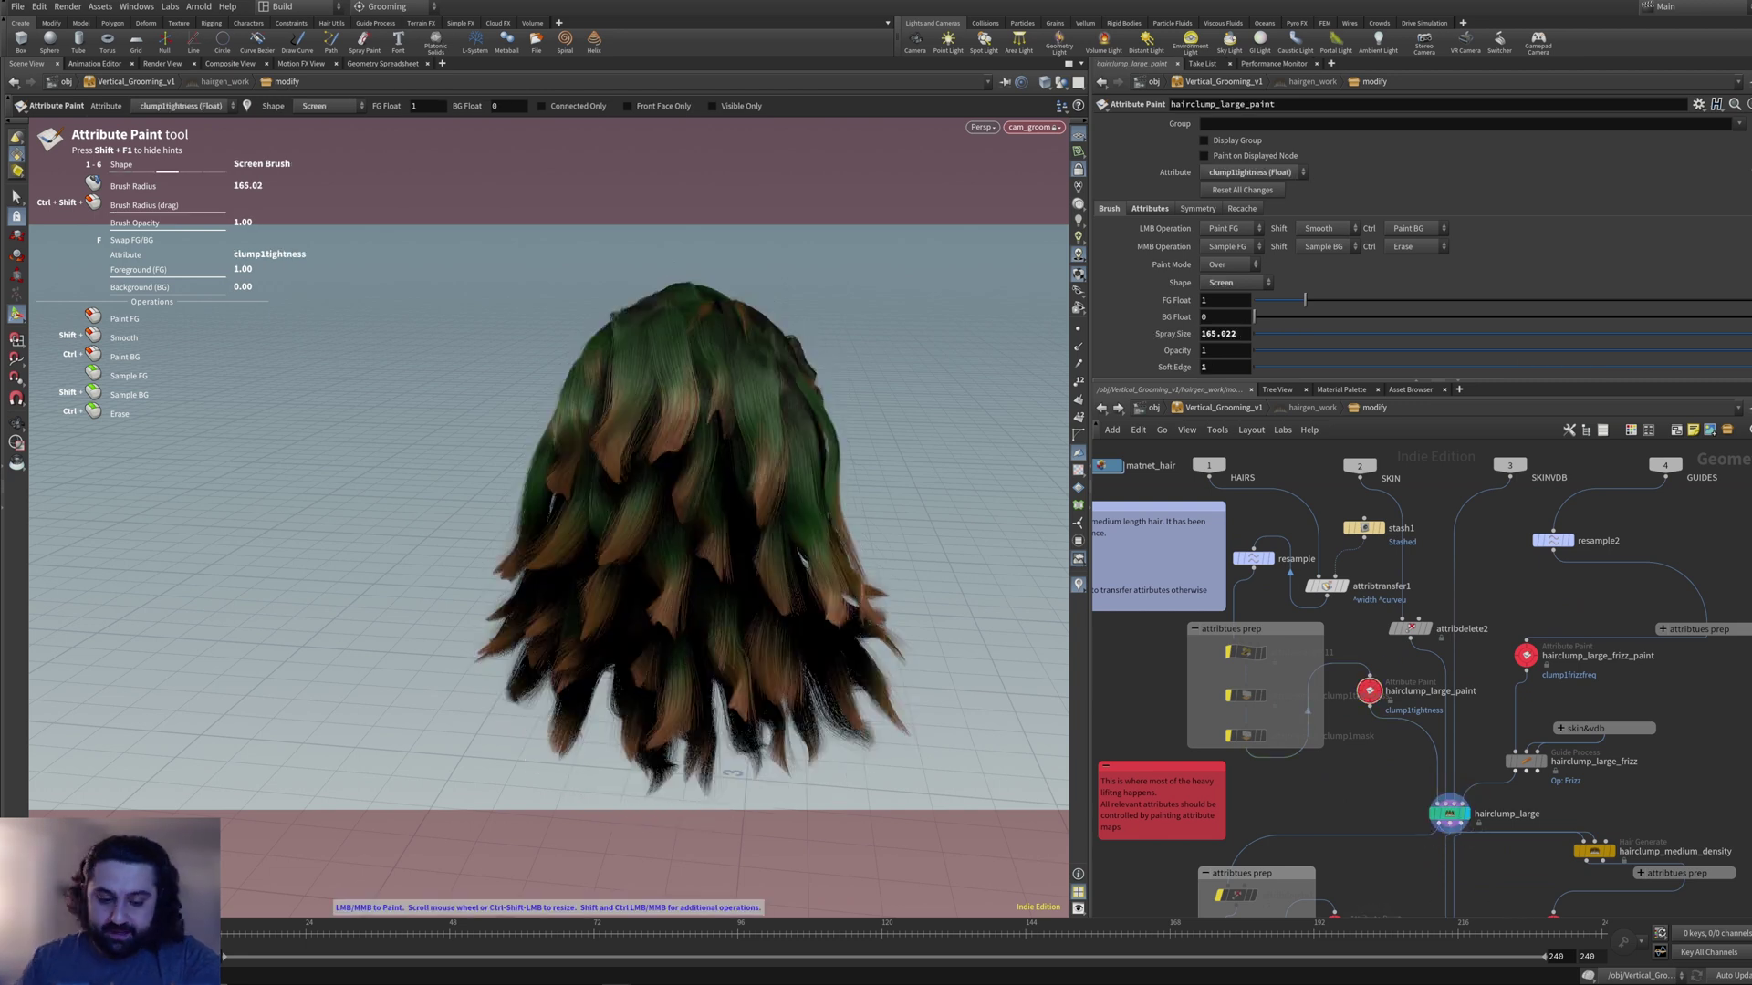
- Enlarge the screen brush to a radius of about 218 and paint clump1tightness over the middle of the hair's back
{"action": "mouse_move", "coordinate": [950, 604]}
{"action": "left_mouse_down", "text": "alt"}
{"action": "mouse_move", "coordinate": [929, 584]}
{"action": "mouse_move", "coordinate": [955, 559]}
{"action": "left_mouse_up", "text": "alt"}
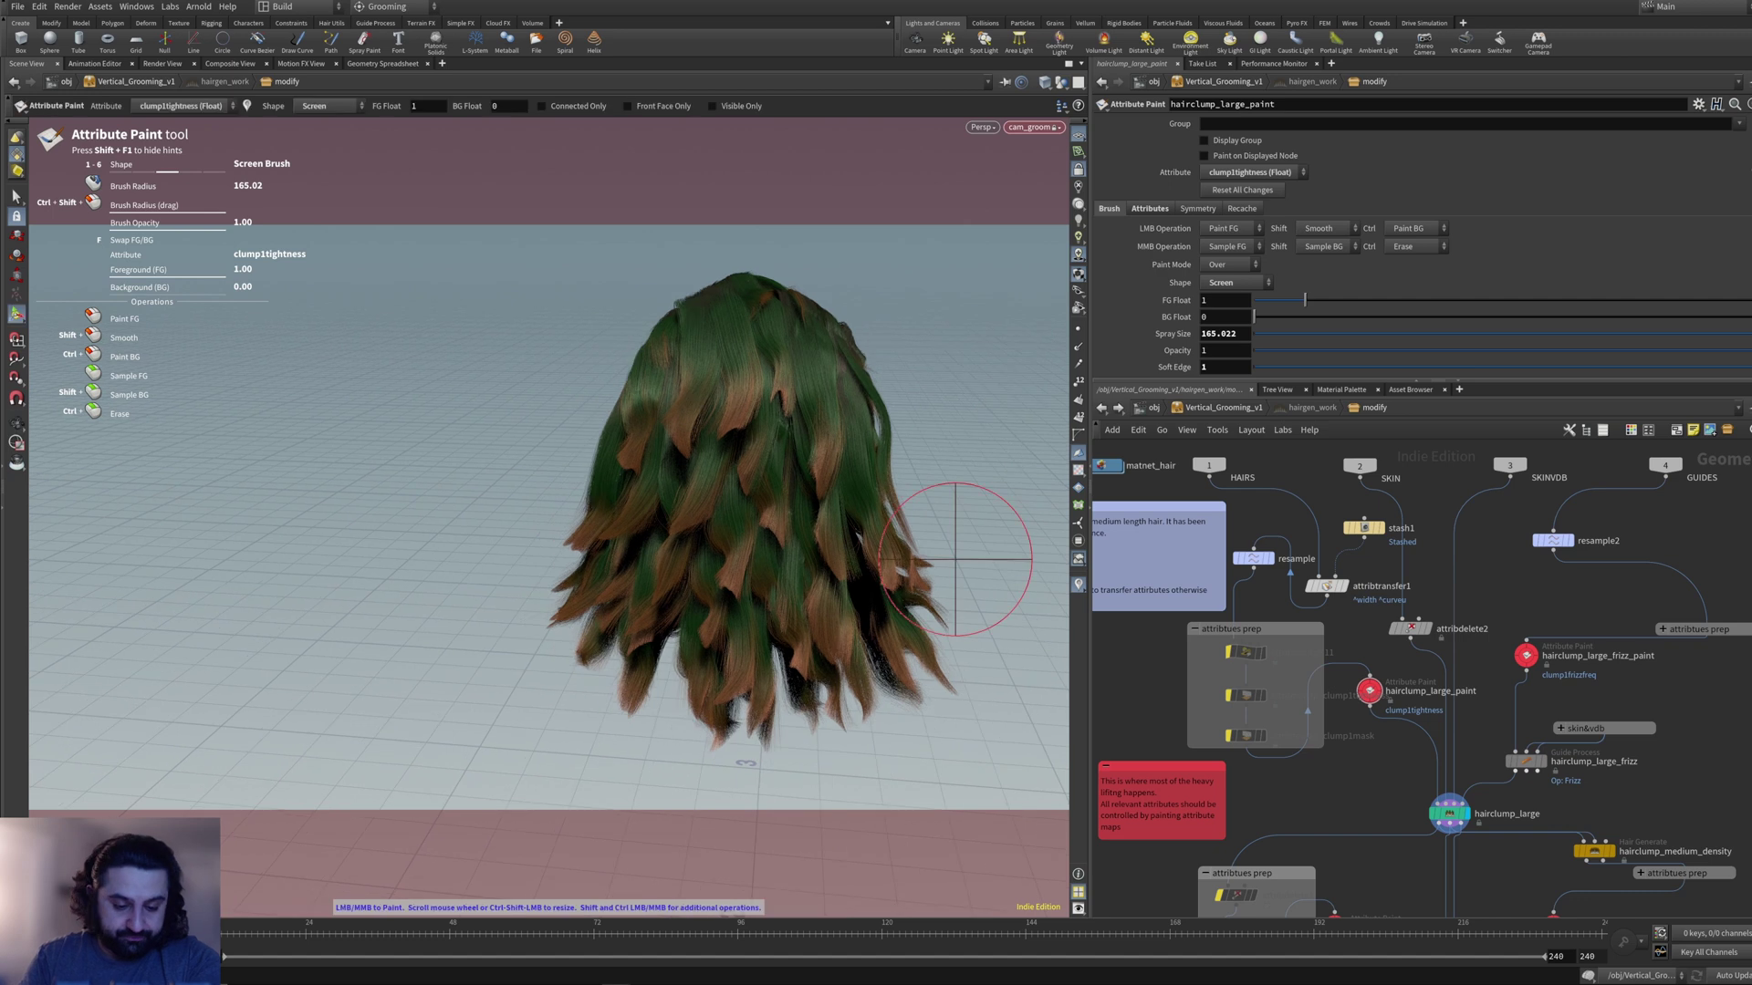
{"action": "scroll", "coordinate": [786, 507], "scroll_direction": "up", "scroll_amount": 5}
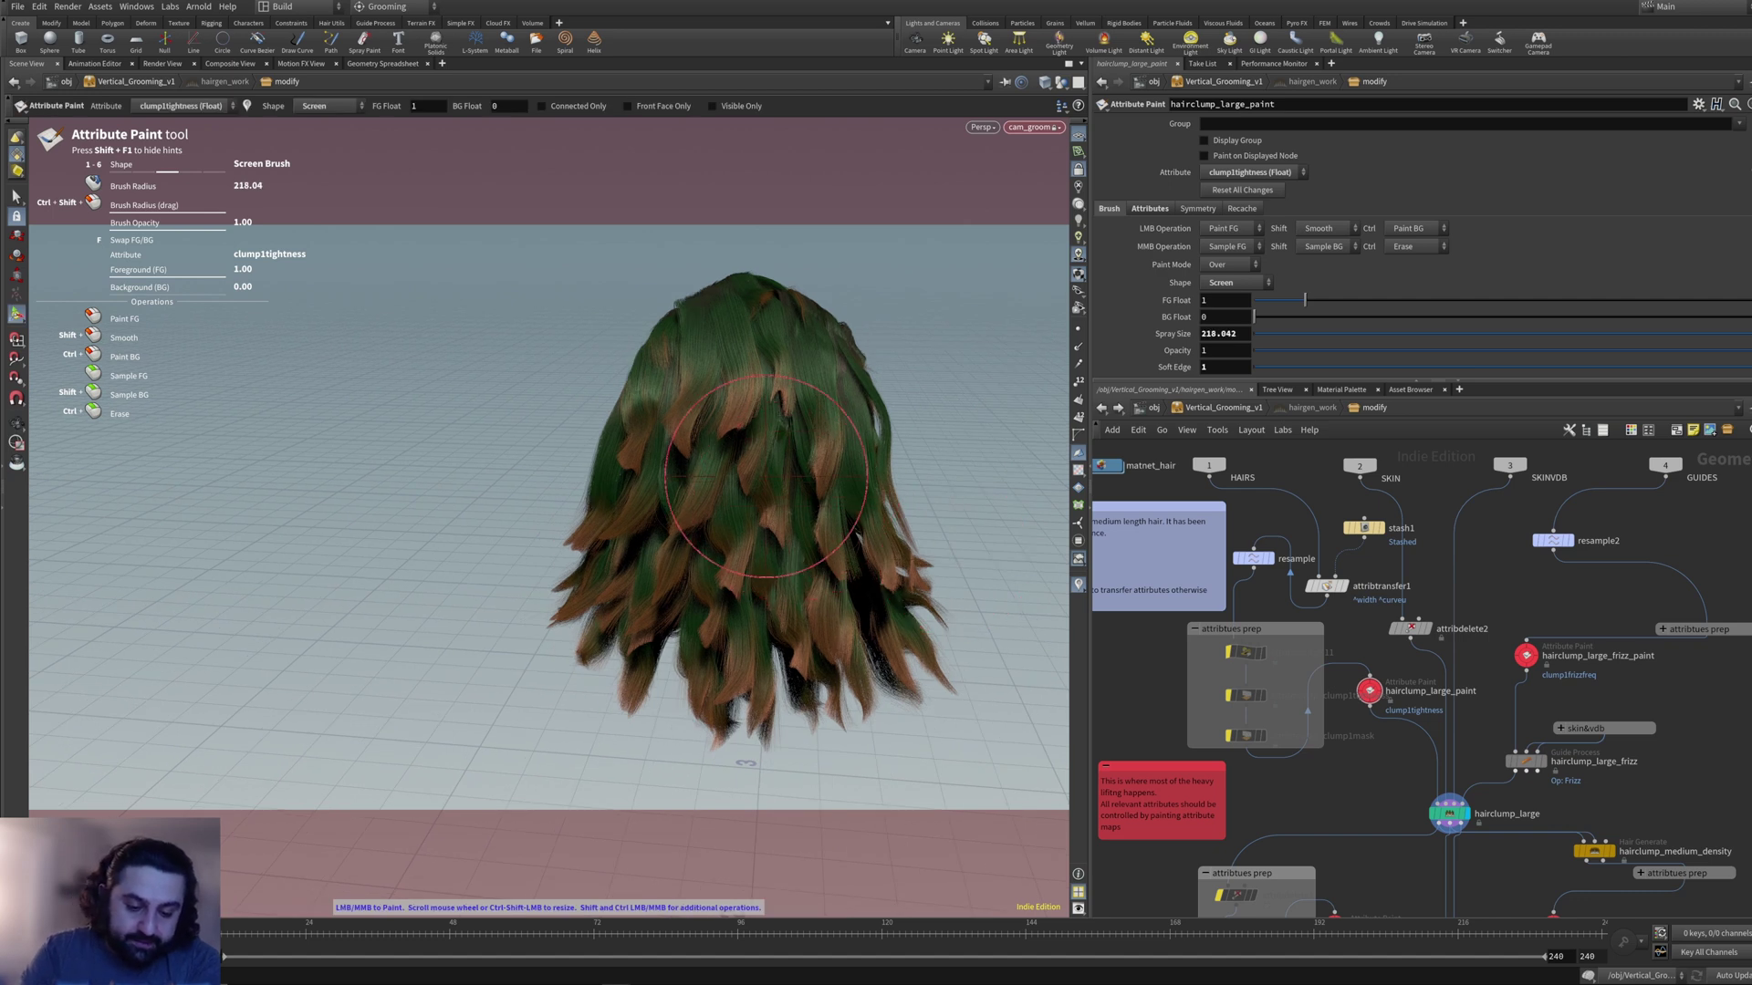
{"action": "mouse_move", "coordinate": [766, 477]}
{"action": "left_mouse_down"}
{"action": "mouse_move", "coordinate": [752, 498]}
{"action": "mouse_move", "coordinate": [784, 512]}
{"action": "left_mouse_up"}
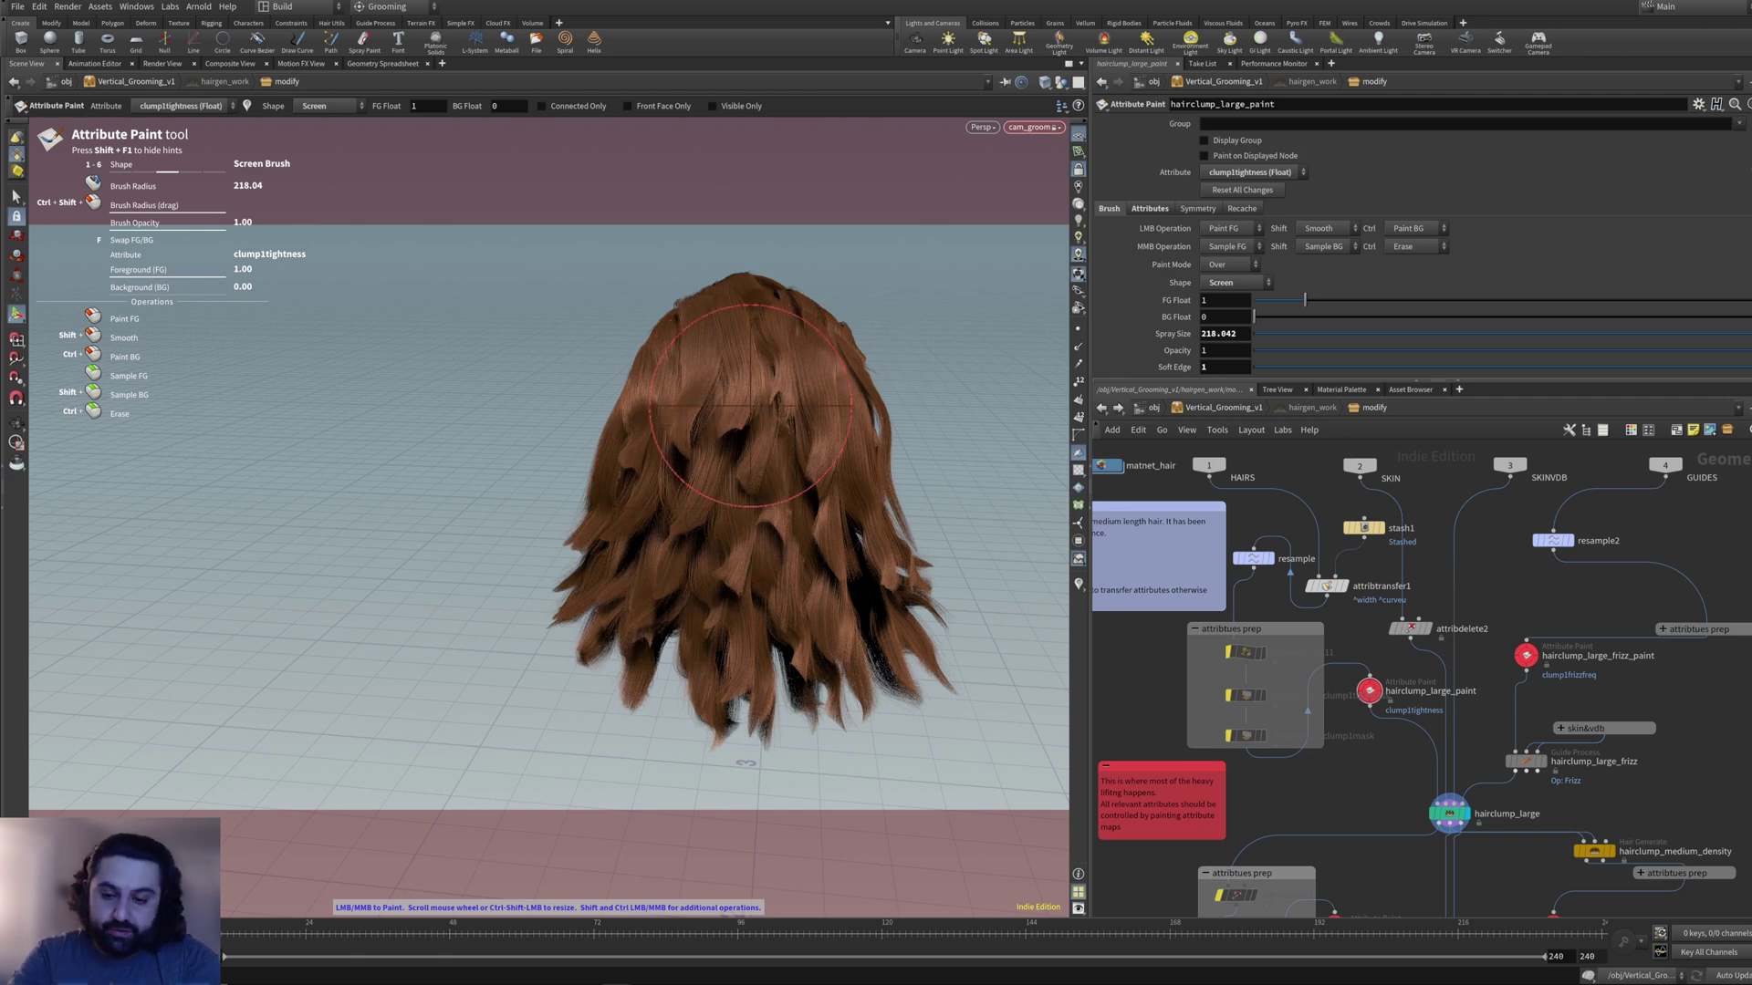
- Switch the paint attribute to clump1mask and paint a stroke down the back of the hair
{"action": "left_click", "coordinate": [1252, 173]}
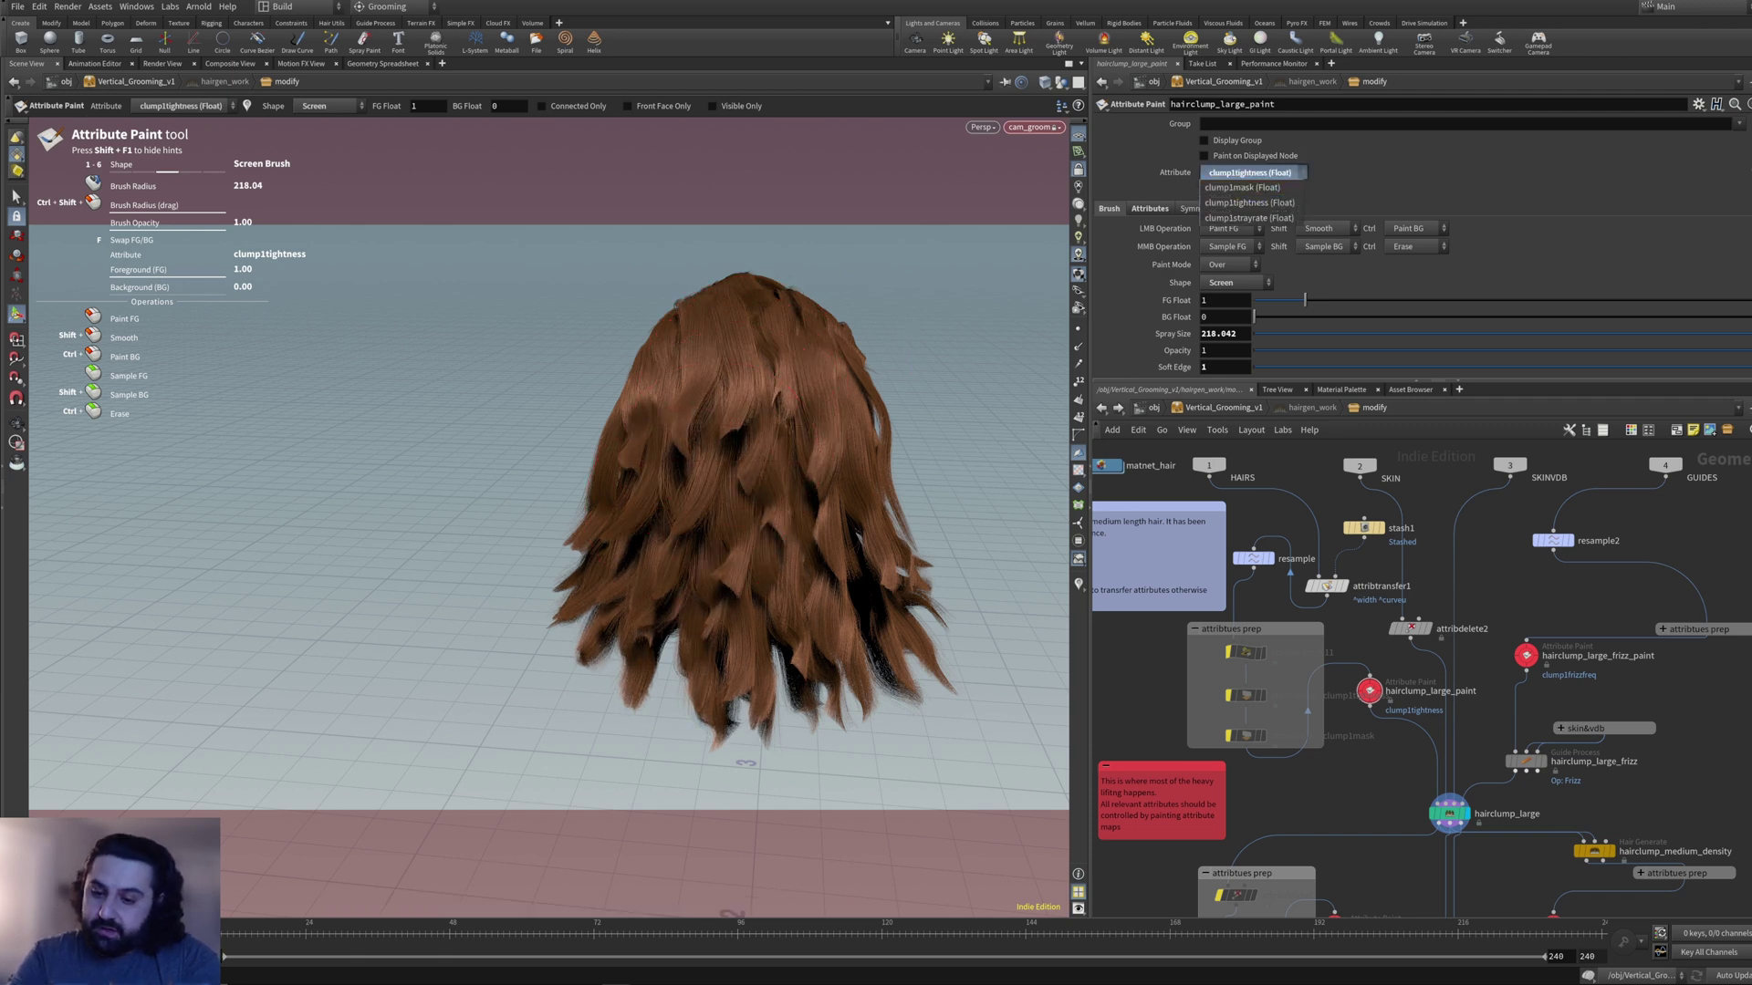
{"action": "left_click", "coordinate": [1243, 187]}
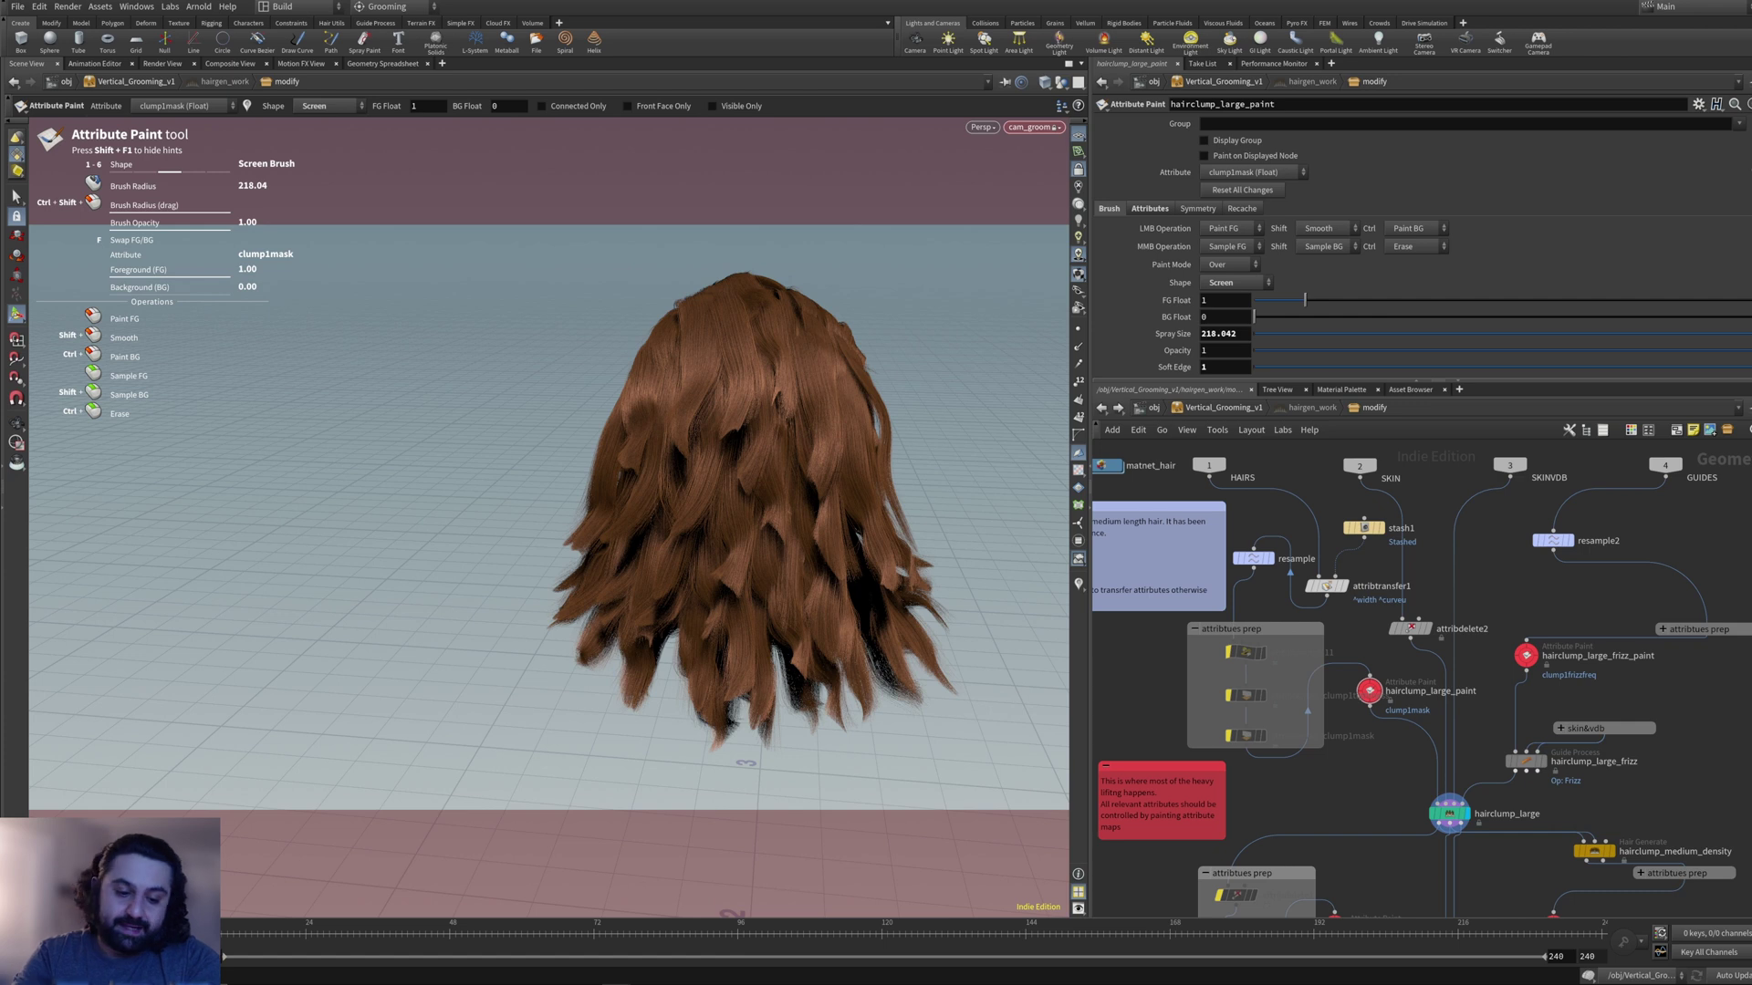
{"action": "mouse_move", "coordinate": [748, 385]}
{"action": "left_mouse_down"}
{"action": "mouse_move", "coordinate": [730, 423]}
{"action": "mouse_move", "coordinate": [752, 468]}
{"action": "mouse_move", "coordinate": [706, 543]}
{"action": "left_mouse_up"}
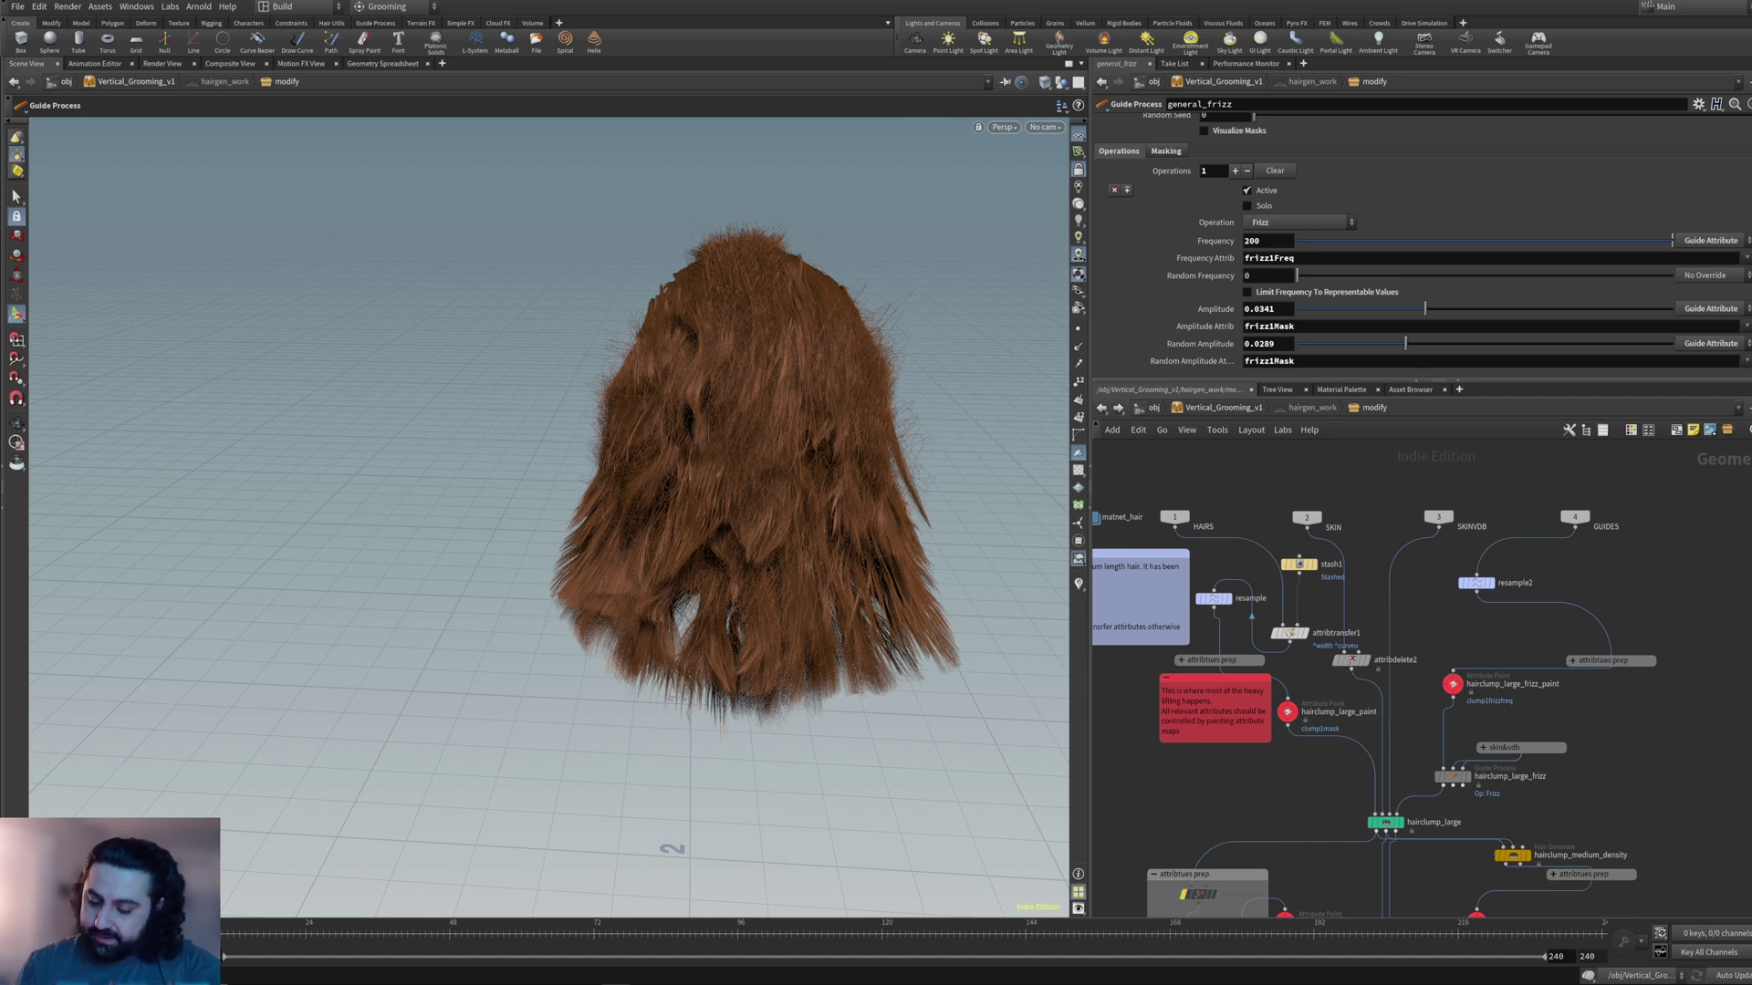
- Connect stash1 to the resample node and display hairclump_large_paint to check the painted clump1mask patches
{"action": "left_click", "coordinate": [1214, 590]}
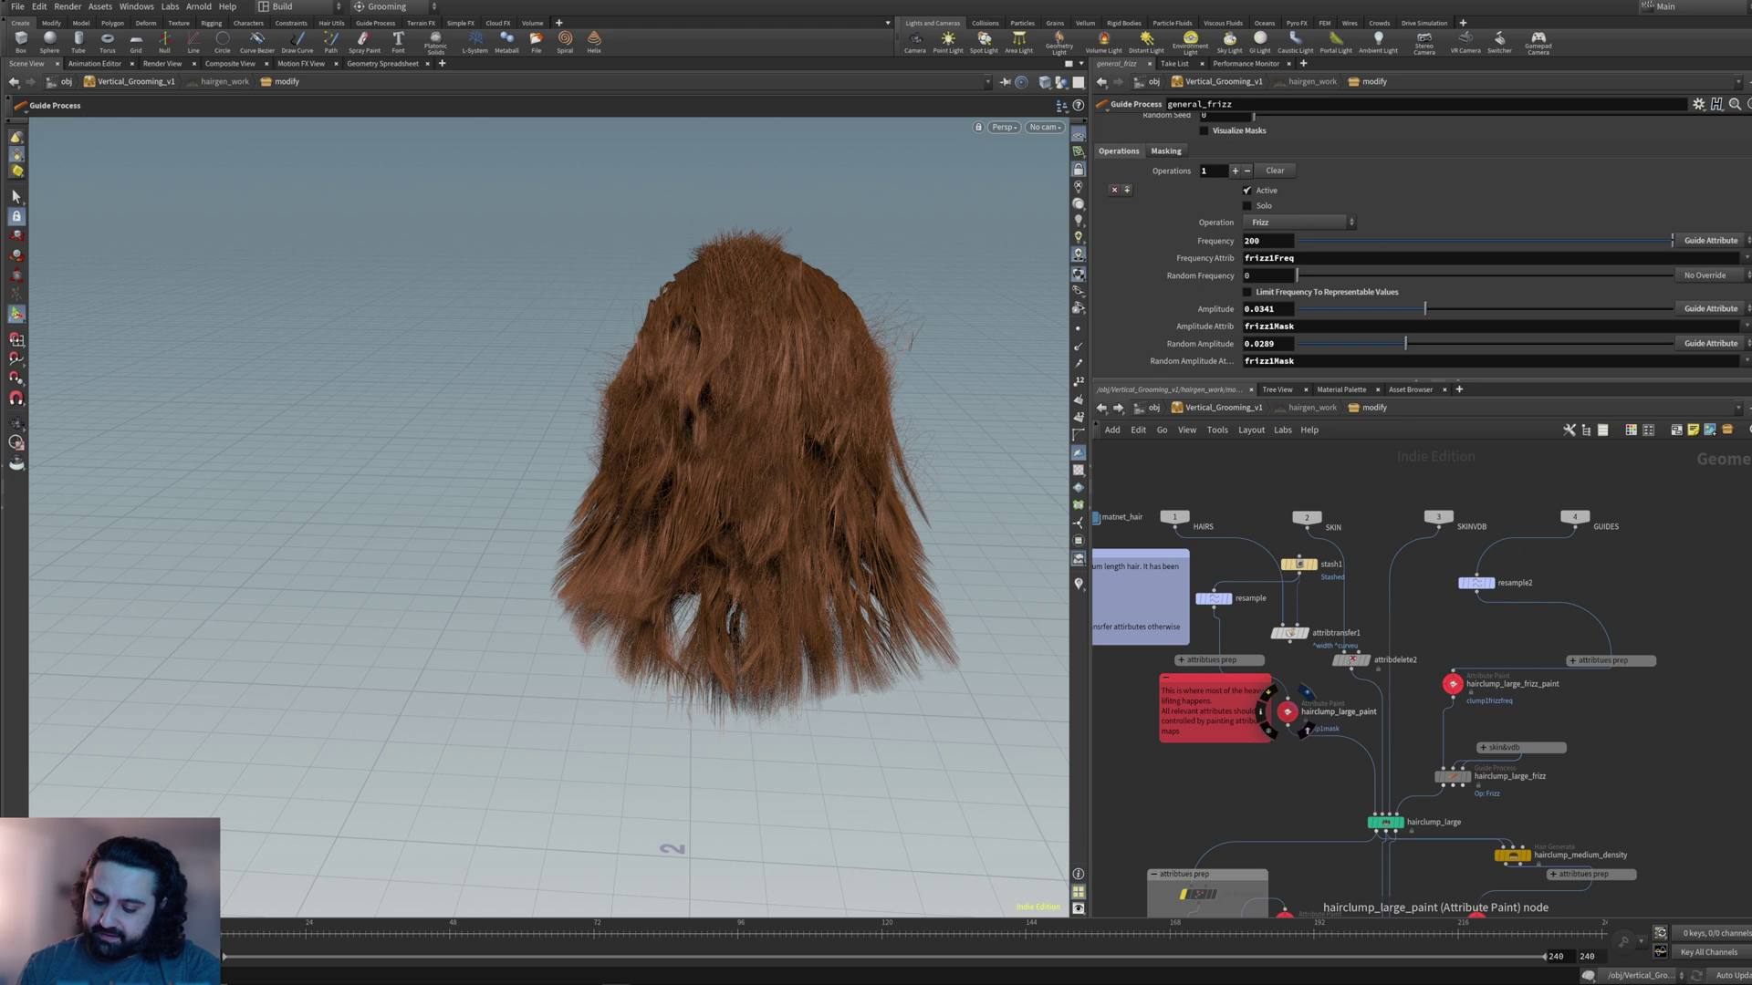
{"action": "left_click", "coordinate": [1307, 693]}
{"action": "left_click_drag", "start_coordinate": [1287, 712], "coordinate": [1281, 716]}
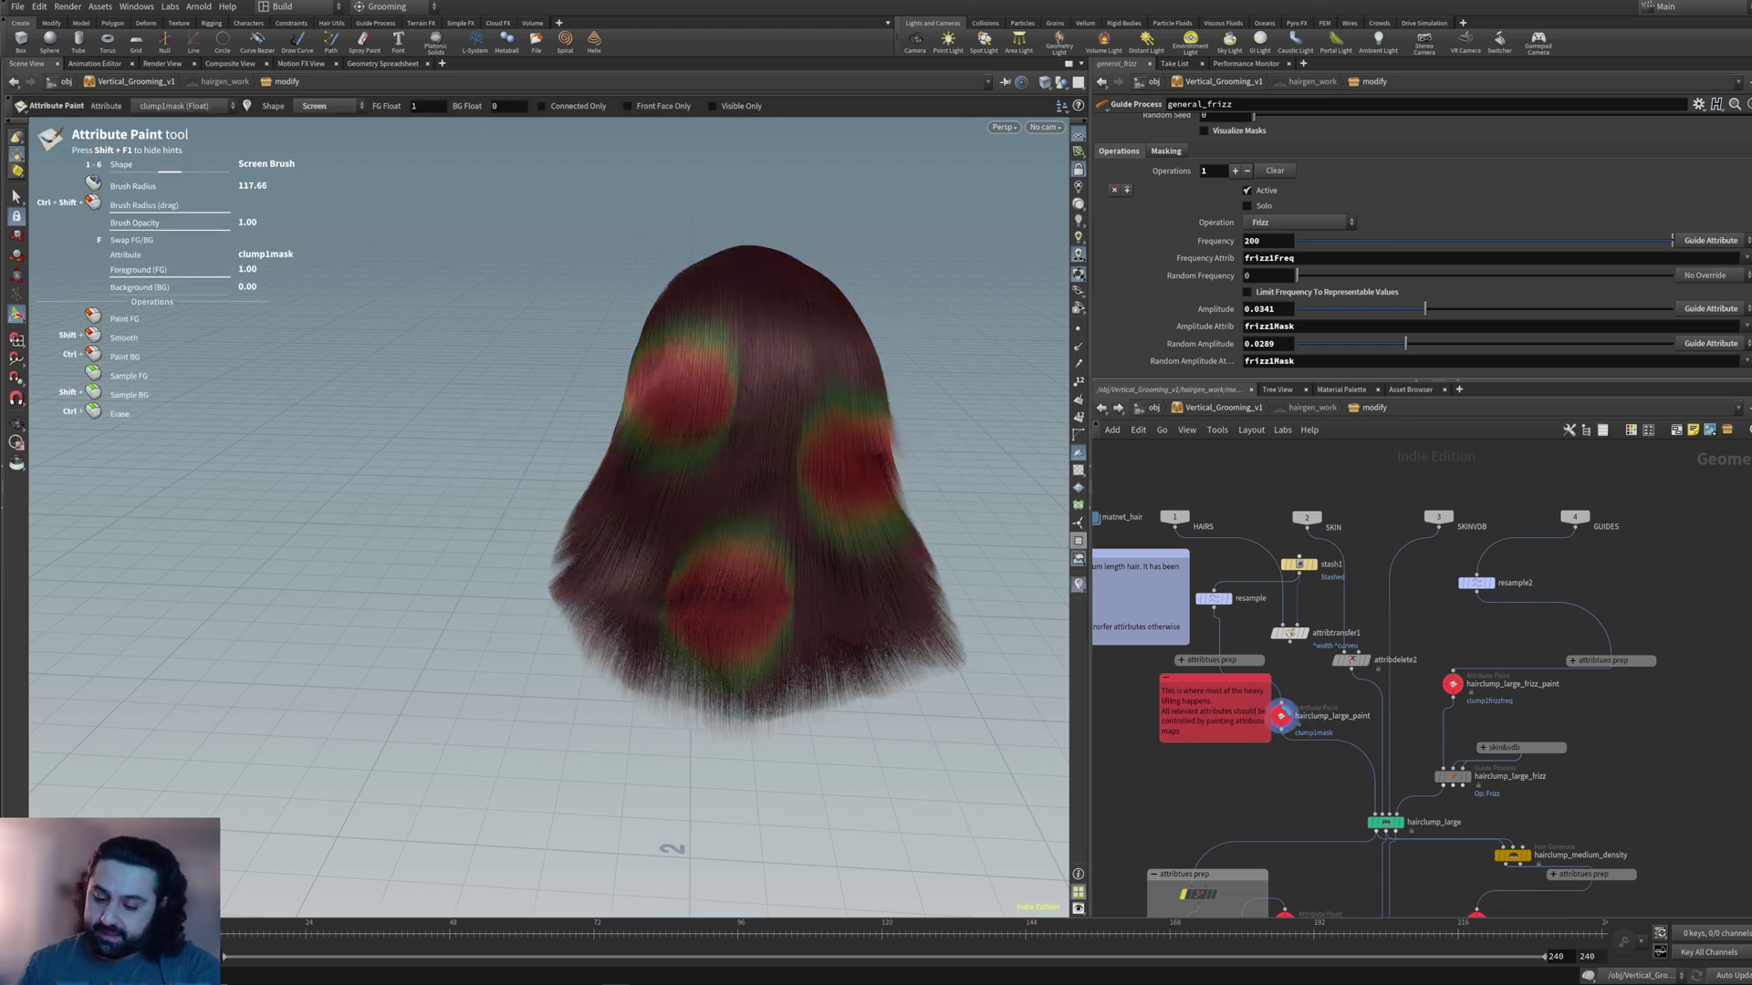
- Connect the output of attribtransfer1 to the resample node and display hairclump_large to view the masked clumping
{"action": "mouse_move", "coordinate": [1290, 640]}
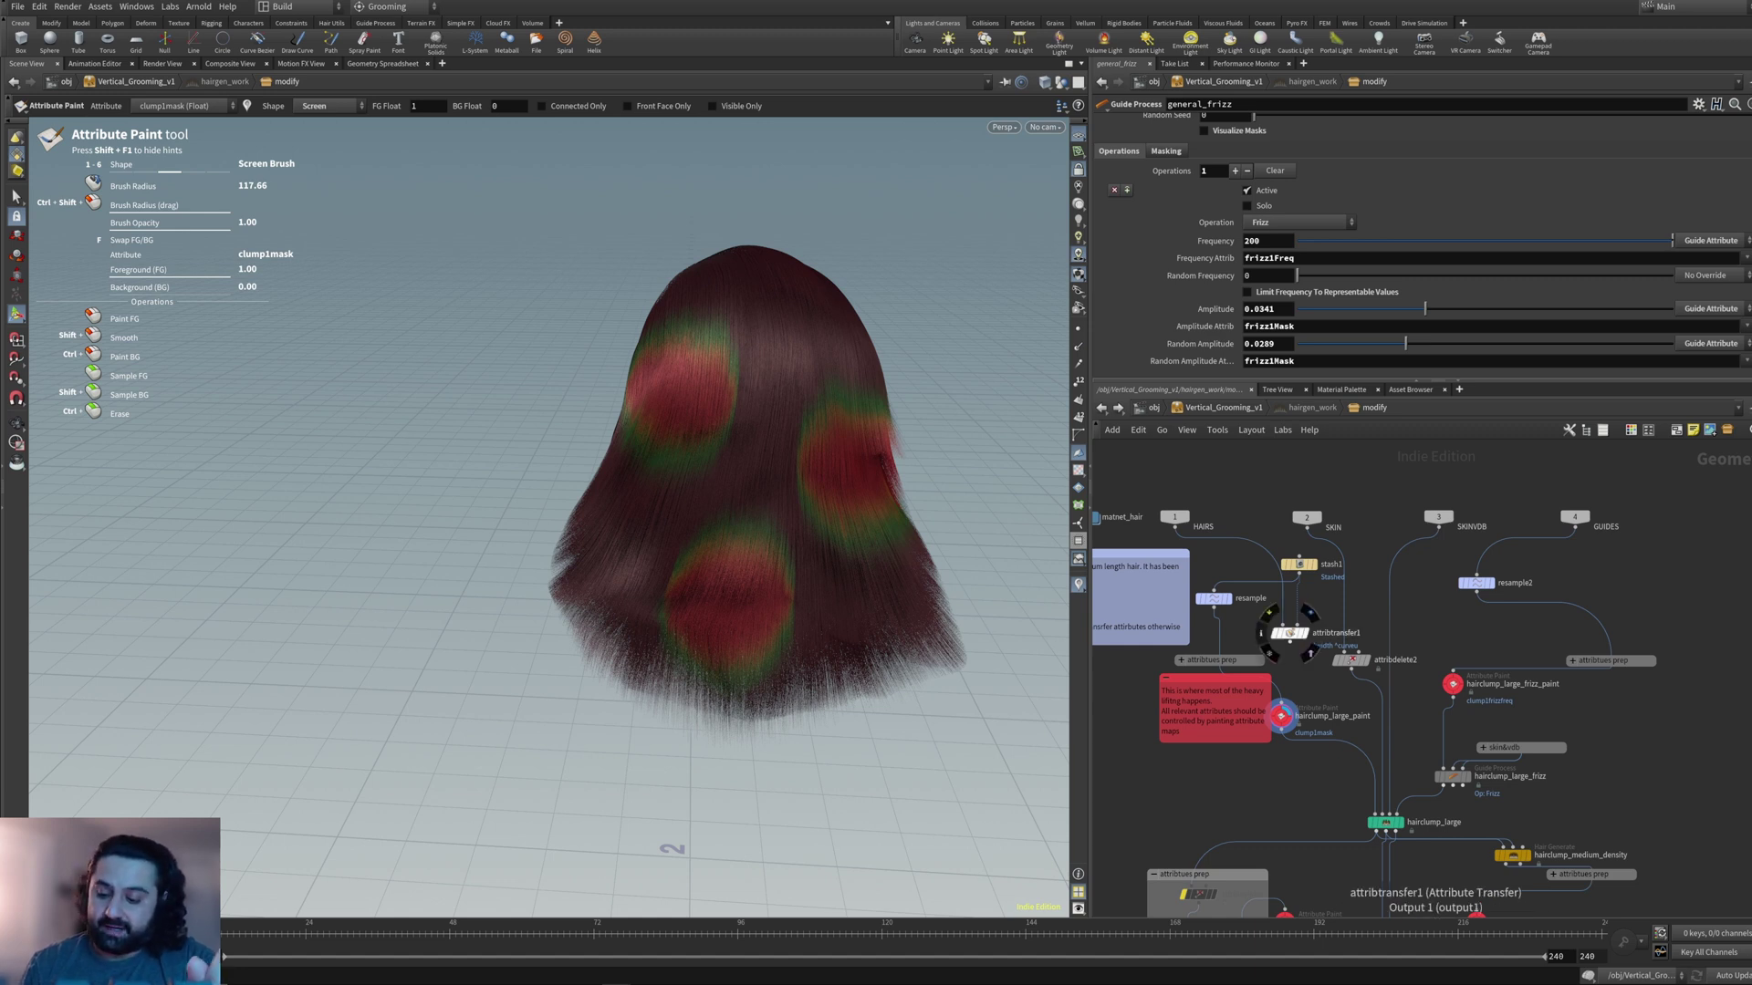
{"action": "left_click_drag", "start_coordinate": [1290, 641], "coordinate": [1213, 591]}
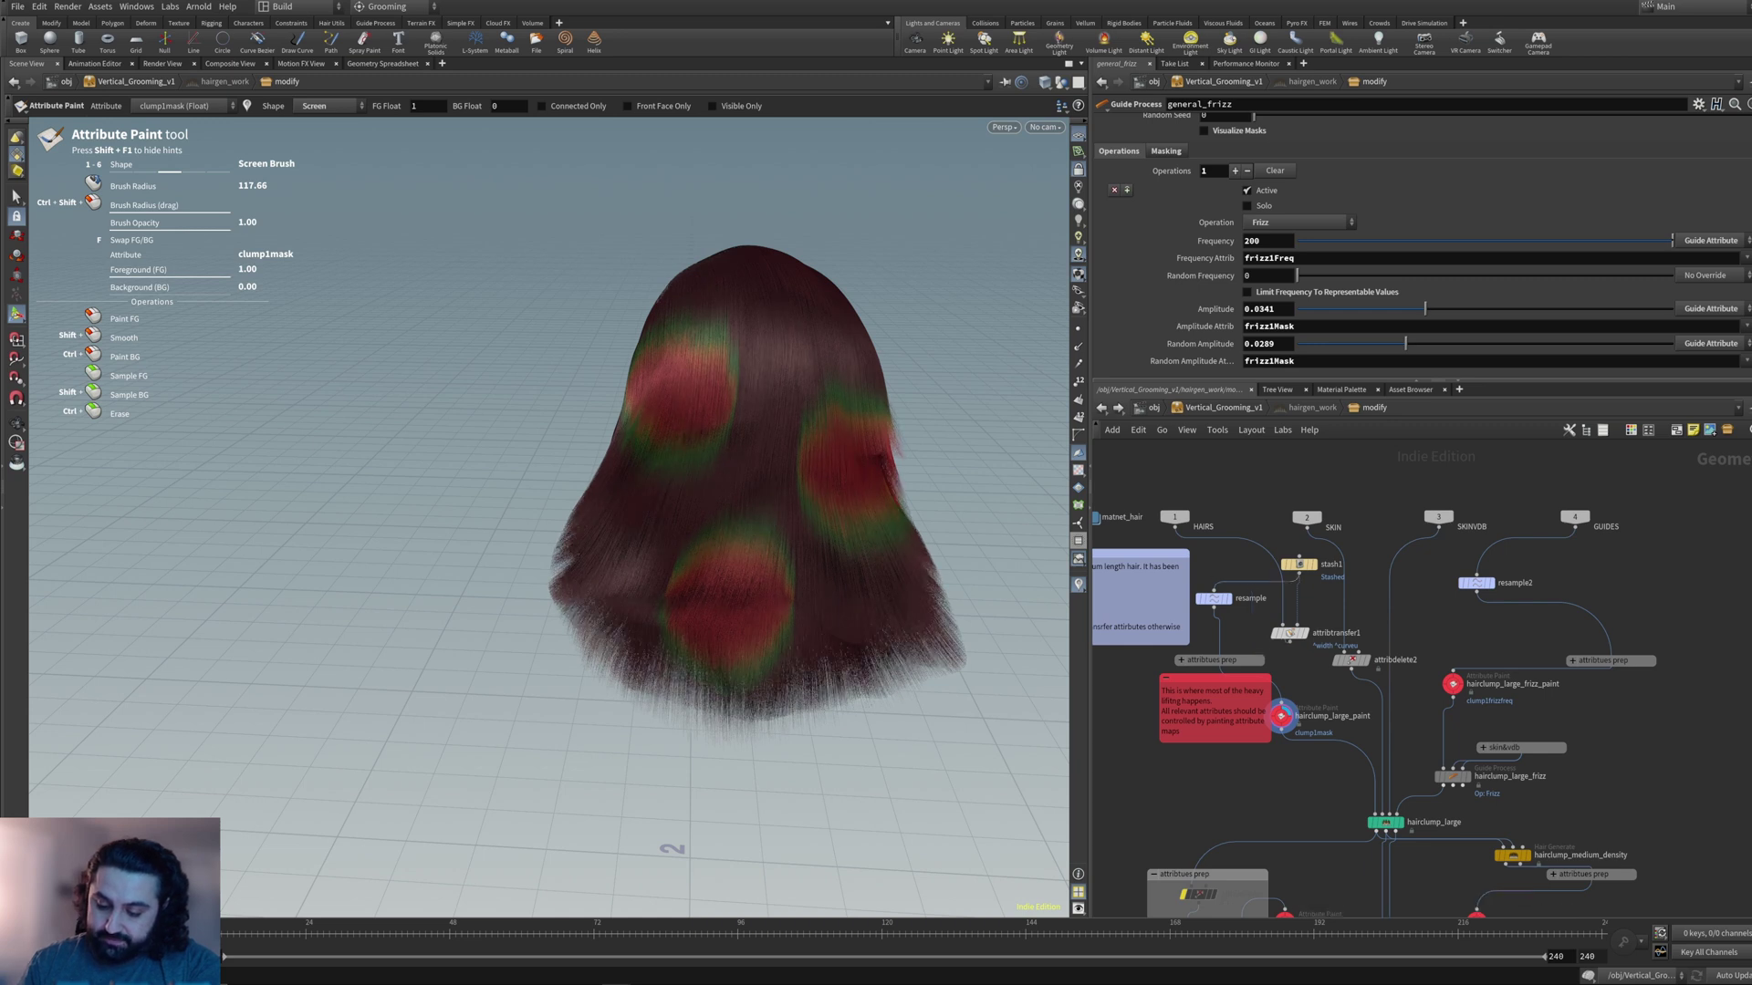
{"action": "middle_click_drag", "start_coordinate": [1419, 899], "coordinate": [1333, 804]}
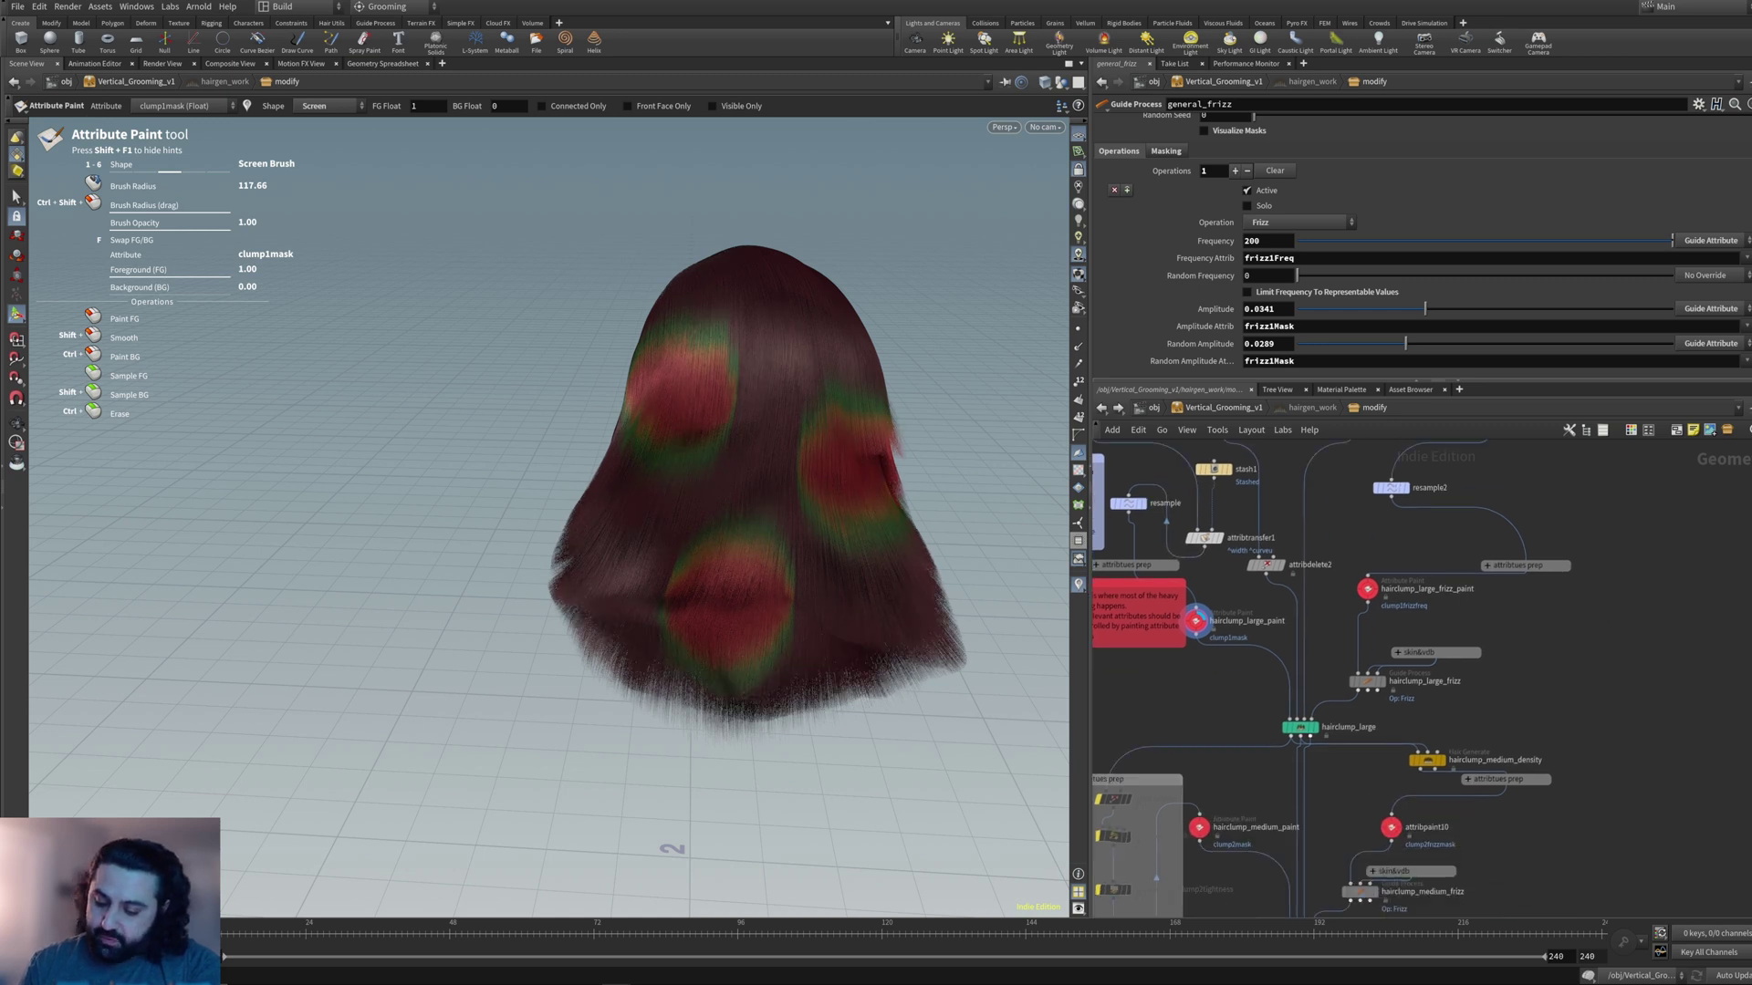
{"action": "middle_click_drag", "start_coordinate": [1337, 903], "coordinate": [1344, 453]}
{"action": "middle_click_drag", "start_coordinate": [1341, 821], "coordinate": [1355, 562]}
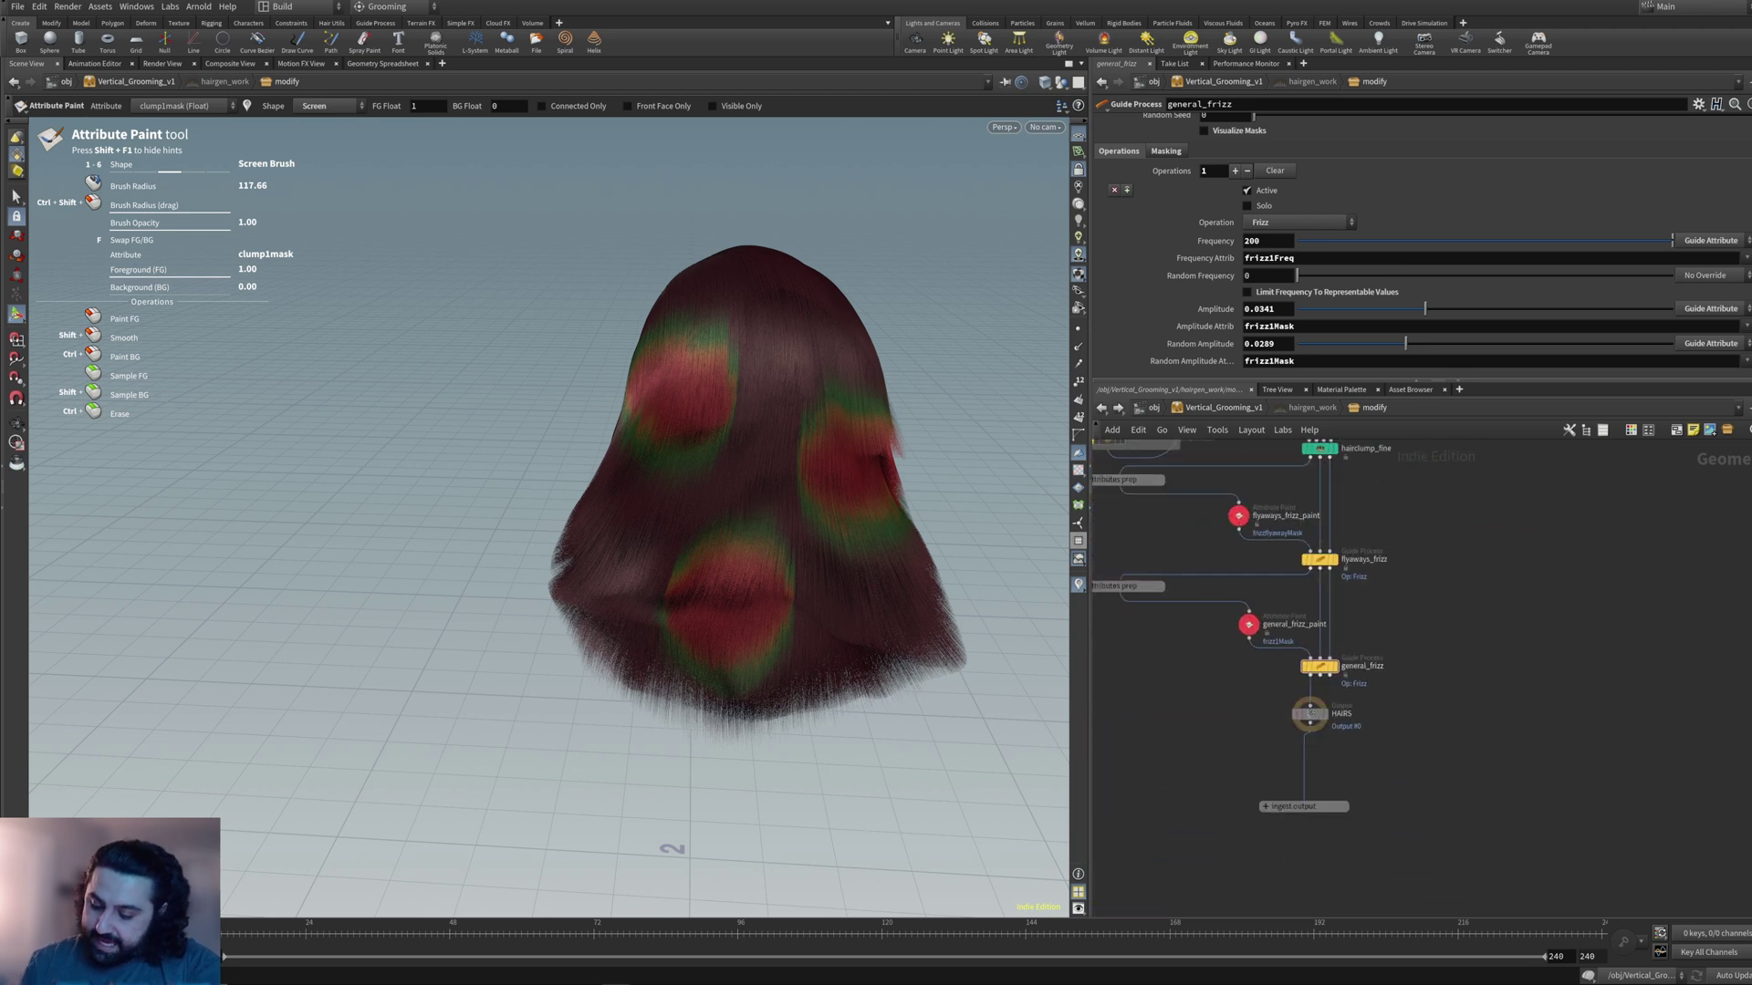
{"action": "scroll", "coordinate": [1220, 607], "scroll_direction": "up", "scroll_amount": 10}
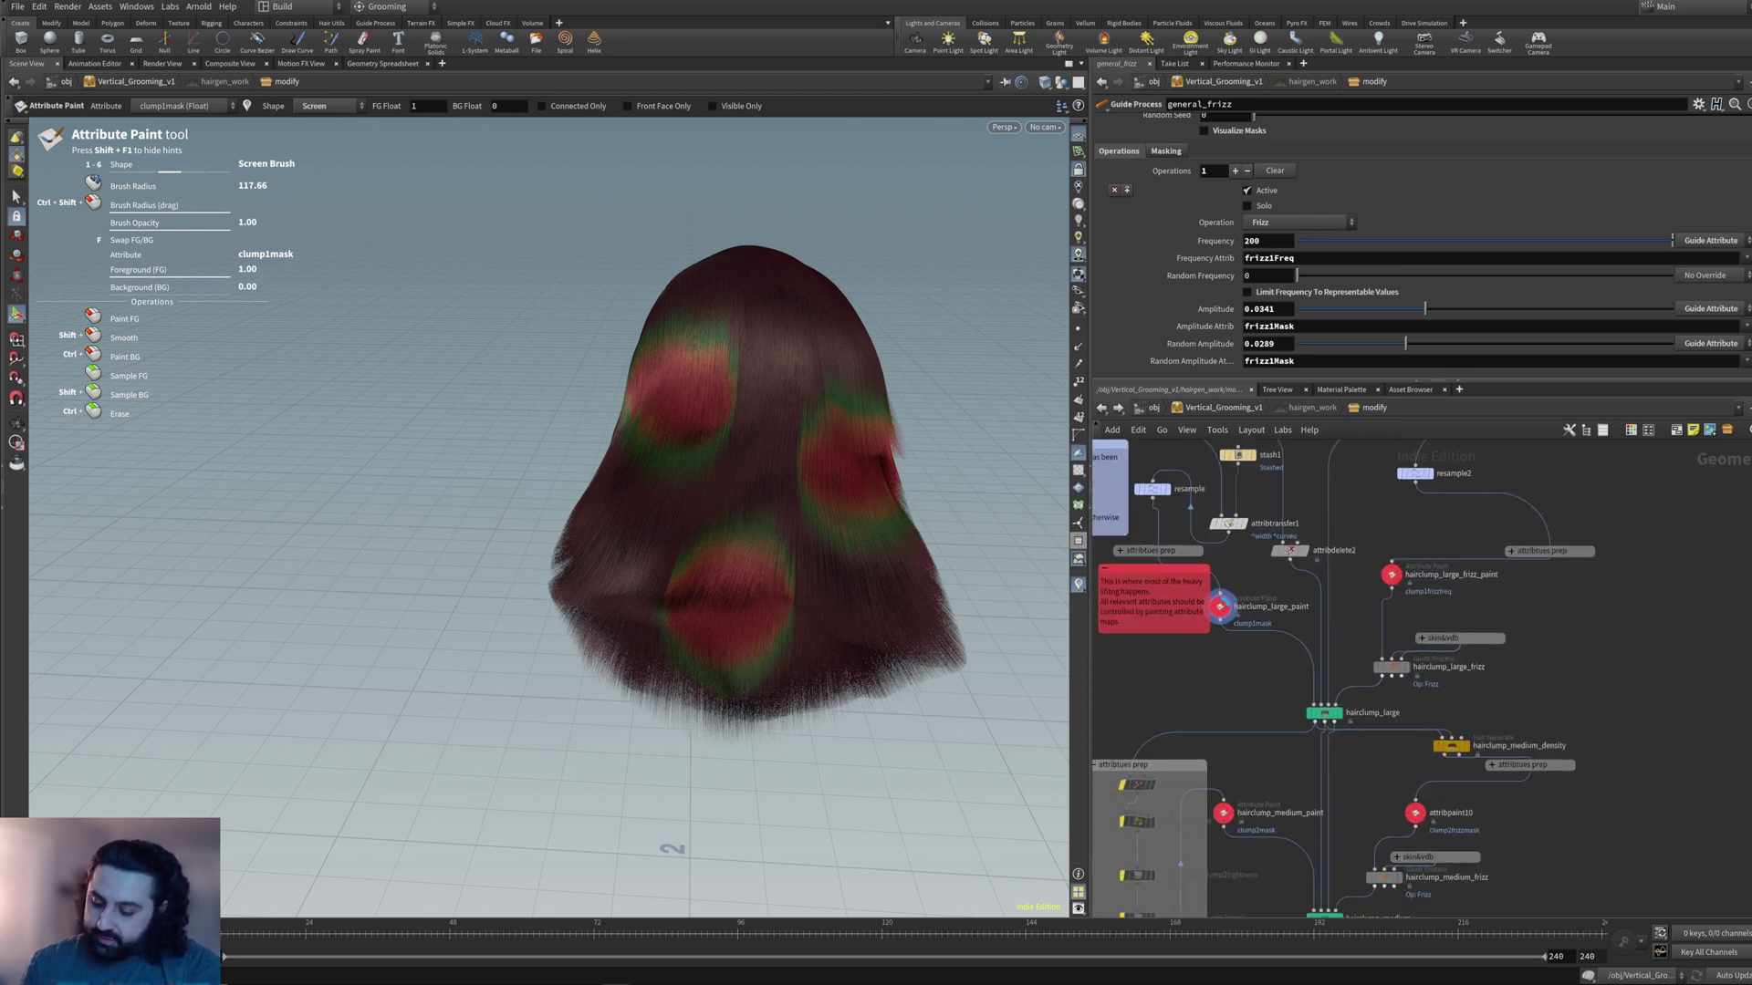
{"action": "left_click", "coordinate": [1324, 713]}
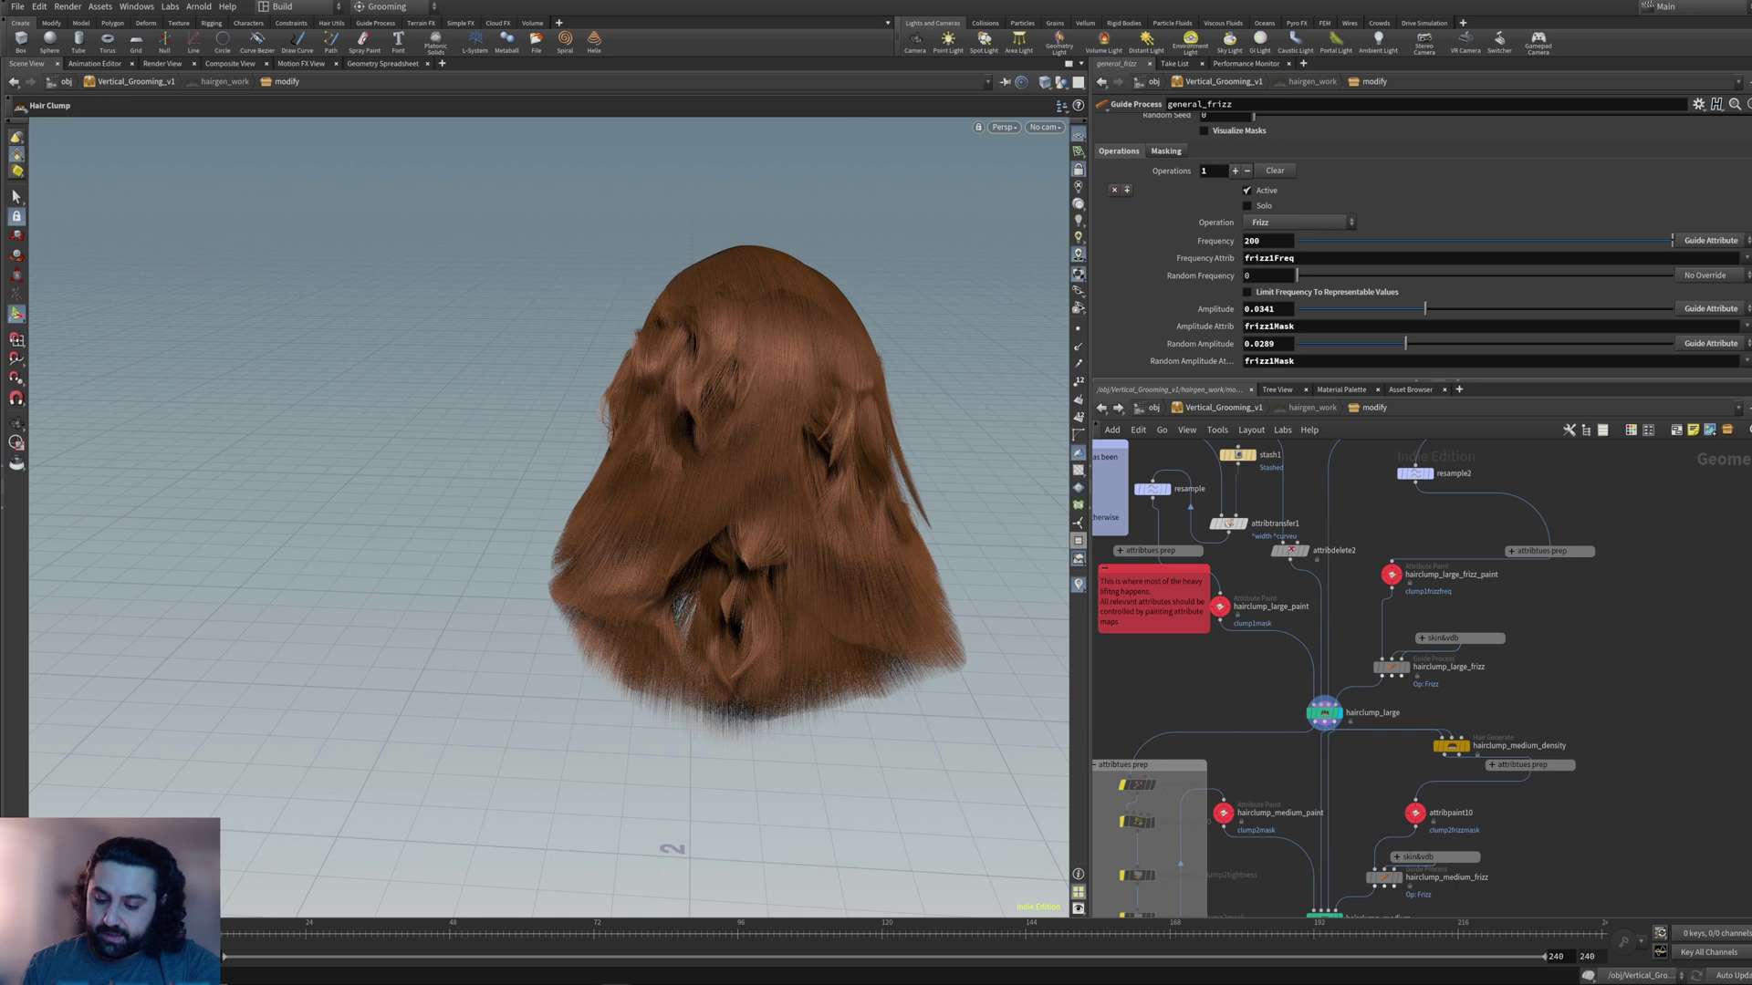
- Feed the resample node from stash1 to compare the large clumping, and restore its connection from attribtransfer1
{"action": "middle_click_drag", "start_coordinate": [1332, 702], "coordinate": [1377, 833]}
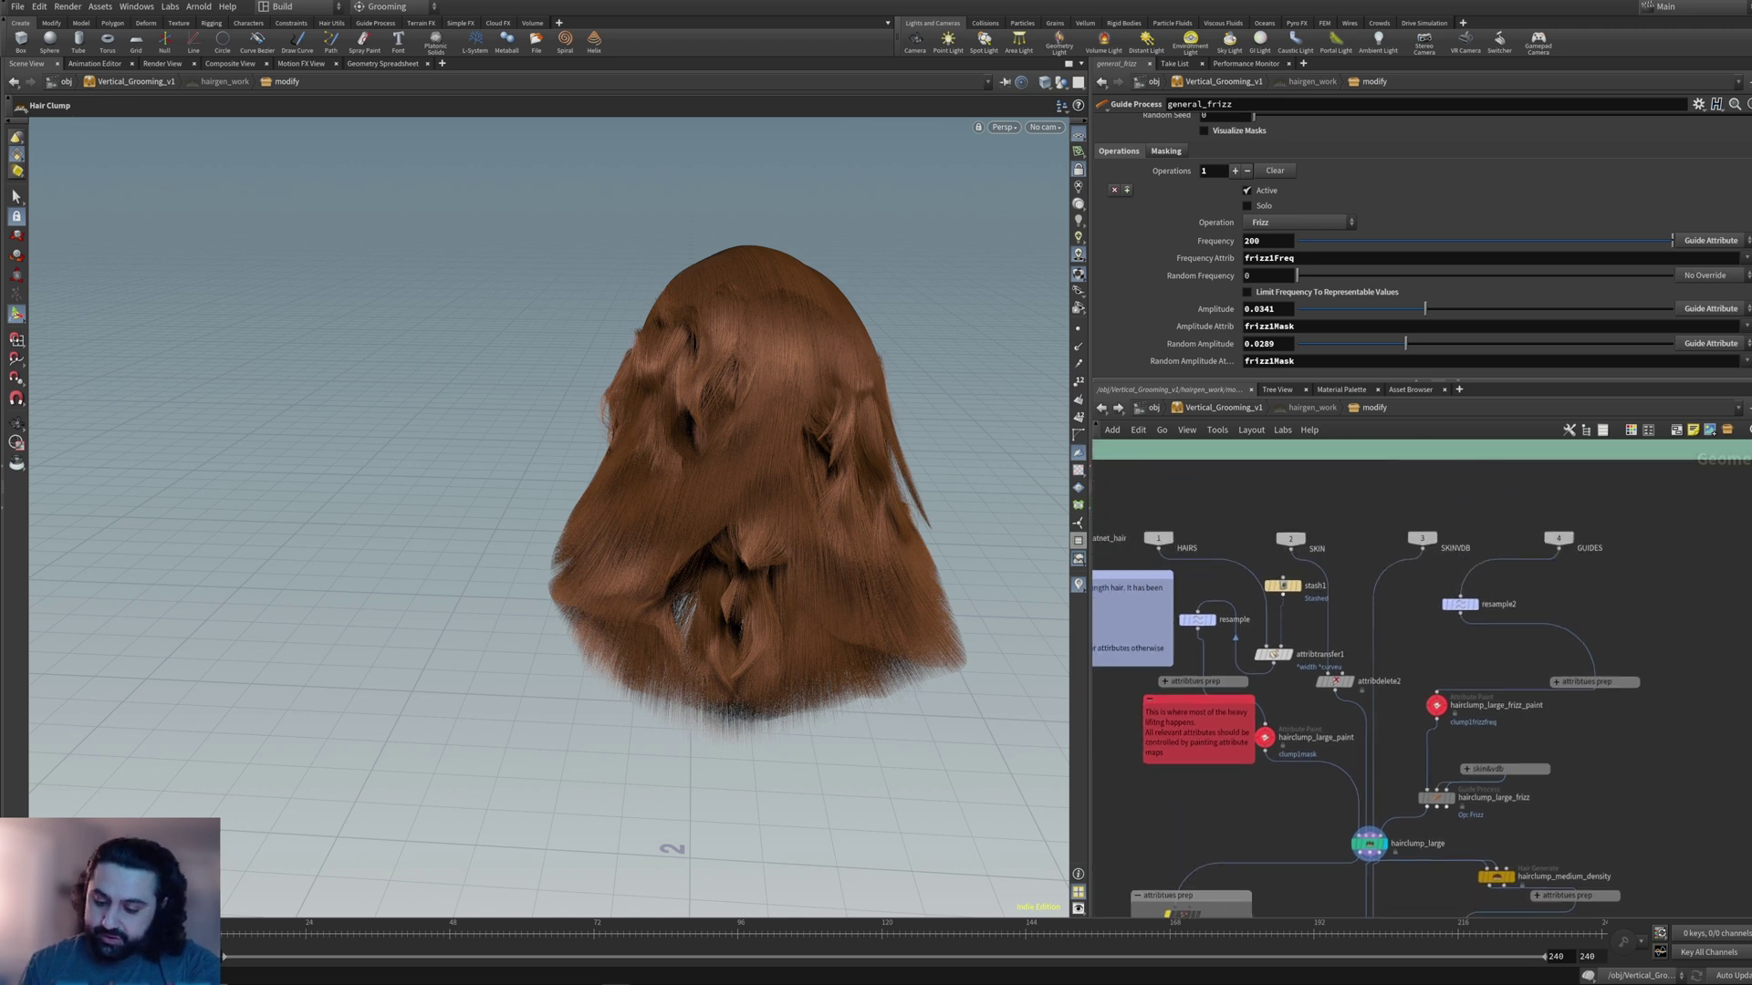
{"action": "left_click_drag", "start_coordinate": [1283, 594], "coordinate": [1198, 612]}
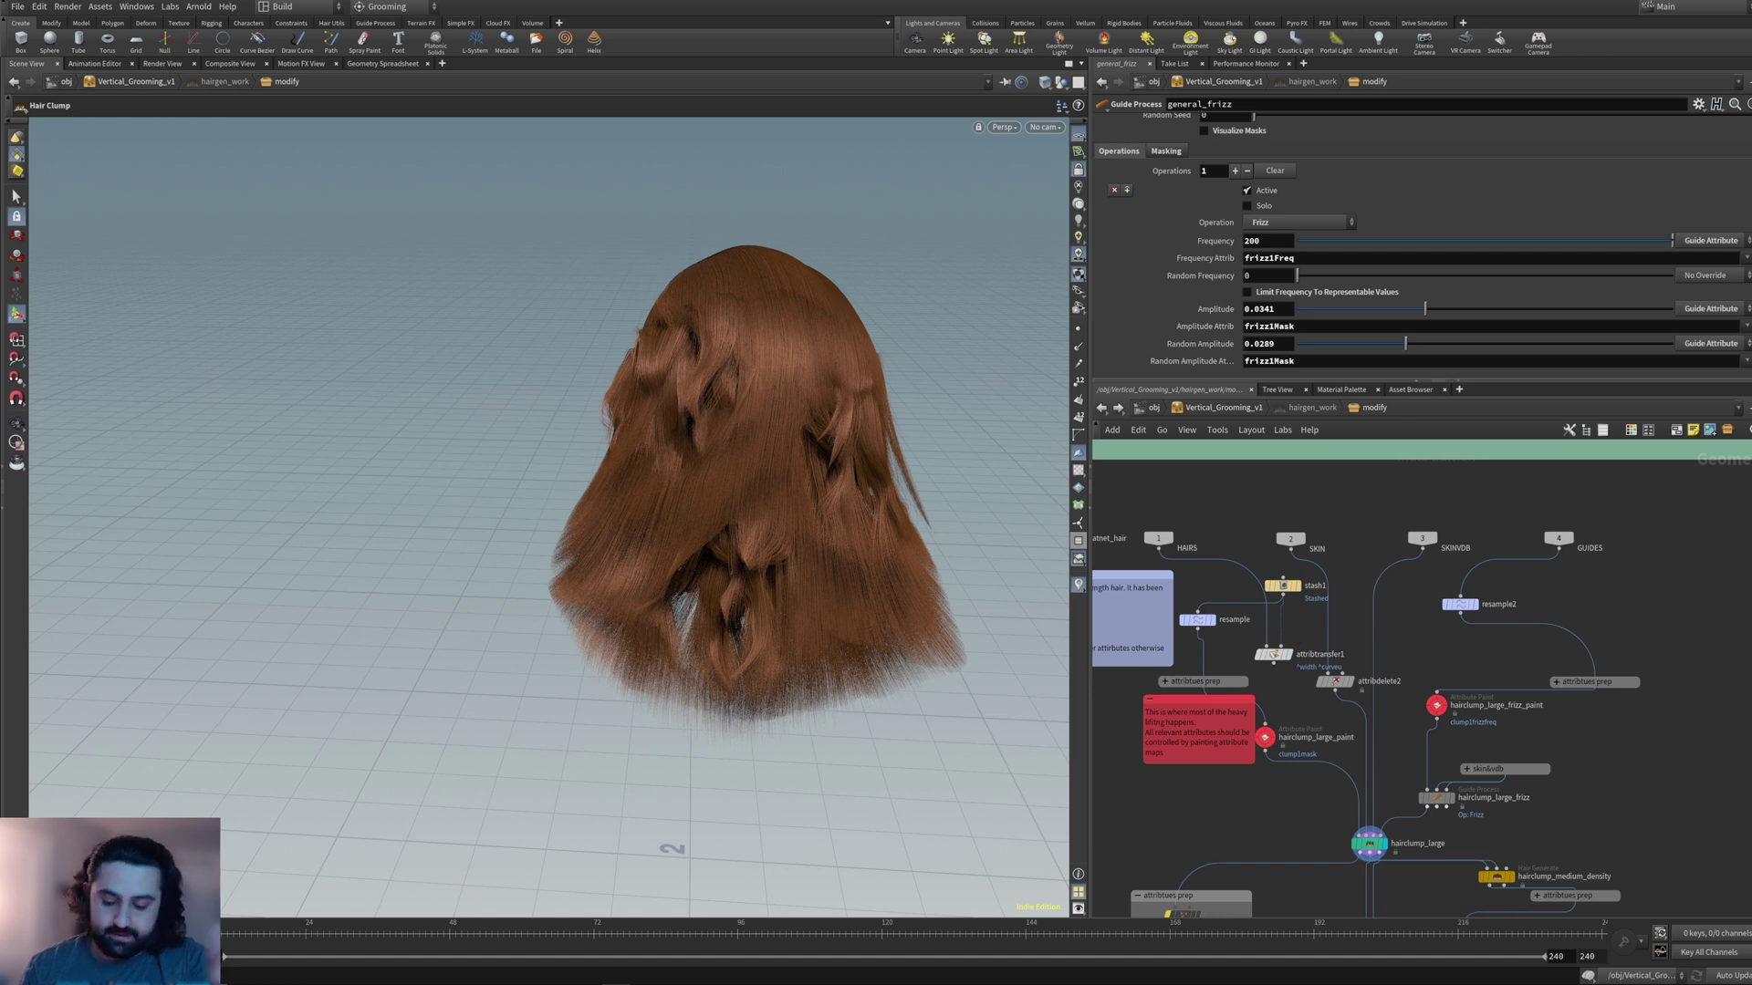
{"action": "left_click_drag", "start_coordinate": [1273, 664], "coordinate": [1198, 613]}
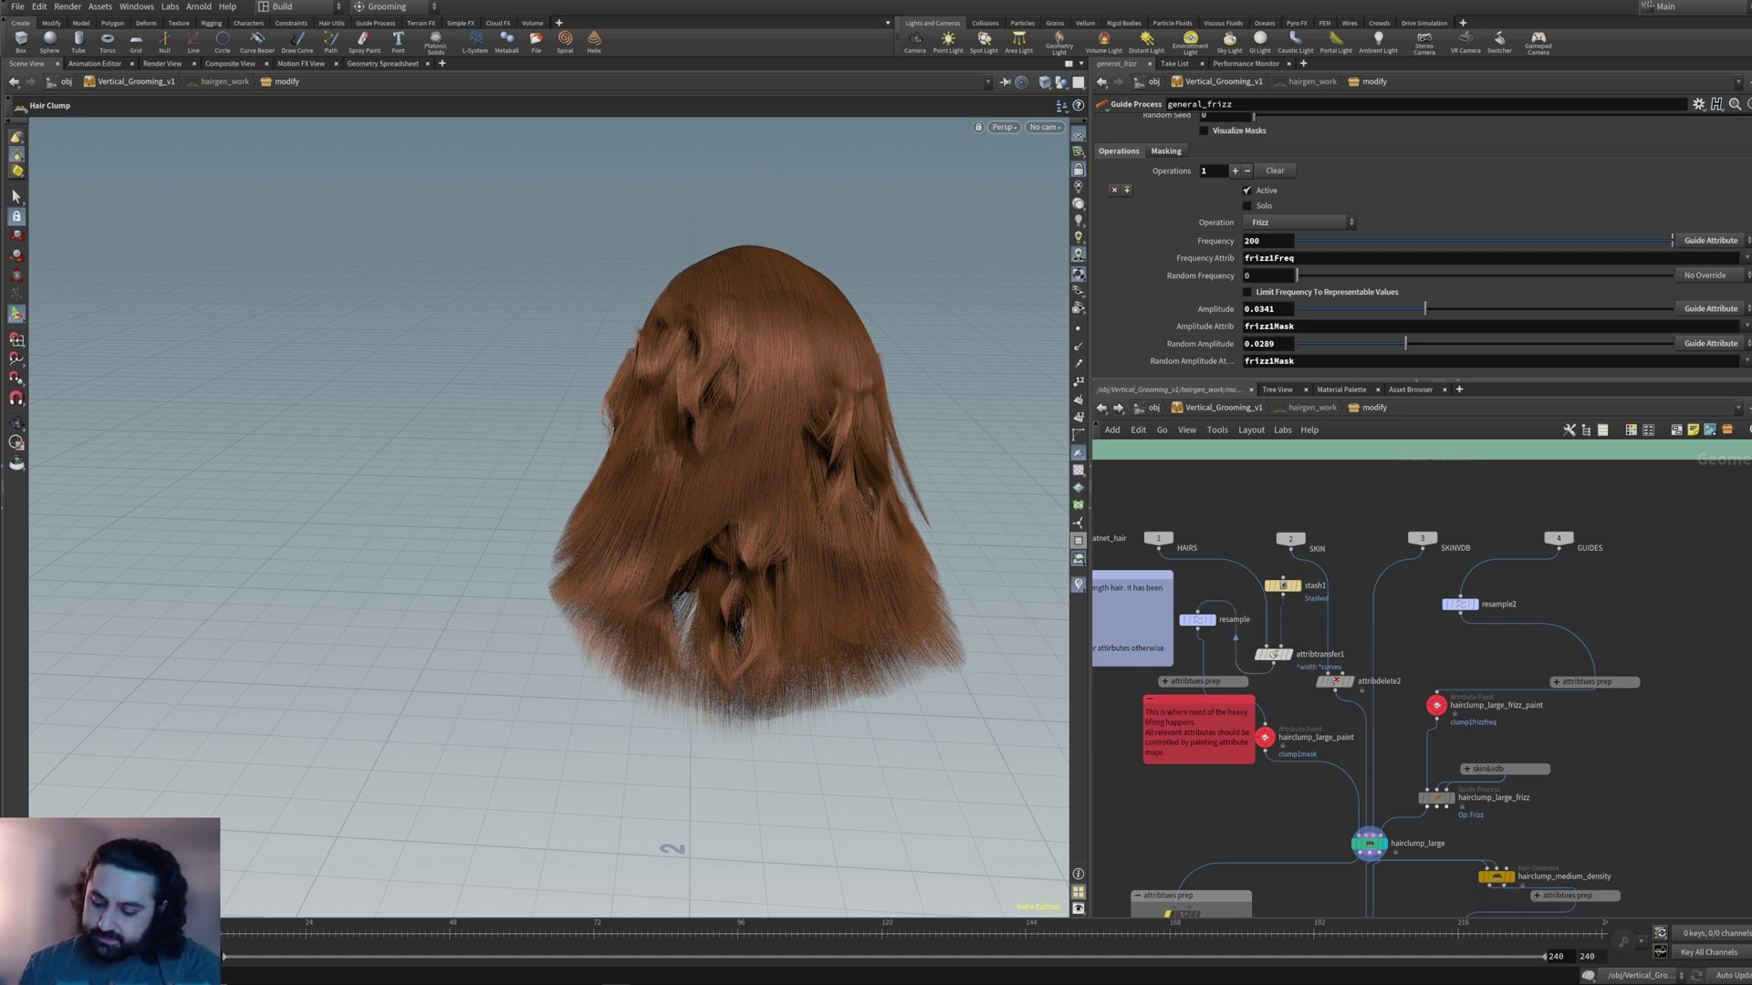
- Display hairclump_medium and select hairclump_medium_paint to examine the painted clump2mask on the hair
{"action": "middle_click_drag", "start_coordinate": [1350, 898], "coordinate": [1327, 447]}
{"action": "left_click", "coordinate": [1361, 598]}
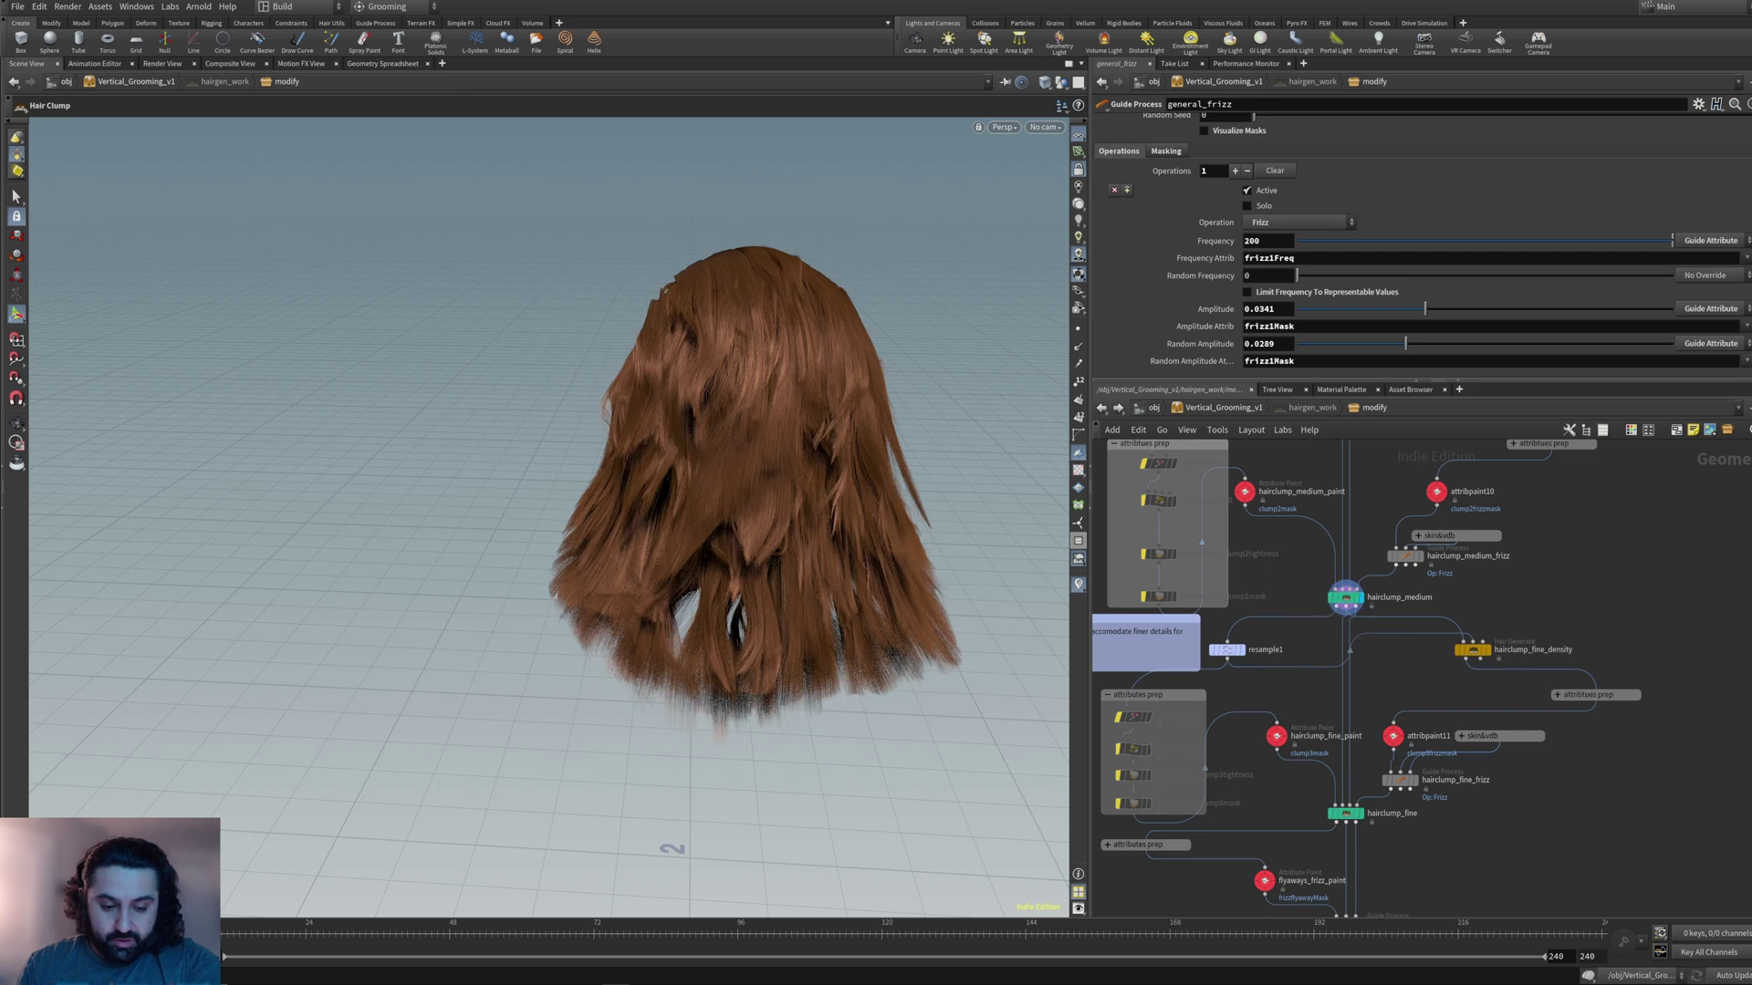
{"action": "middle_click_drag", "start_coordinate": [1360, 529], "coordinate": [1360, 942]}
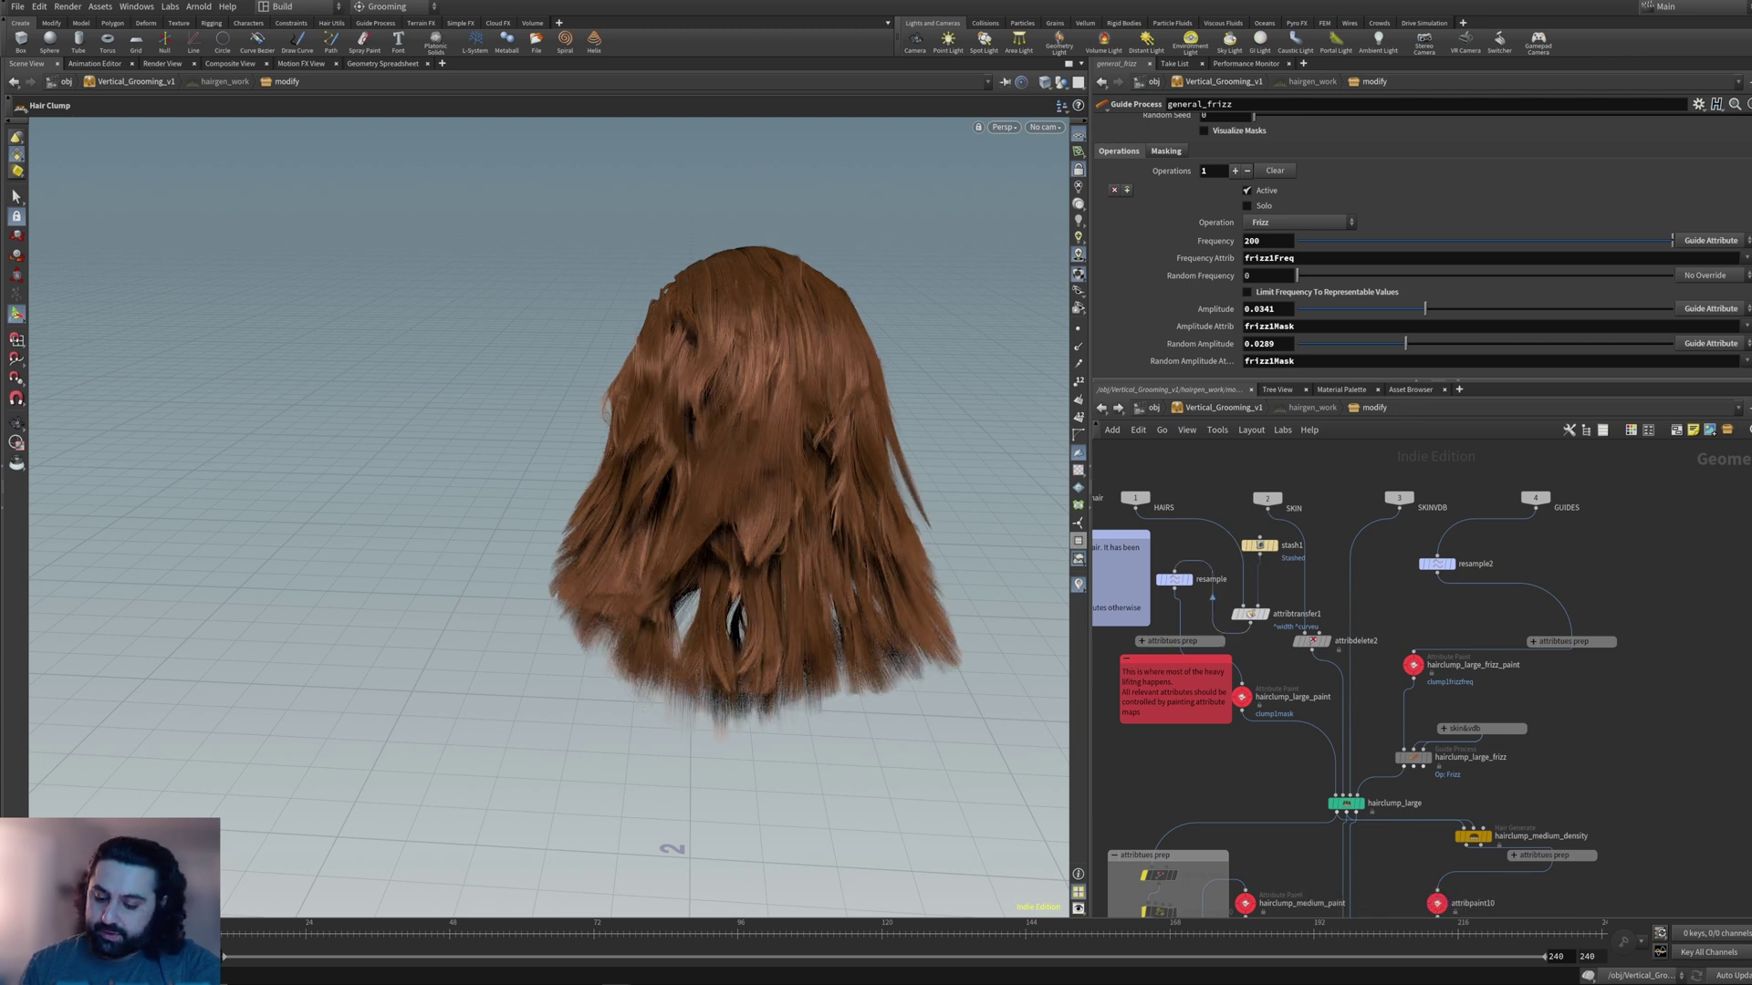
{"action": "middle_click_drag", "start_coordinate": [1305, 844], "coordinate": [1315, 558]}
{"action": "left_click", "coordinate": [1255, 619]}
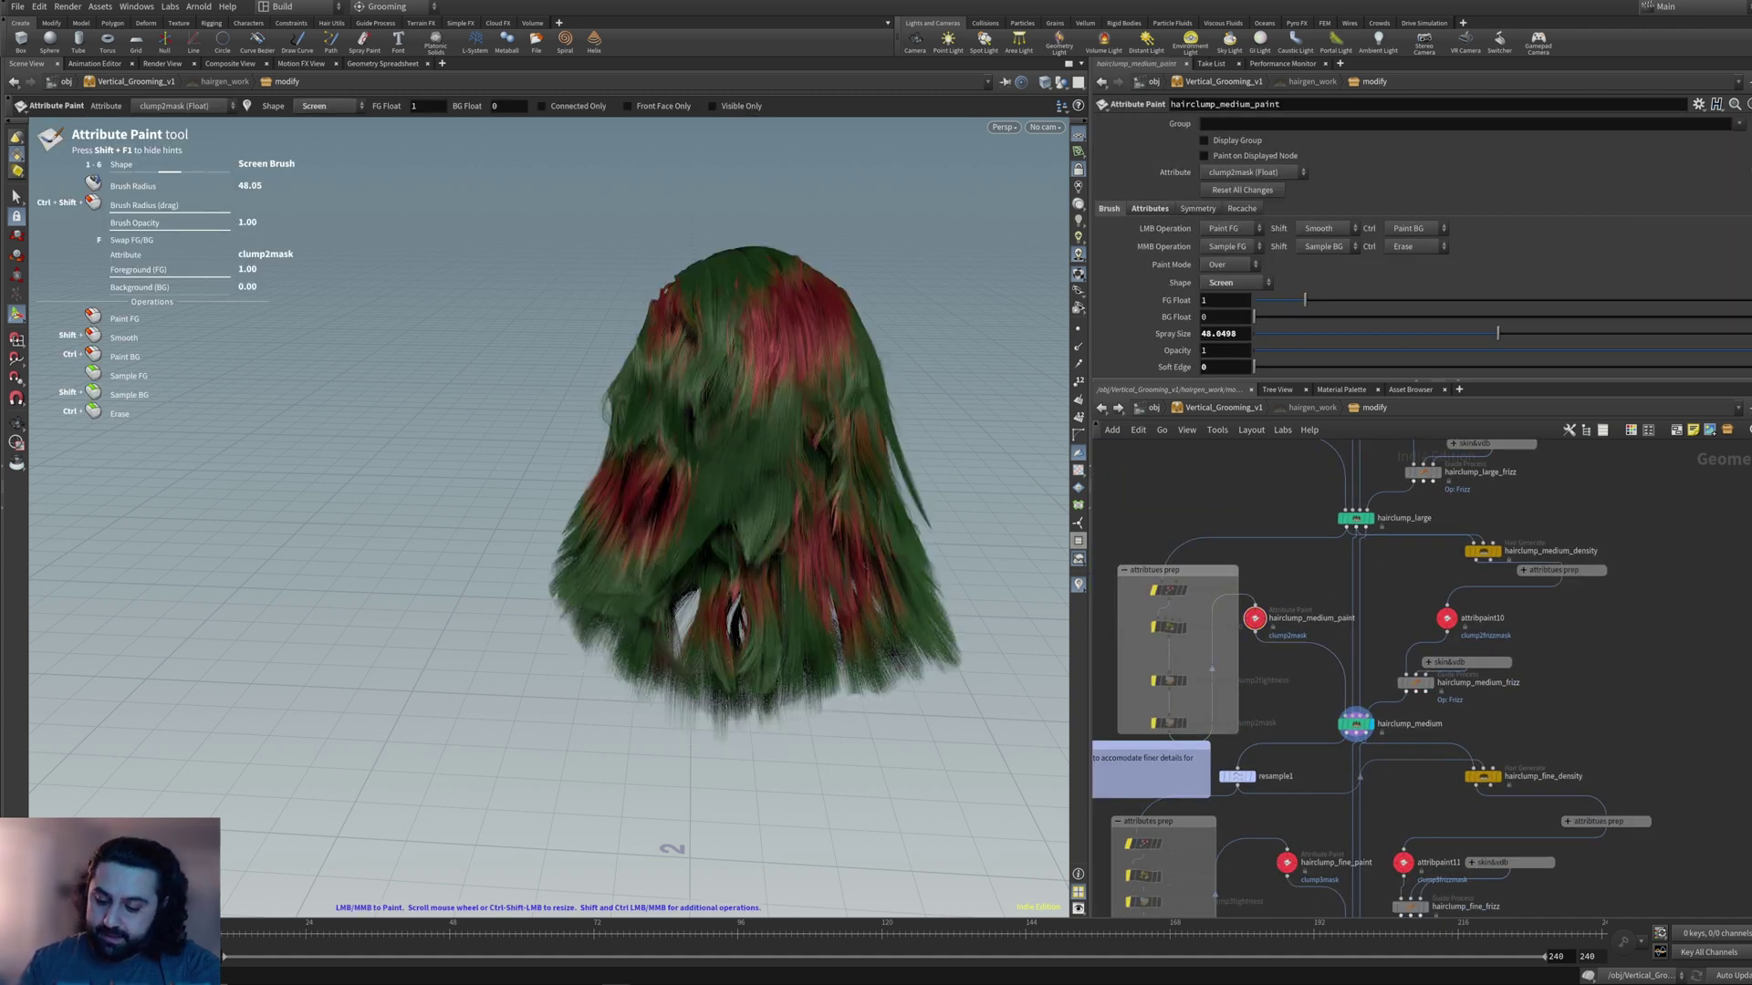
- Compare the medium clumping by wiring stash1 into the resample node and reconnecting attribtransfer1 in its place
{"action": "middle_click_drag", "start_coordinate": [1296, 566], "coordinate": [1309, 810]}
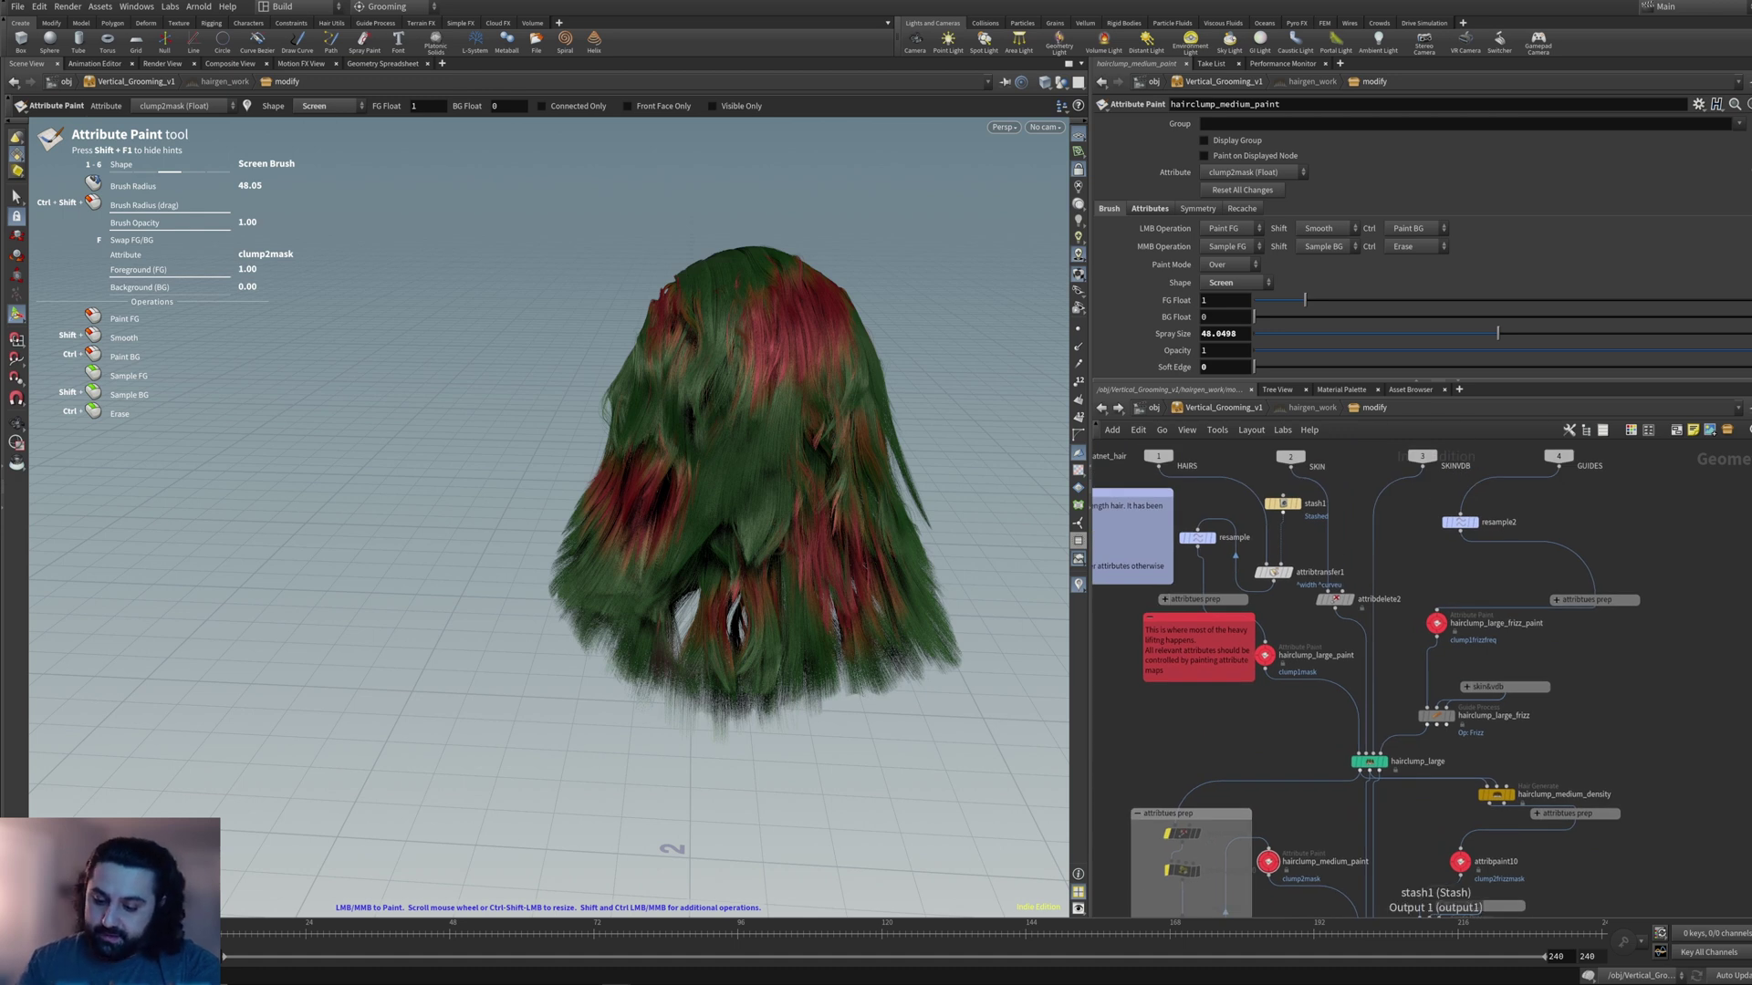
{"action": "left_click_drag", "start_coordinate": [1283, 514], "coordinate": [1197, 529]}
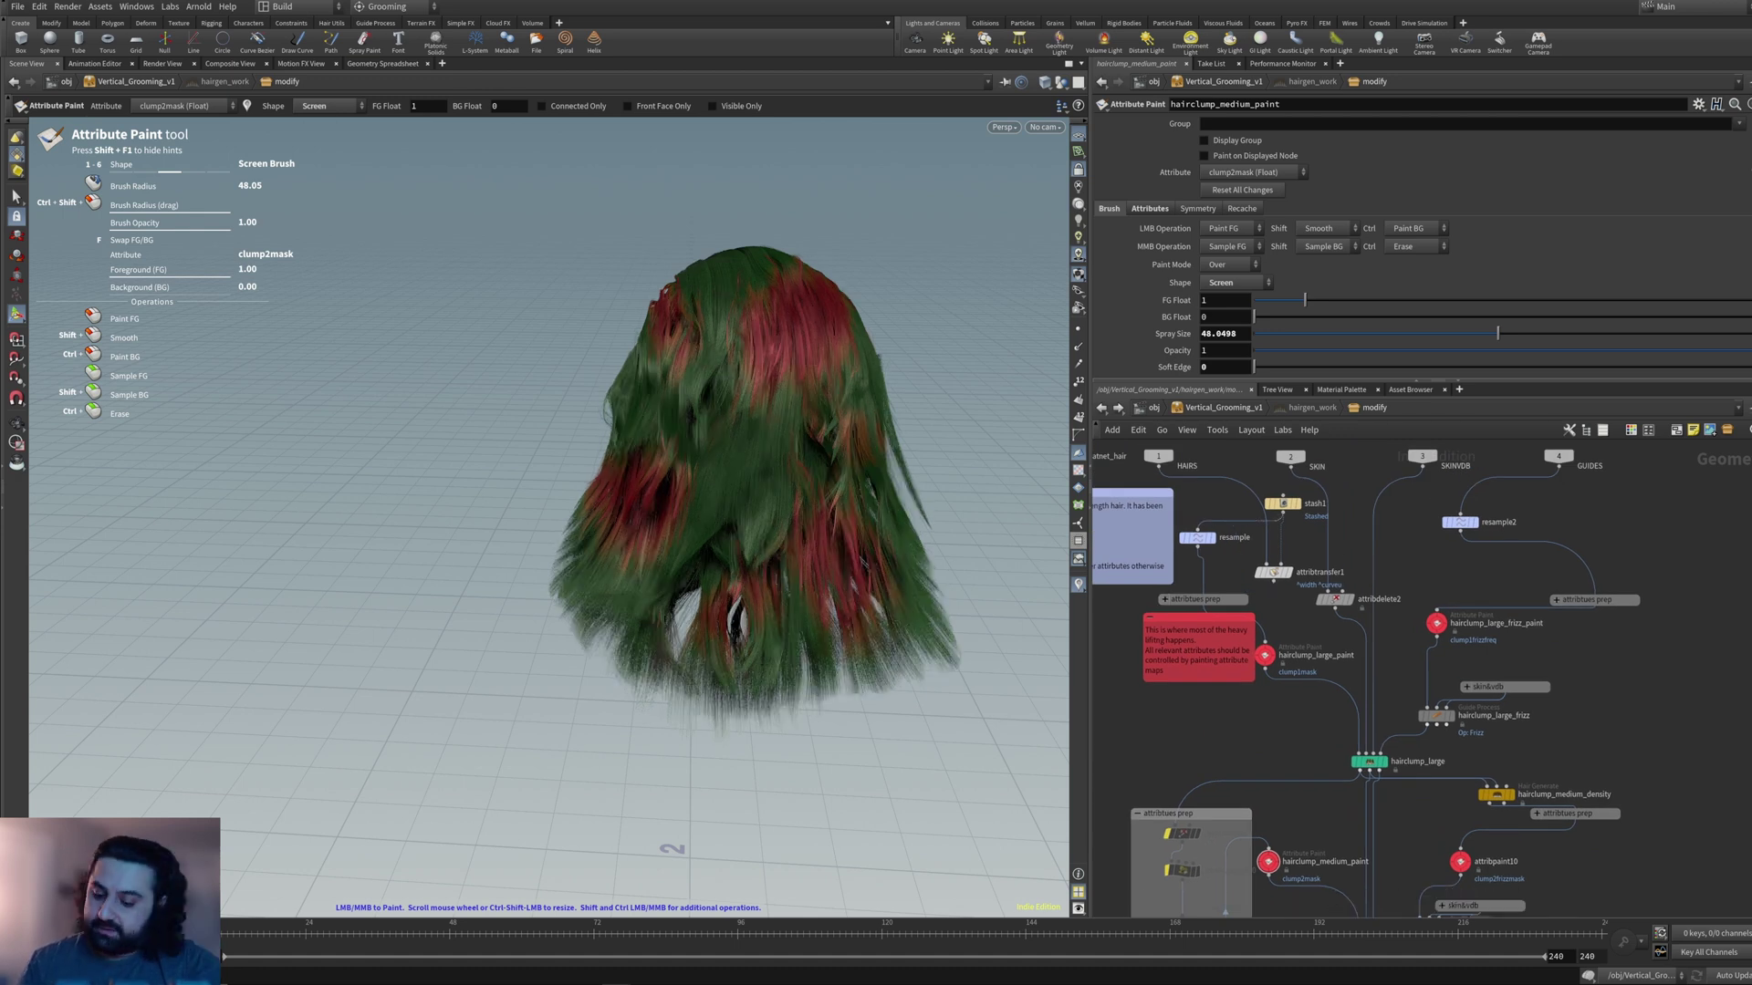
{"action": "left_click_drag", "start_coordinate": [1274, 582], "coordinate": [1197, 531]}
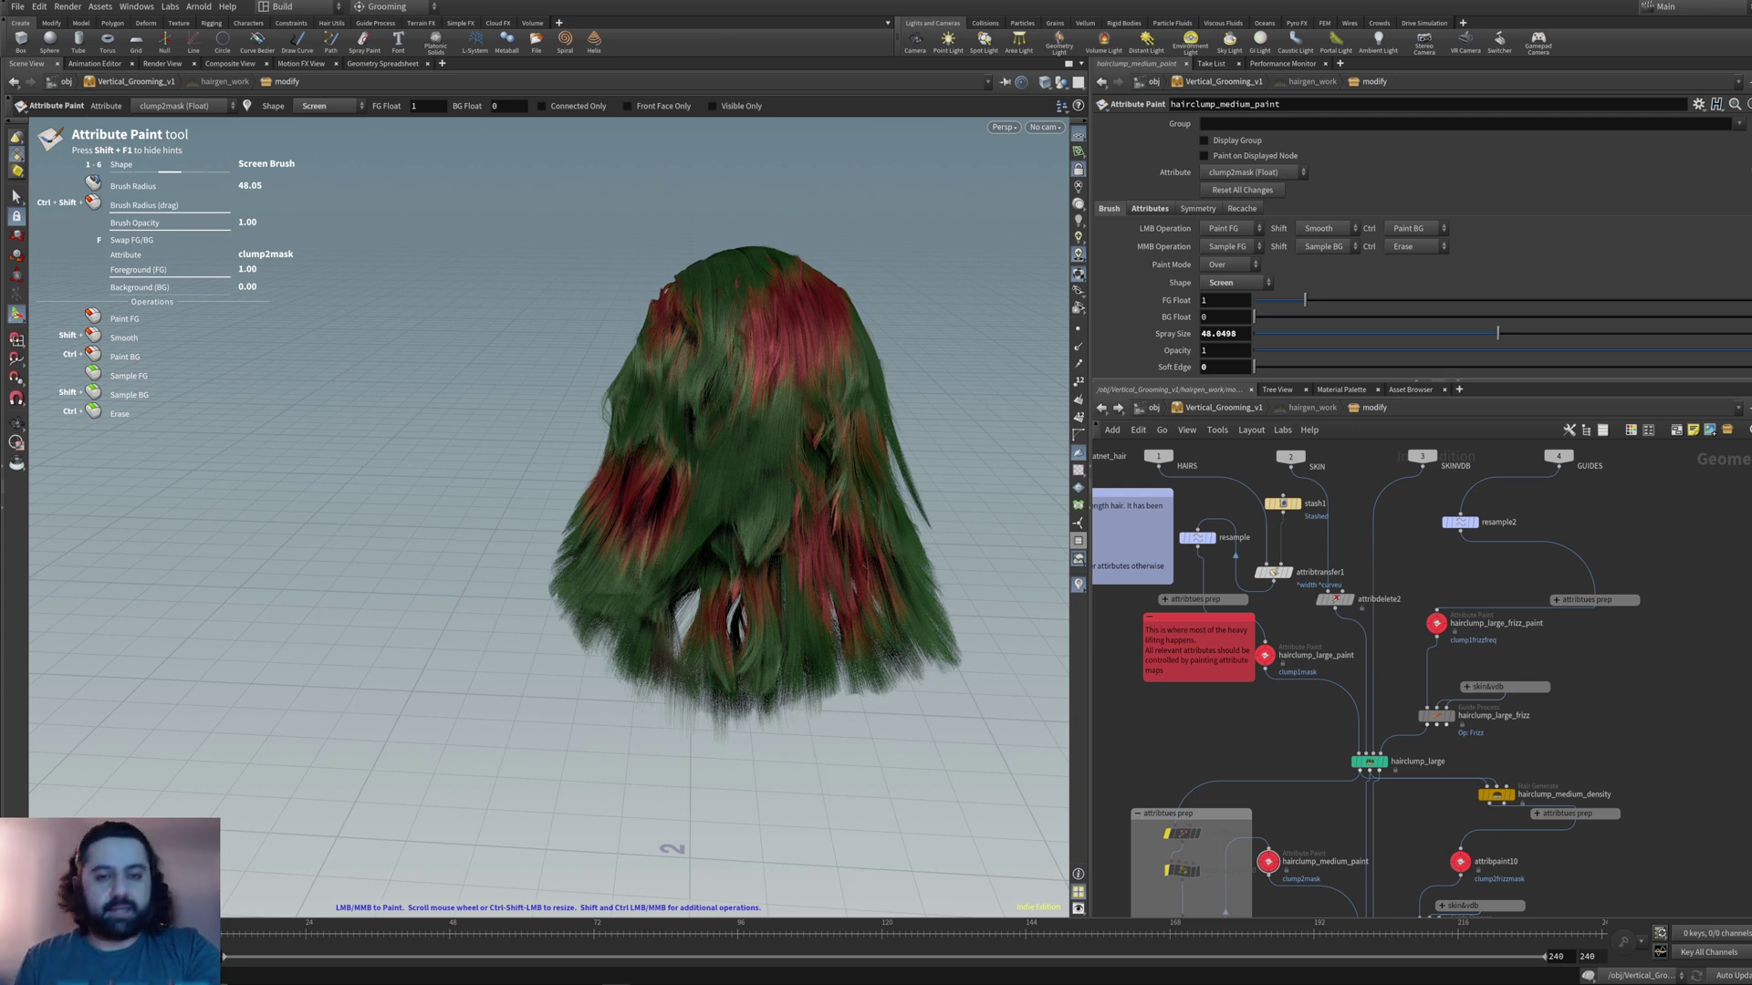
- Shift the stash1, attribtransfer1 and hairclump_large_paint nodes slightly in the network layout
{"action": "left_click_drag", "start_coordinate": [1283, 503], "coordinate": [1291, 501]}
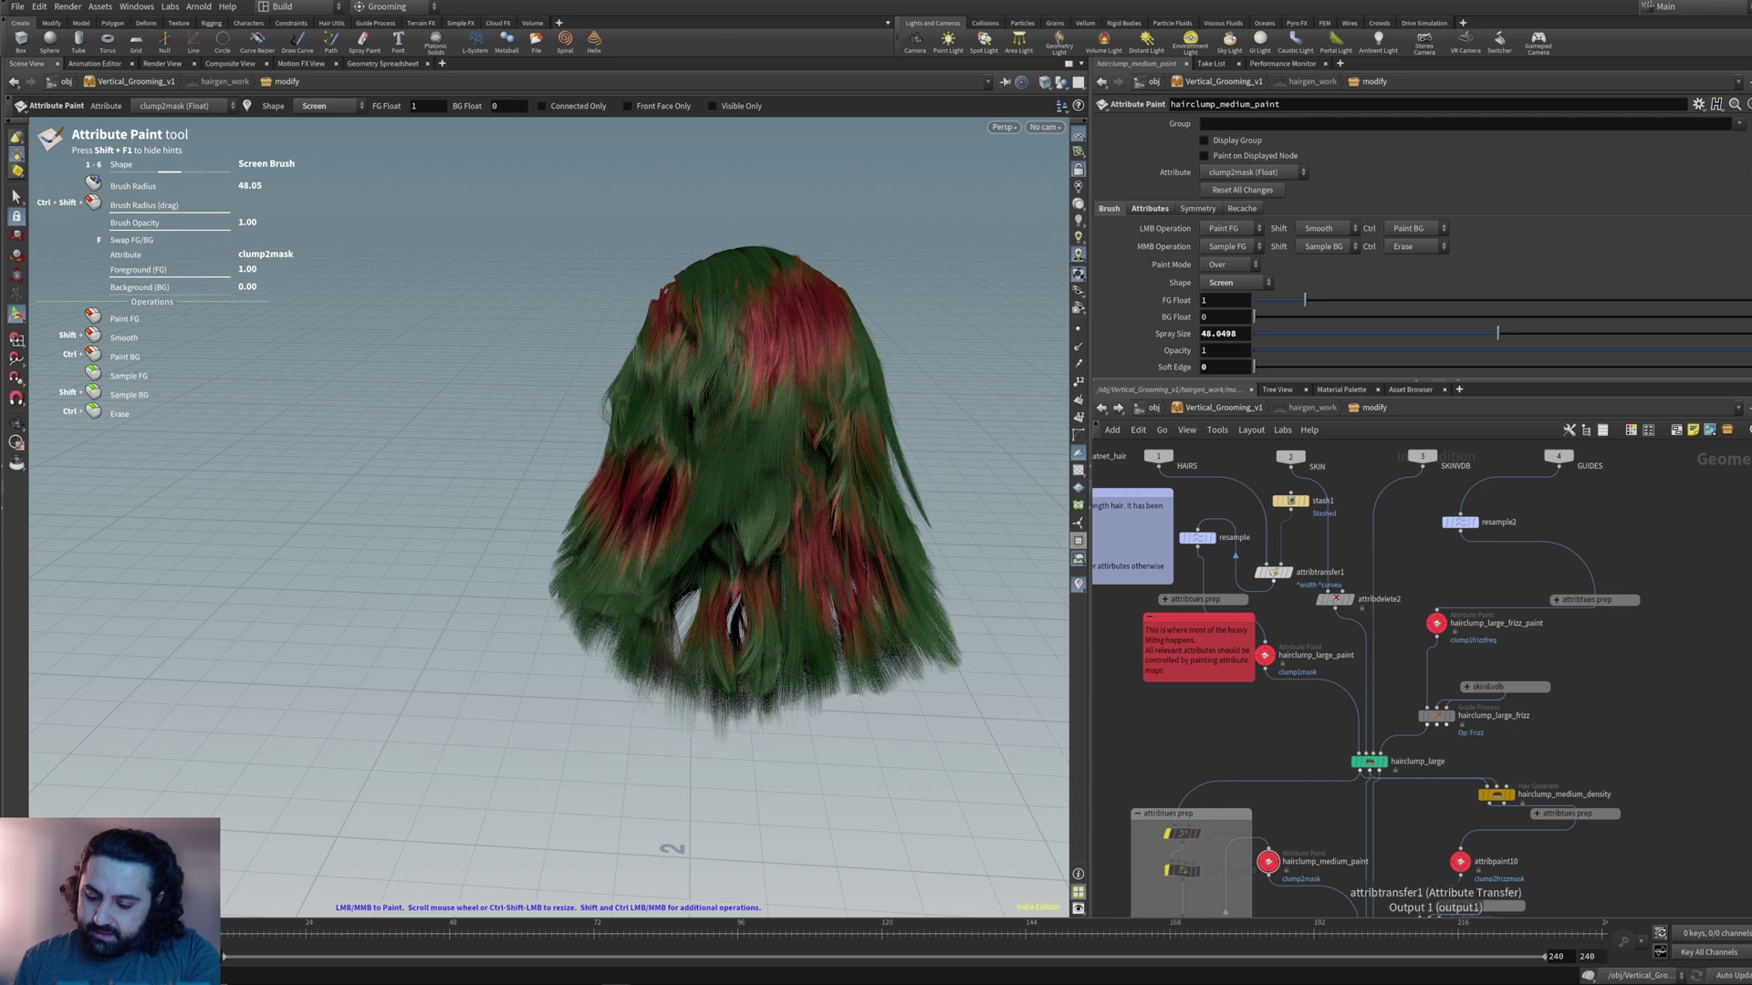
{"action": "left_click_drag", "start_coordinate": [1274, 573], "coordinate": [1279, 558]}
{"action": "left_click_drag", "start_coordinate": [1264, 655], "coordinate": [1279, 656]}
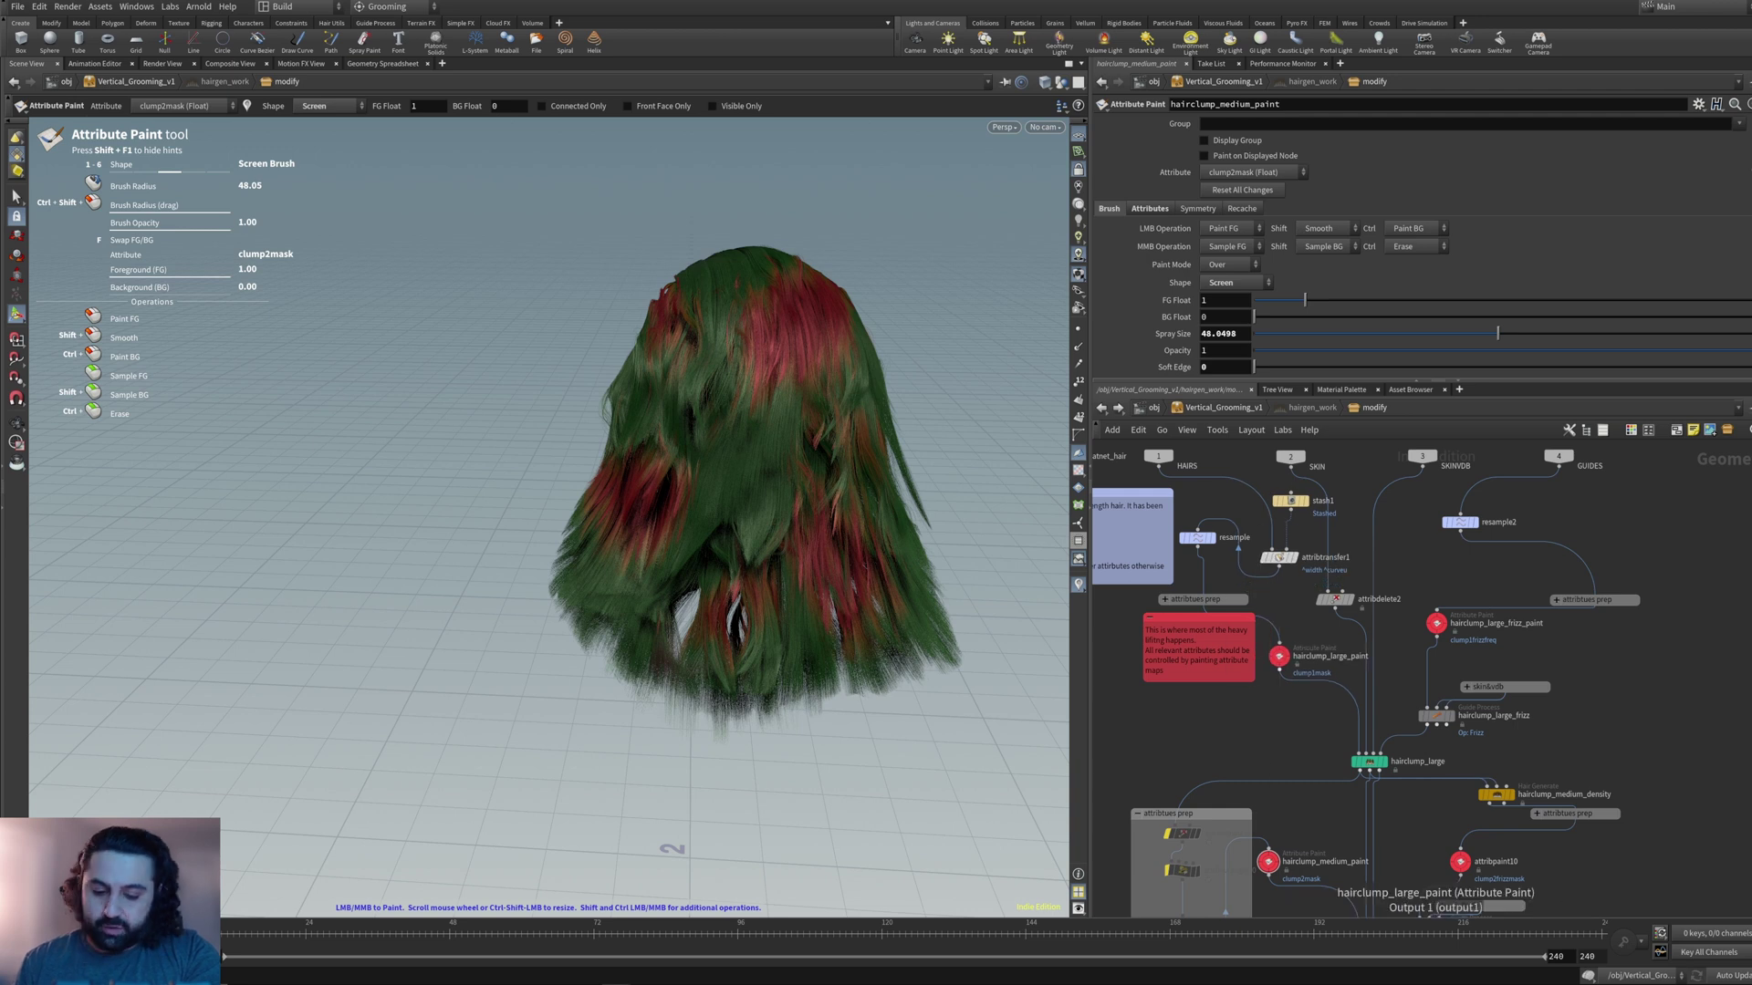
{"action": "mouse_move", "coordinate": [1278, 656]}
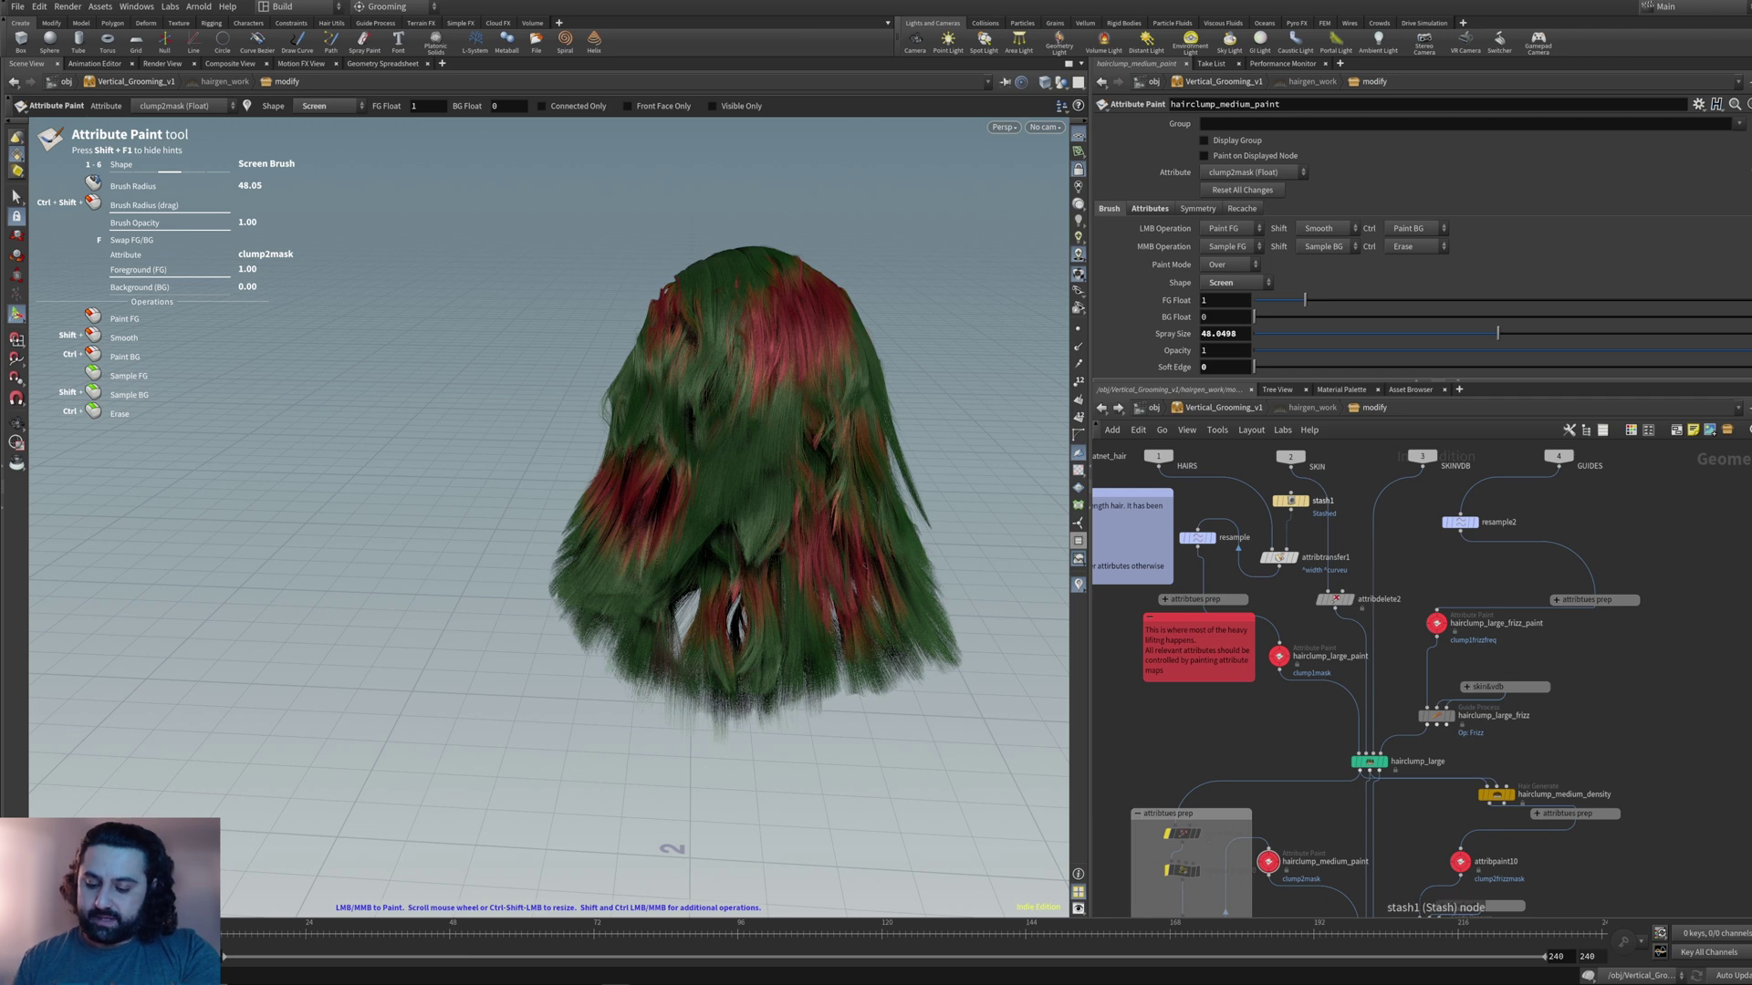
- With hairclump_large displayed and attribute visualization off, paint clump1mask across the hair's back using hairclump_large_paint and a screen brush radius of about 182
{"action": "left_click", "coordinate": [1389, 743]}
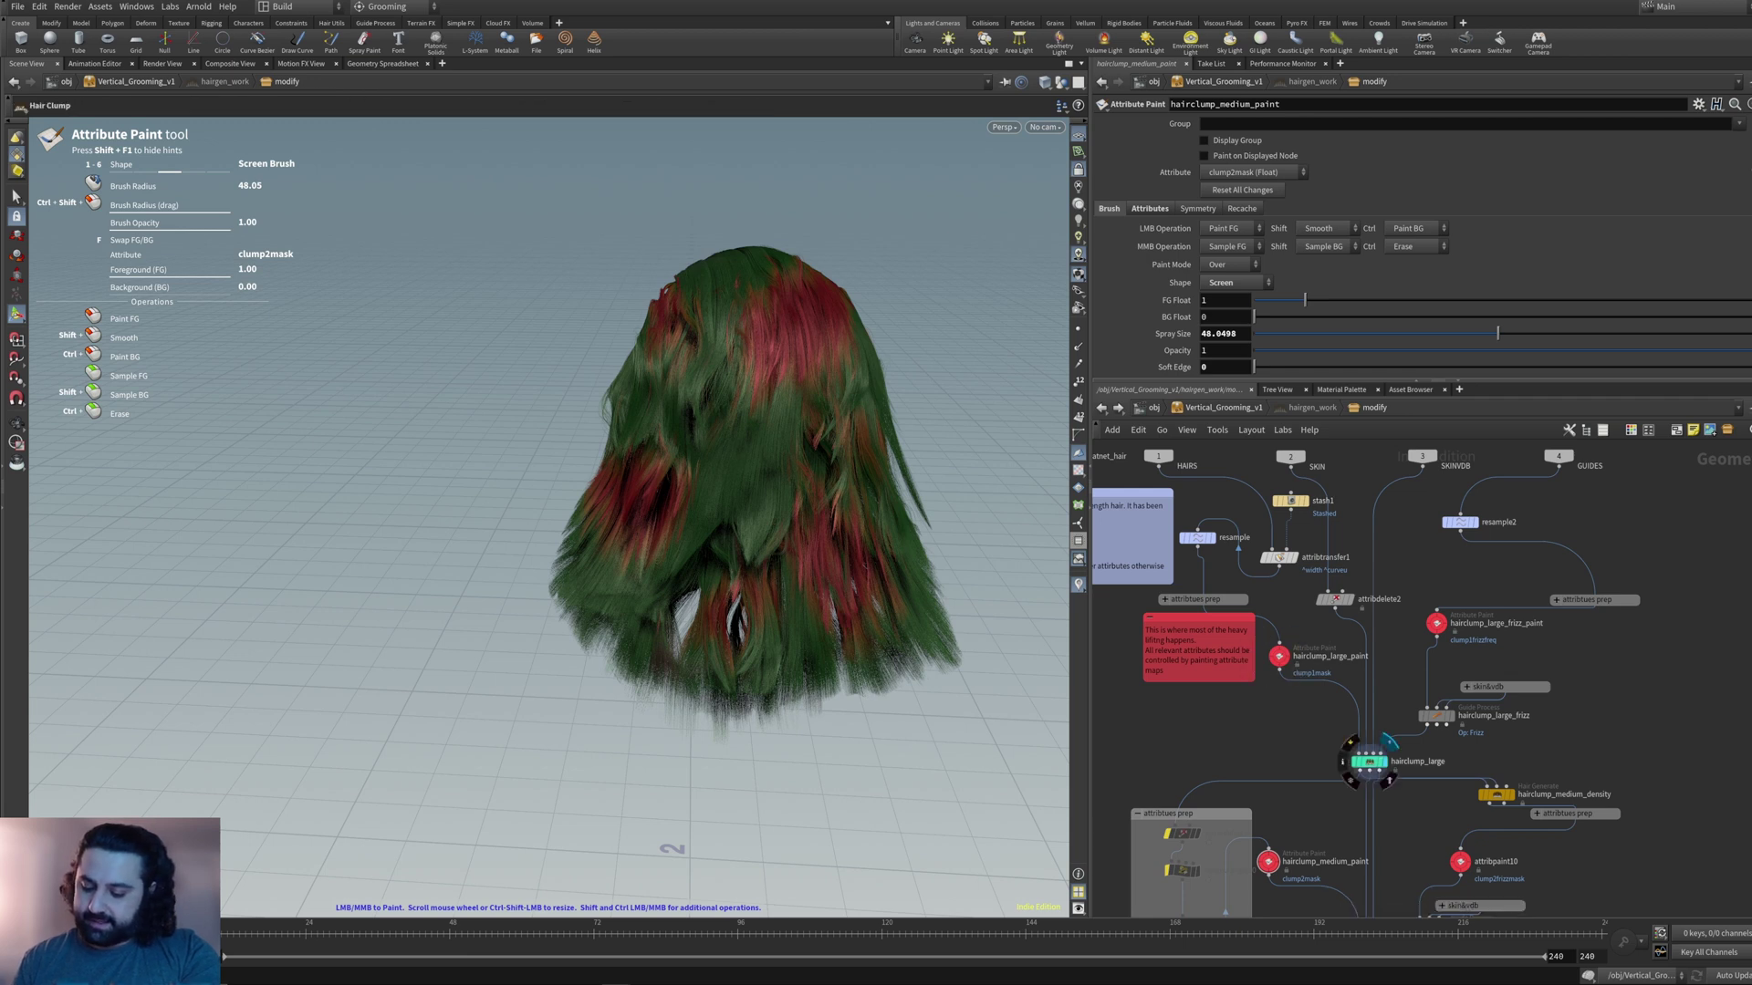
{"action": "left_click", "coordinate": [1278, 655]}
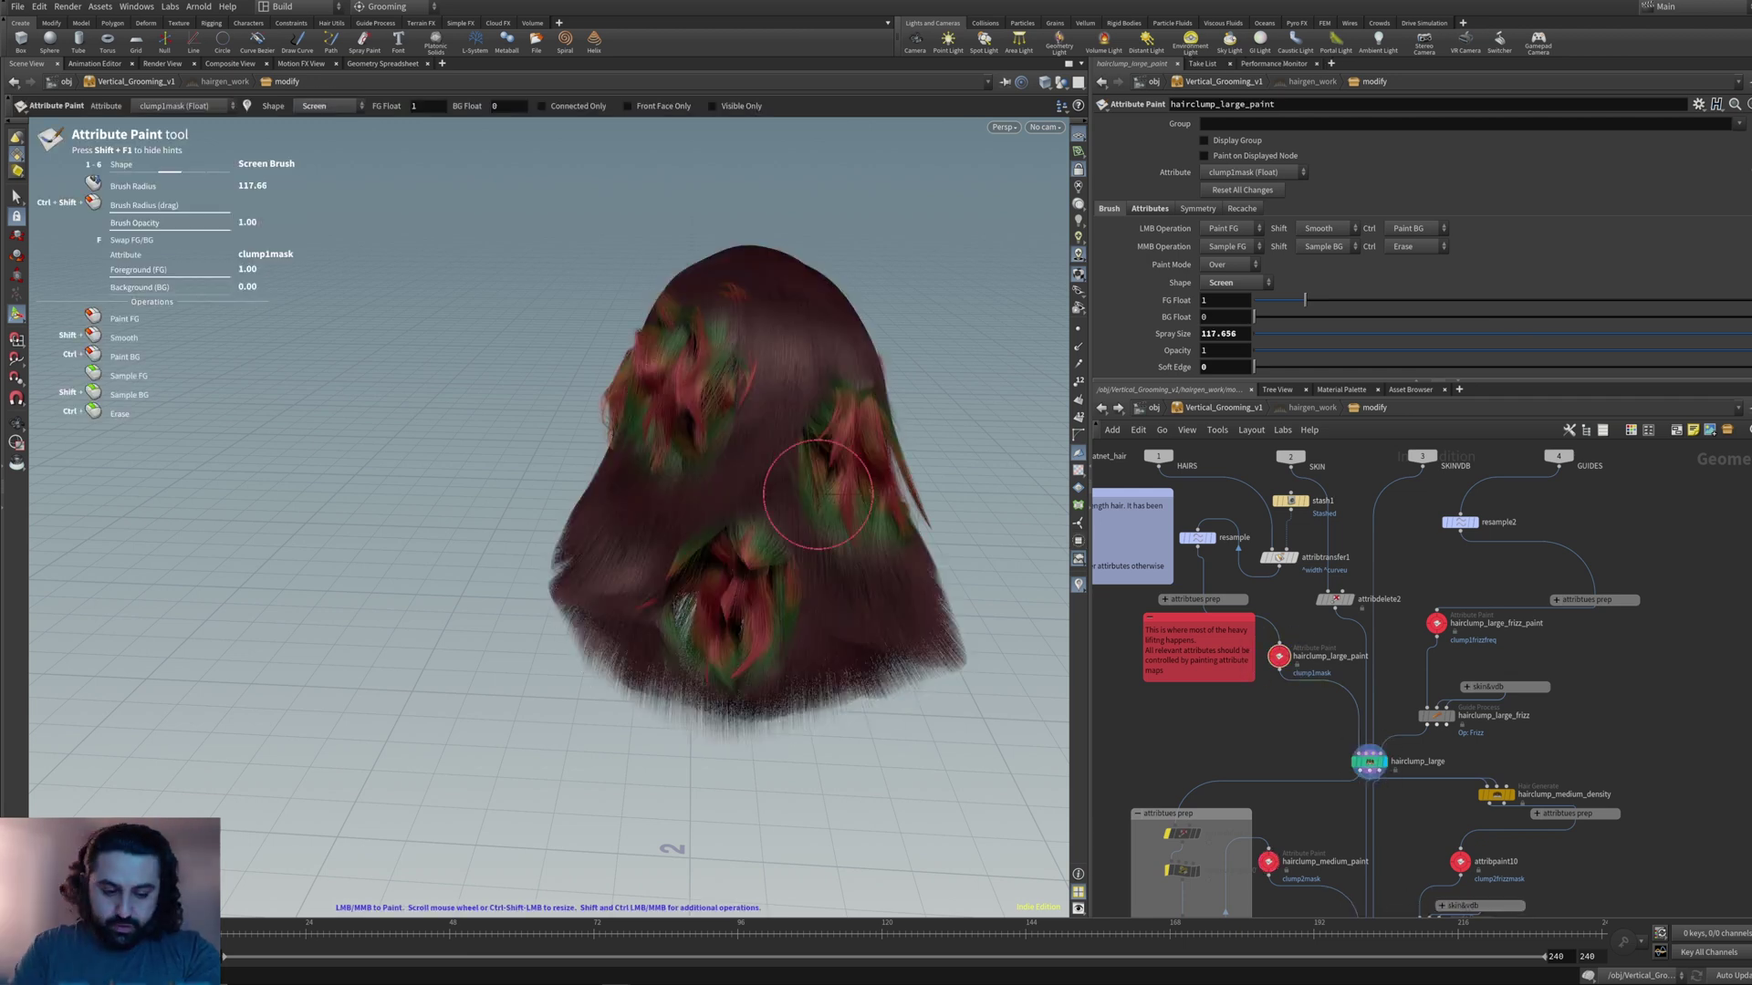
{"action": "left_click", "coordinate": [1078, 584]}
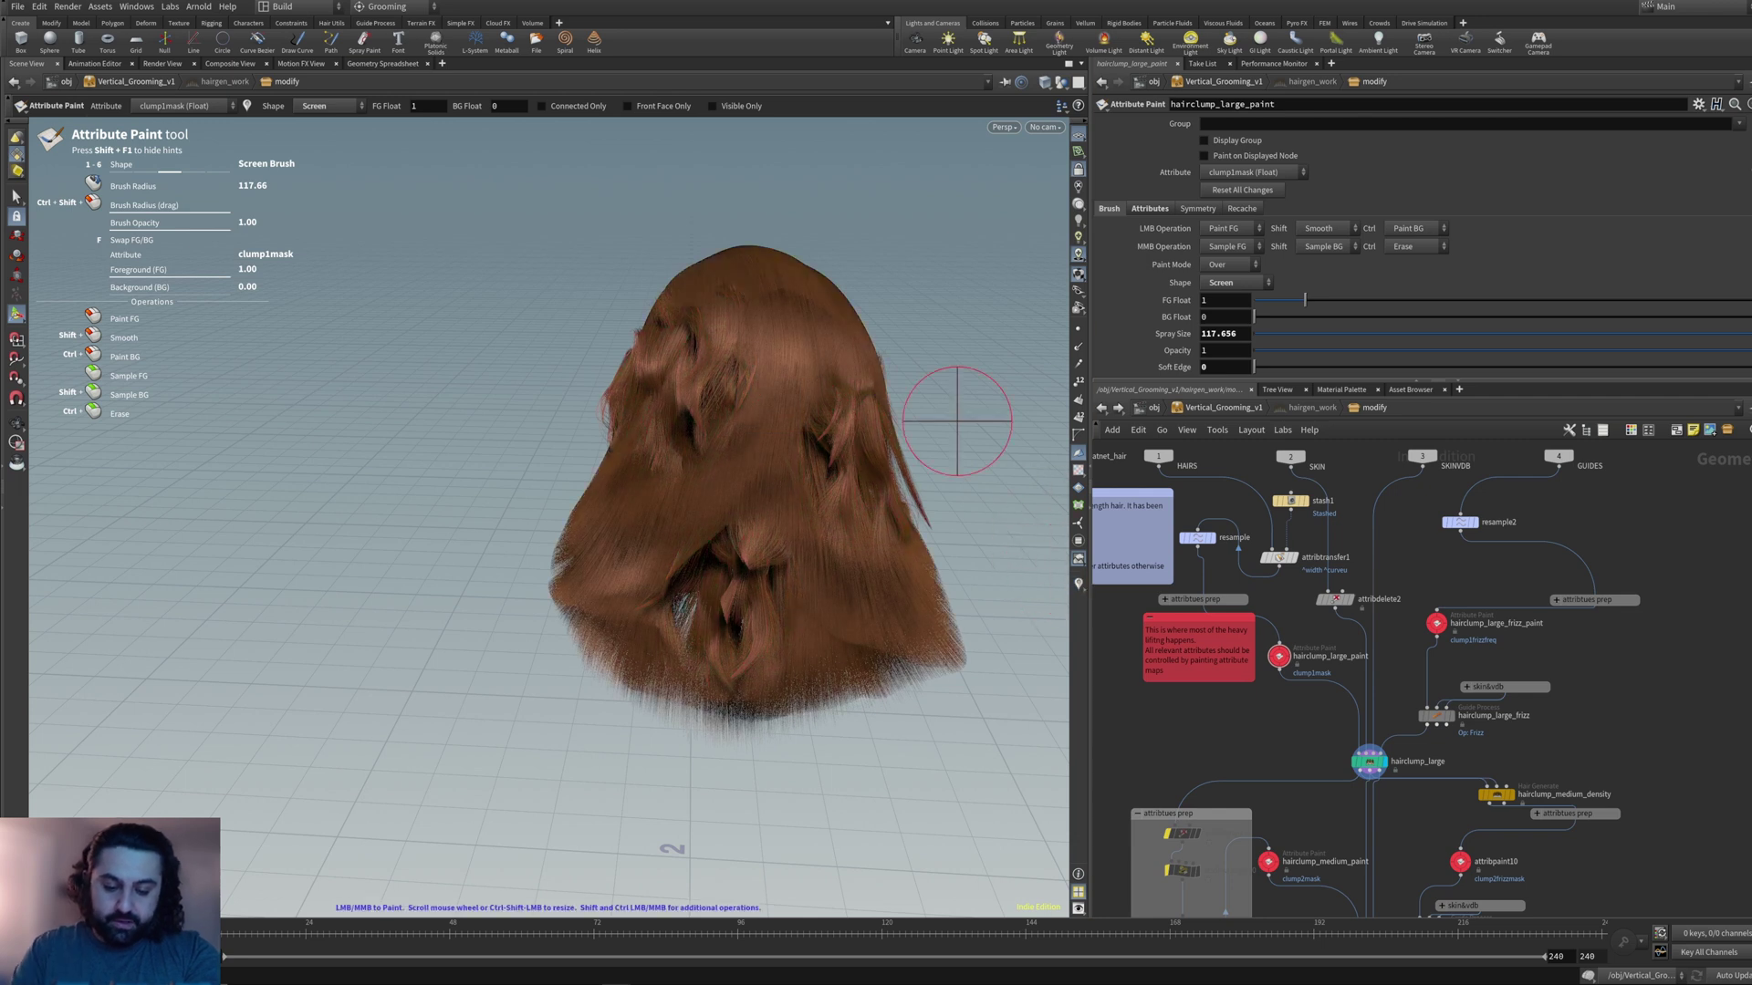
{"action": "scroll", "coordinate": [807, 449], "scroll_direction": "up", "scroll_amount": 5}
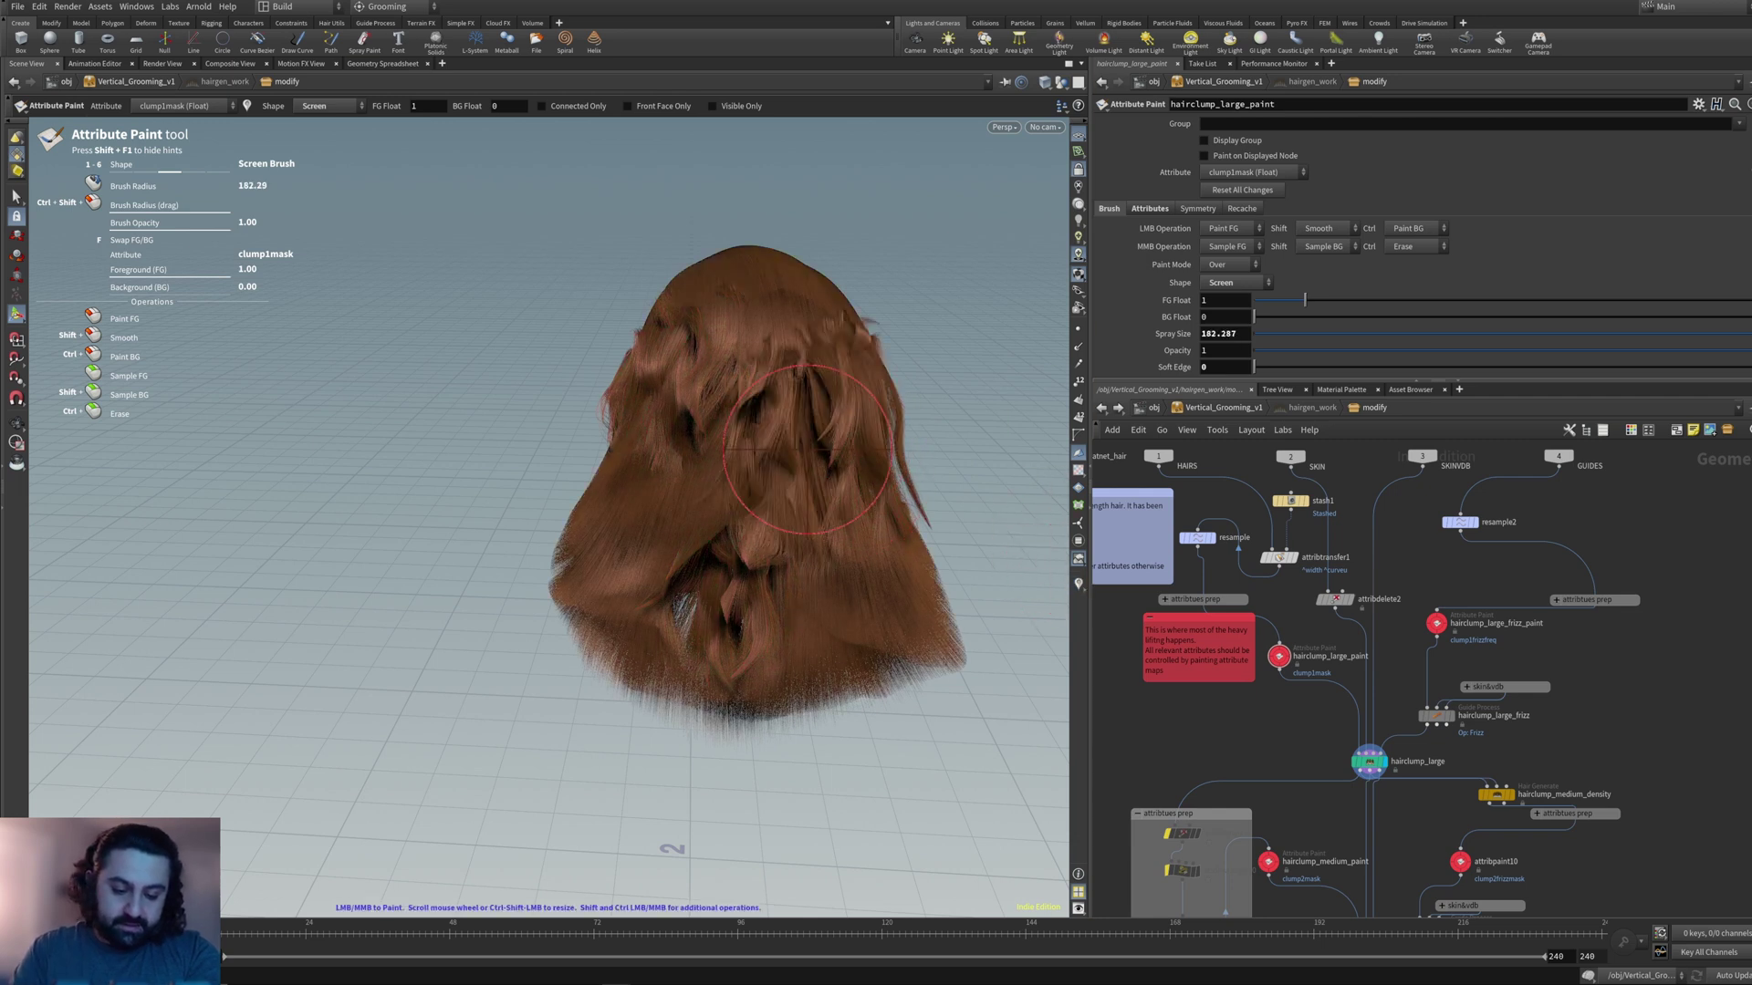
{"action": "mouse_move", "coordinate": [808, 449]}
{"action": "left_mouse_down"}
{"action": "mouse_move", "coordinate": [753, 518]}
{"action": "mouse_move", "coordinate": [890, 528]}
{"action": "mouse_move", "coordinate": [895, 673]}
{"action": "mouse_move", "coordinate": [849, 673]}
{"action": "mouse_move", "coordinate": [639, 575]}
{"action": "left_mouse_up"}
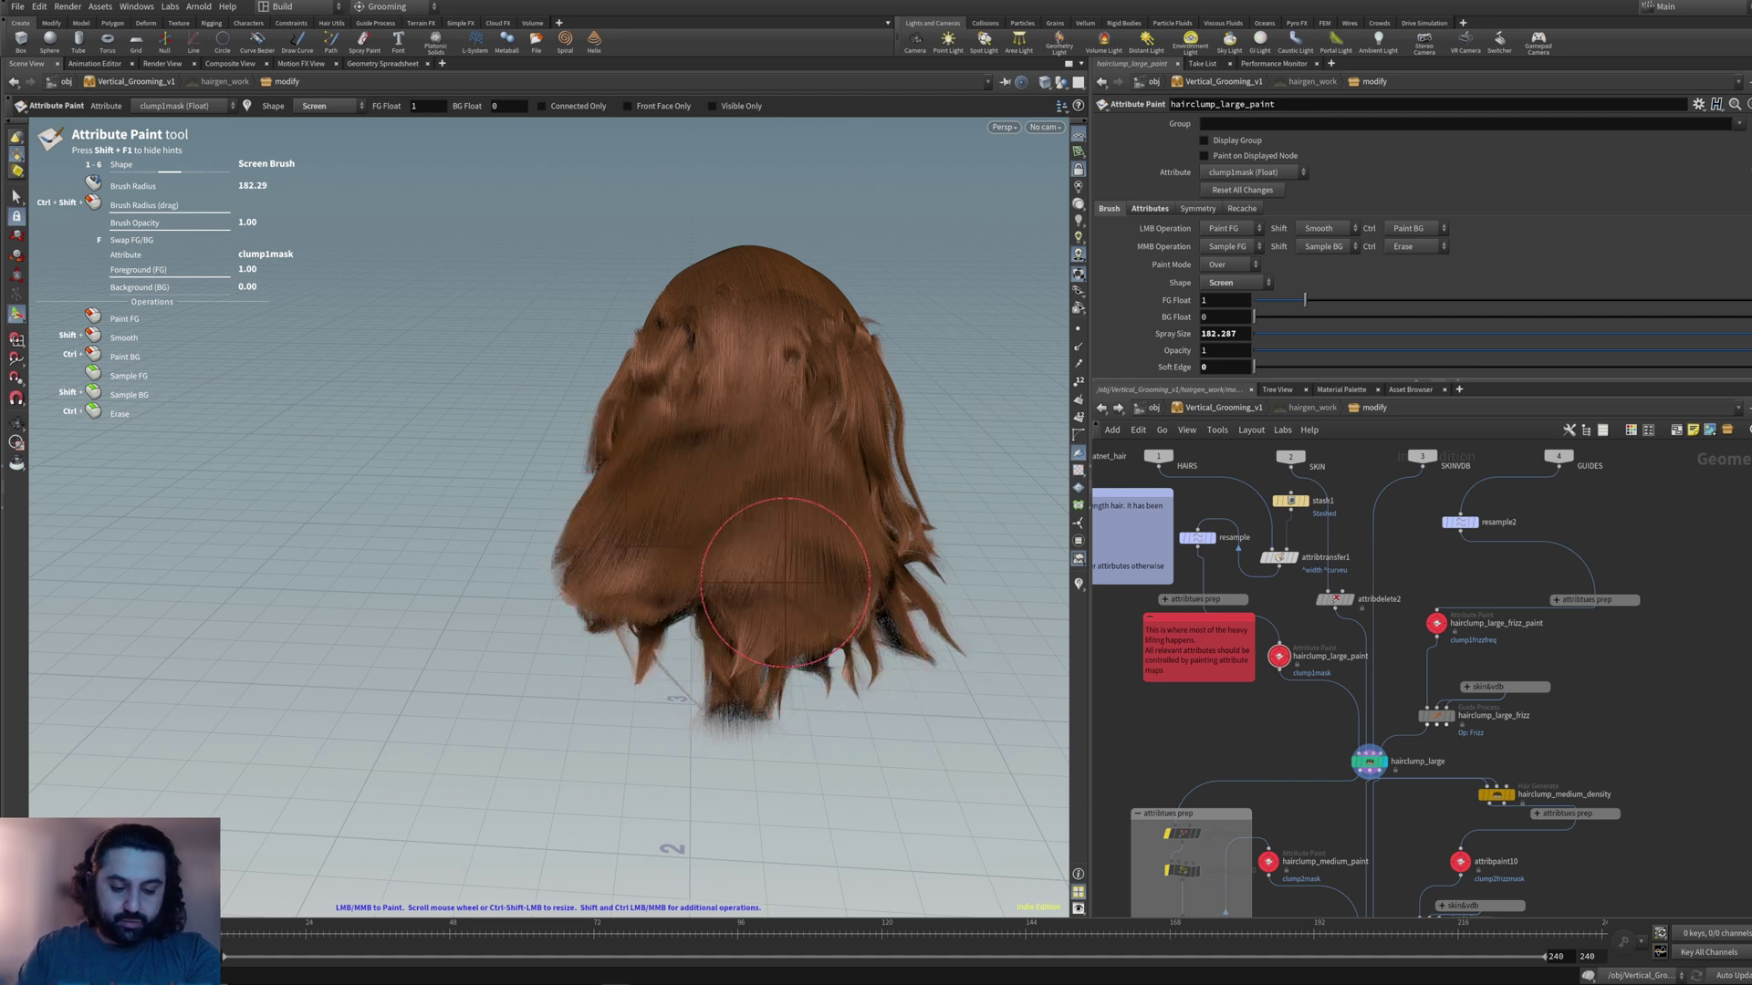